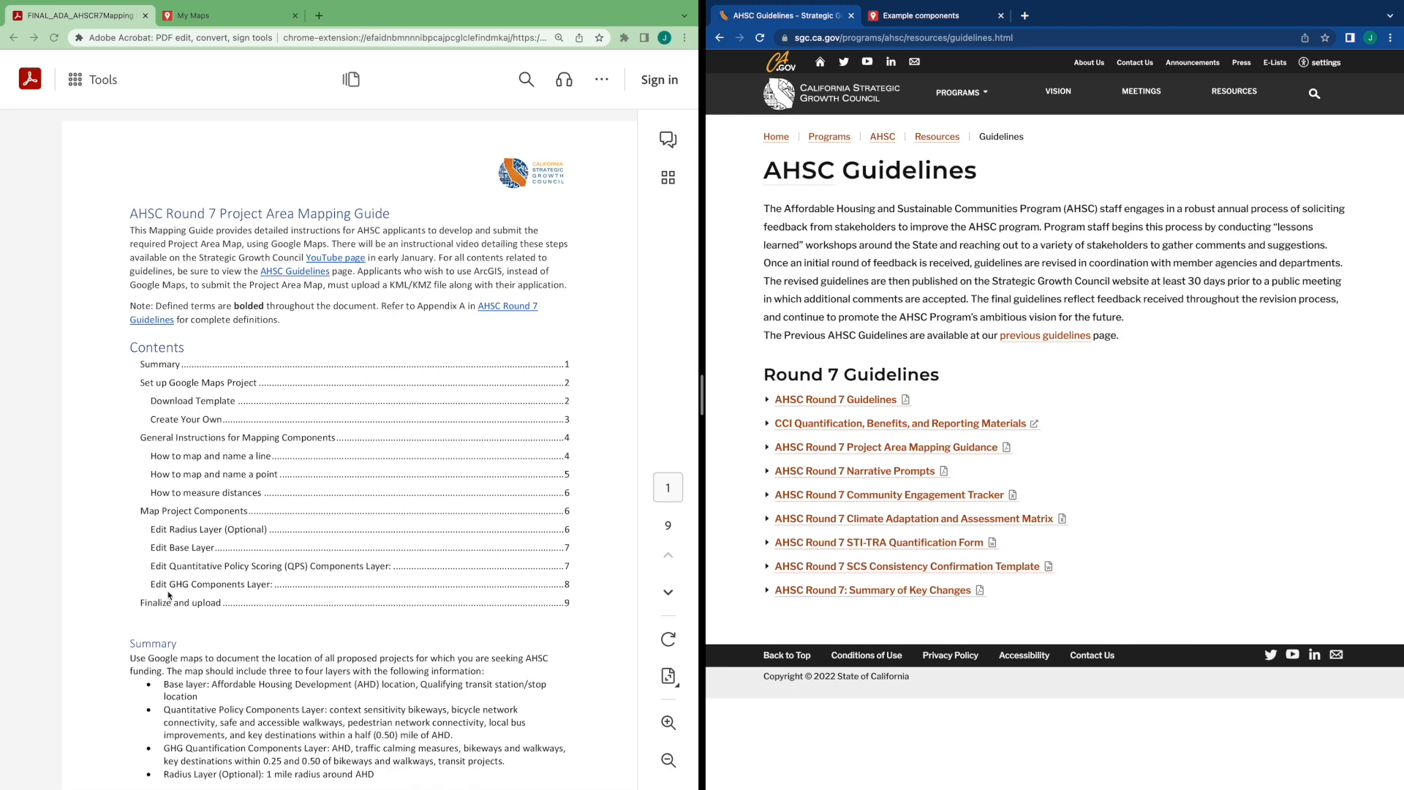
Scroll the mapping guide to the Download Template instructions and open the template map in the signed-in tab
scroll(170, 604, down, 1)
scroll(170, 604, down, 1)
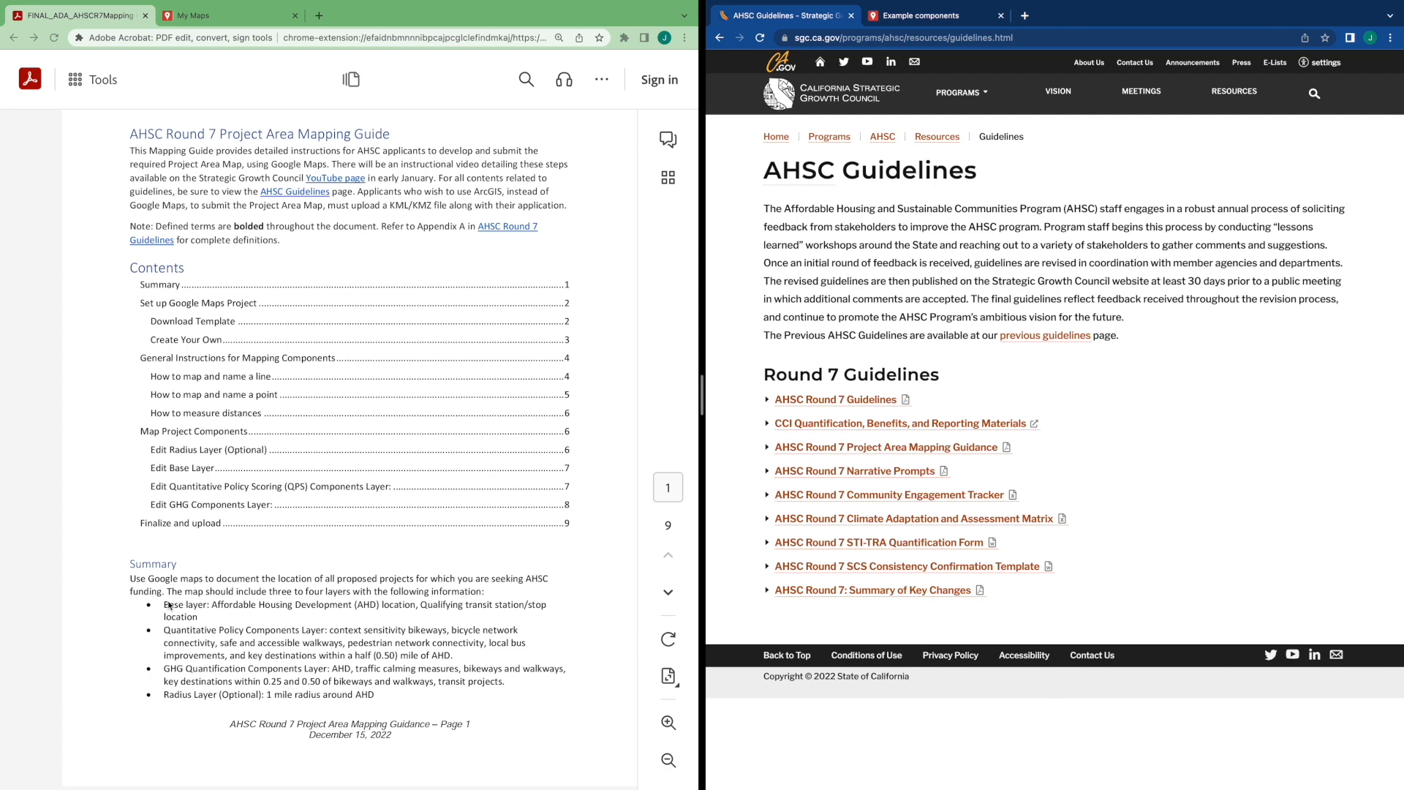
scroll(168, 606, down, 4)
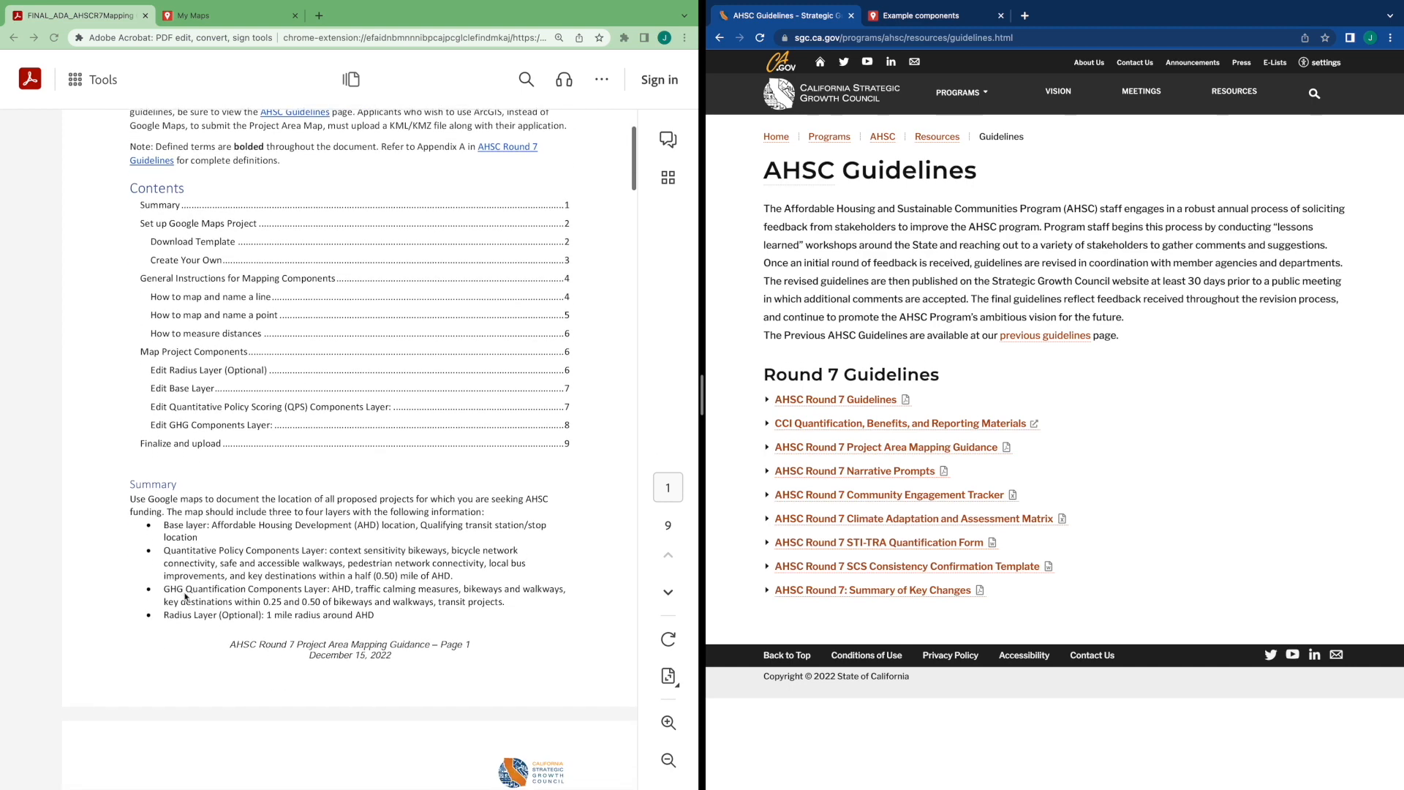
scroll(185, 598, down, 8)
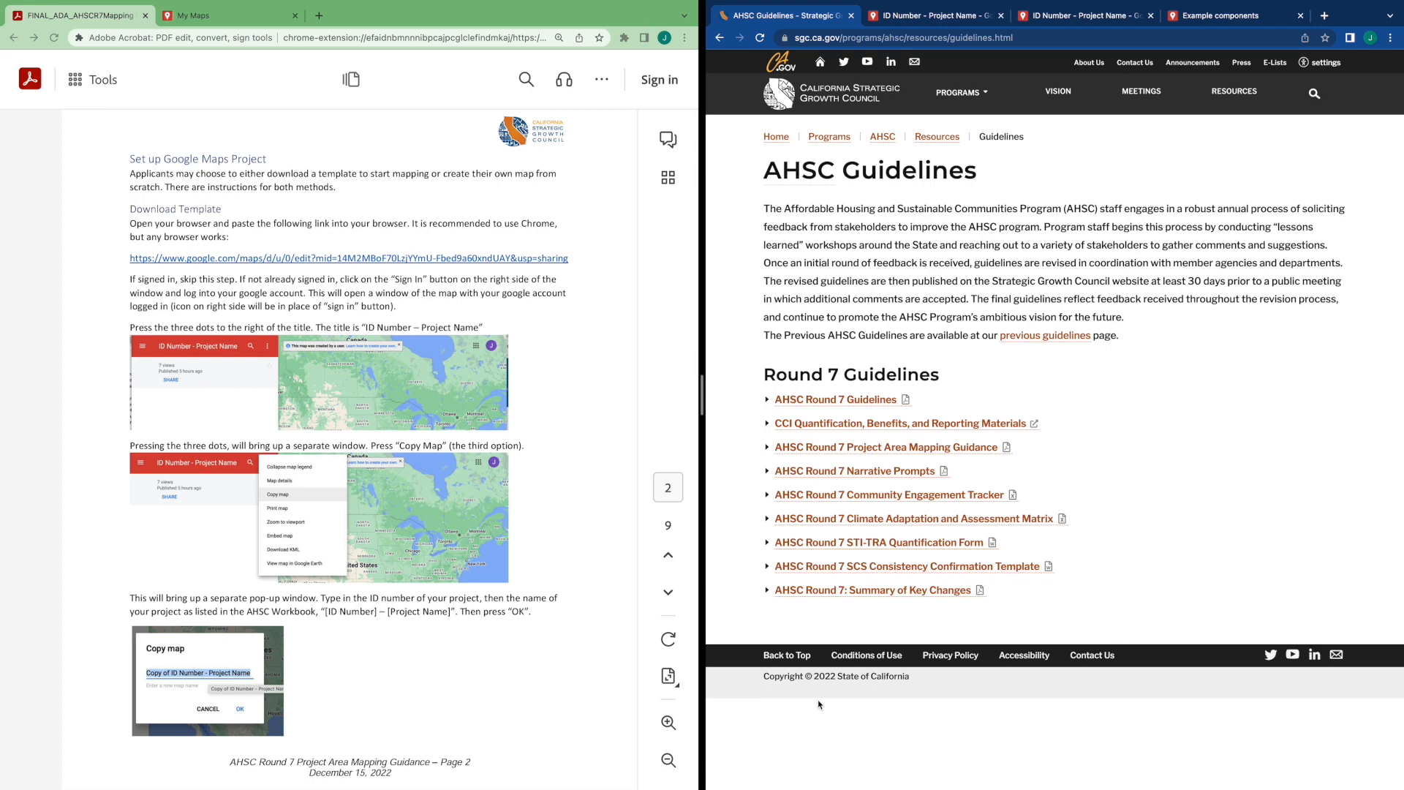
click(495, 260)
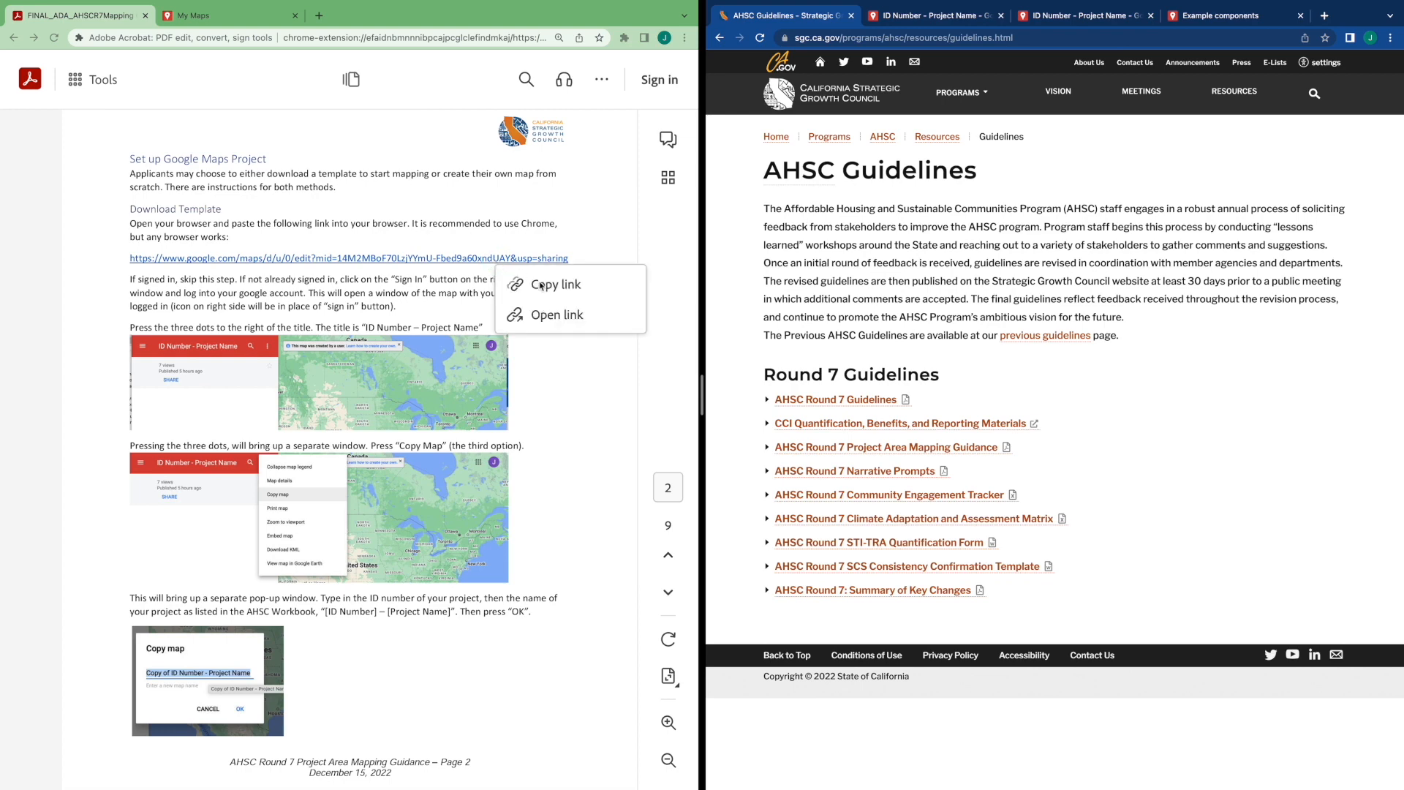
click(952, 16)
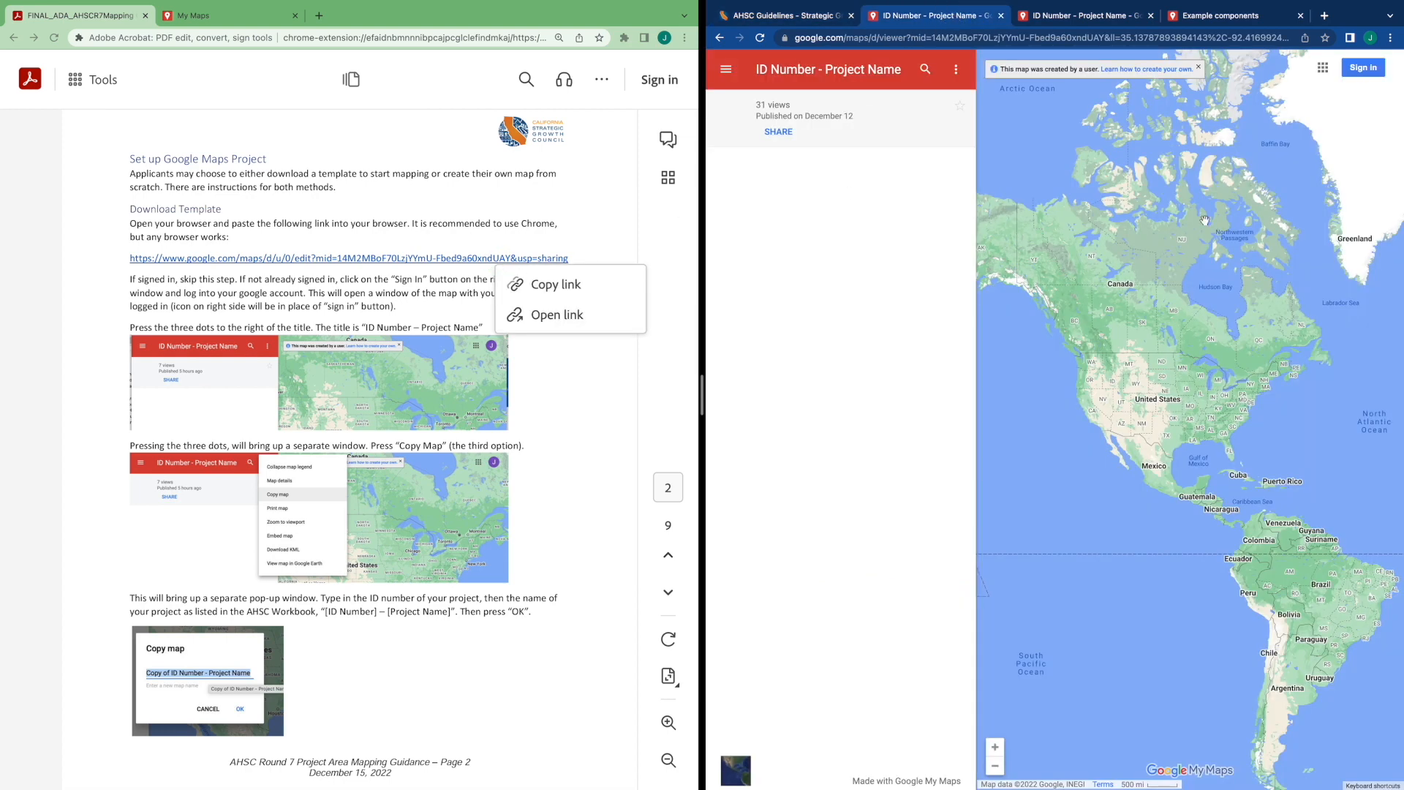
click(562, 418)
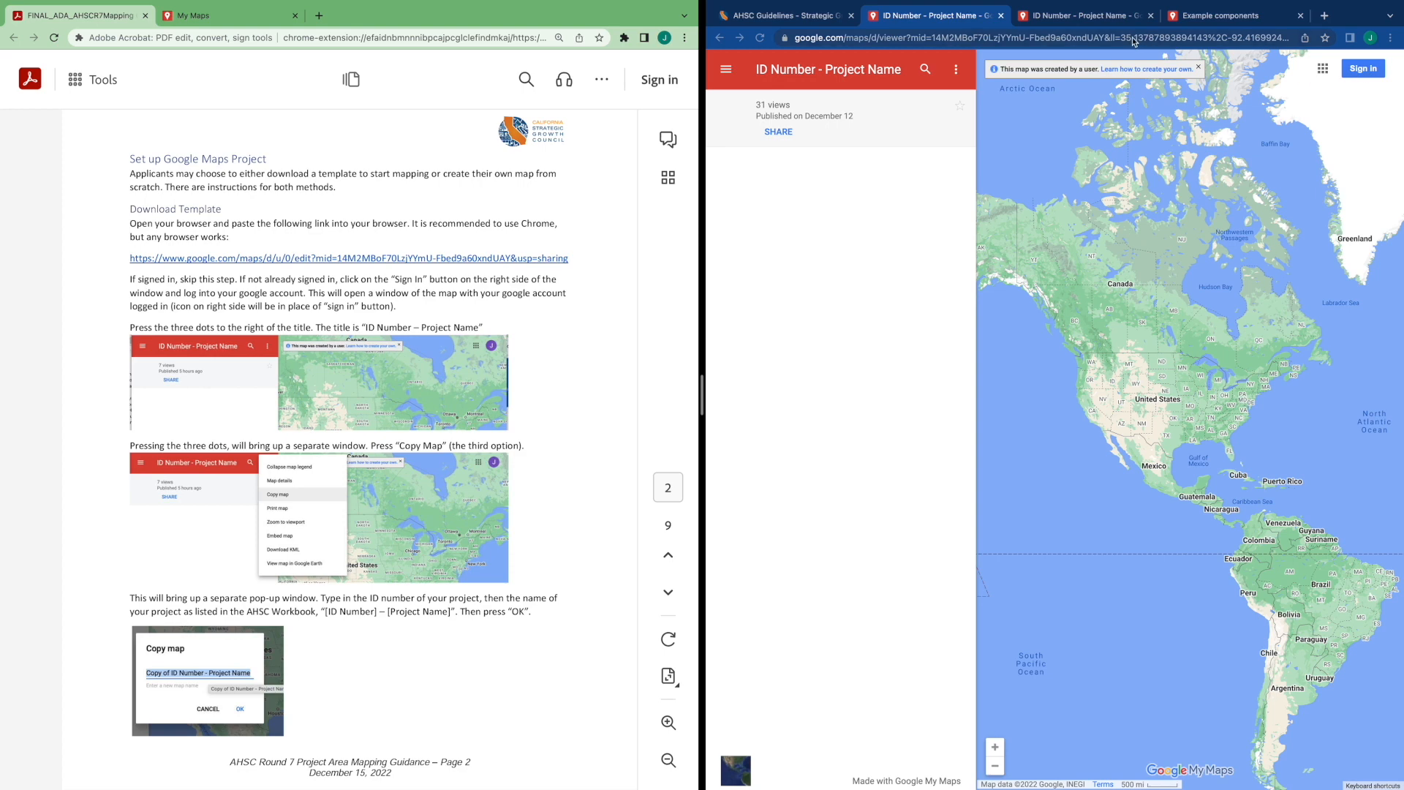
click(1077, 19)
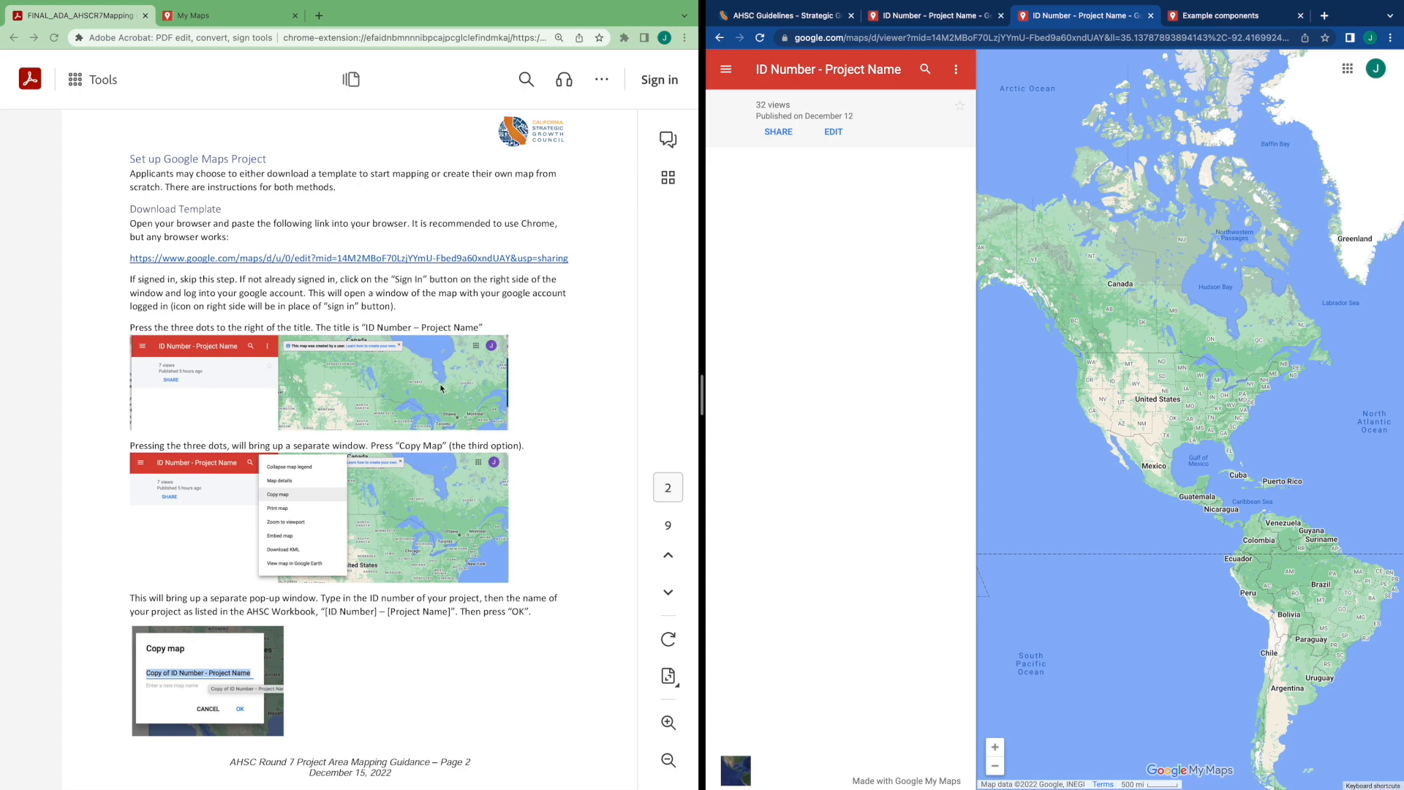
Copy the template map, replacing the copy's name with 01 - Project Name
scroll(441, 388, down, 3)
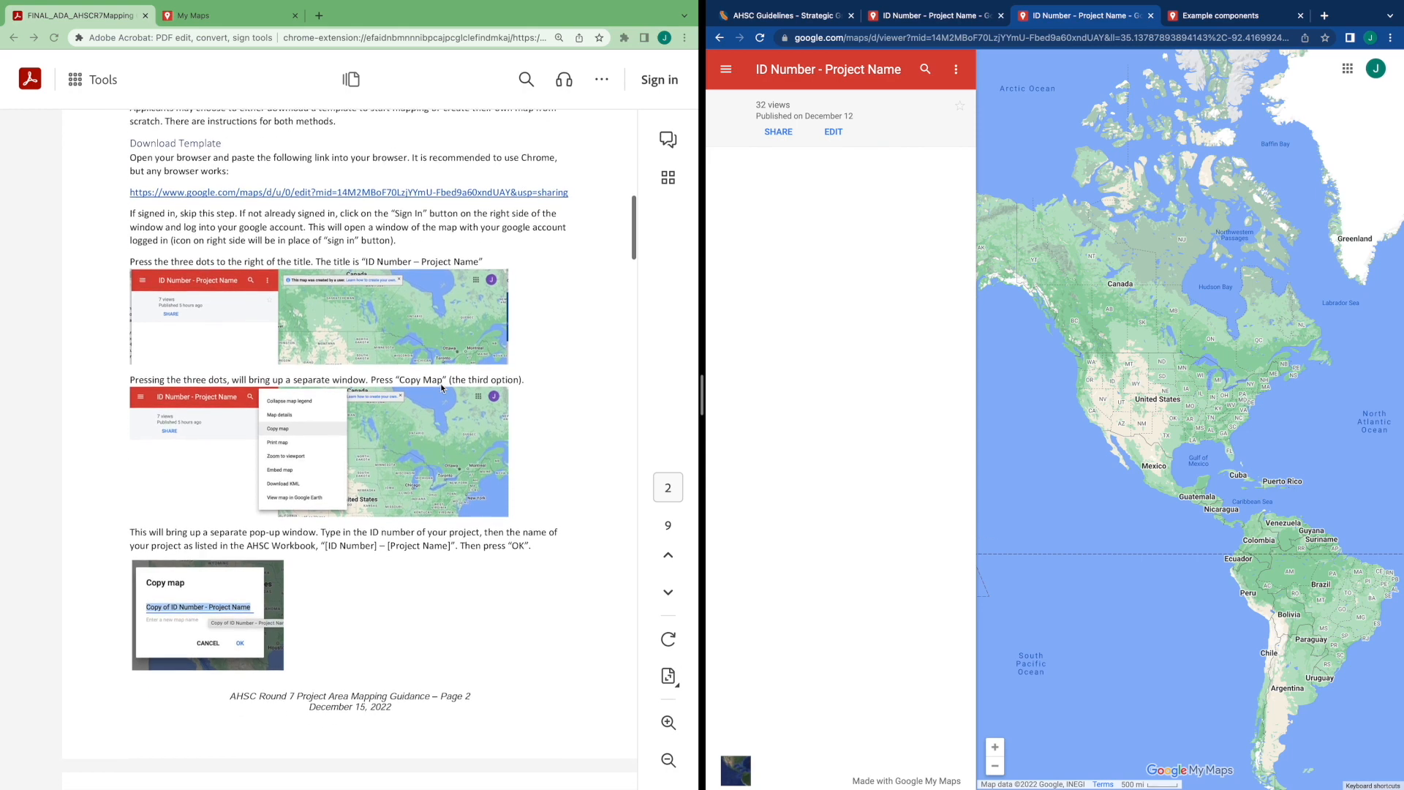
scroll(442, 388, down, 1)
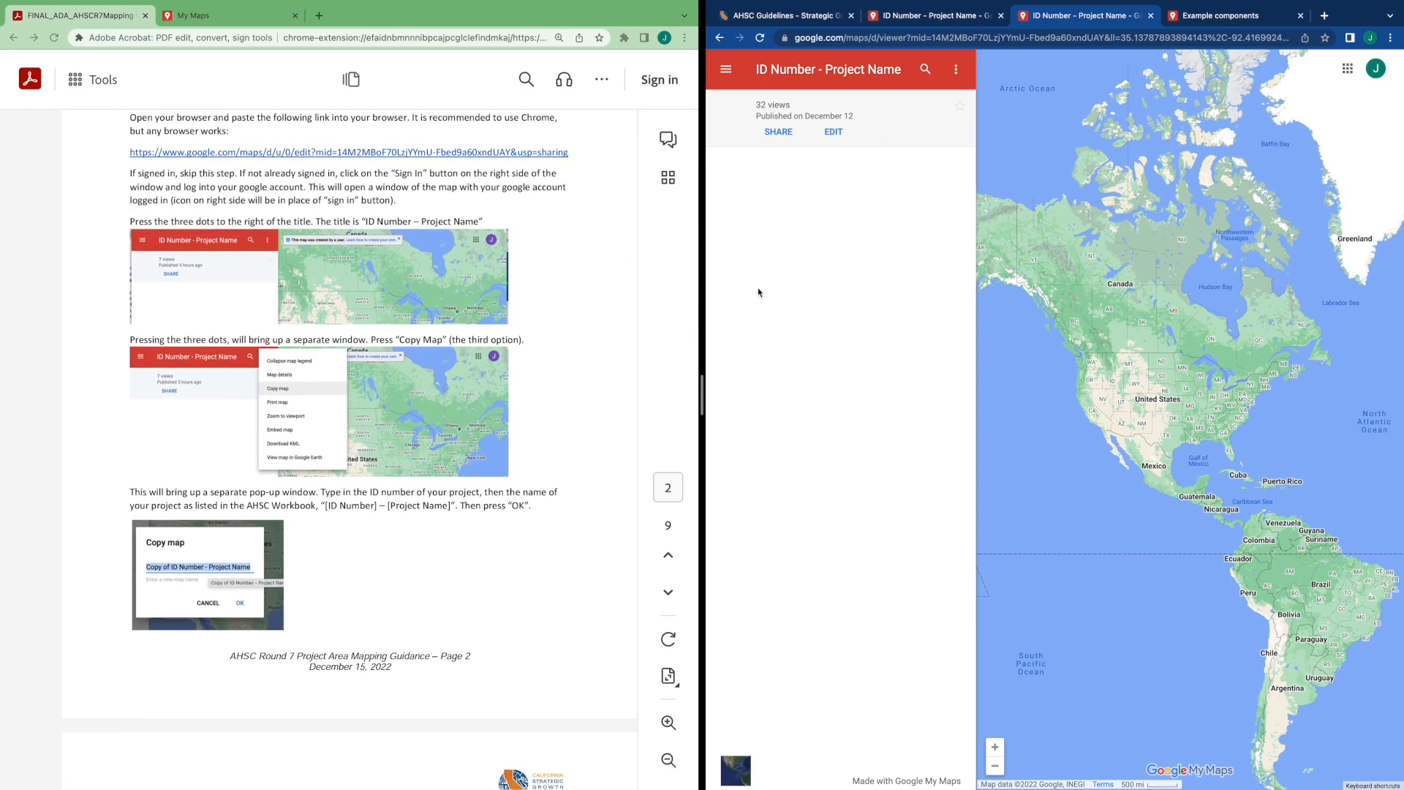
click(957, 71)
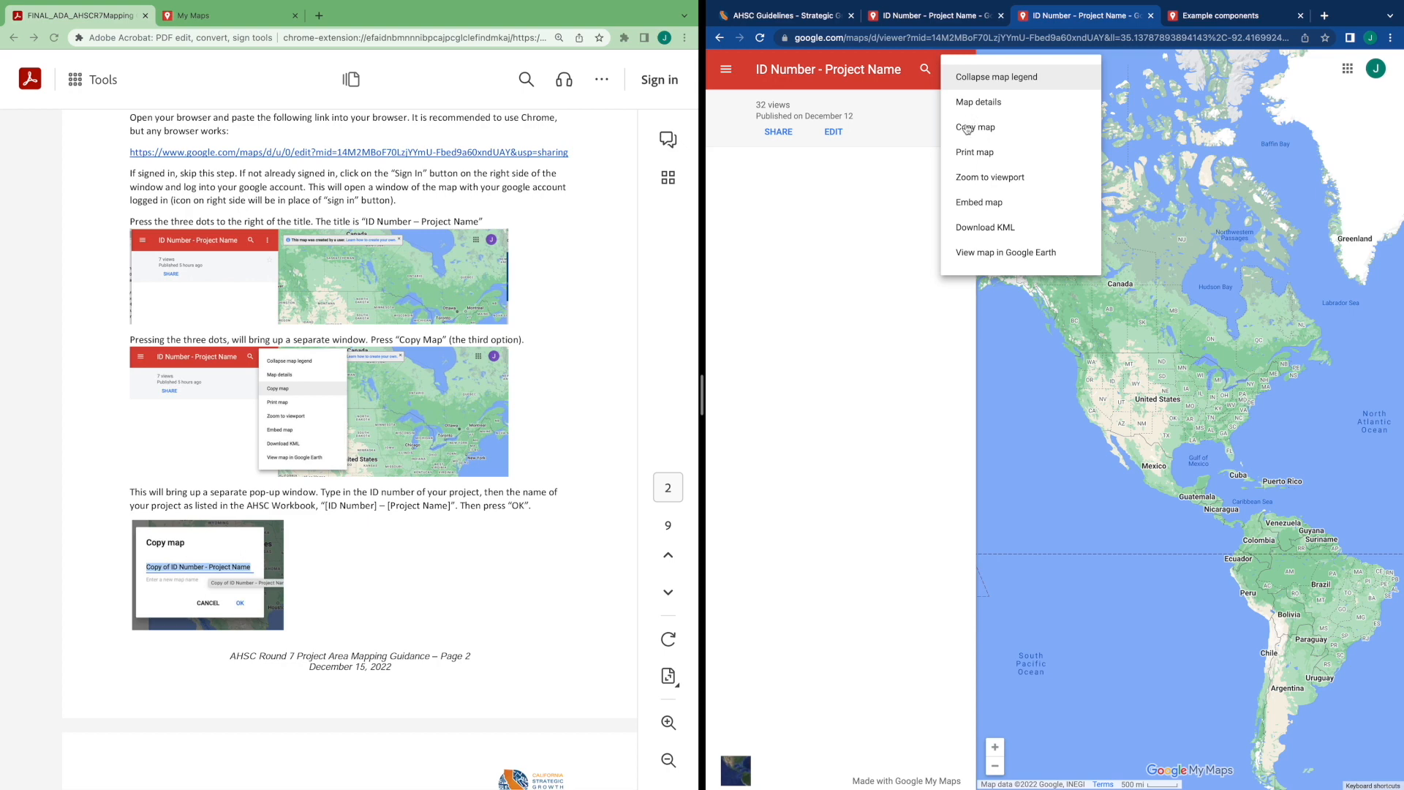
click(966, 128)
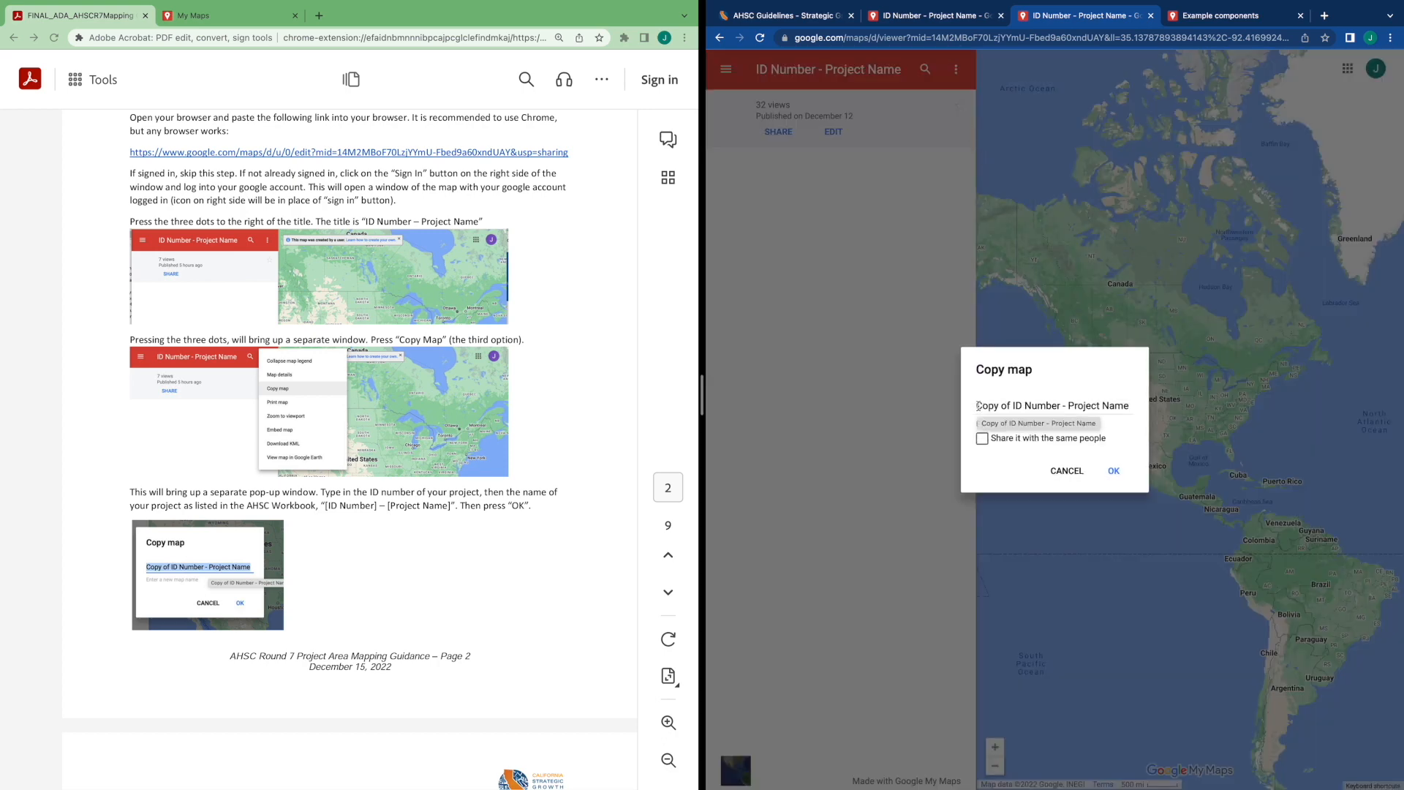
scroll(603, 488, down, 1)
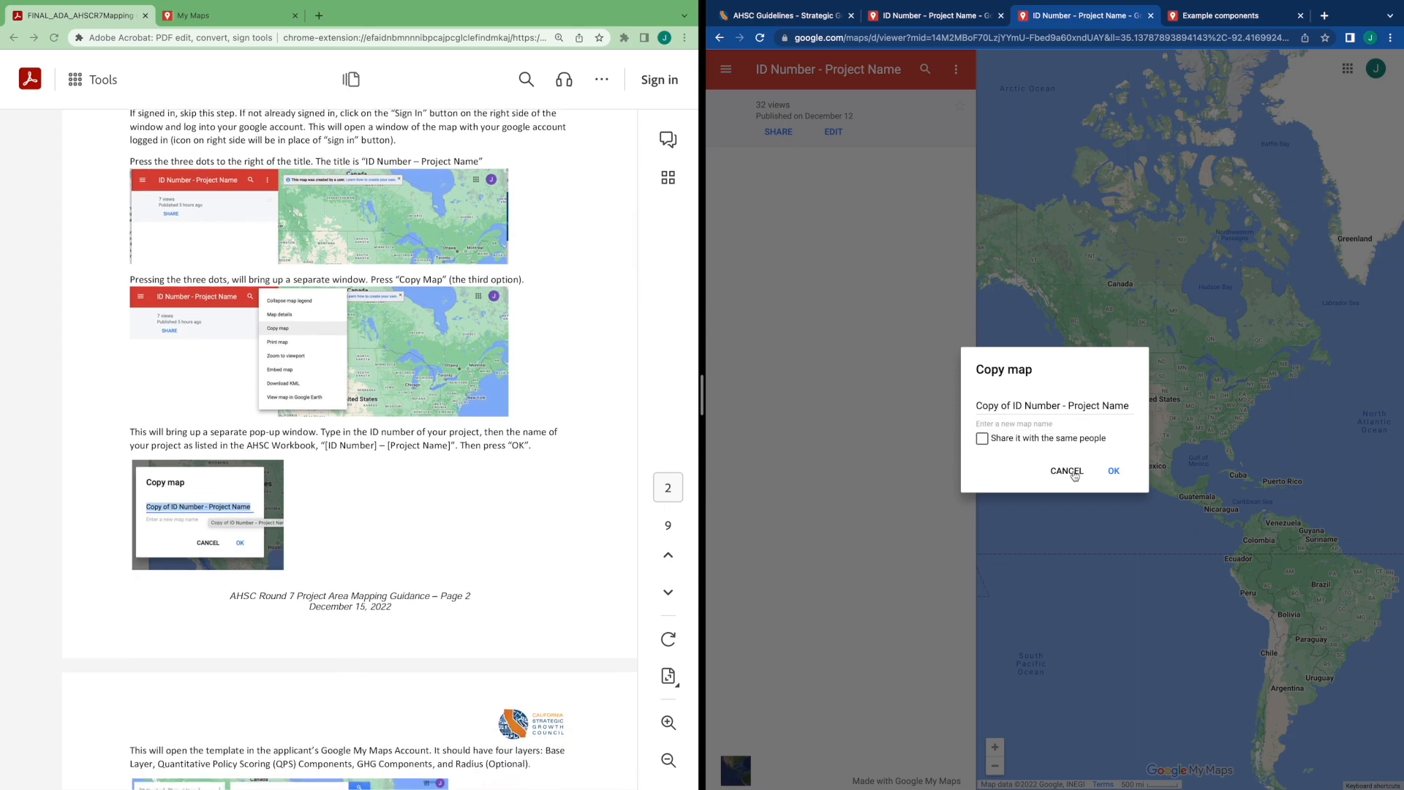
drag(980, 403, 1141, 411)
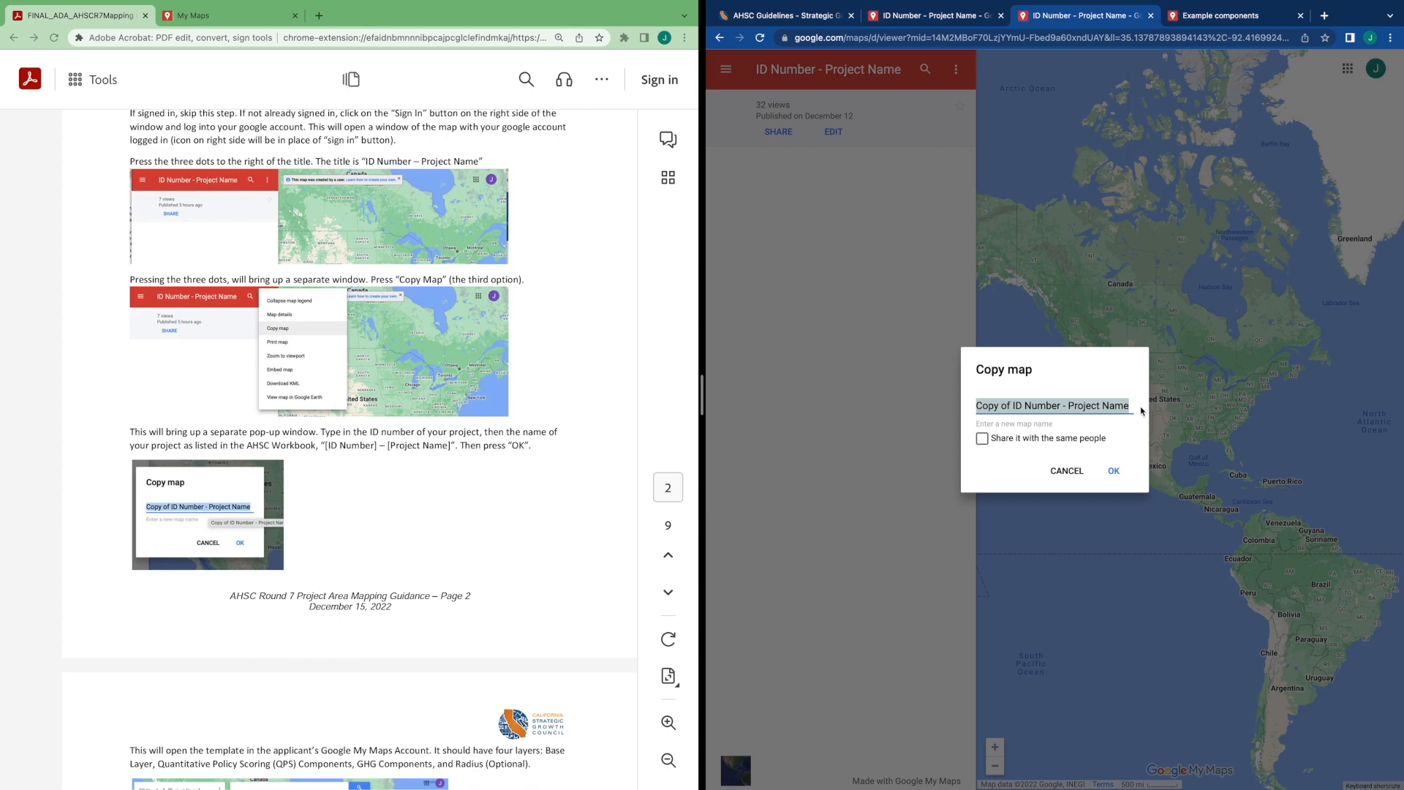
key(BackSpace)
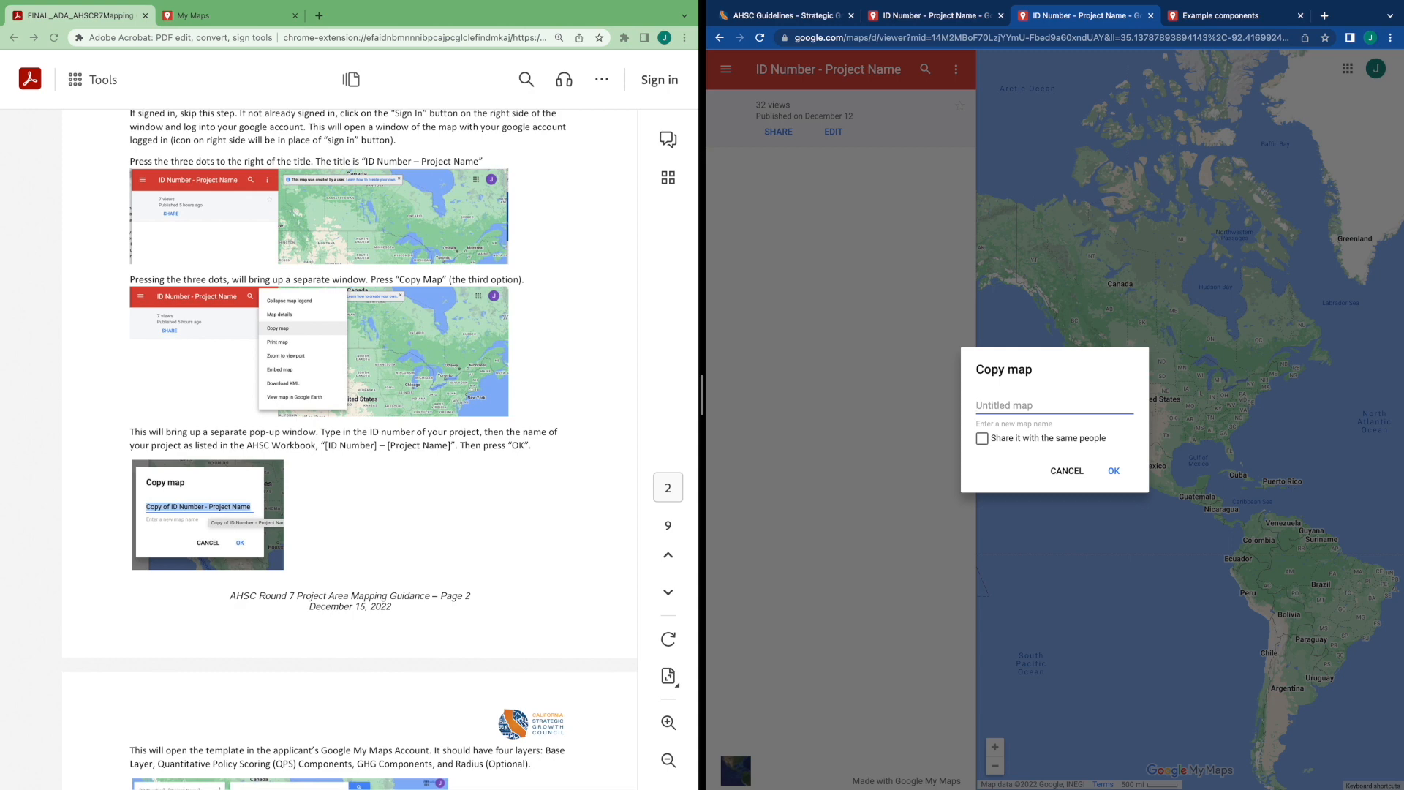
text(01 - Pro)
text(ct Name)
click(1113, 471)
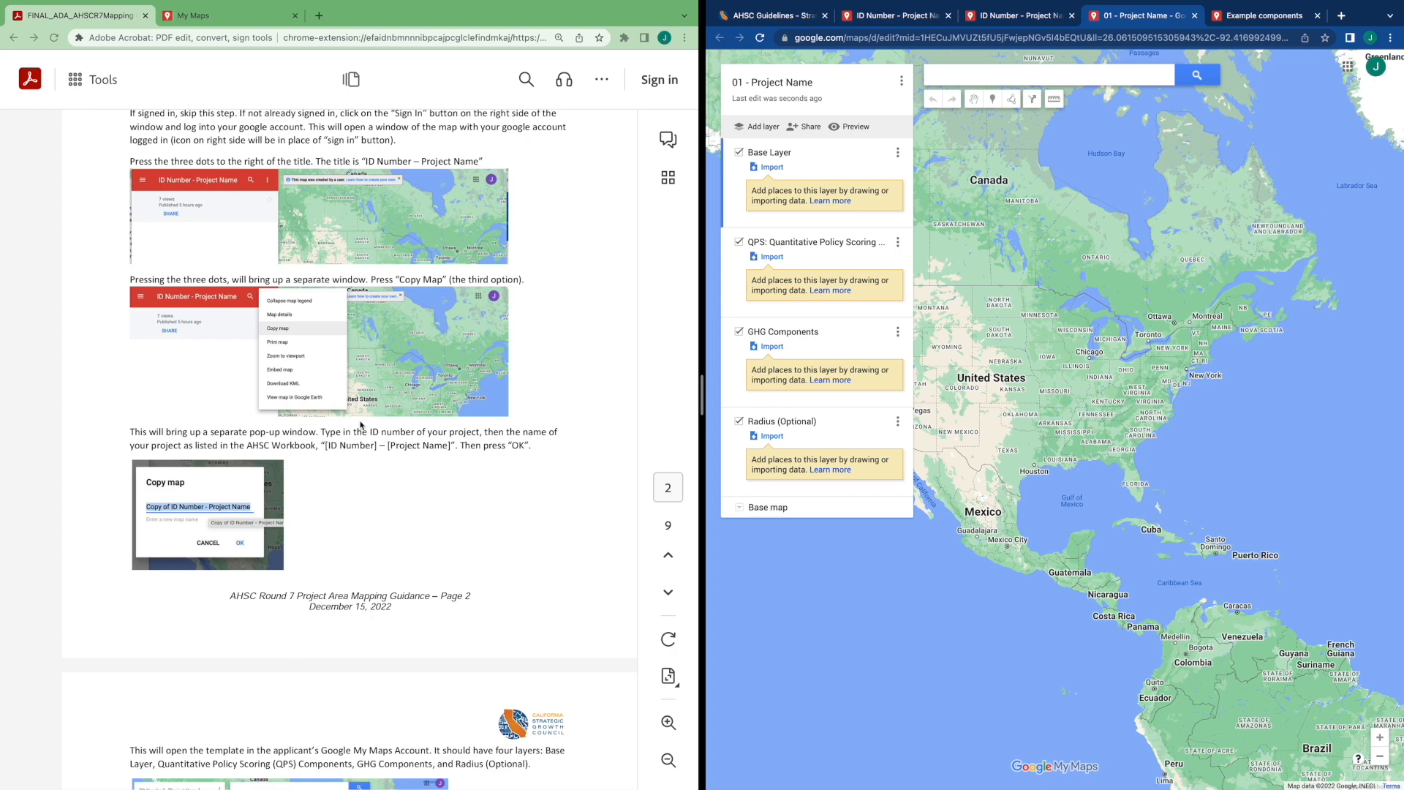
Search the web for google my maps in a new tab and open Google My Maps
scroll(506, 494, down, 5)
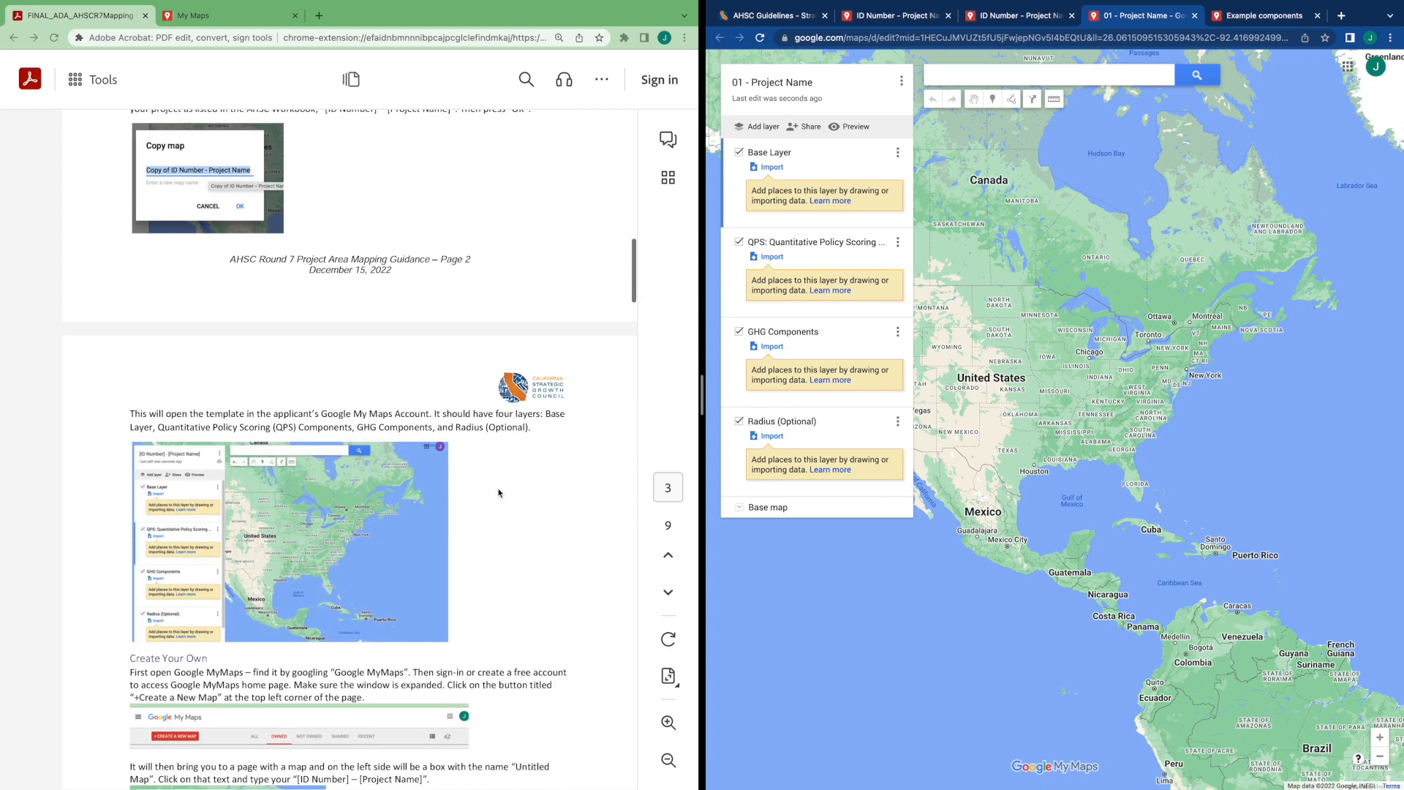
scroll(499, 494, down, 2)
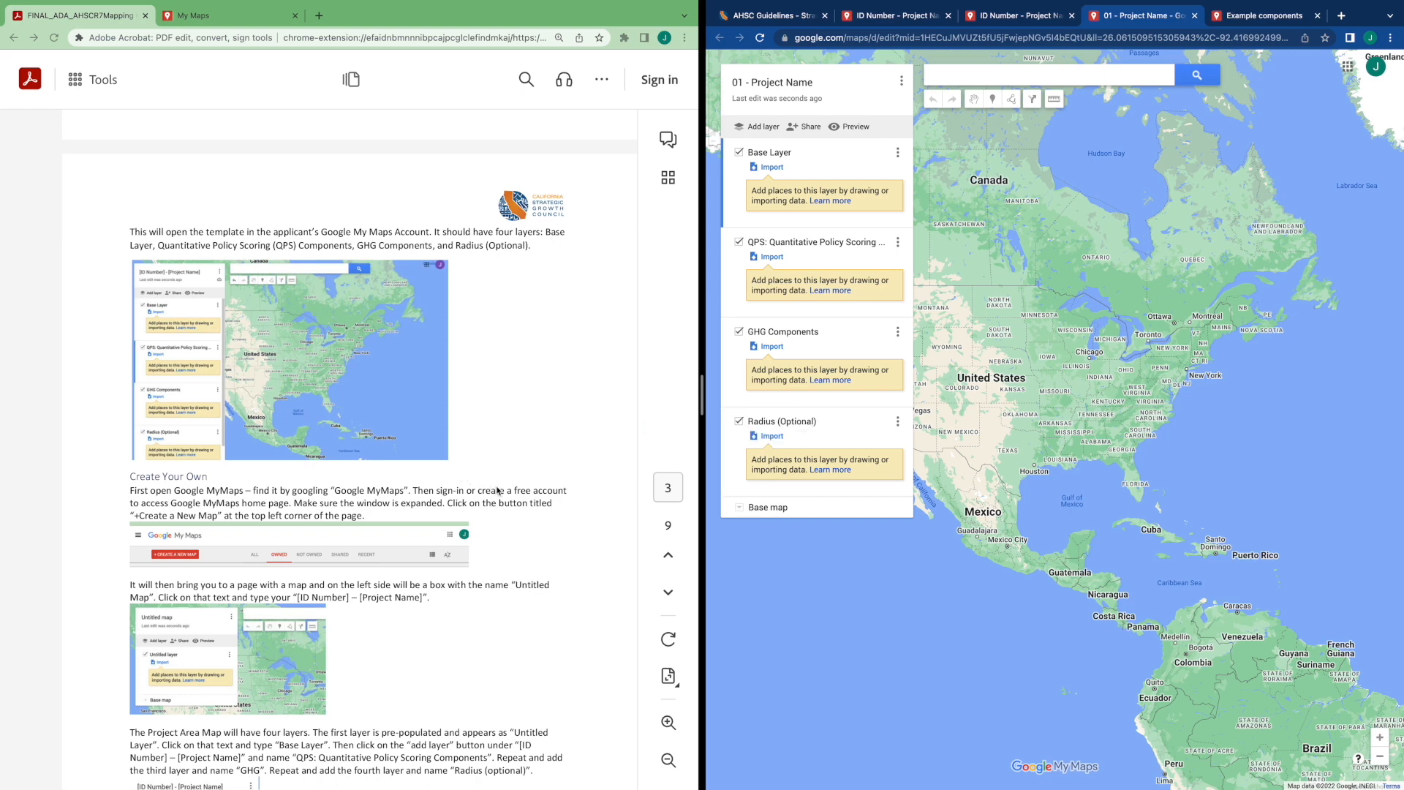
scroll(498, 491, down, 1)
scroll(498, 491, down, 3)
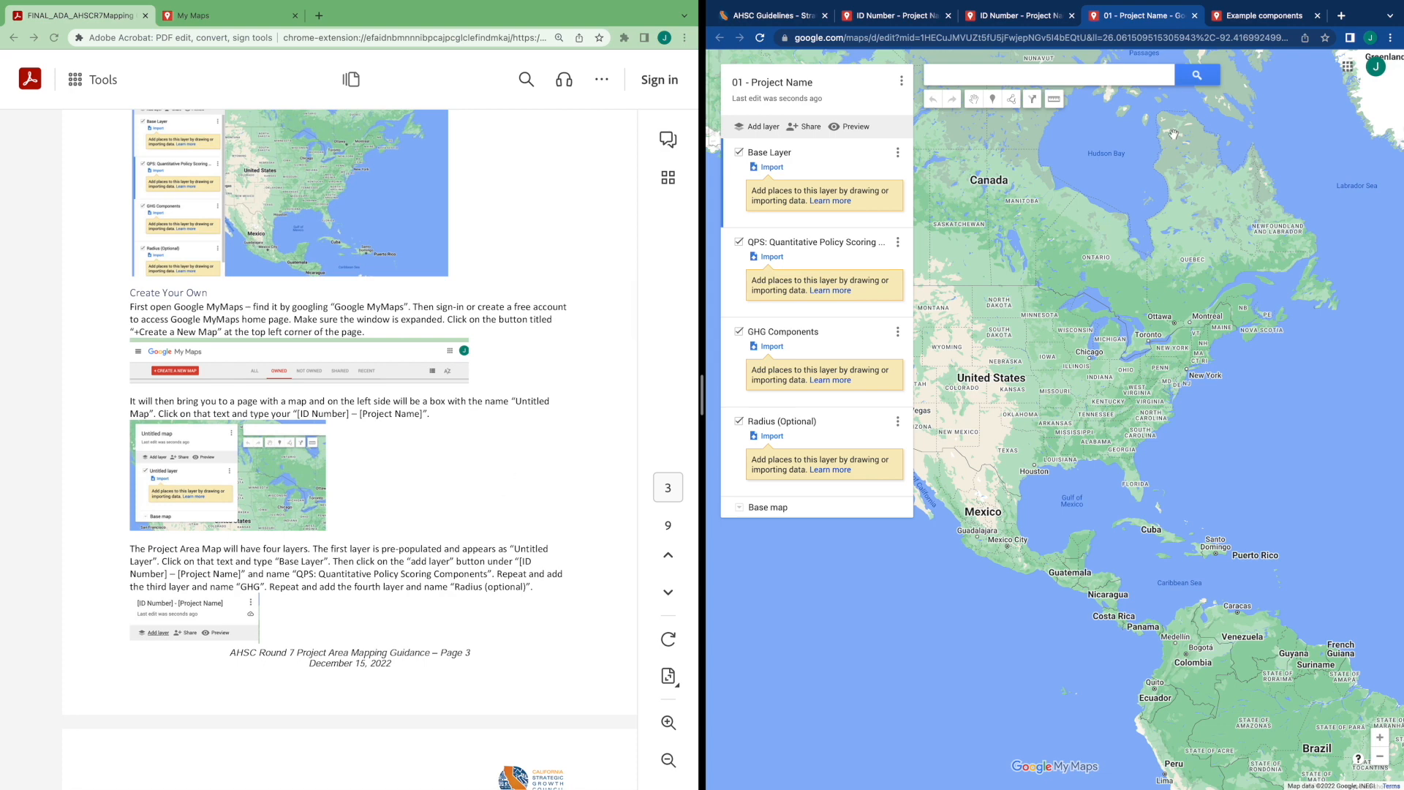
click(1340, 16)
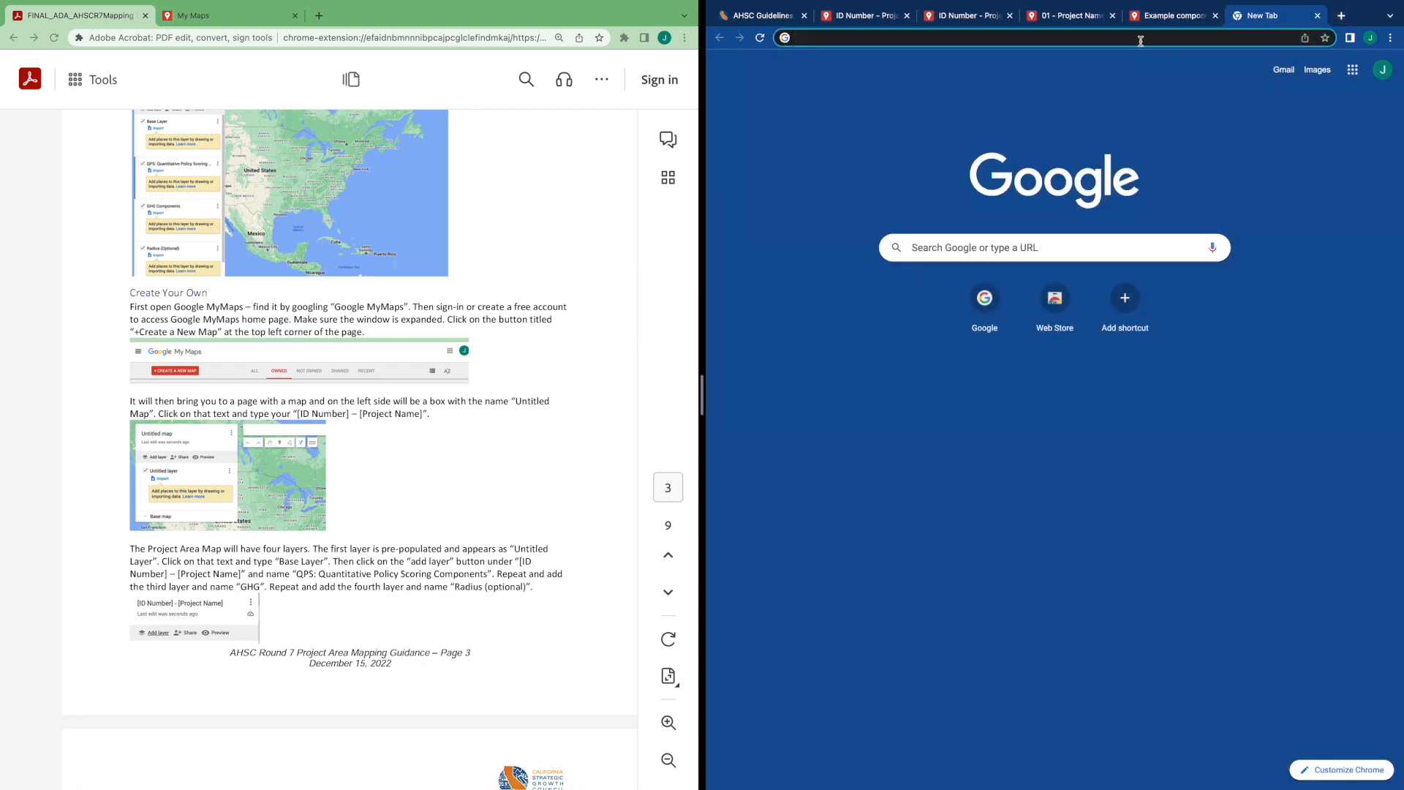
click(1043, 253)
text(google my maps)
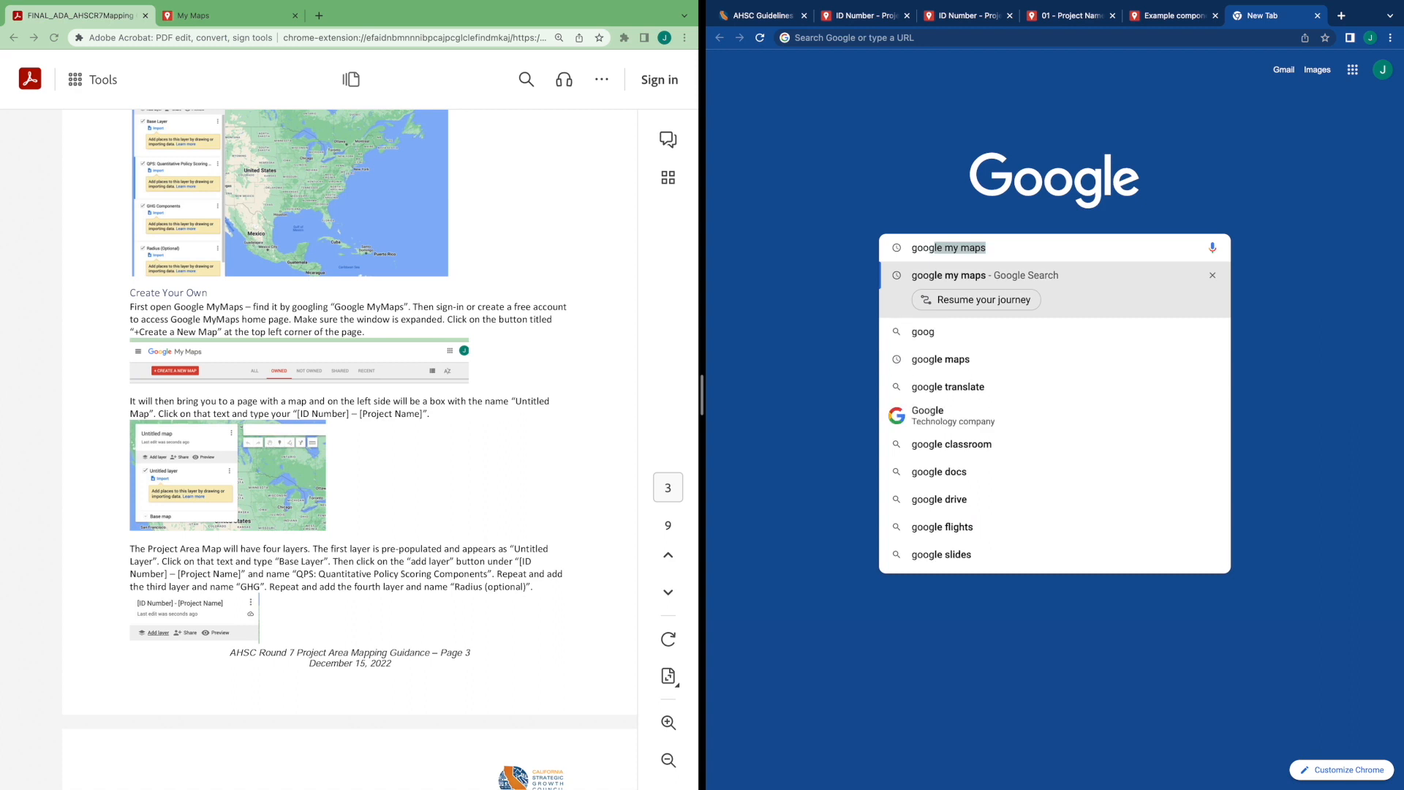
key(Return)
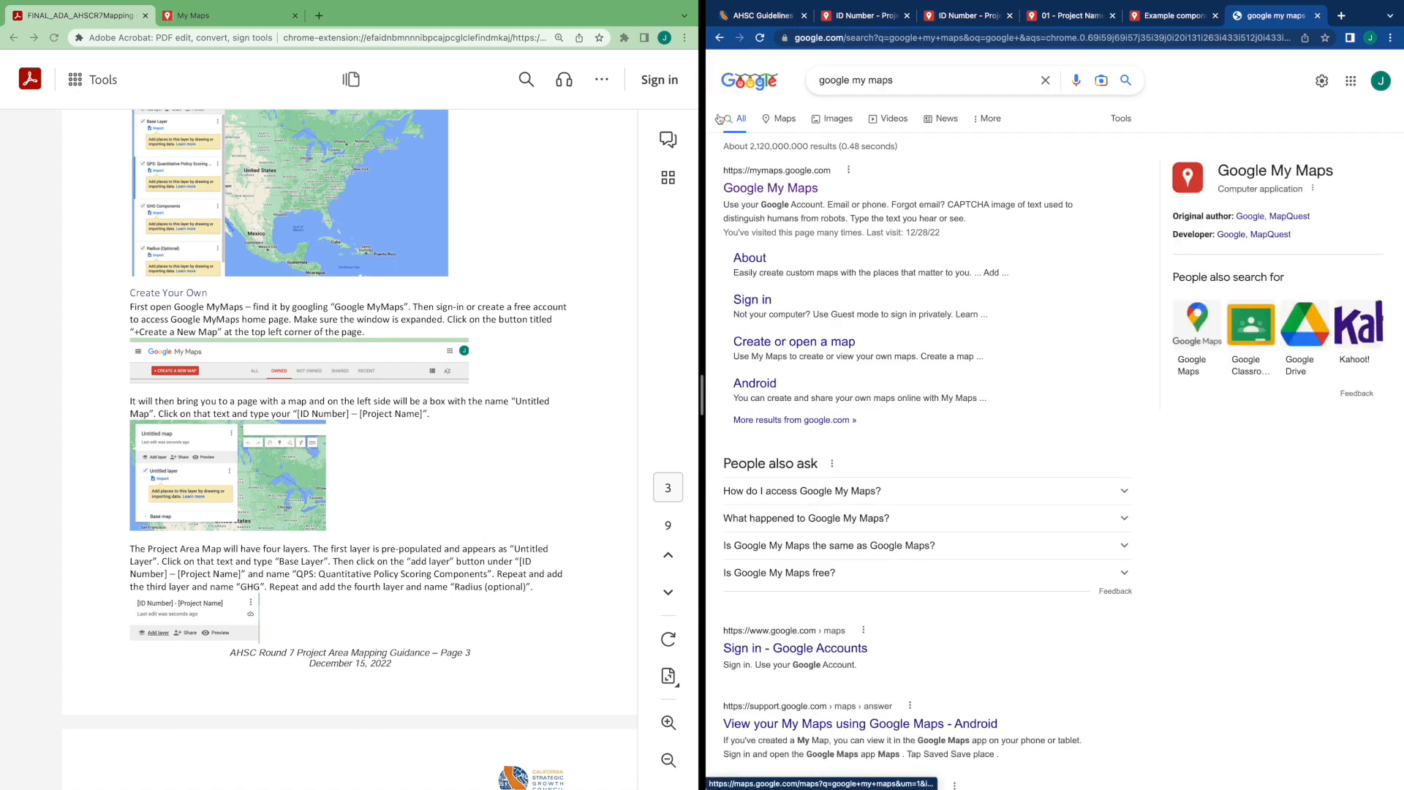
click(767, 190)
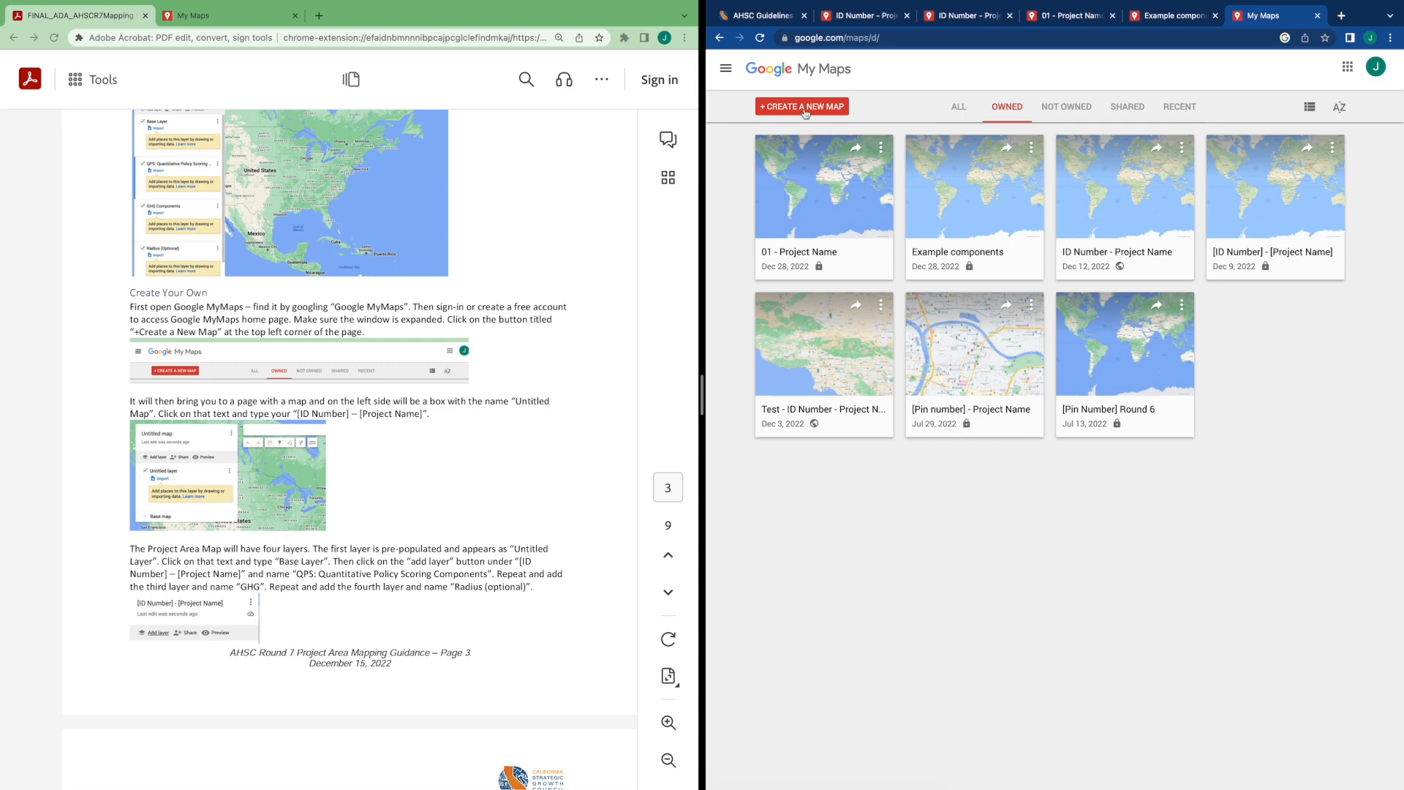
Create a new map from the Google My Maps home page
scroll(552, 336, down, 3)
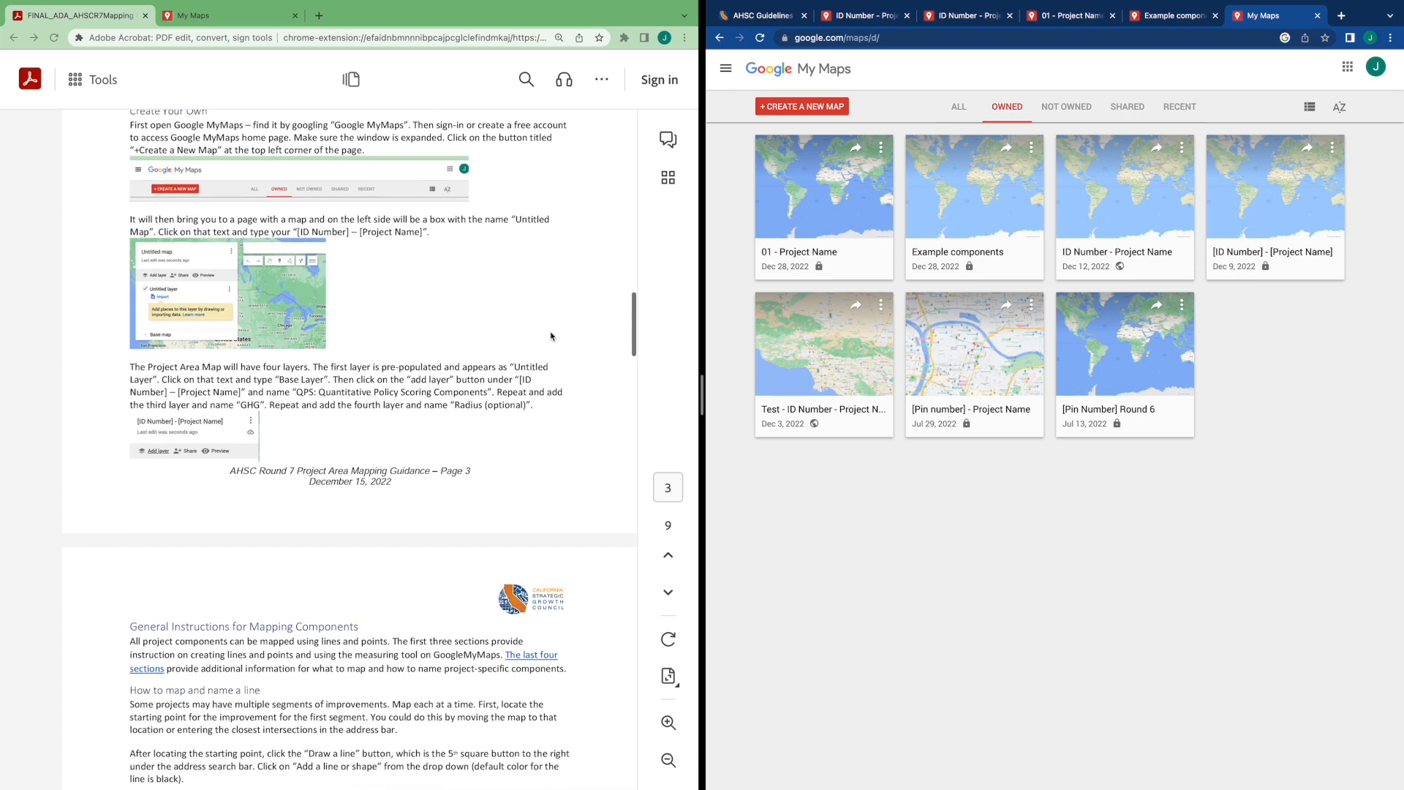
scroll(552, 336, up, 2)
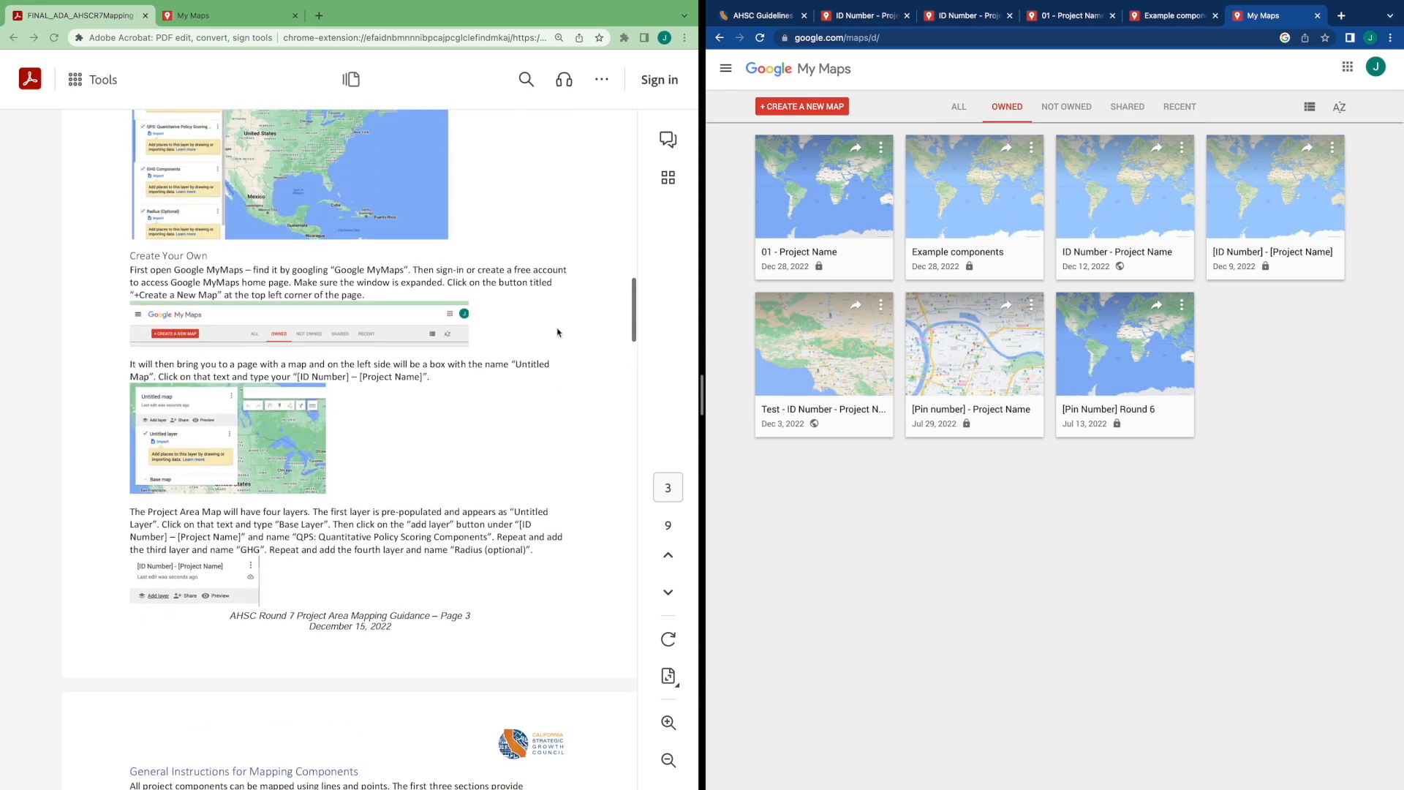
click(793, 112)
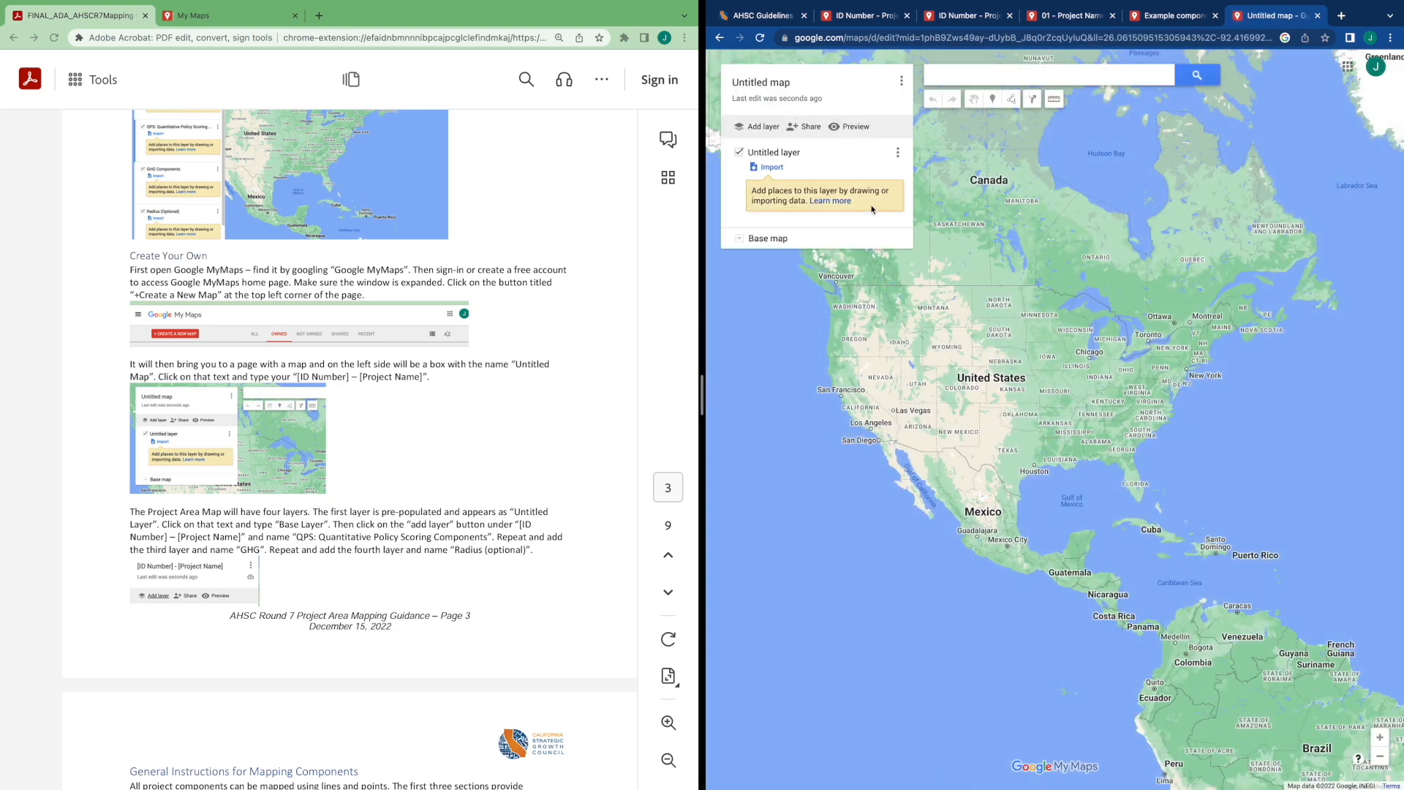
Set the new map's title to 01- Project Name
click(774, 87)
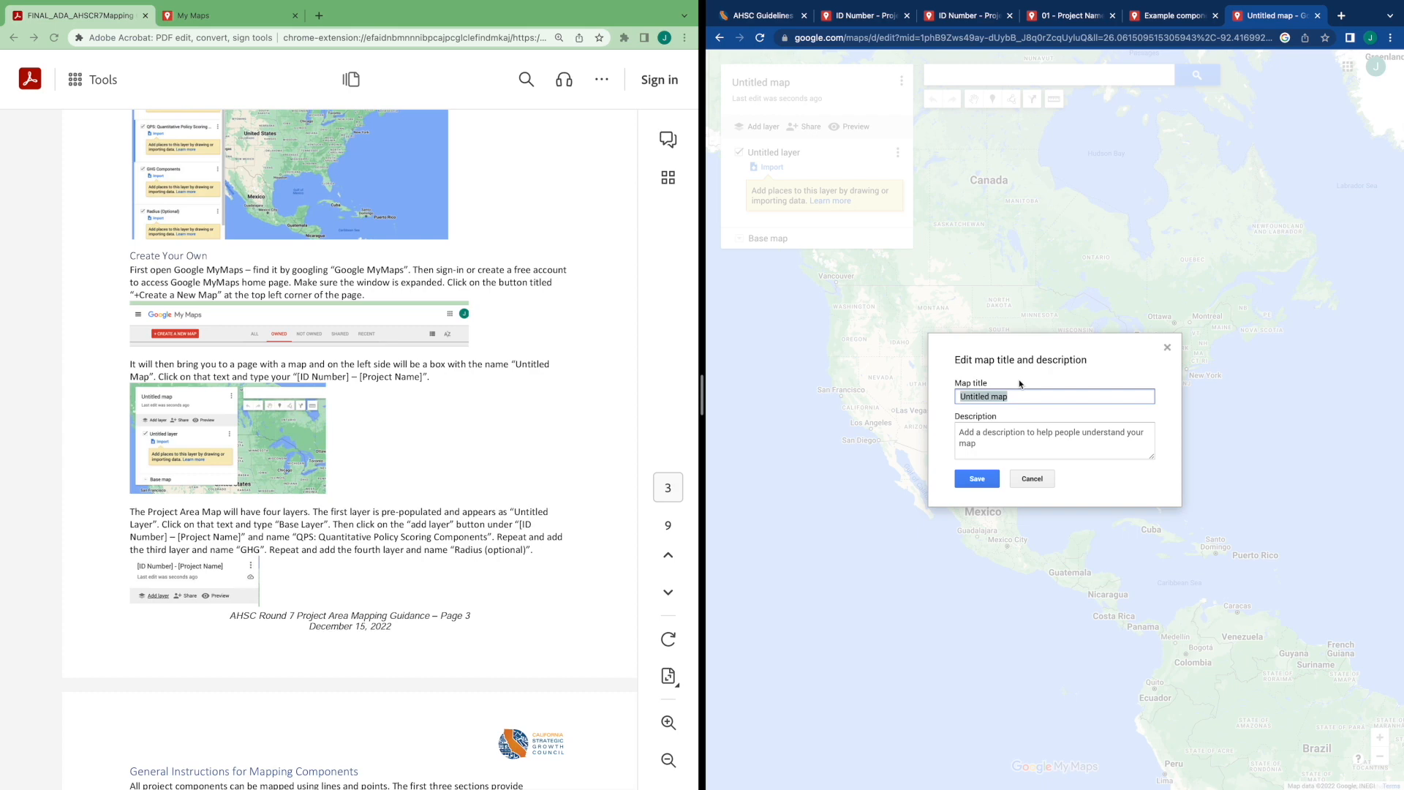
text(01- Project Name)
click(985, 481)
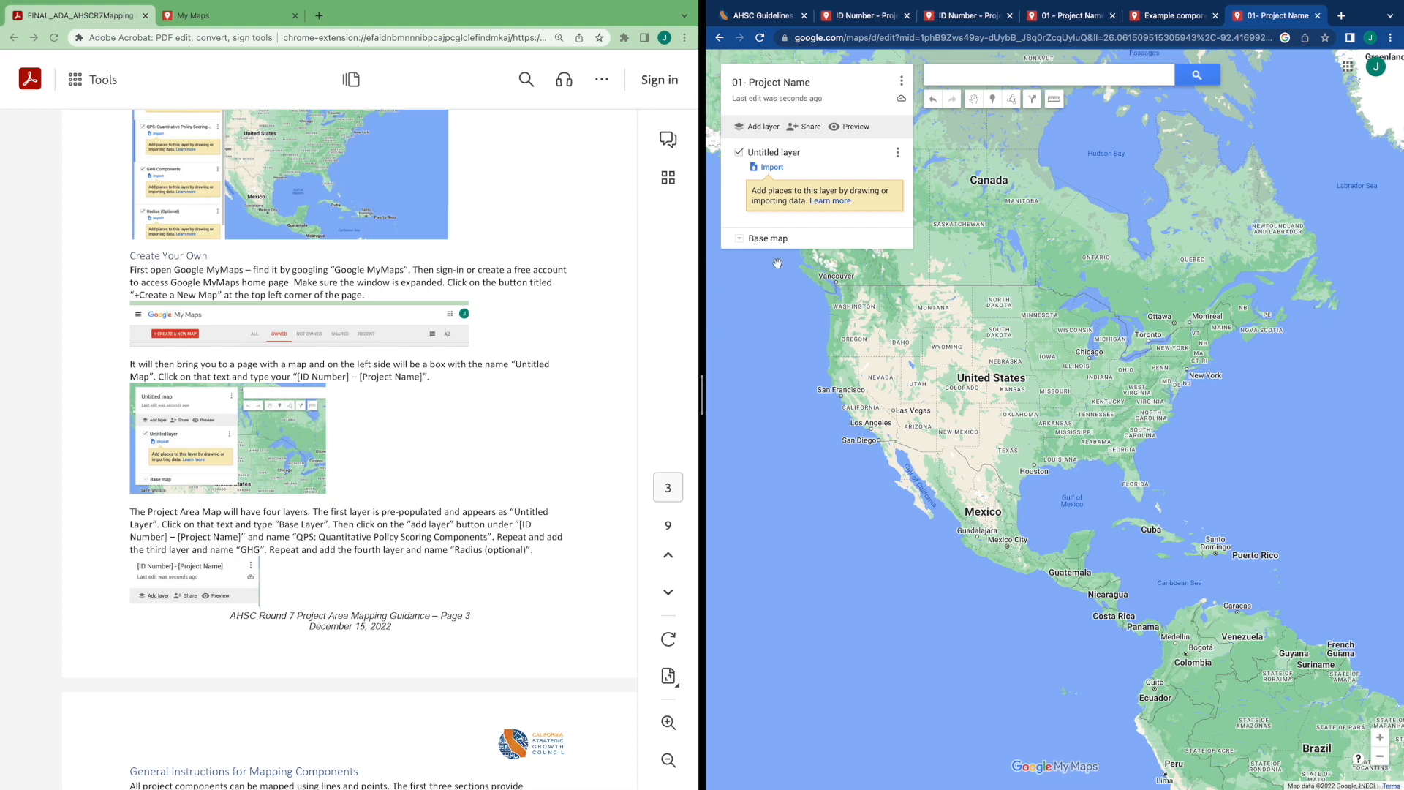
Rename the untitled layer to Base Layer
click(777, 153)
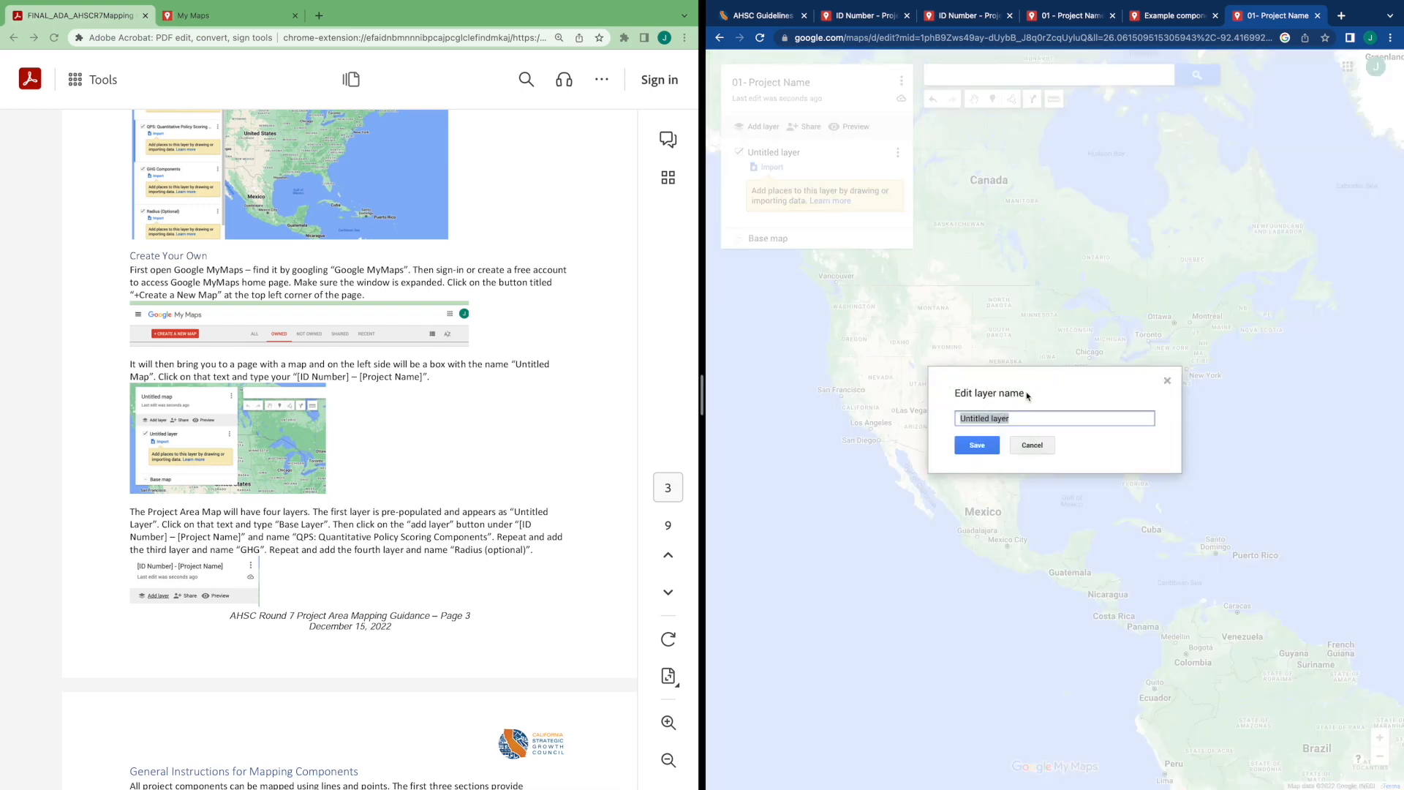
text(Base Layer)
click(977, 444)
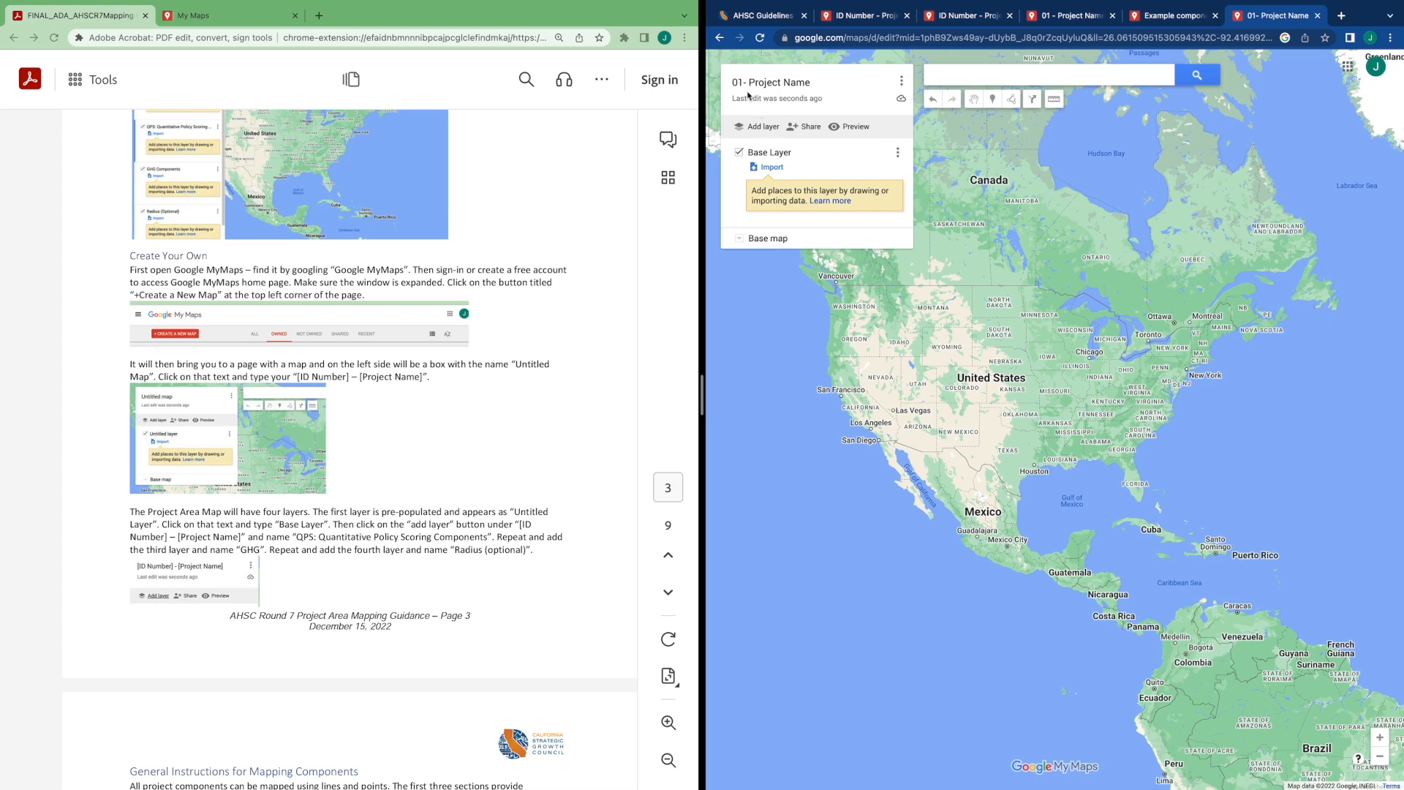
Add two new layers and rename the first one QPS: Quantitative Policy Scoring Components
click(762, 129)
click(761, 129)
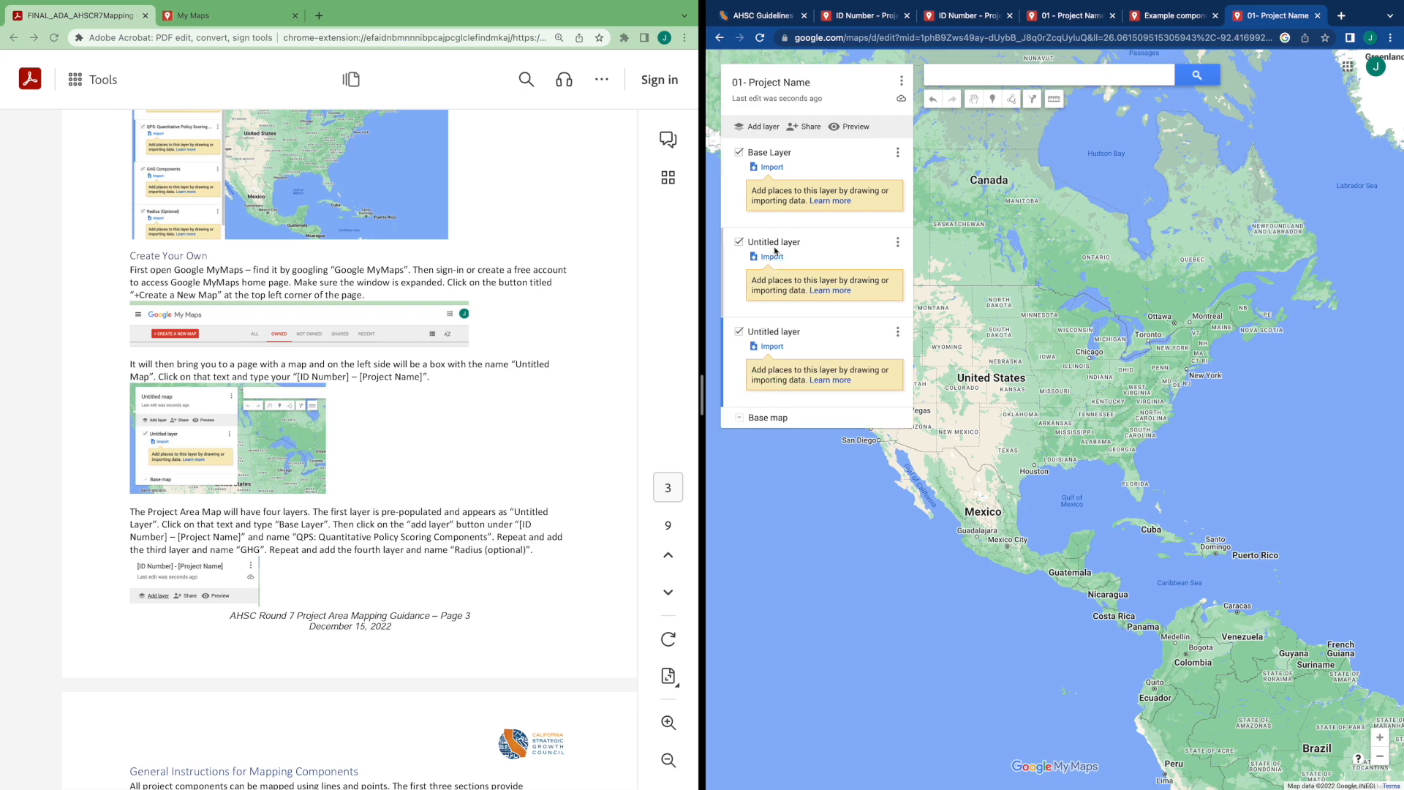
click(770, 246)
click(781, 246)
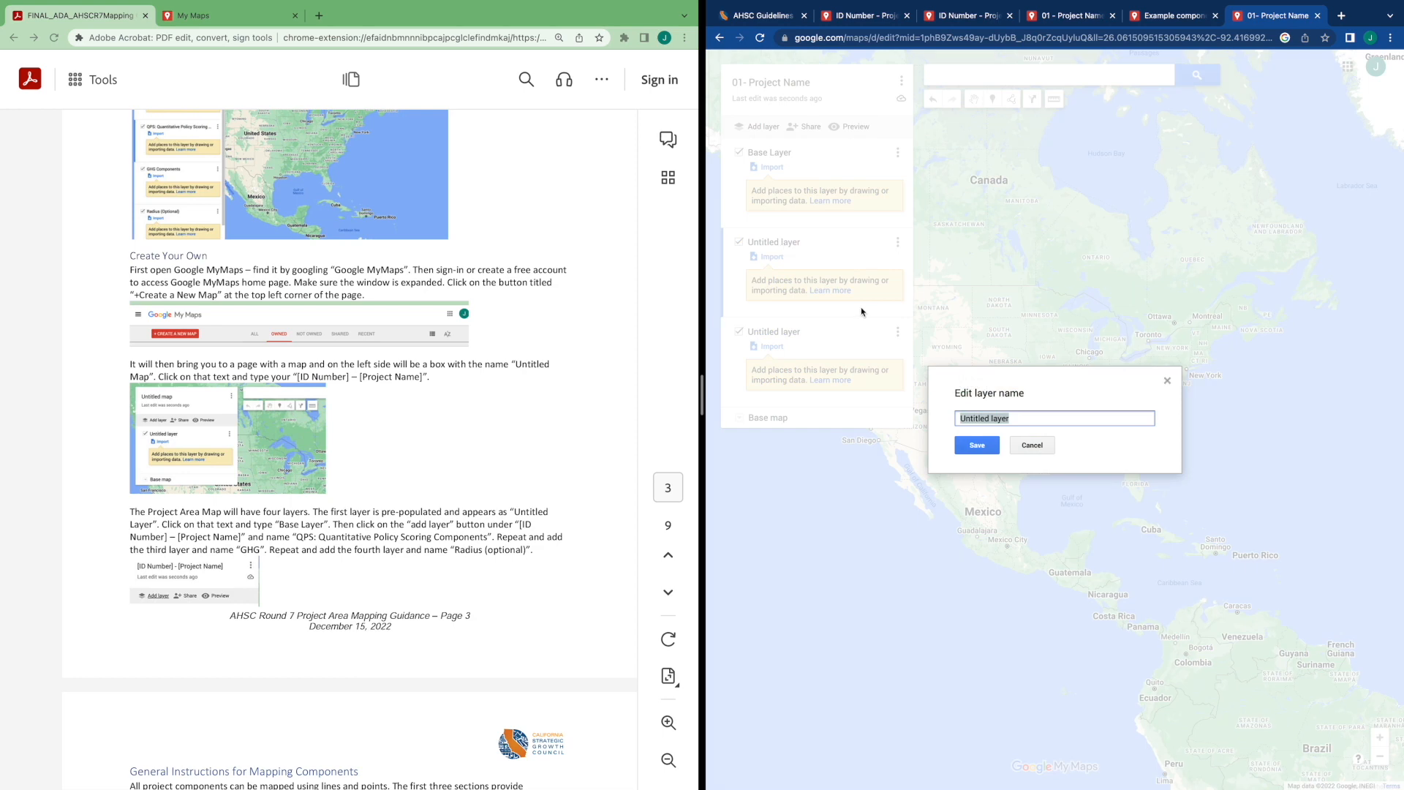
text(QPS: A)
key(BackSpace)
text(Quantitative Policy Scoring Components)
click(977, 446)
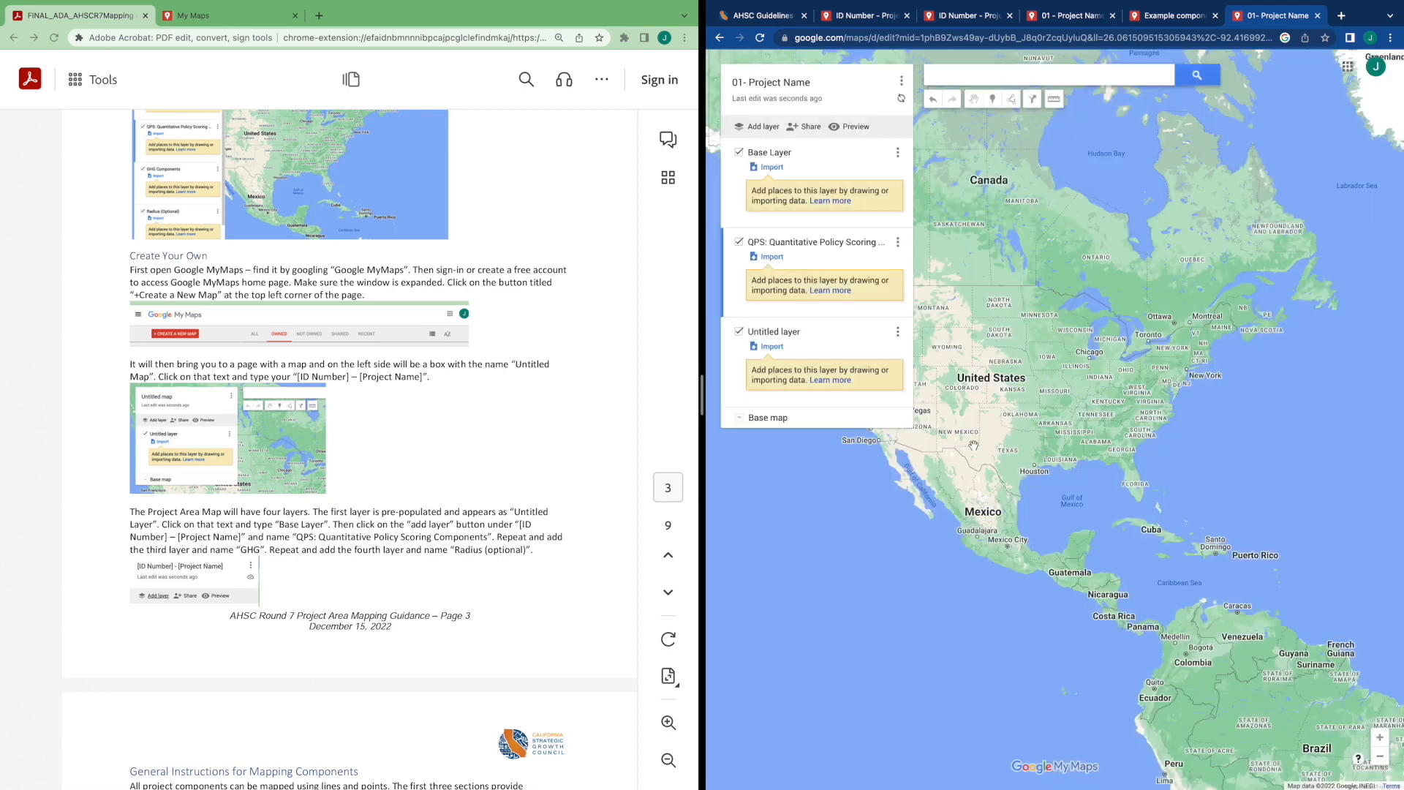
double_click(304, 537)
click(492, 540)
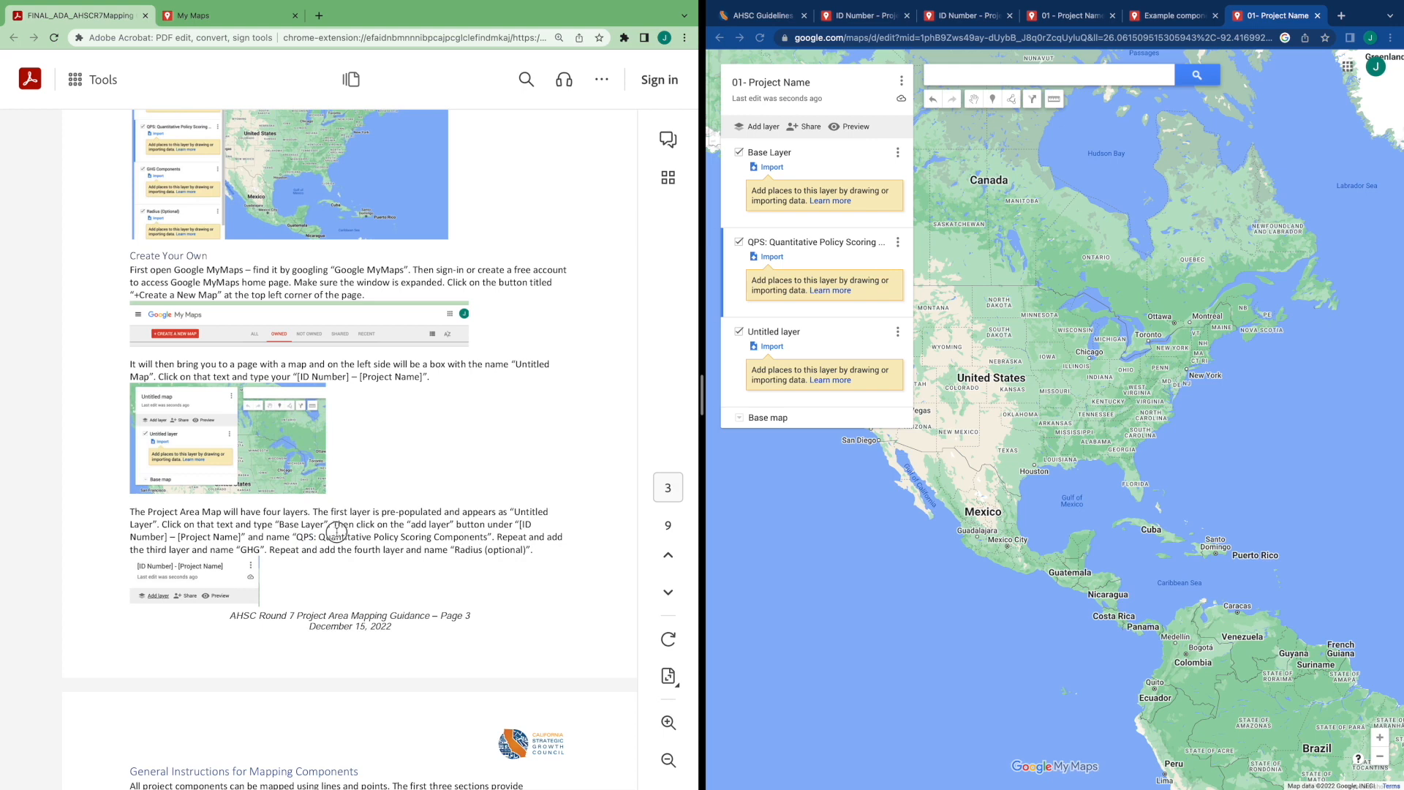
drag(296, 537, 488, 539)
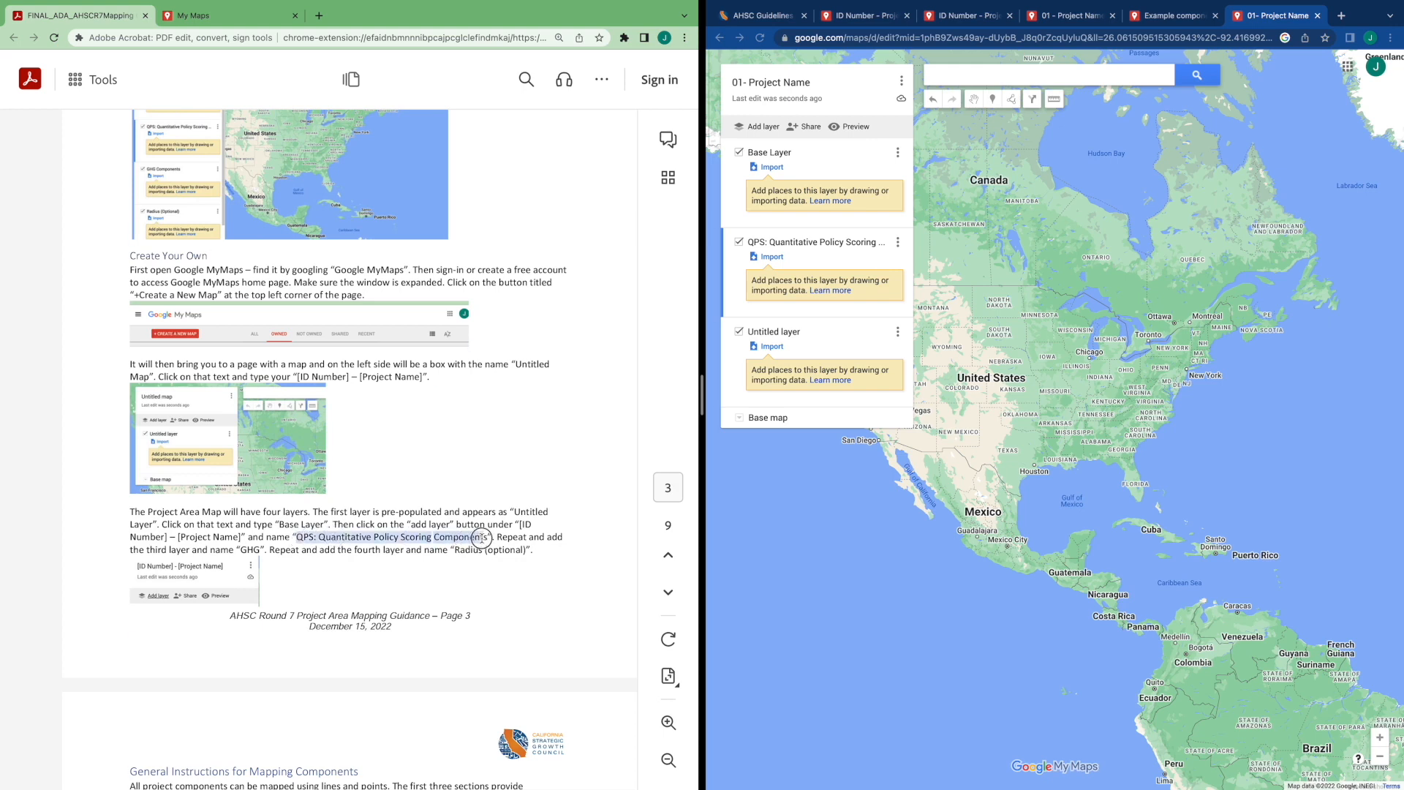
Rename the third layer to GHG
click(791, 333)
text(GHG)
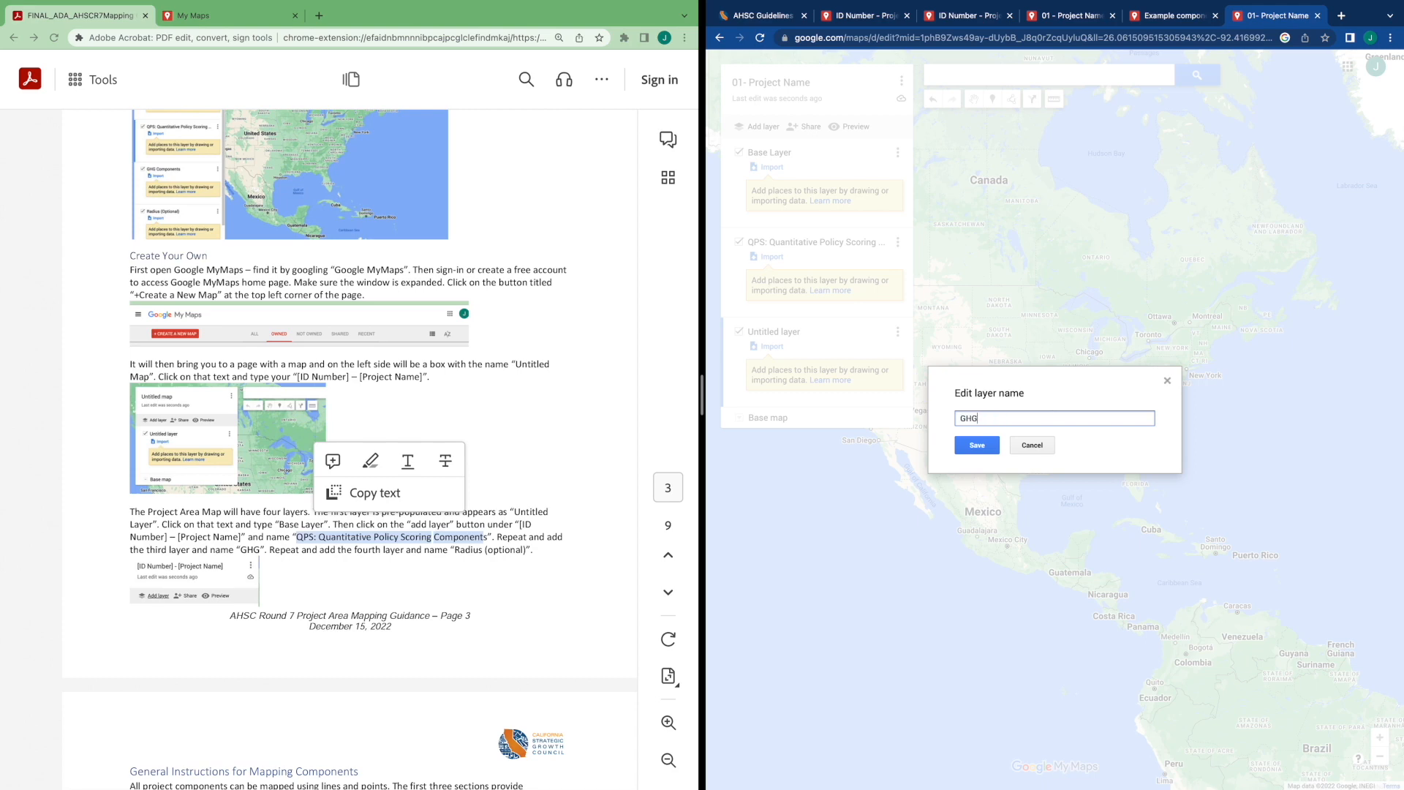
click(984, 447)
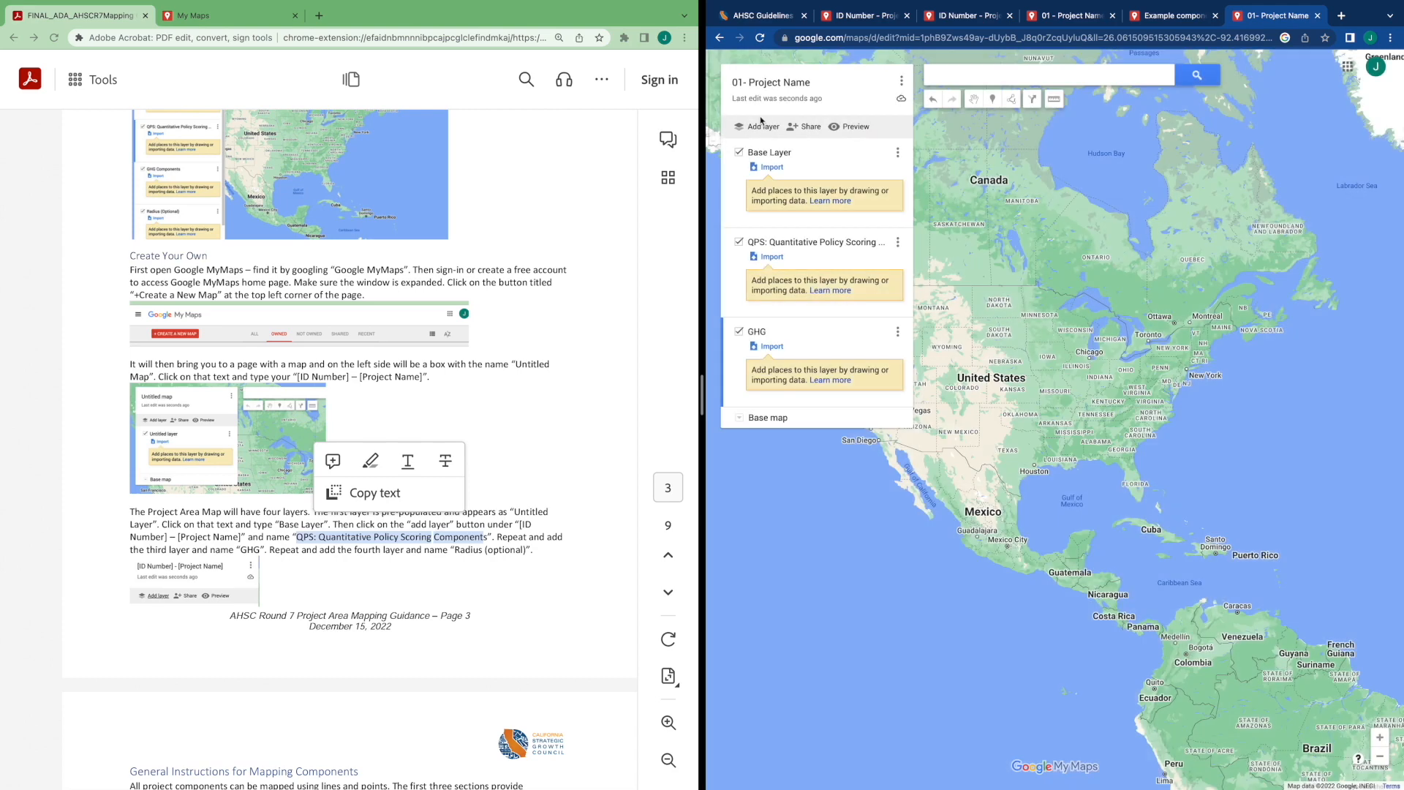
Add a fourth layer and name it Radius (optional)
click(765, 127)
click(772, 422)
text(Radius)
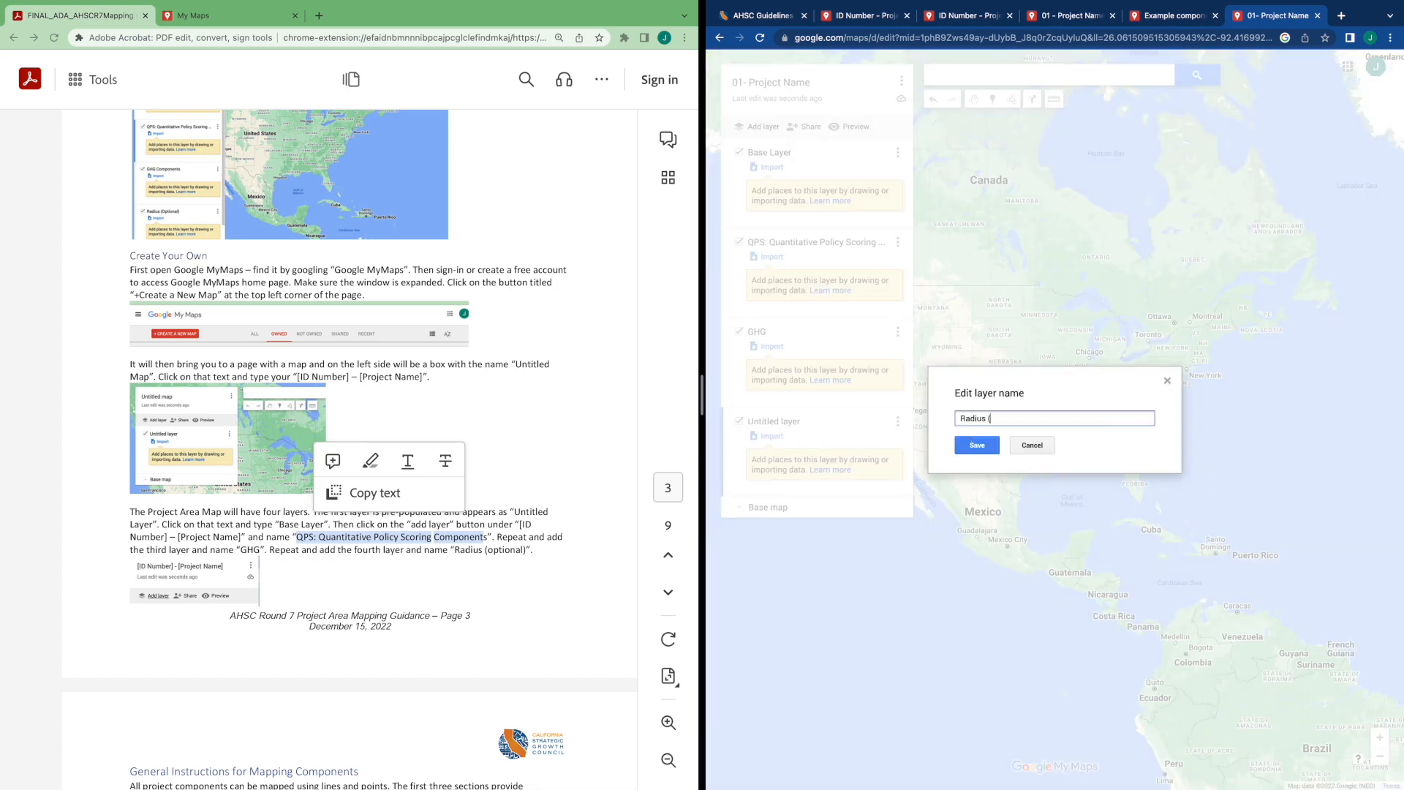
text( (optional)
click(976, 444)
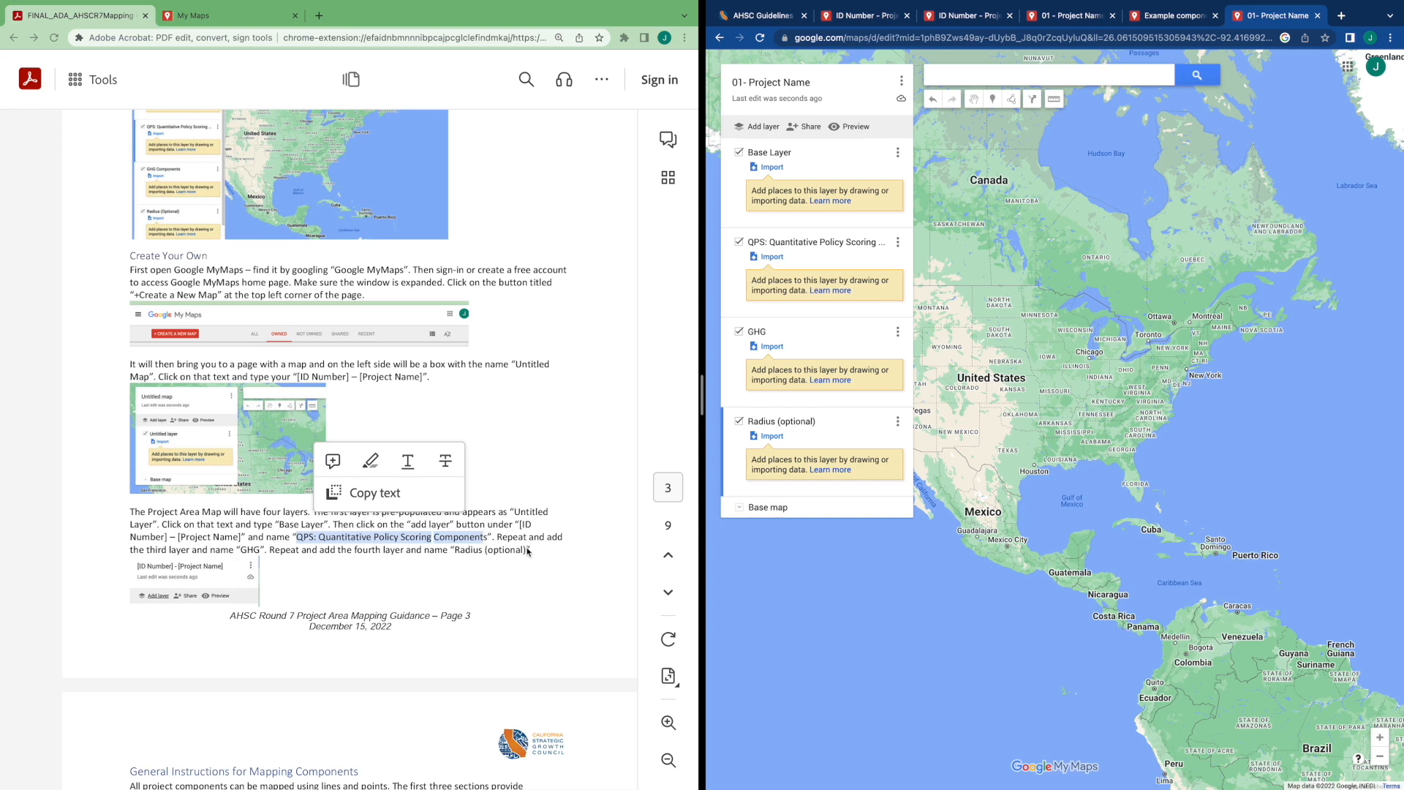
Switch to the Example components map and draw a straight line along W Donovan Rd
scroll(528, 551, down, 8)
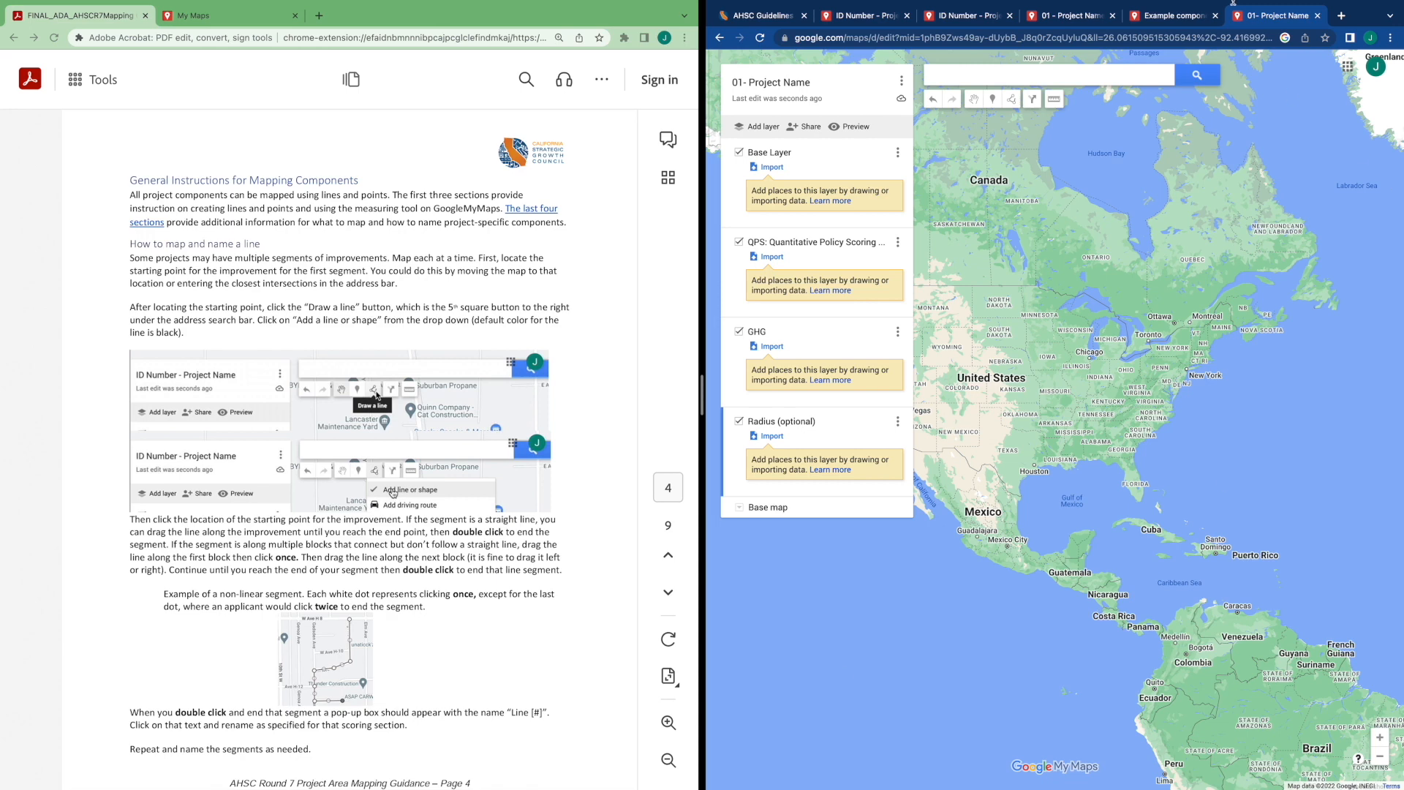
click(1162, 22)
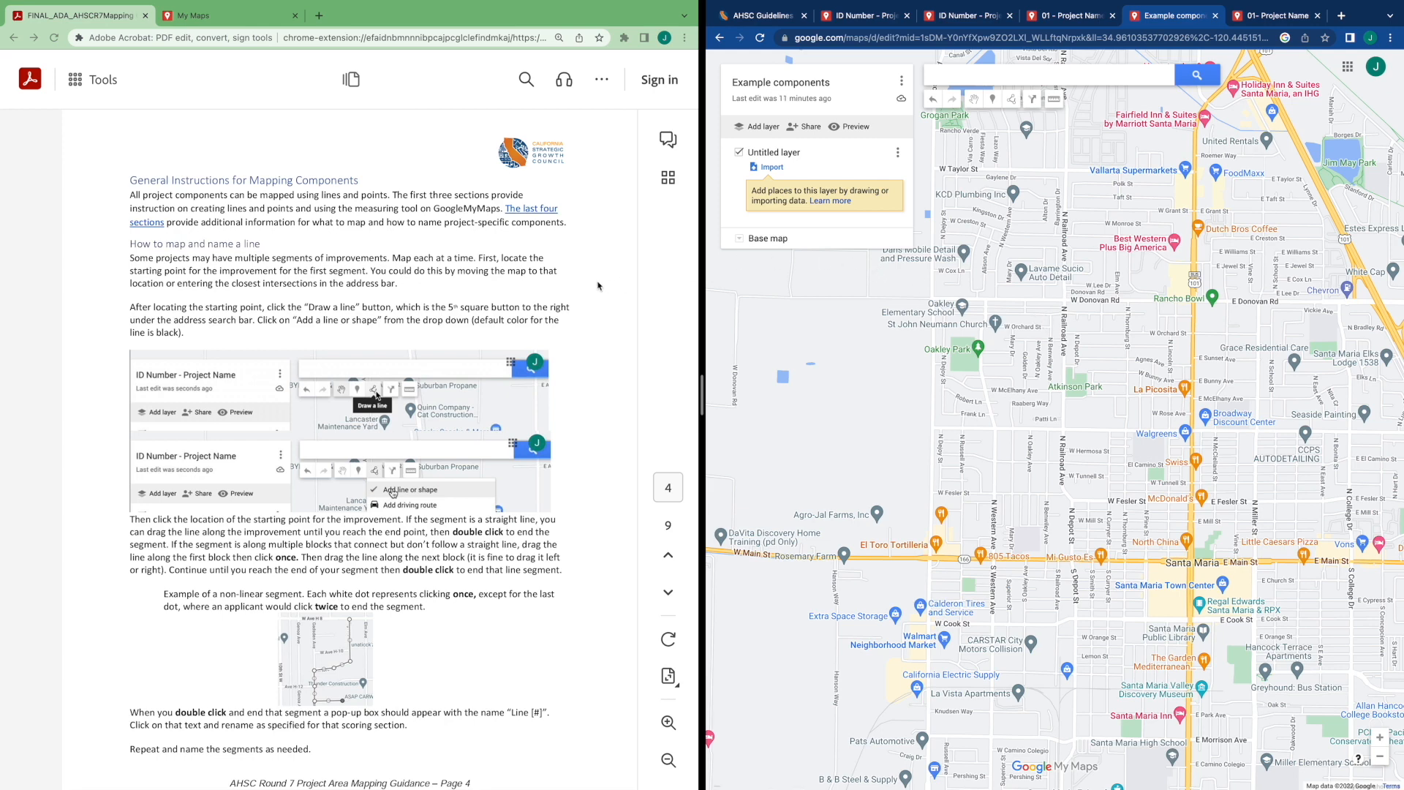
scroll(604, 284, down, 1)
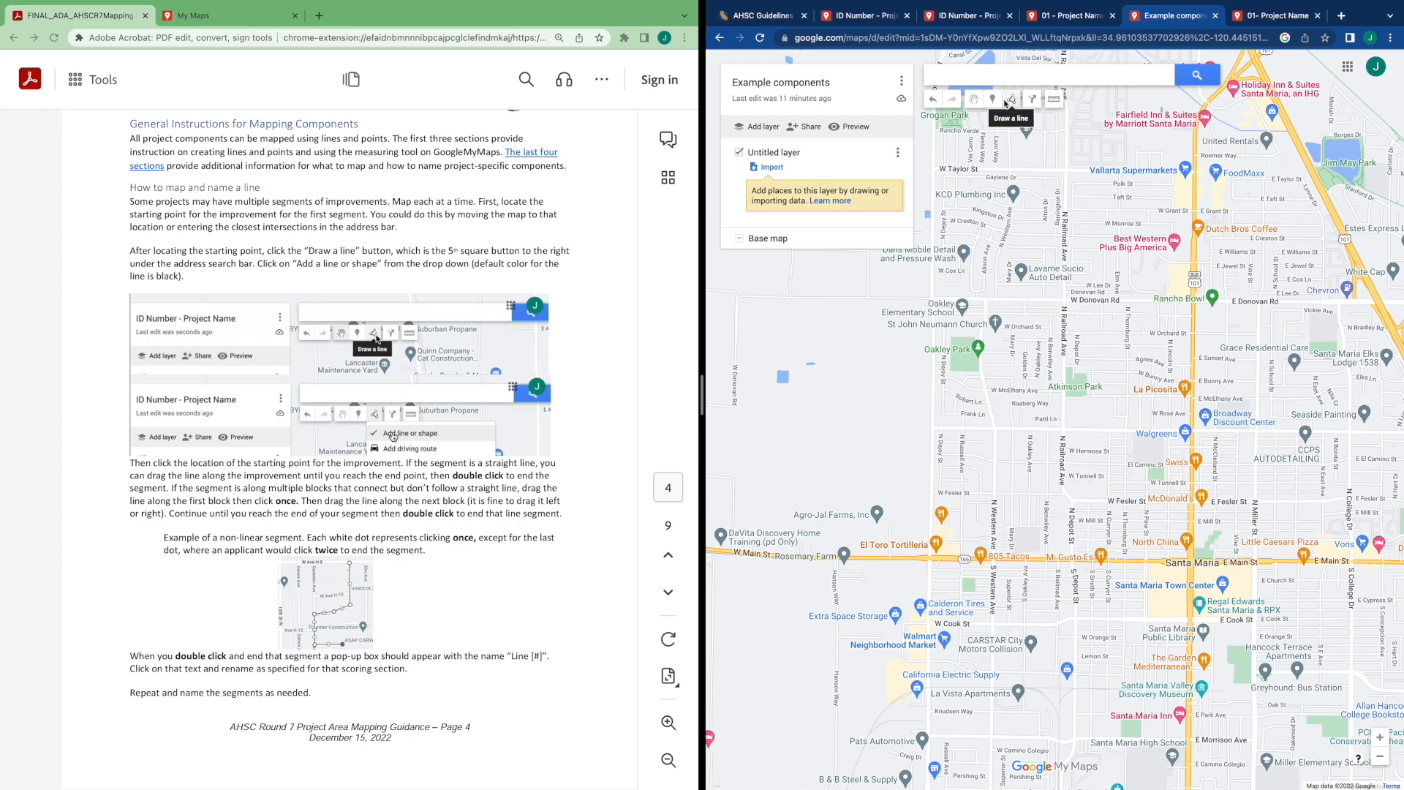
click(1010, 101)
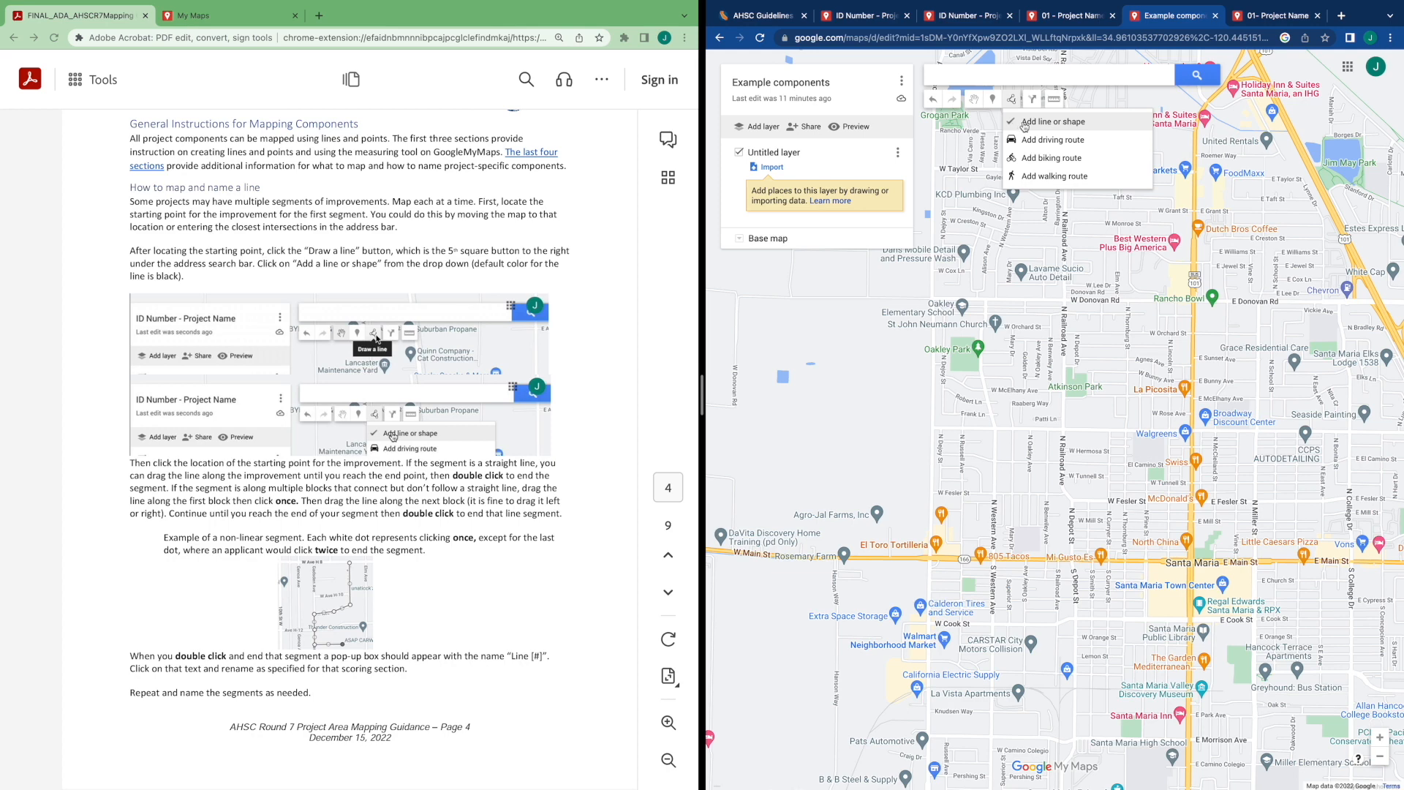
click(1023, 122)
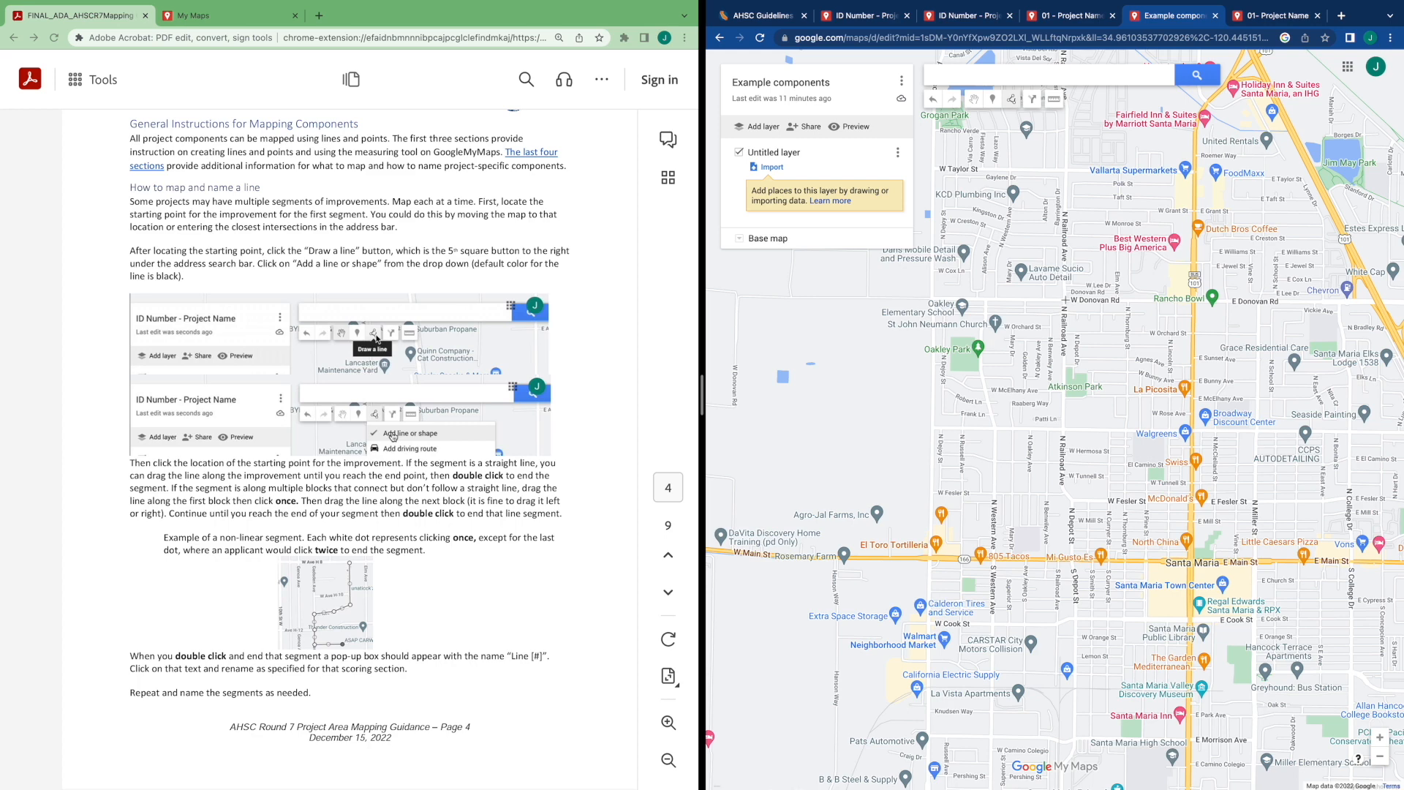
click(1065, 300)
double_click(1194, 299)
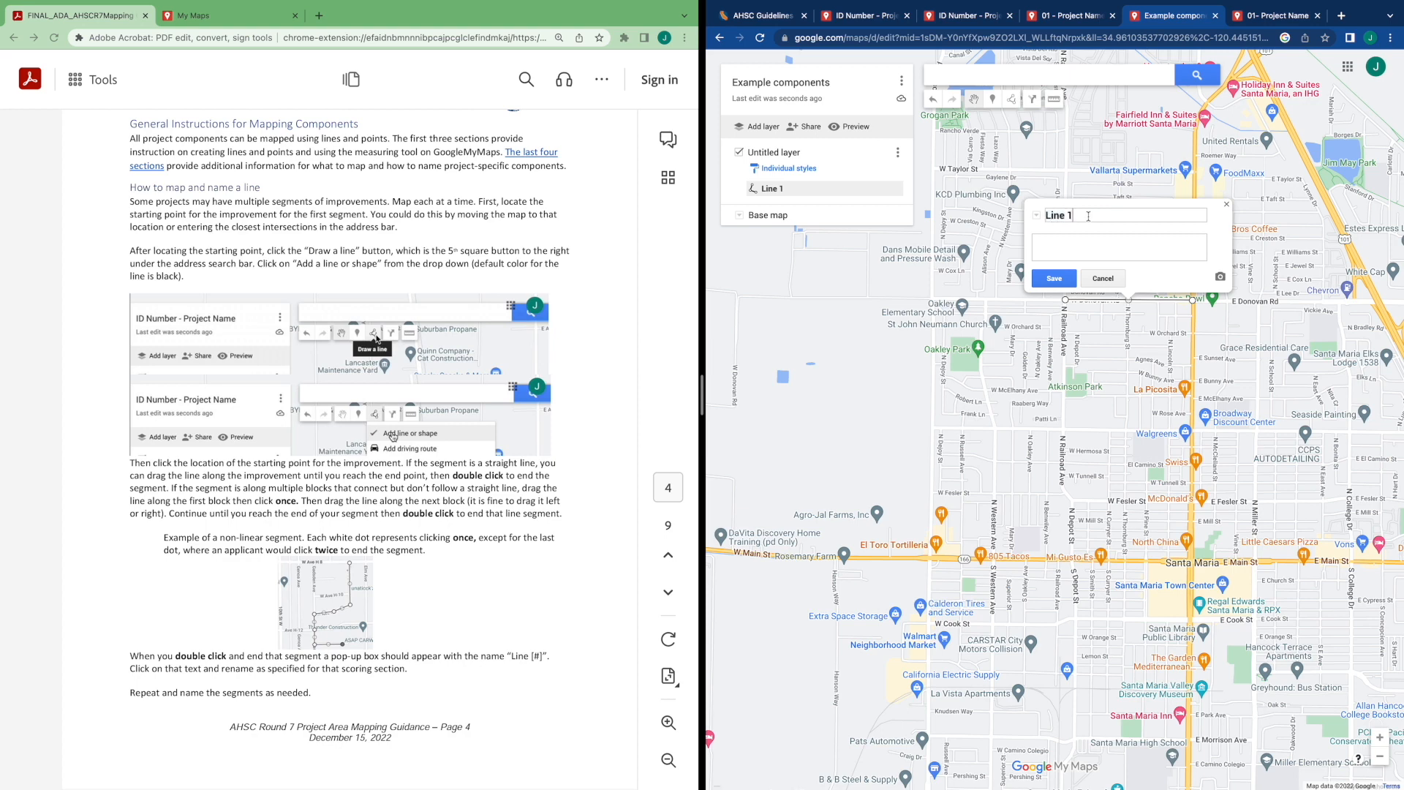
Rename the new line to Rename to Scoring Section and save it
key(BackSpace)
text(L)
text(Rename to S)
text(co)
text(ring Sectio)
text(ns)
click(1054, 279)
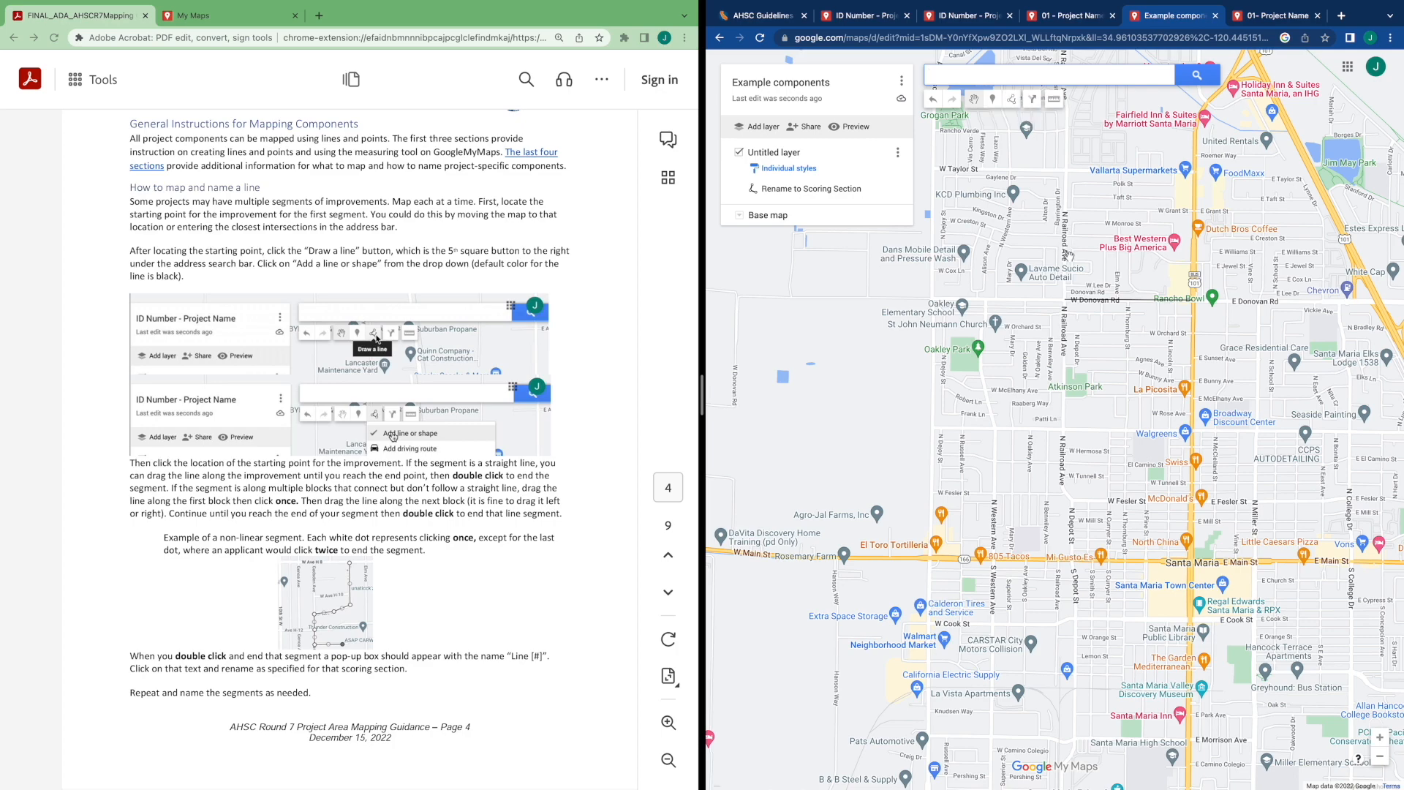
Draw a second, multi-segment line along the streets just north of W Donovan Rd, ending near Donovan Rd
scroll(1070, 256, up, 3)
drag(1154, 276, 1063, 290)
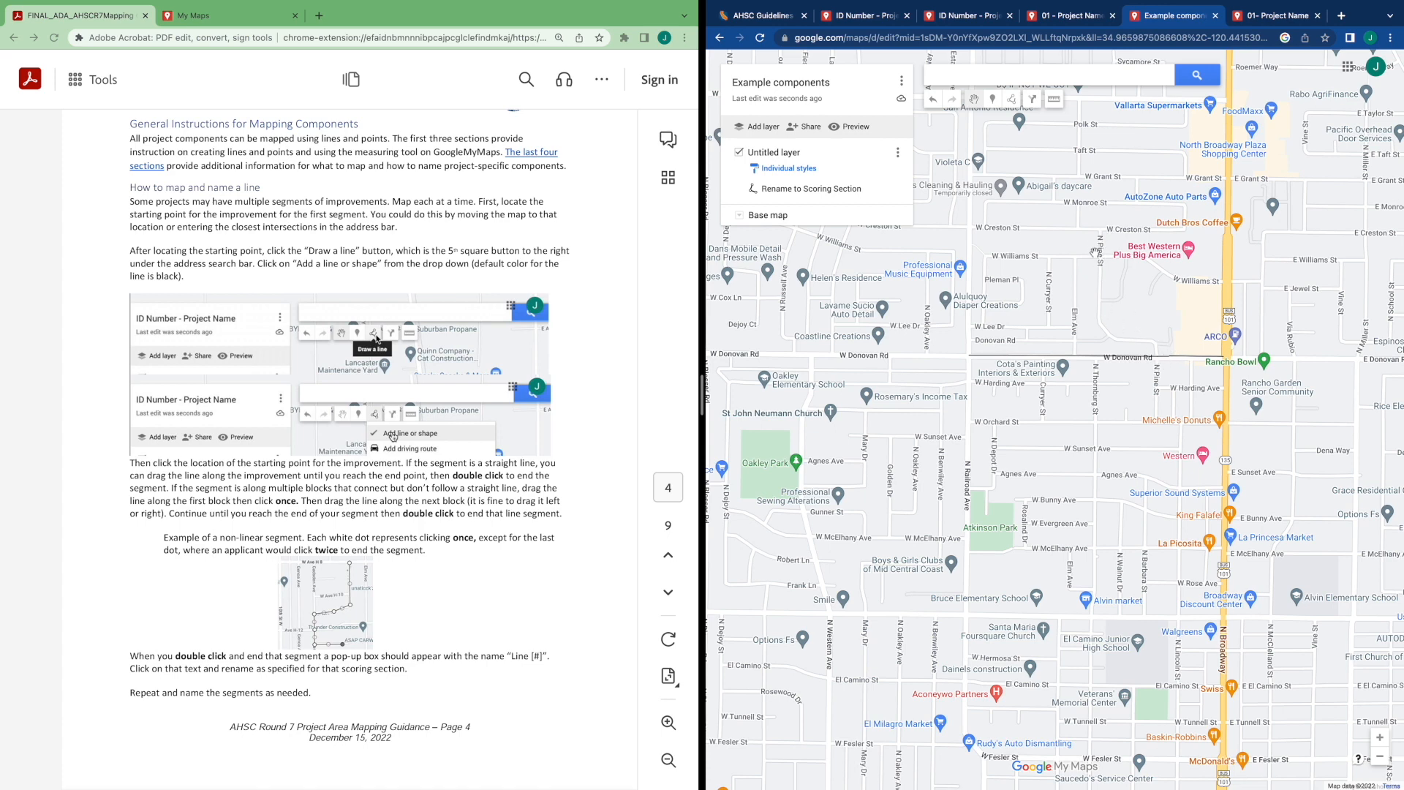
click(1016, 105)
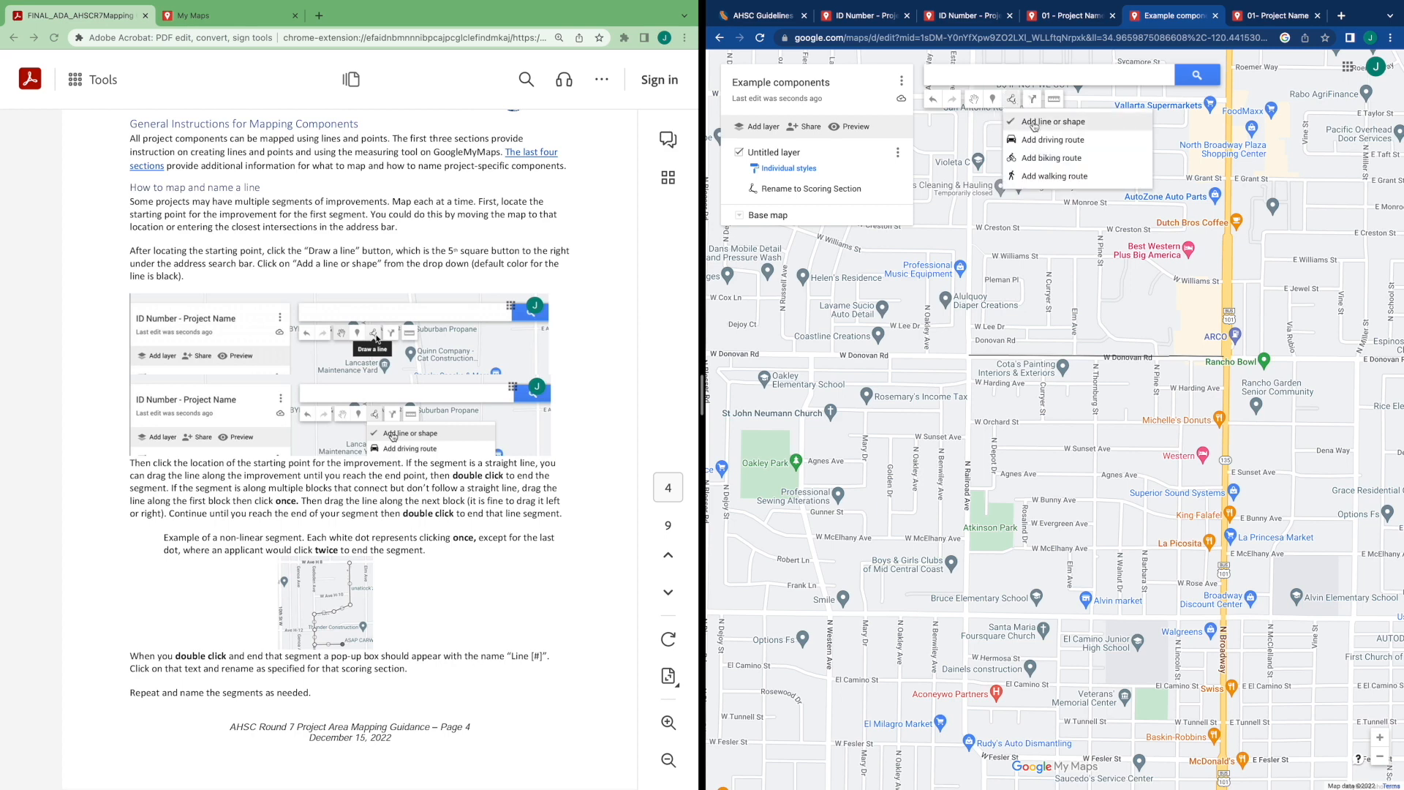
click(1032, 121)
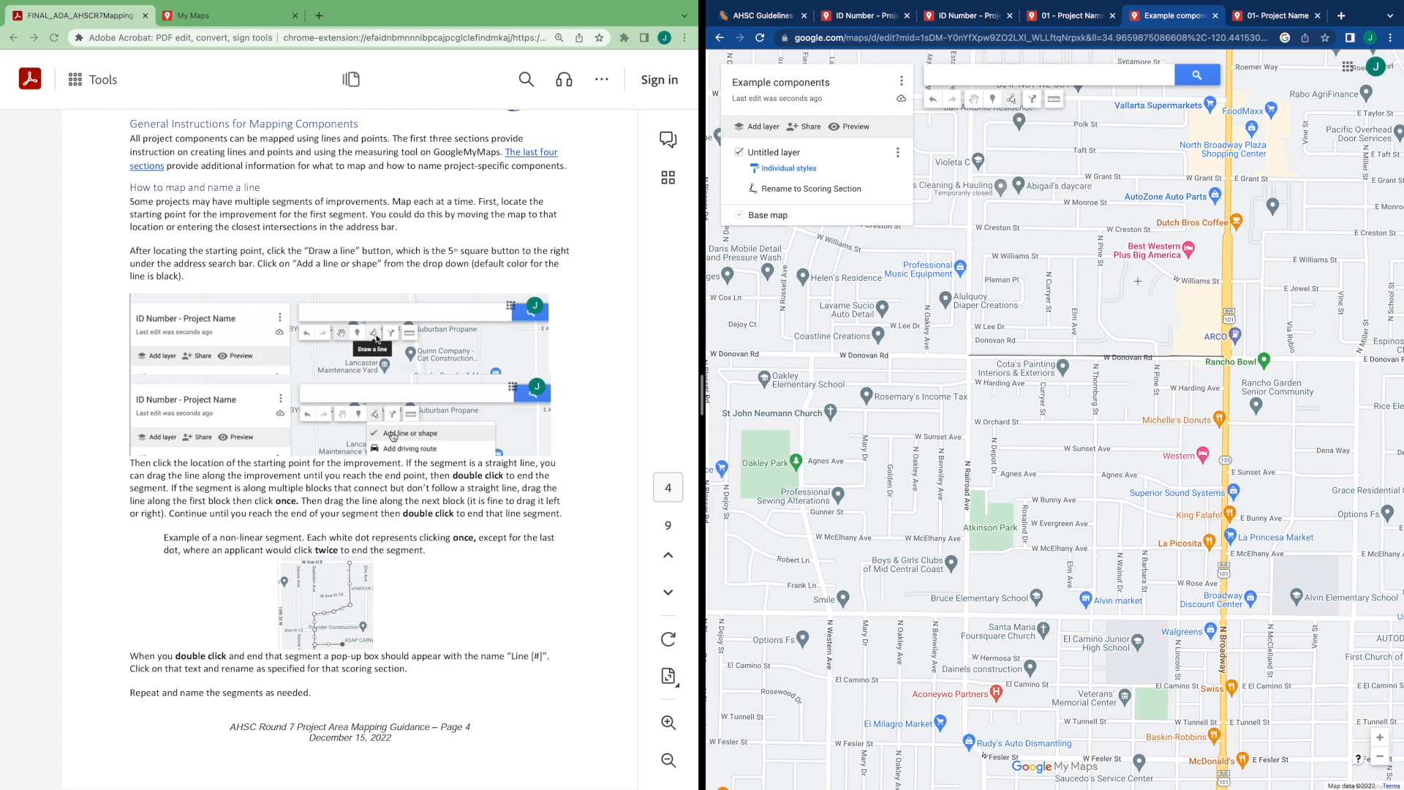
click(971, 227)
click(1099, 228)
double_click(1100, 229)
click(1100, 320)
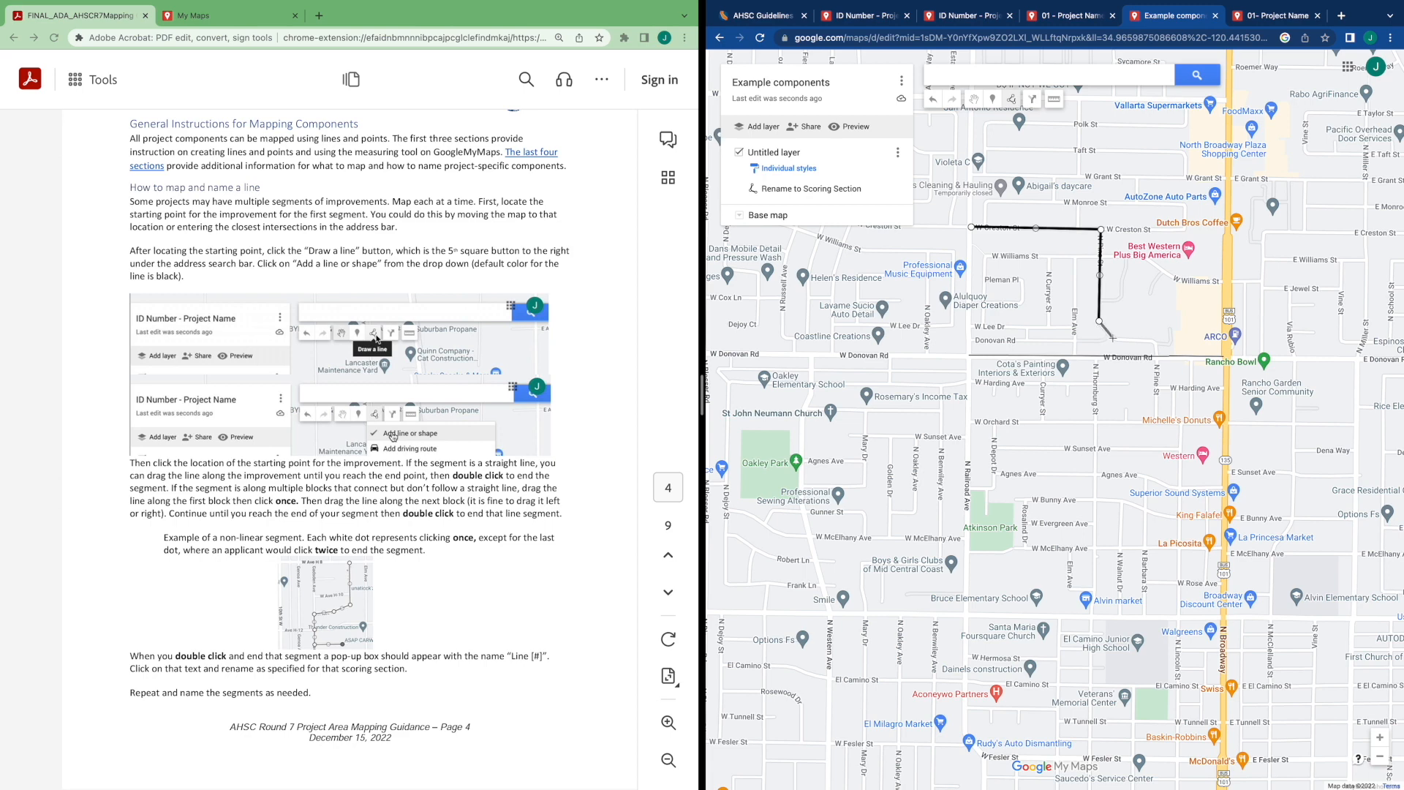
click(1109, 335)
click(1119, 340)
click(1153, 341)
double_click(1156, 354)
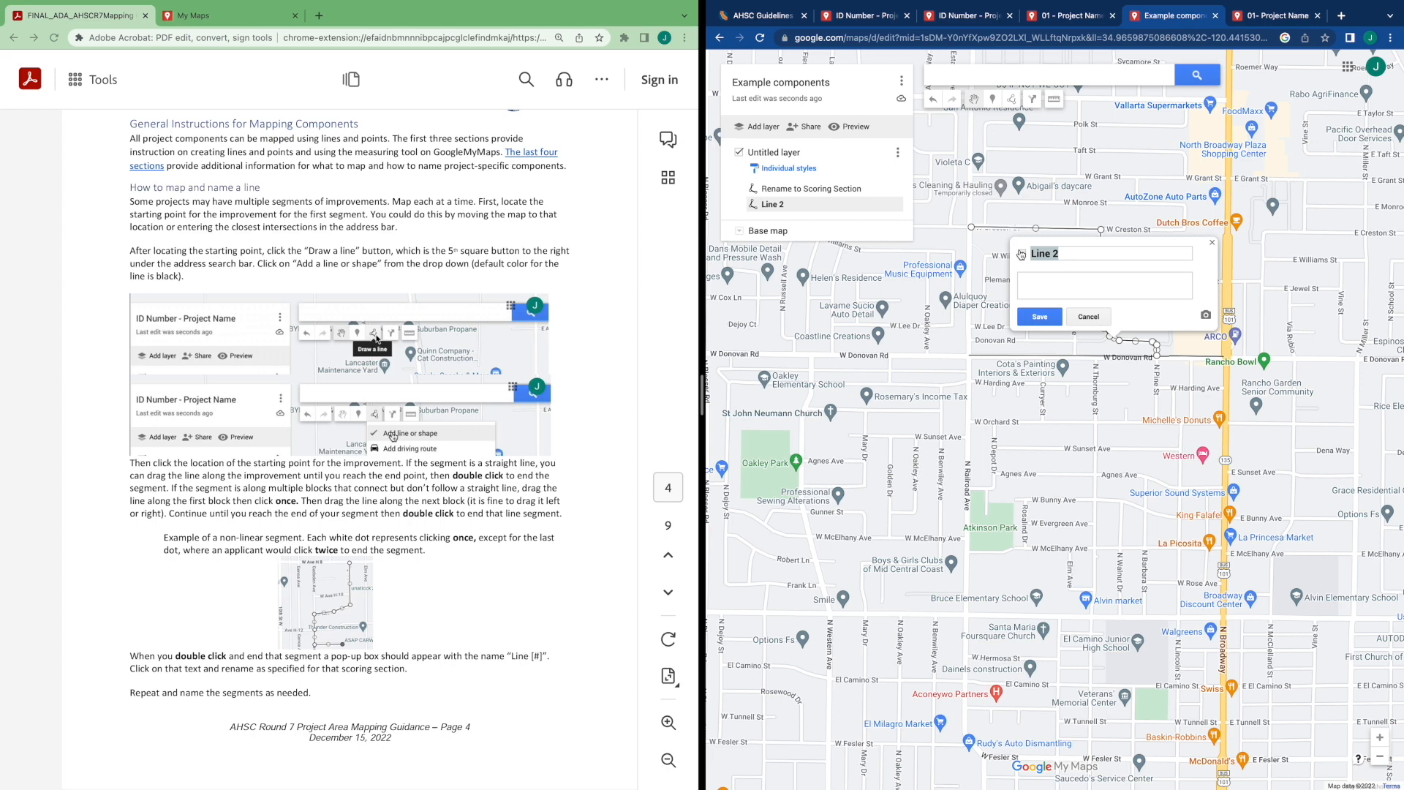
Rename the second line to Rename and save it
text(Rename)
click(1039, 317)
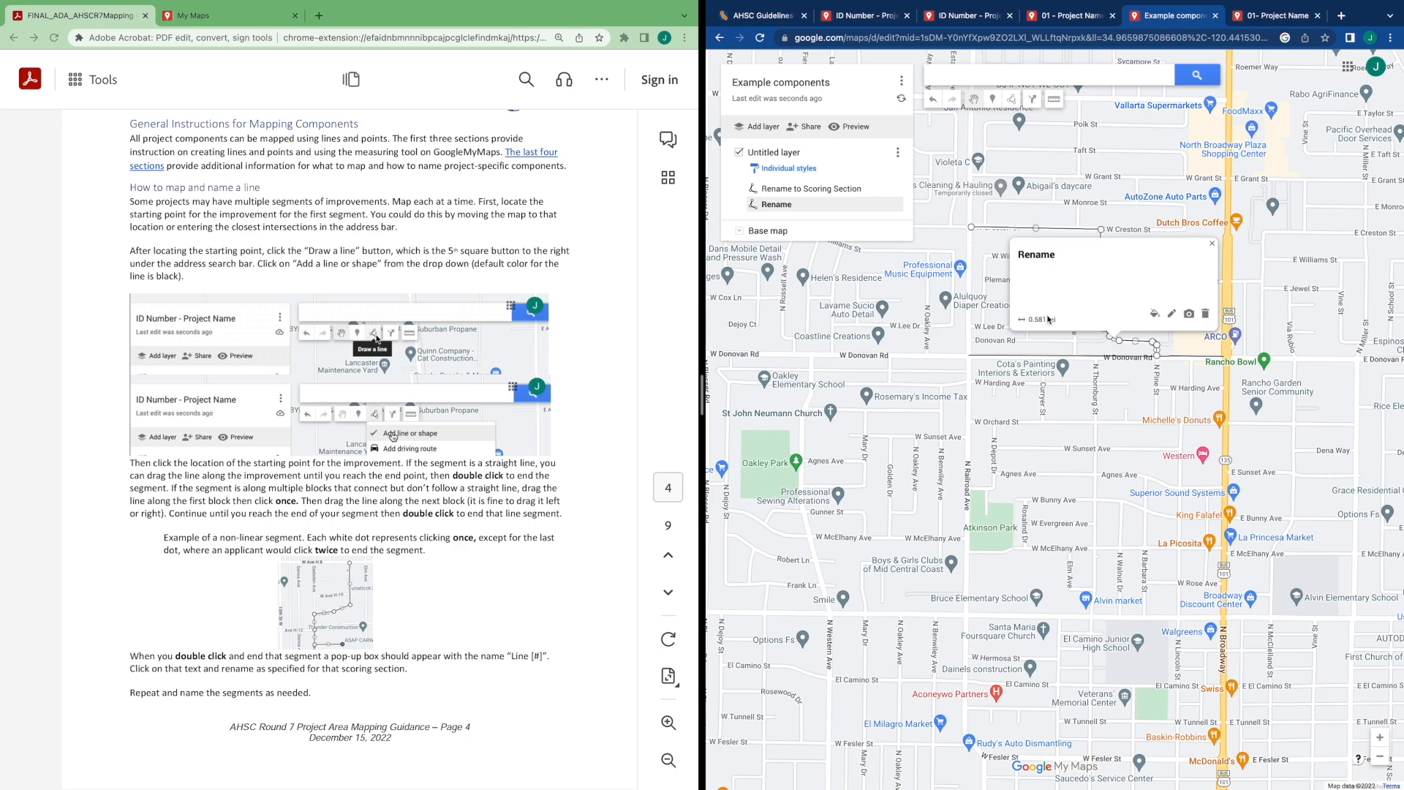
Read the guide's section on how to map and name a point while browsing the map
scroll(523, 479, down, 2)
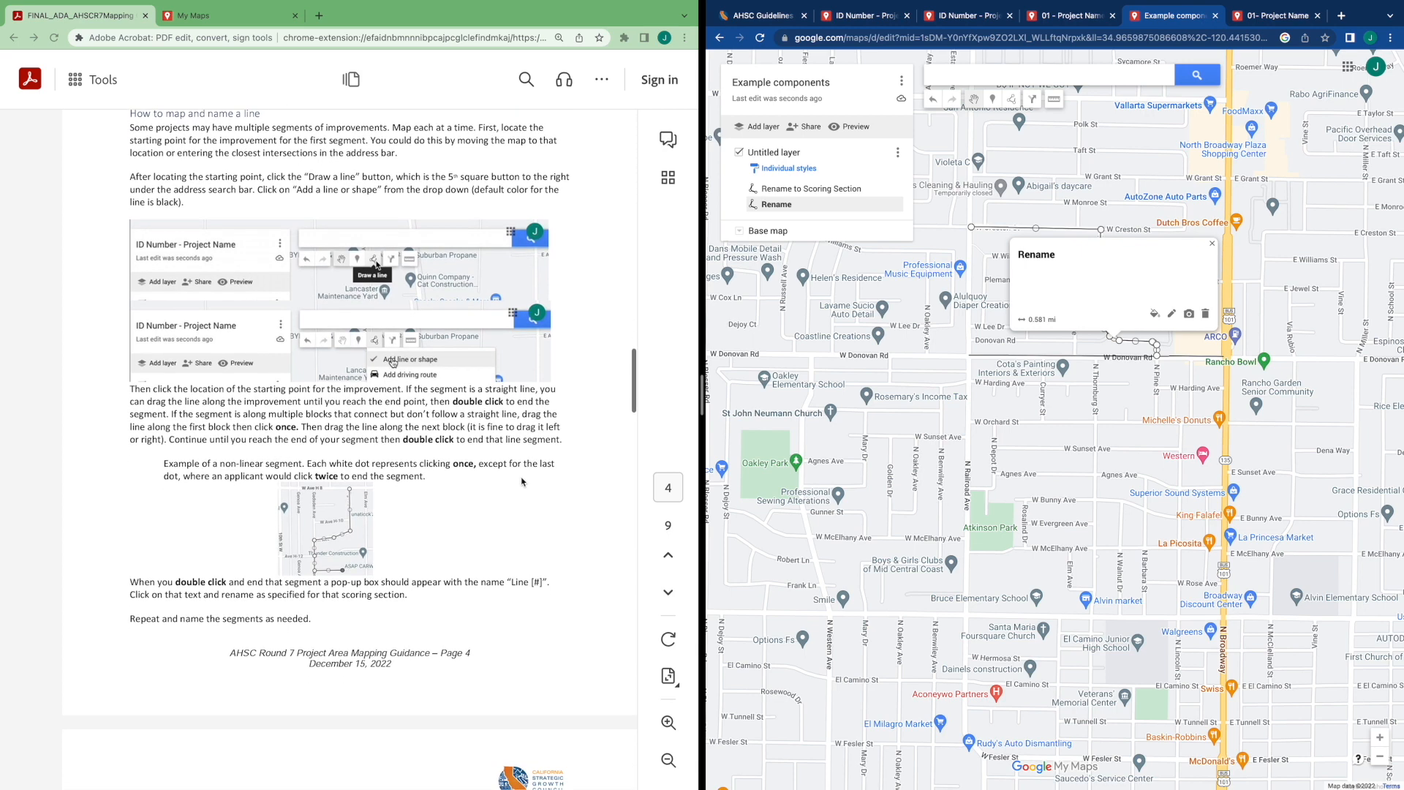
scroll(523, 481, down, 10)
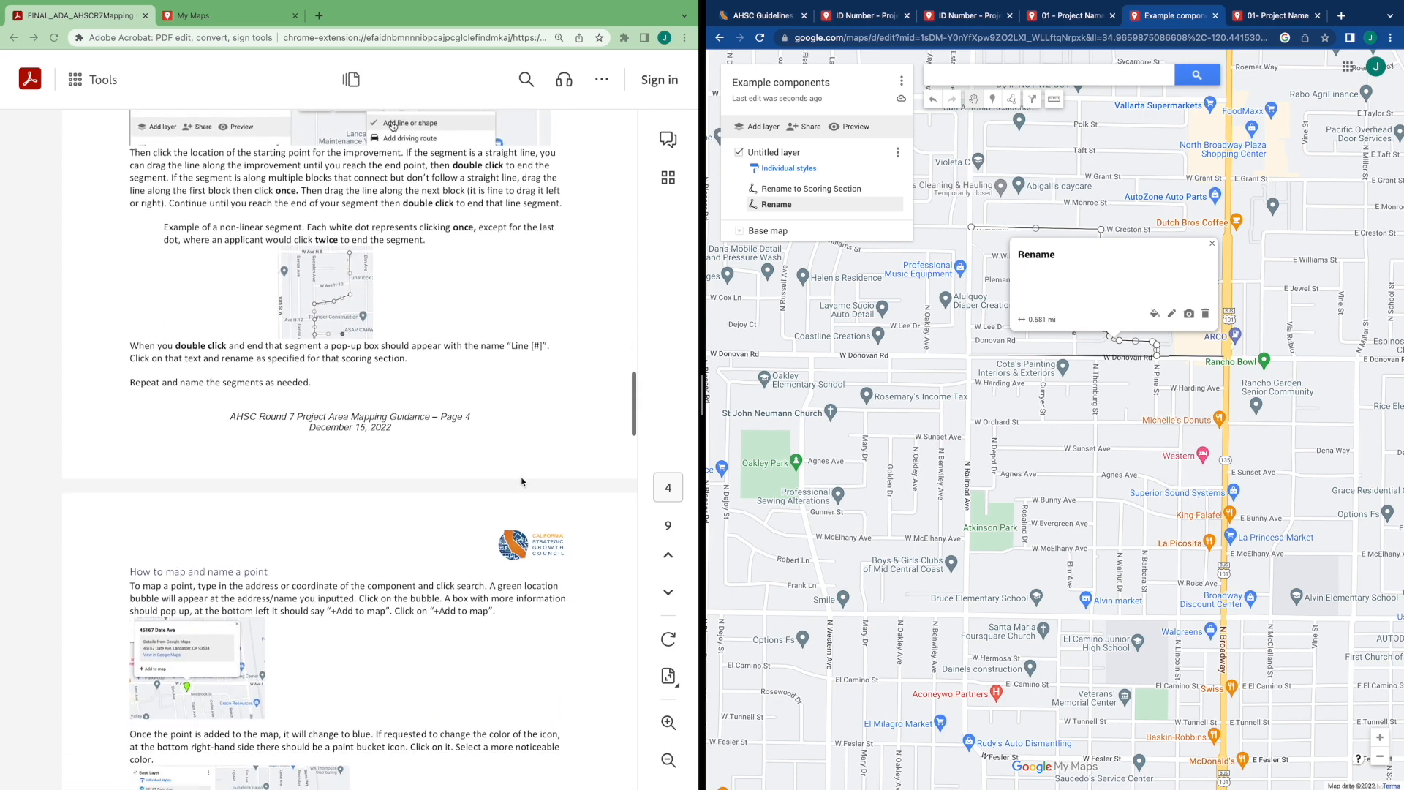
scroll(522, 481, down, 4)
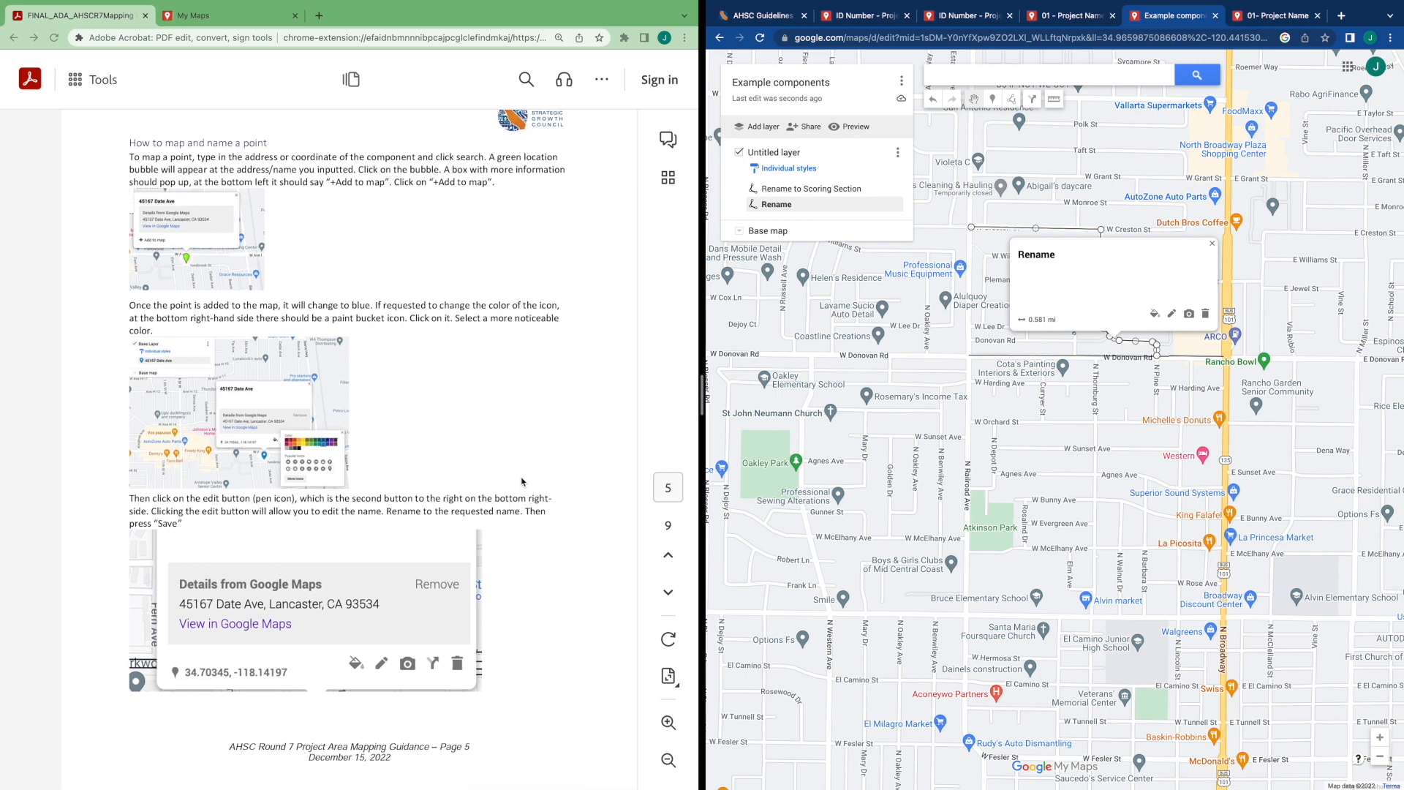
scroll(522, 481, up, 1)
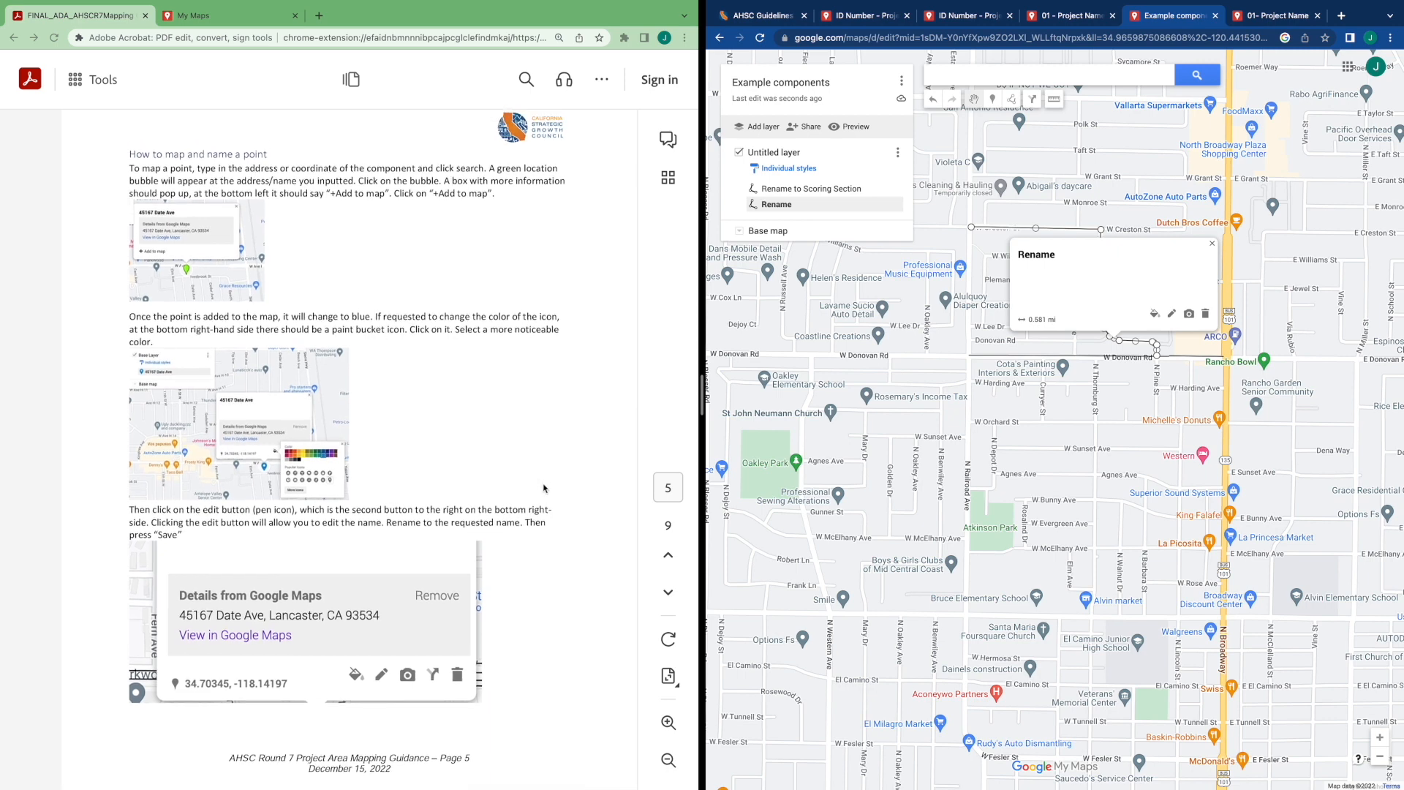
drag(984, 468, 906, 414)
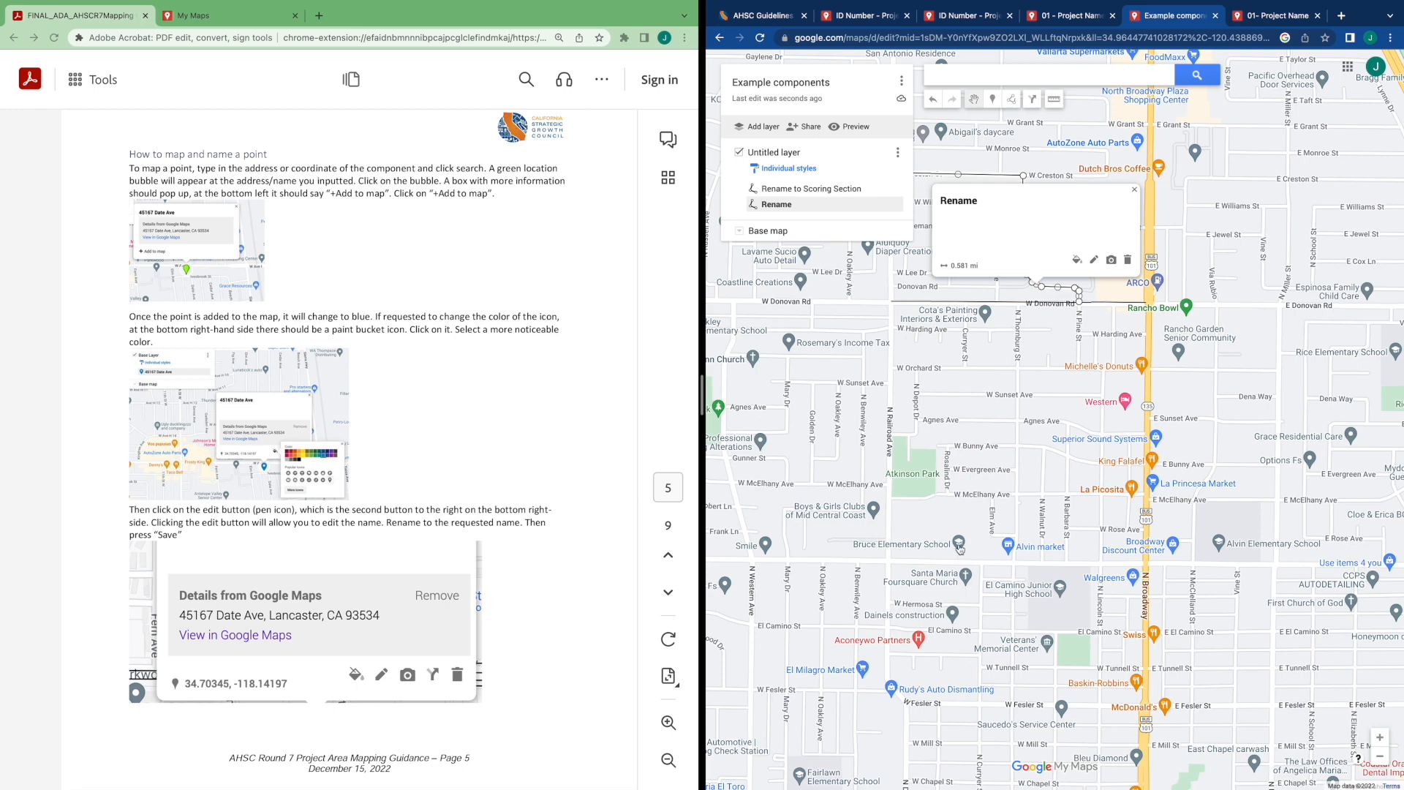
drag(999, 464, 1039, 615)
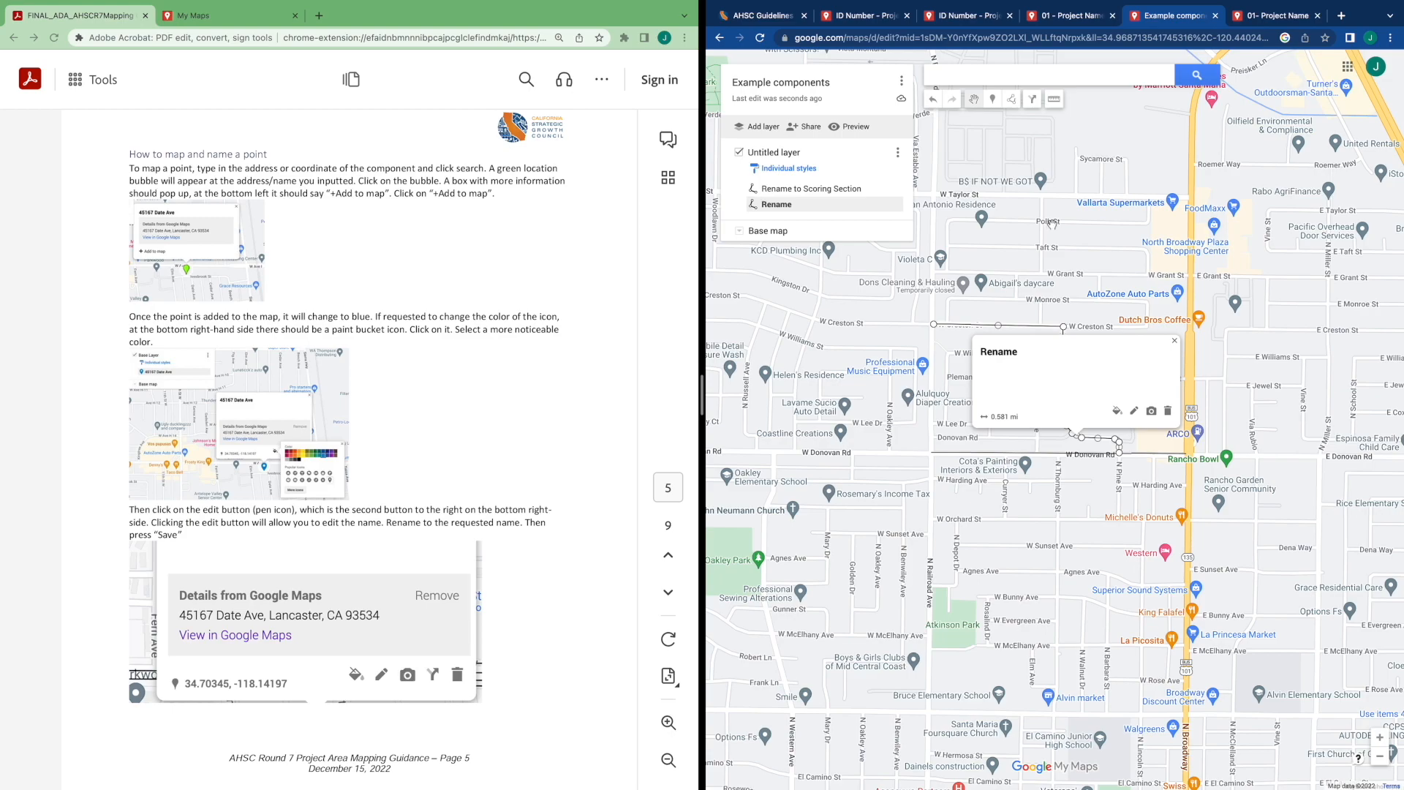
scroll(1104, 243, down, 2)
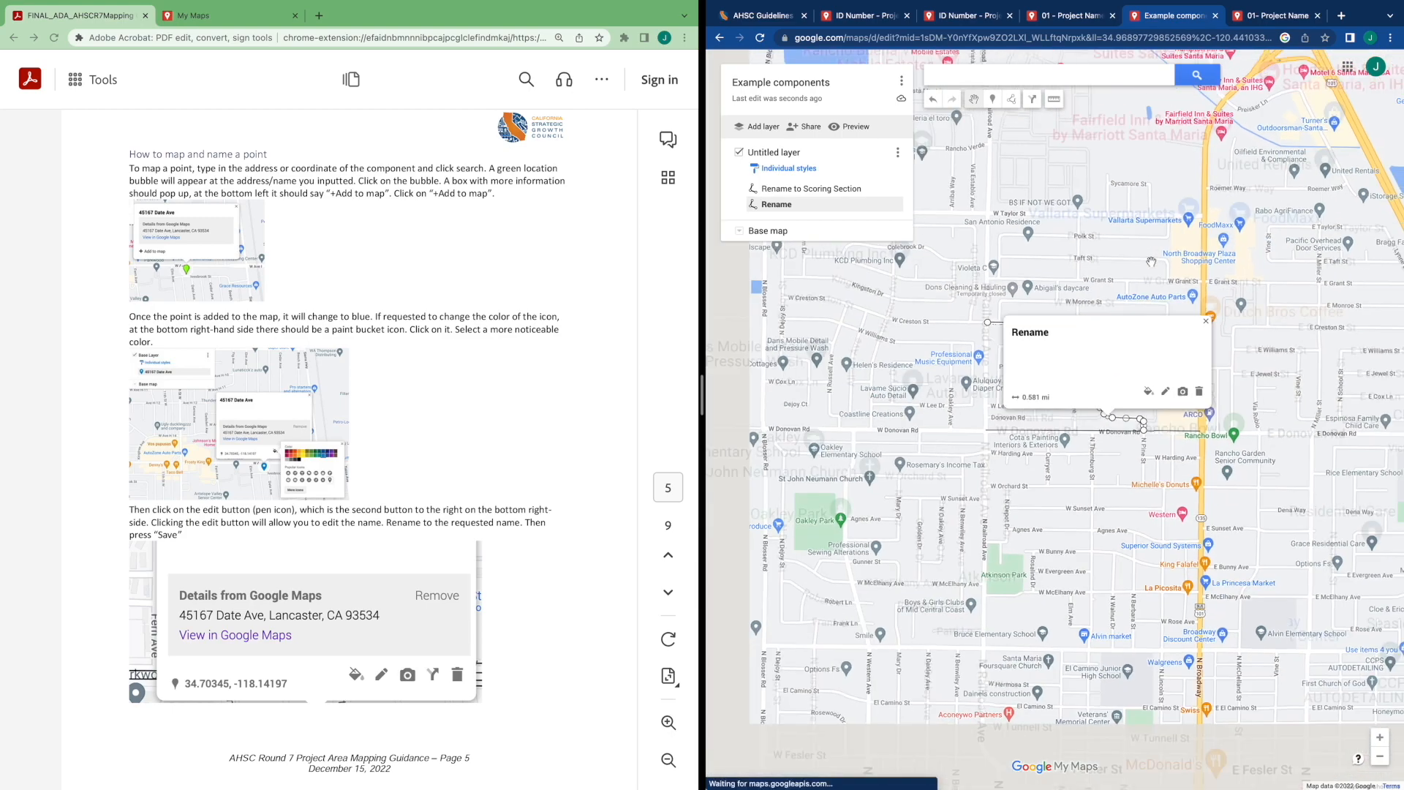
scroll(1025, 368, up, 2)
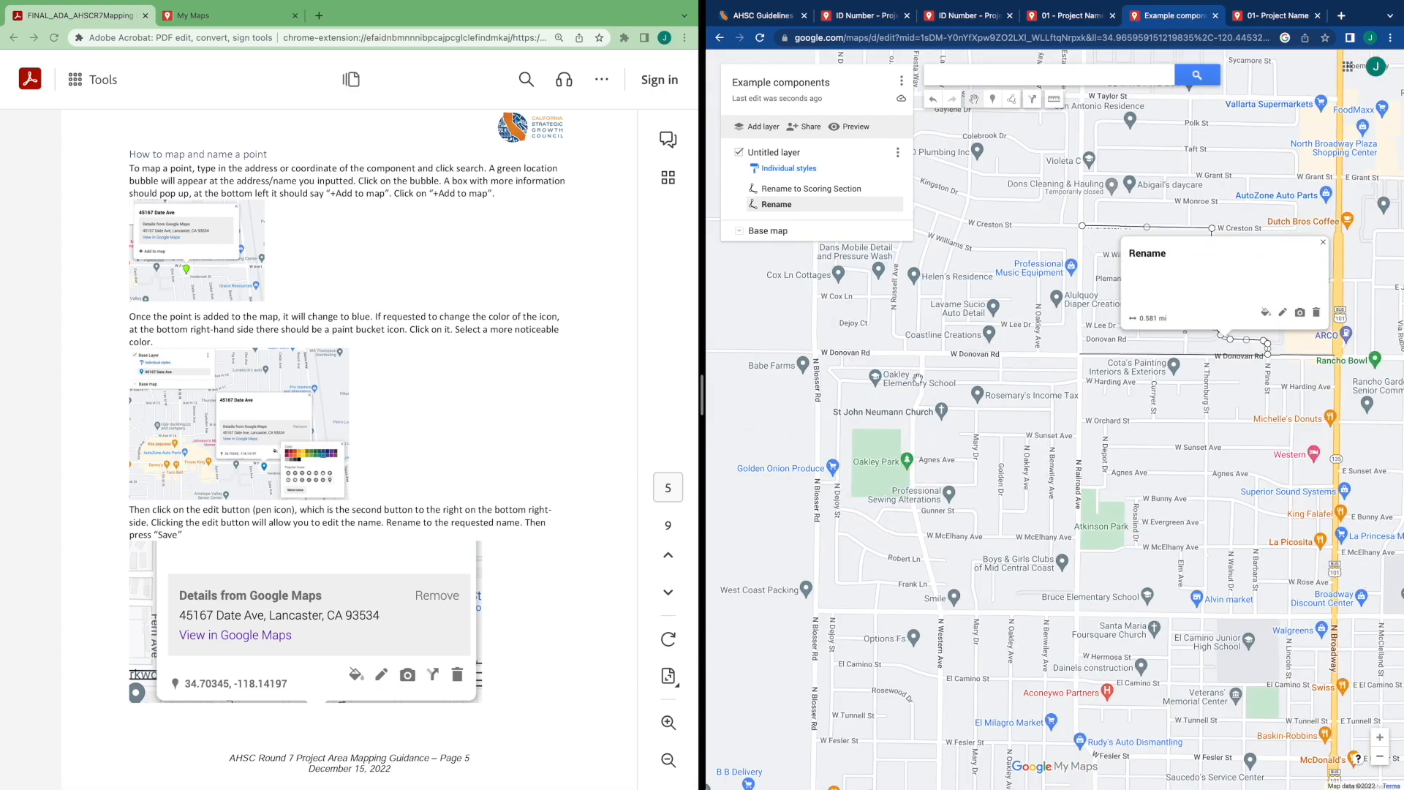
Copy Oakley Elementary School's address, search the map for 1120 W Harding Ave, Santa Maria, CA 93458, and add it as a point
click(880, 382)
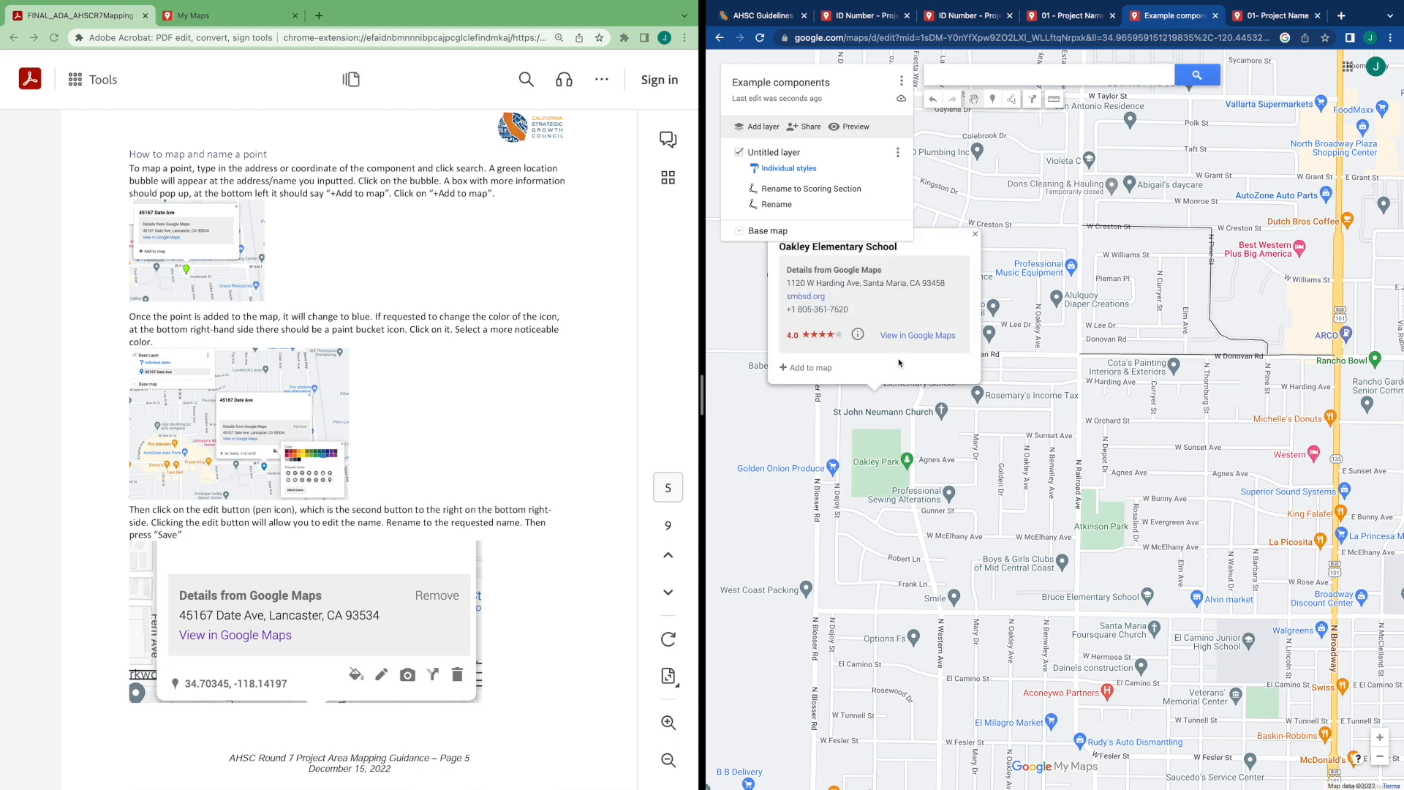
drag(948, 285, 774, 283)
key(ctrl+c)
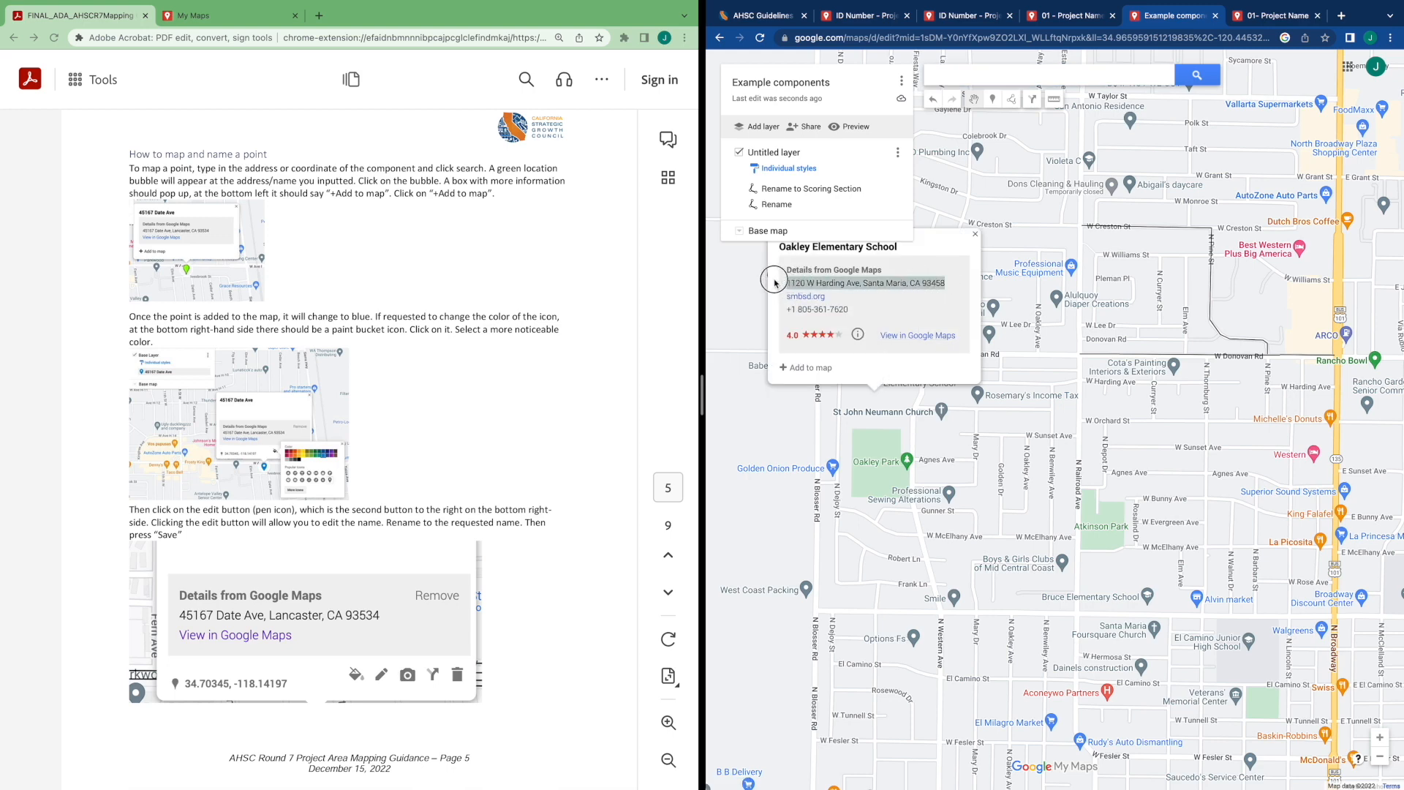
click(975, 234)
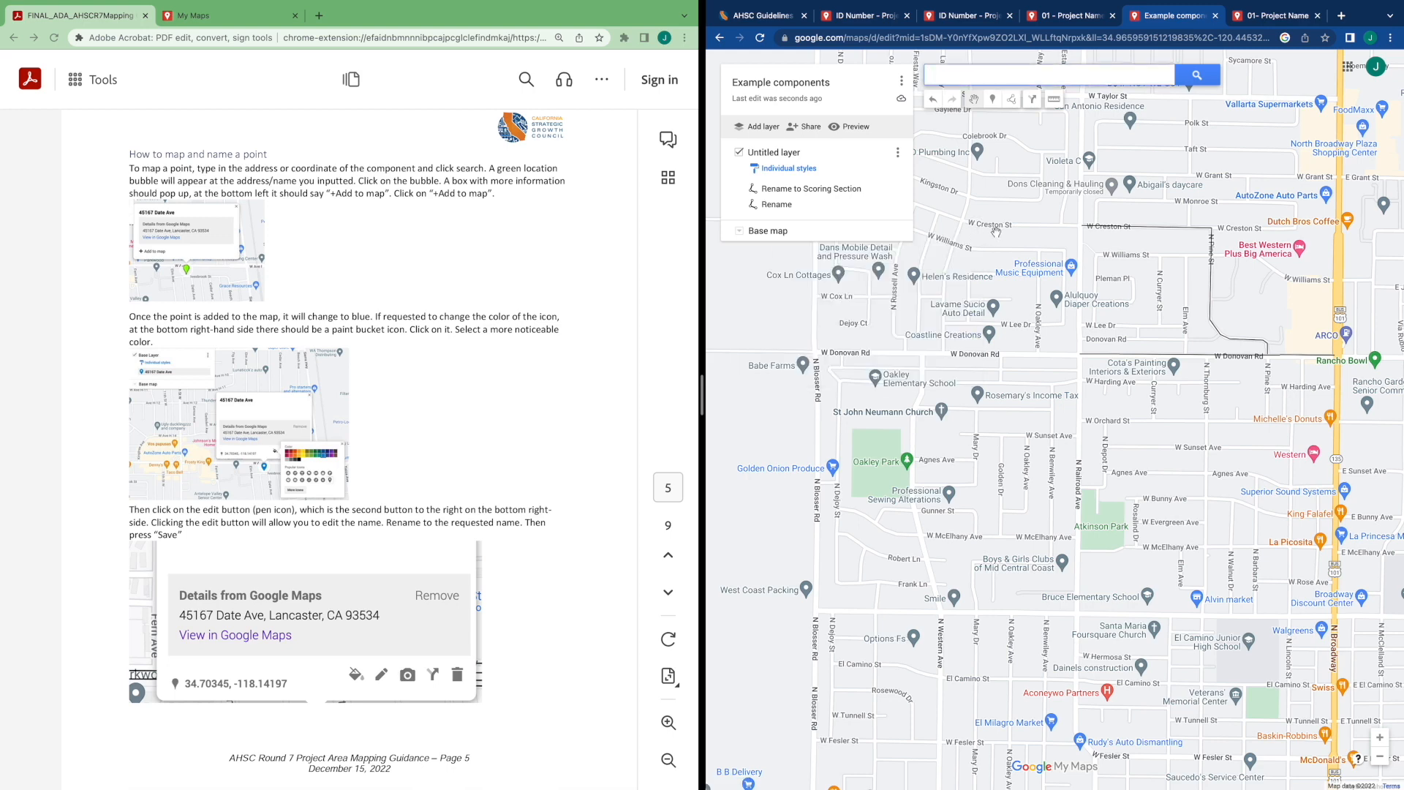
key(ctrl+v)
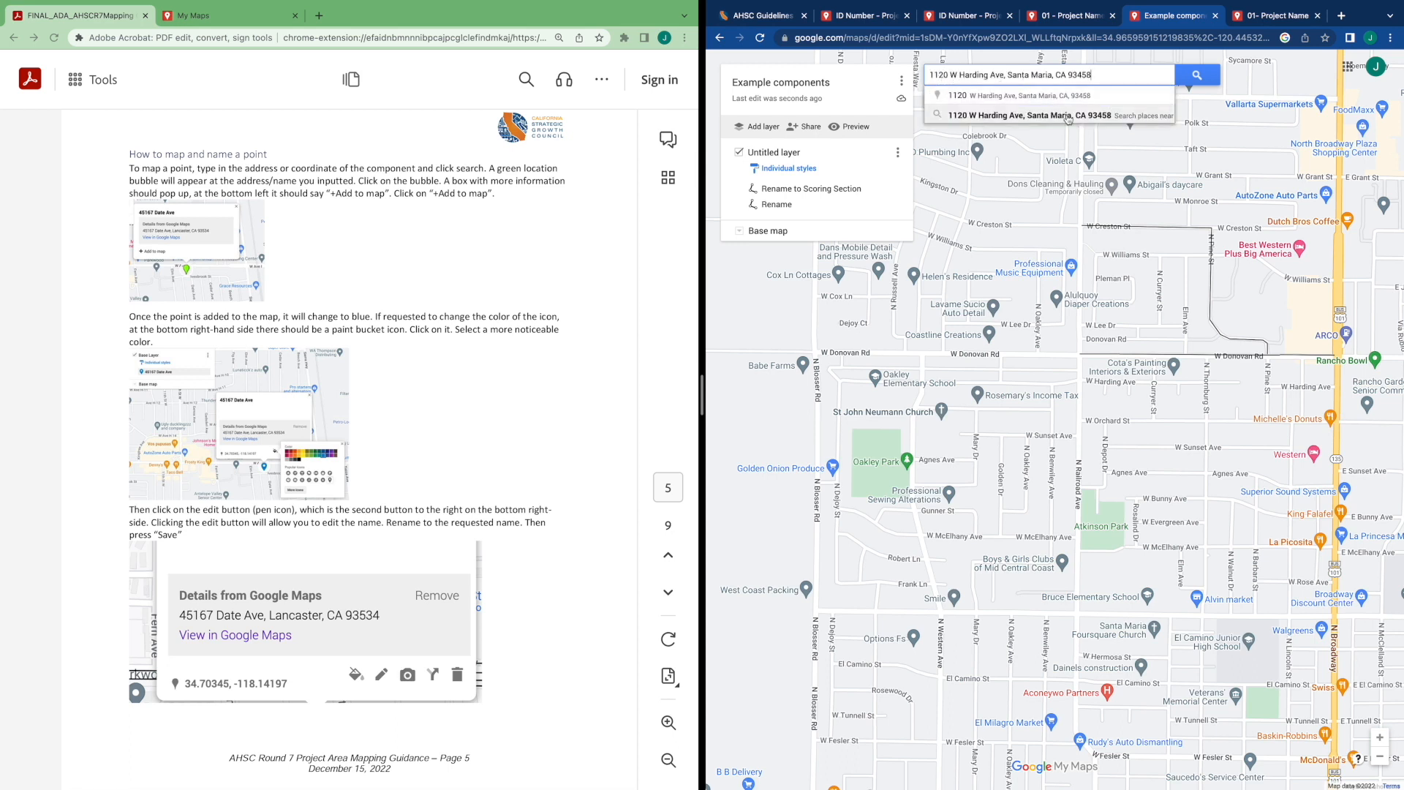
click(1195, 76)
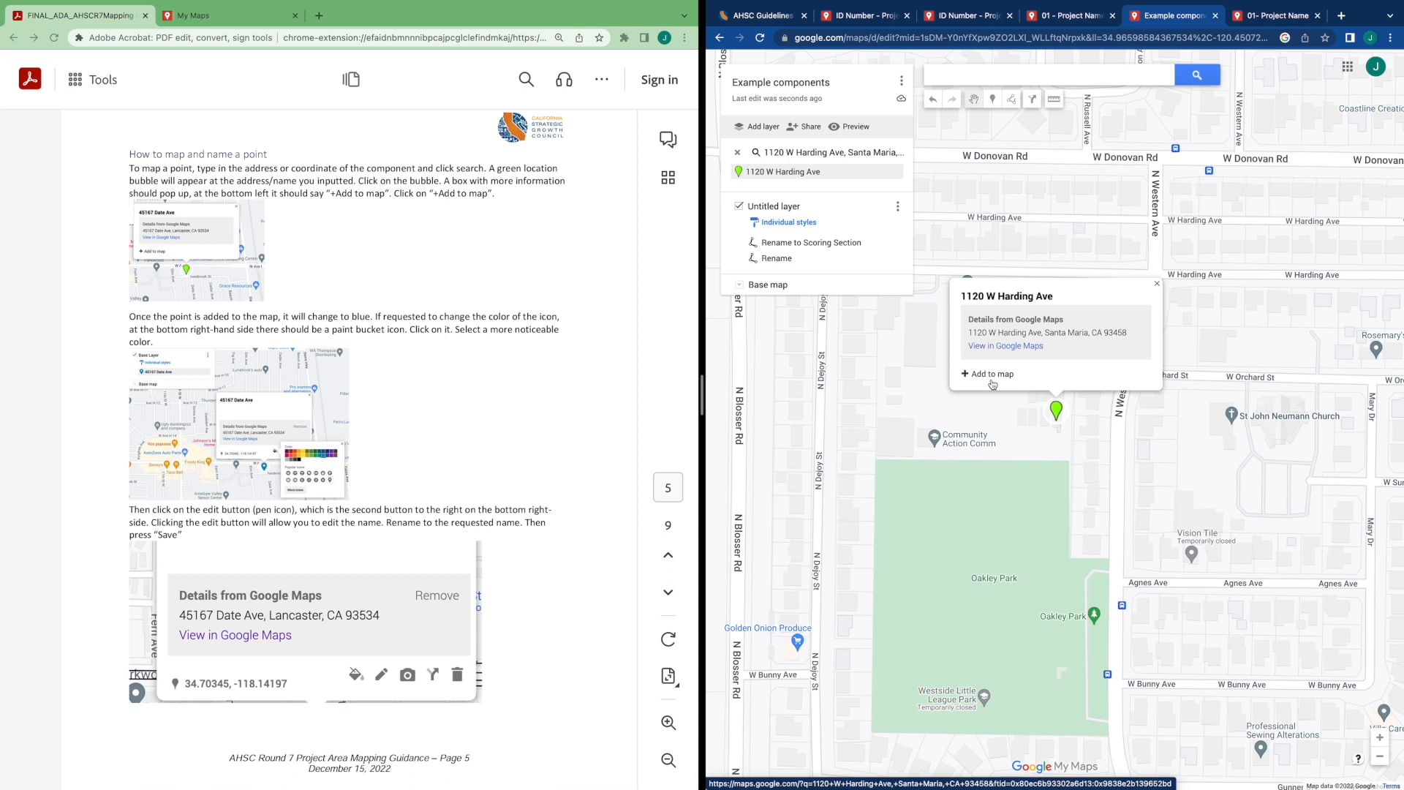
click(992, 381)
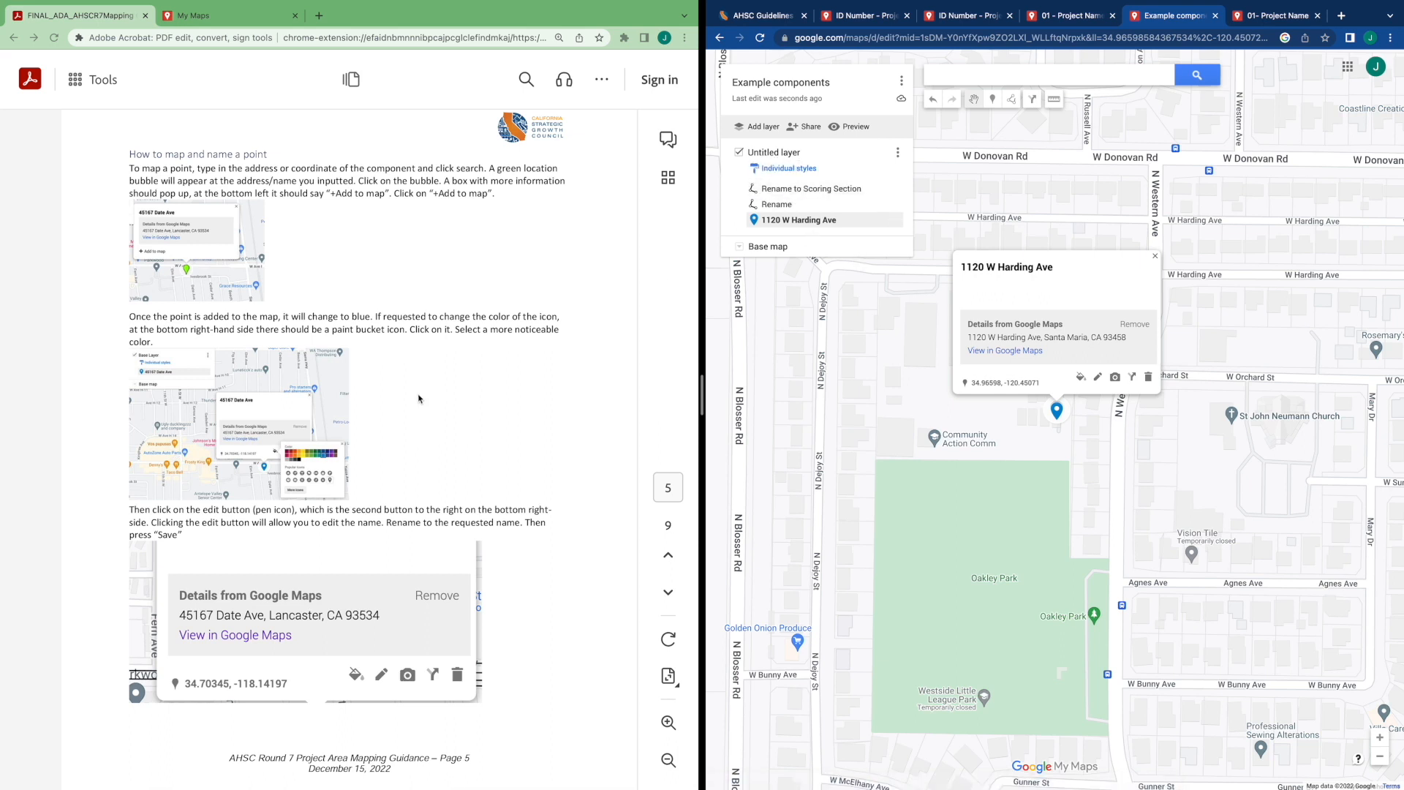
scroll(420, 400, down, 1)
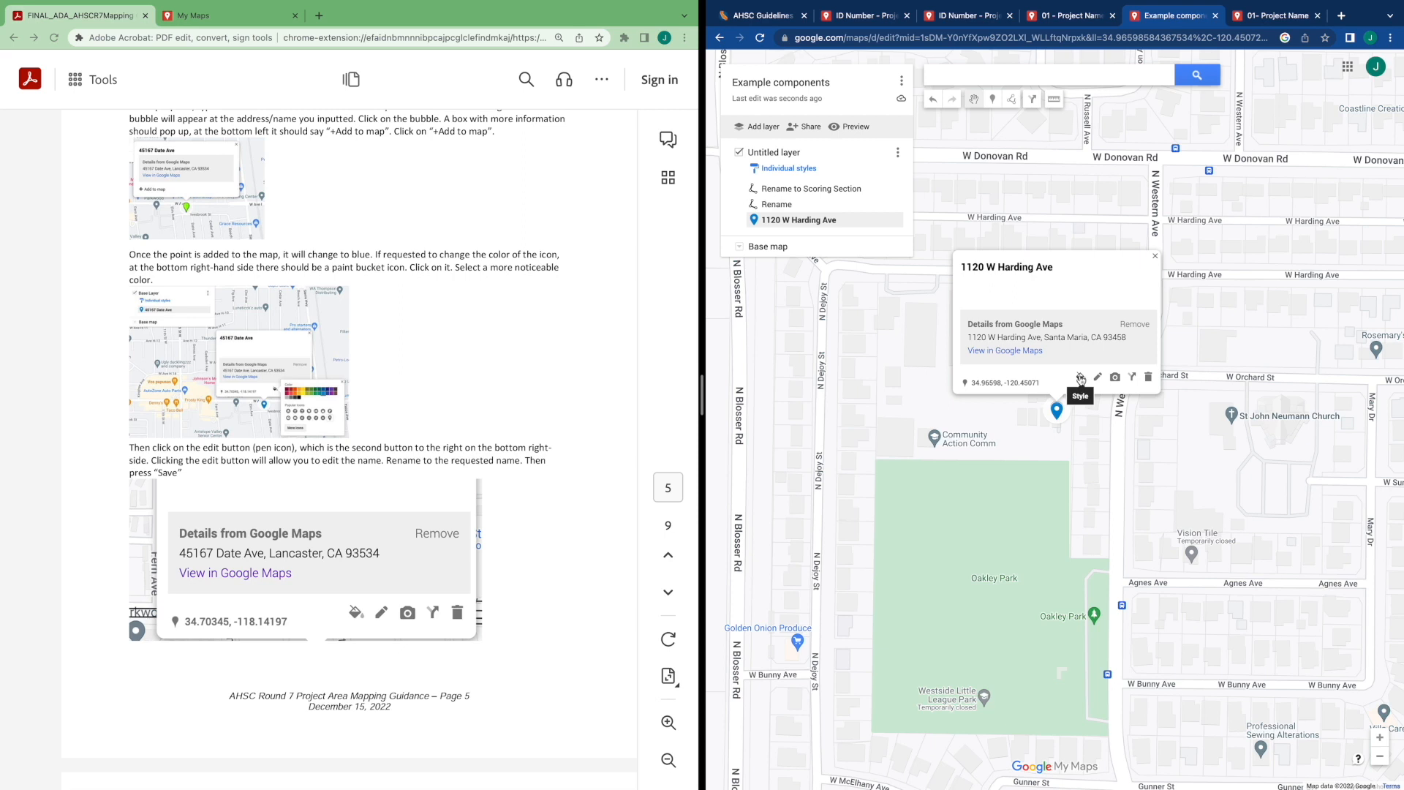
Rename the Harding Ave point to requested naming convention and save it
click(1081, 379)
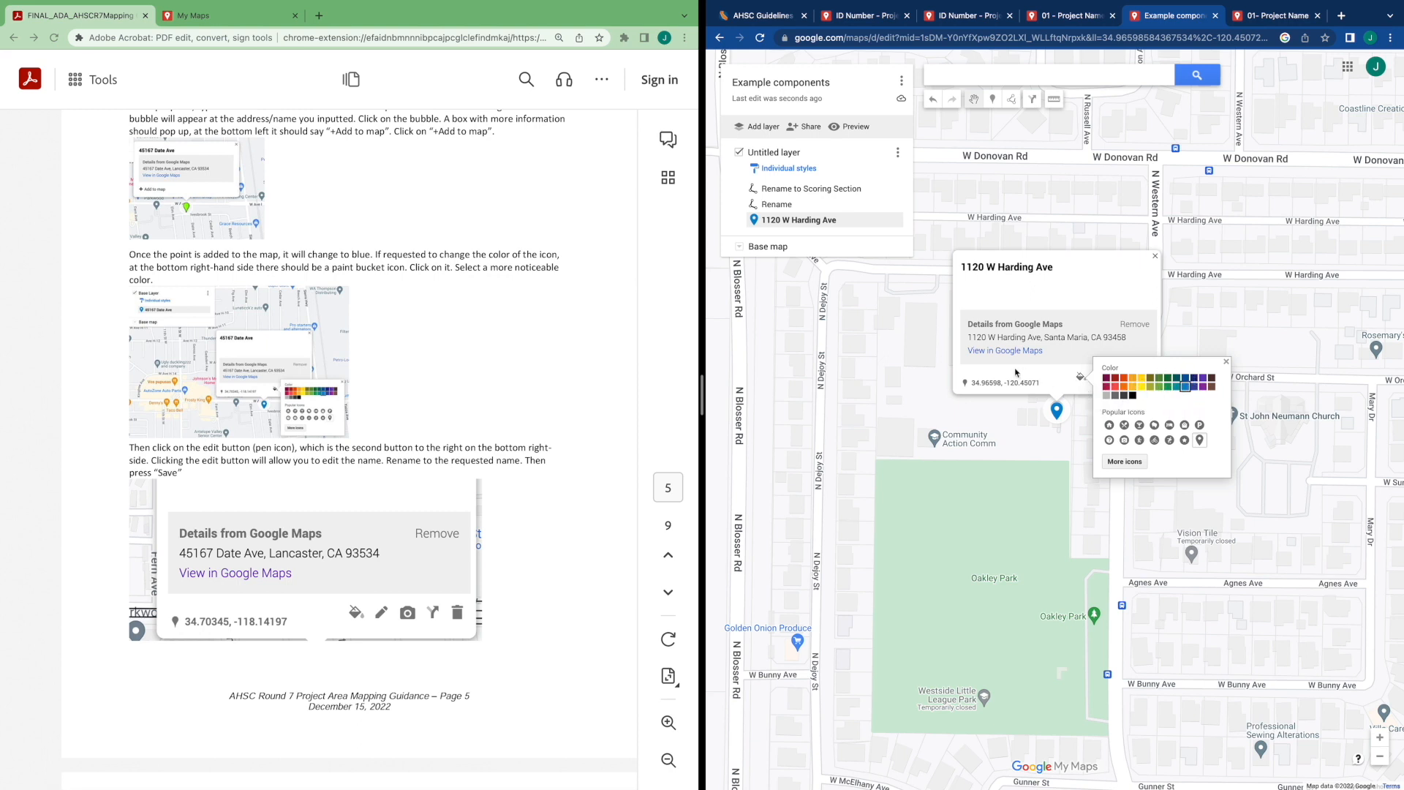
click(1024, 379)
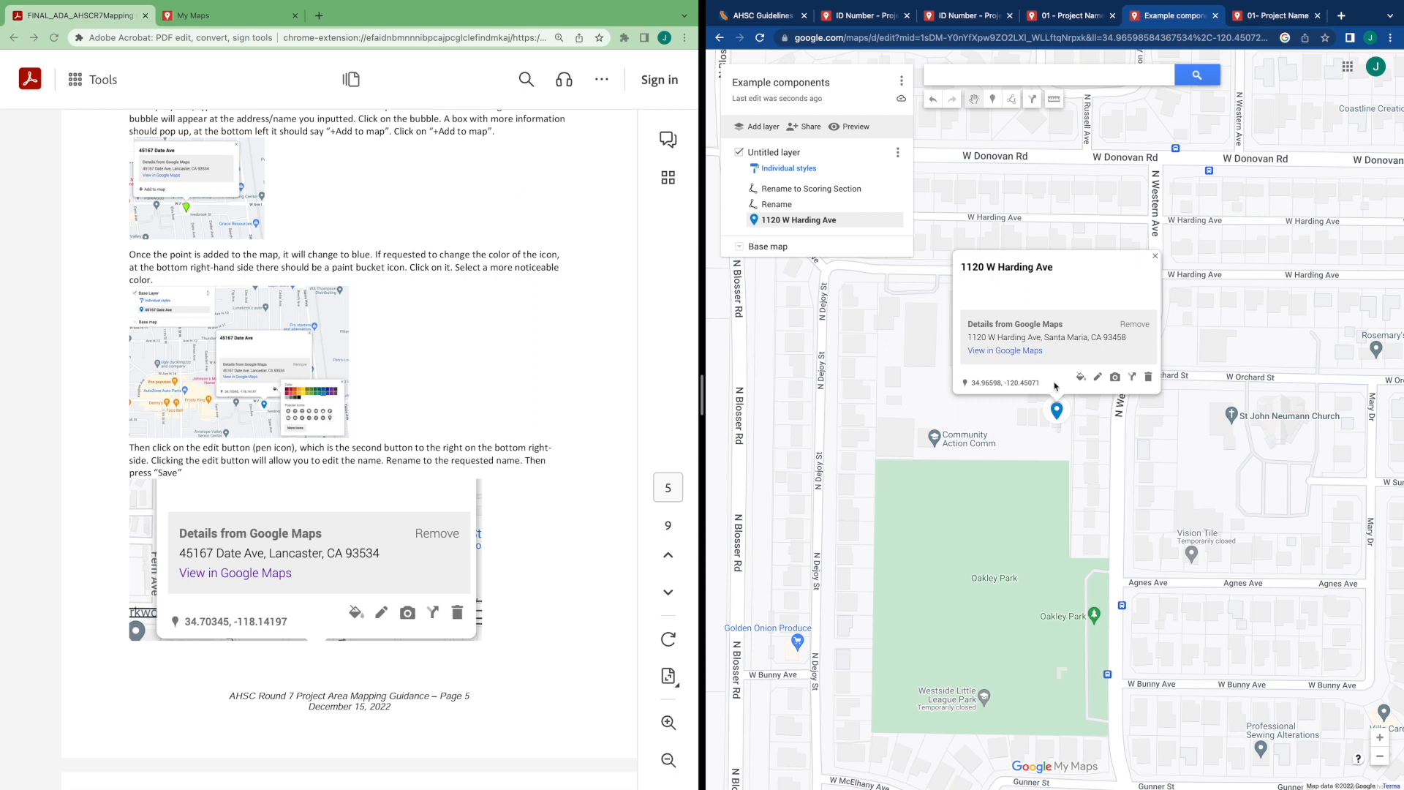
click(1095, 385)
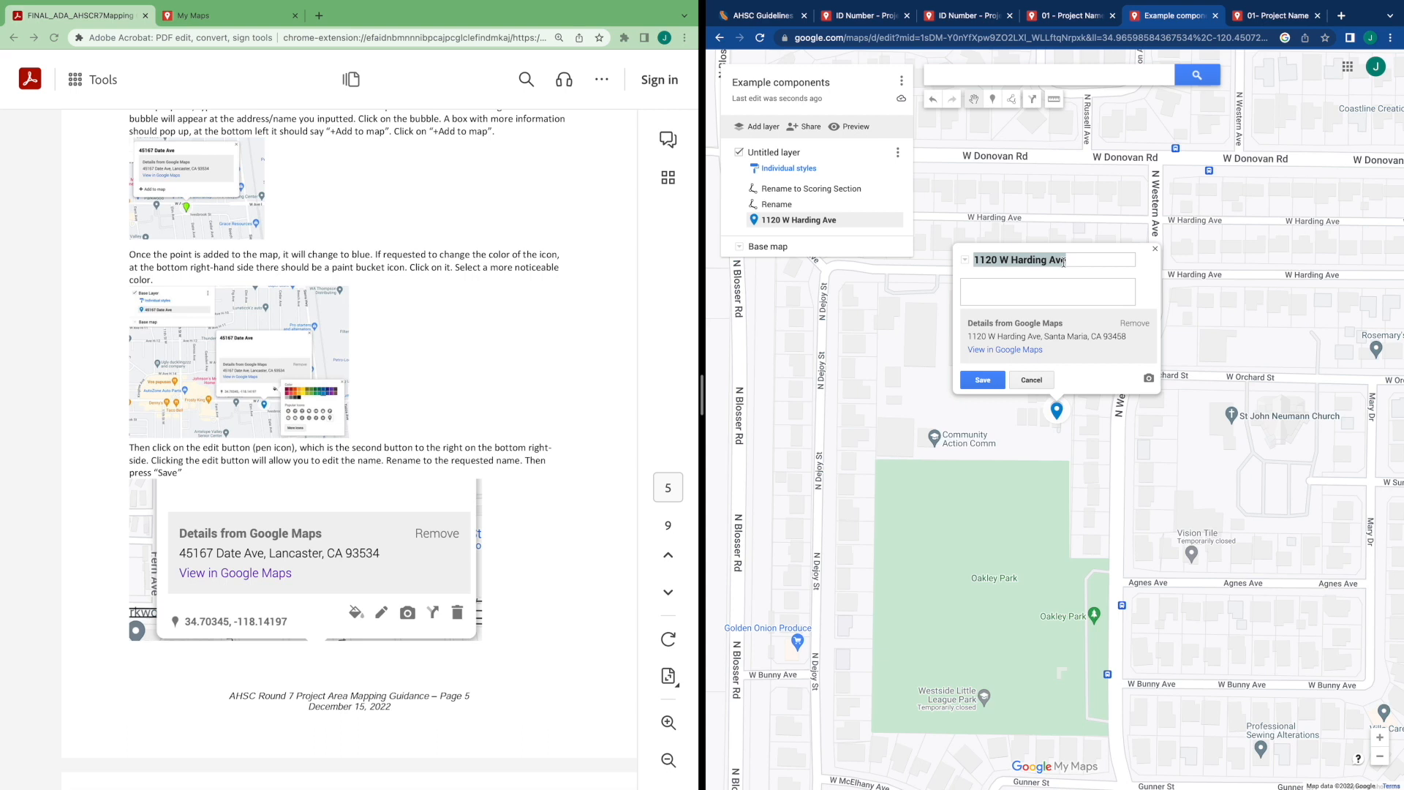
text(requi)
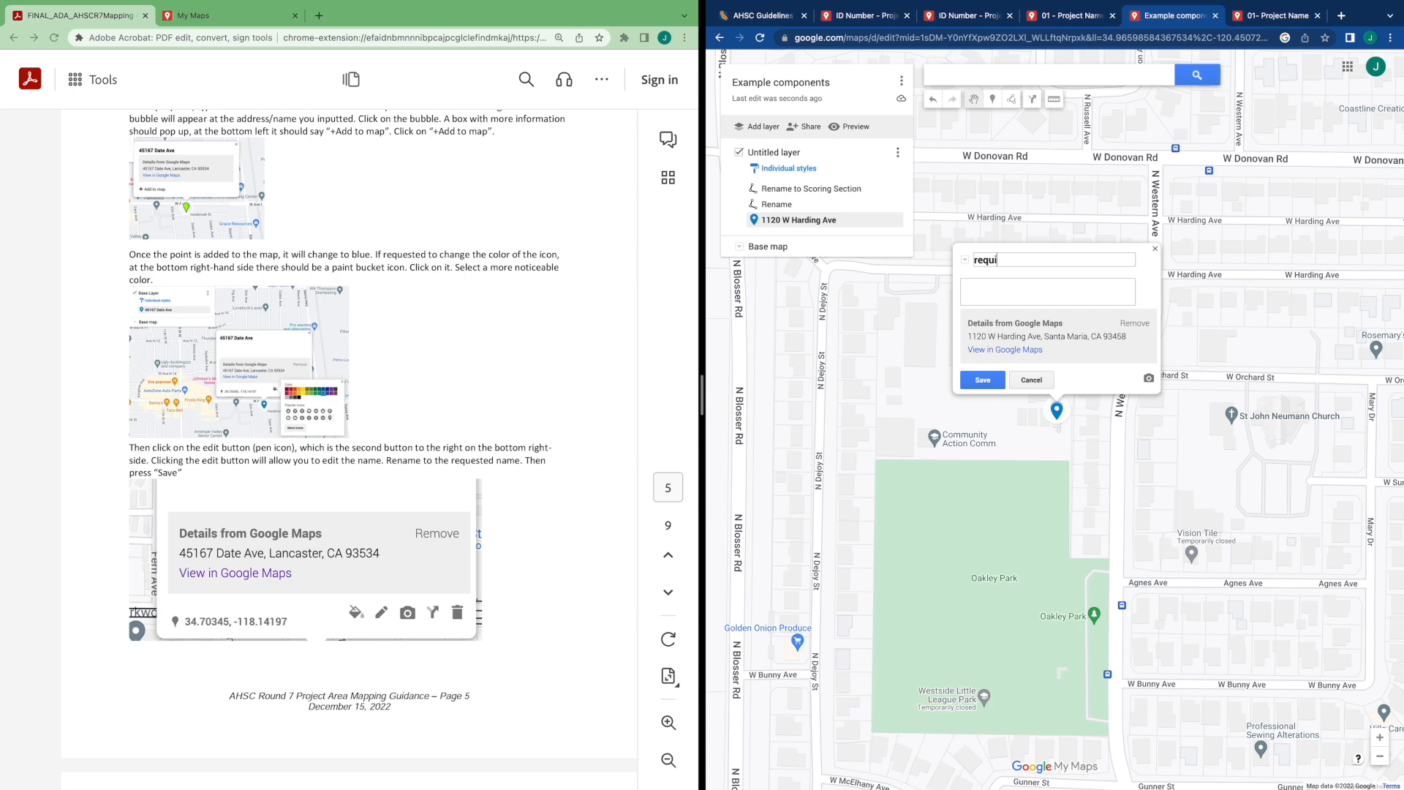
key(BackSpace)
text(ested naming convention)
click(977, 380)
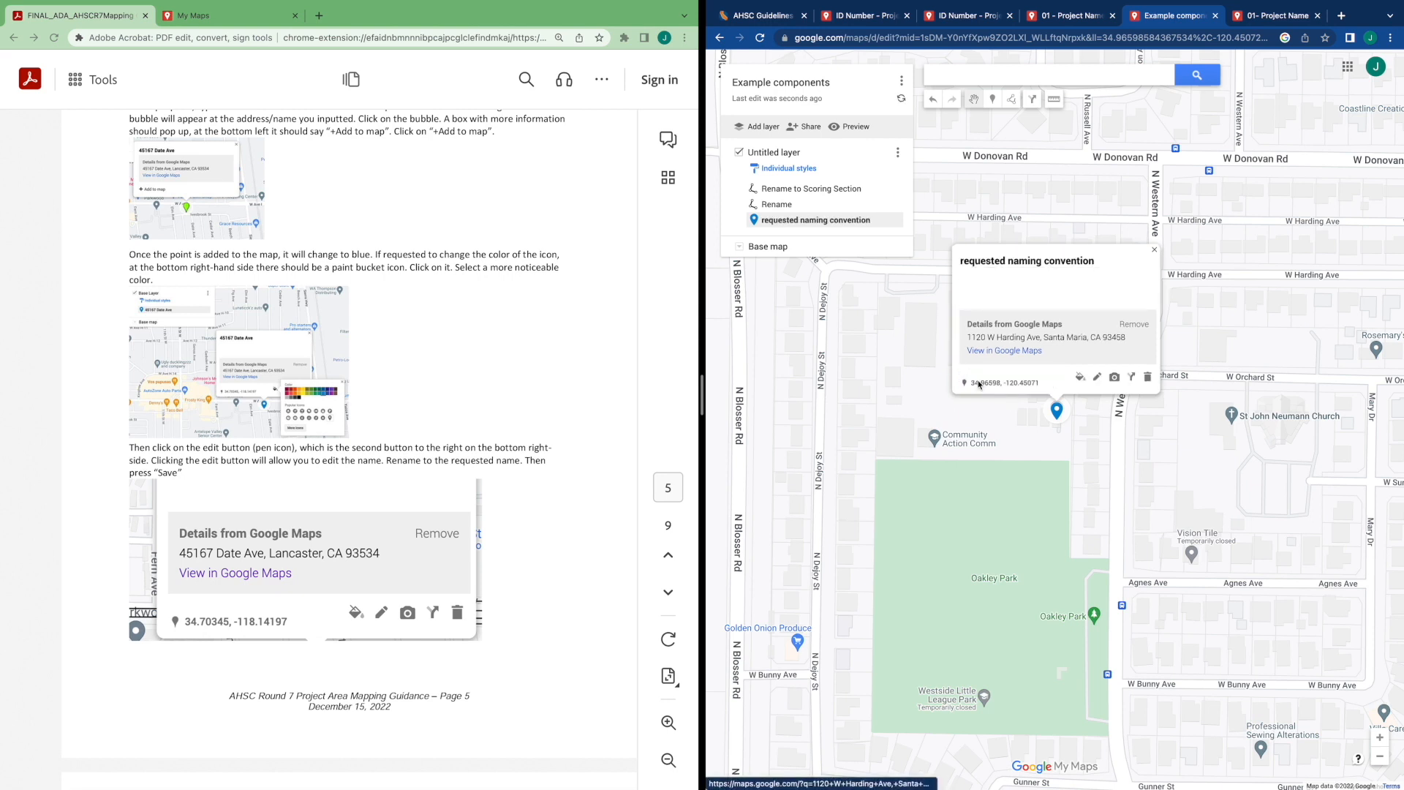
Read the guide's section on measuring distances, then measure a distance along W Donovan Rd with the measure tool
scroll(513, 687, down, 2)
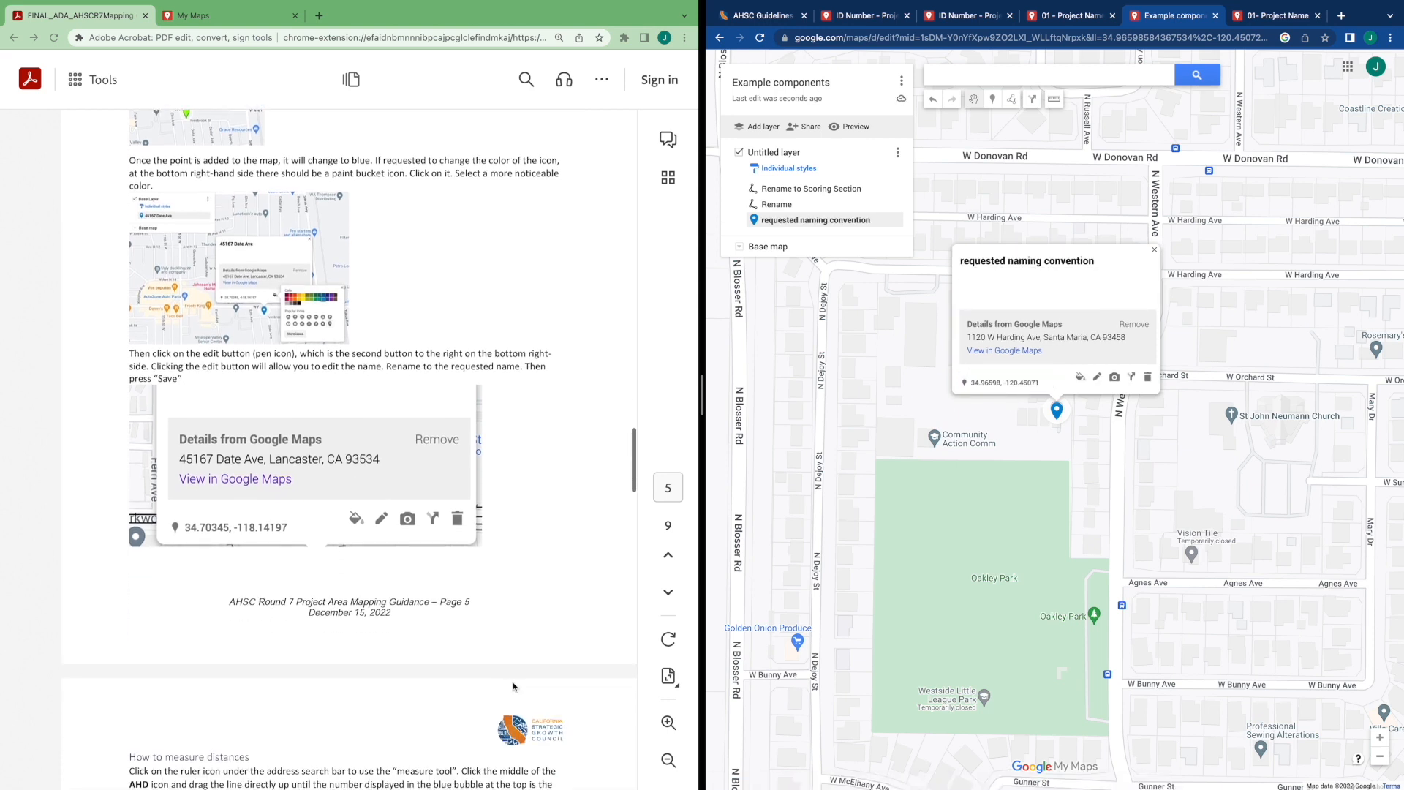
scroll(513, 688, down, 5)
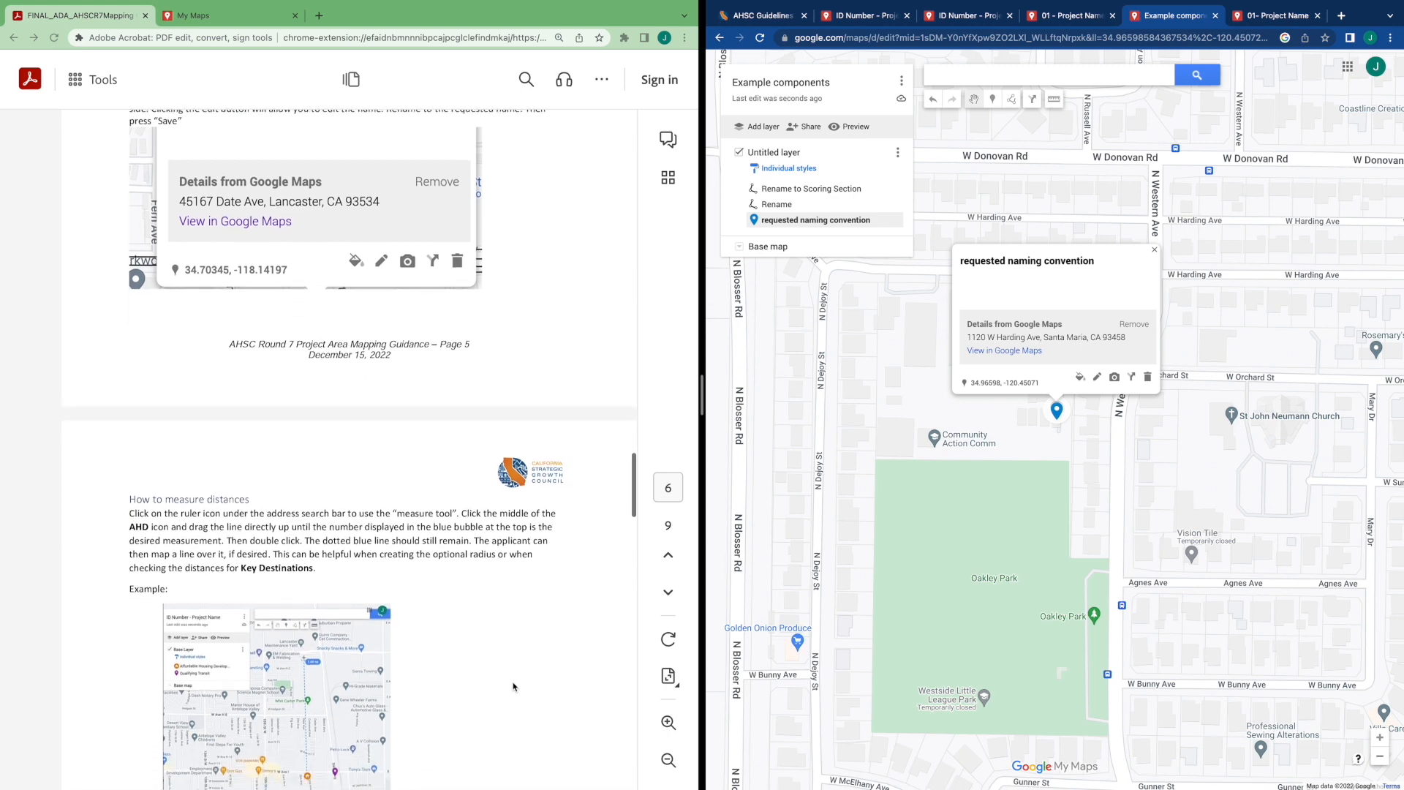
scroll(514, 687, down, 2)
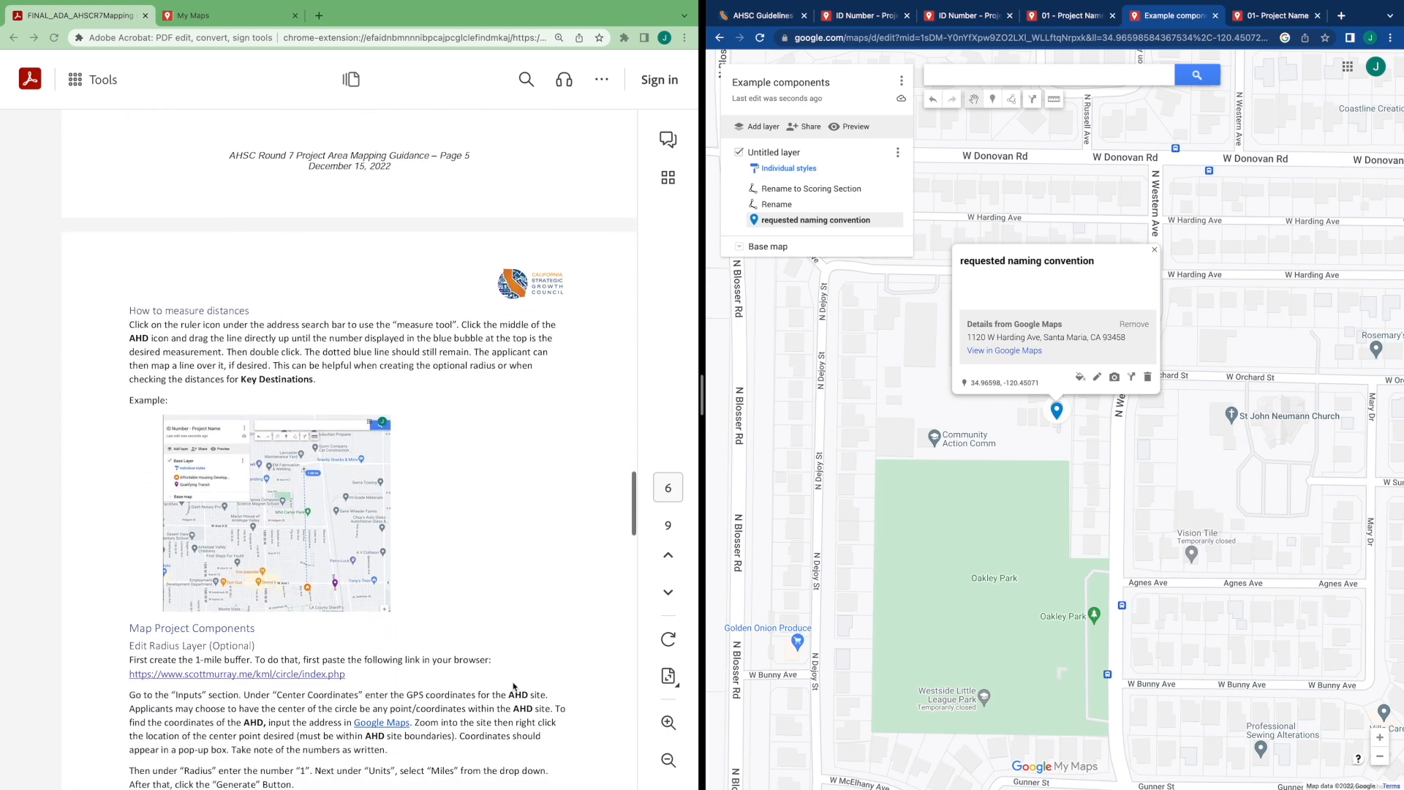
scroll(514, 688, up, 1)
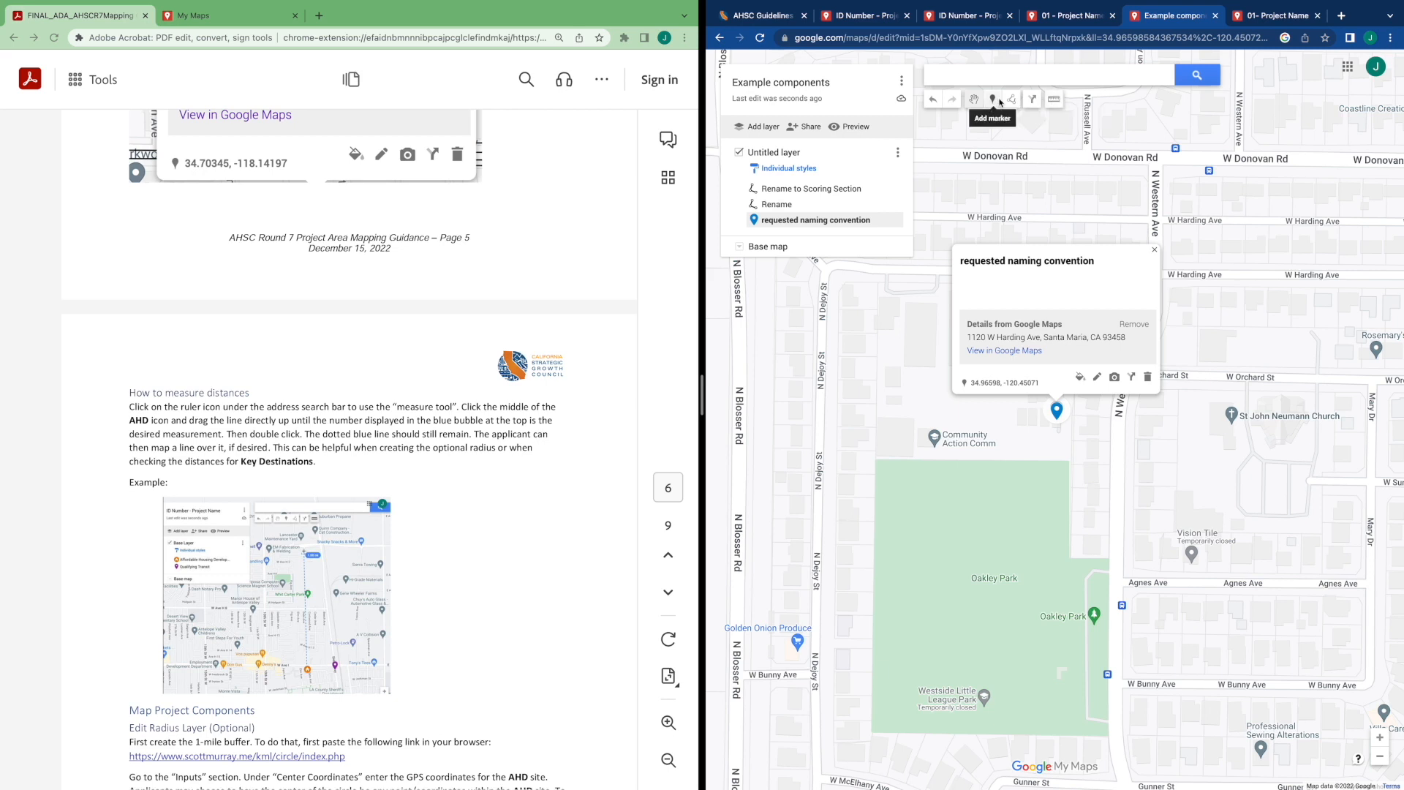
click(1054, 100)
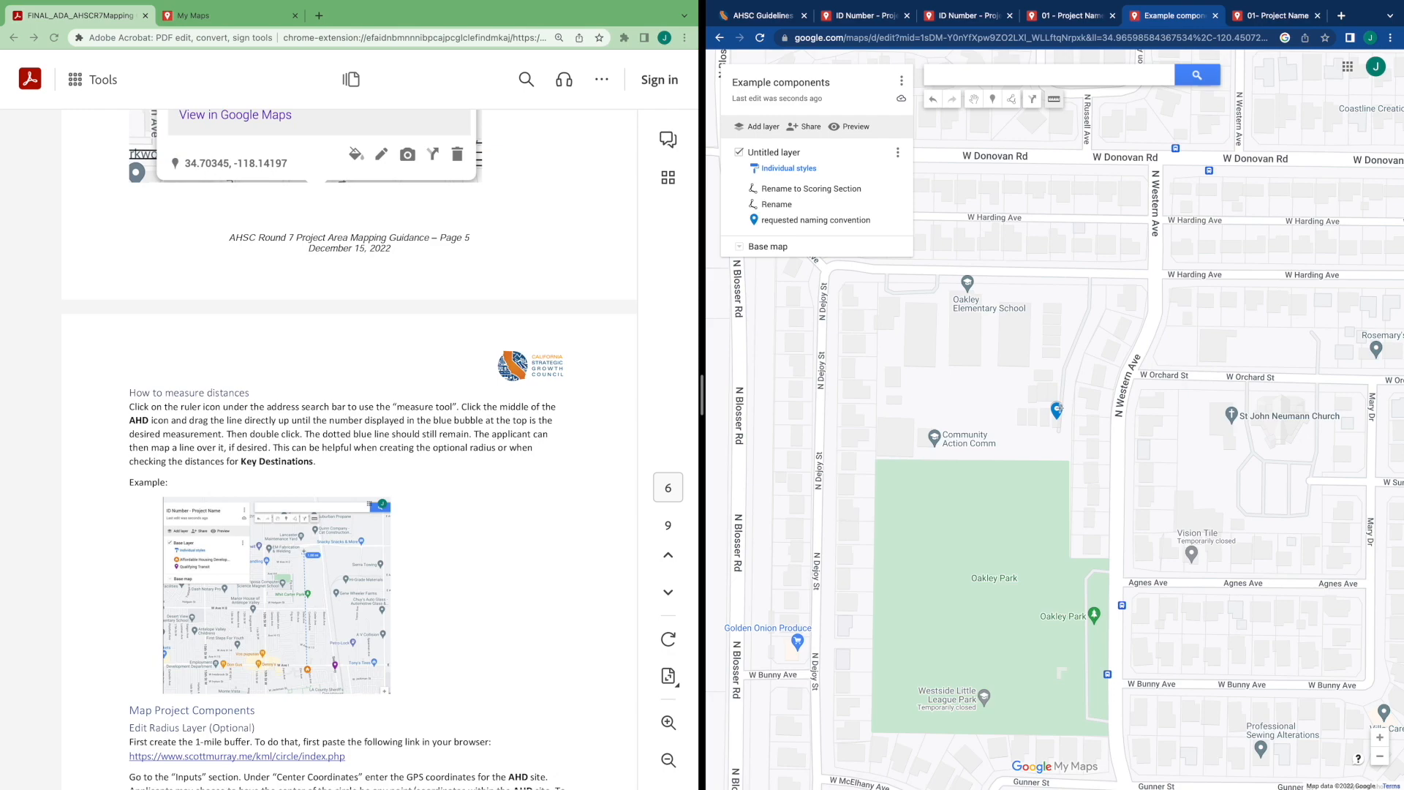
scroll(926, 305, down, 5)
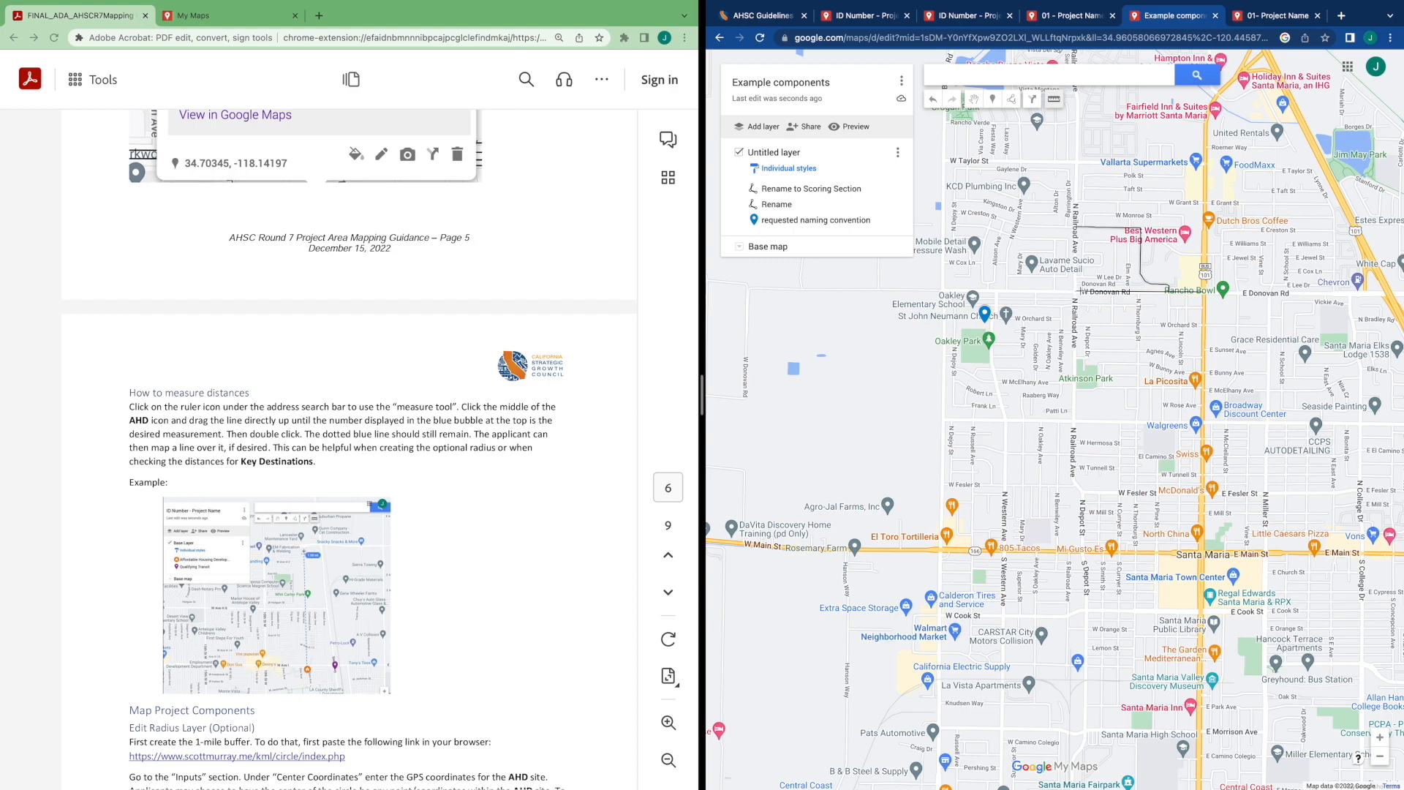
scroll(1078, 291, up, 3)
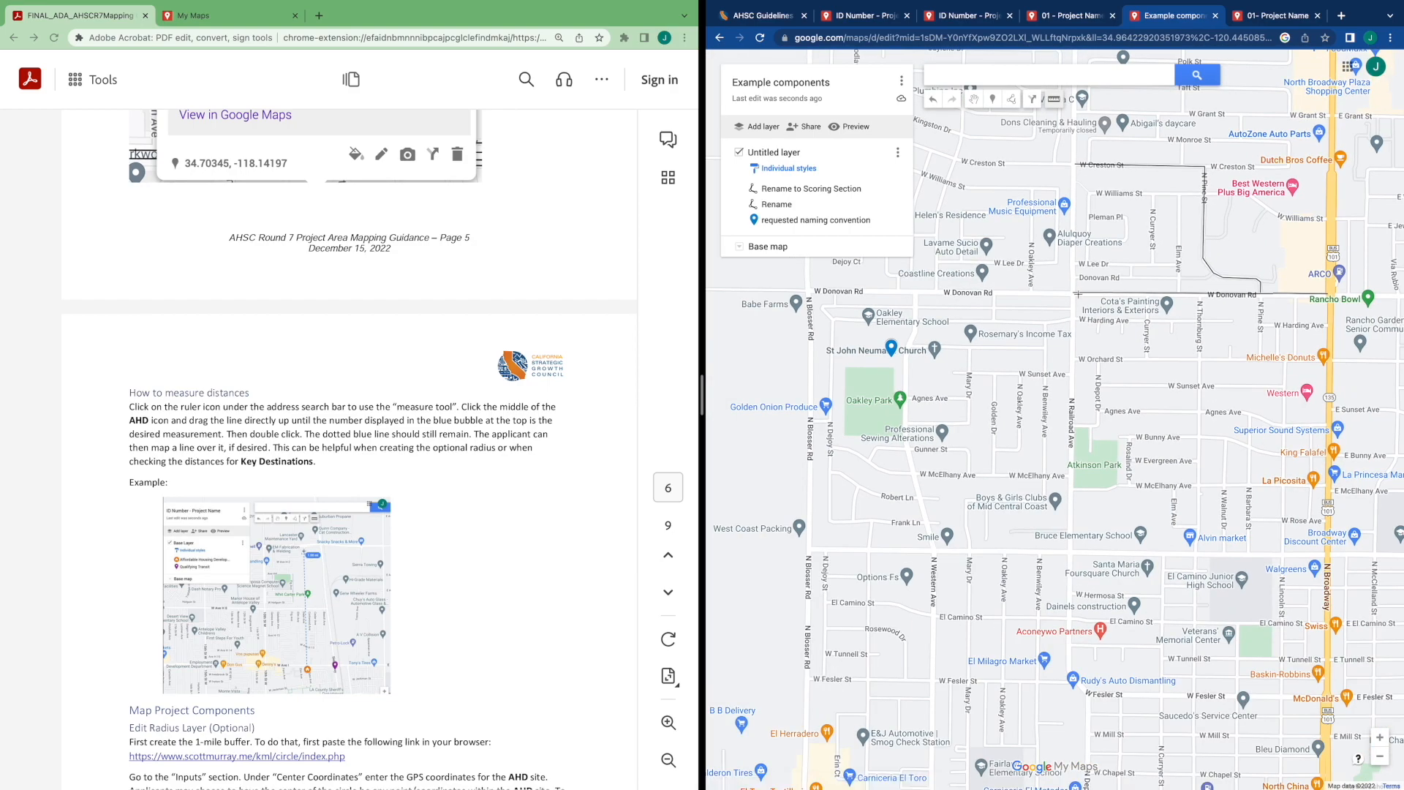
scroll(1077, 293, down, 2)
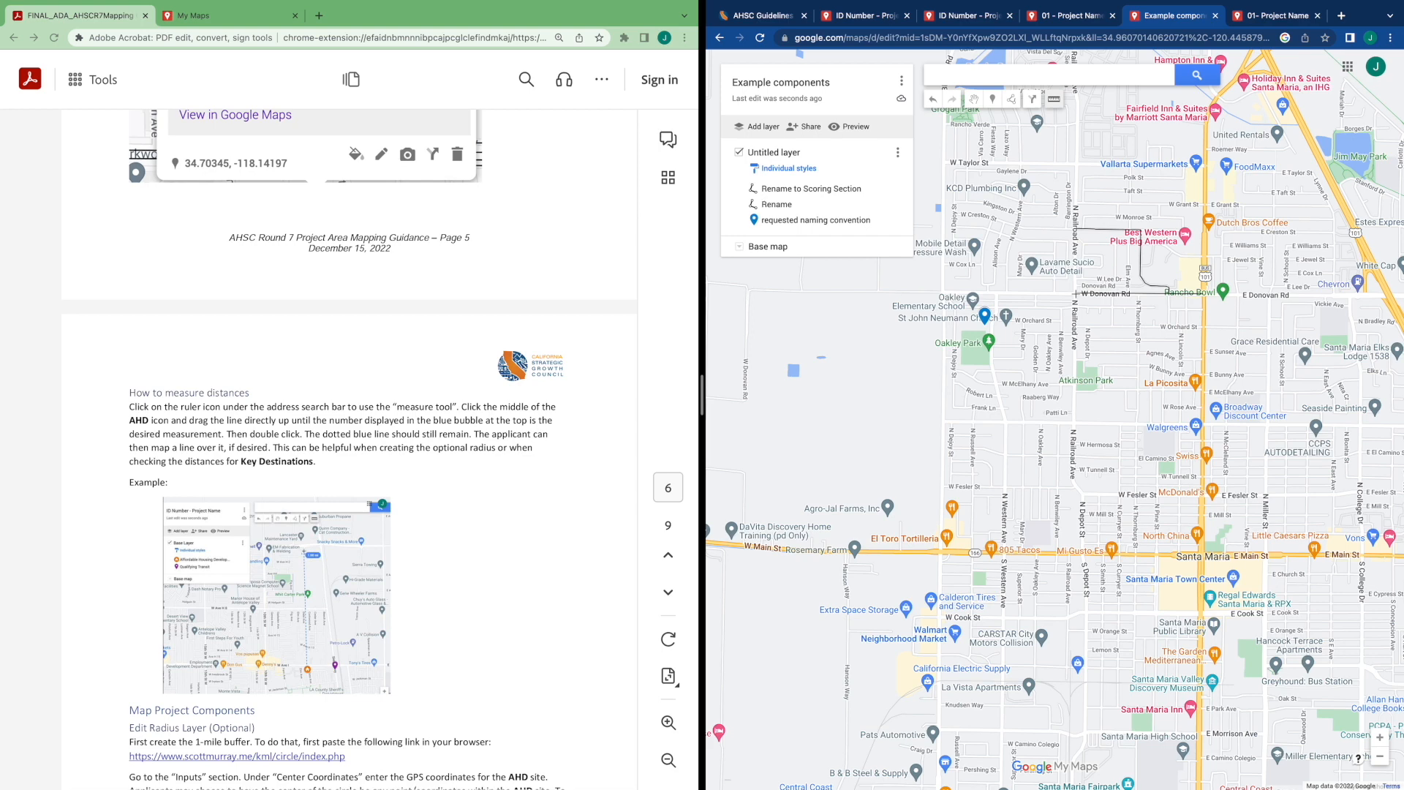
click(1075, 294)
click(1239, 294)
double_click(1238, 329)
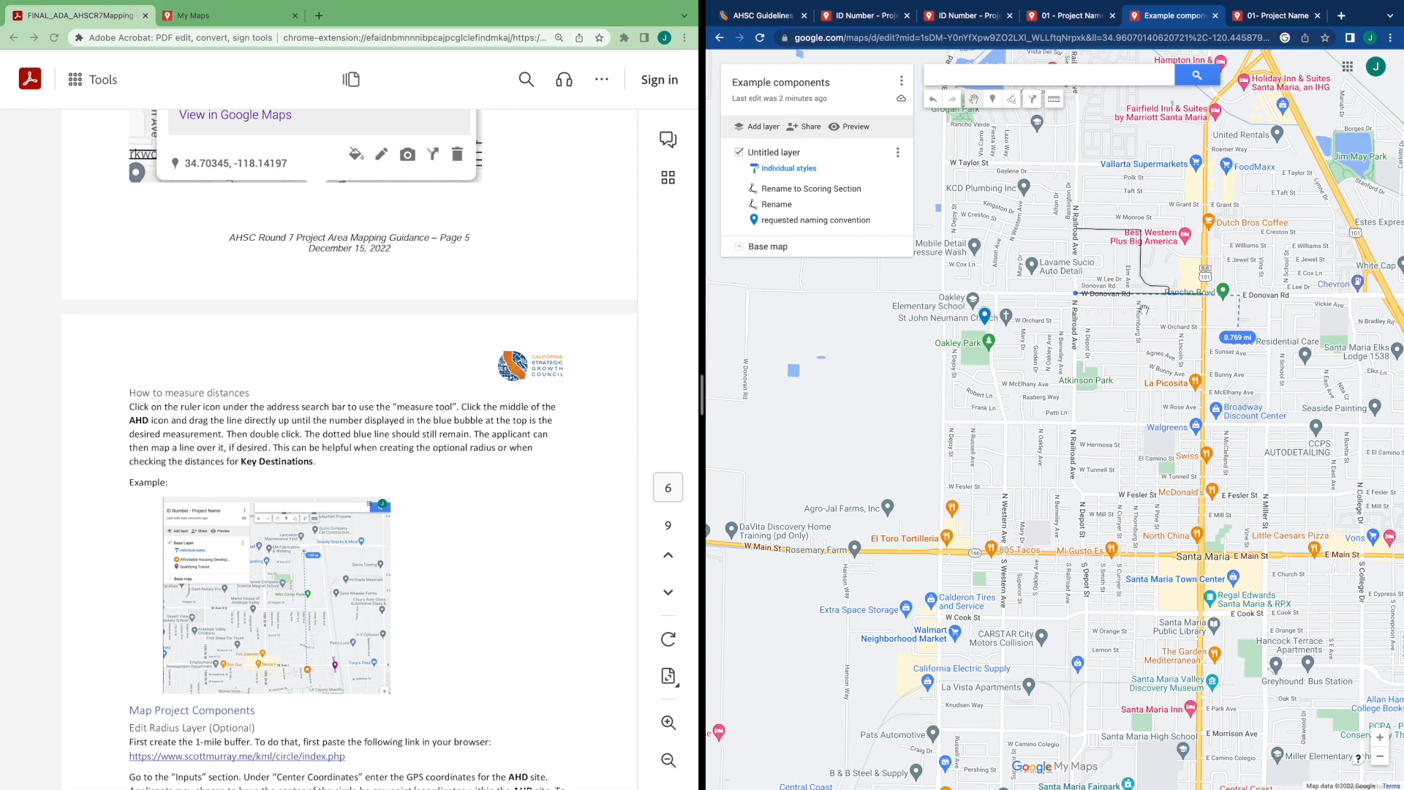
Draw a short line south from W Donovan Rd at the measurement's end and close its naming box without saving
click(1018, 106)
click(1092, 123)
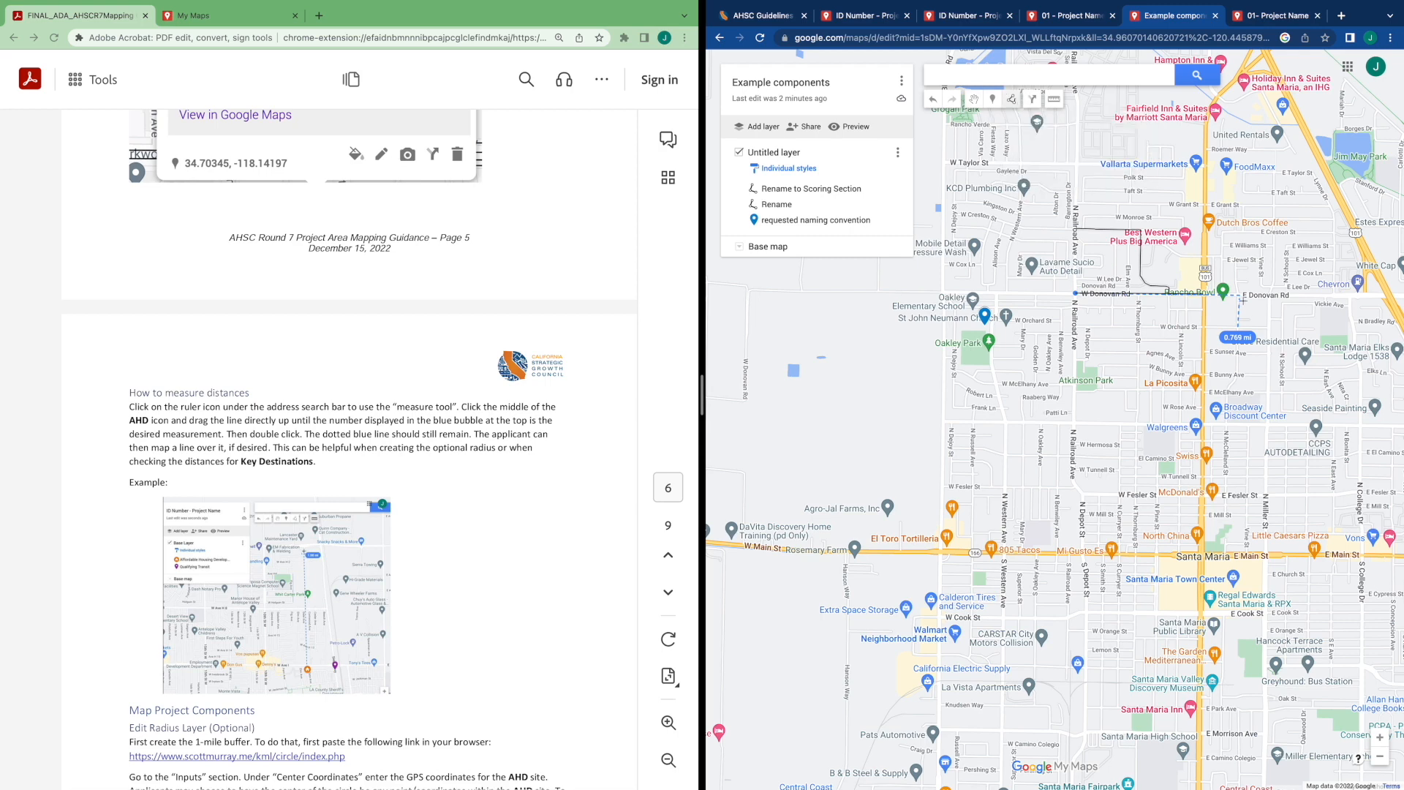
click(1239, 295)
double_click(1238, 327)
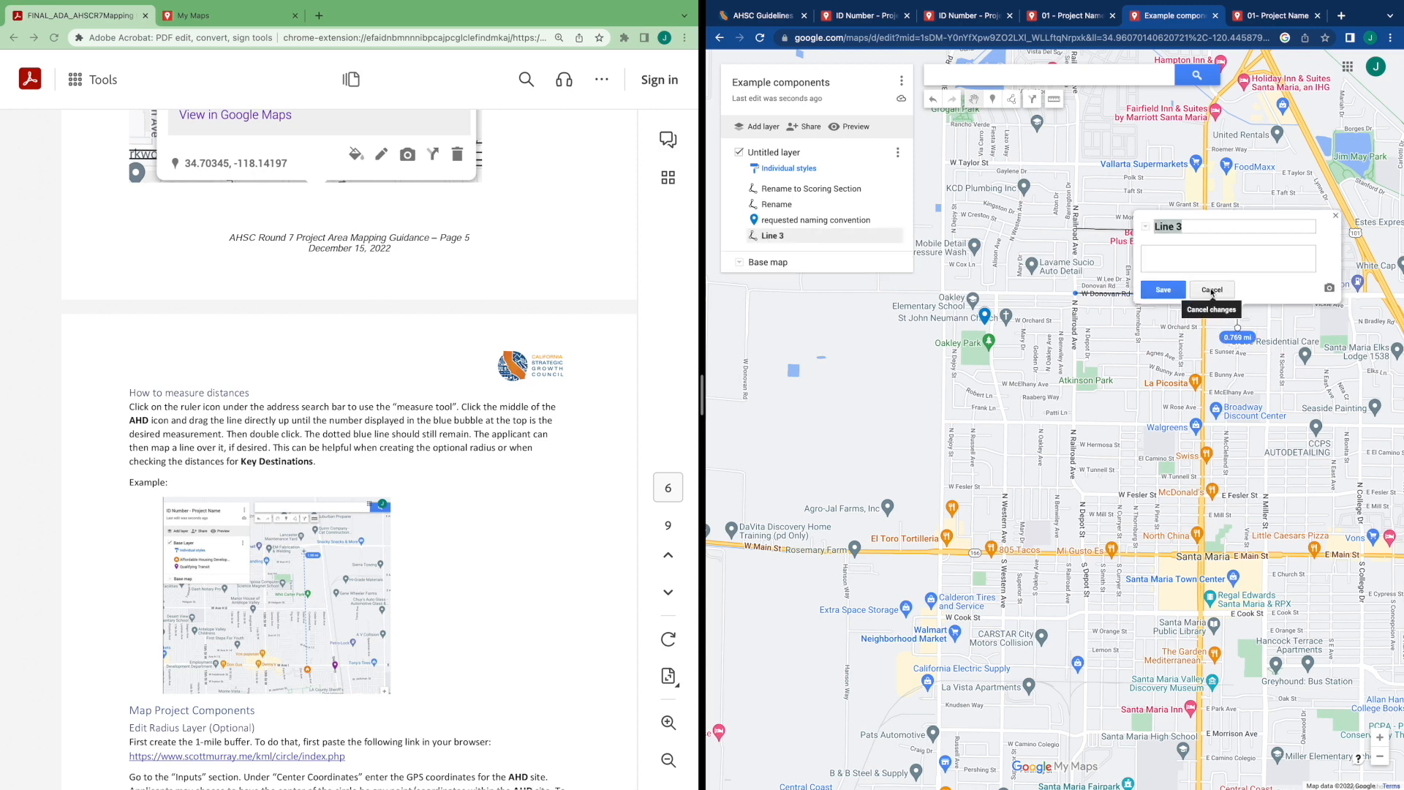
click(1212, 290)
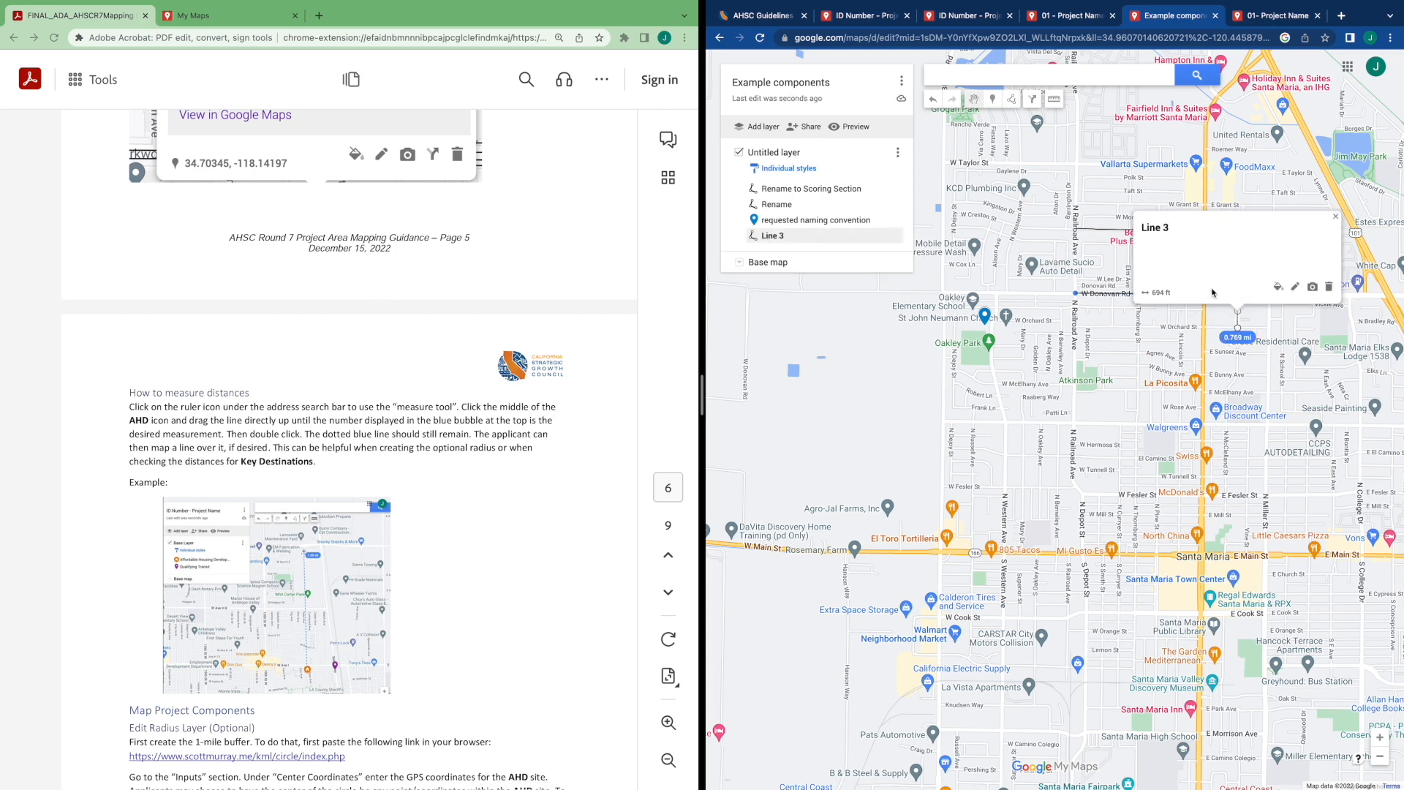
click(1334, 216)
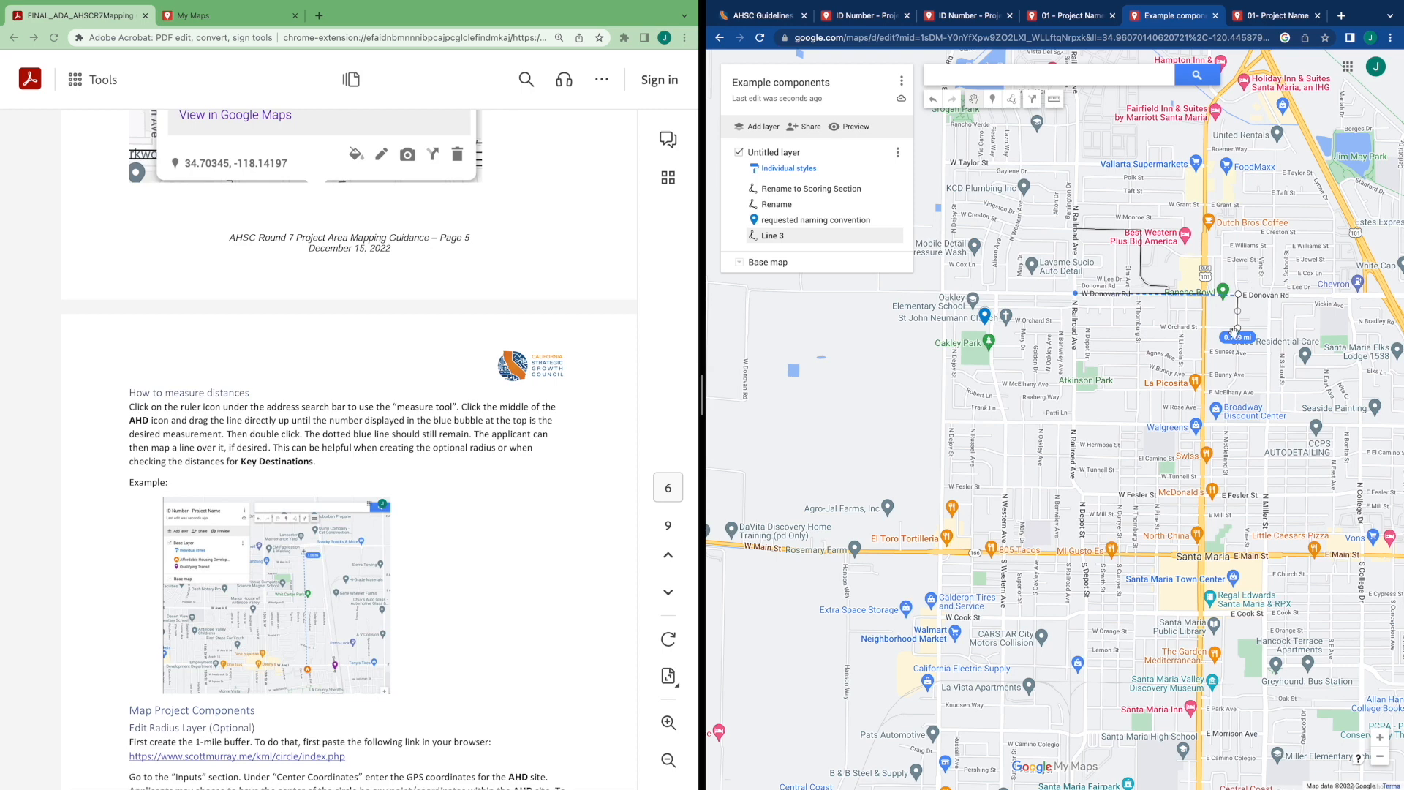
Start another distance measurement from W Donovan Rd and scroll the guide to the Edit Radius Layer instructions
click(1088, 332)
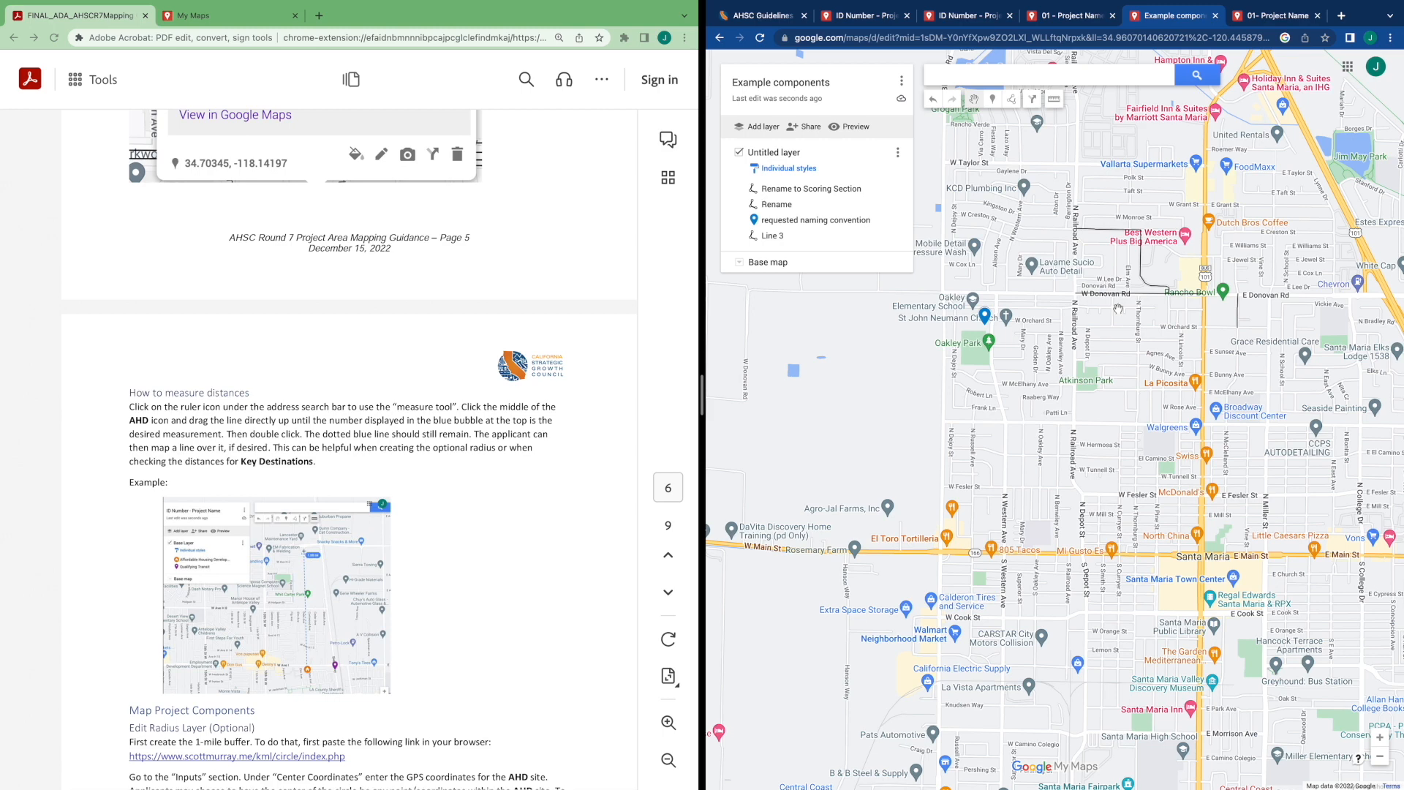
click(1053, 99)
click(1075, 293)
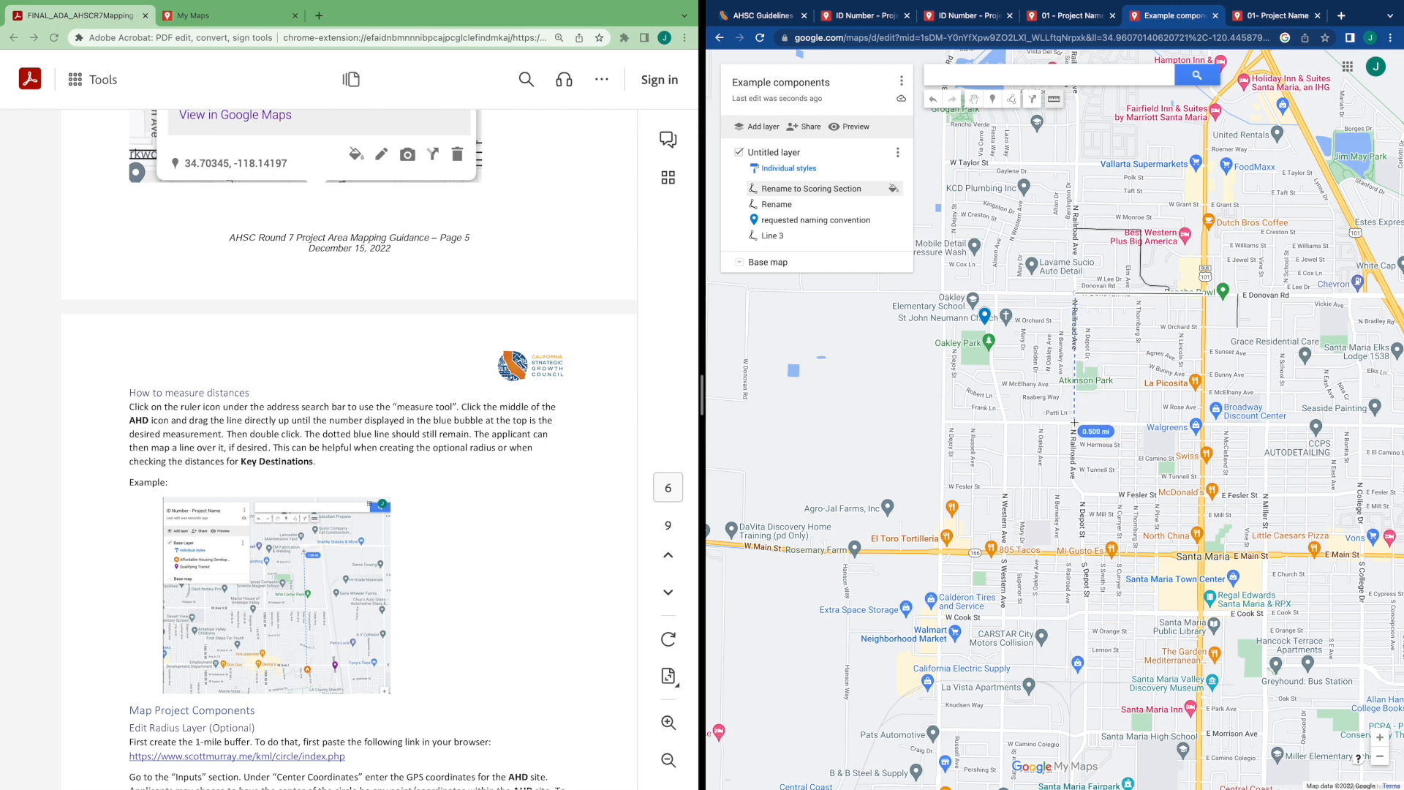
click(1055, 100)
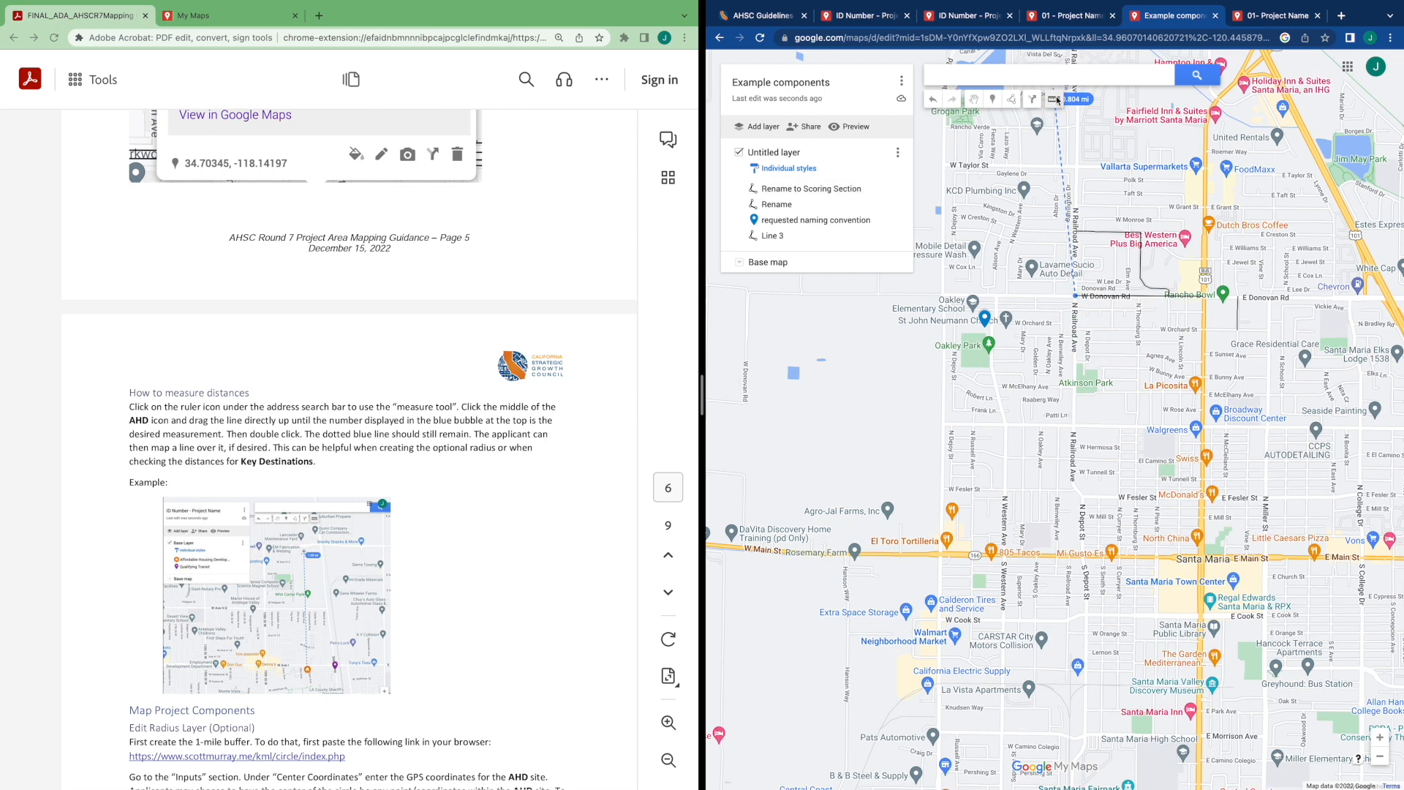
scroll(498, 400, down, 3)
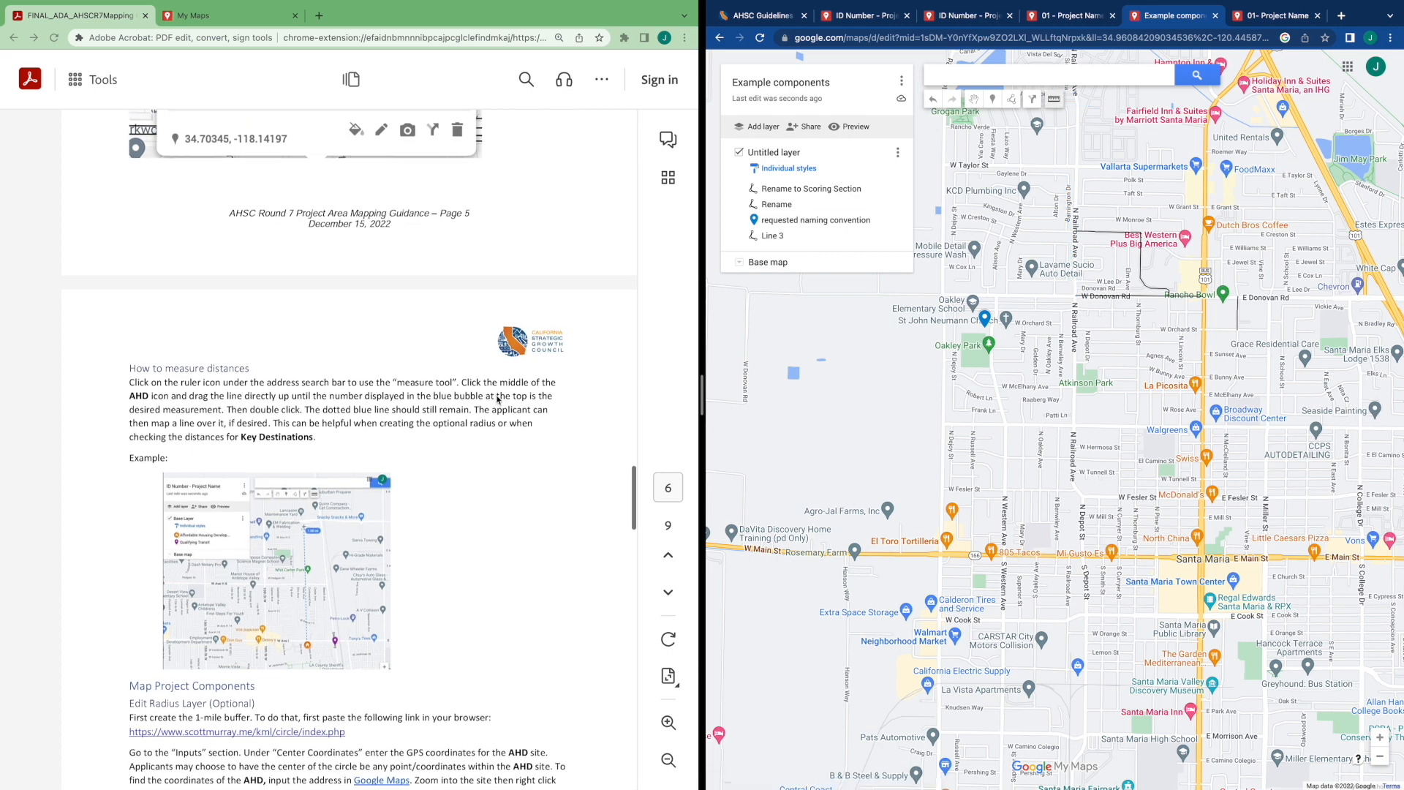
scroll(498, 400, down, 5)
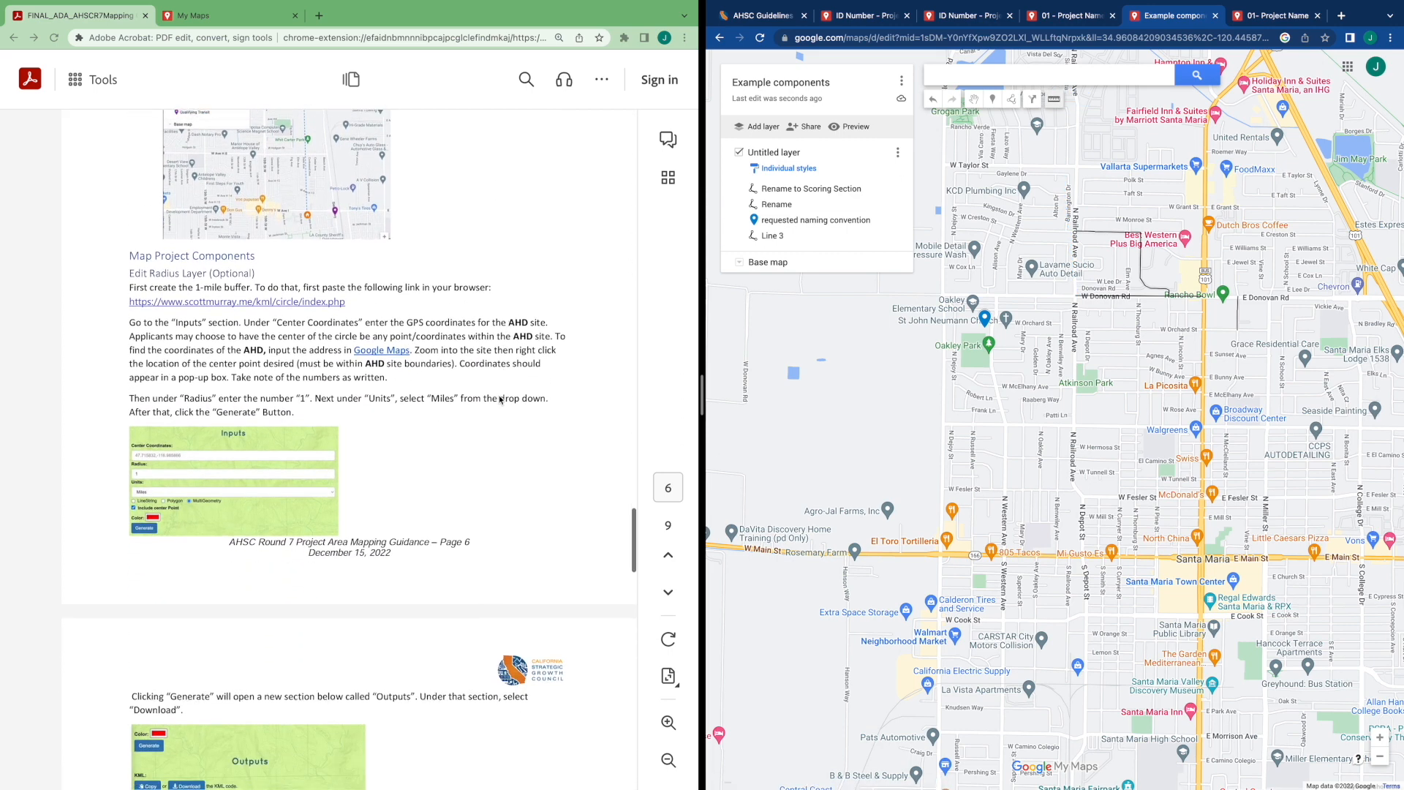
scroll(500, 400, down, 1)
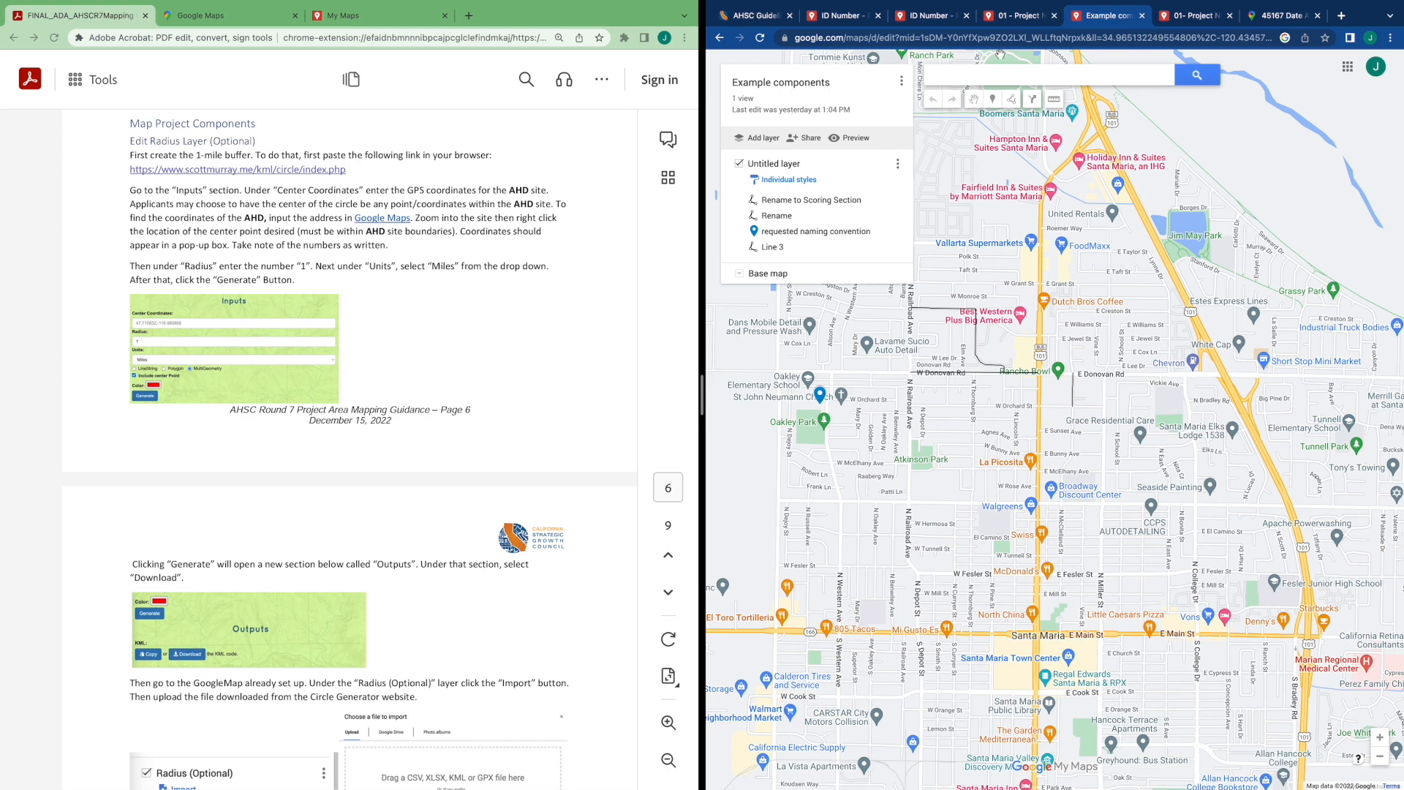
Switch to the 01 - Project Name map and close the other map tabs
click(1028, 21)
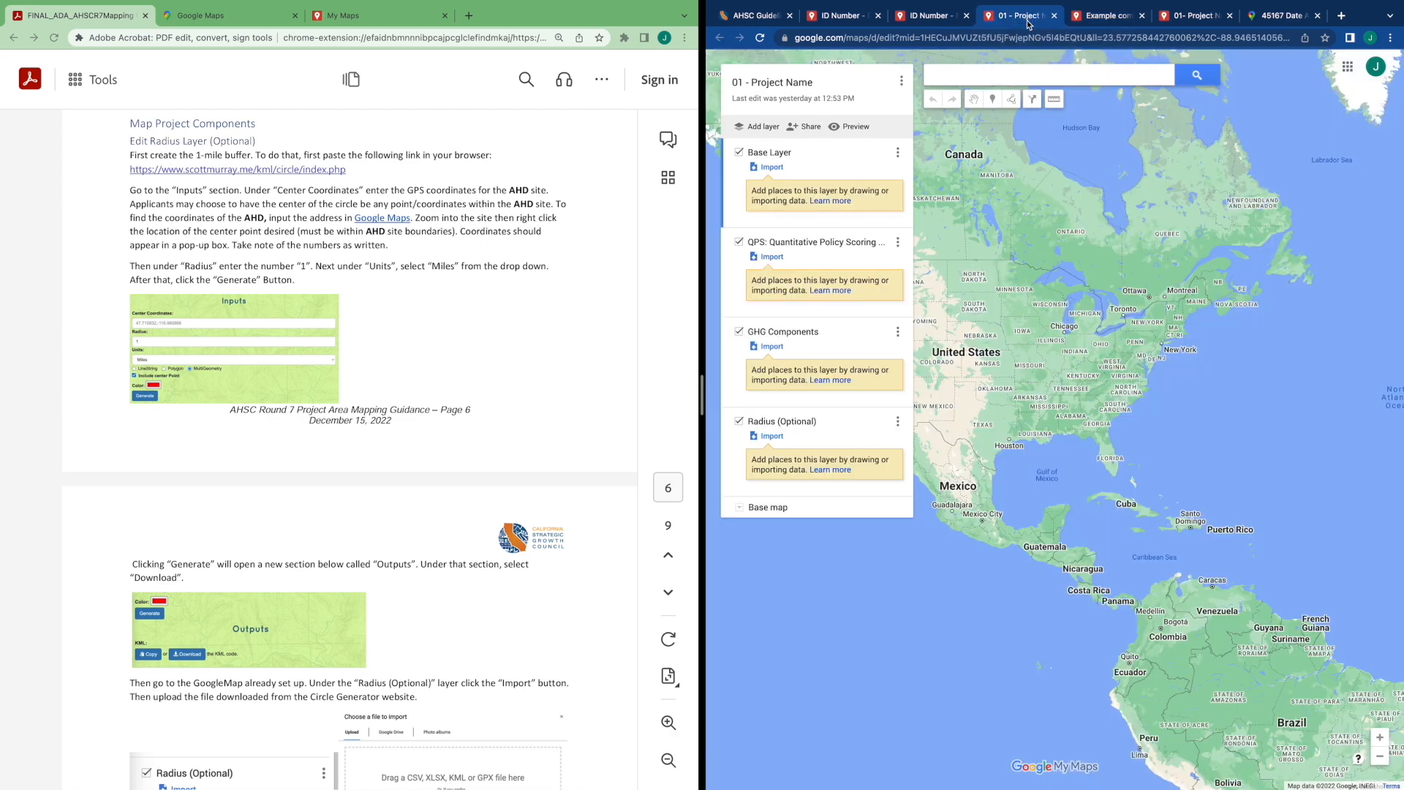
click(879, 15)
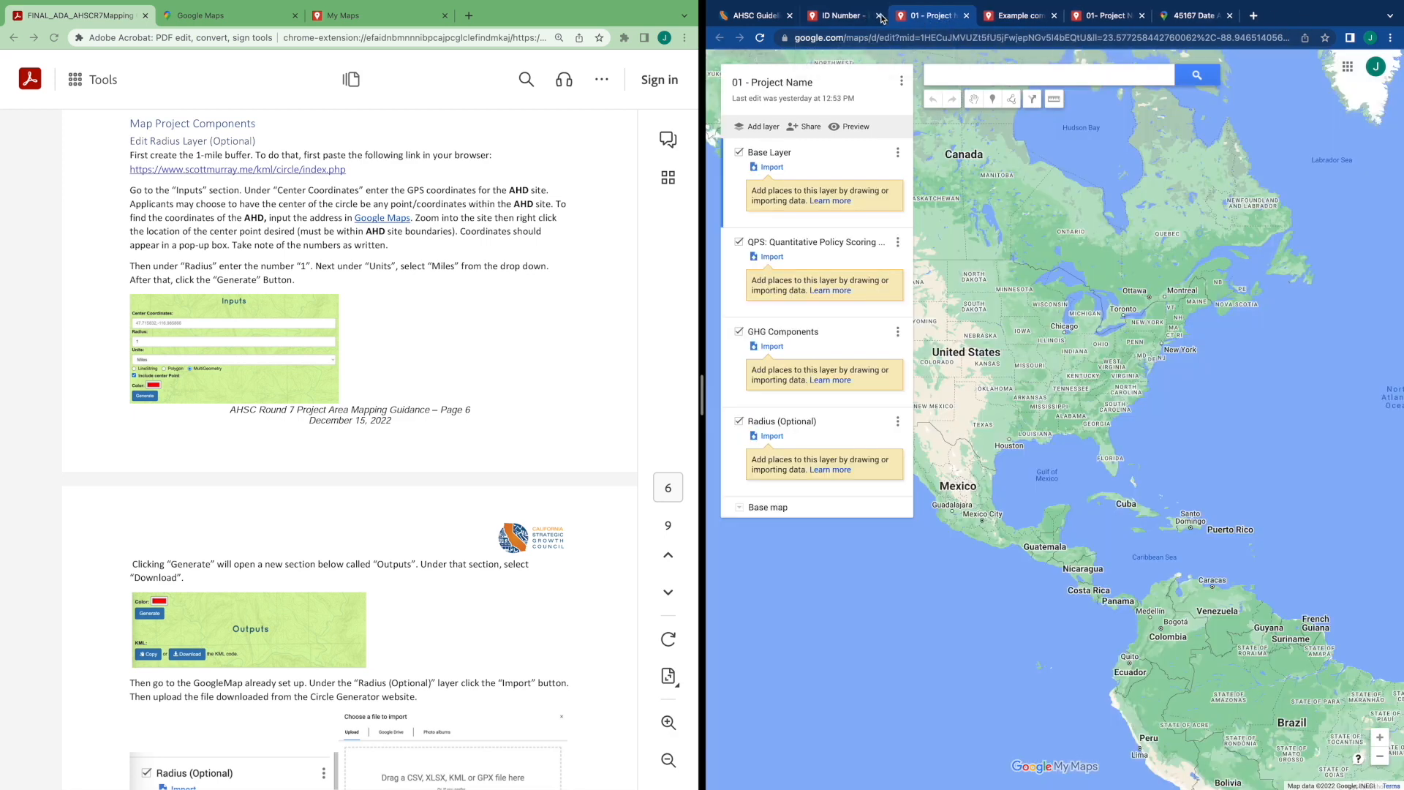
click(879, 16)
click(966, 15)
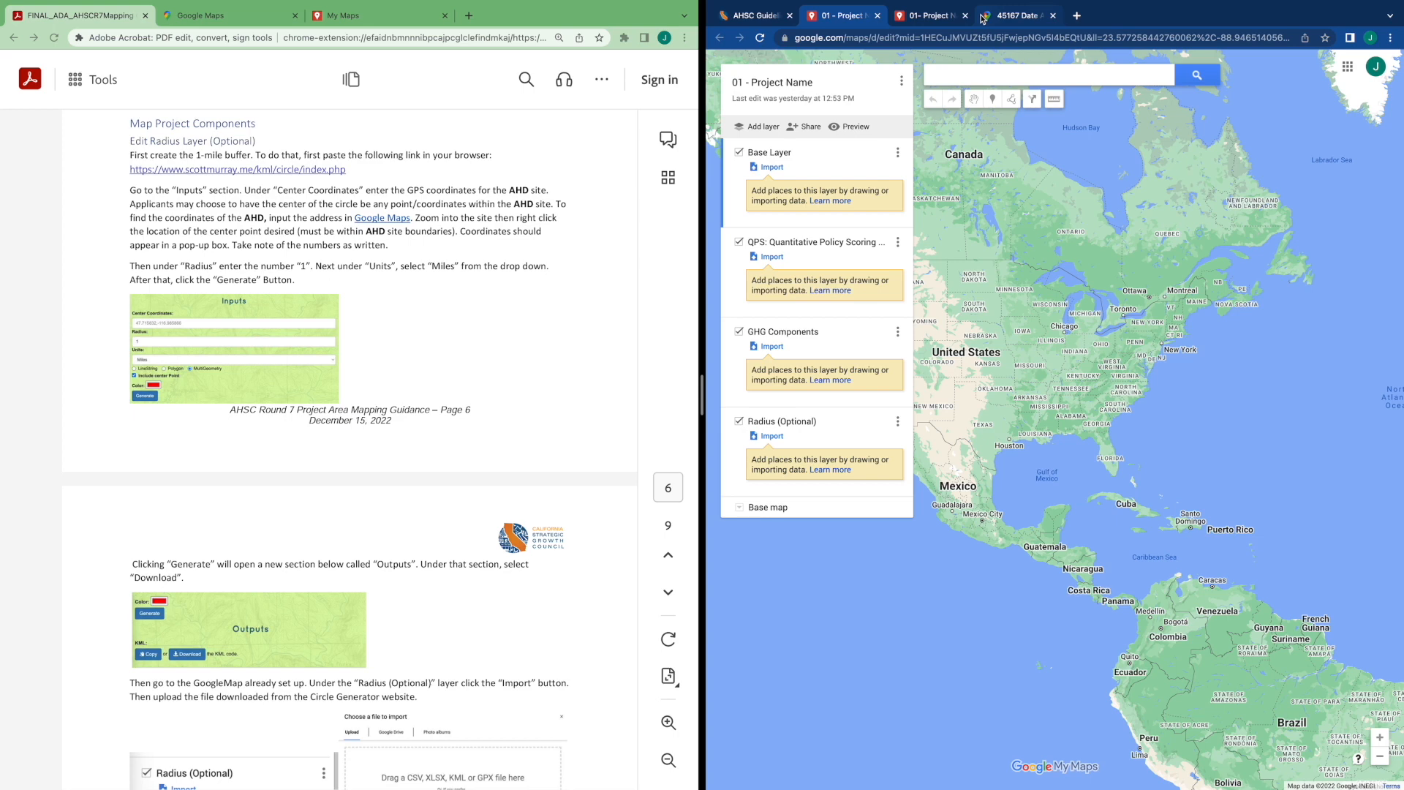
click(1052, 15)
click(1142, 18)
click(1150, 16)
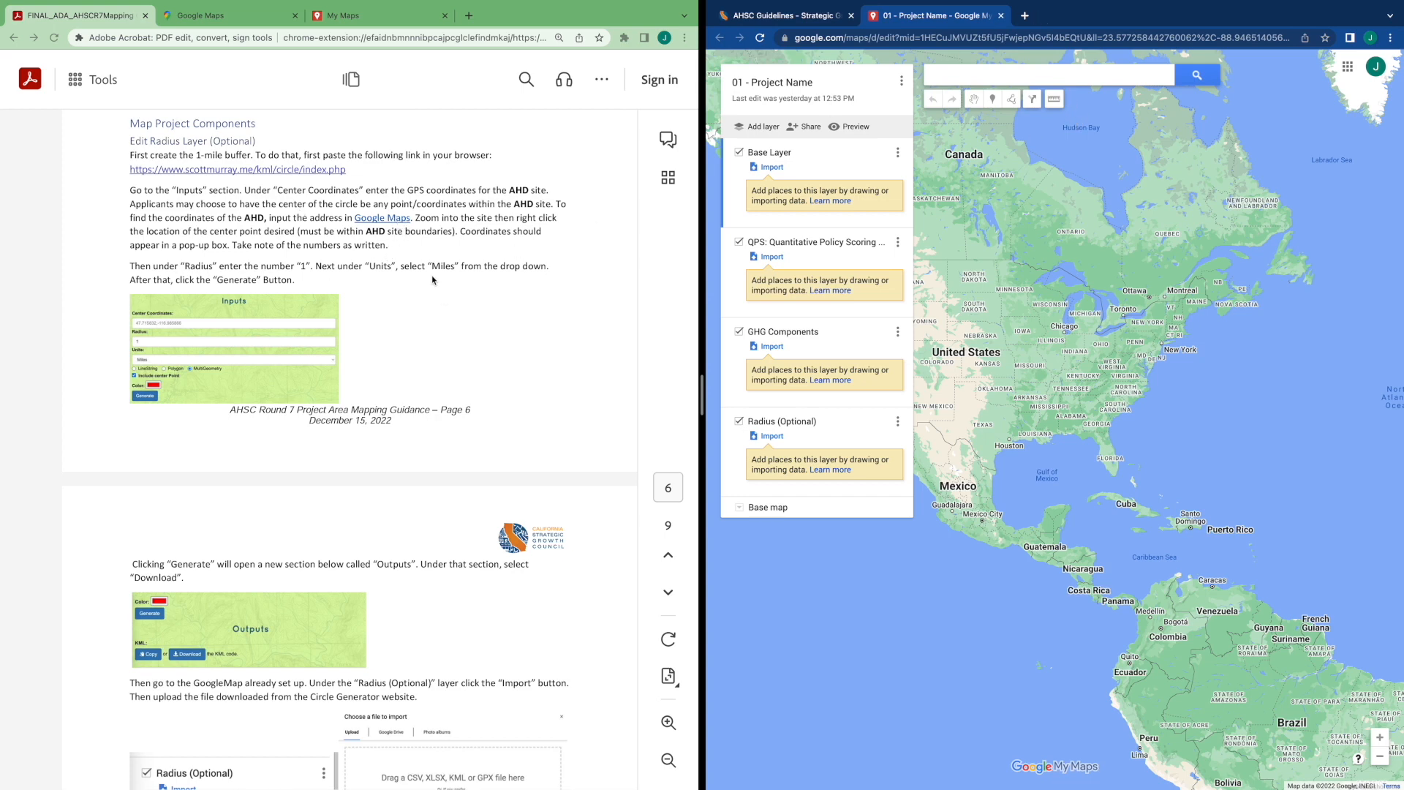
Copy the guide's Google Maps link and open it in a new tab
right_click(392, 220)
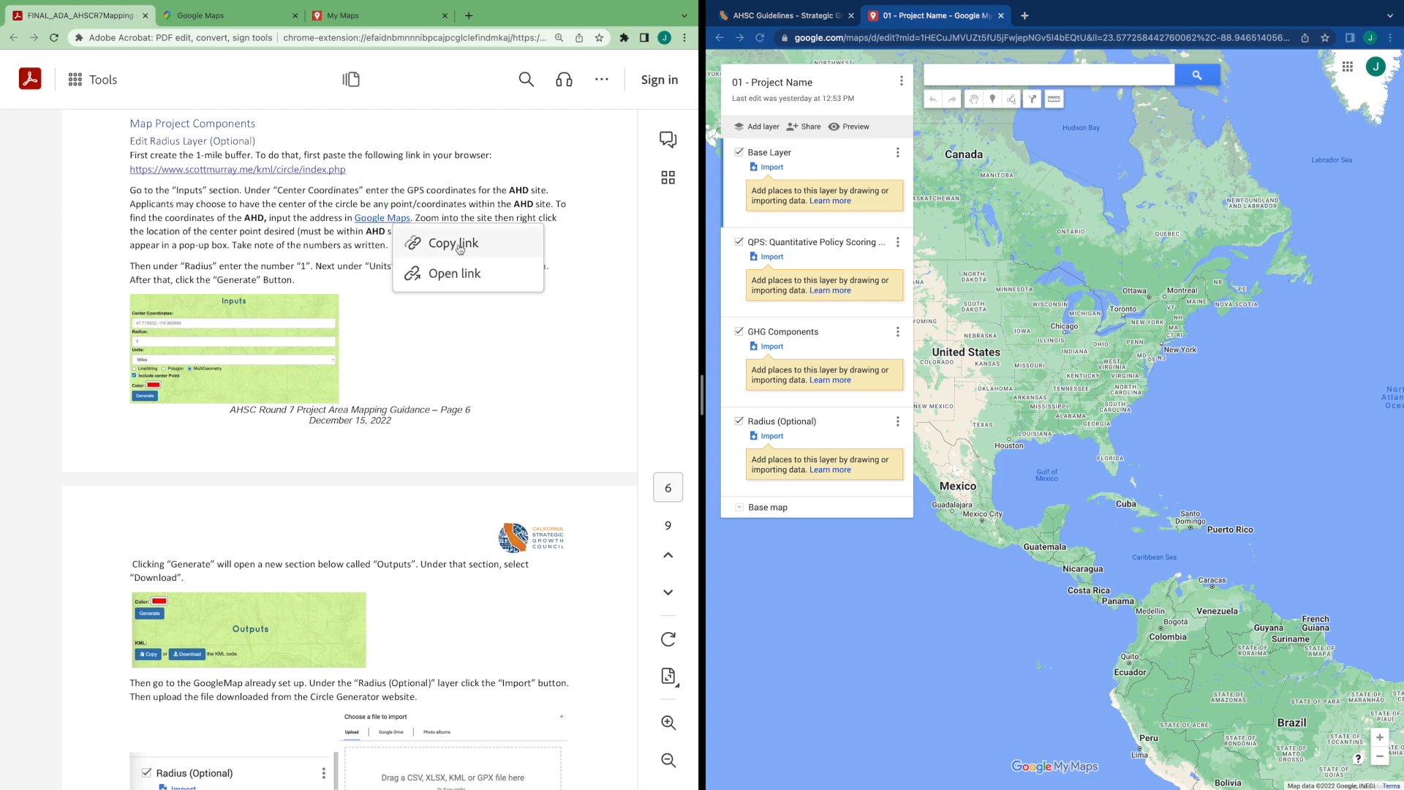
click(460, 247)
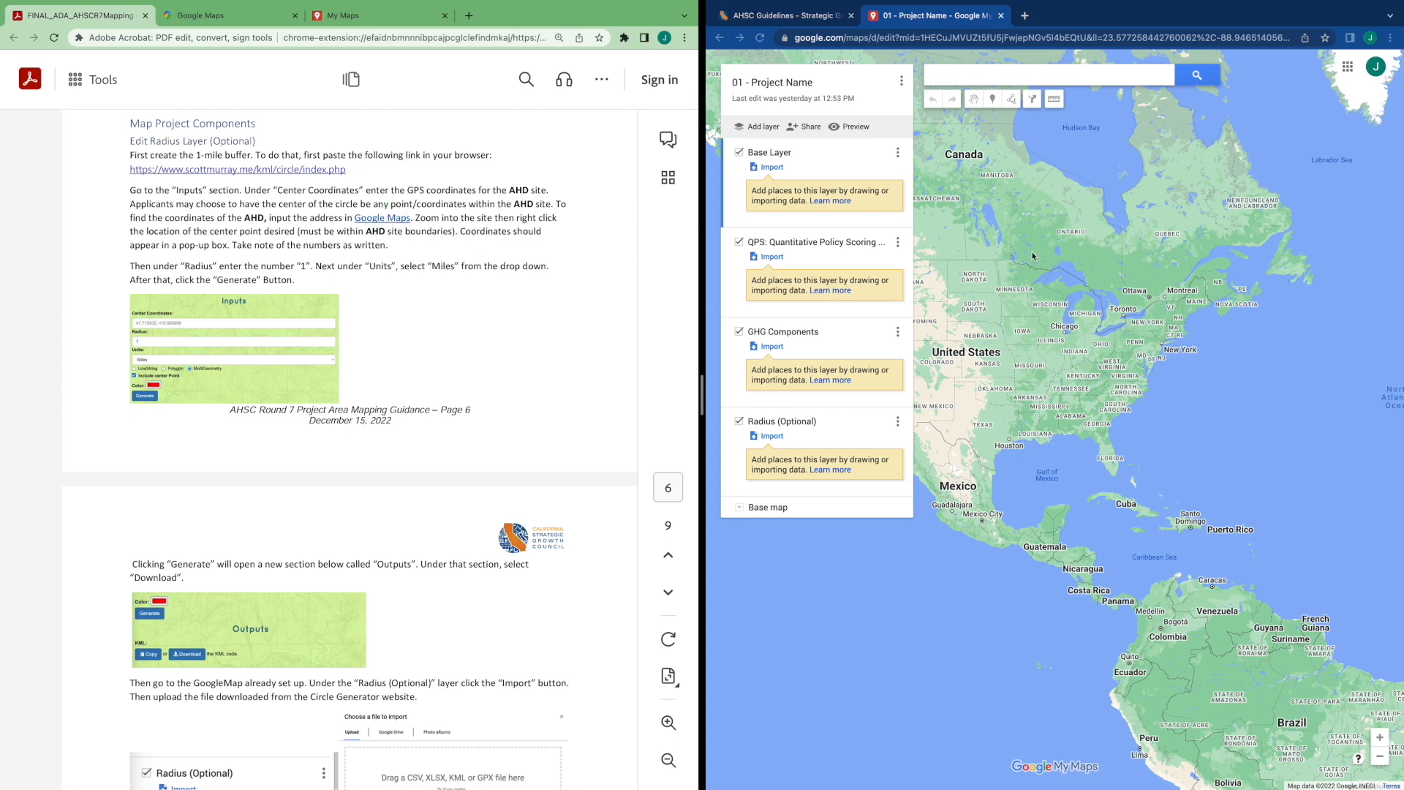
key(ctrl+t)
key(ctrl+v)
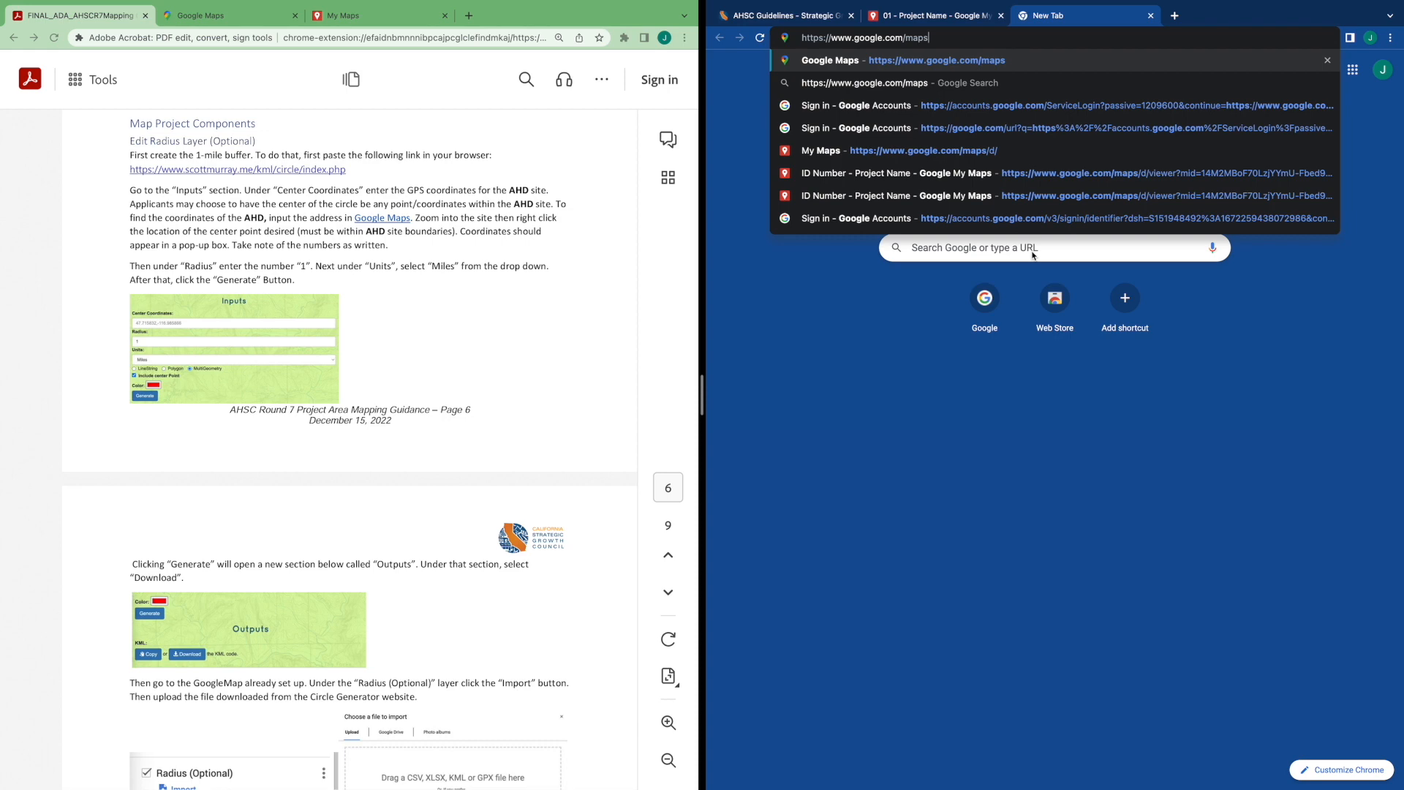
key(Return)
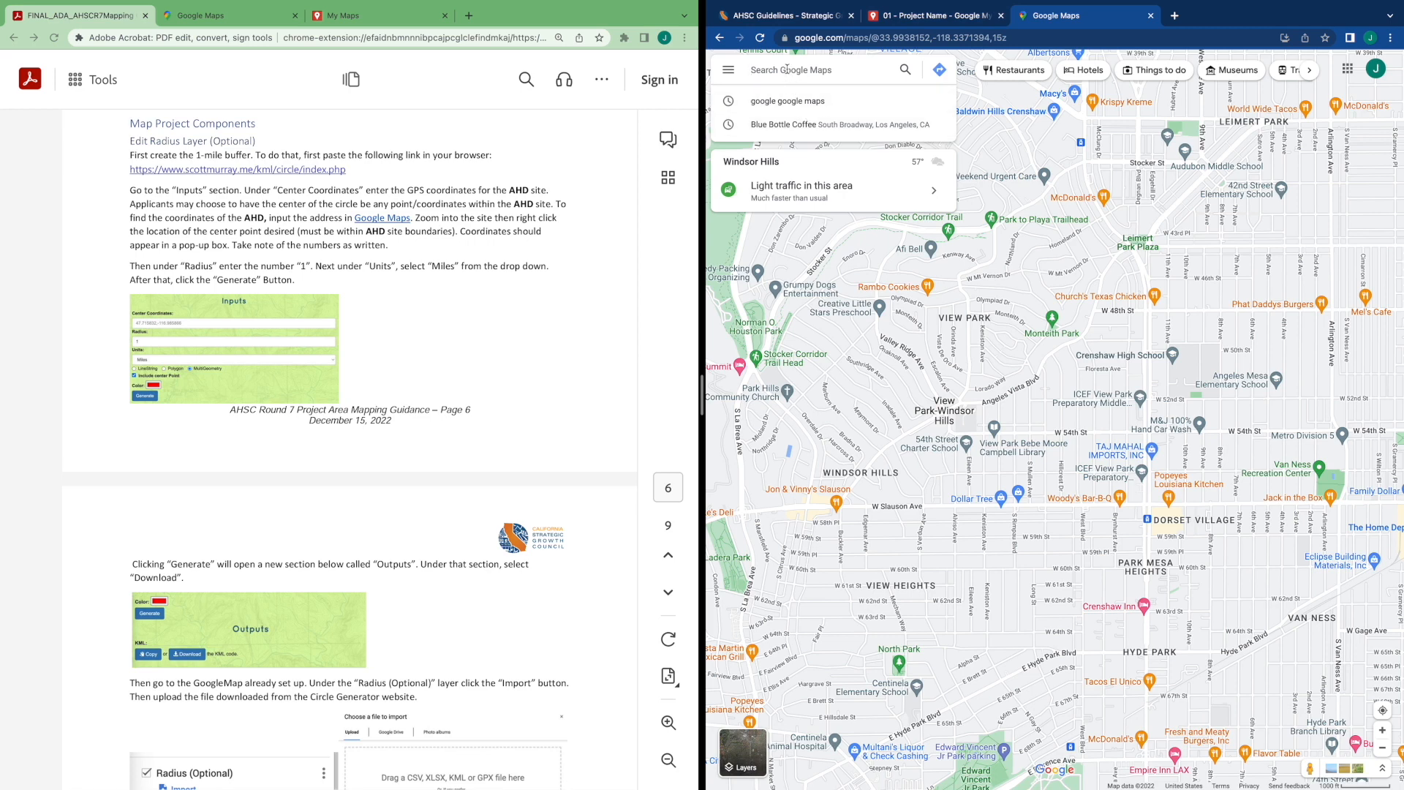
Search Google Maps for the guide's example Date Ave address in Lancaster, CA
text(41)
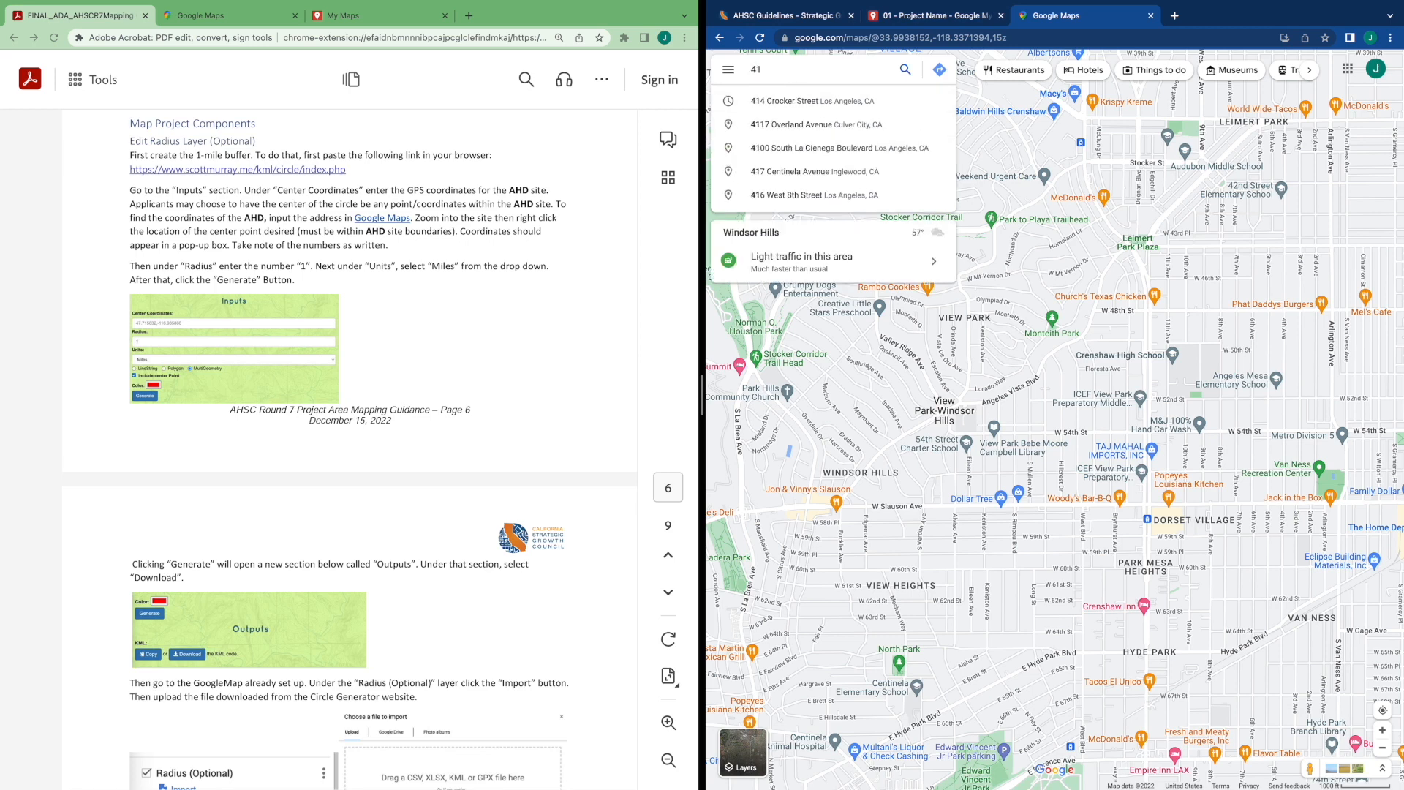
key(BackSpace)
text(6)
key(BackSpace)
text(5167 dat)
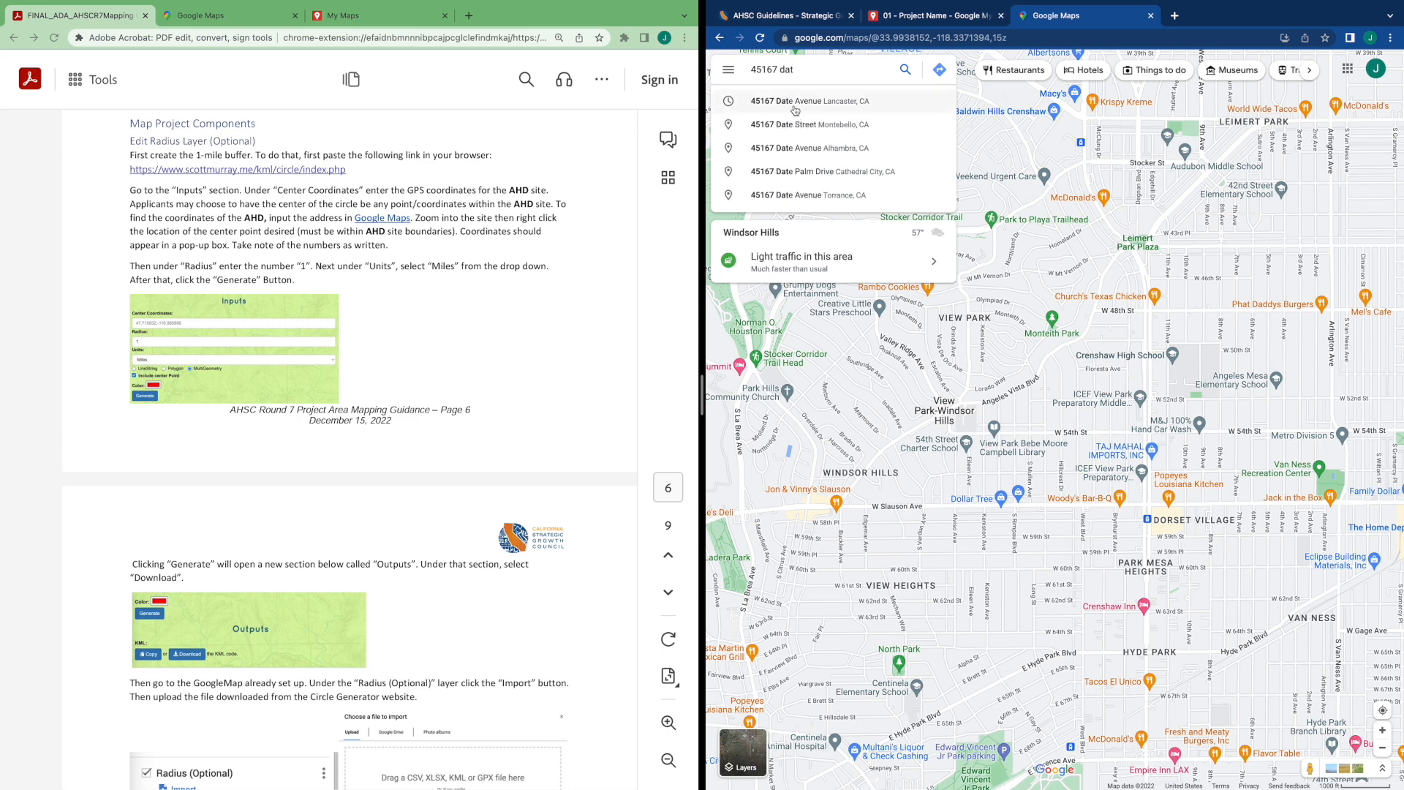
click(770, 101)
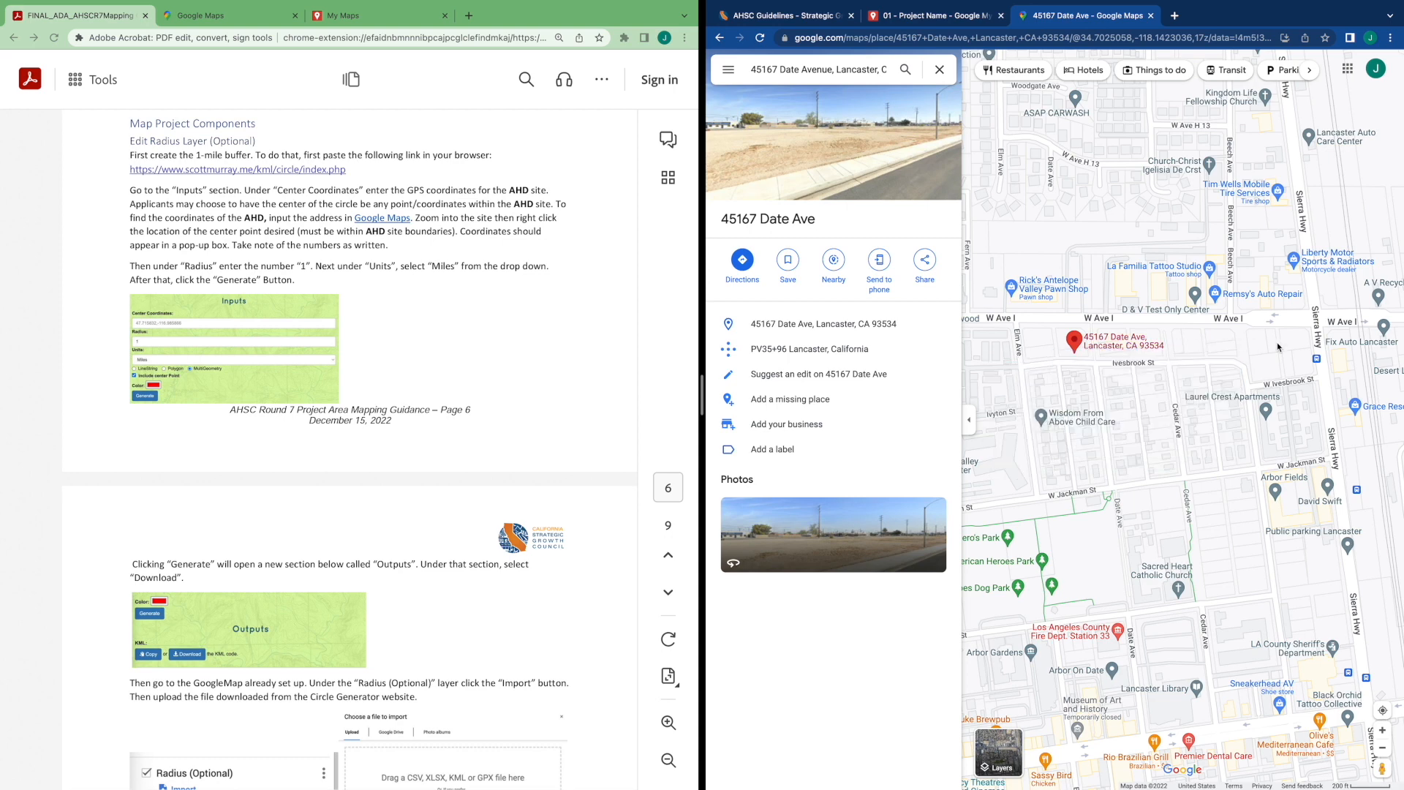
Drop a pin just east of 45167 Date Ave and open its coordinates
scroll(1220, 345, up, 1)
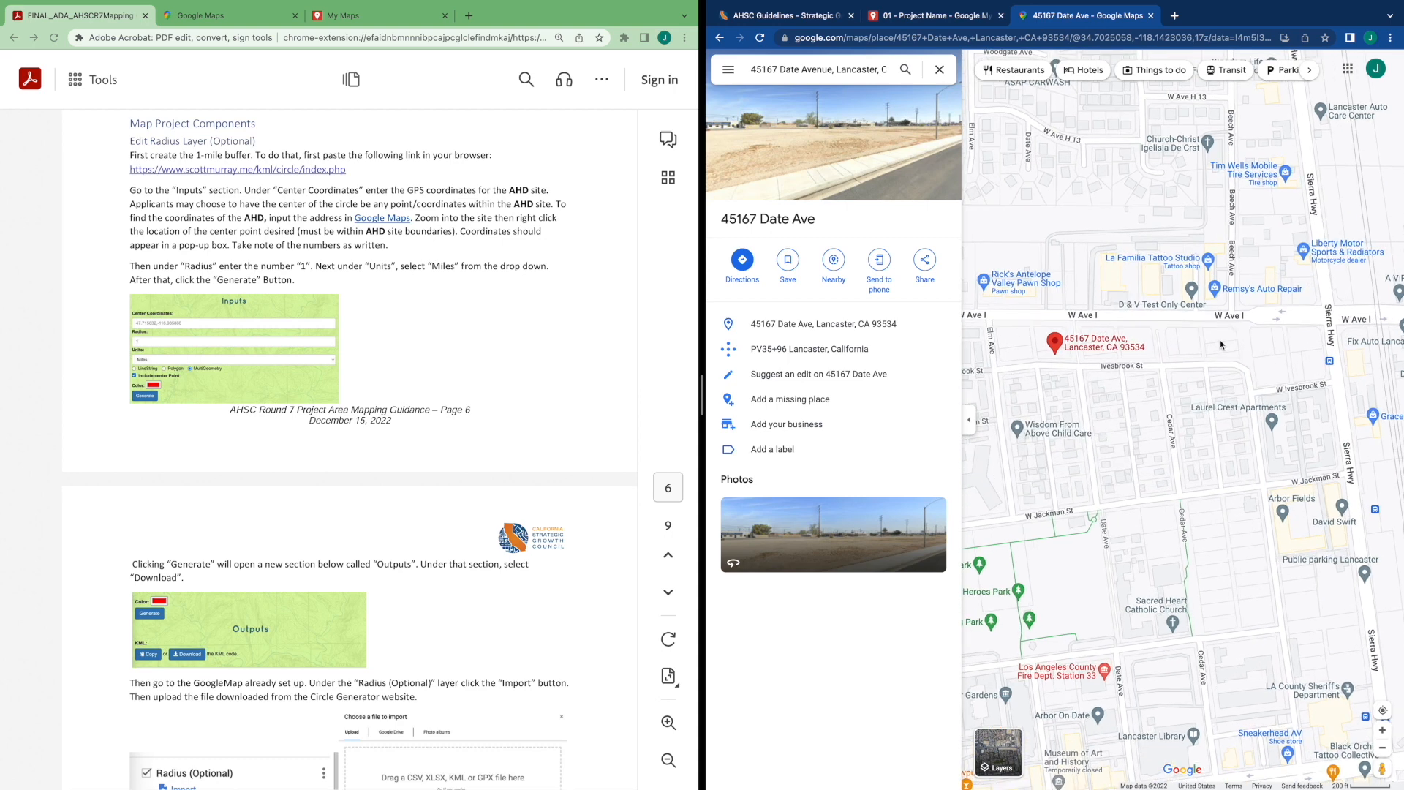
scroll(1221, 344, up, 2)
drag(1227, 330, 1194, 315)
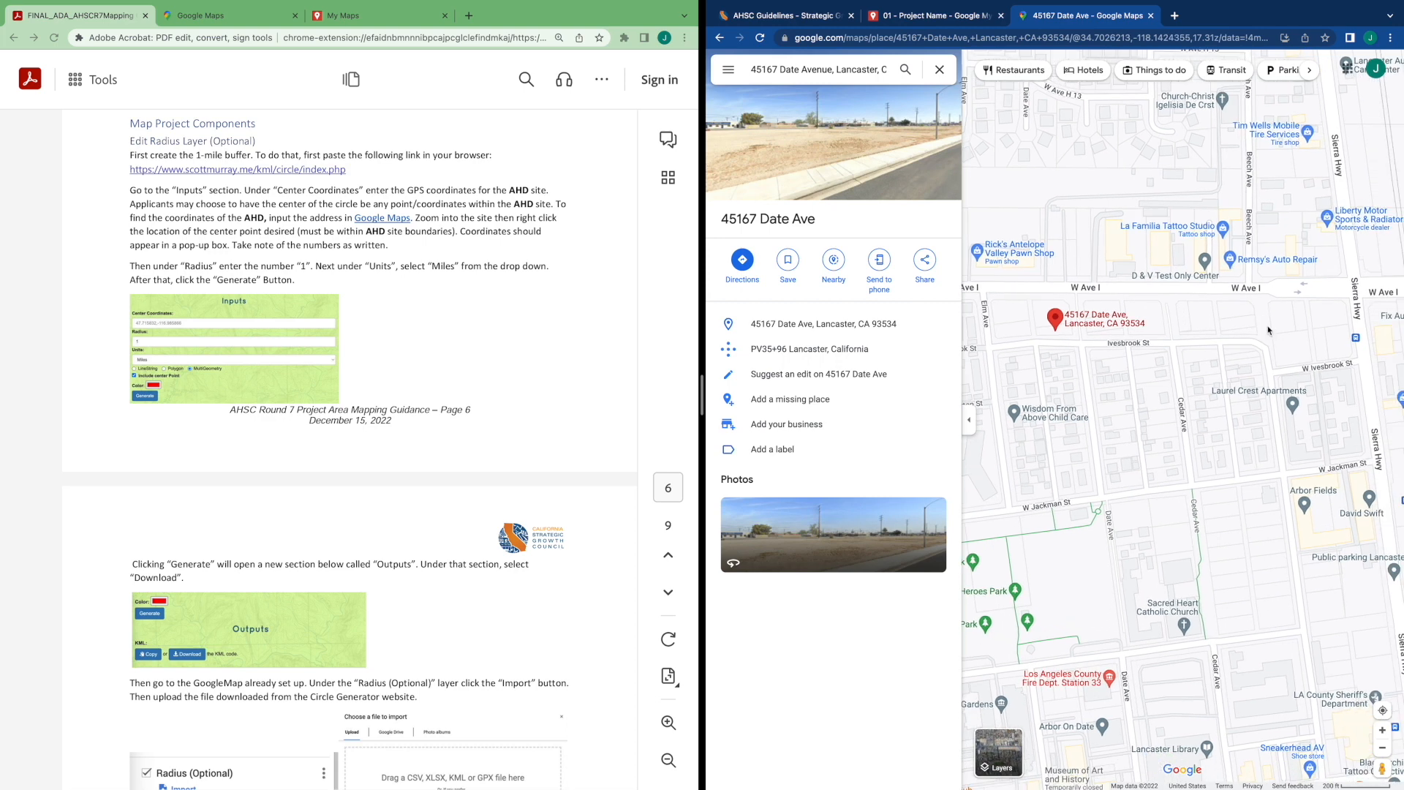
click(1169, 319)
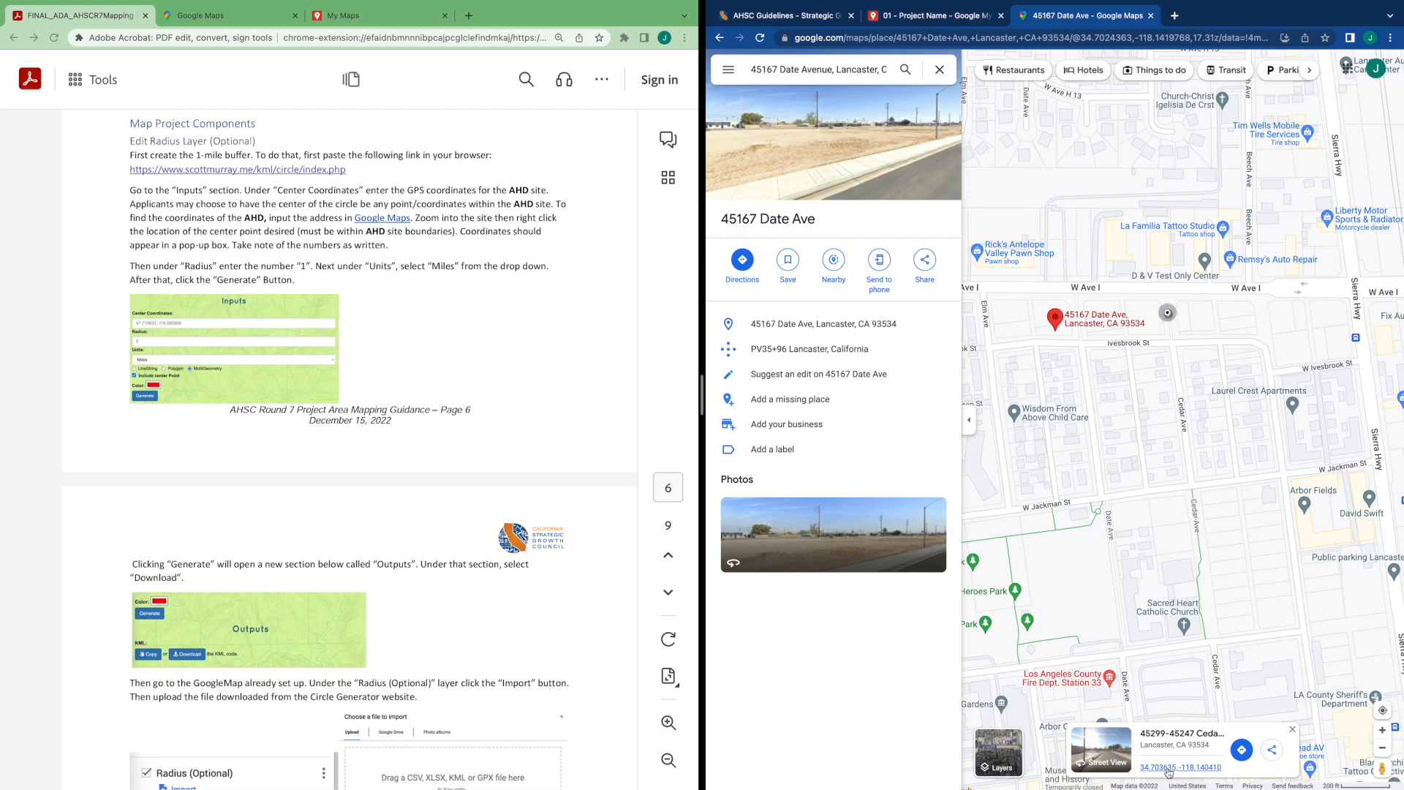
click(1169, 767)
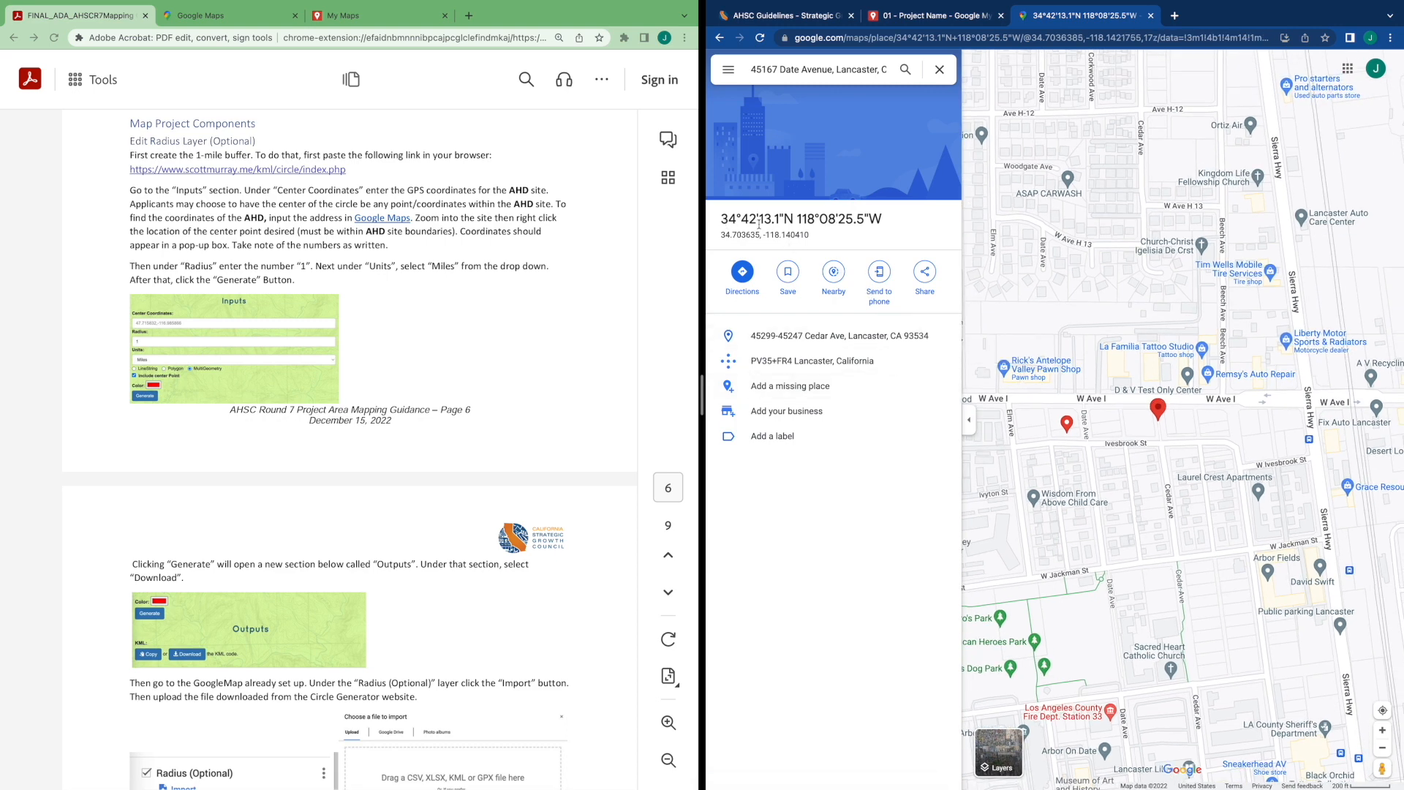
Select and copy the pin's decimal coordinates
drag(720, 234, 806, 235)
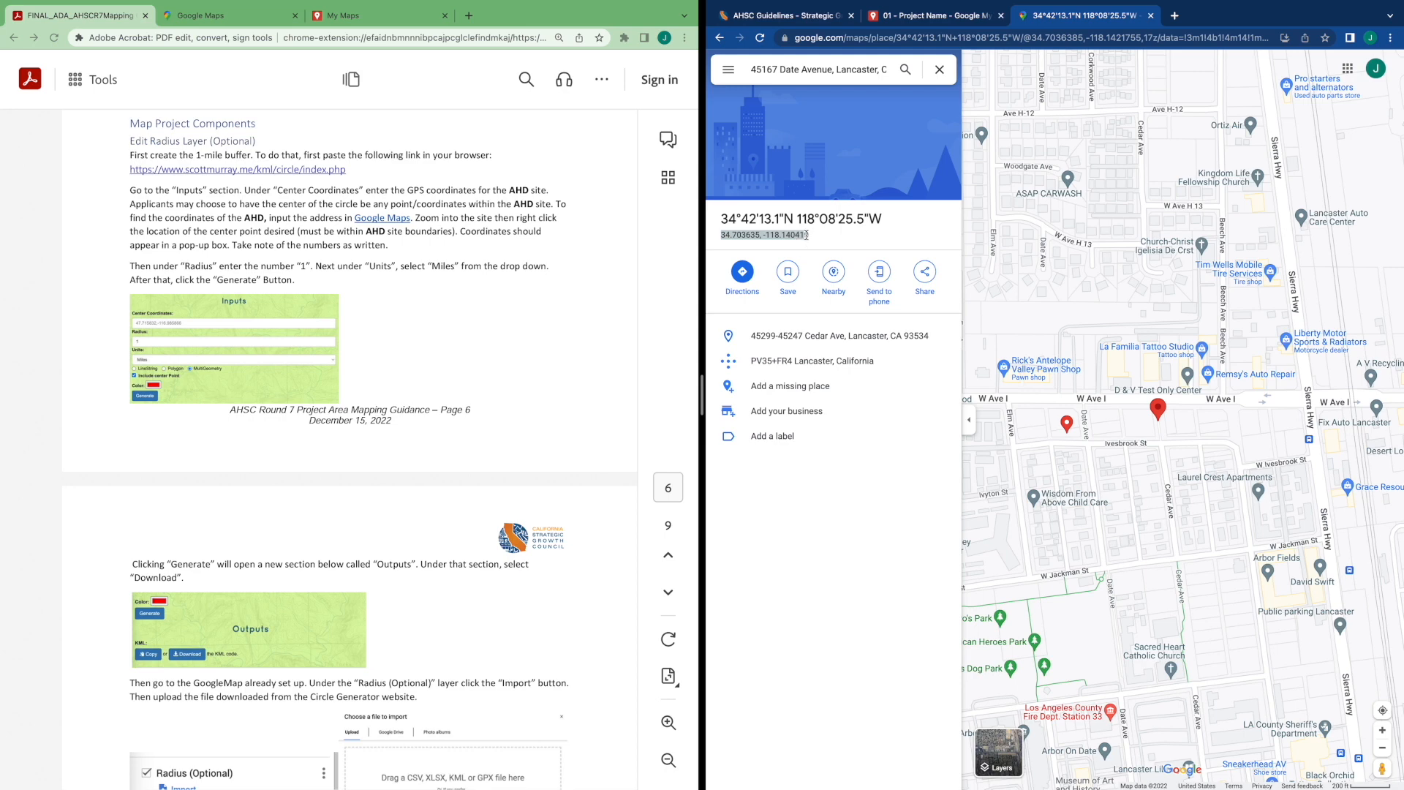
right_click(748, 235)
click(779, 244)
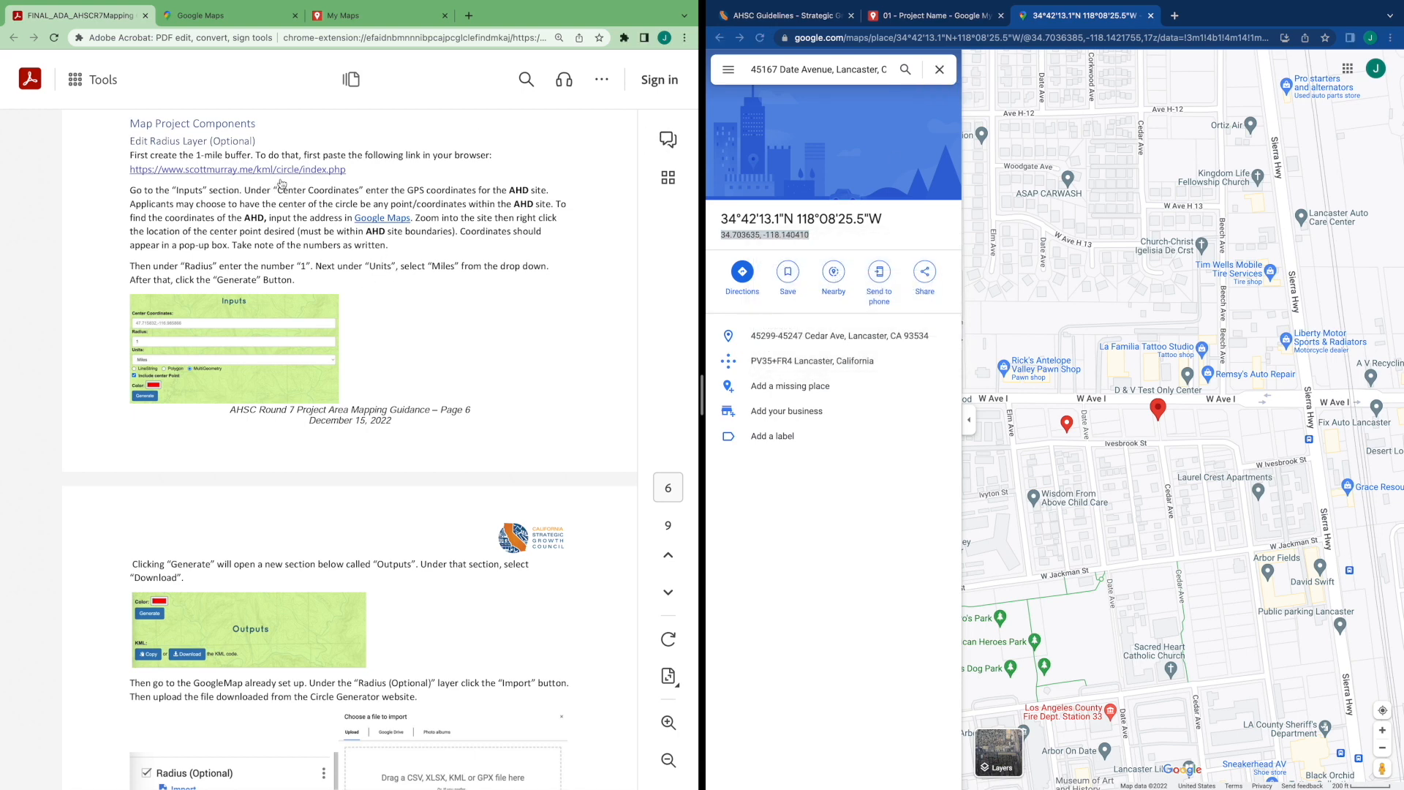
Copy the guide's Circle Generator link and open it in a new tab
click(316, 175)
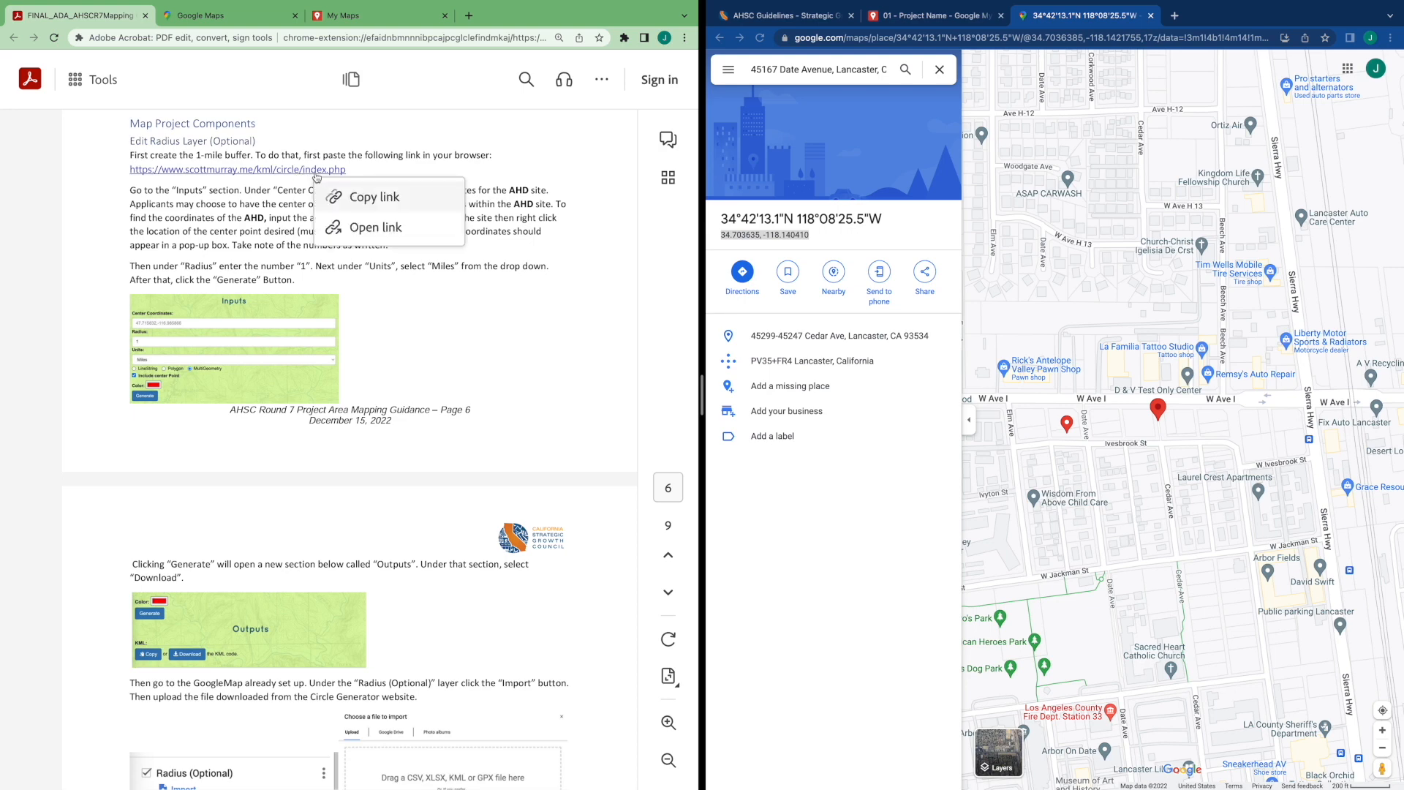
click(350, 196)
click(1208, 162)
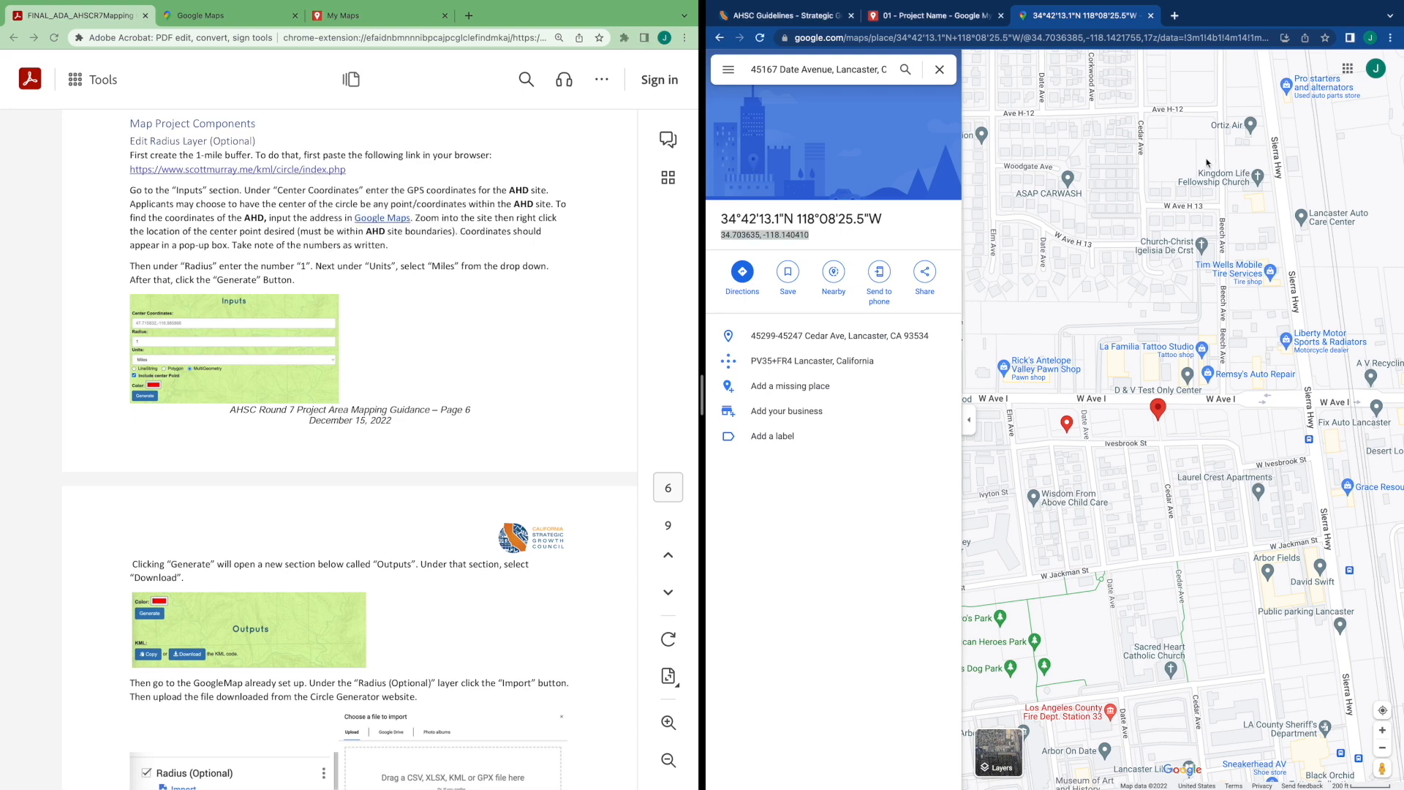
key(ctrl+t)
key(ctrl+v)
key(Return)
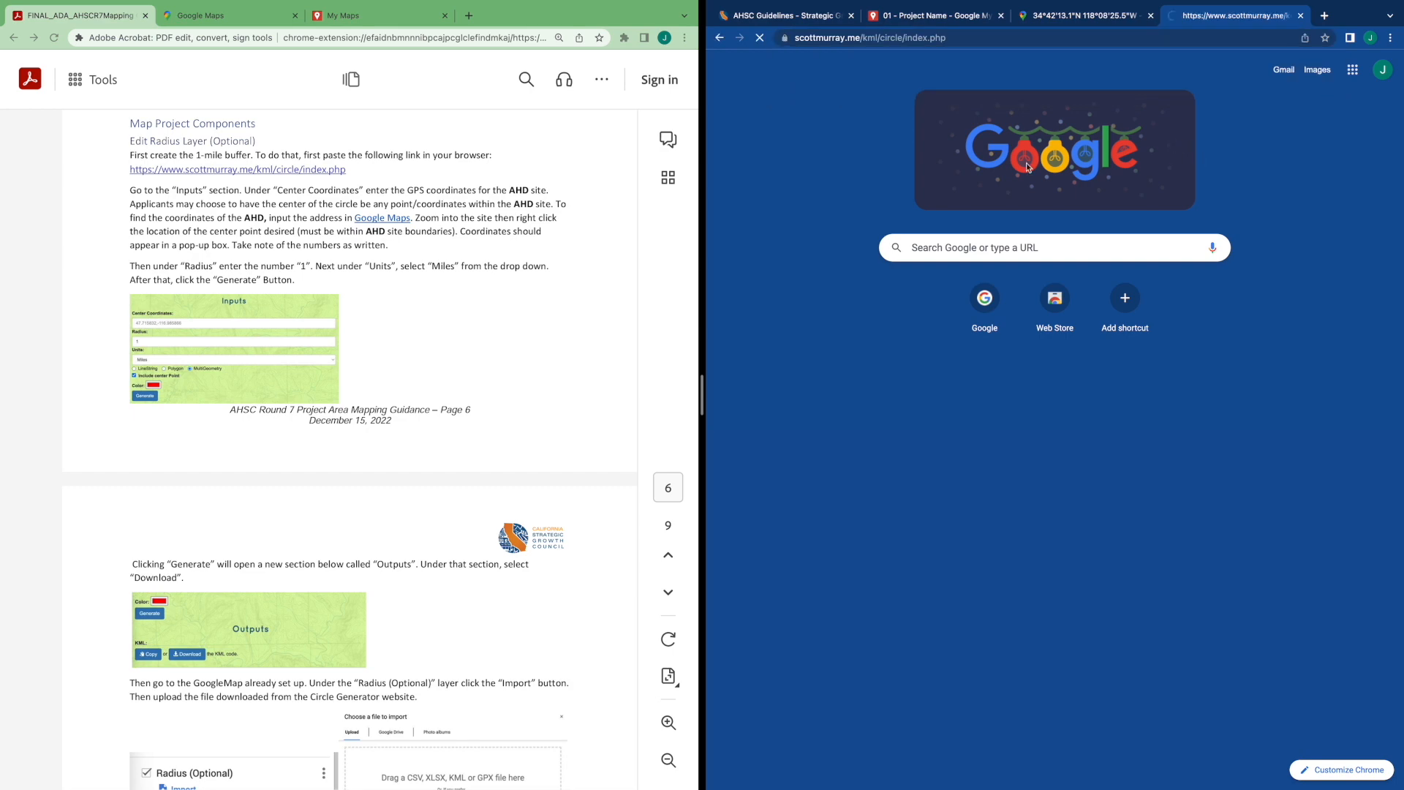
scroll(952, 211, down, 3)
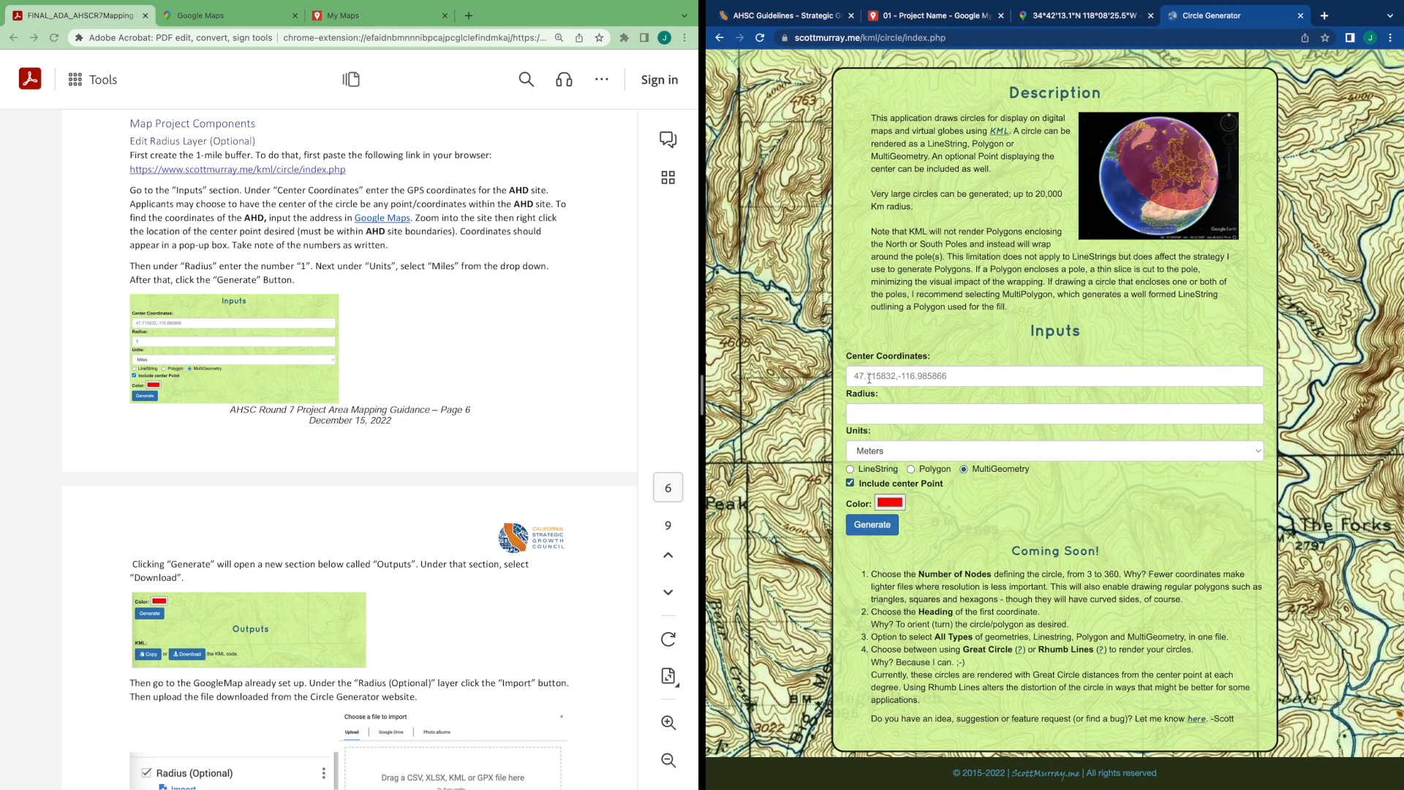
Copy the pin's decimal coordinates and paste them into the Circle Generator's Center Coordinates field
click(1055, 15)
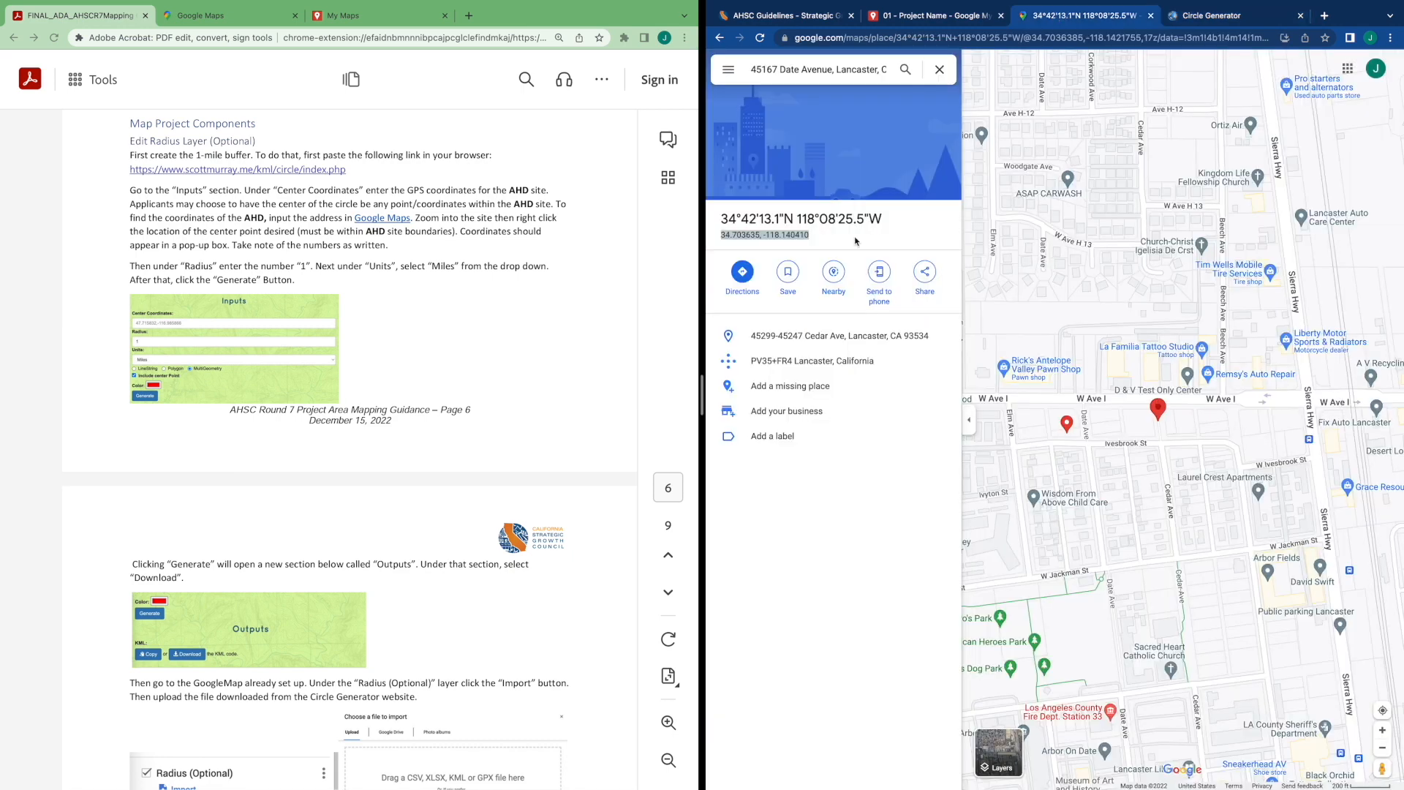
right_click(787, 240)
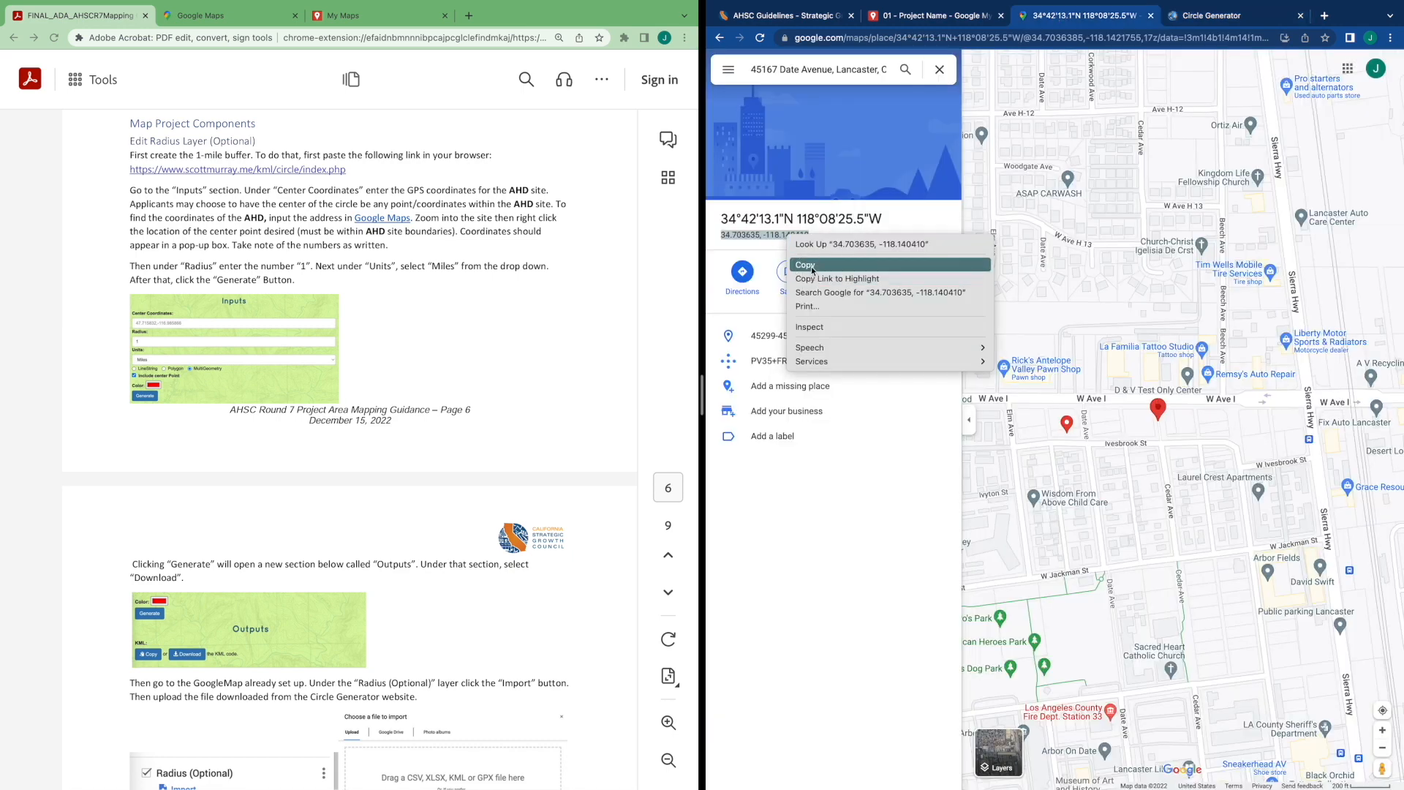
click(812, 269)
click(1231, 18)
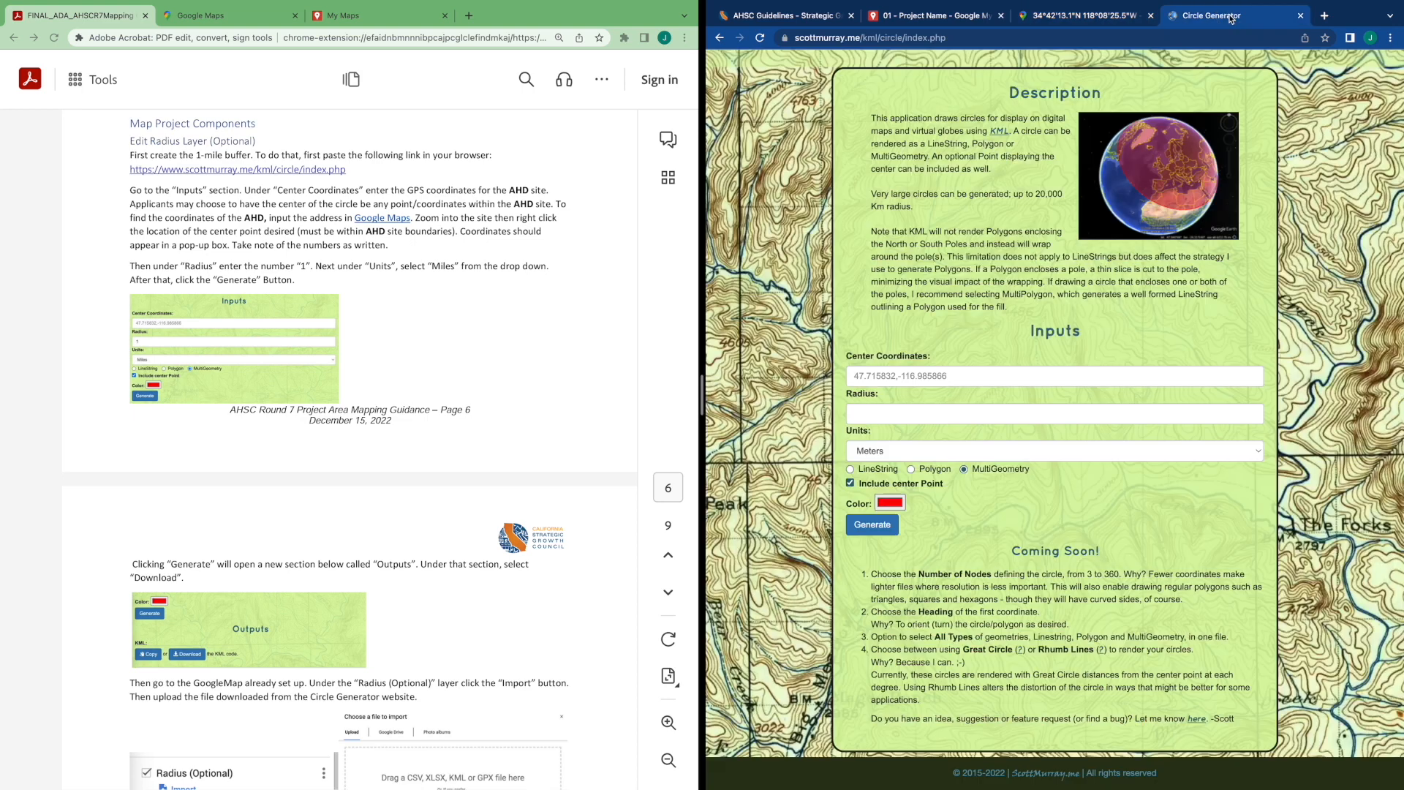
click(948, 374)
key(super+v)
Set the radius to 1 with units Miles and generate the circle
click(947, 411)
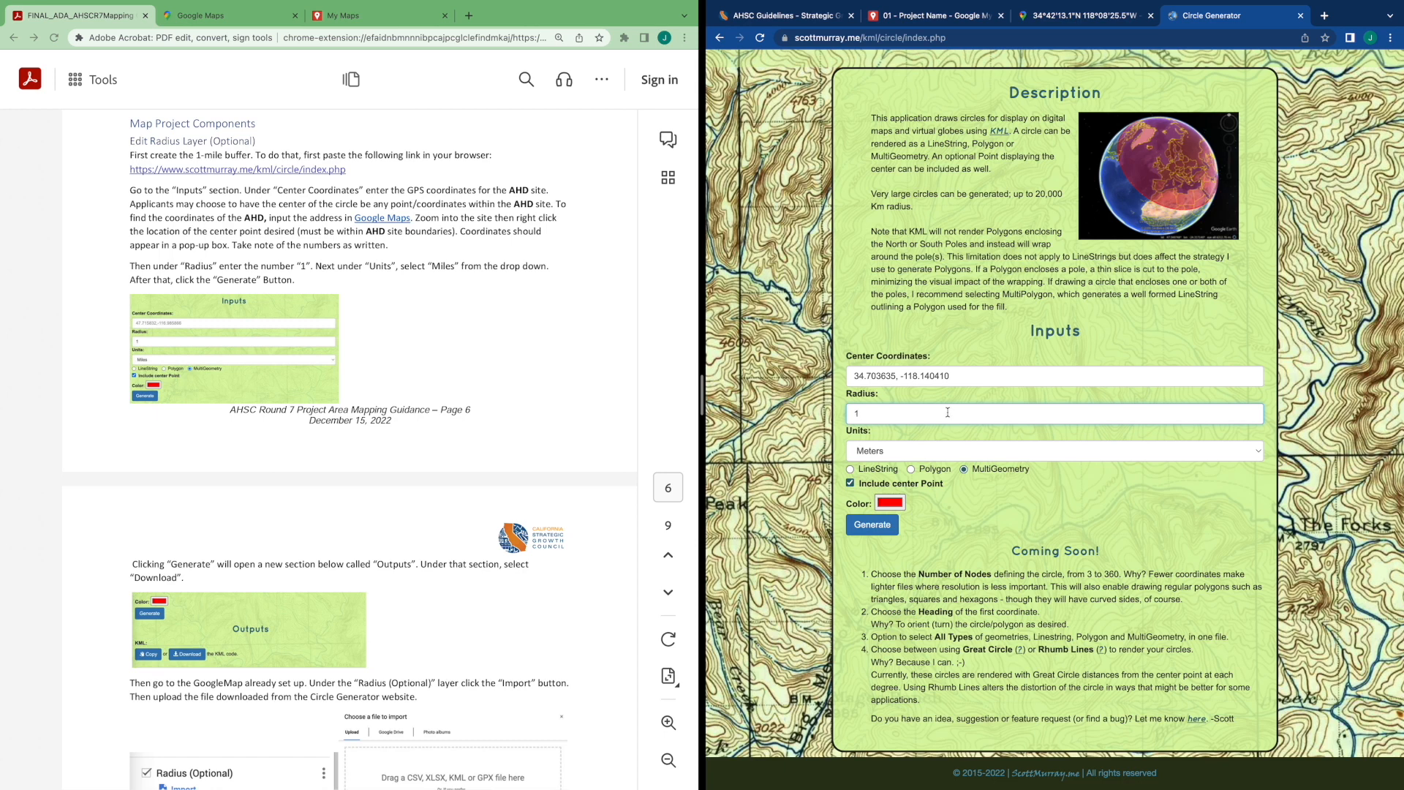
click(932, 446)
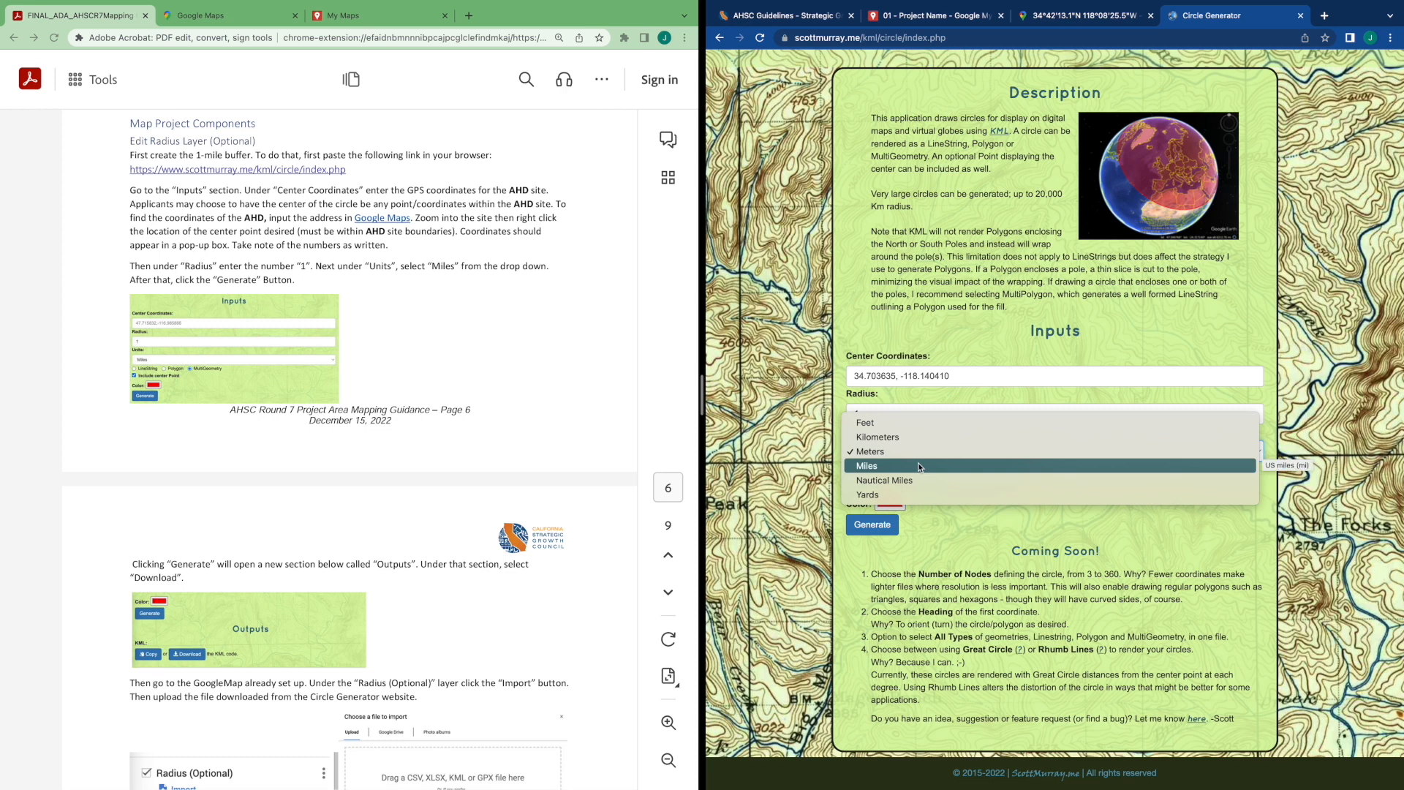
click(918, 466)
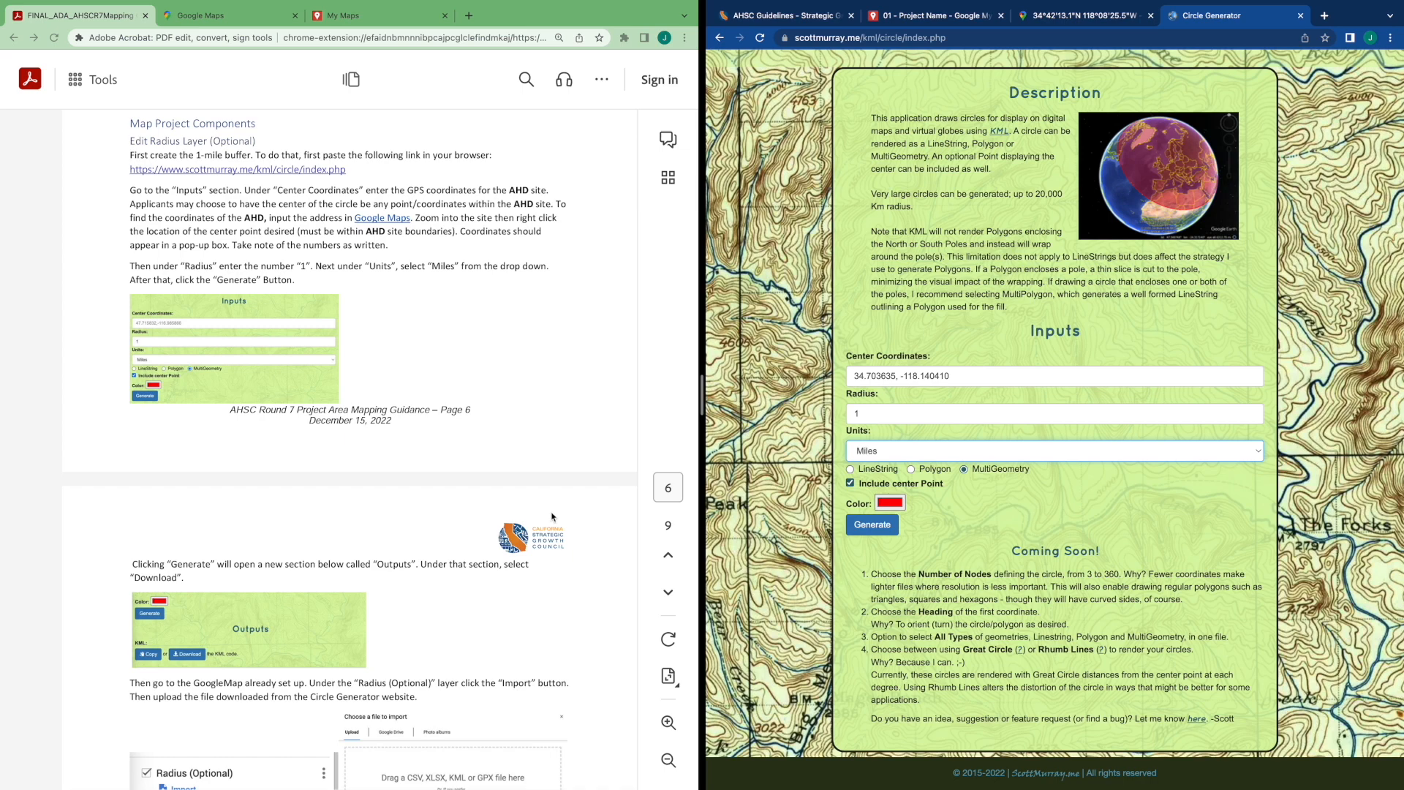
scroll(554, 517, down, 1)
click(878, 527)
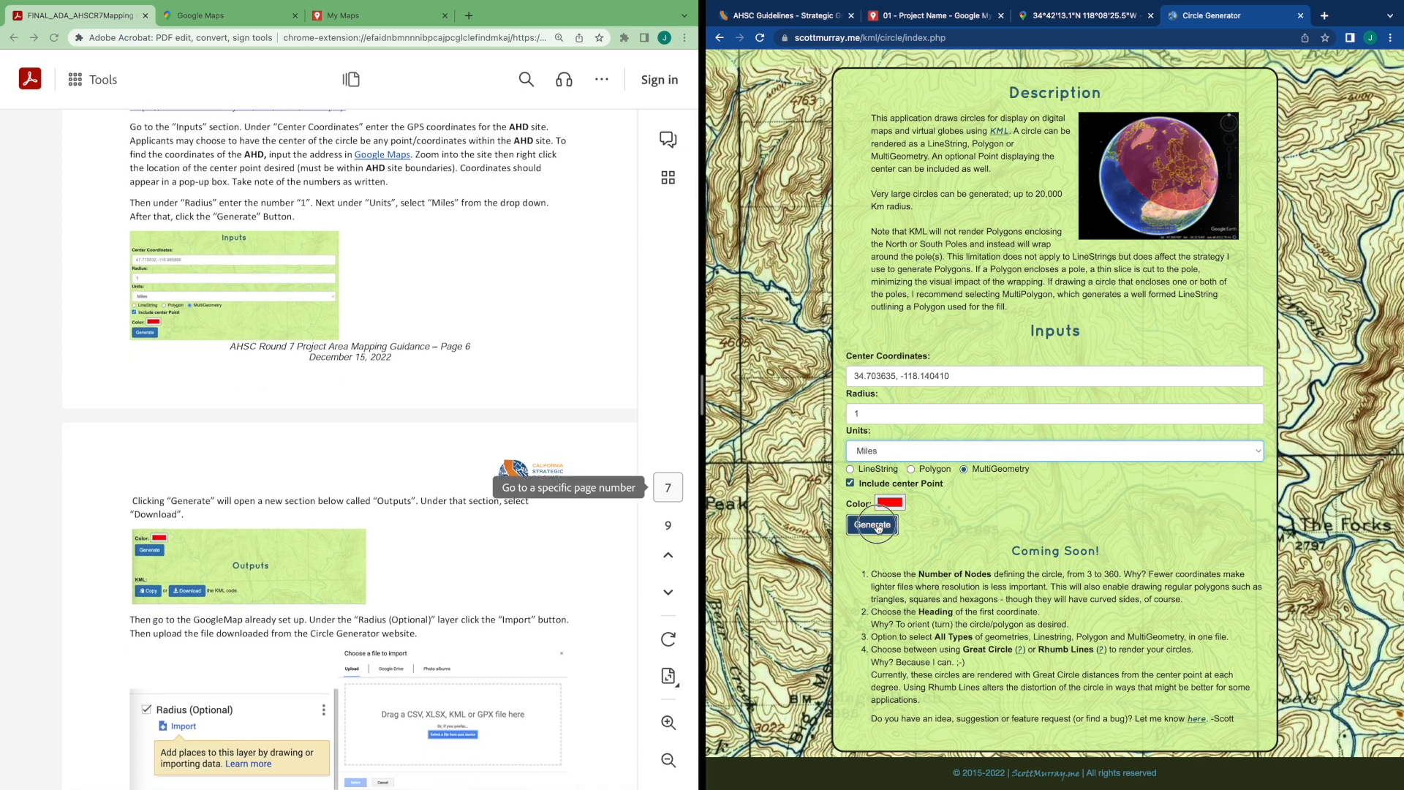
Download the generated circle as a KML file
scroll(914, 526, down, 4)
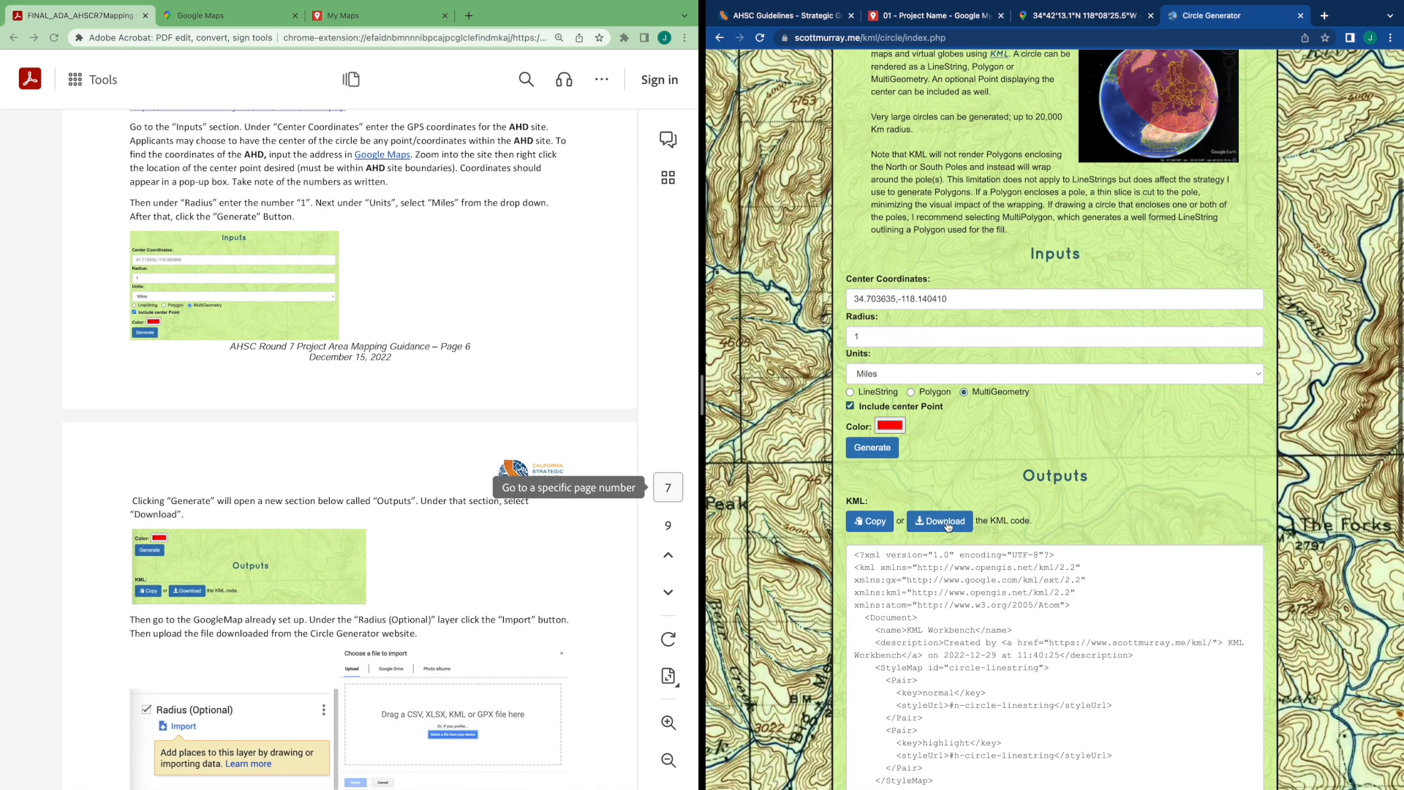
scroll(944, 512, down, 2)
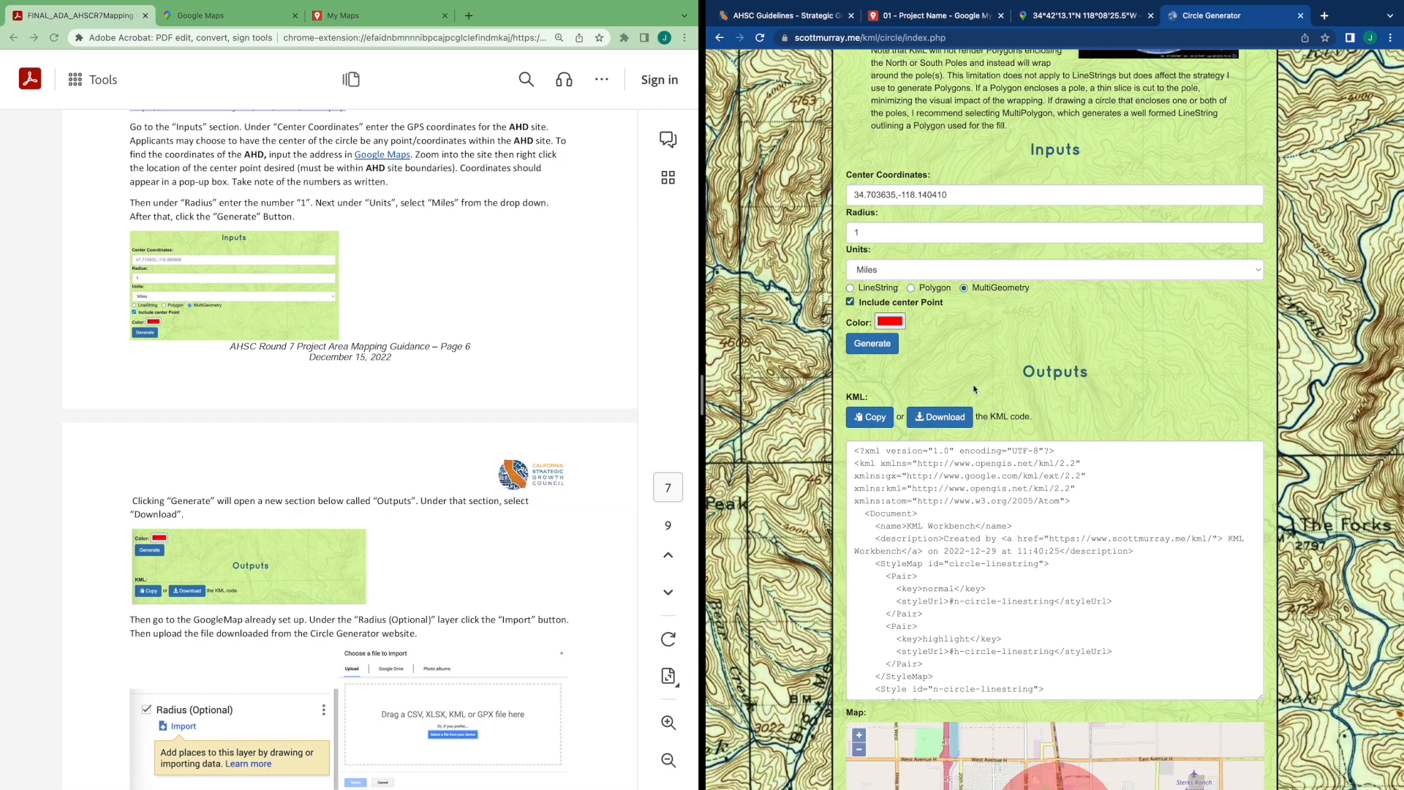
click(946, 418)
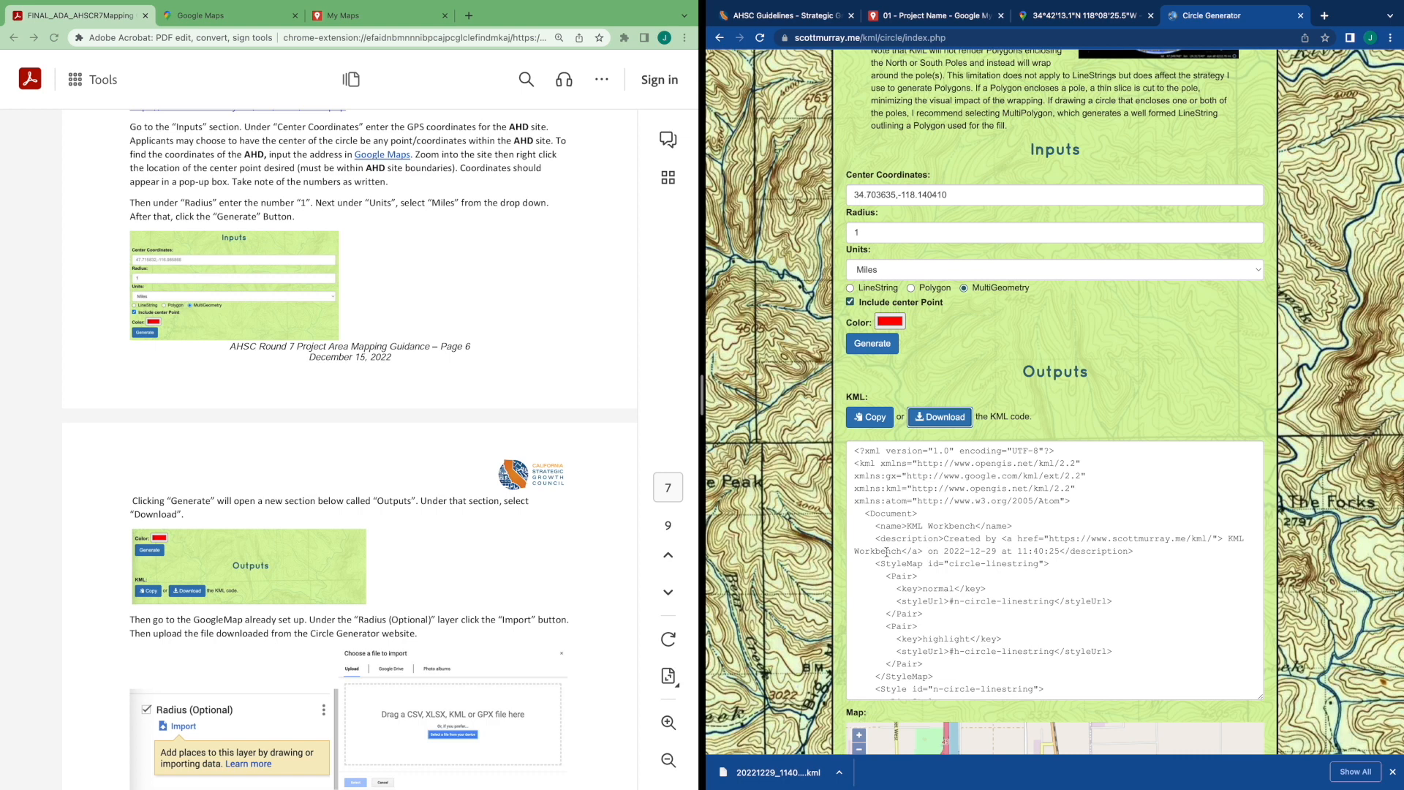
Import the downloaded KML file into the Radius (Optional) layer of the 01 - Project Name map
click(958, 21)
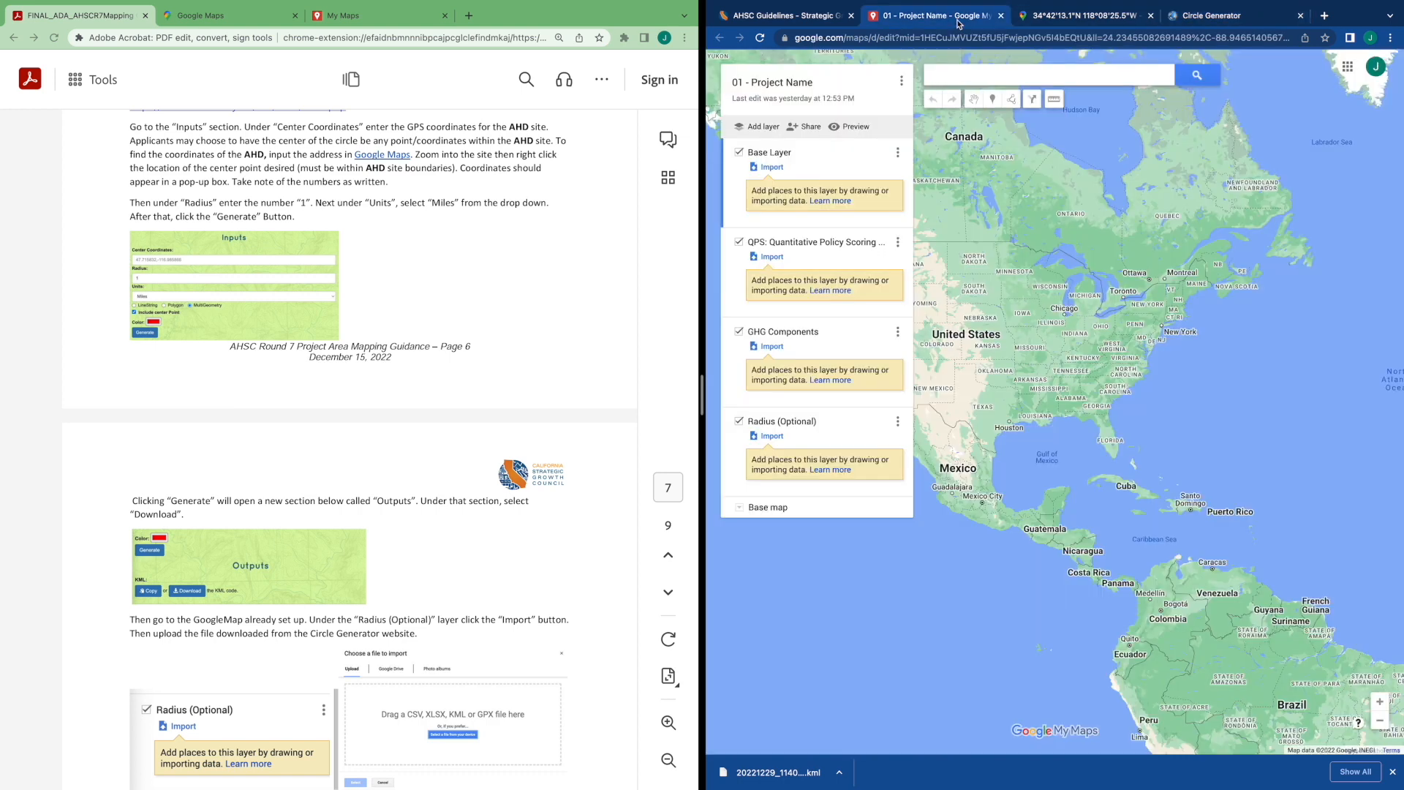
scroll(491, 532, down, 3)
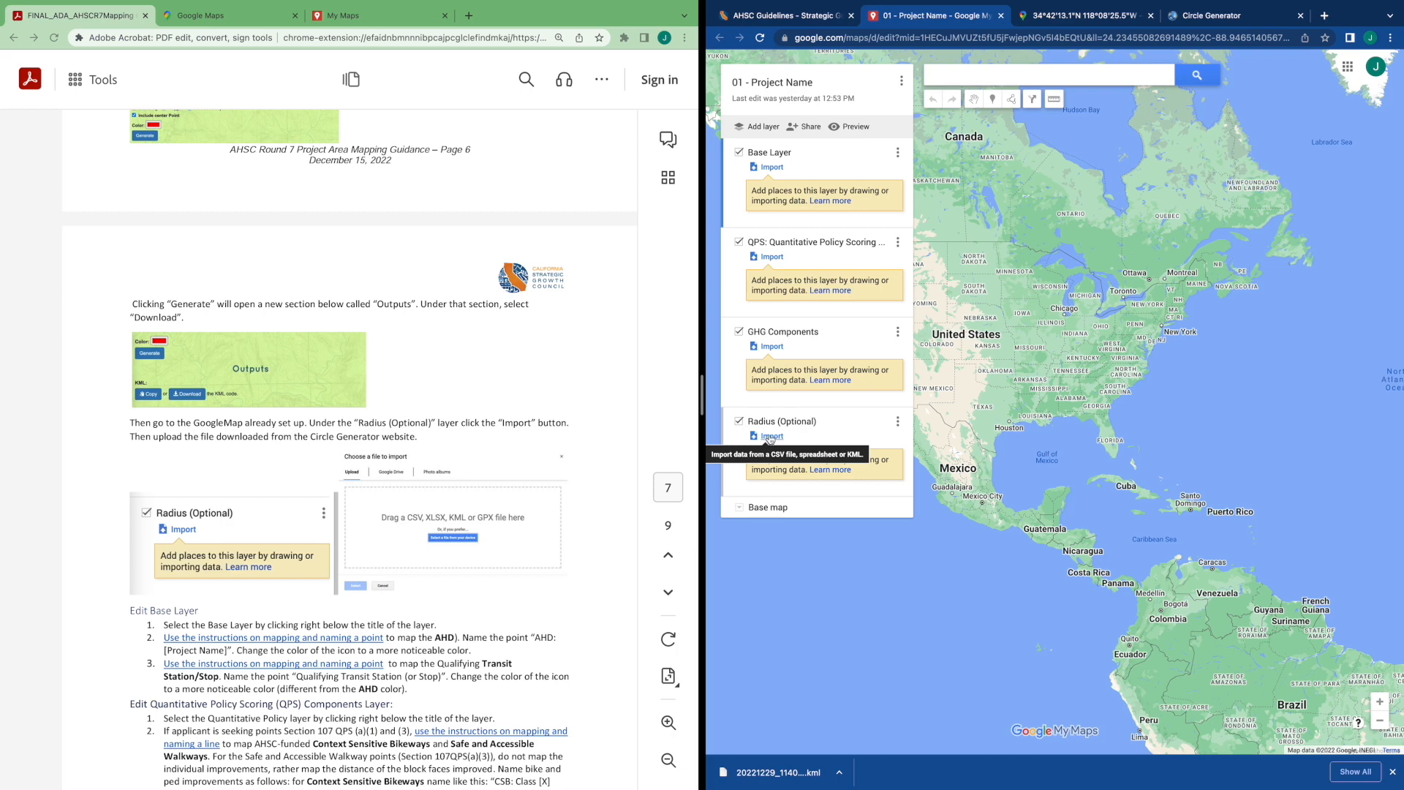
click(771, 438)
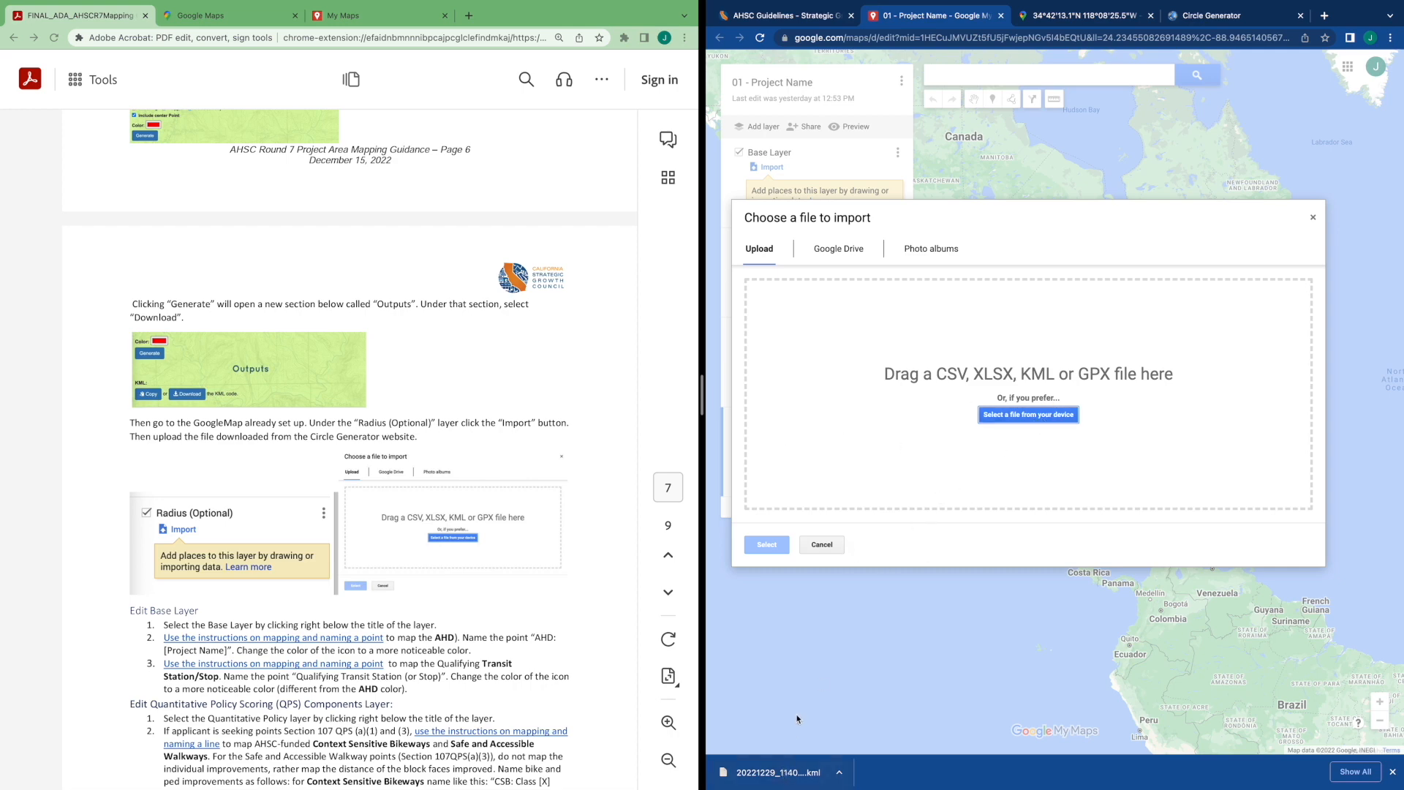
drag(780, 773, 885, 454)
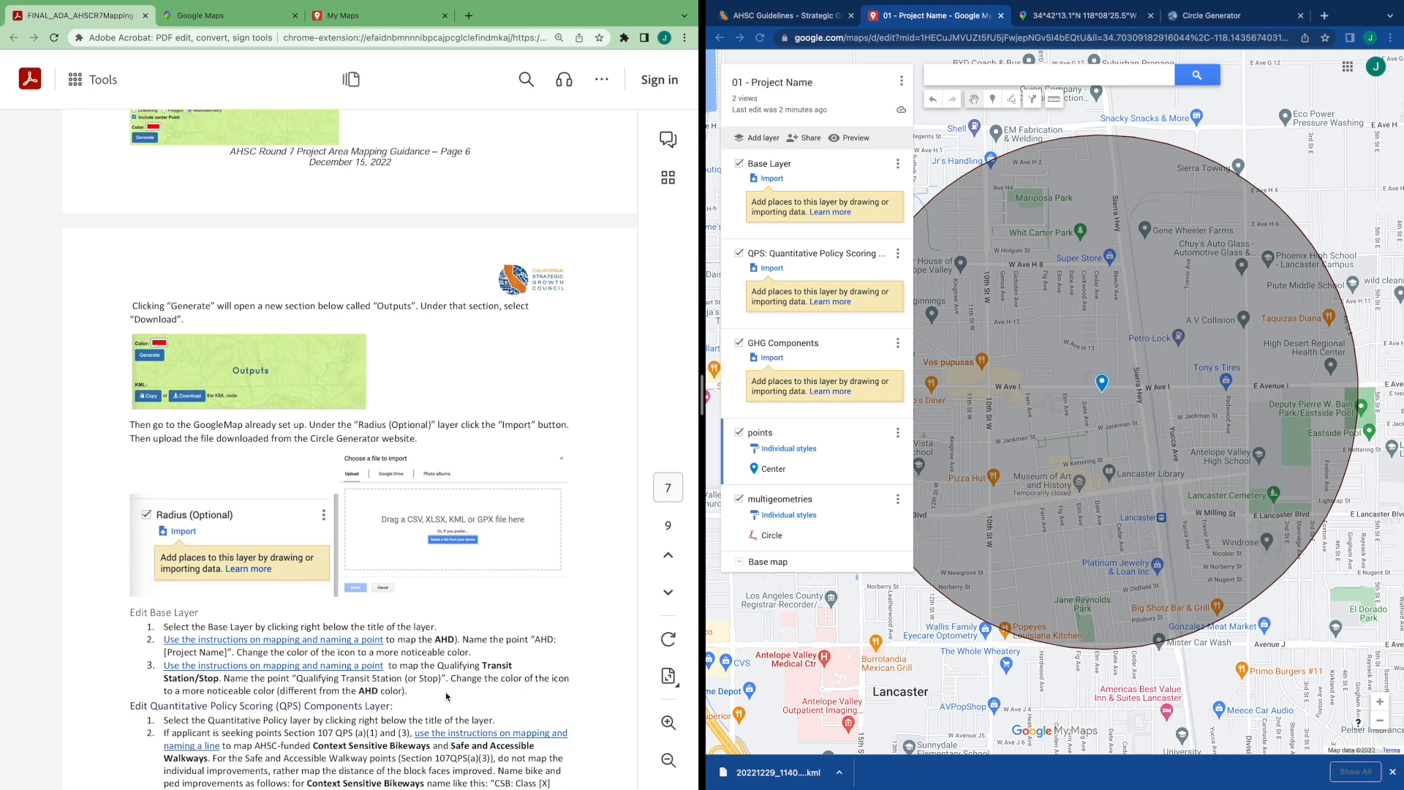
Hide the imported points and multigeometries layers
scroll(446, 697, down, 3)
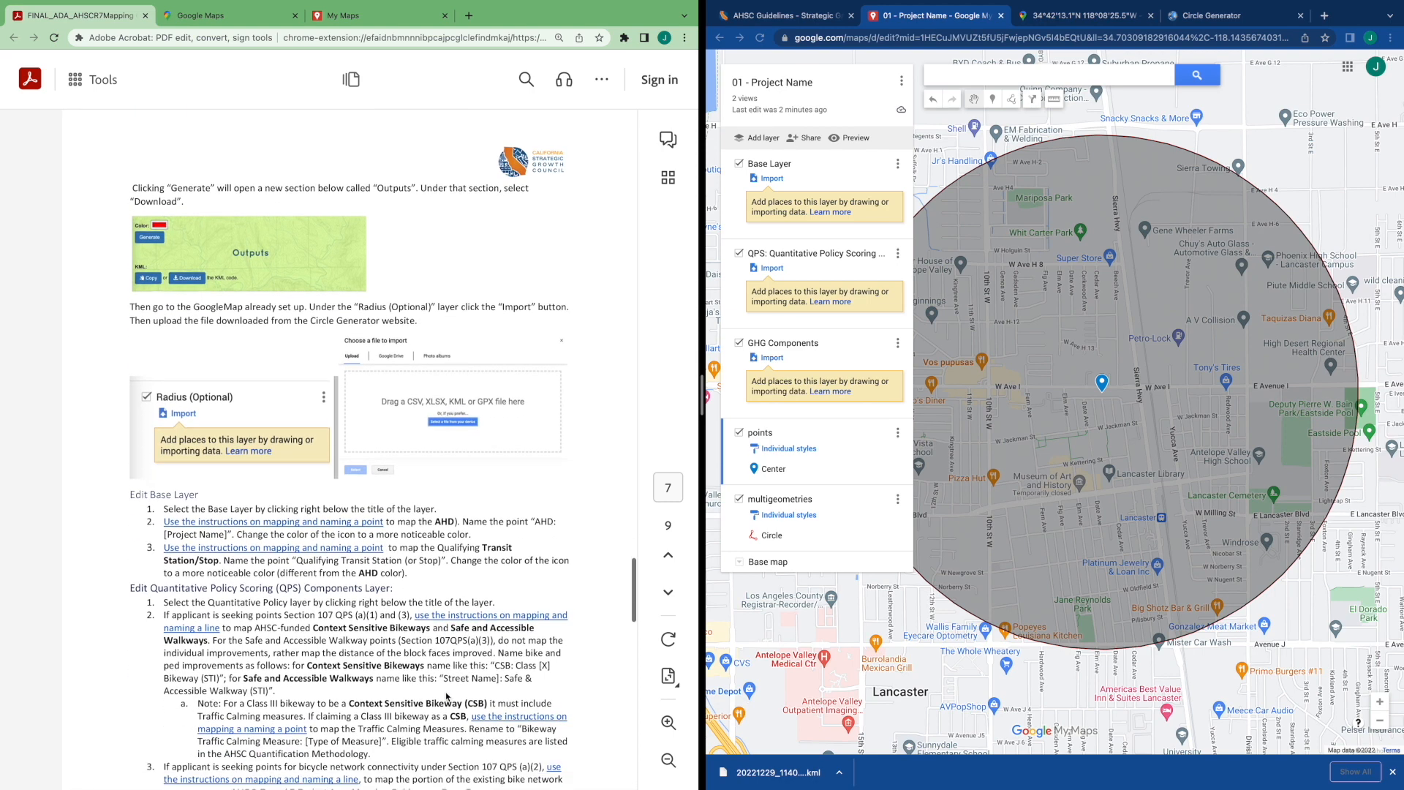
scroll(446, 697, down, 6)
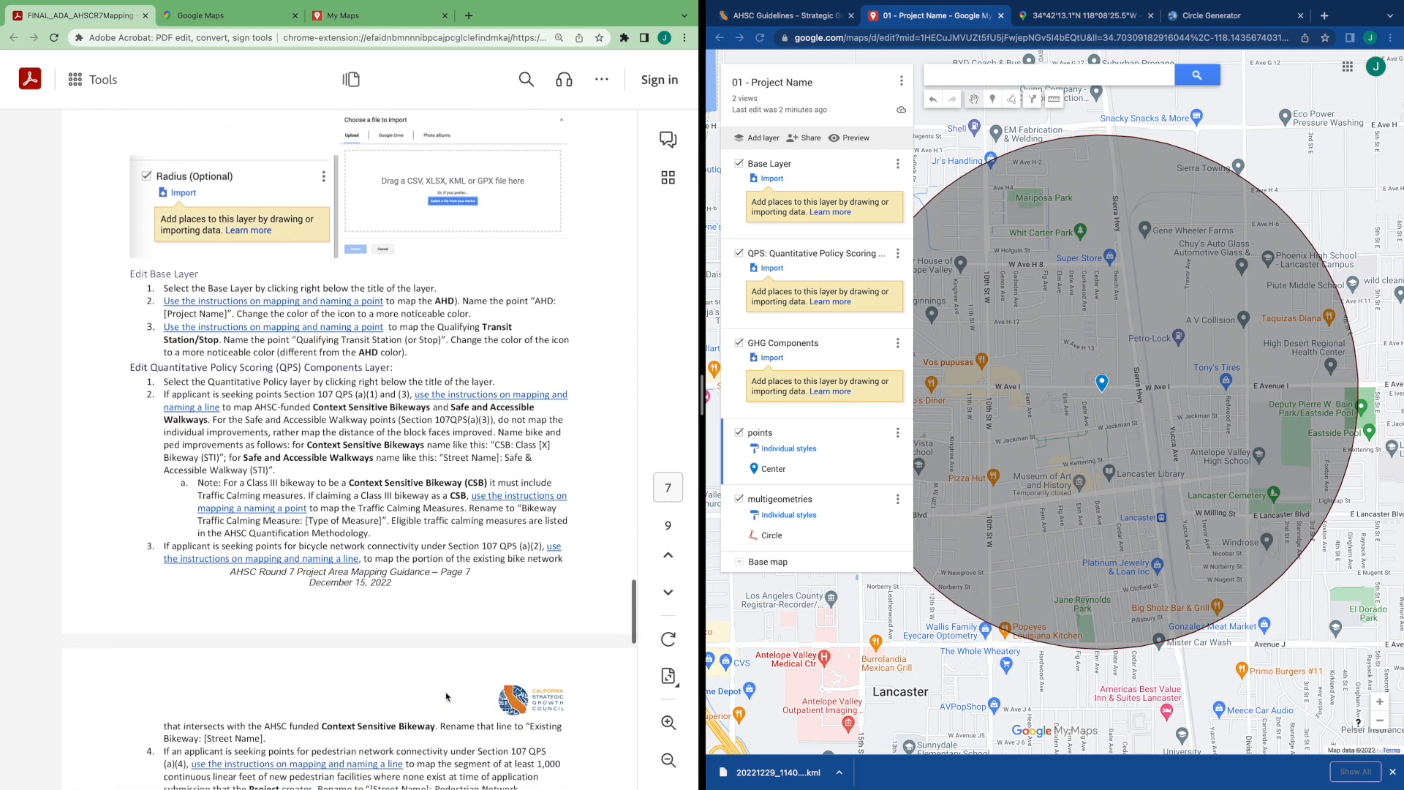
scroll(447, 697, down, 1)
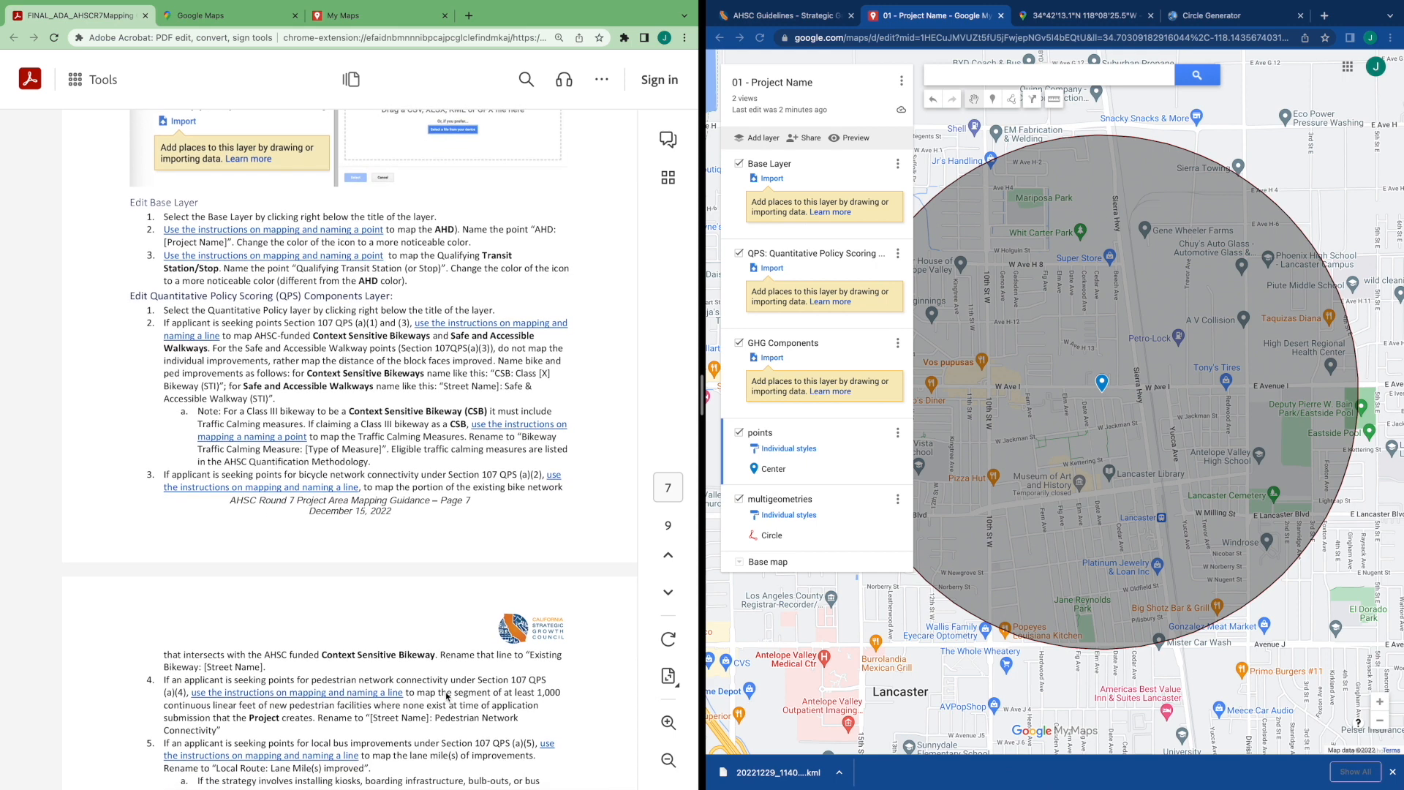
drag(867, 691, 820, 700)
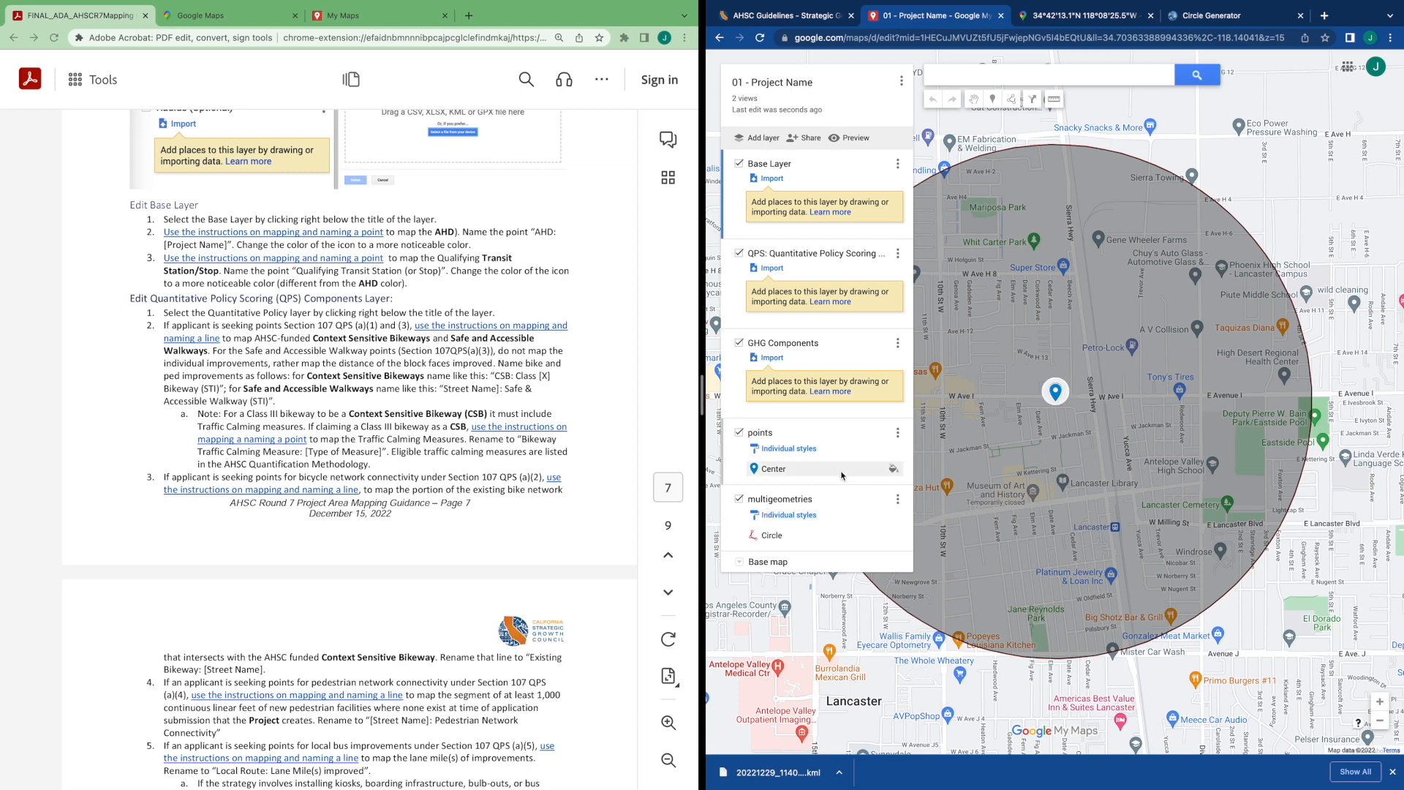
click(739, 434)
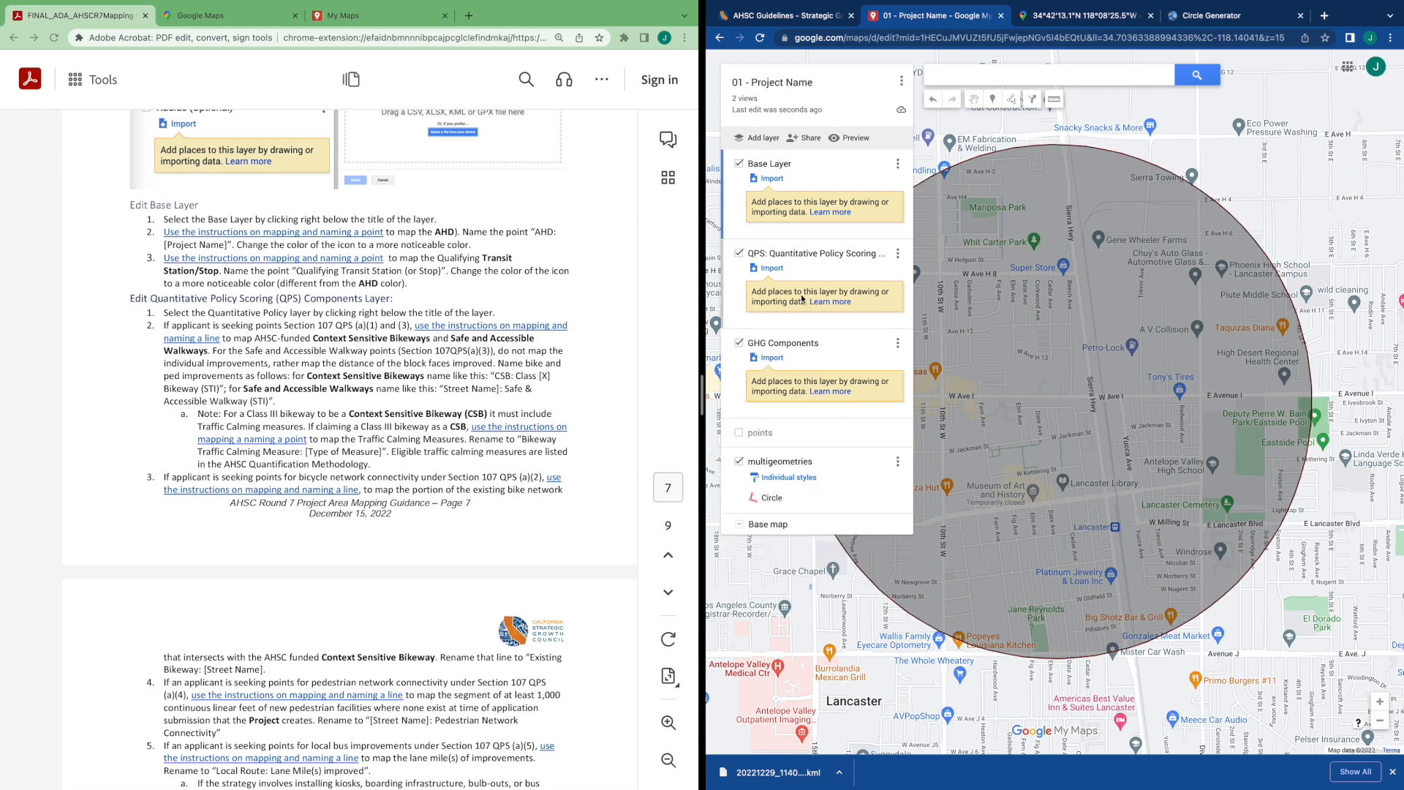
click(740, 462)
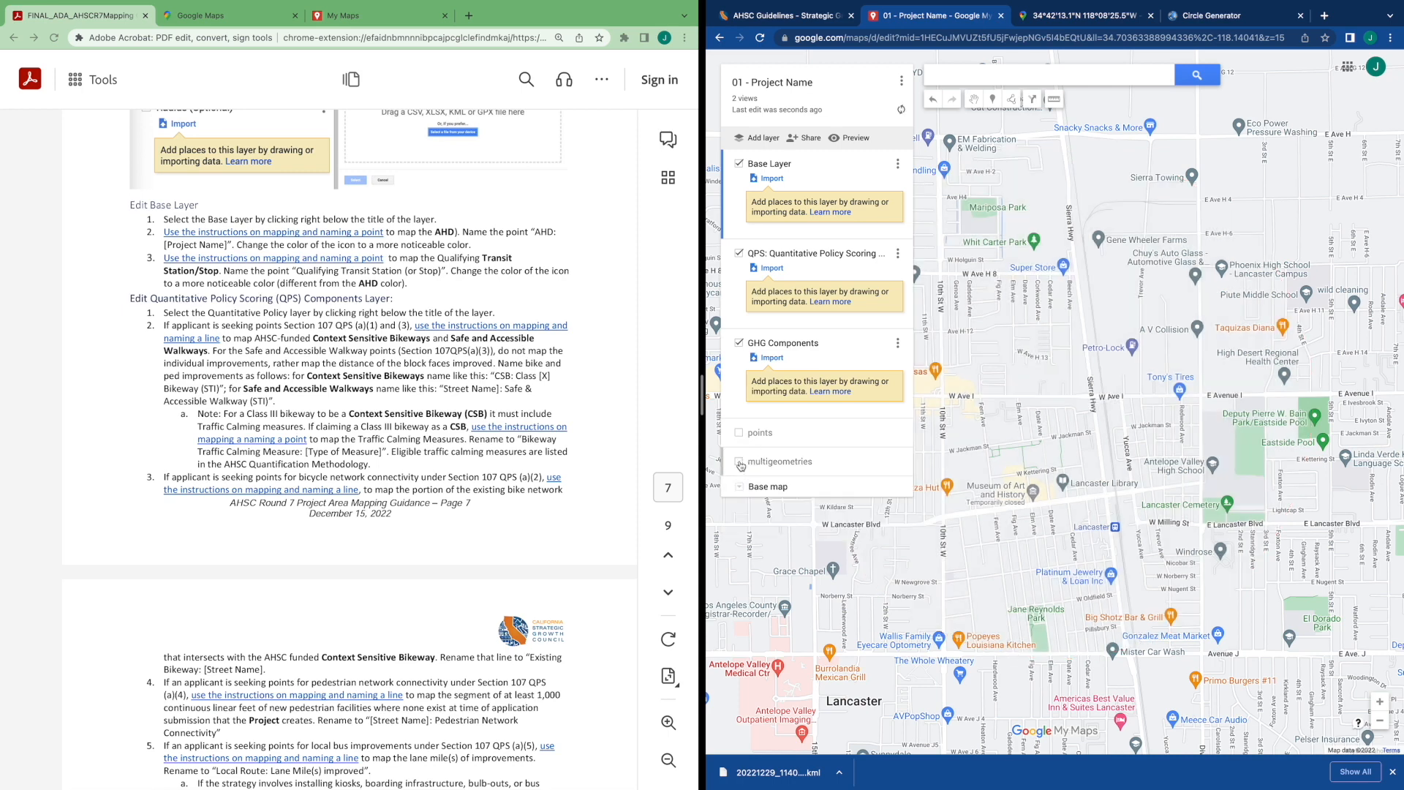
click(740, 462)
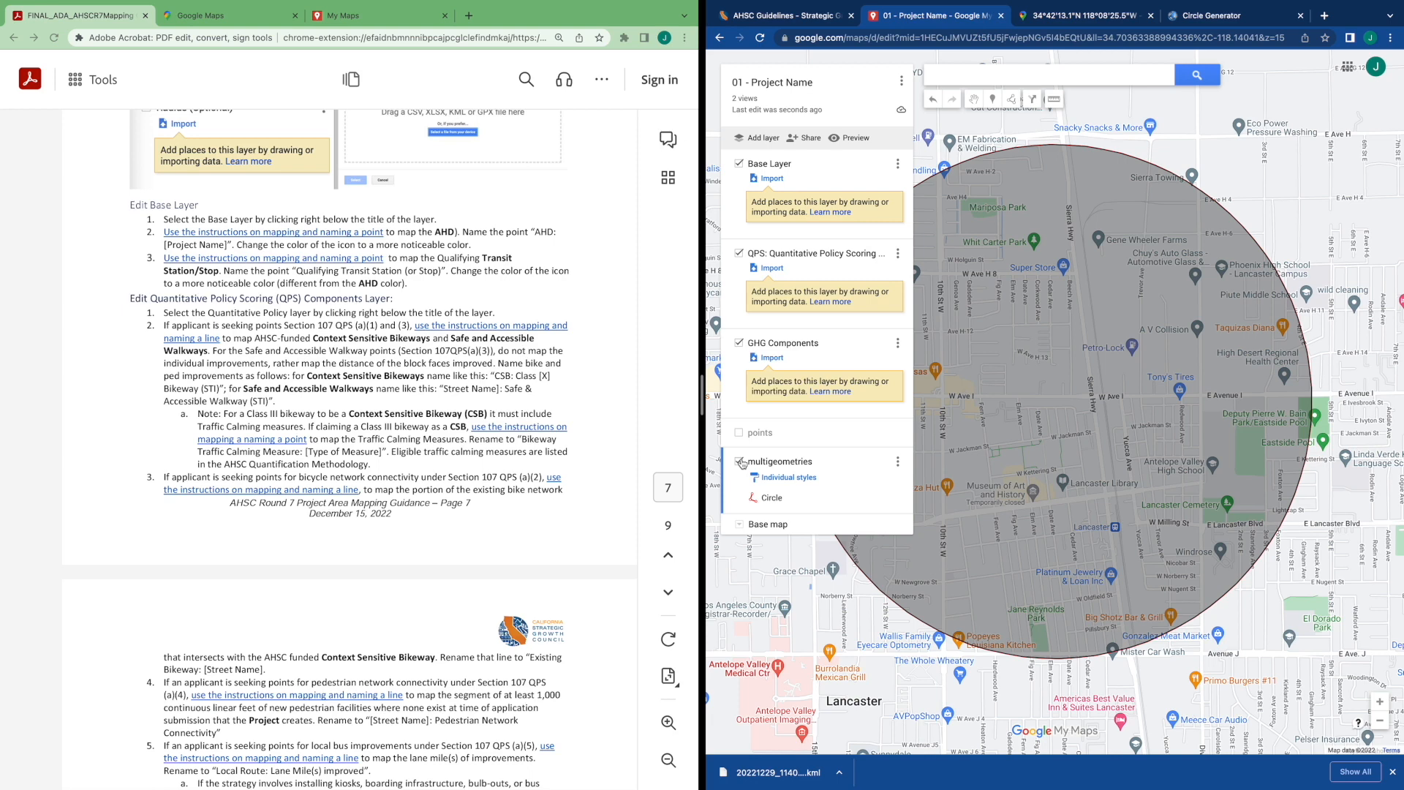
click(739, 461)
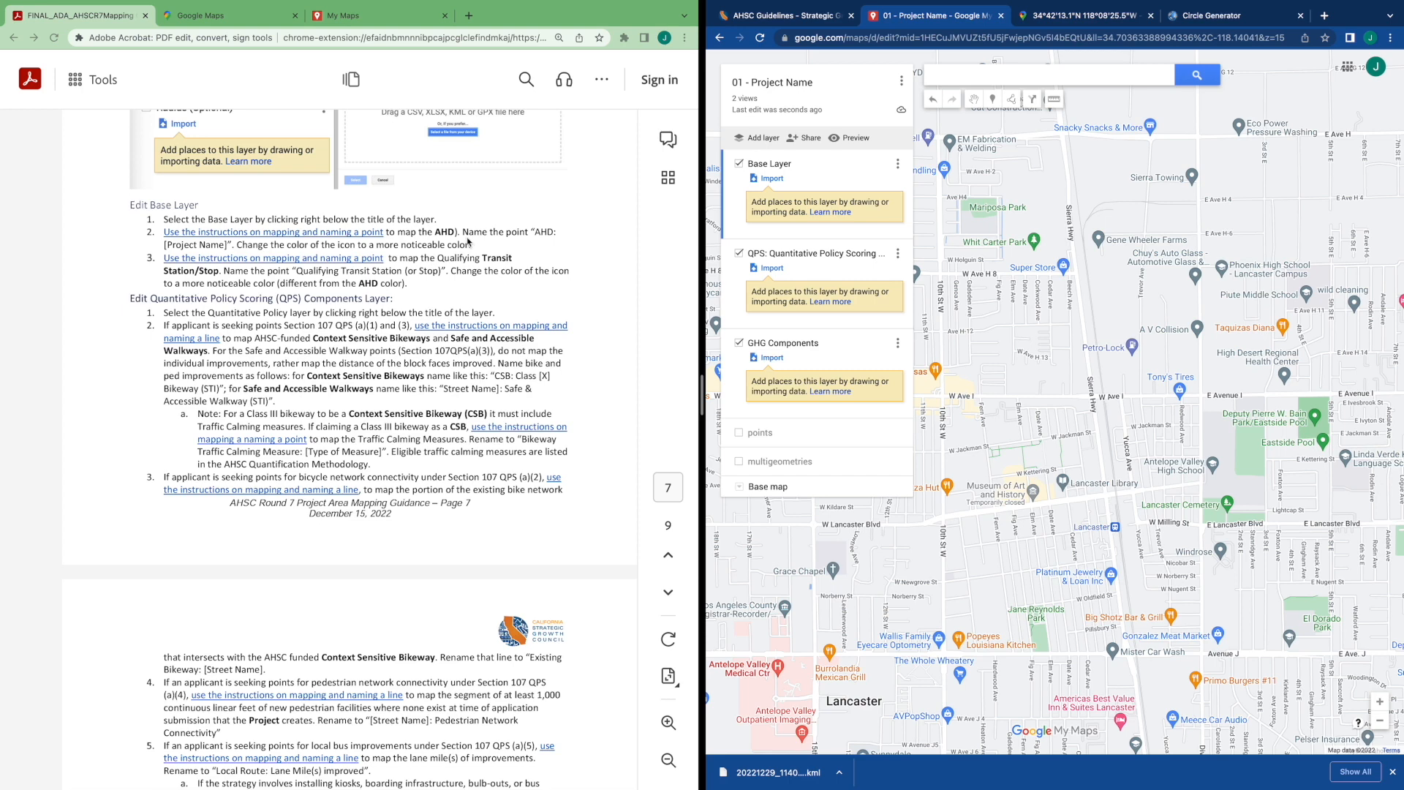
Search the map for the copied site coordinates and open the result's marker
click(958, 76)
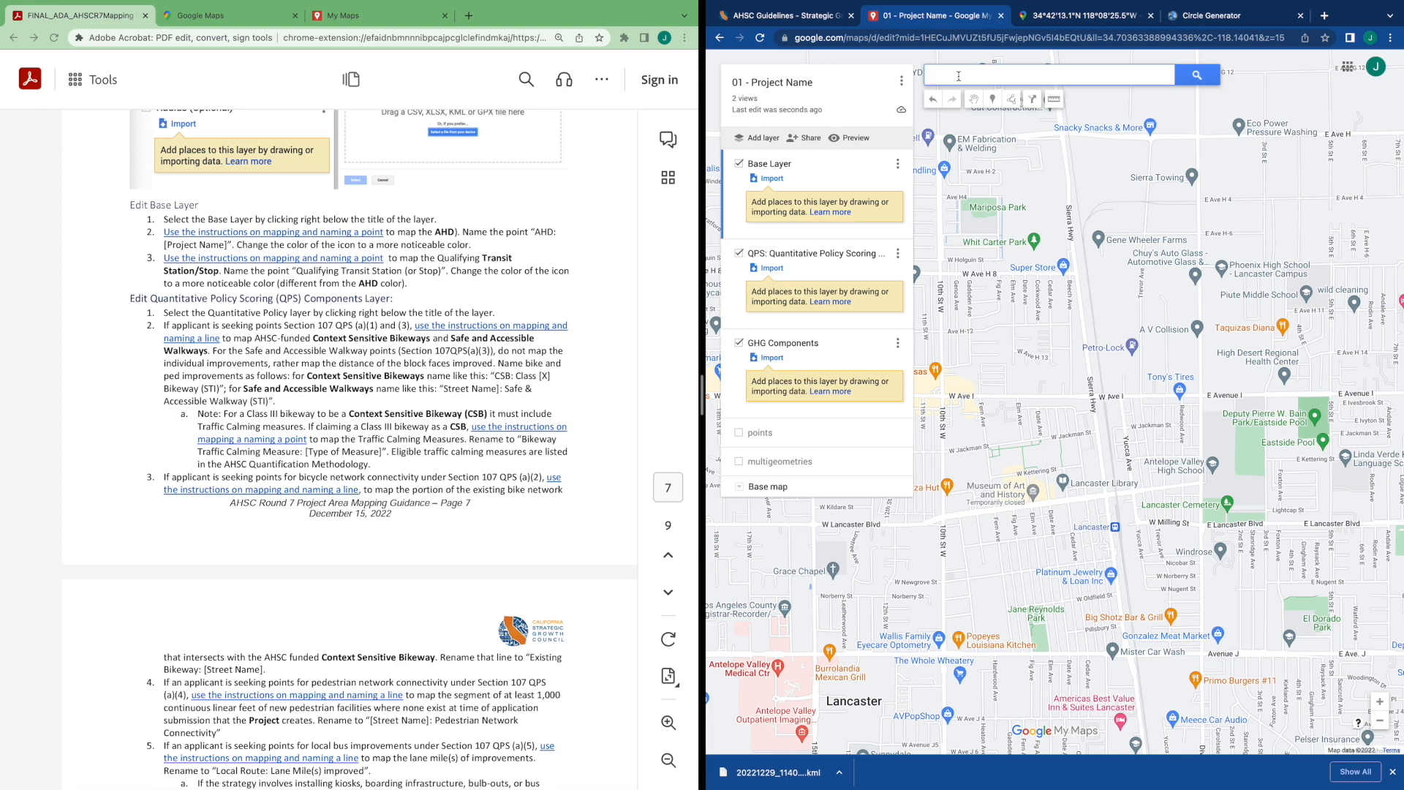
text(34.703635, -118.140410)
click(1196, 76)
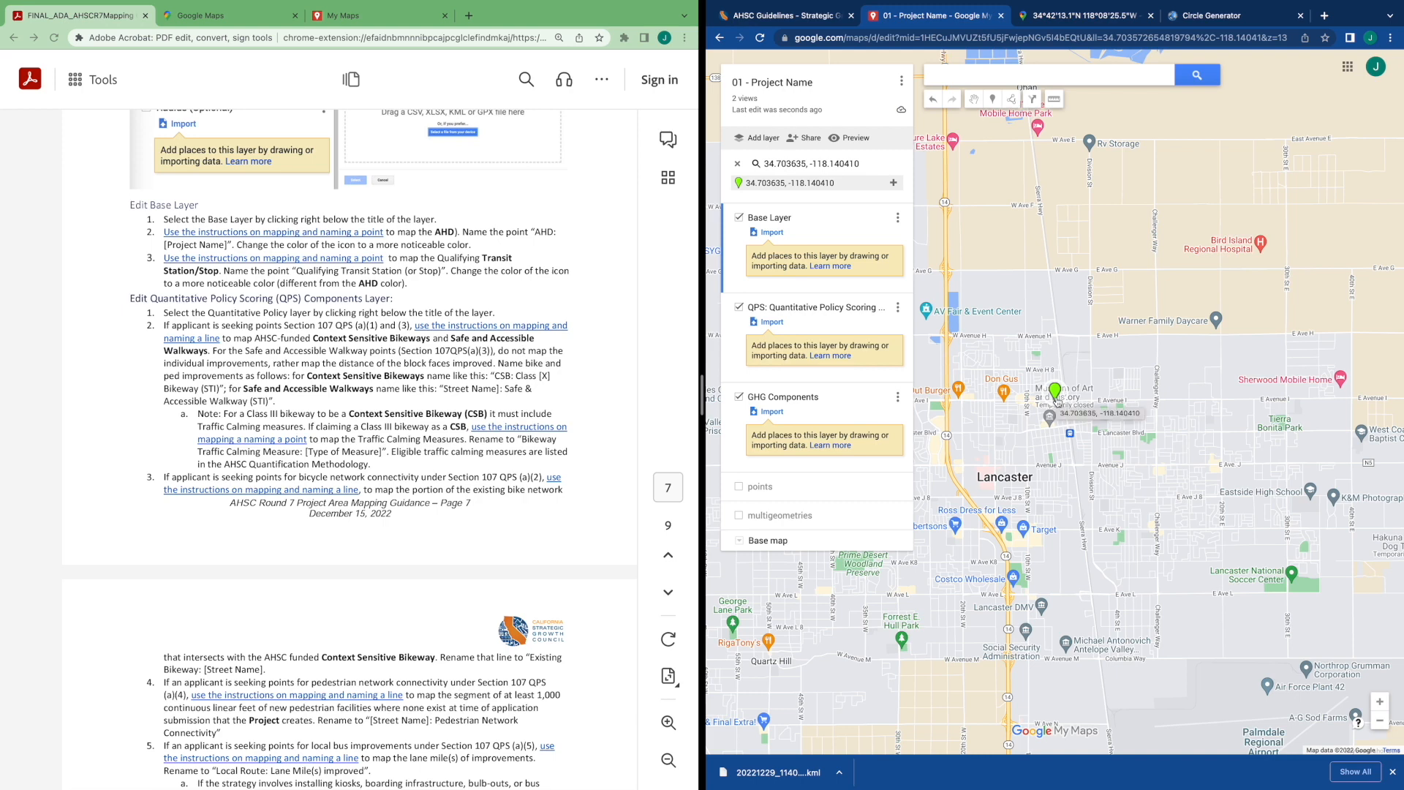
click(1056, 394)
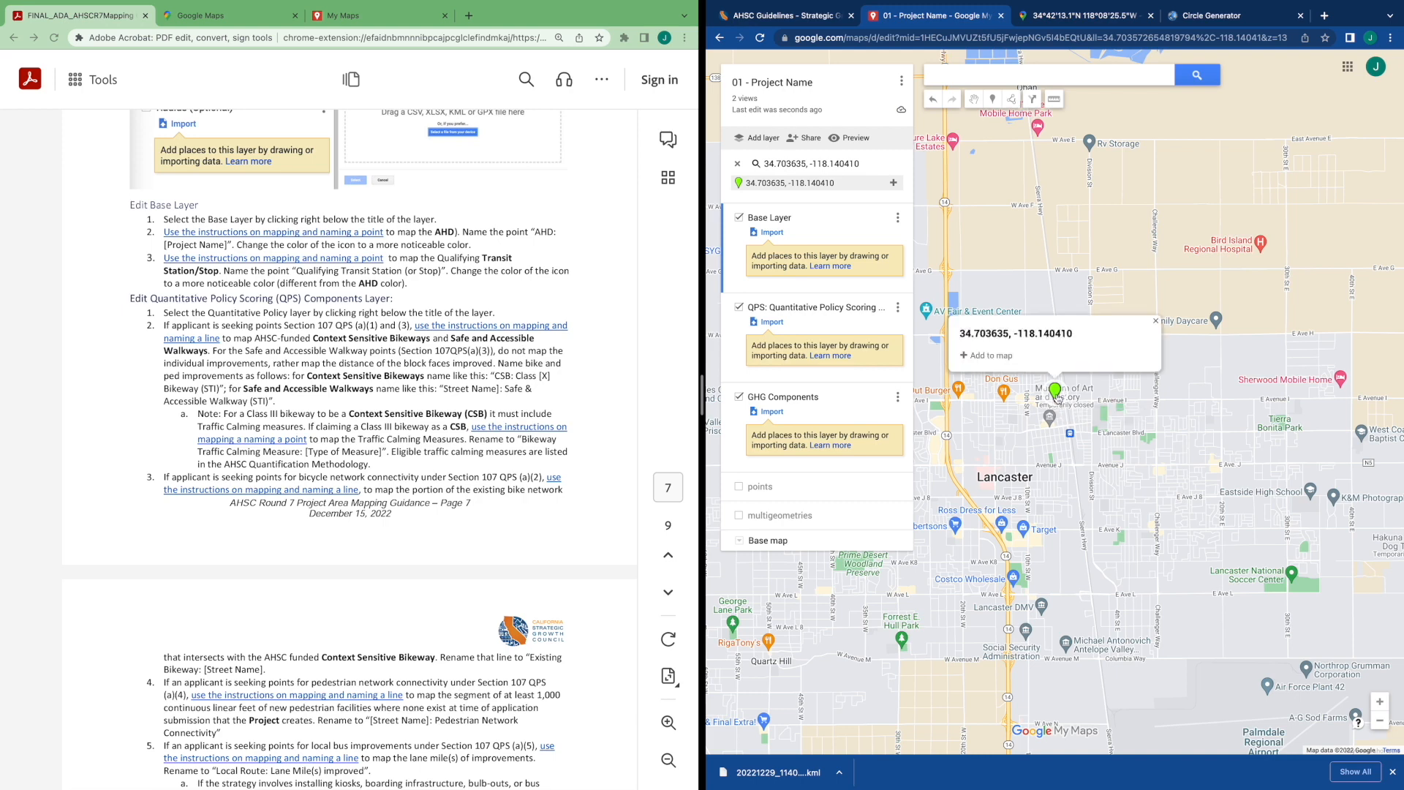
Add the searched coordinate marker to the Base Layer and rename the point AHD: Project Name
click(982, 364)
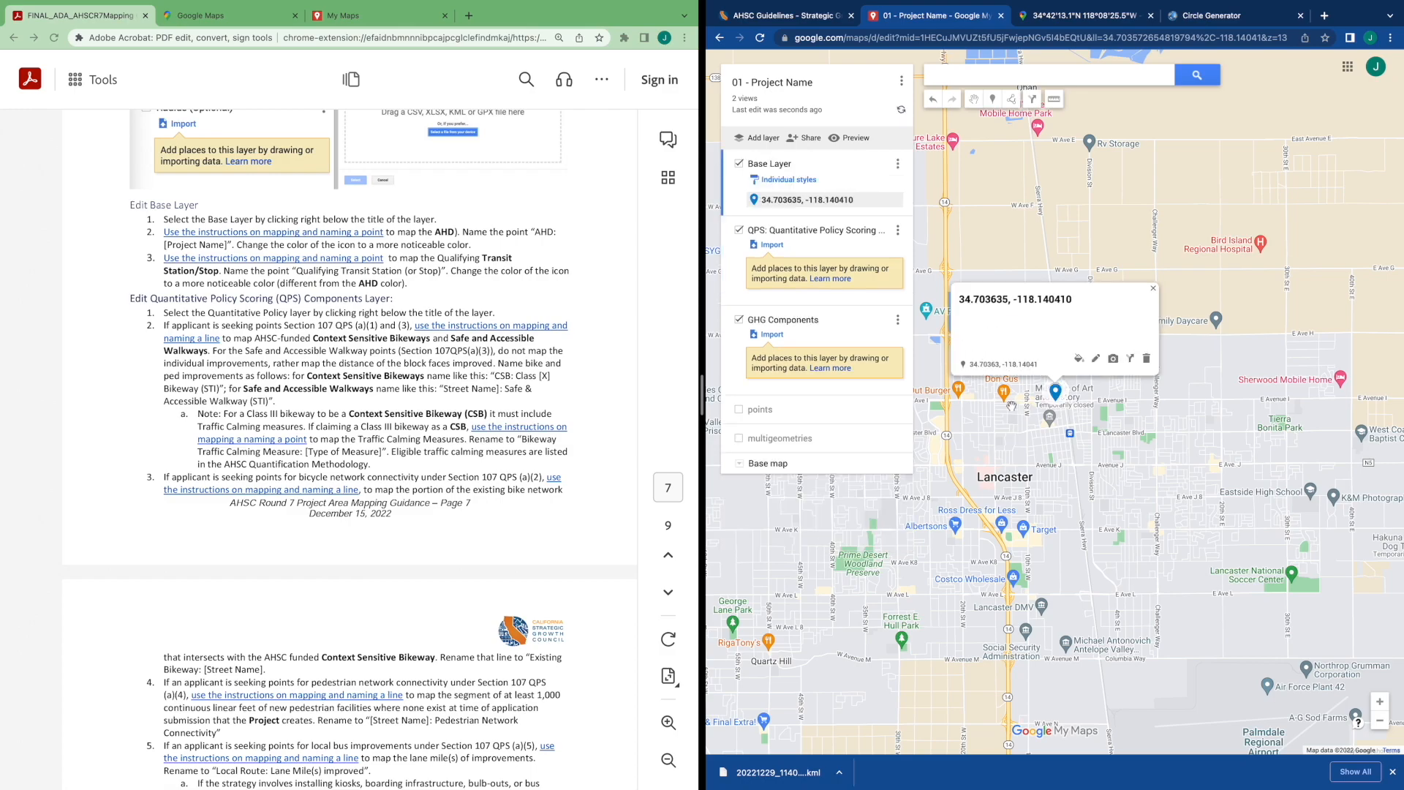
scroll(1046, 425, up, 3)
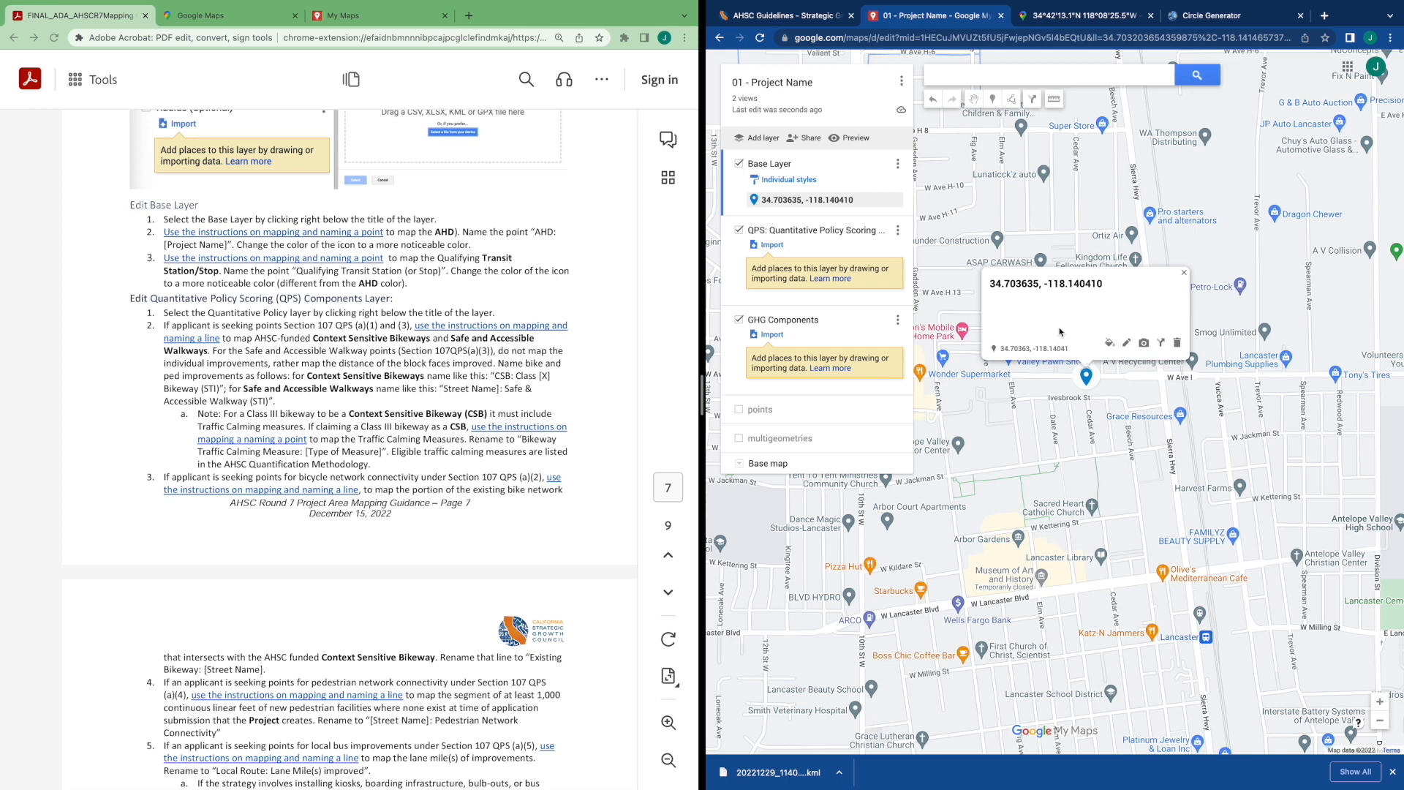
click(539, 251)
drag(529, 232, 233, 245)
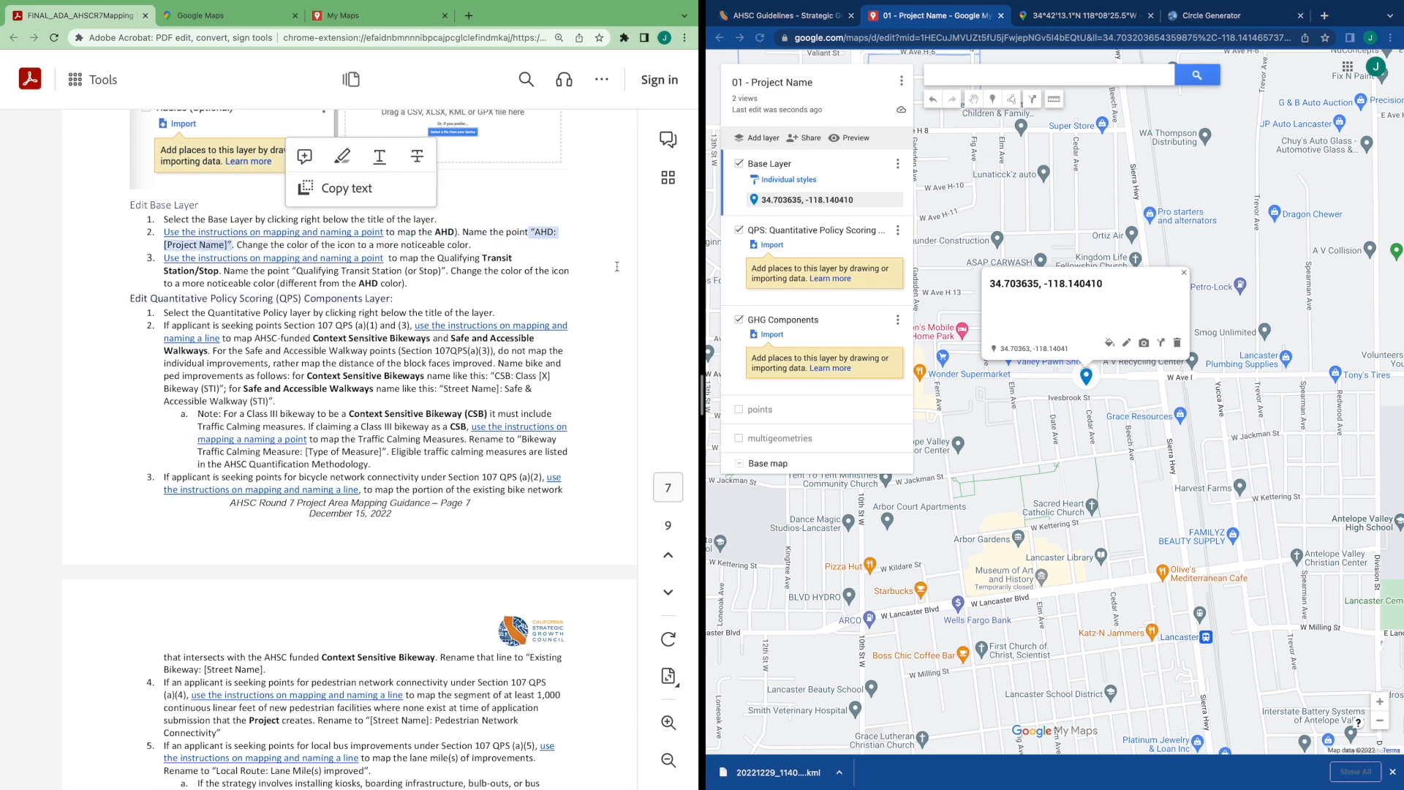
click(1128, 344)
text(AHD: Project Name)
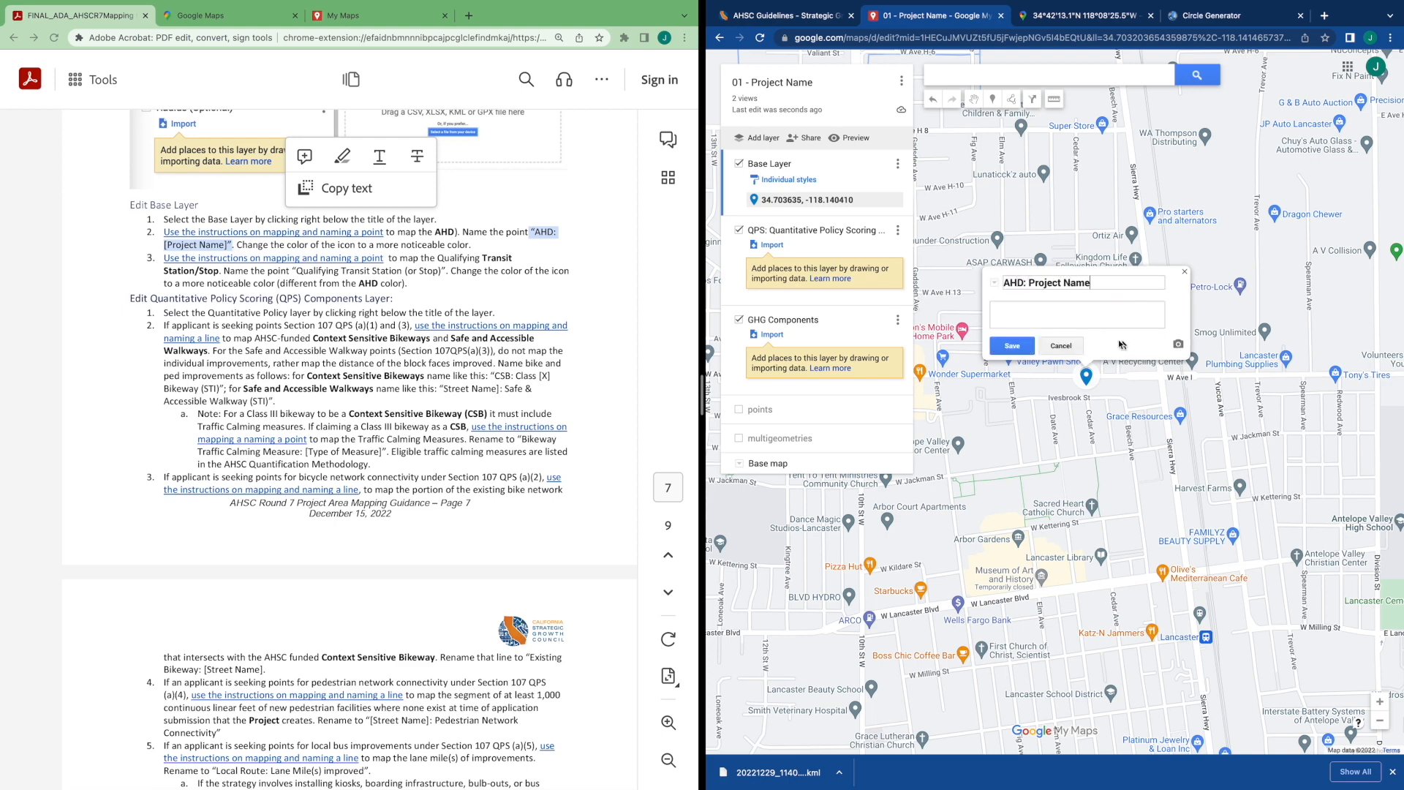
click(1012, 346)
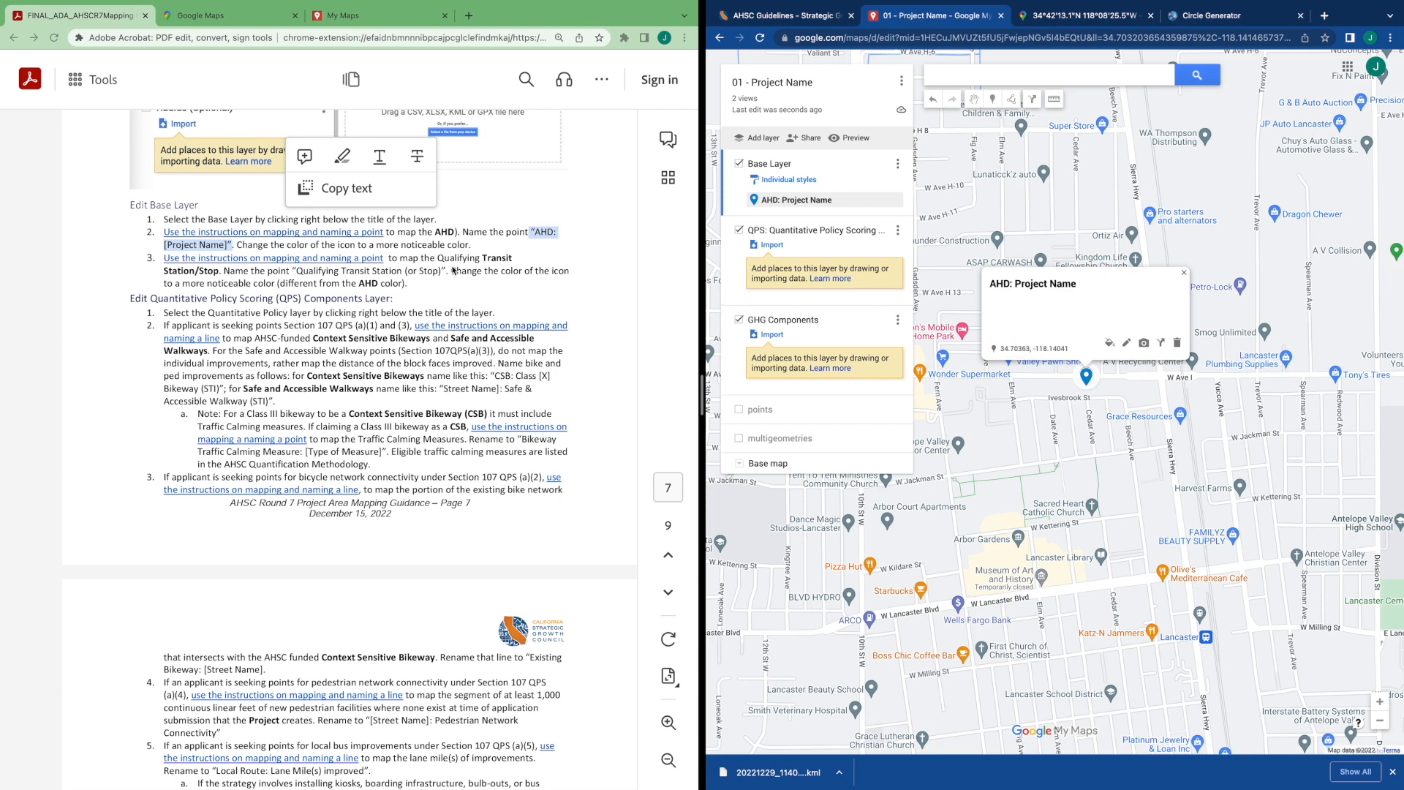
Change the AHD: Project Name point's marker color to orange
click(1109, 344)
click(1158, 346)
click(1039, 403)
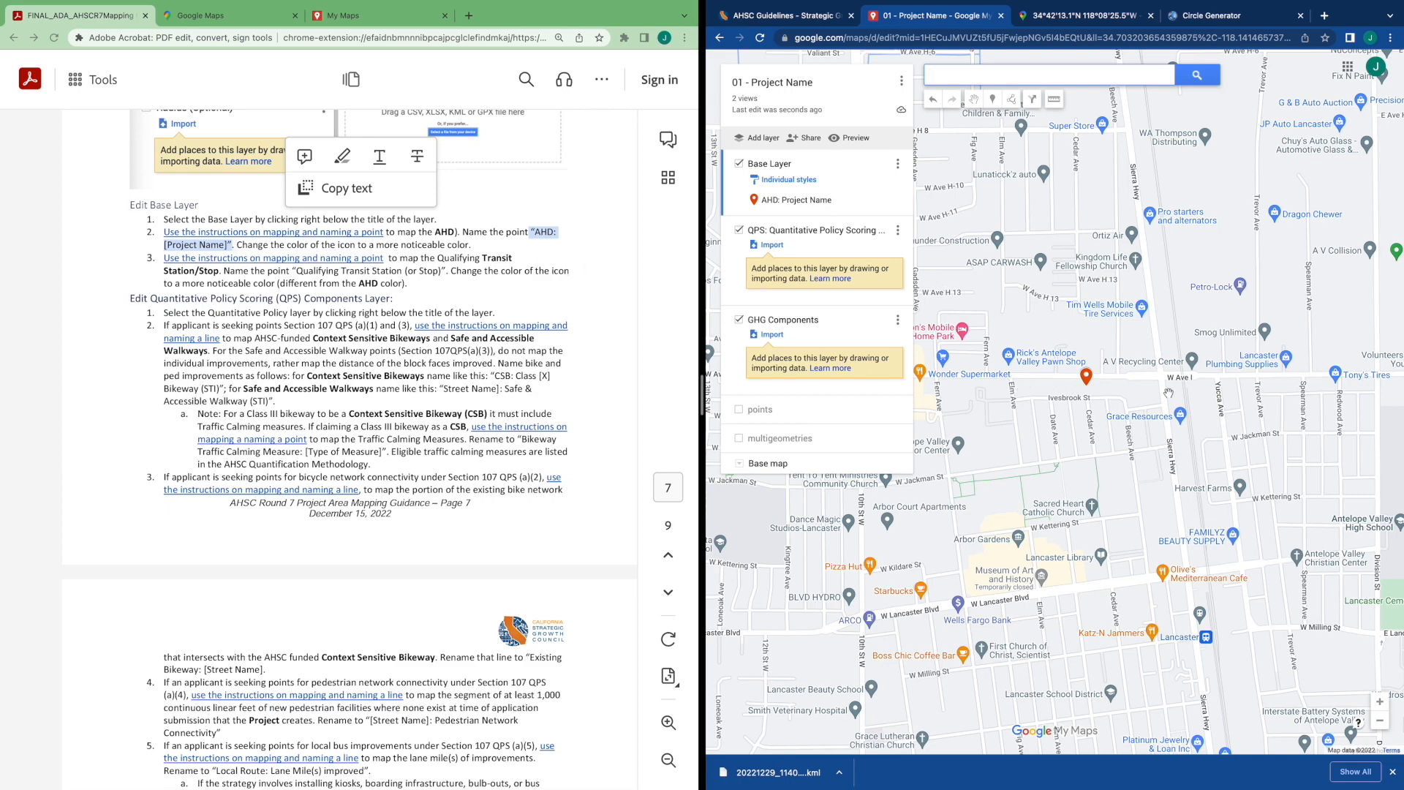
Add the Sierra Hwy & Ave. I transit stop place to the map and delete it again
scroll(1125, 392, up, 1)
drag(1126, 393, 1197, 395)
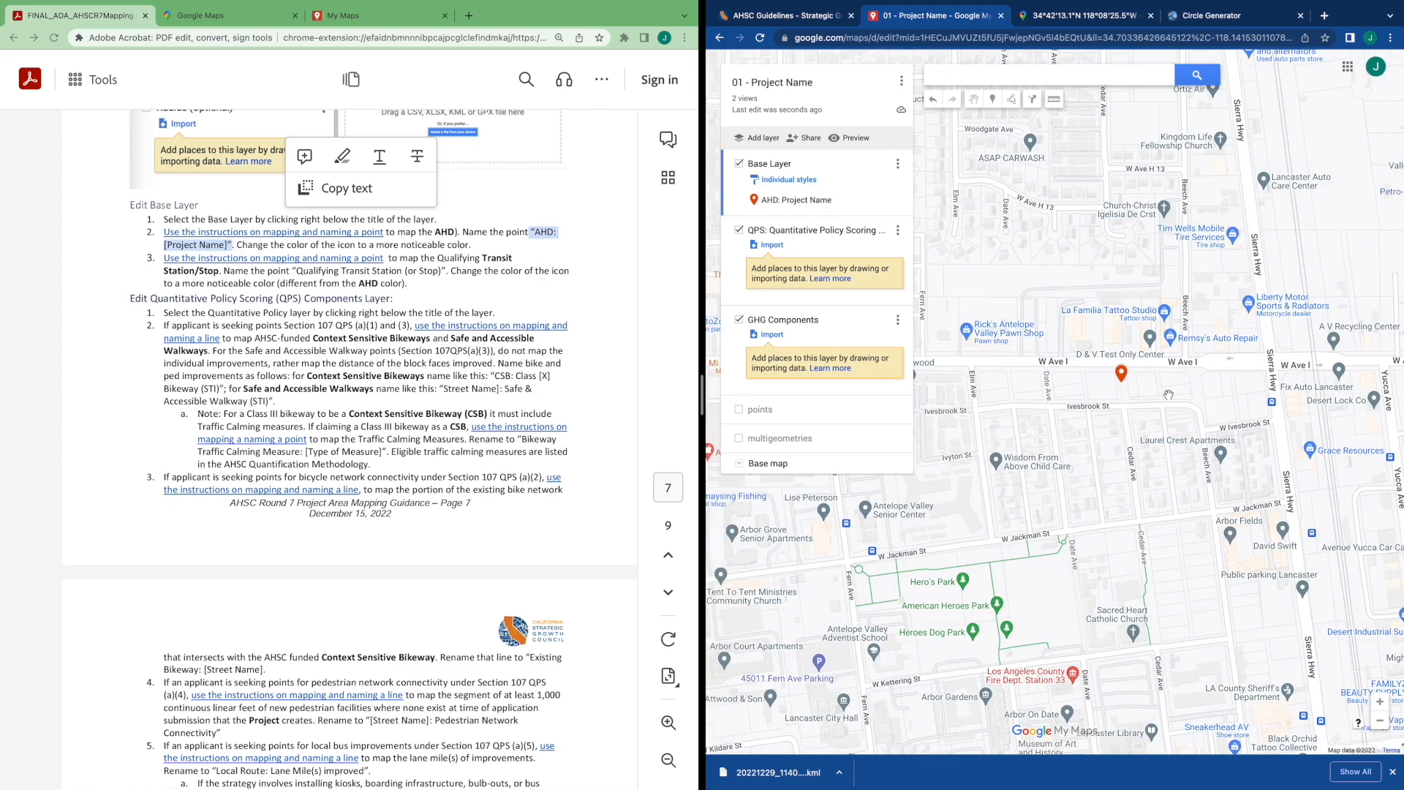
click(995, 75)
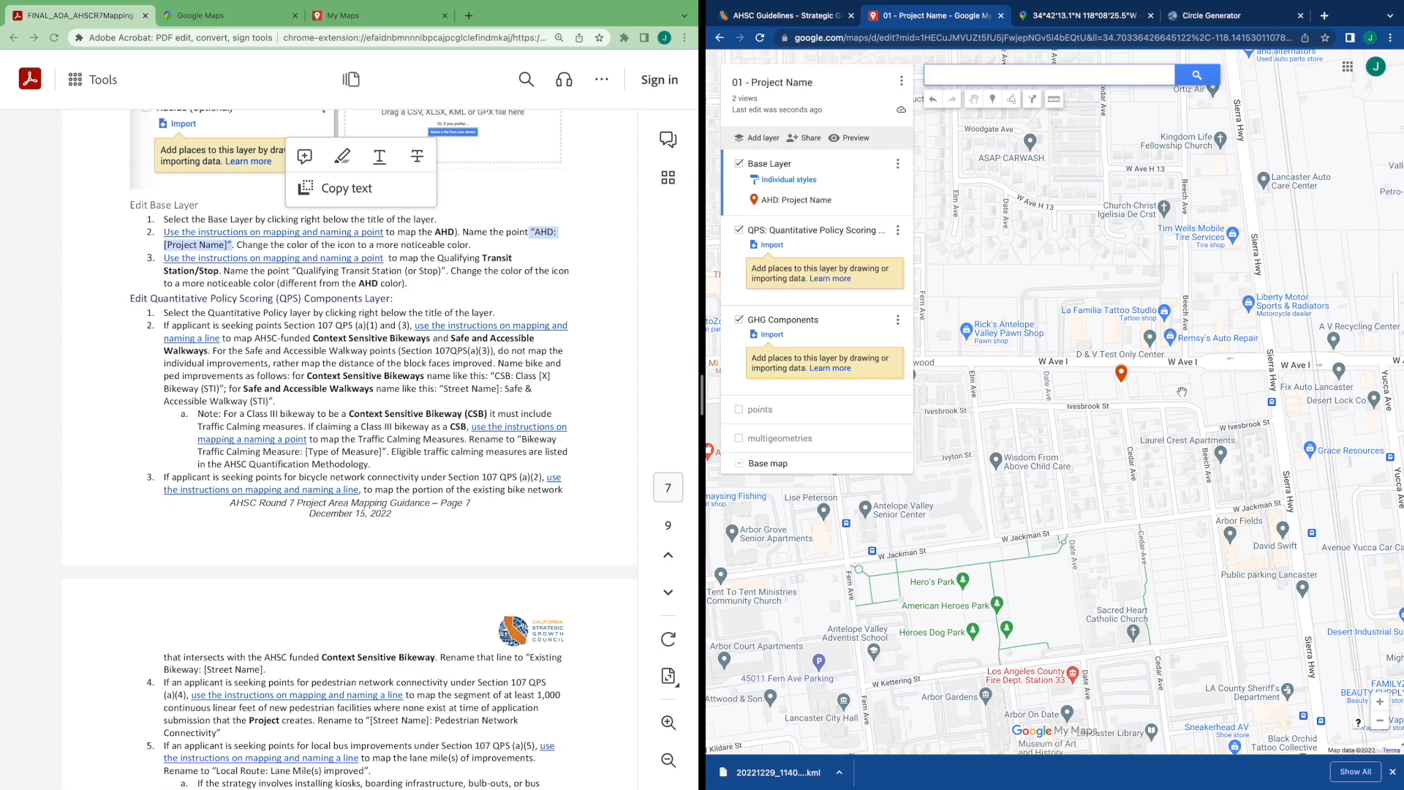
scroll(1182, 392, down, 2)
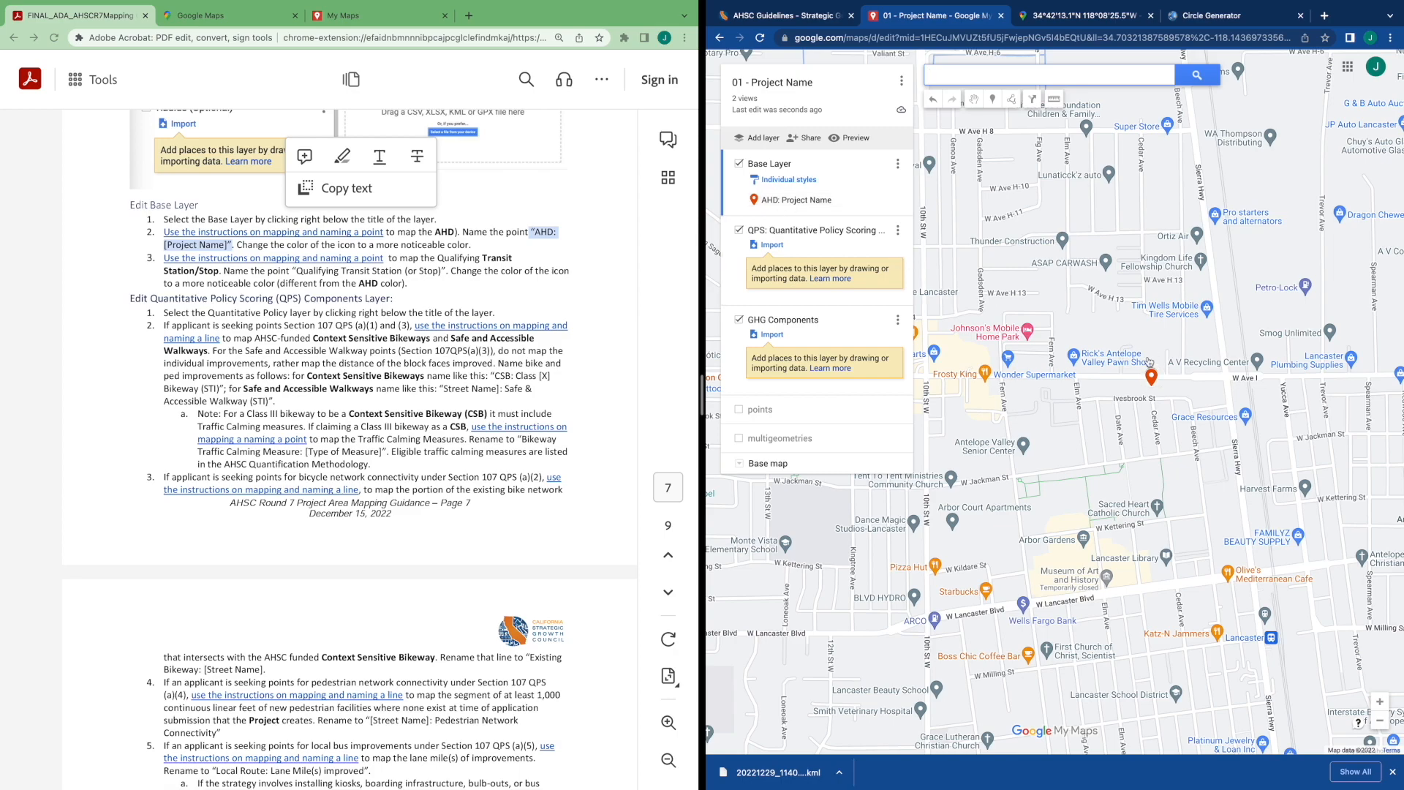
scroll(1148, 356, down, 1)
scroll(1068, 375, down, 2)
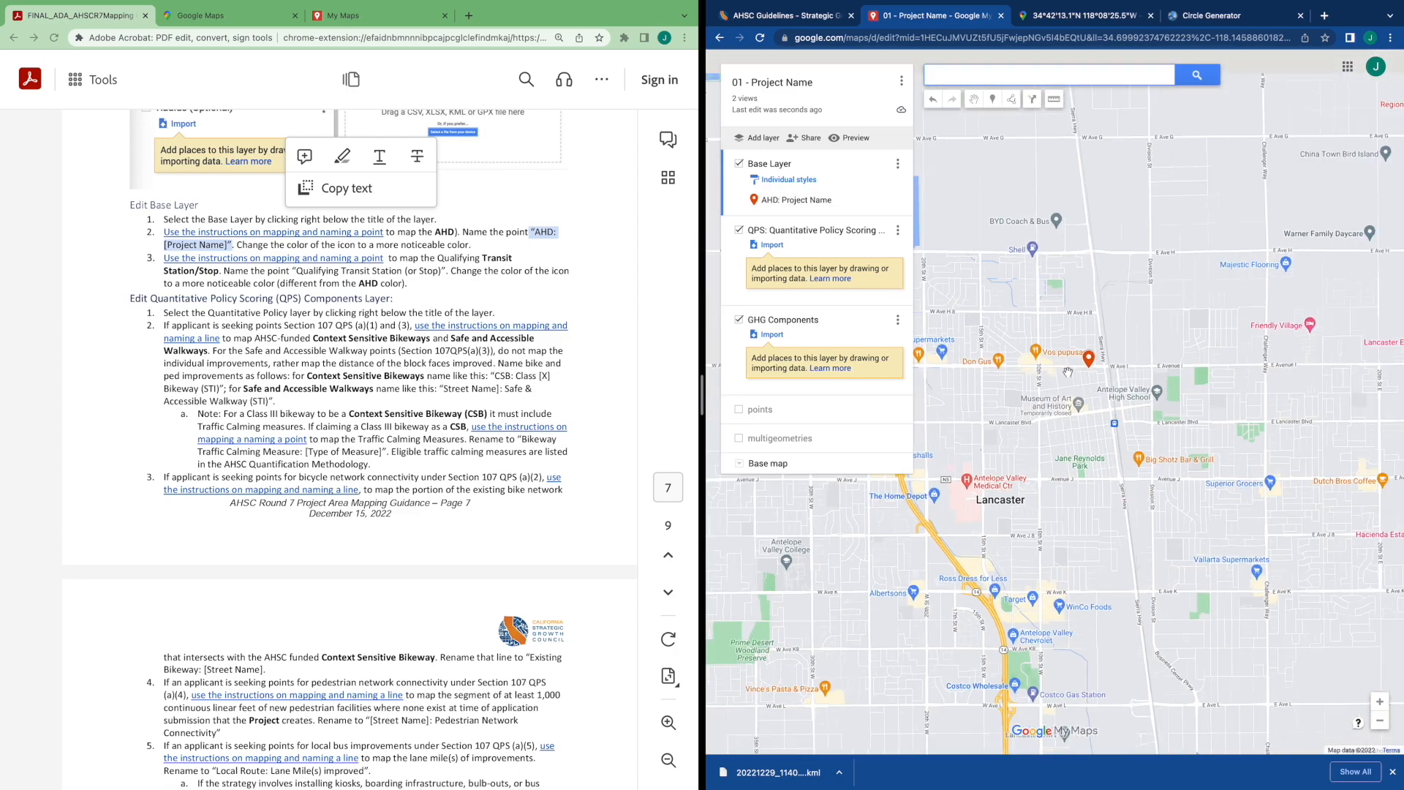
scroll(1070, 376, up, 2)
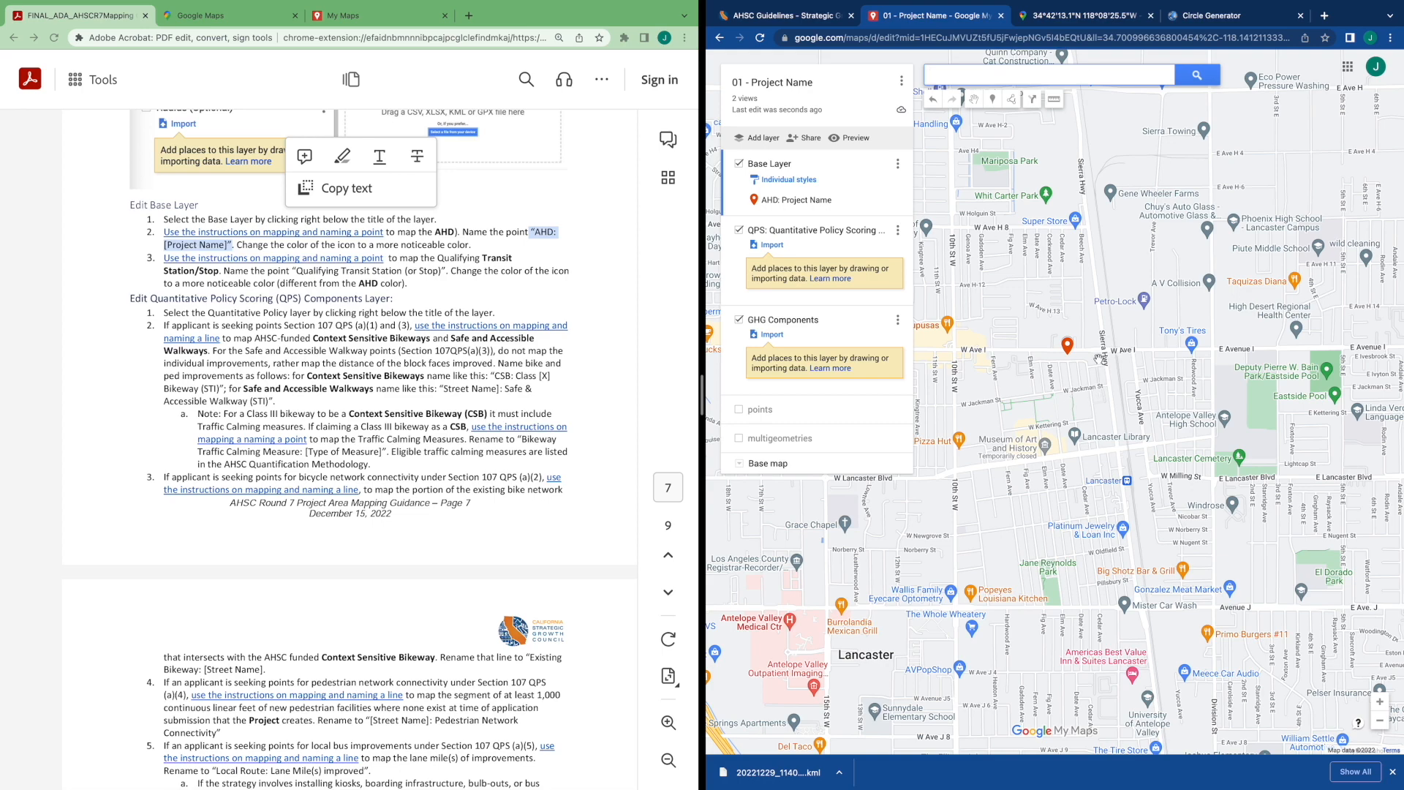
scroll(1099, 358, up, 4)
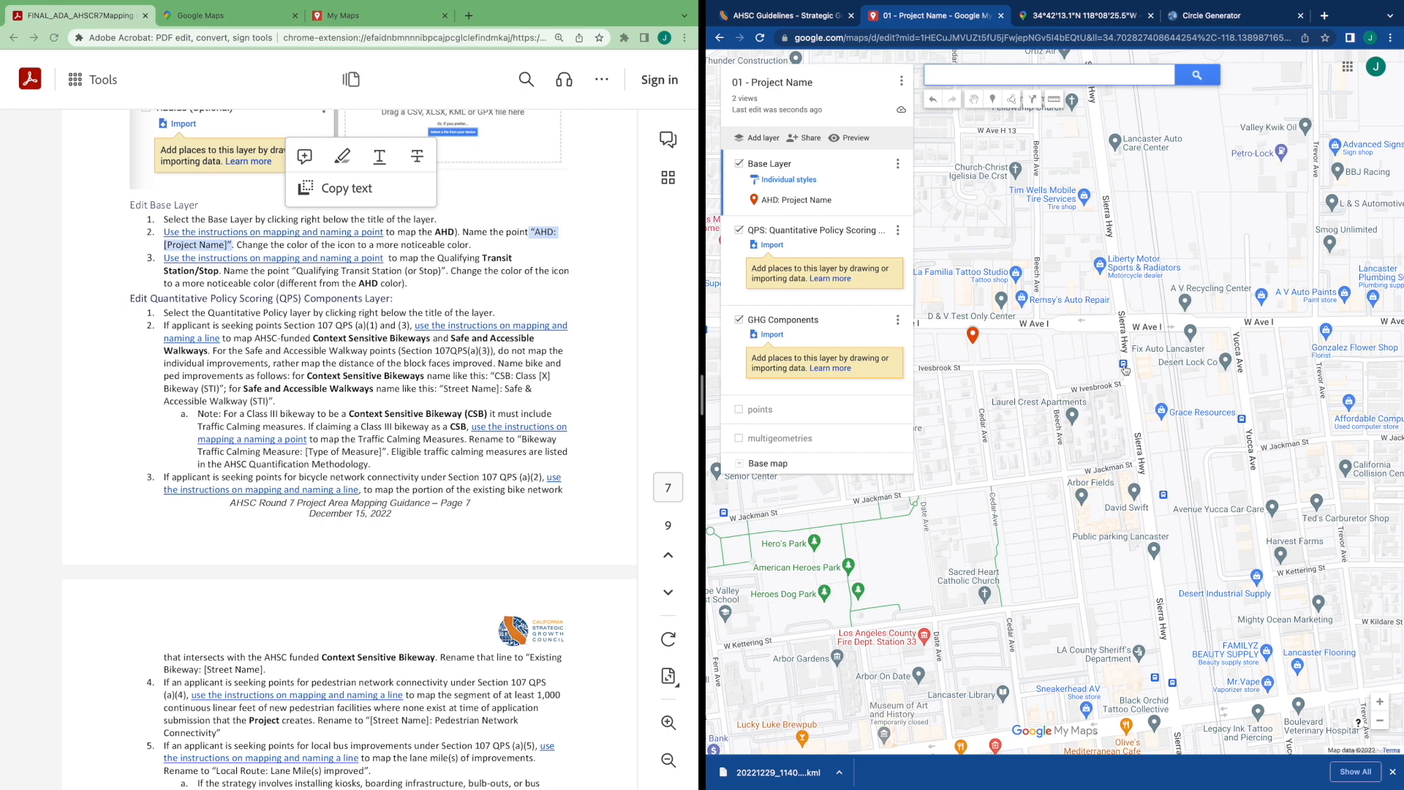
click(1124, 366)
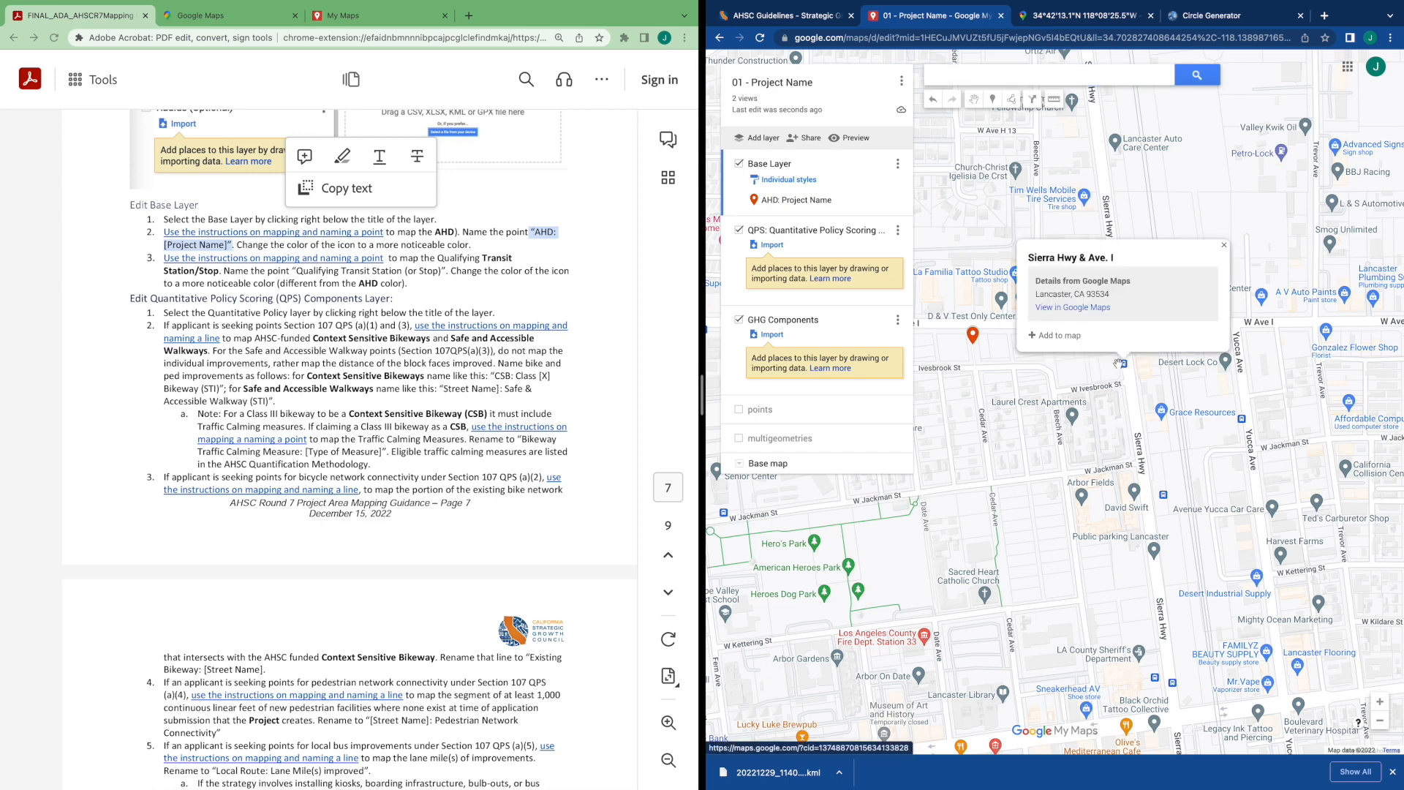
click(1047, 336)
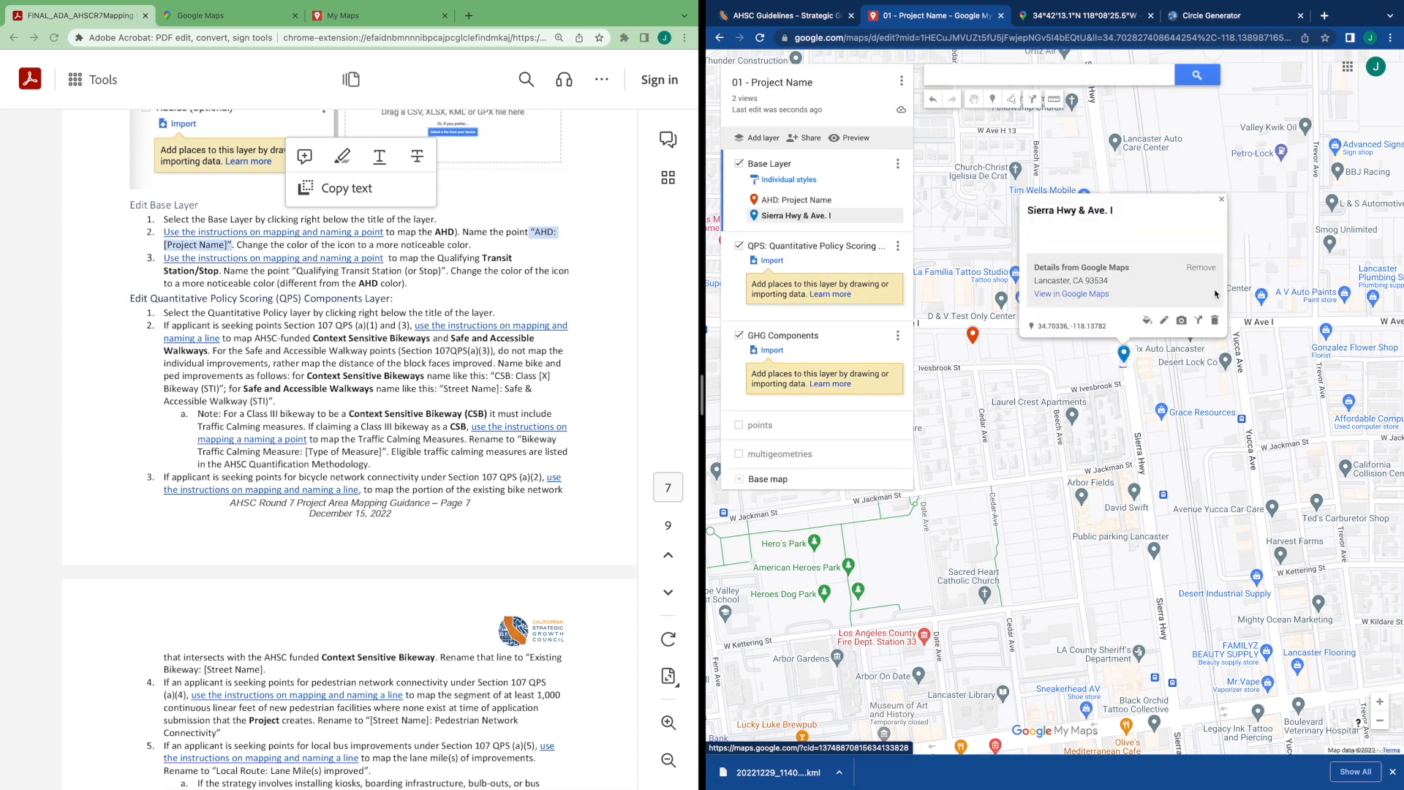
click(1214, 320)
Drop a new marker near the Sierra Hwy stop, cancel its naming and delete it
scroll(1141, 340, up, 2)
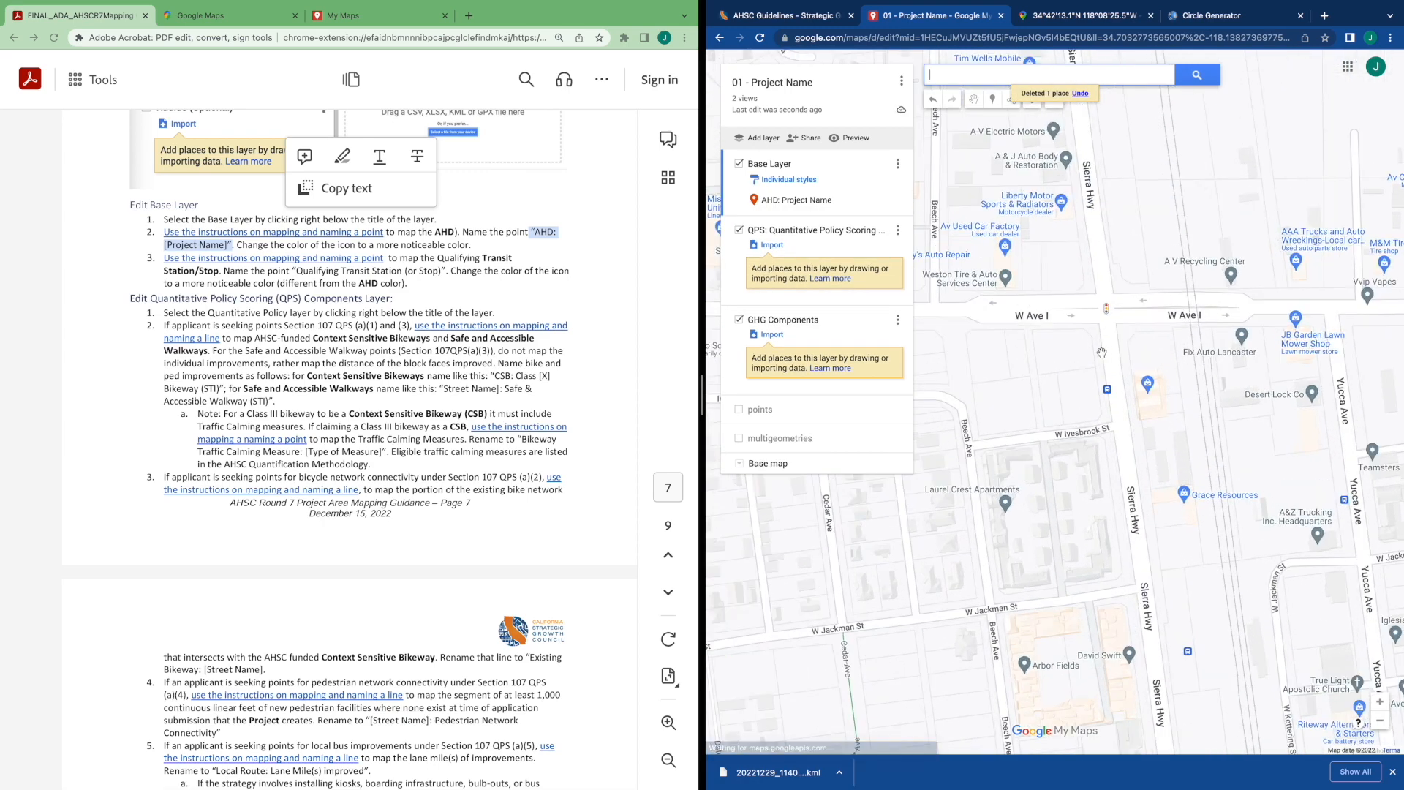
click(992, 102)
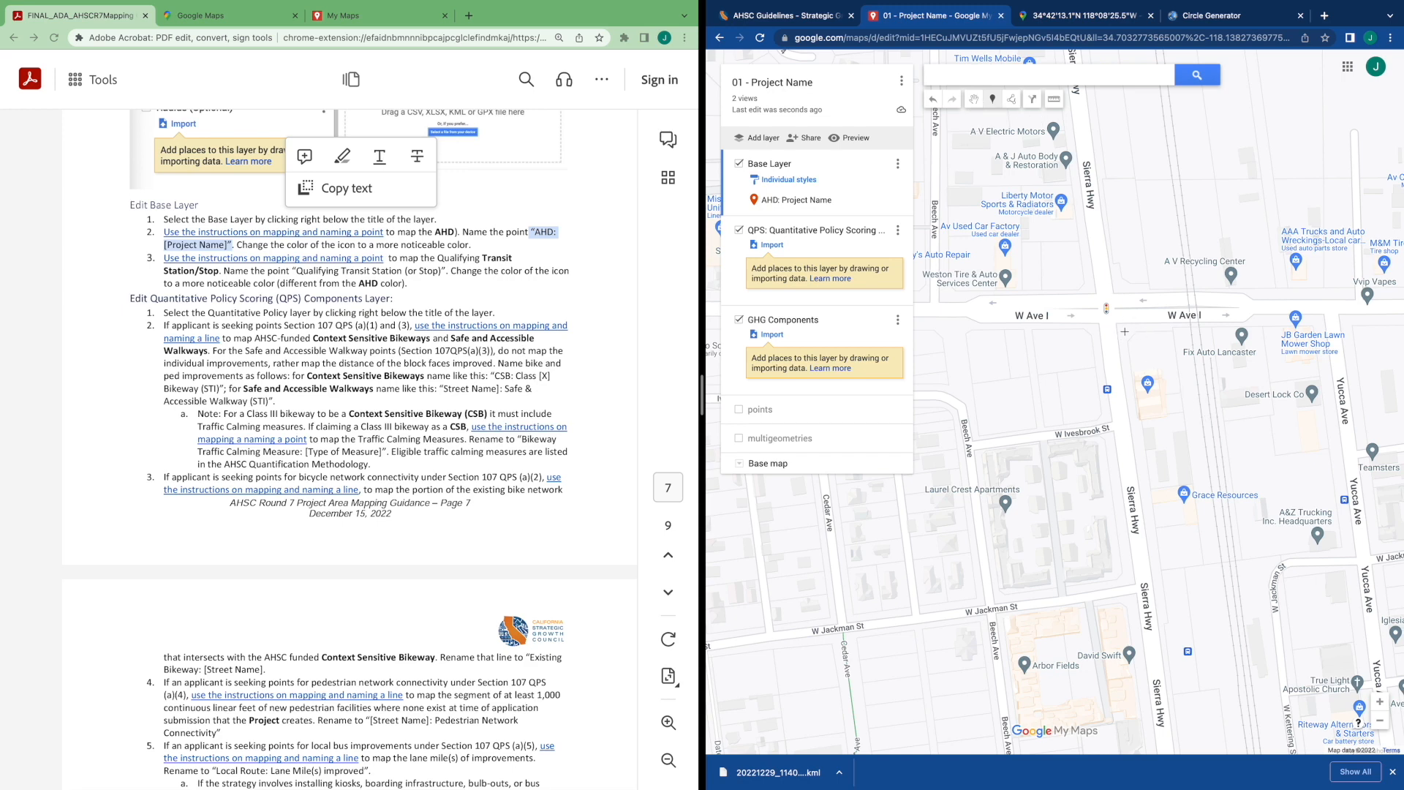
click(1125, 331)
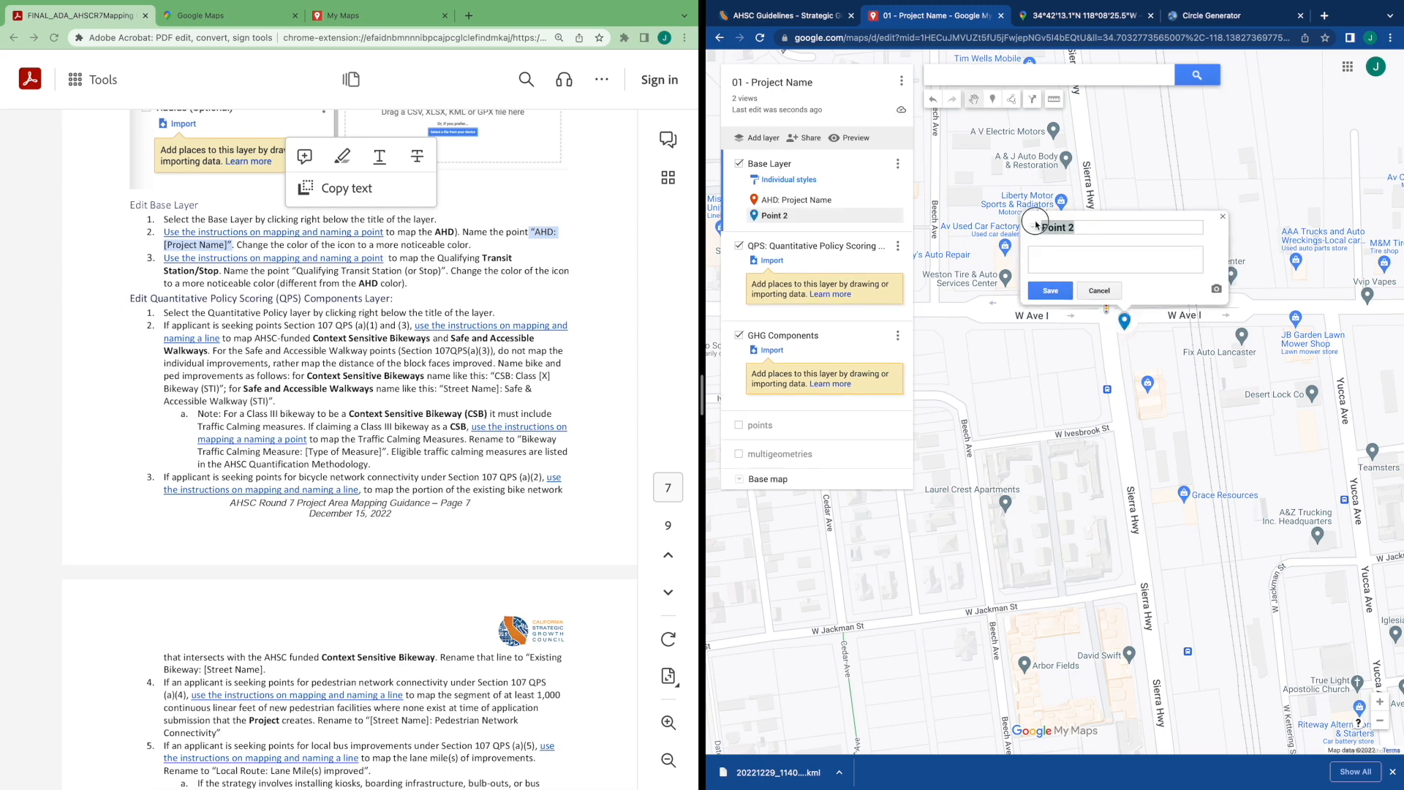
scroll(431, 279, down, 1)
drag(444, 264, 286, 262)
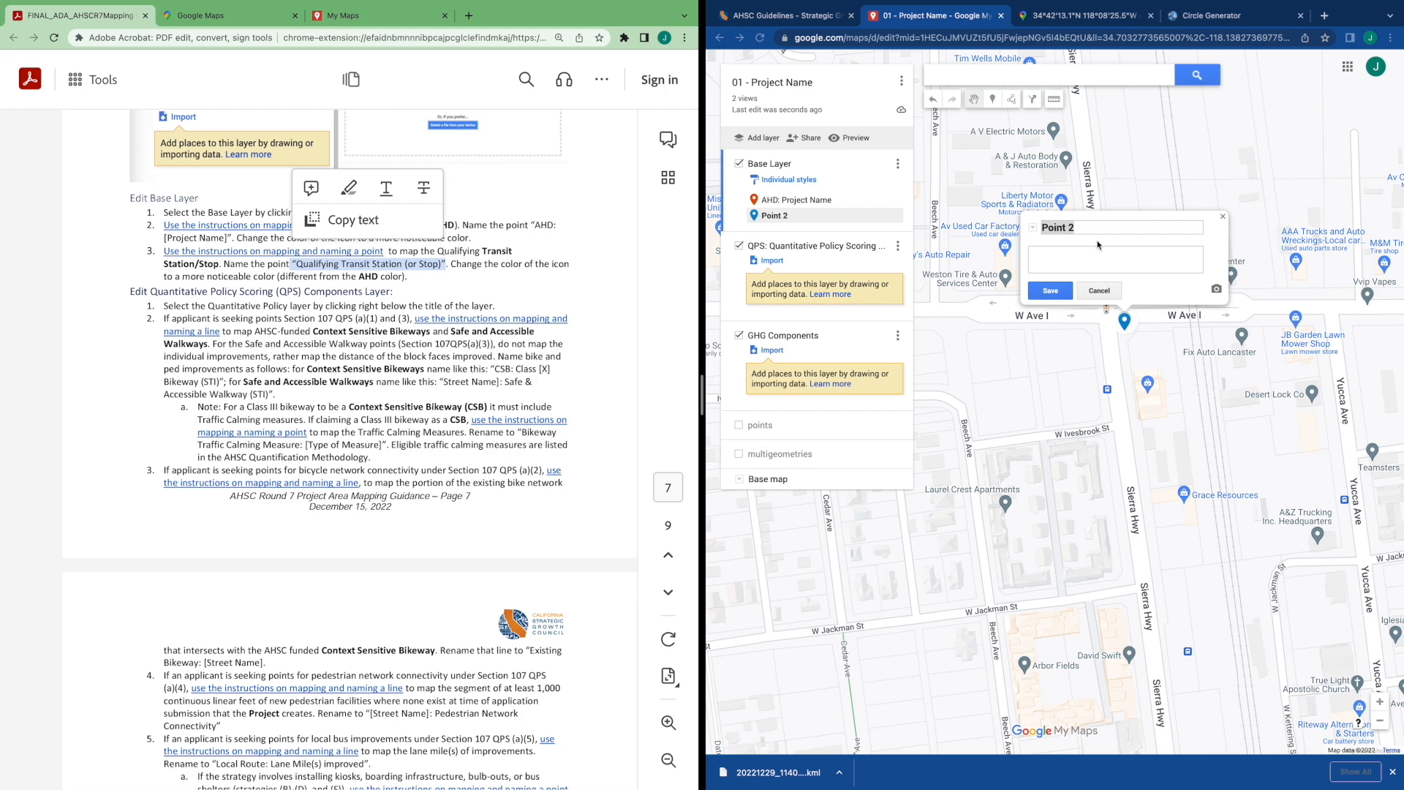
click(1111, 291)
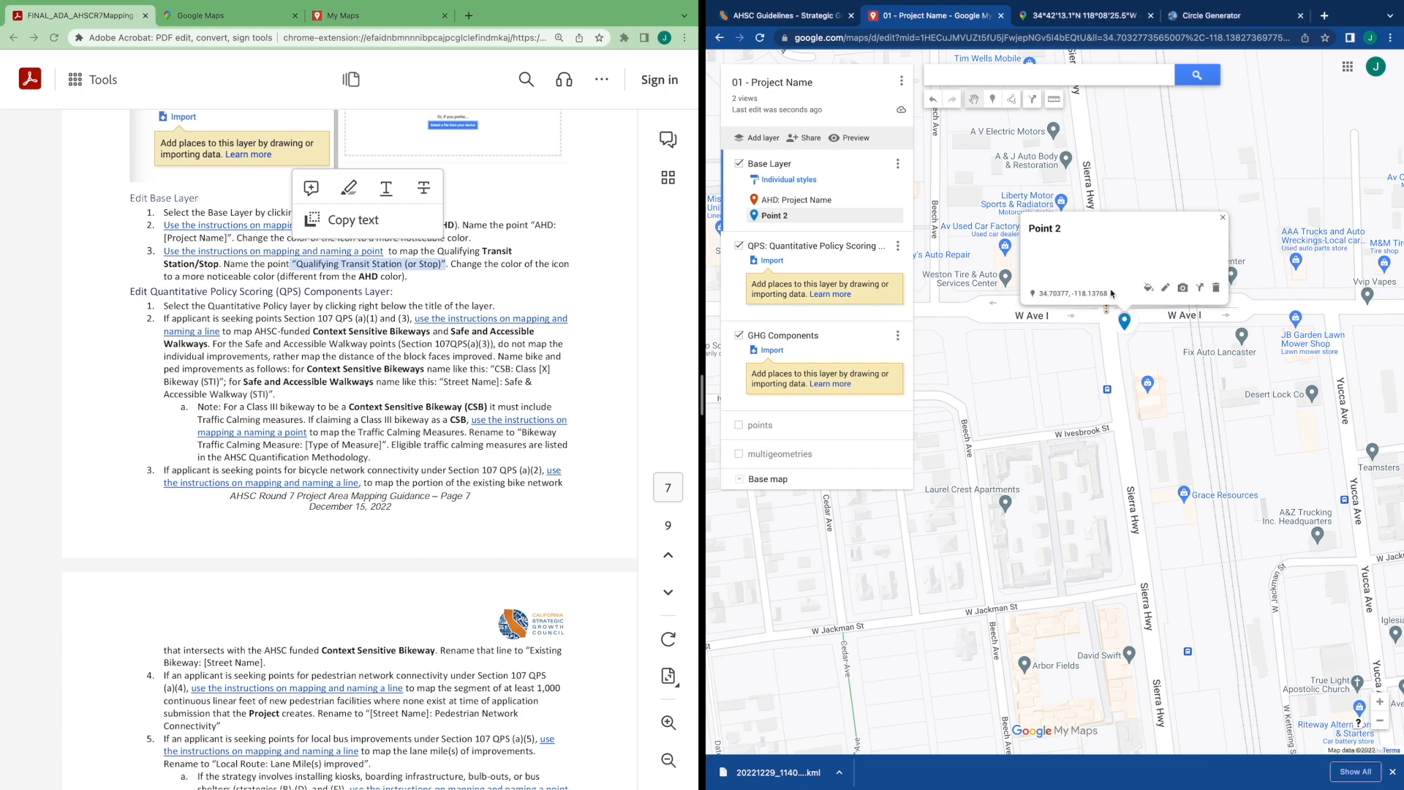
click(1215, 287)
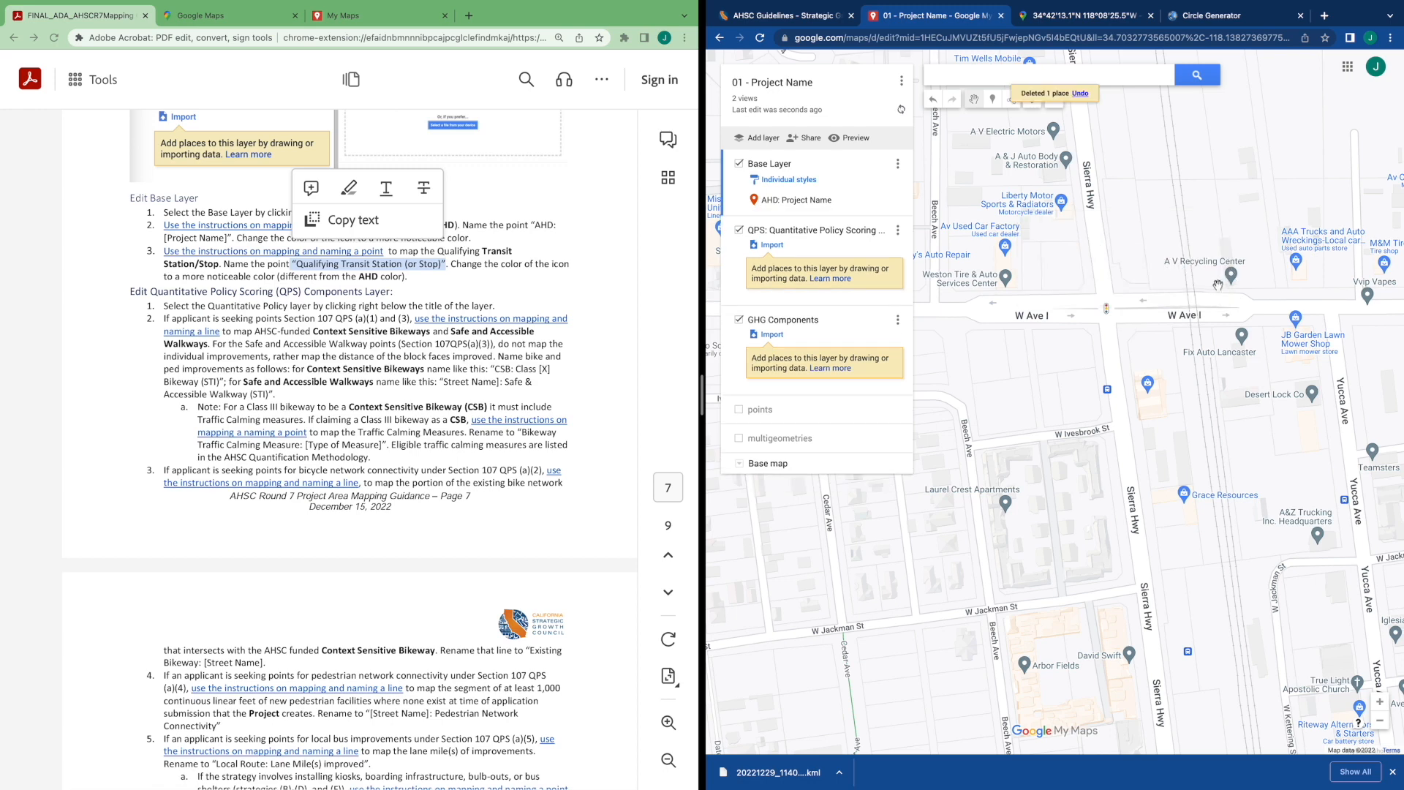
Add the Sierra Hwy & Ave. I stop to the Base Layer and rename it Qualifying Transit Station (or Stop)
click(1109, 392)
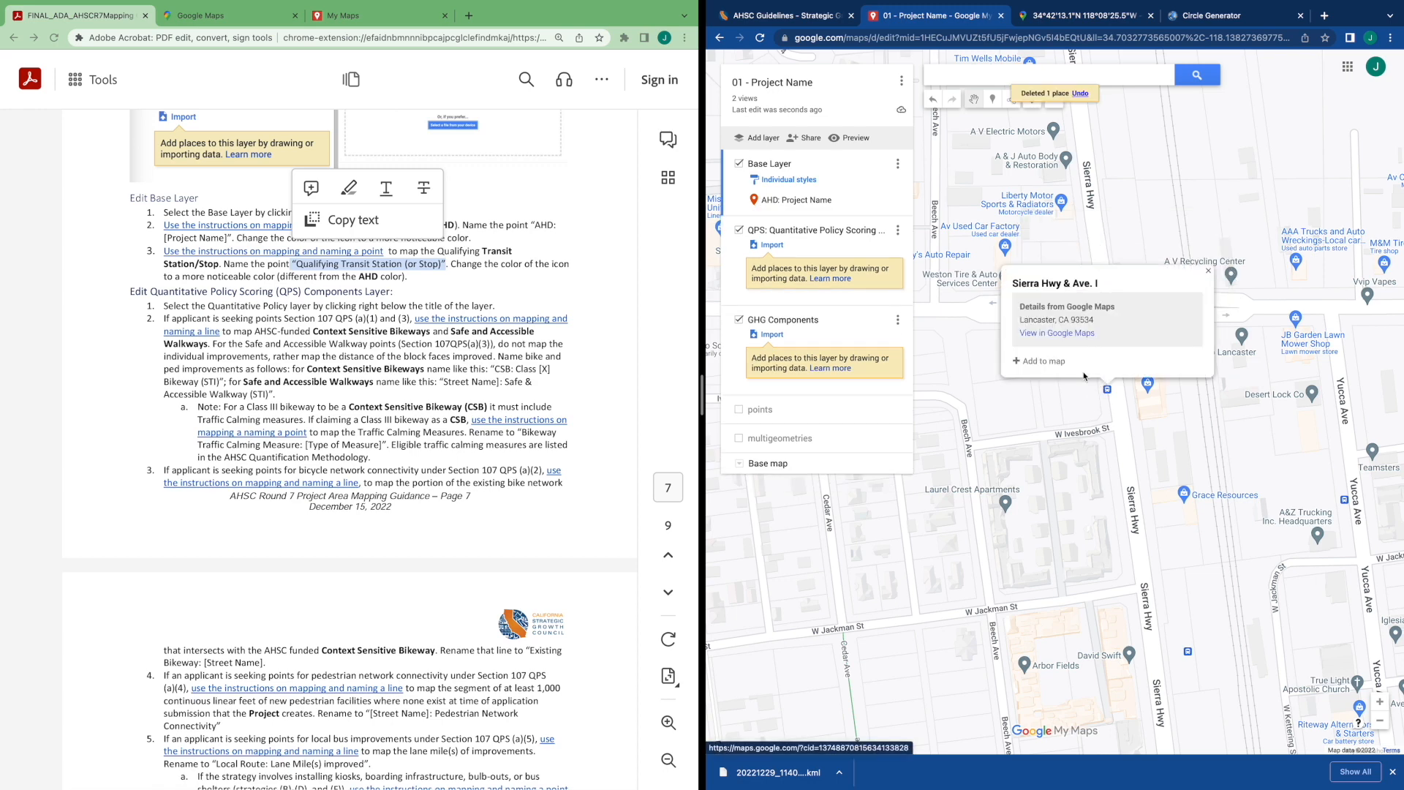
click(1035, 366)
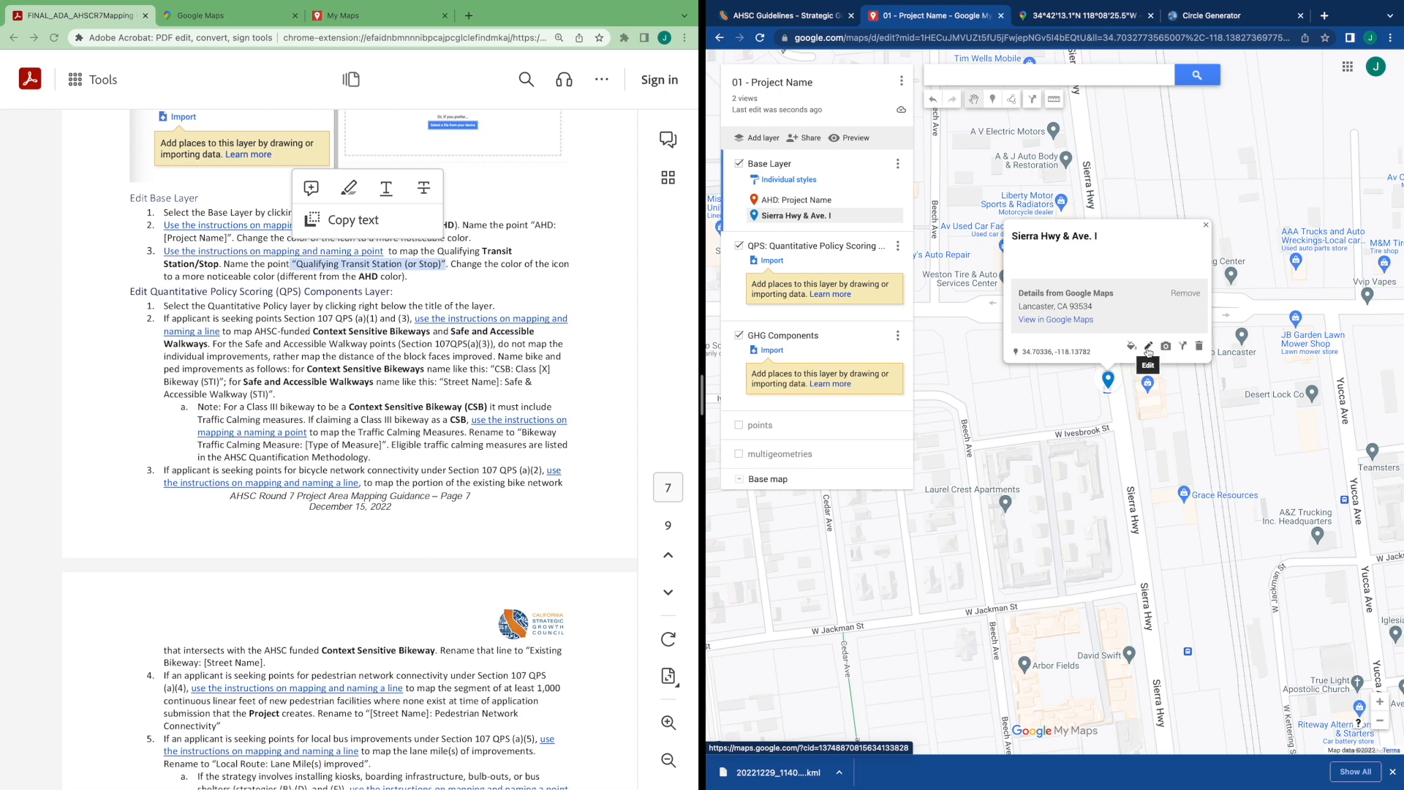
click(1148, 348)
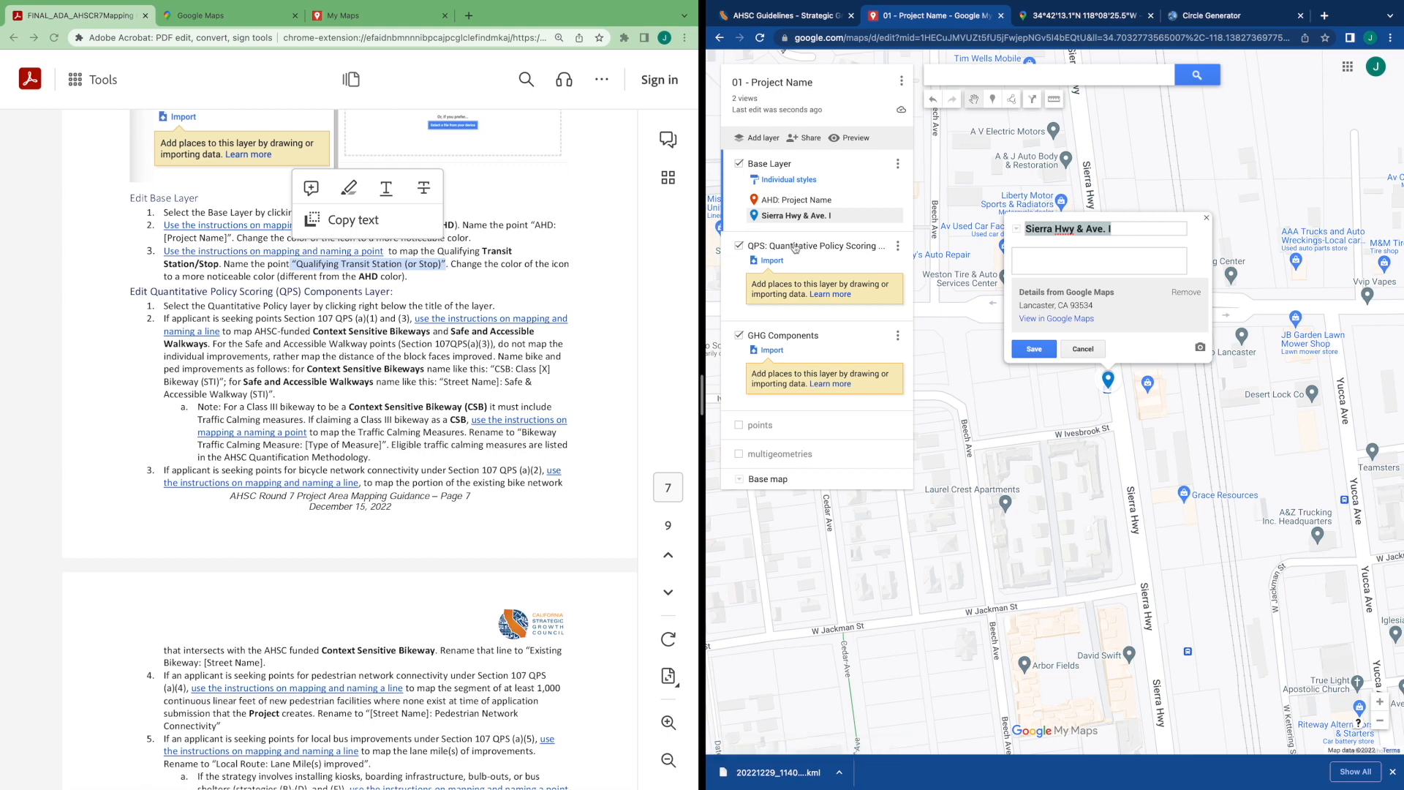
click(306, 274)
click(299, 265)
mouse_move(299, 265)
mouse_down()
mouse_move(439, 264)
mouse_move(300, 262)
mouse_up()
key(super+c)
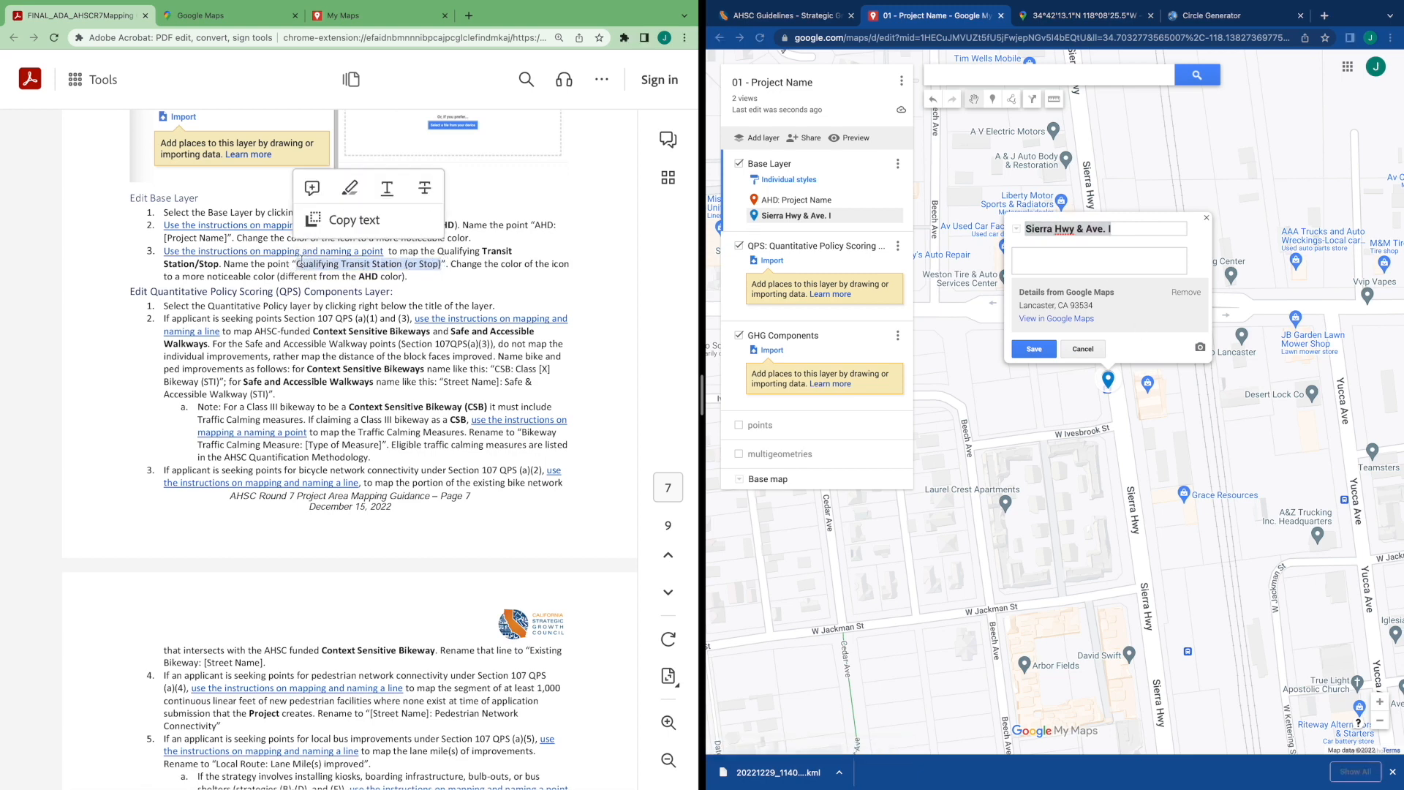
click(1131, 229)
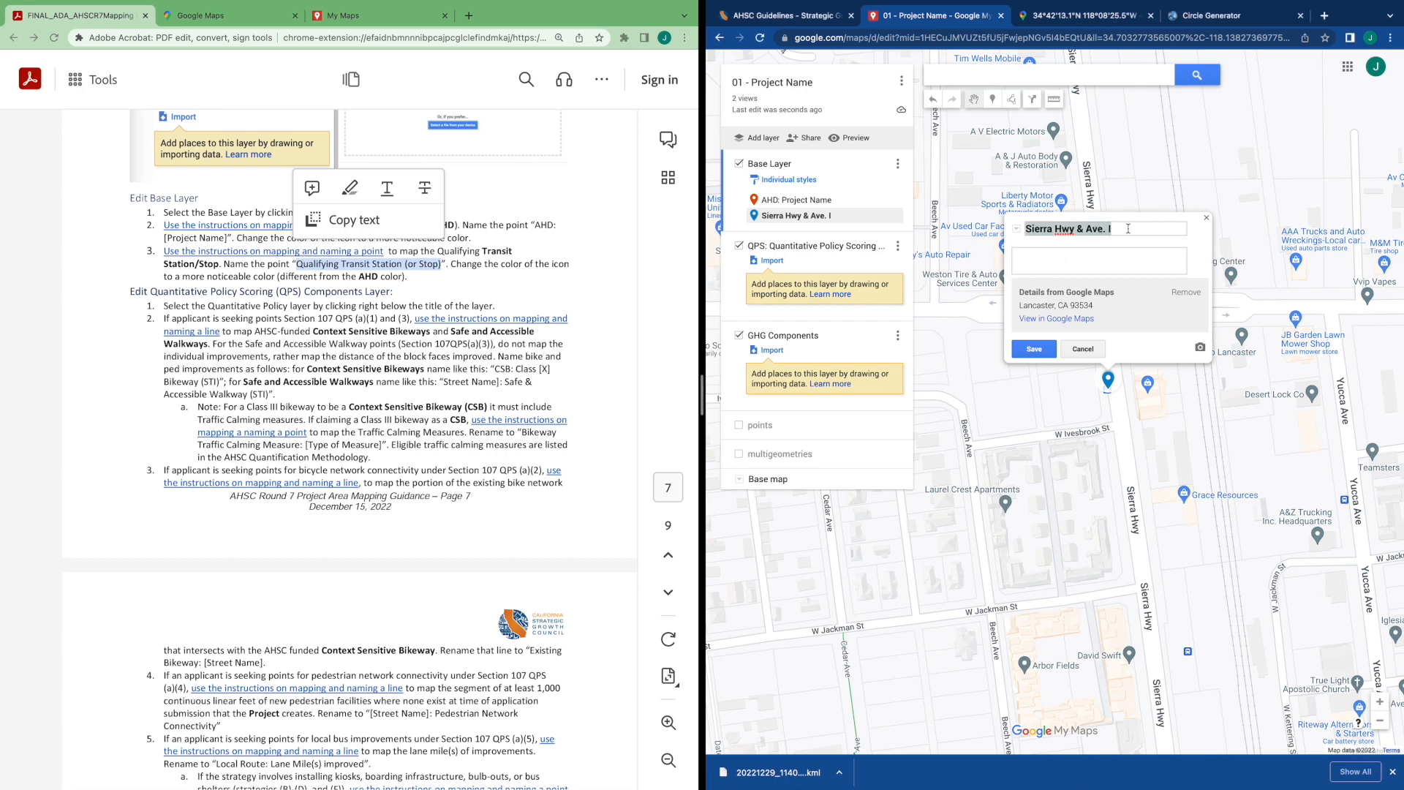
drag(1126, 229, 994, 230)
key(super+v)
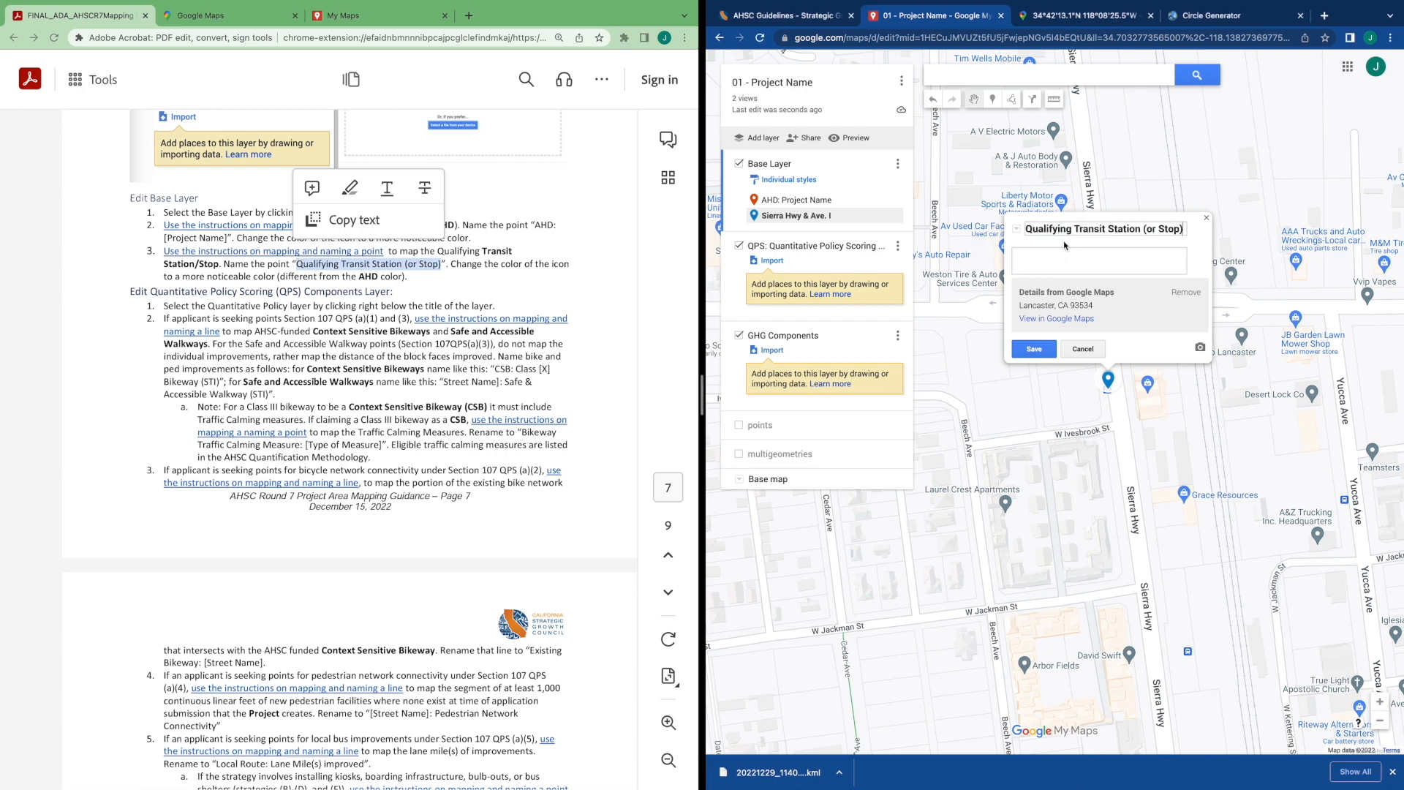
click(1109, 378)
key(super+v)
click(1034, 348)
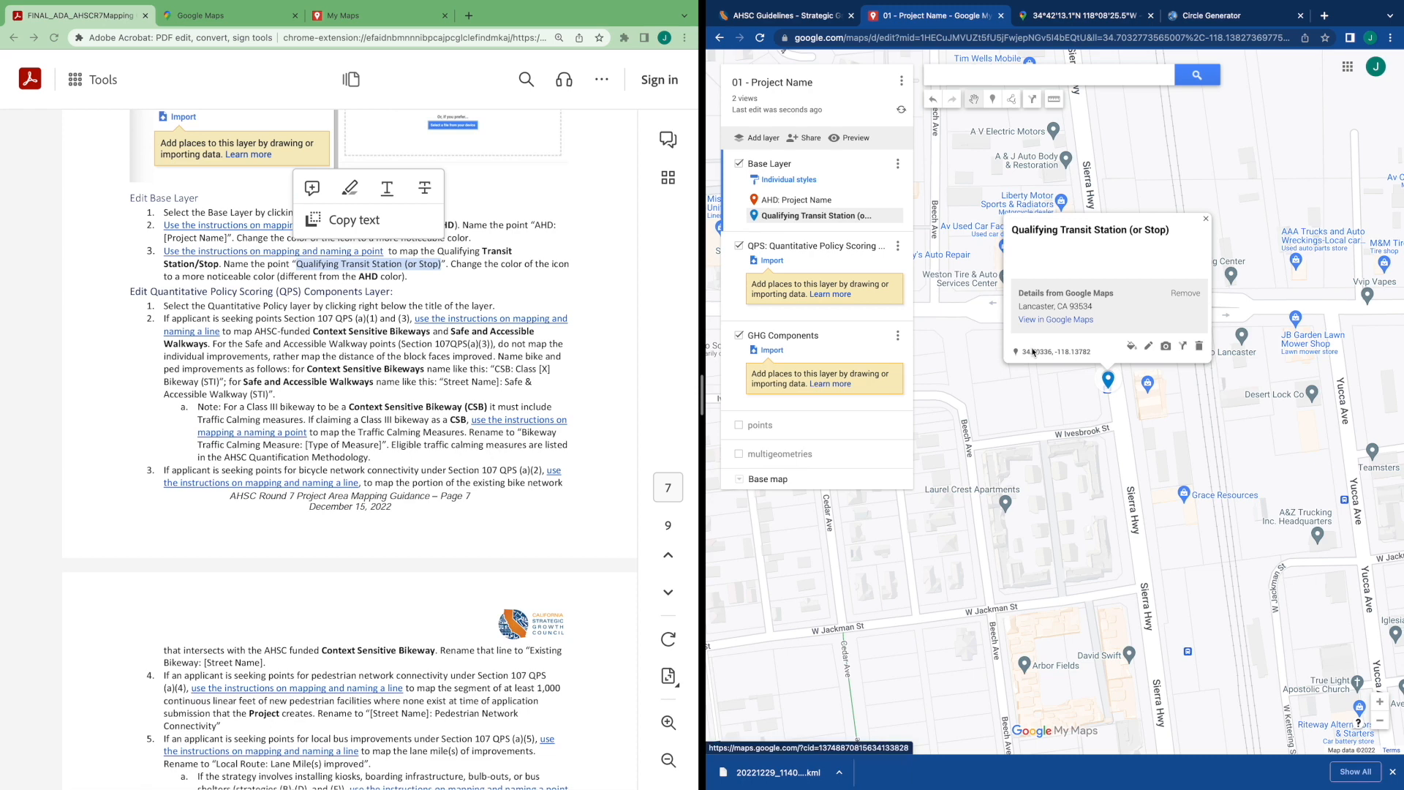
Change the Qualifying Transit Station (or Stop) marker color to purple
click(1131, 348)
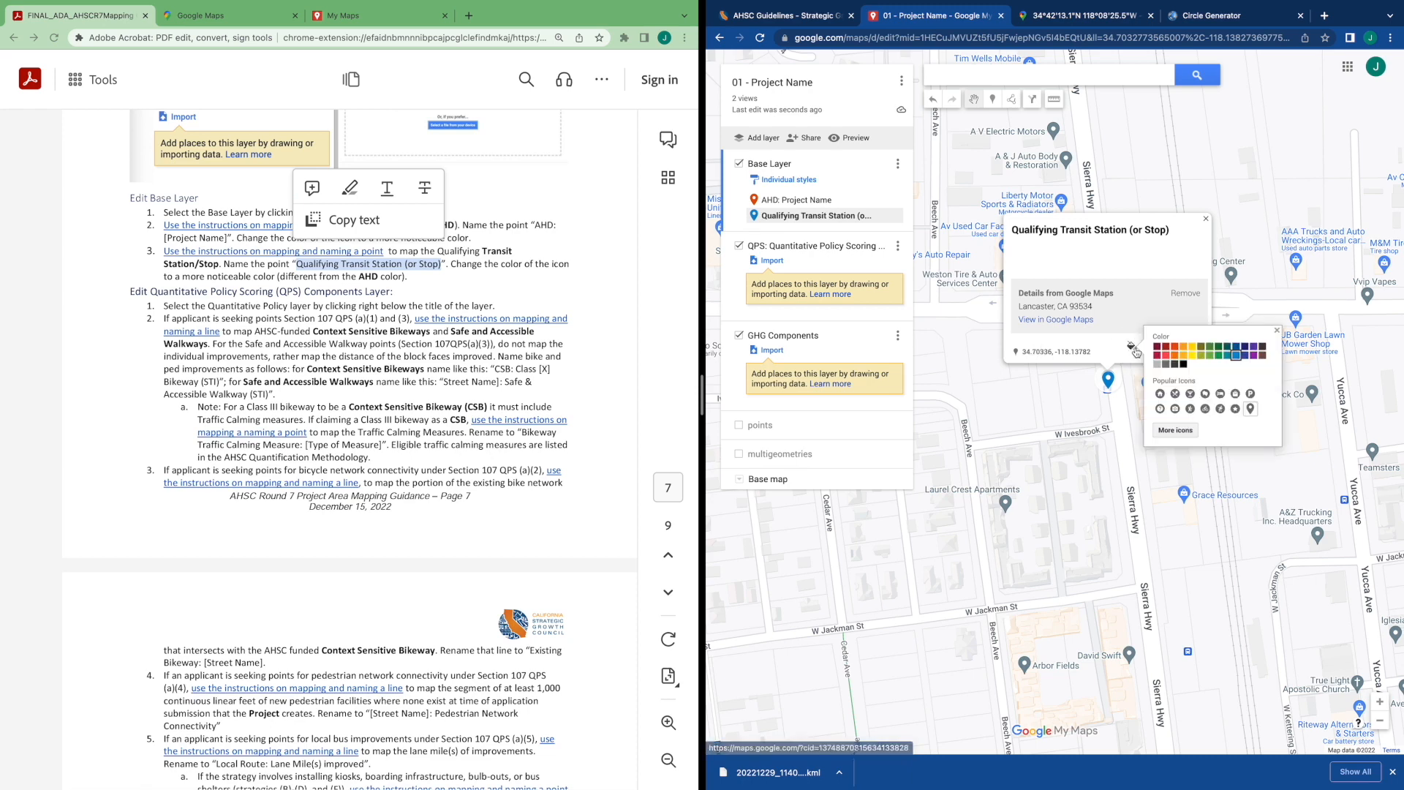
click(1254, 355)
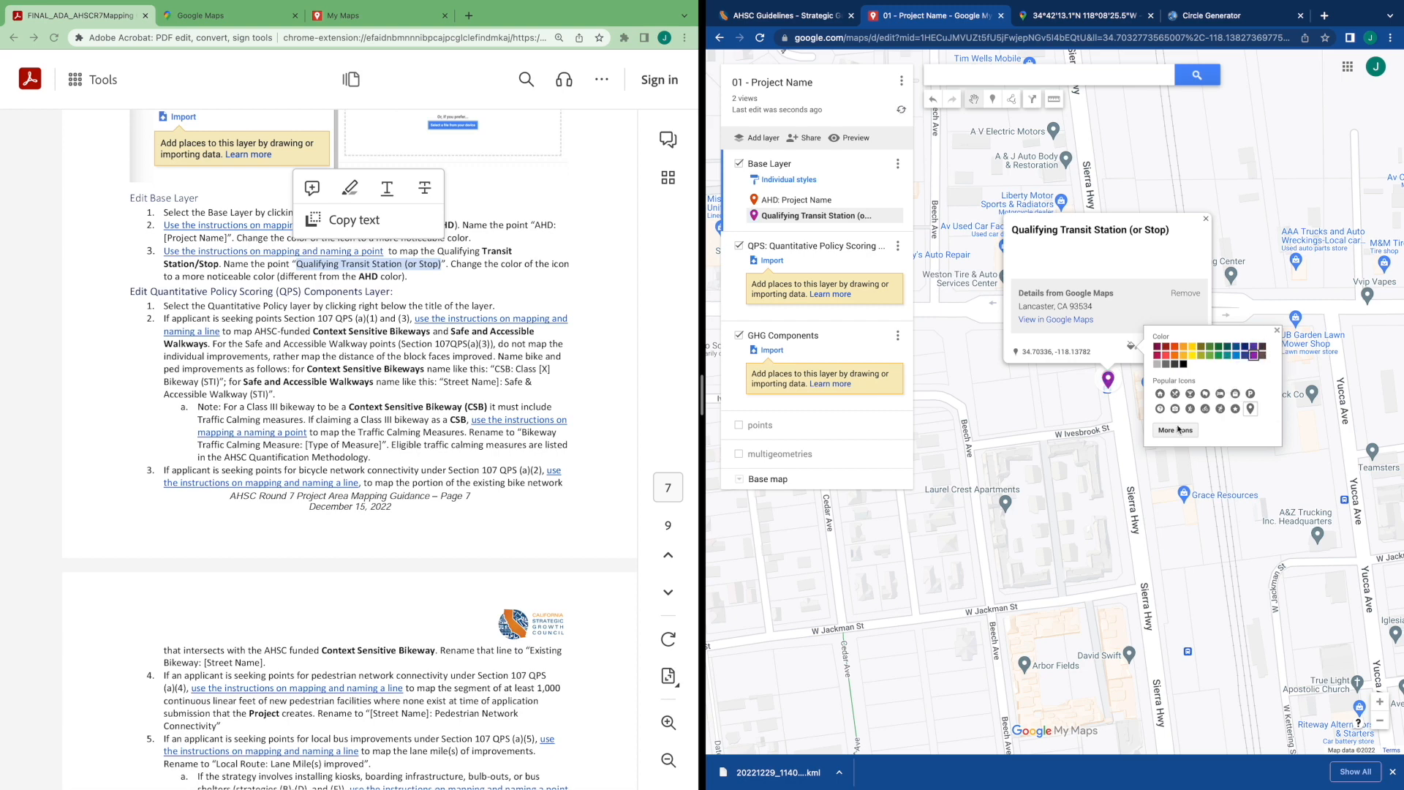
click(1101, 414)
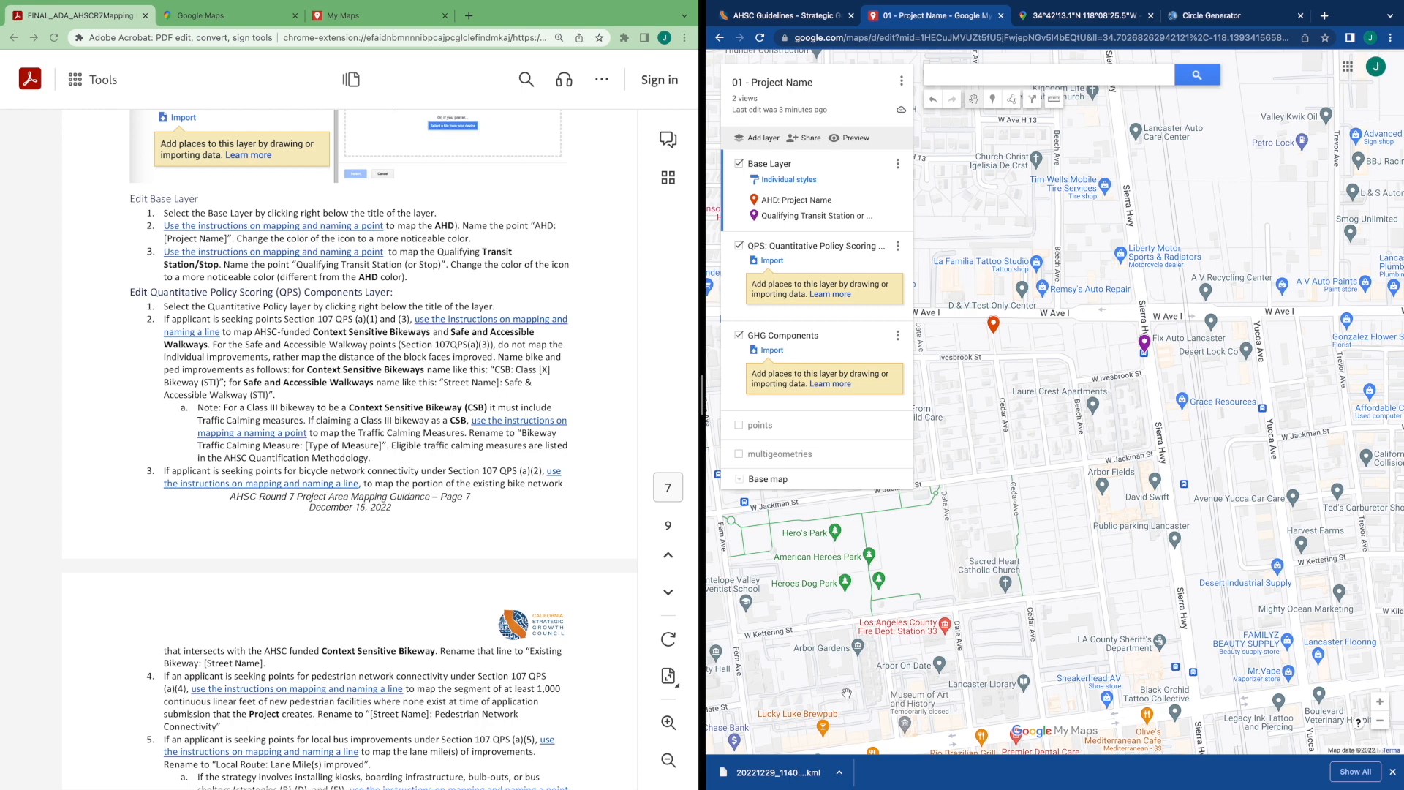
Select the QPS: Quantitative Policy Scoring Components layer
click(803, 260)
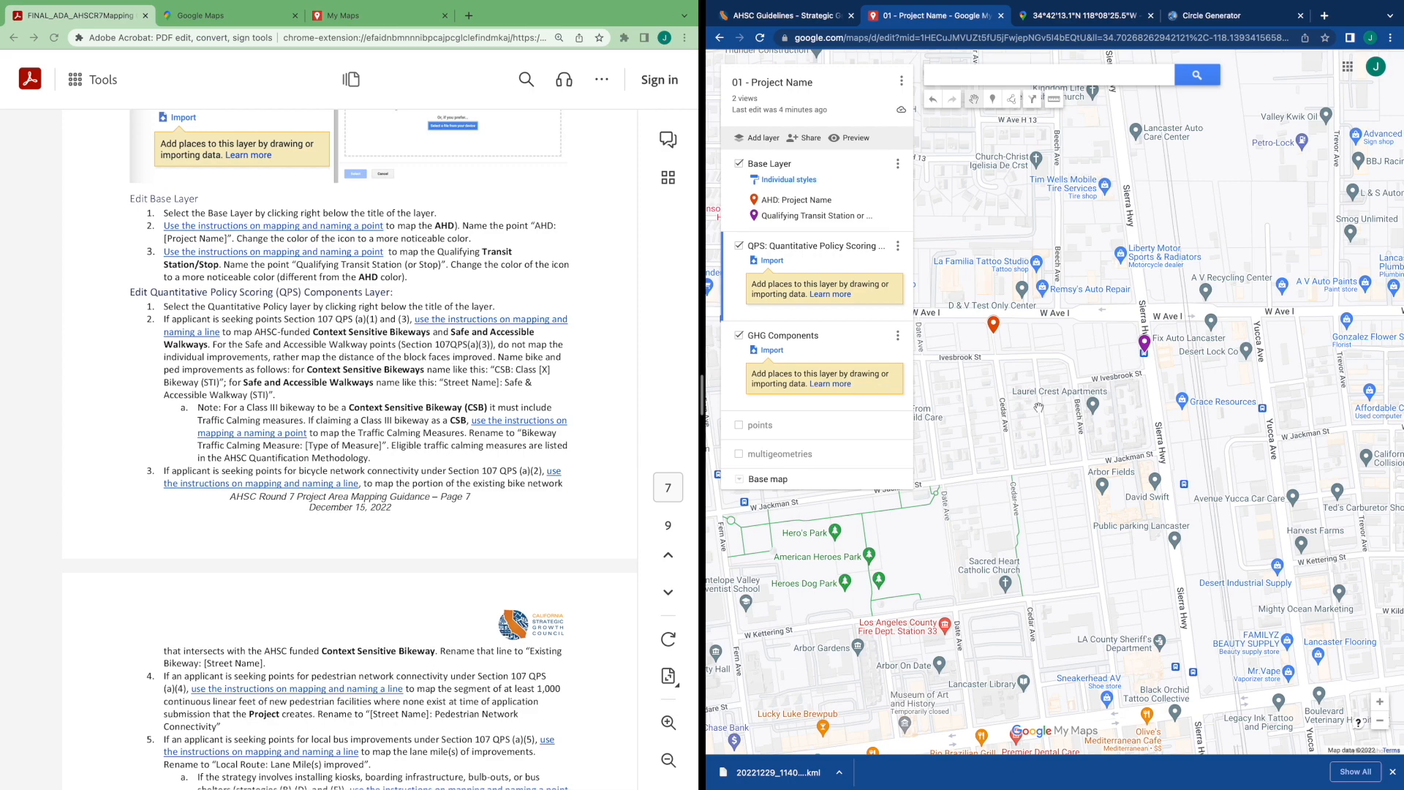
Draw a line in the QPS layer along Sierra Hwy, running north from near W Ave I
drag(1039, 408, 1046, 397)
scroll(1053, 417, down, 2)
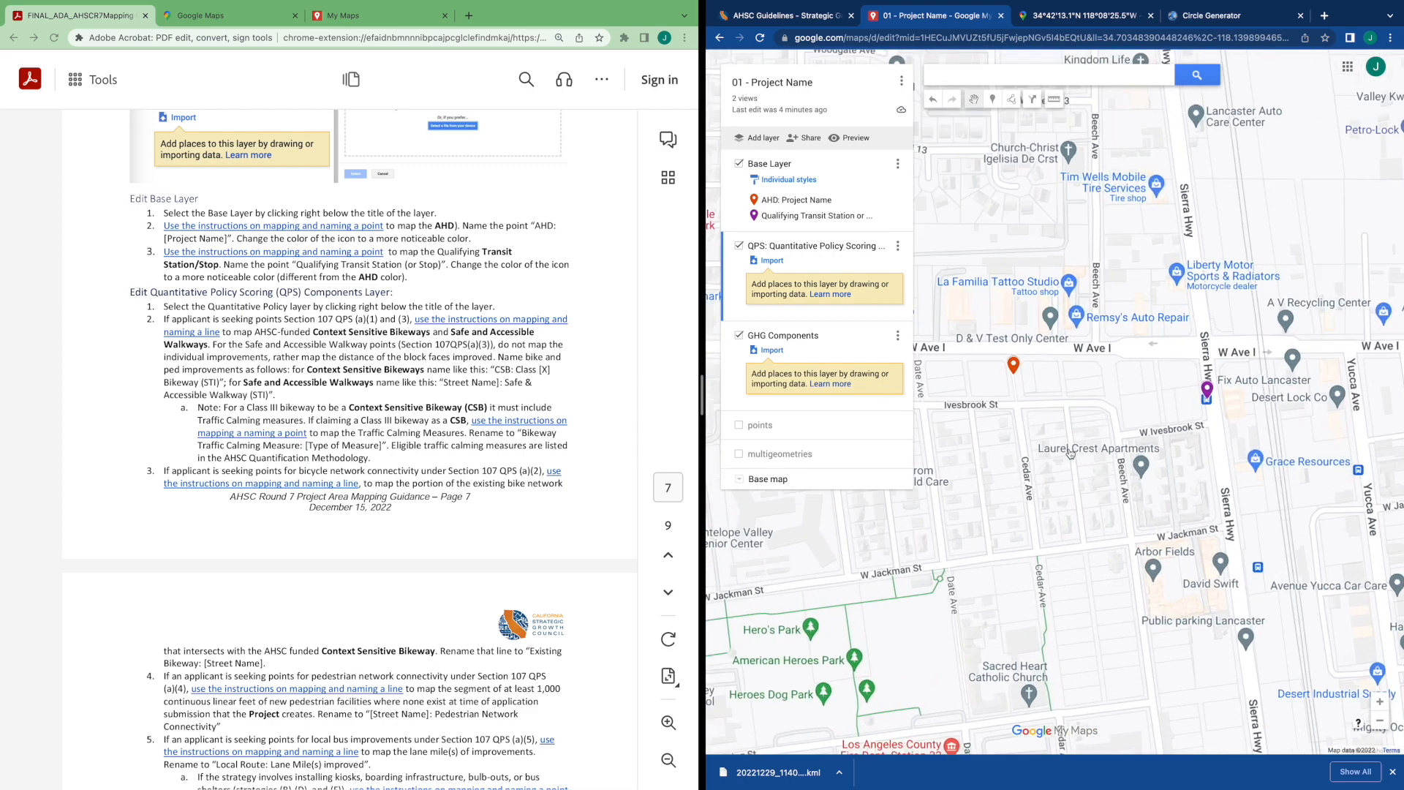
drag(1070, 453, 1072, 493)
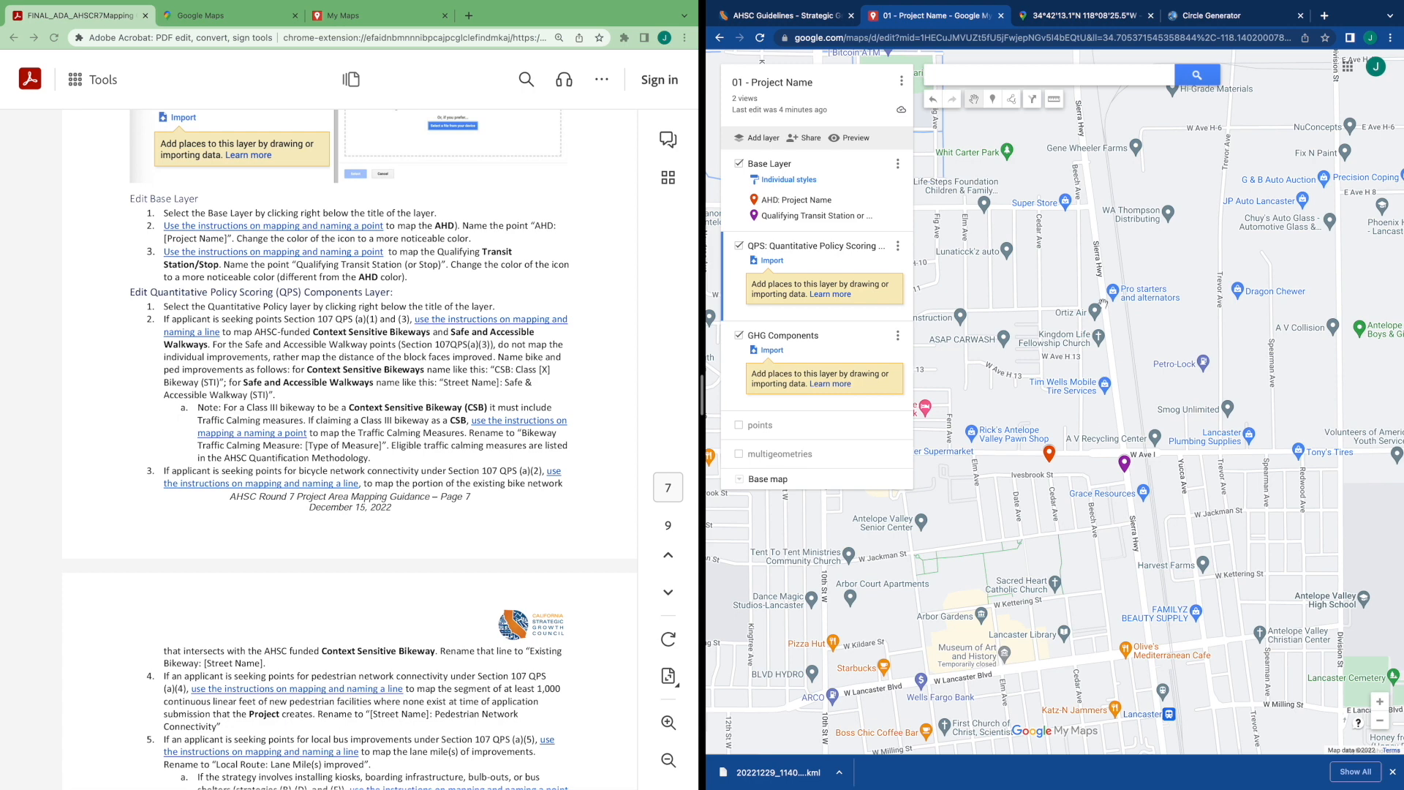
drag(1101, 292, 1258, 299)
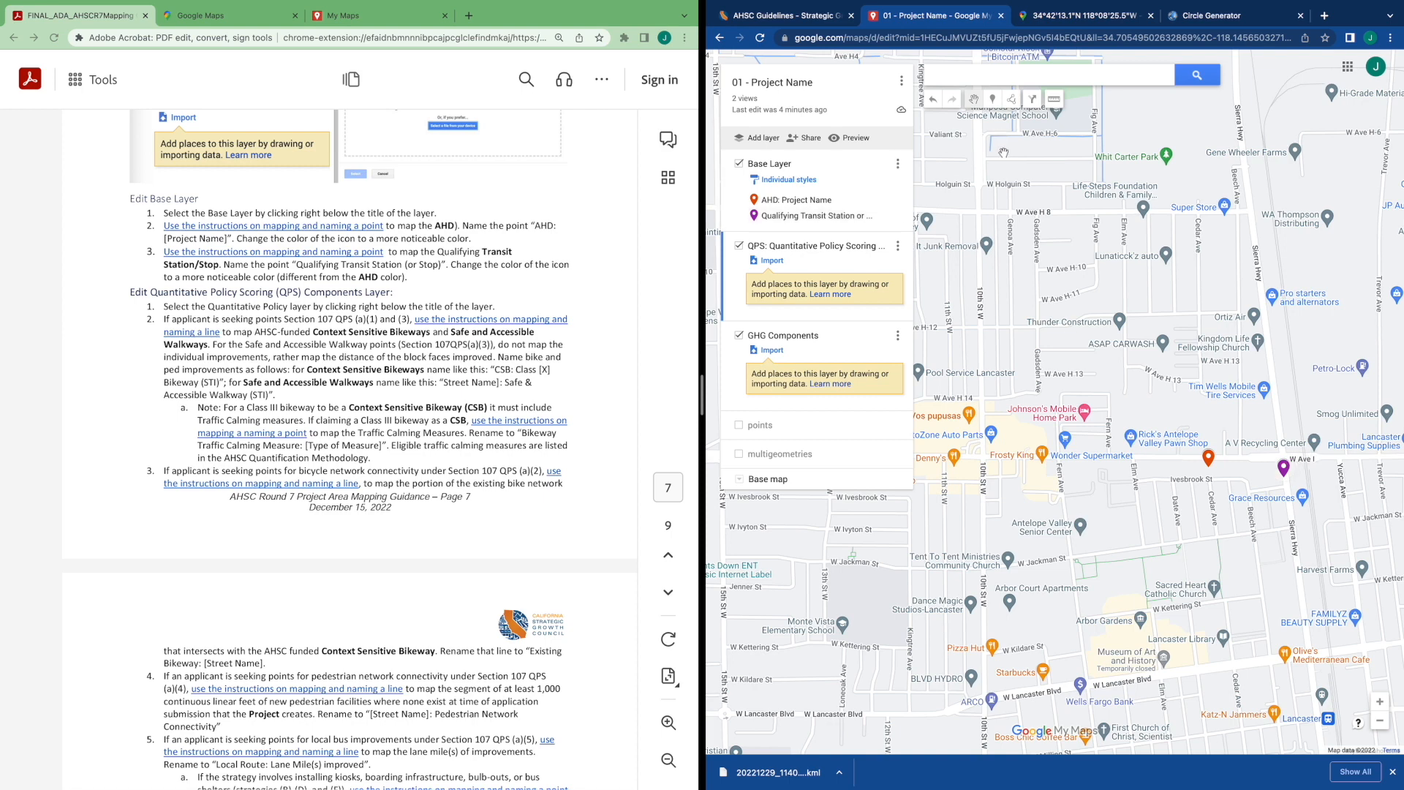
click(1011, 100)
click(1031, 120)
click(1237, 214)
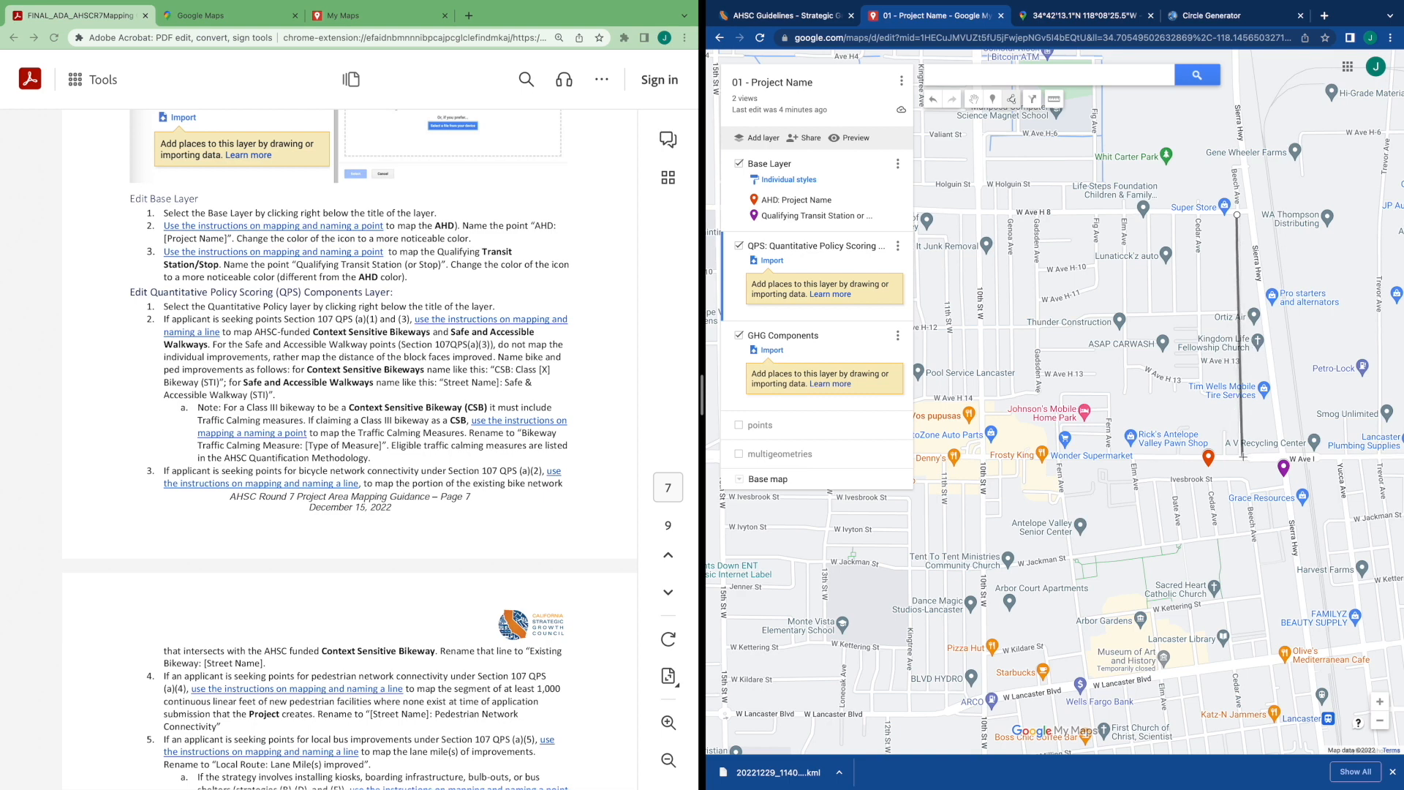
double_click(1242, 456)
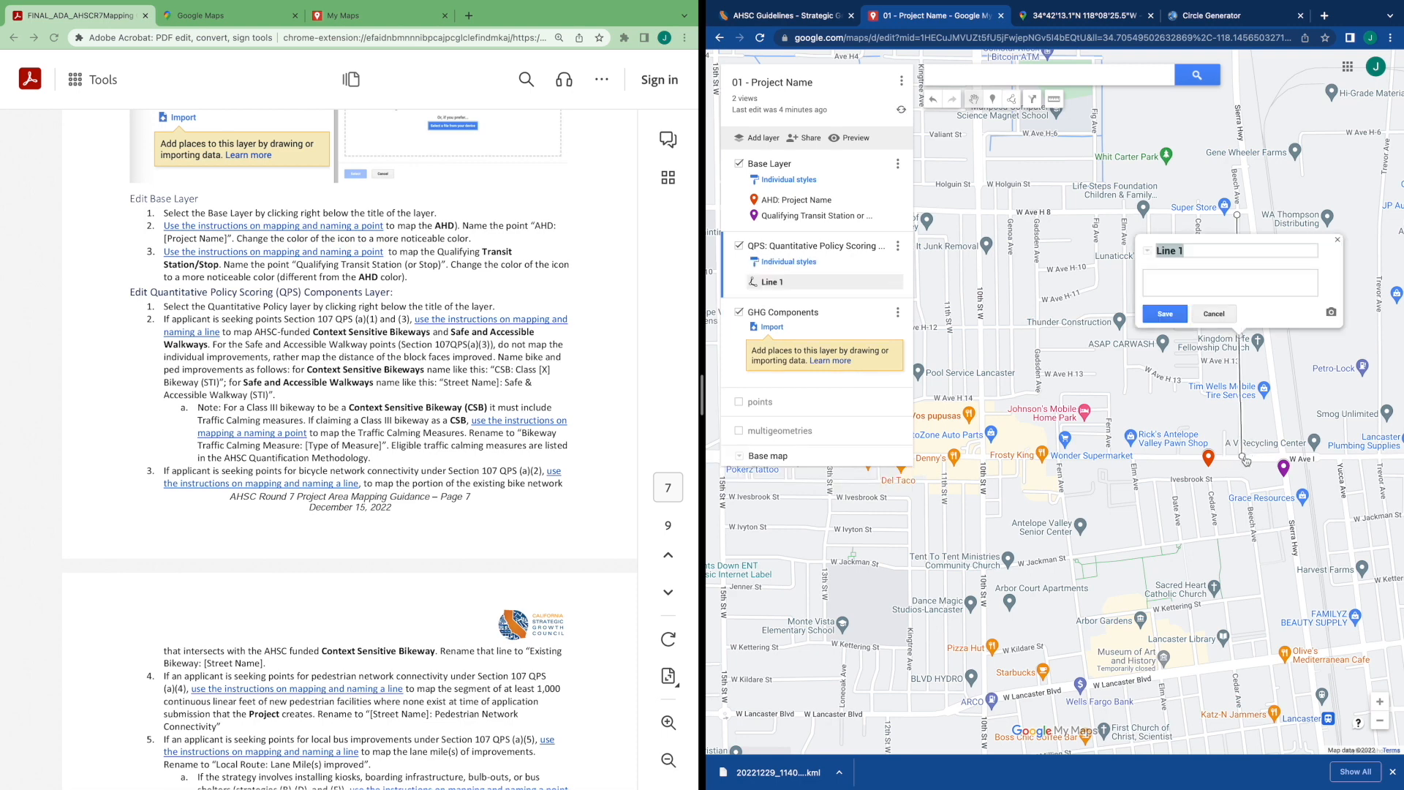
Name the Sierra Hwy line "CSB: Class III Bikeway (STI)" and save it
drag(490, 369, 223, 385)
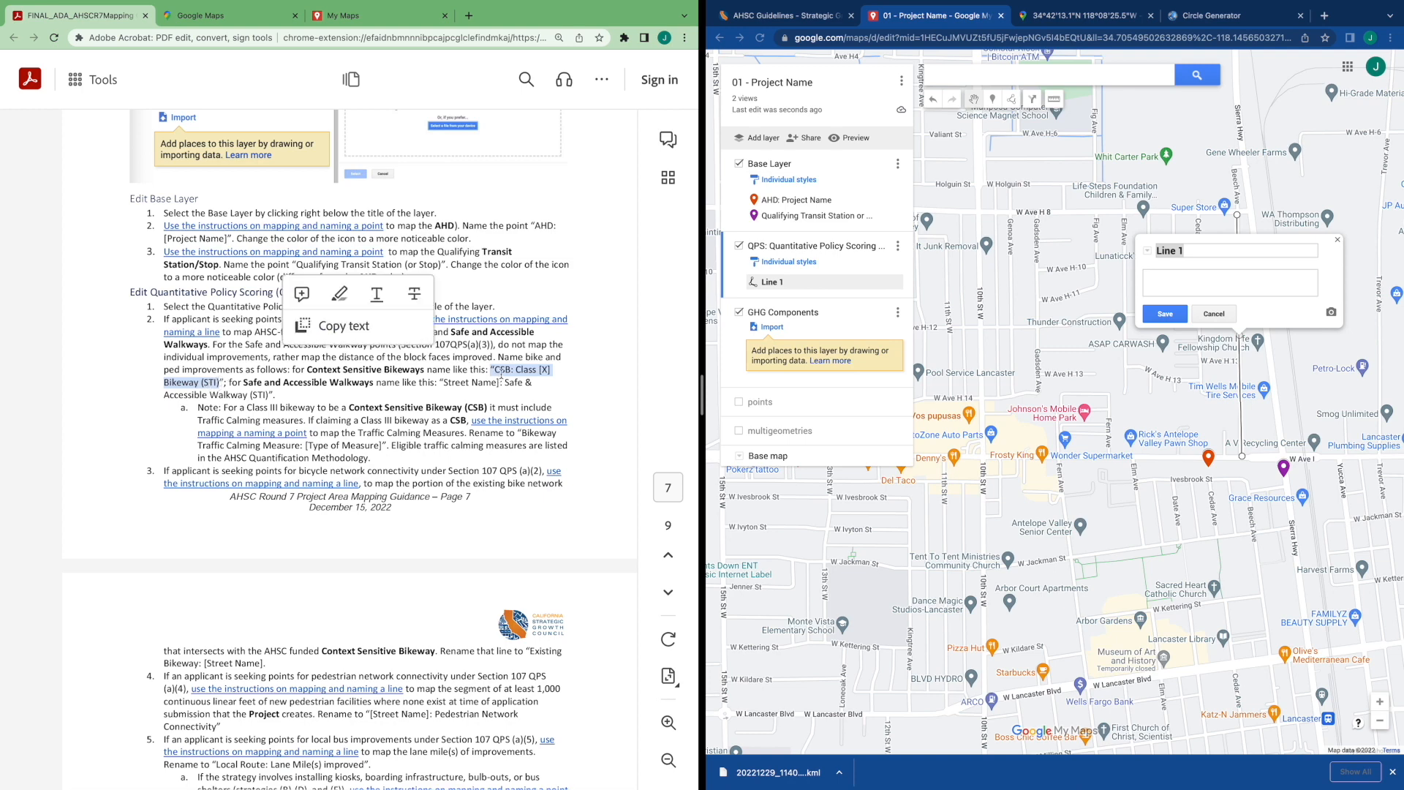
click(1157, 249)
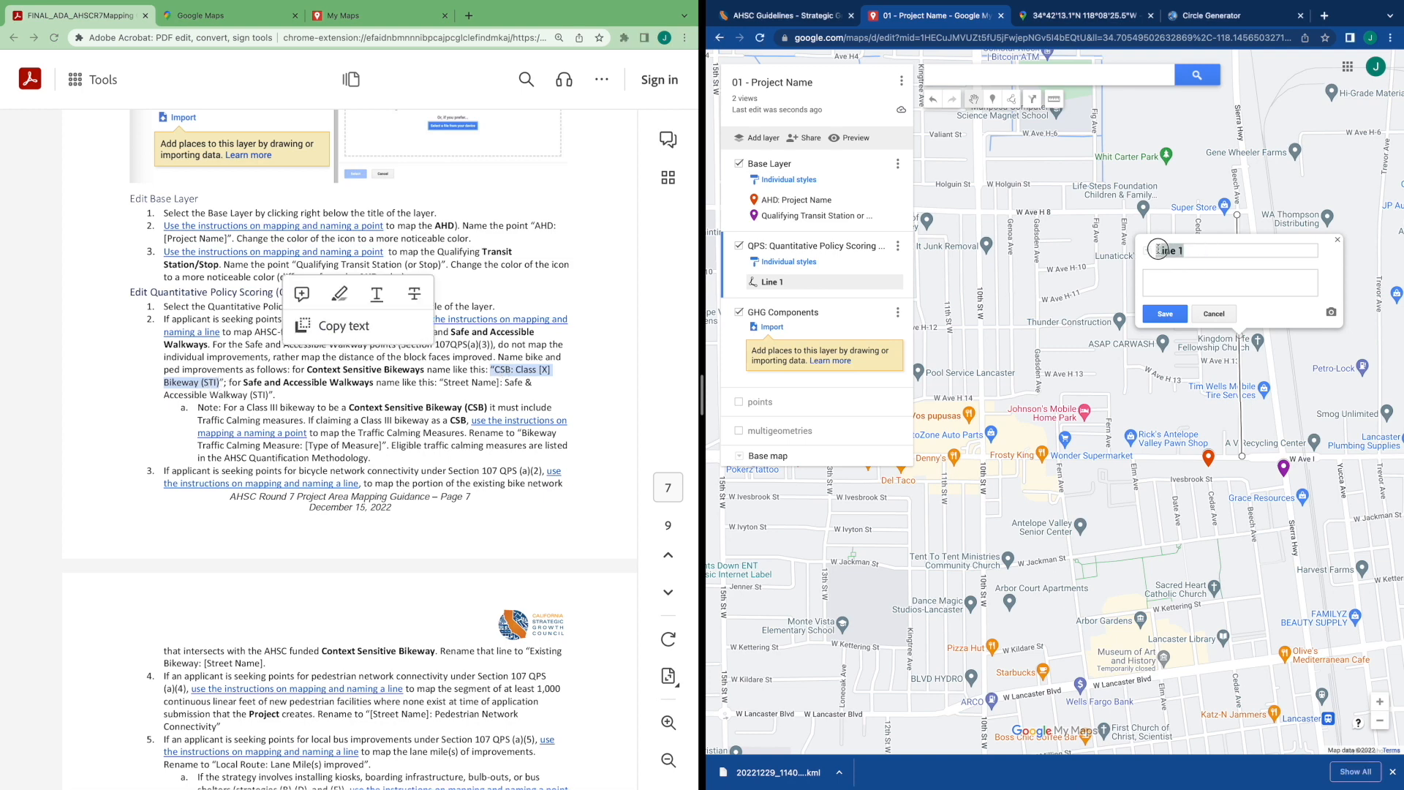
text(CSBL: Class)
text(III Bikeway (STI))
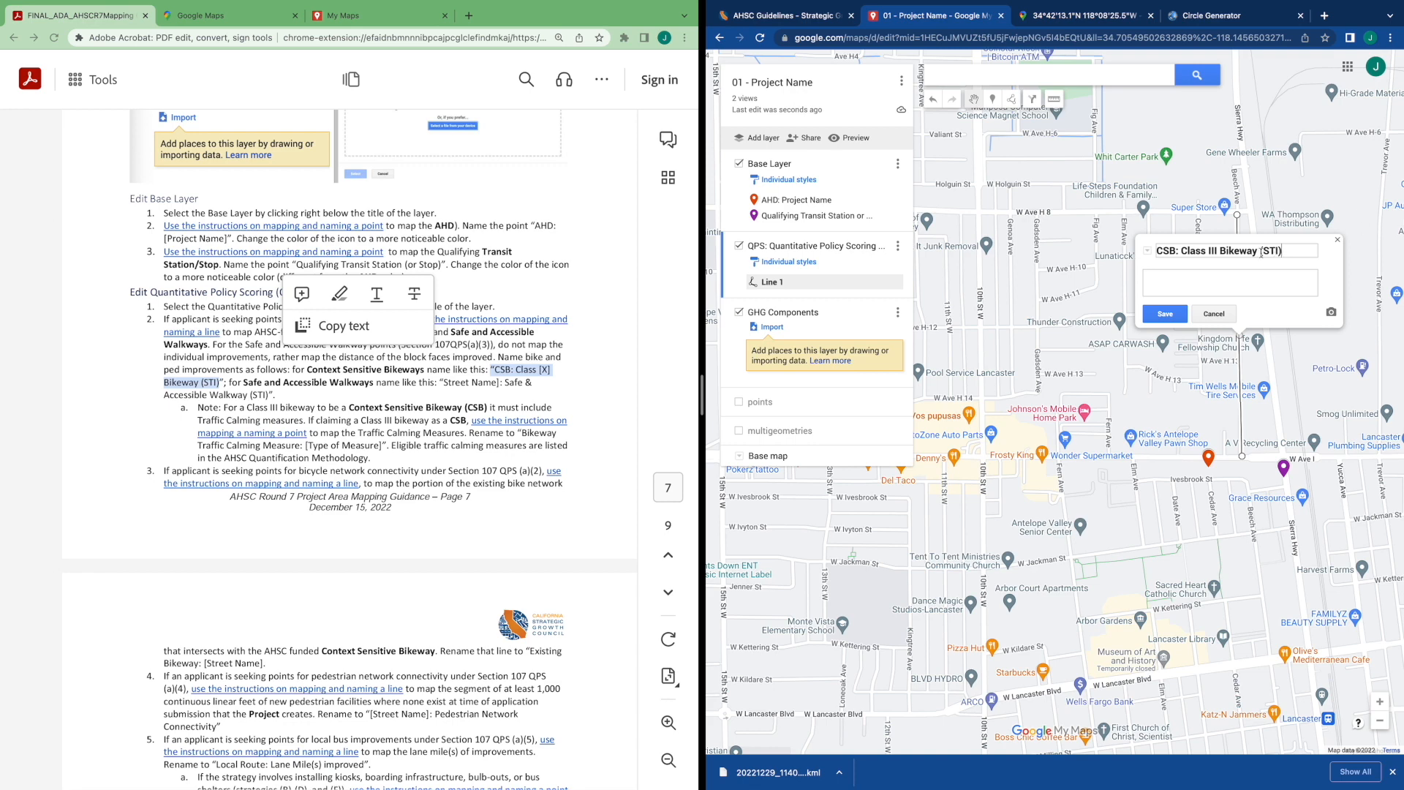
click(1212, 250)
click(1167, 314)
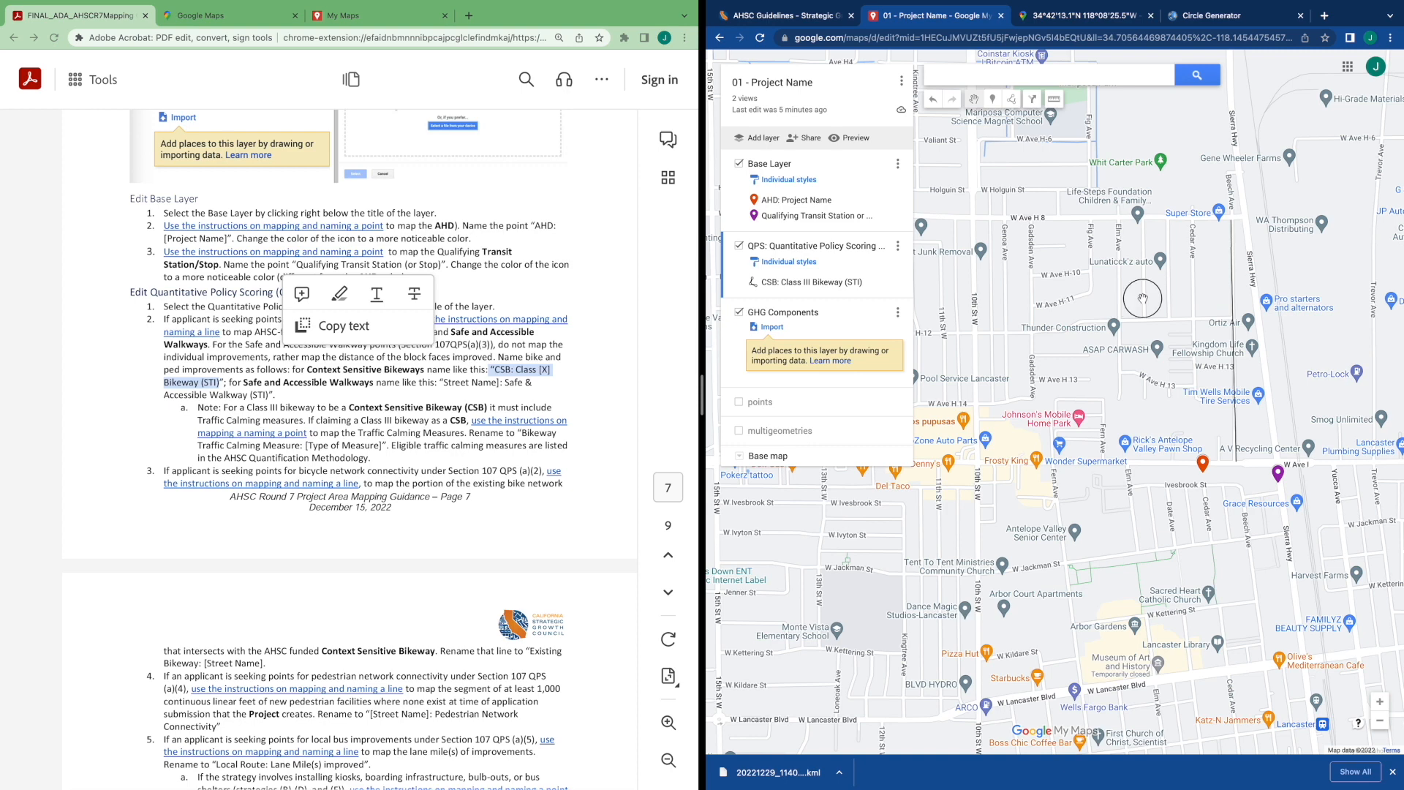
Drop a marker on Sierra Hwy near W Ave H-8
drag(1234, 294, 1079, 301)
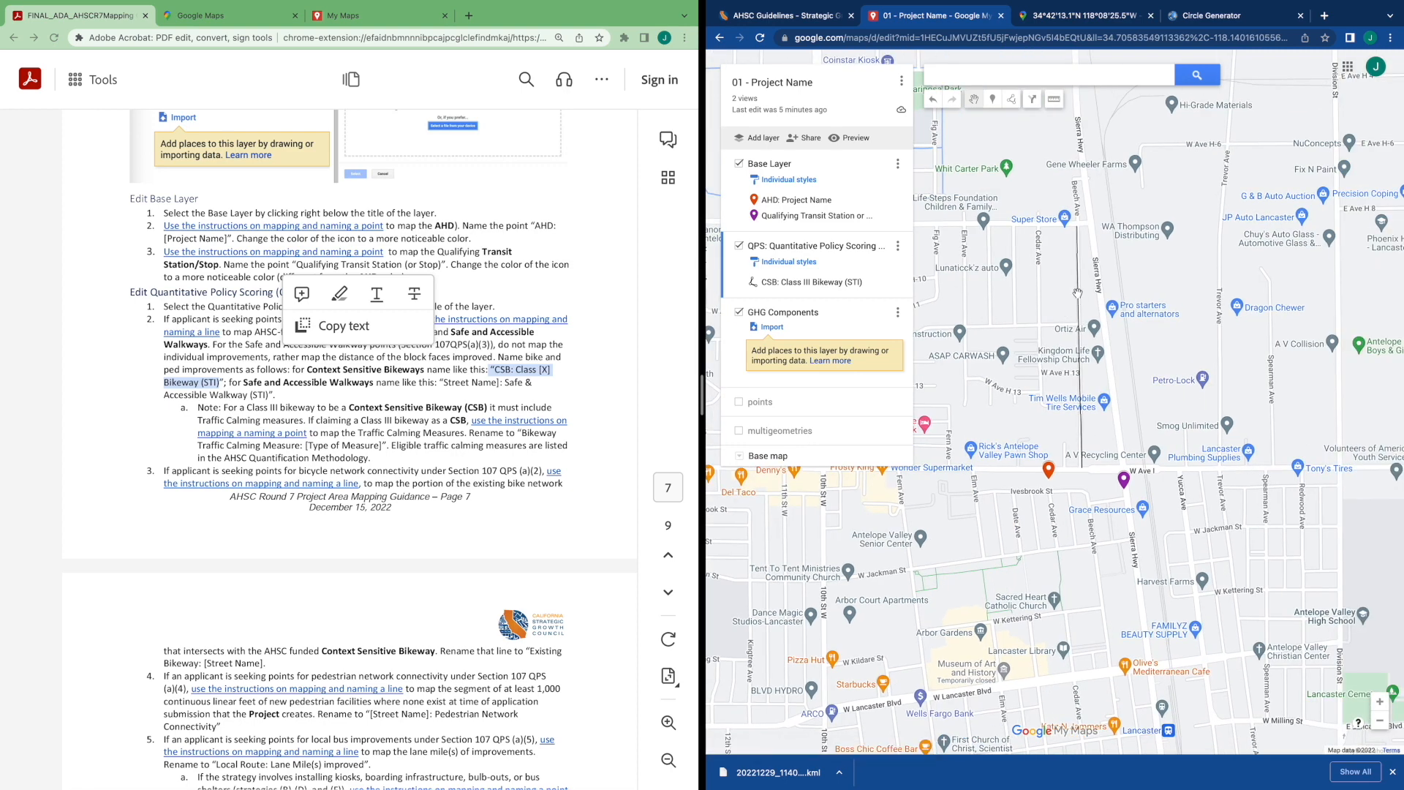
click(570, 371)
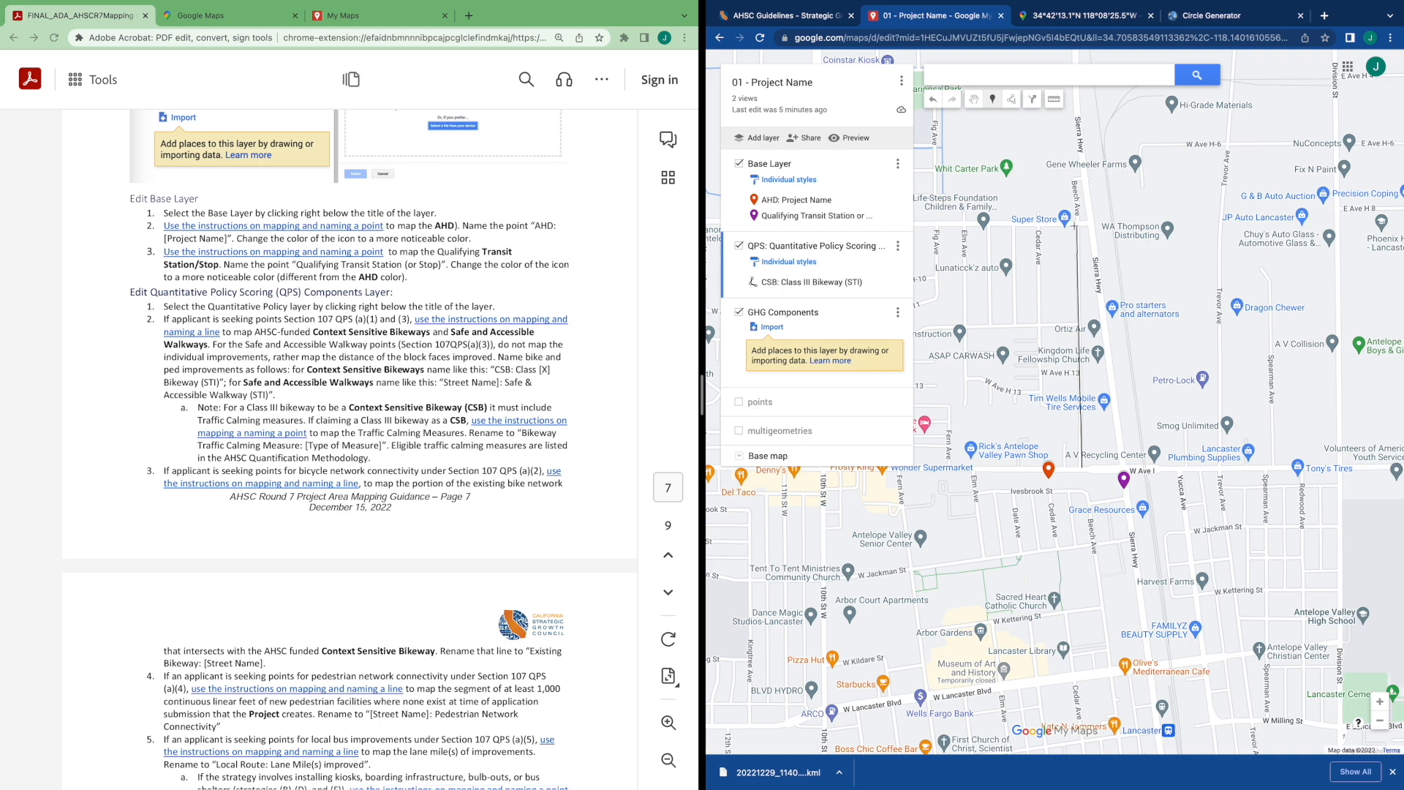
click(1075, 226)
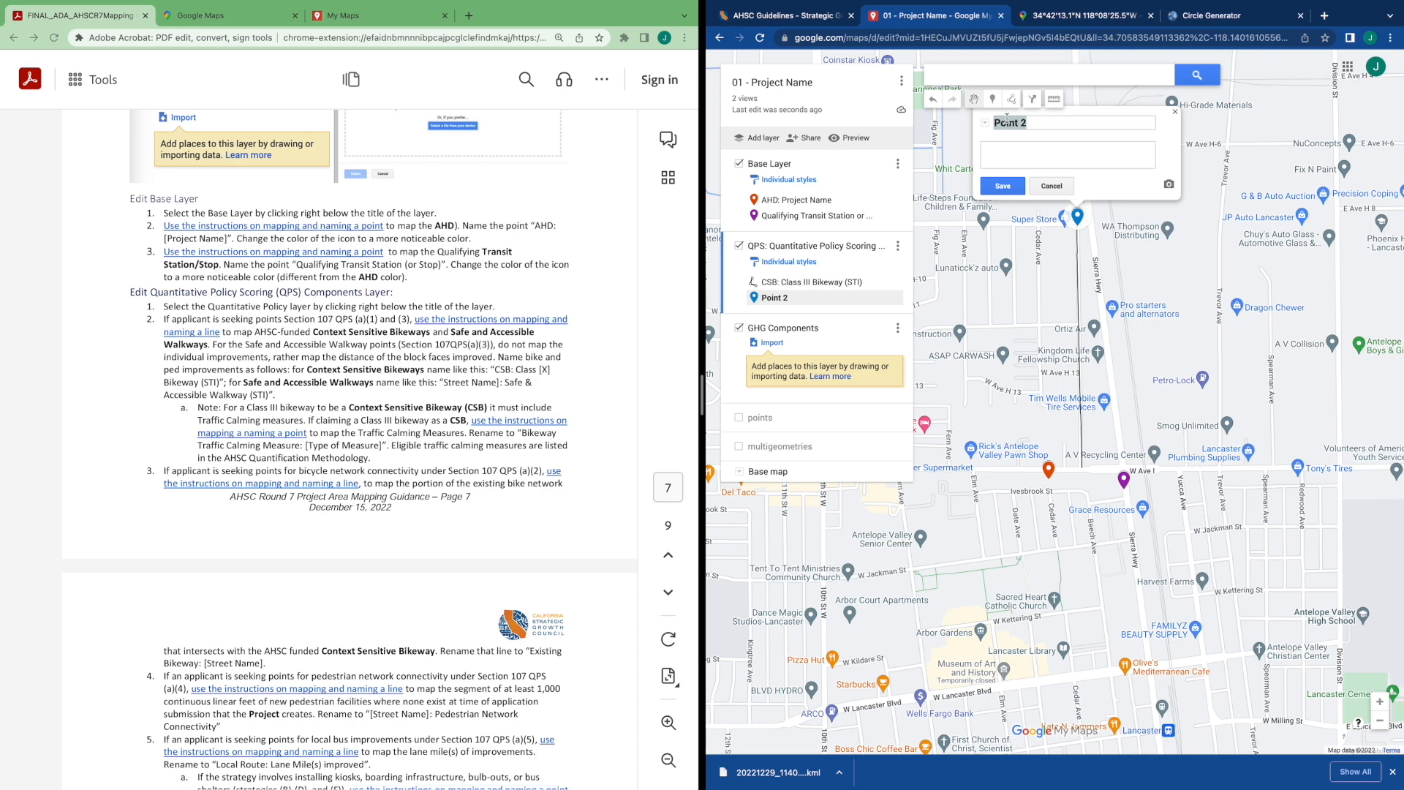
Rename the marker "Bikeway Traffic Calming Measure: Curb Extension" and save it
click(1025, 124)
drag(1027, 123, 957, 122)
key(End)
key(BackSpace)
key(BackSpace)
key(BackSpace)
key(BackSpace)
key(BackSpace)
key(BackSpace)
text(Bikeway Traffic Calming Mea)
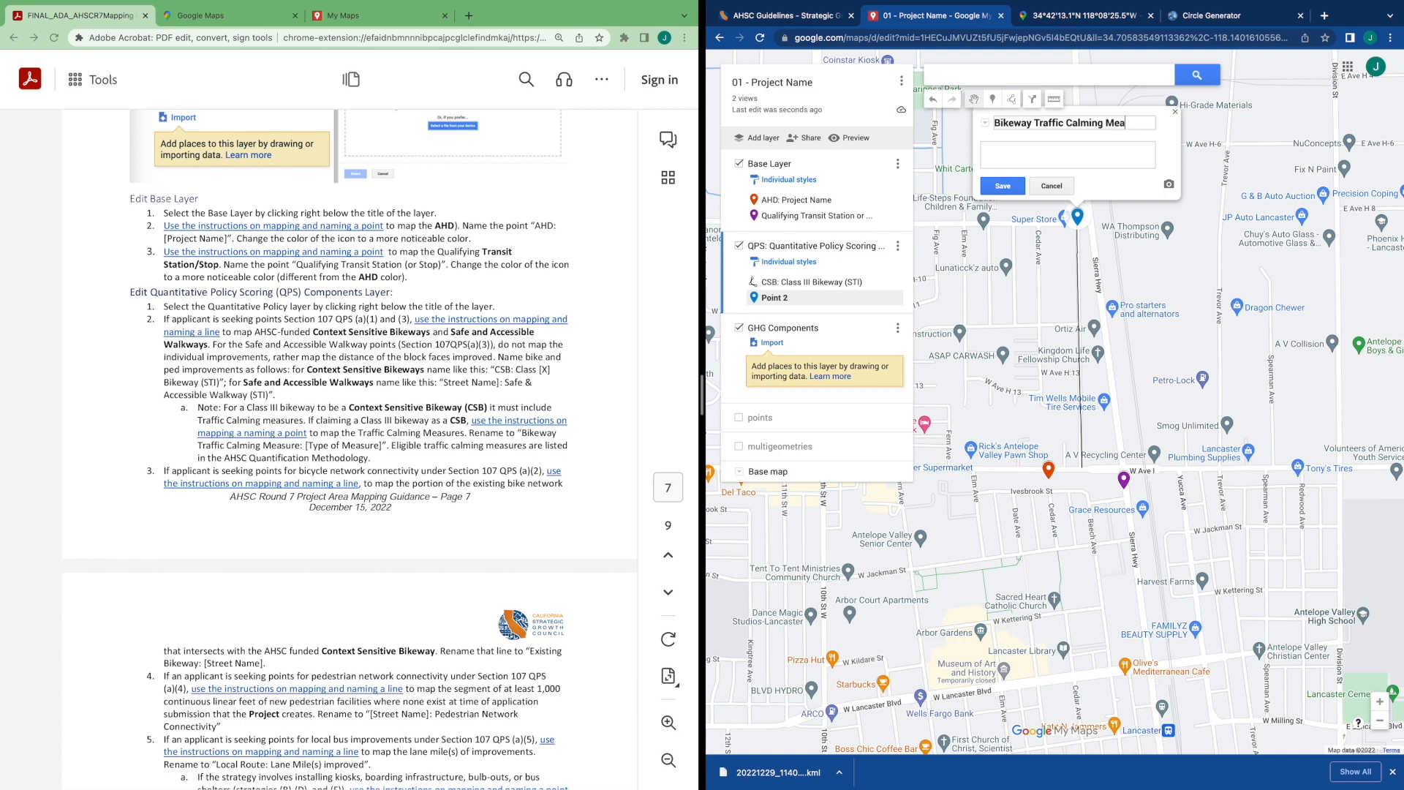
text(sure: Cur)
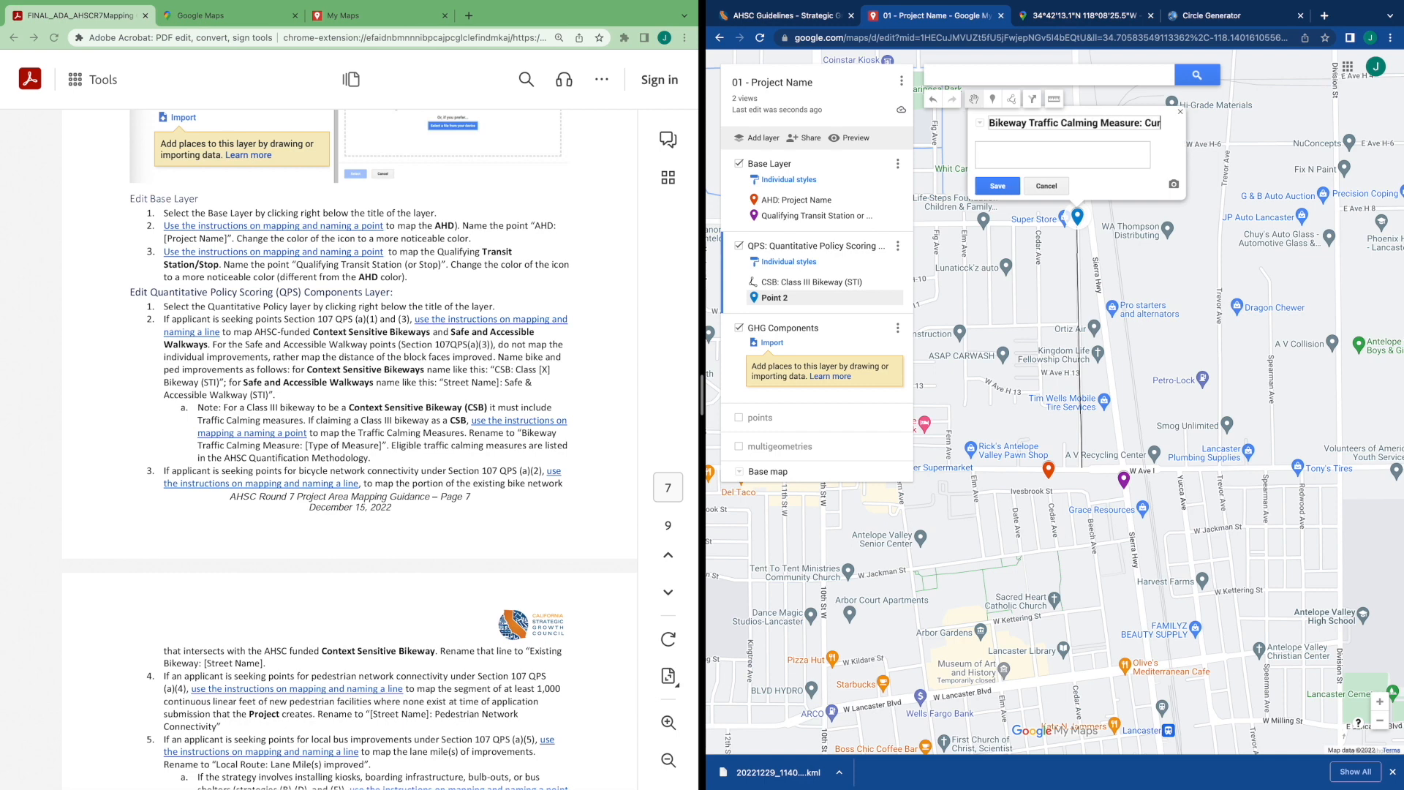
text(b Estension)
drag(1060, 125, 987, 133)
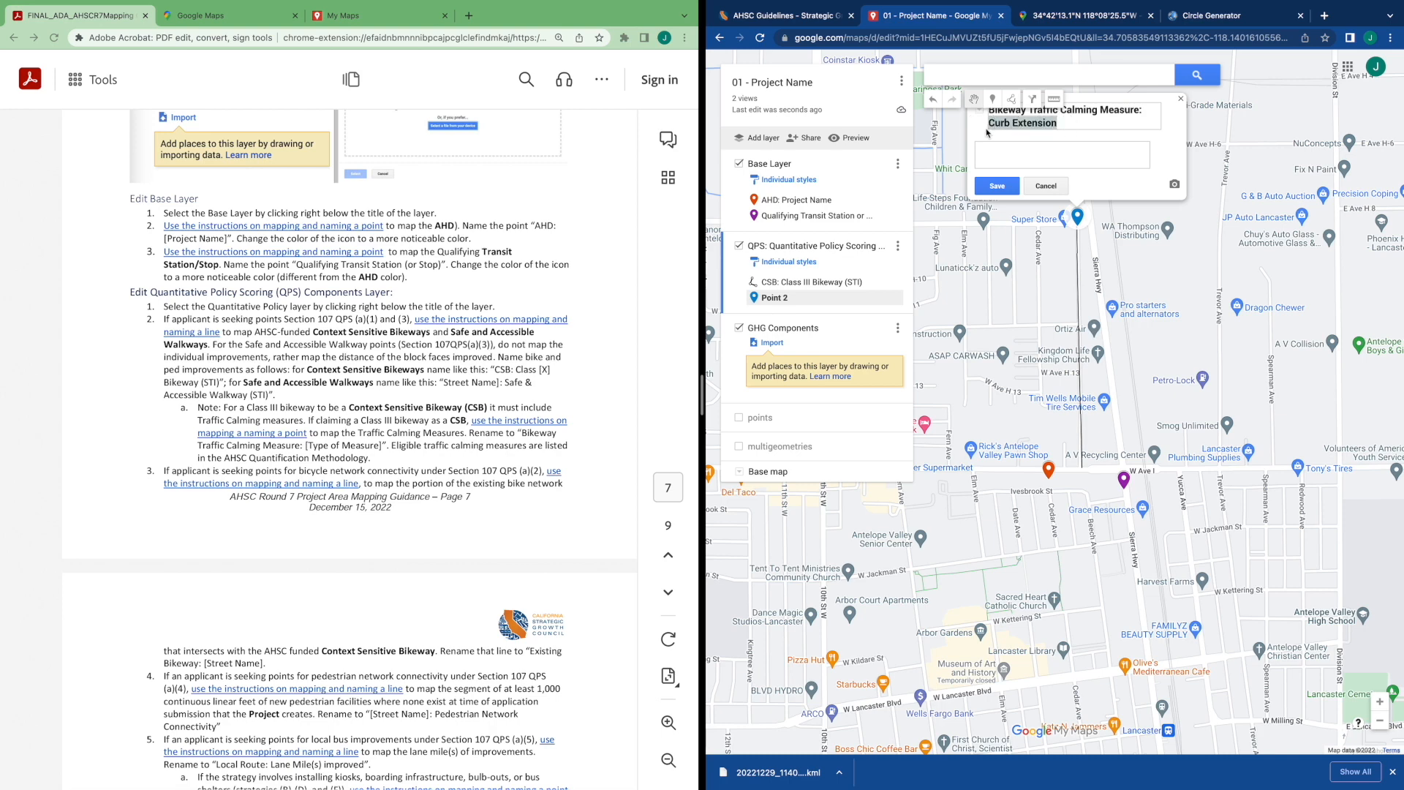
click(996, 185)
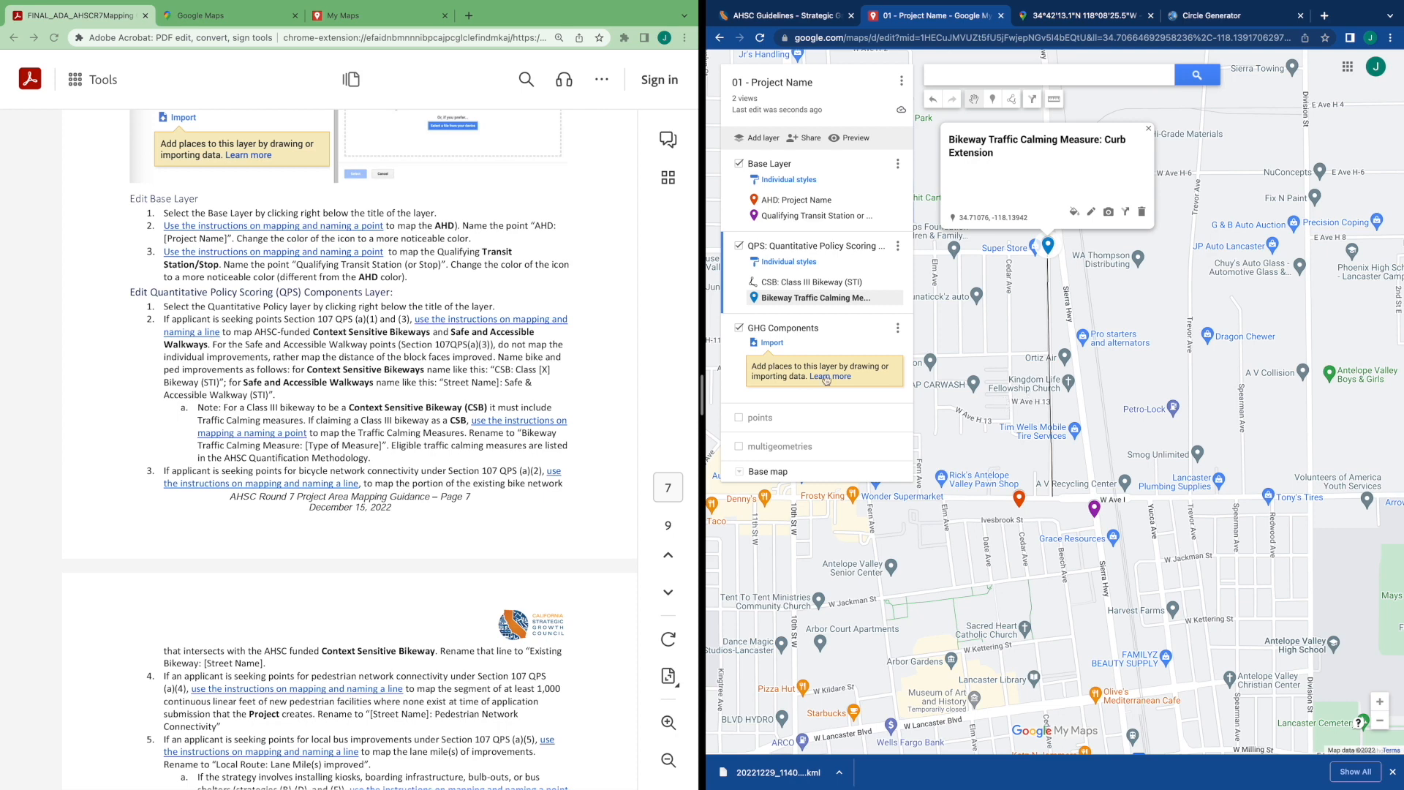
Draw a line about 0.43 mi along W Ave I, ending at the Sierra Hwy transit stop
drag(984, 446, 1075, 287)
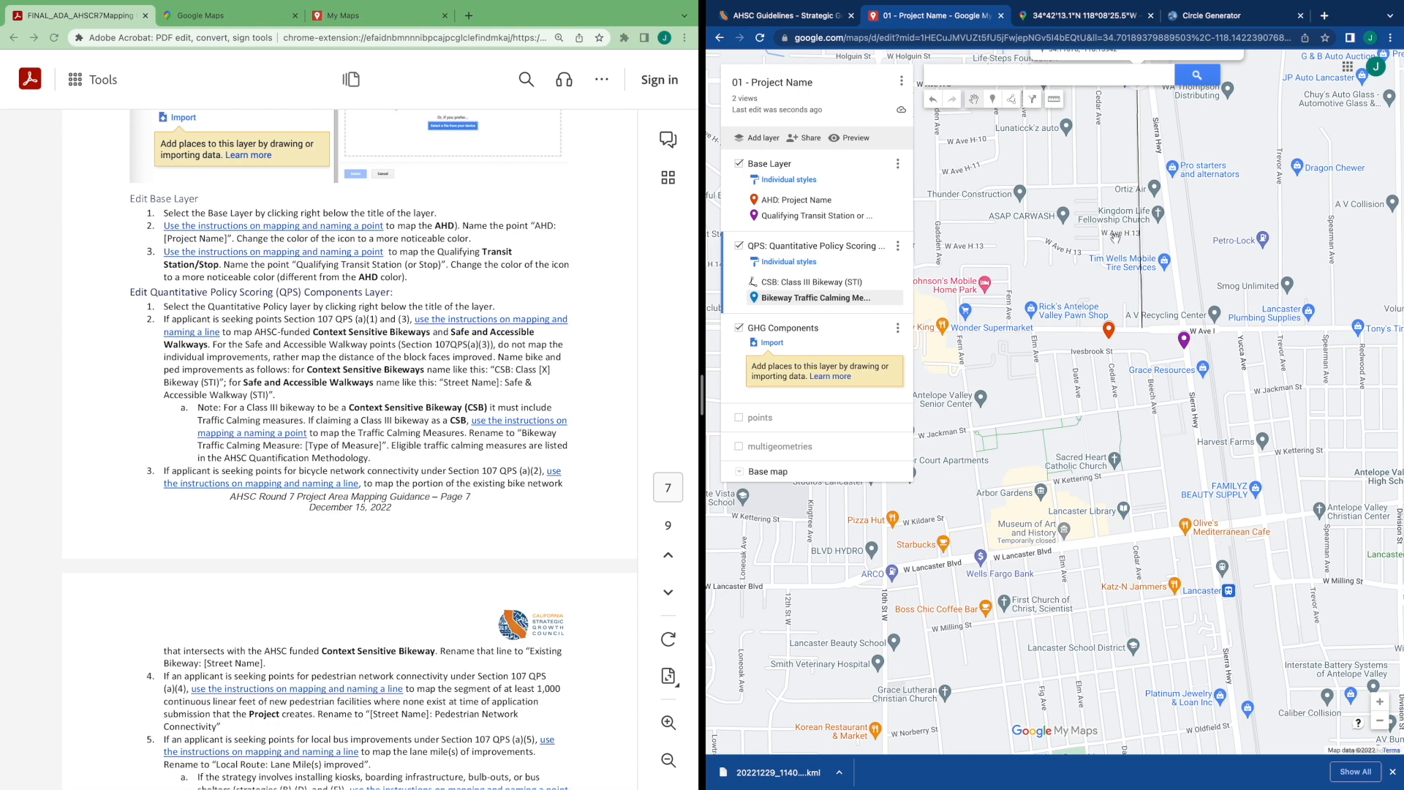
click(1015, 102)
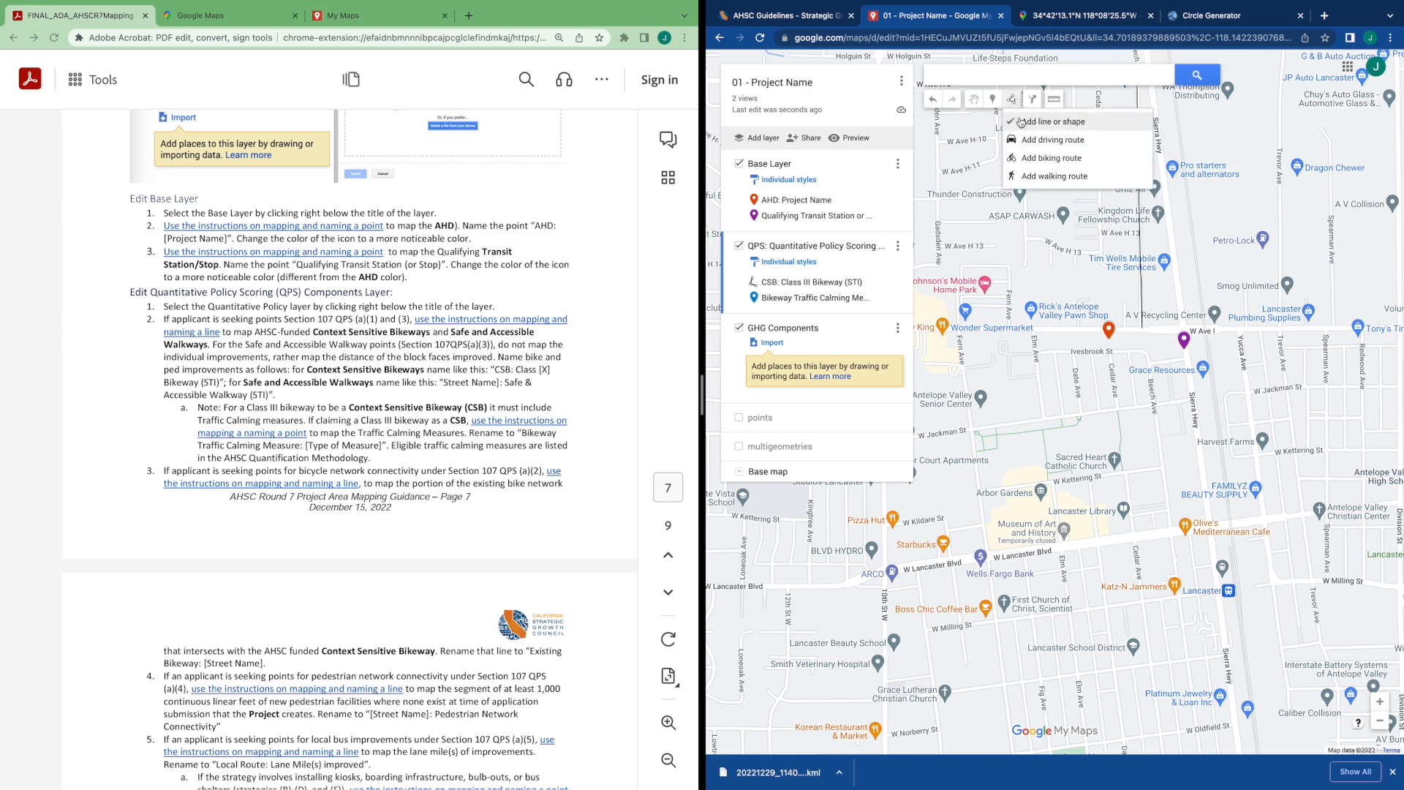
click(1035, 122)
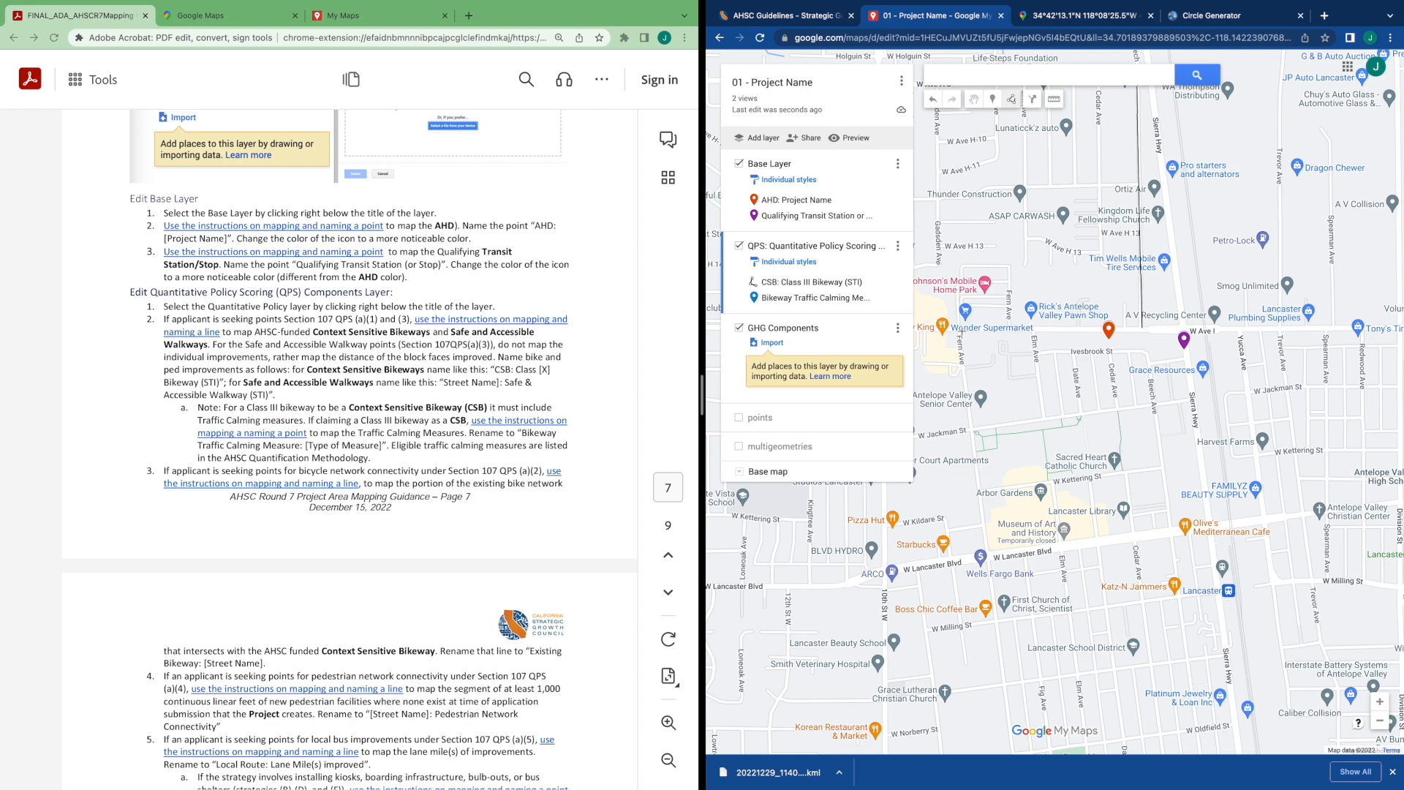
click(960, 331)
double_click(1181, 335)
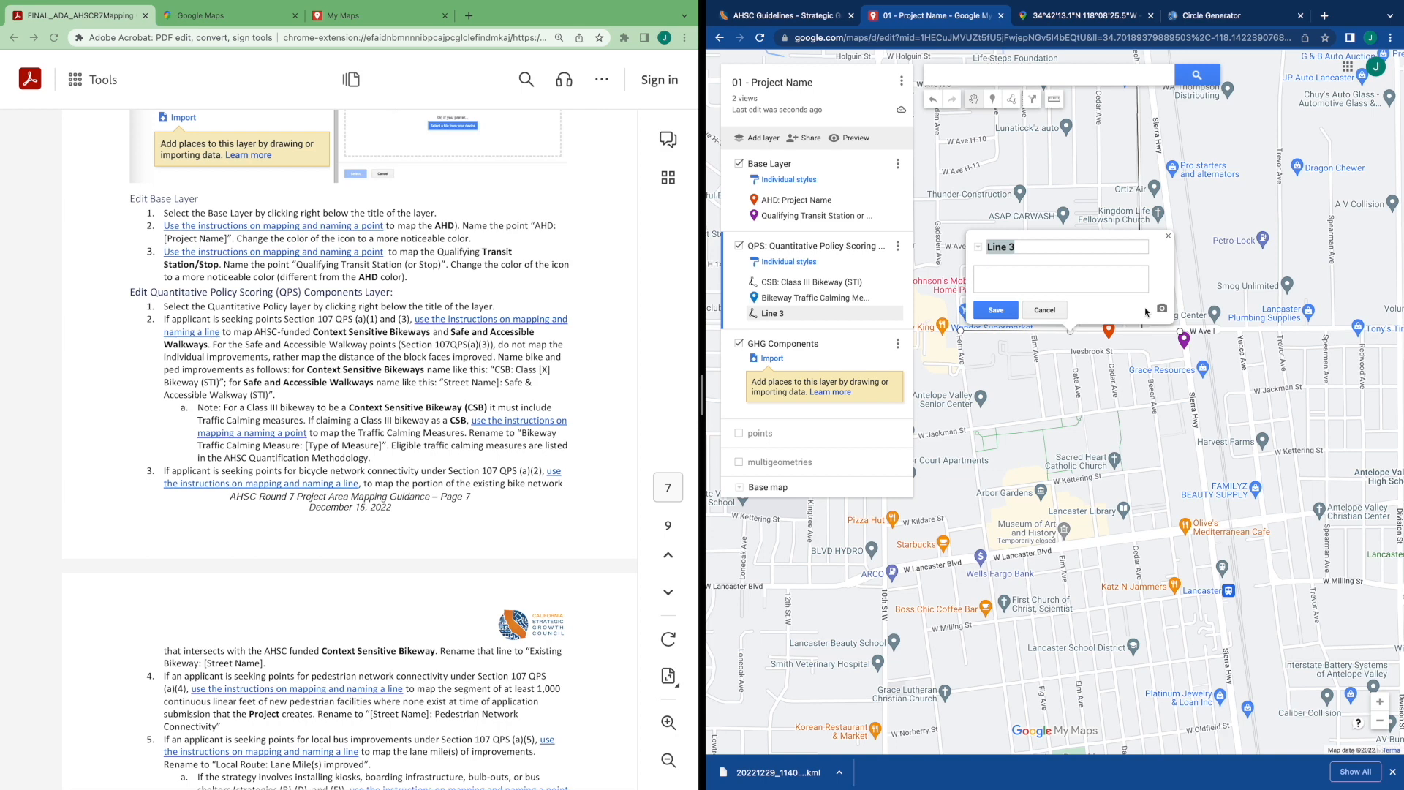
Name the W Ave I line "CSB: Class II Bikeway (STI)" and save it
text(CSB: Class II Bikeway (STI)
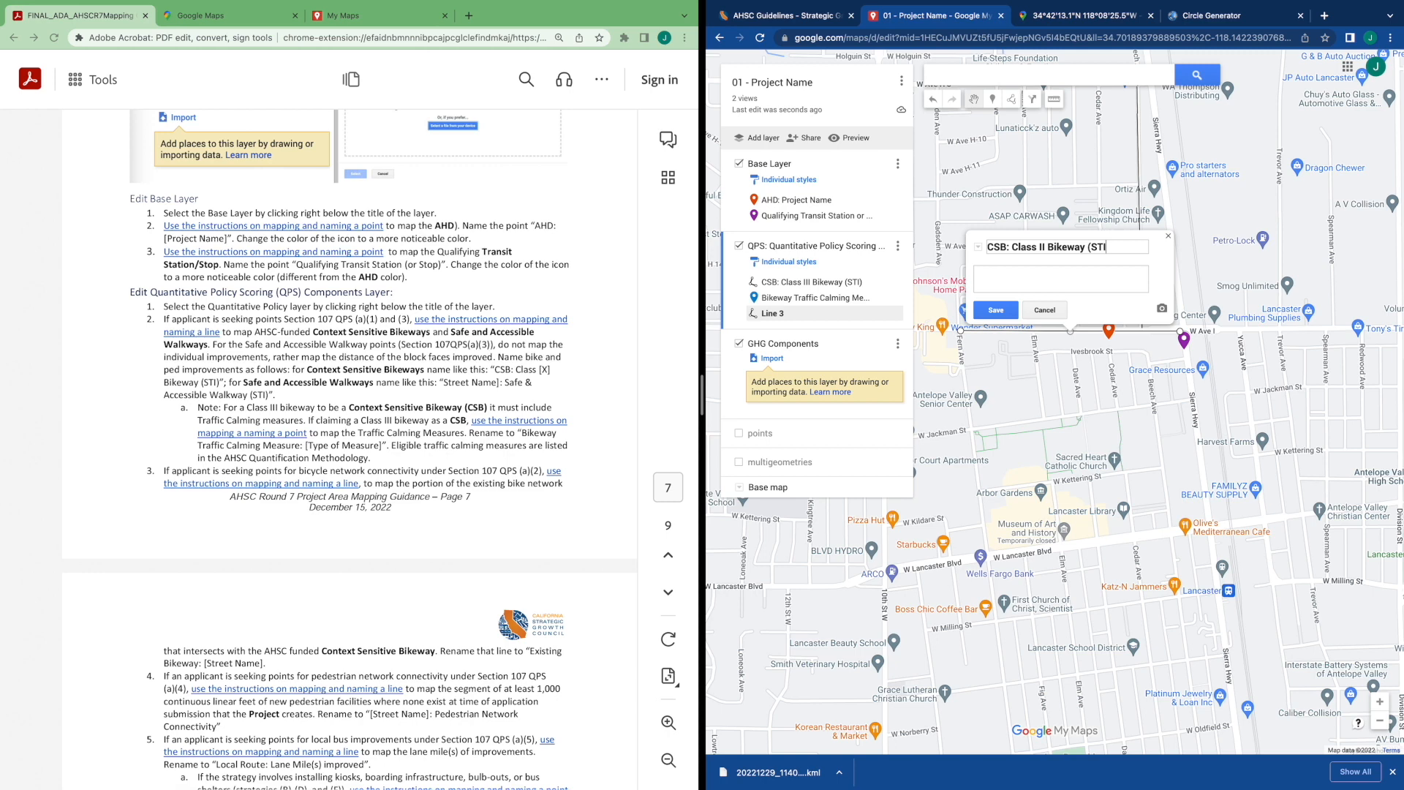
click(995, 310)
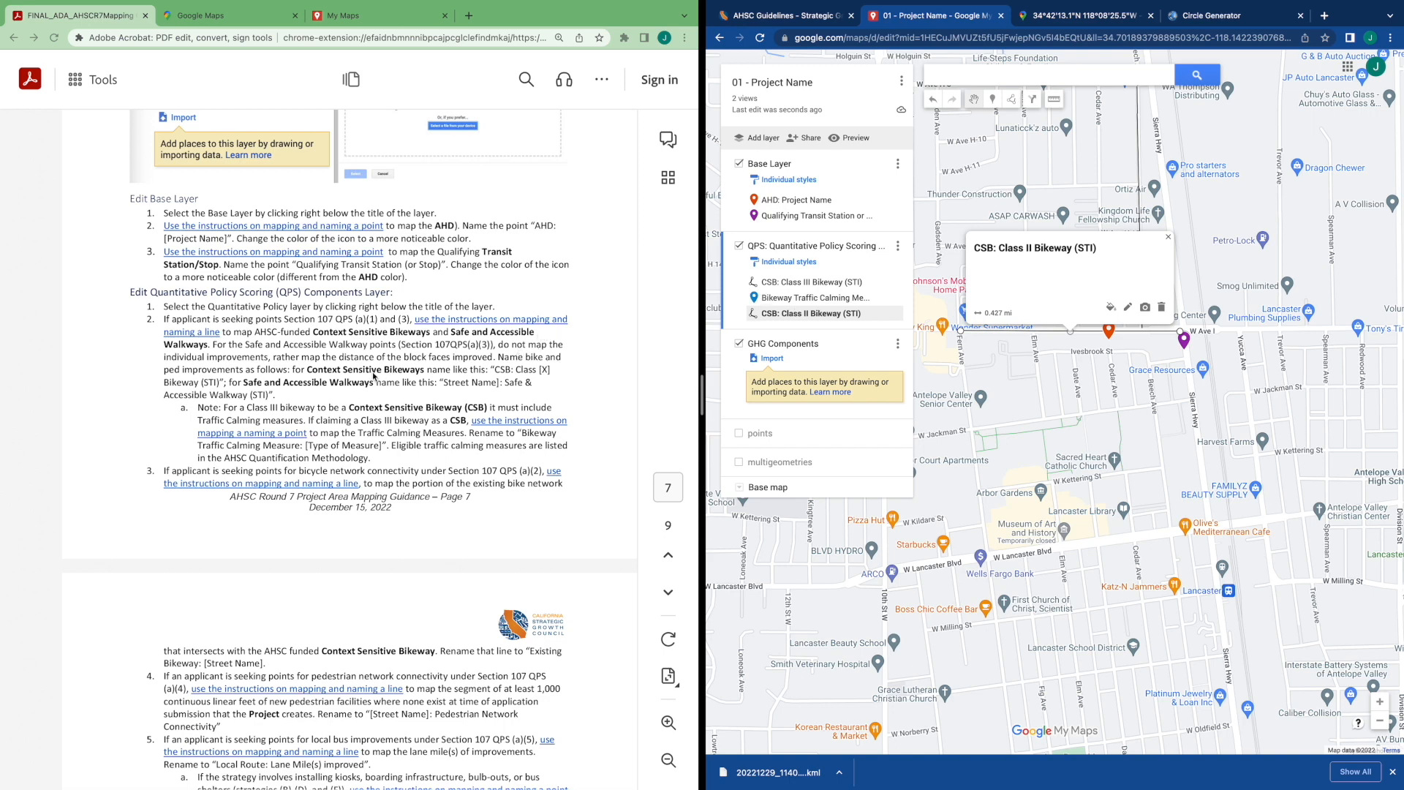
Draw a line about 0.47 mi along Beech Ave from near W Ave H-8 down to W Ave I
click(250, 383)
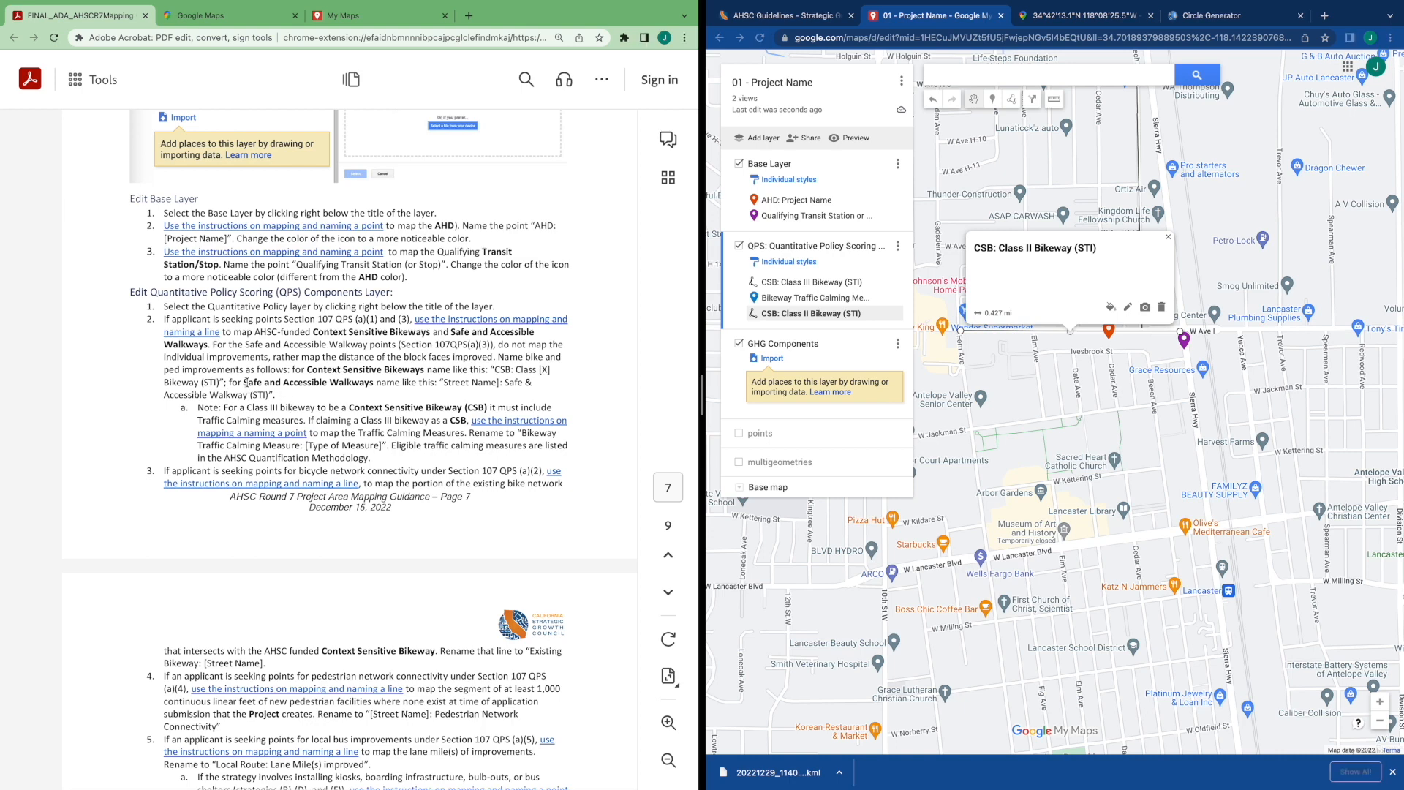
drag(249, 384, 378, 386)
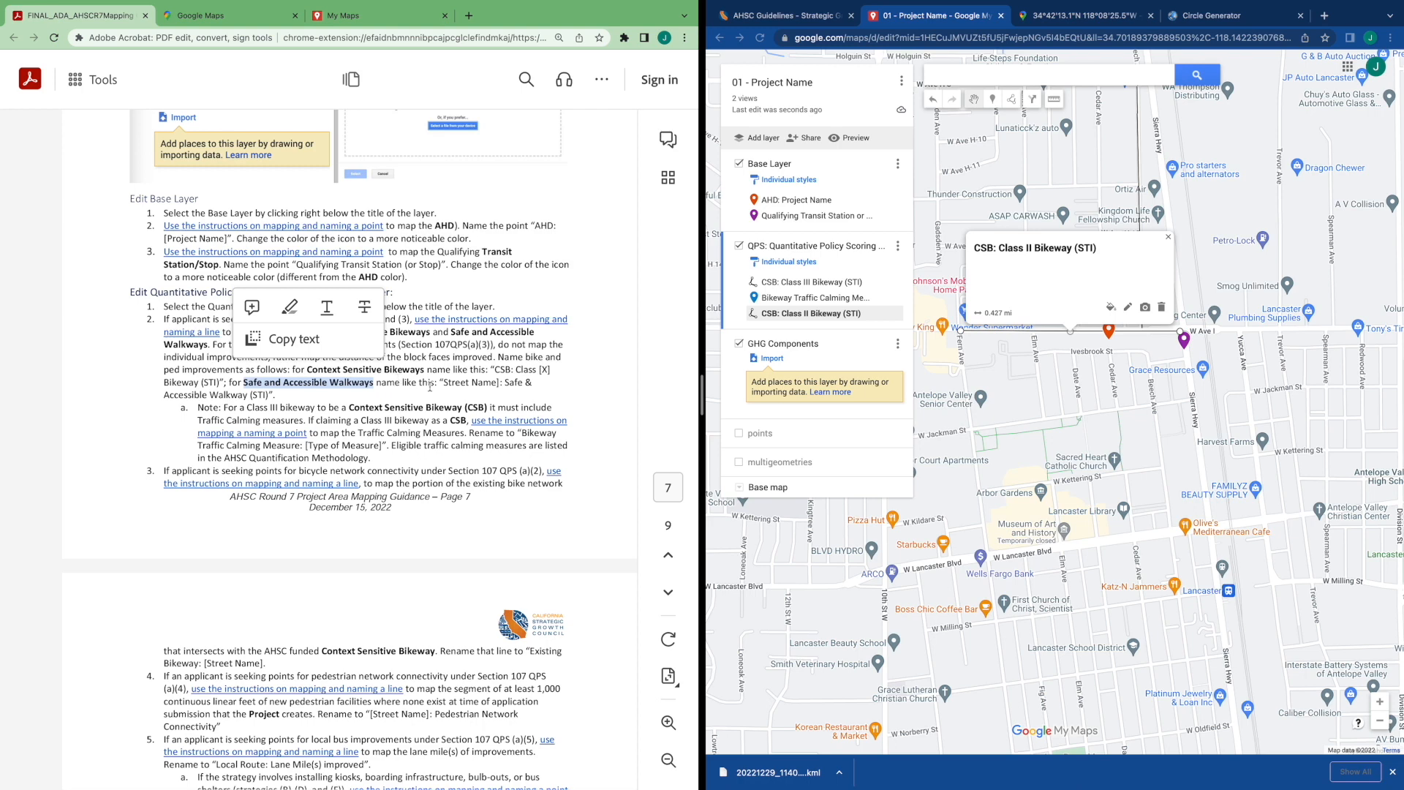
click(1070, 189)
mouse_move(1070, 189)
mouse_down()
mouse_move(1019, 242)
mouse_move(1033, 267)
mouse_up()
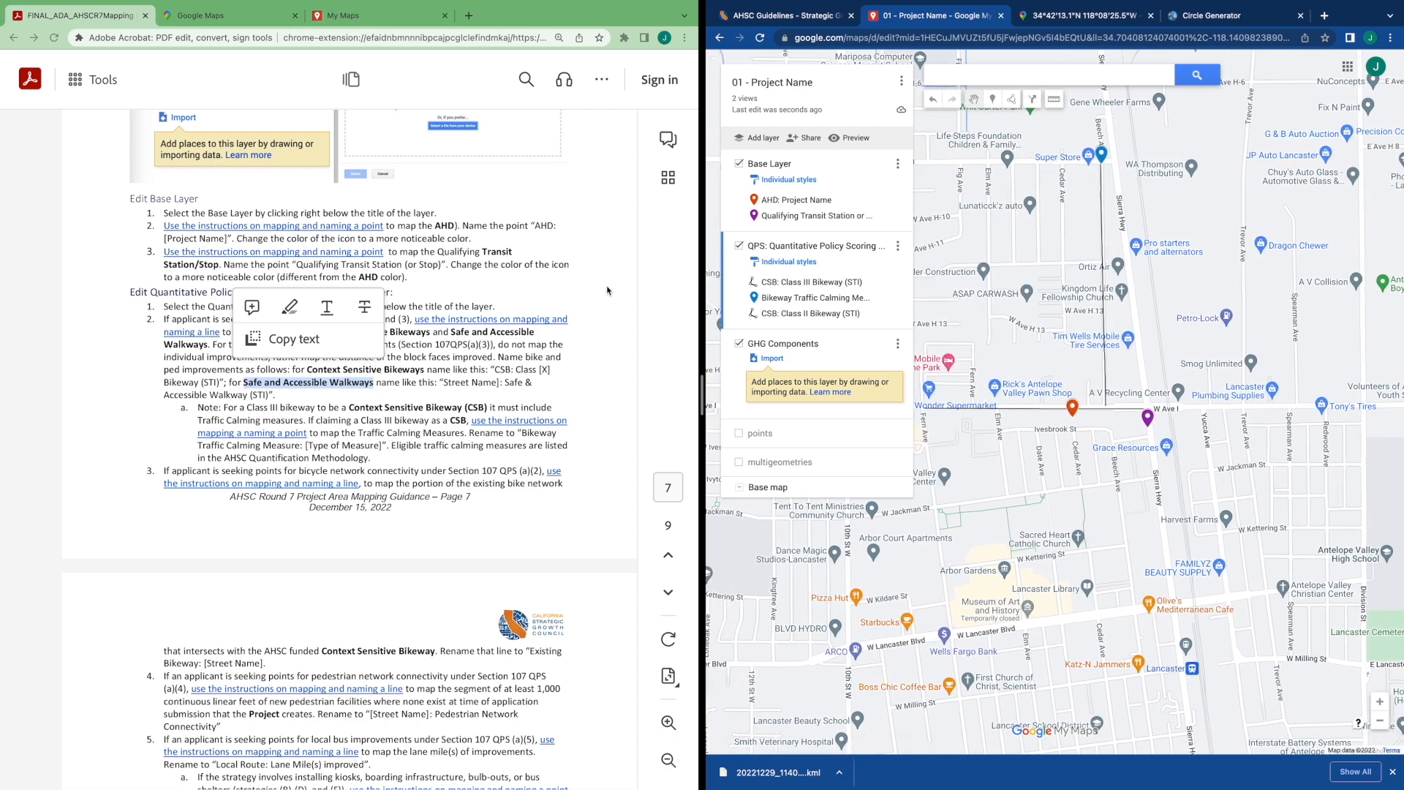
click(517, 372)
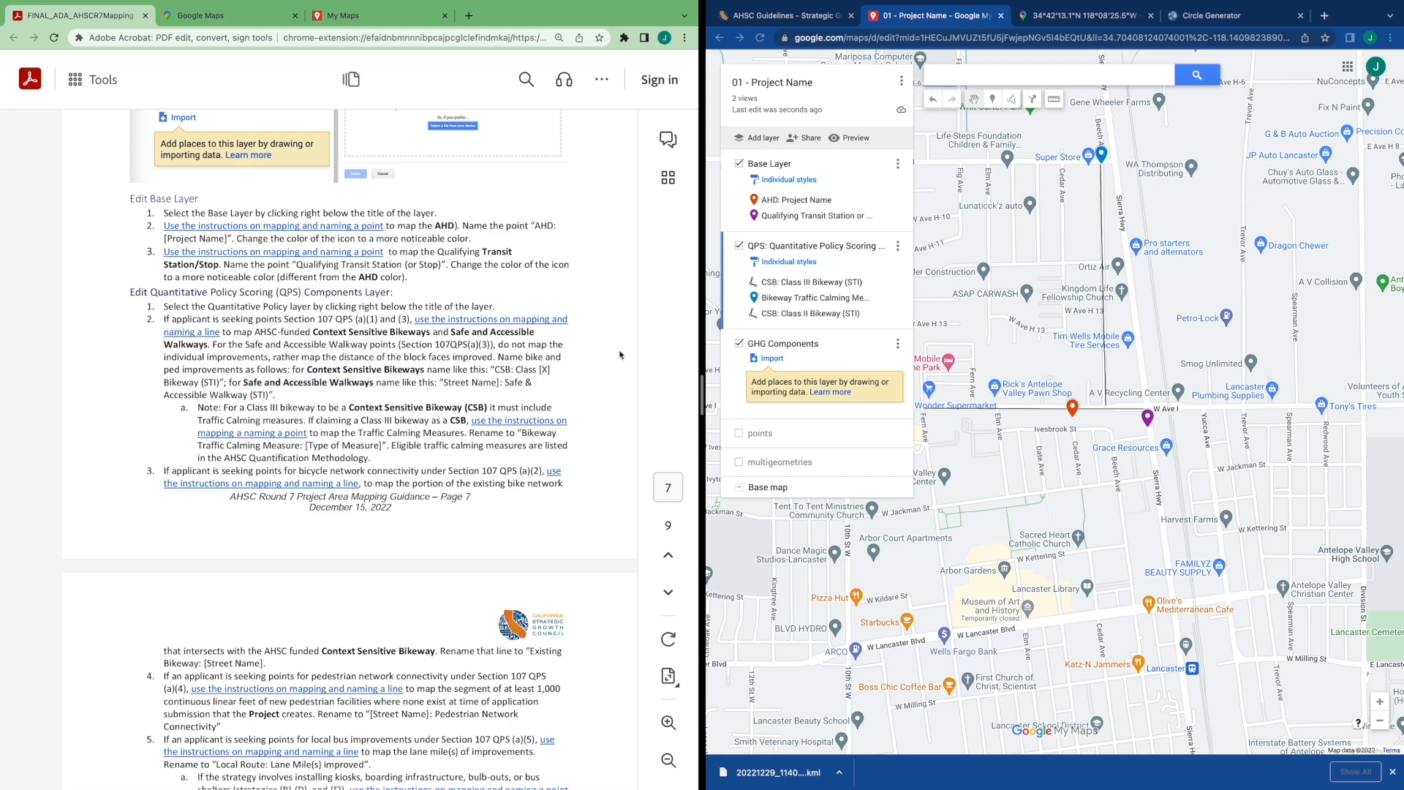
click(1013, 100)
click(1046, 121)
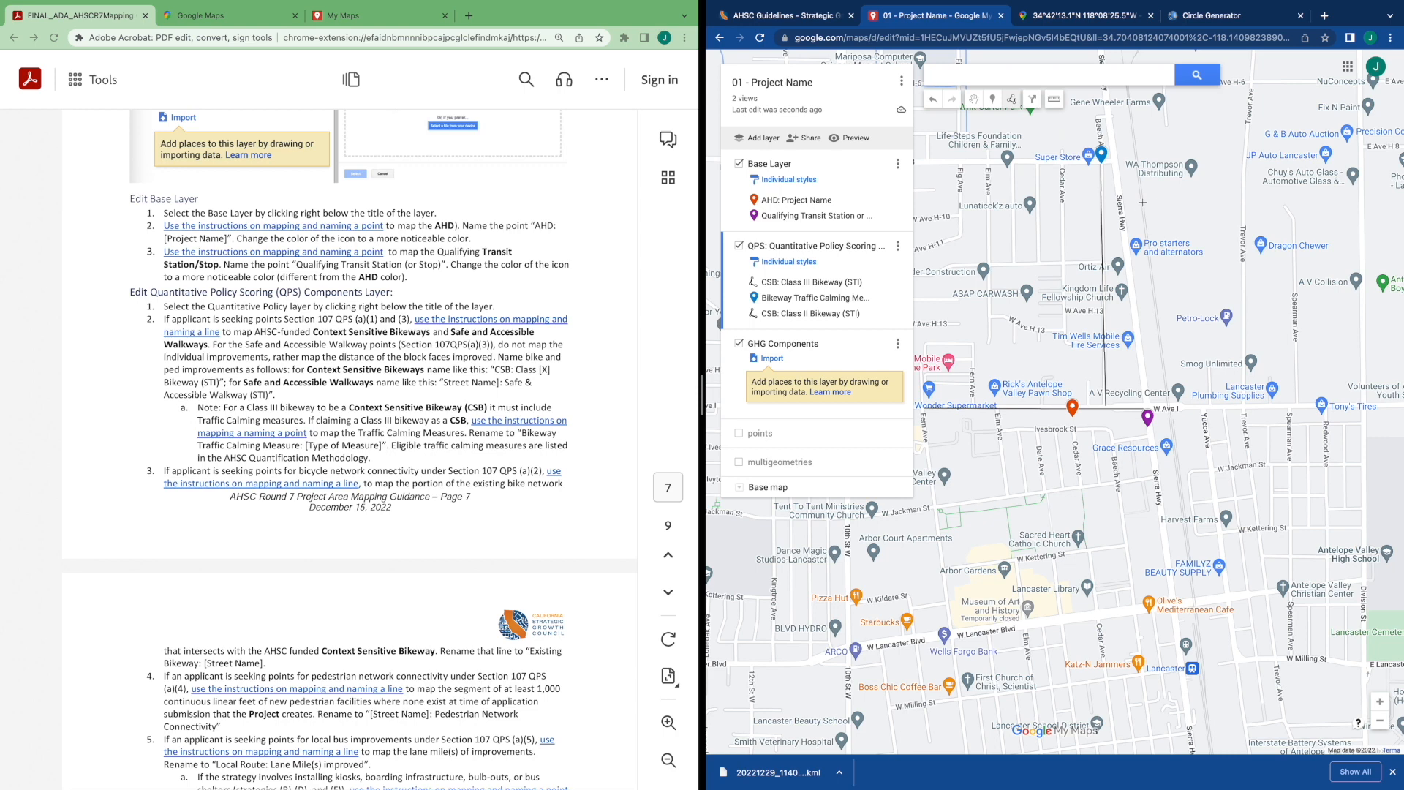
click(1102, 165)
click(1013, 100)
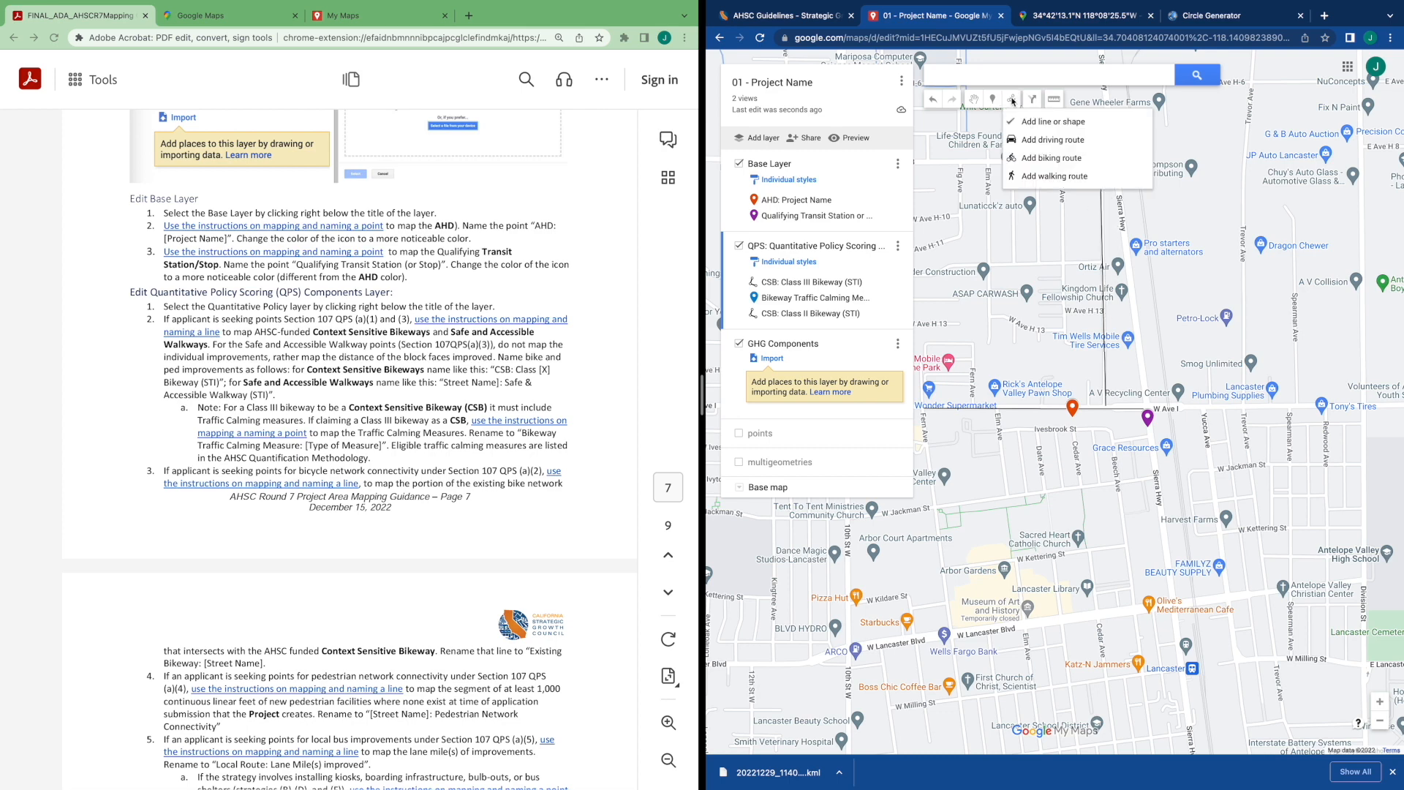
click(1065, 123)
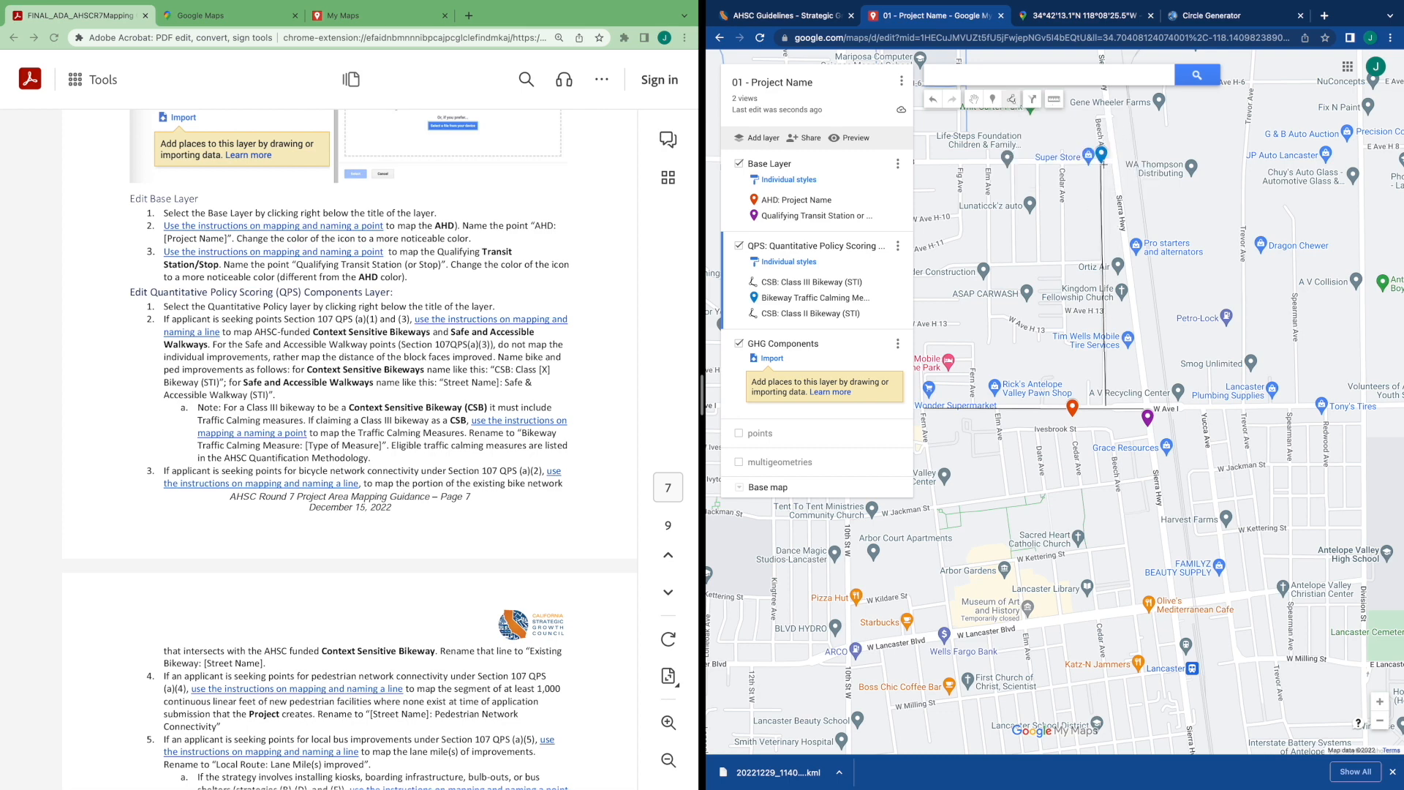
scroll(1106, 166, up, 3)
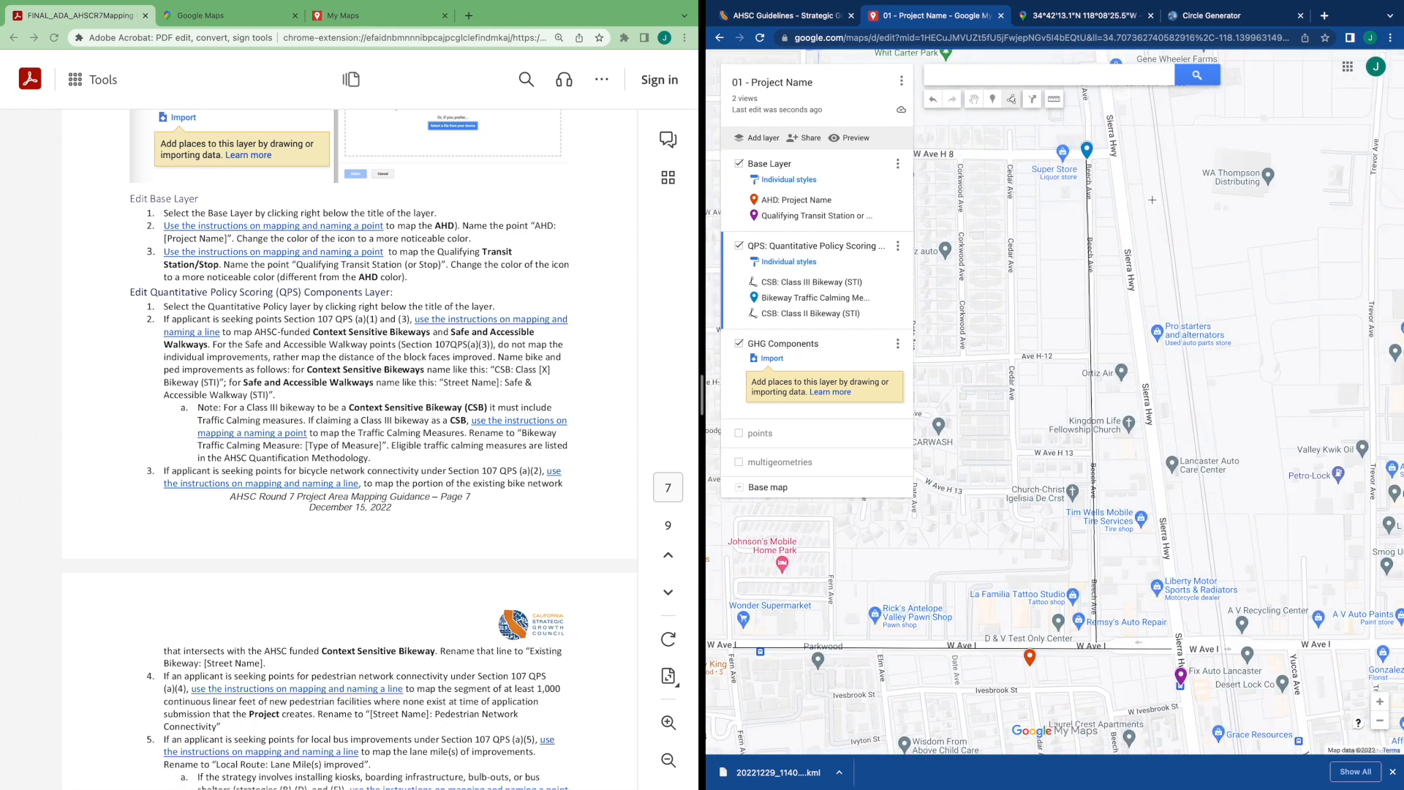
click(1095, 160)
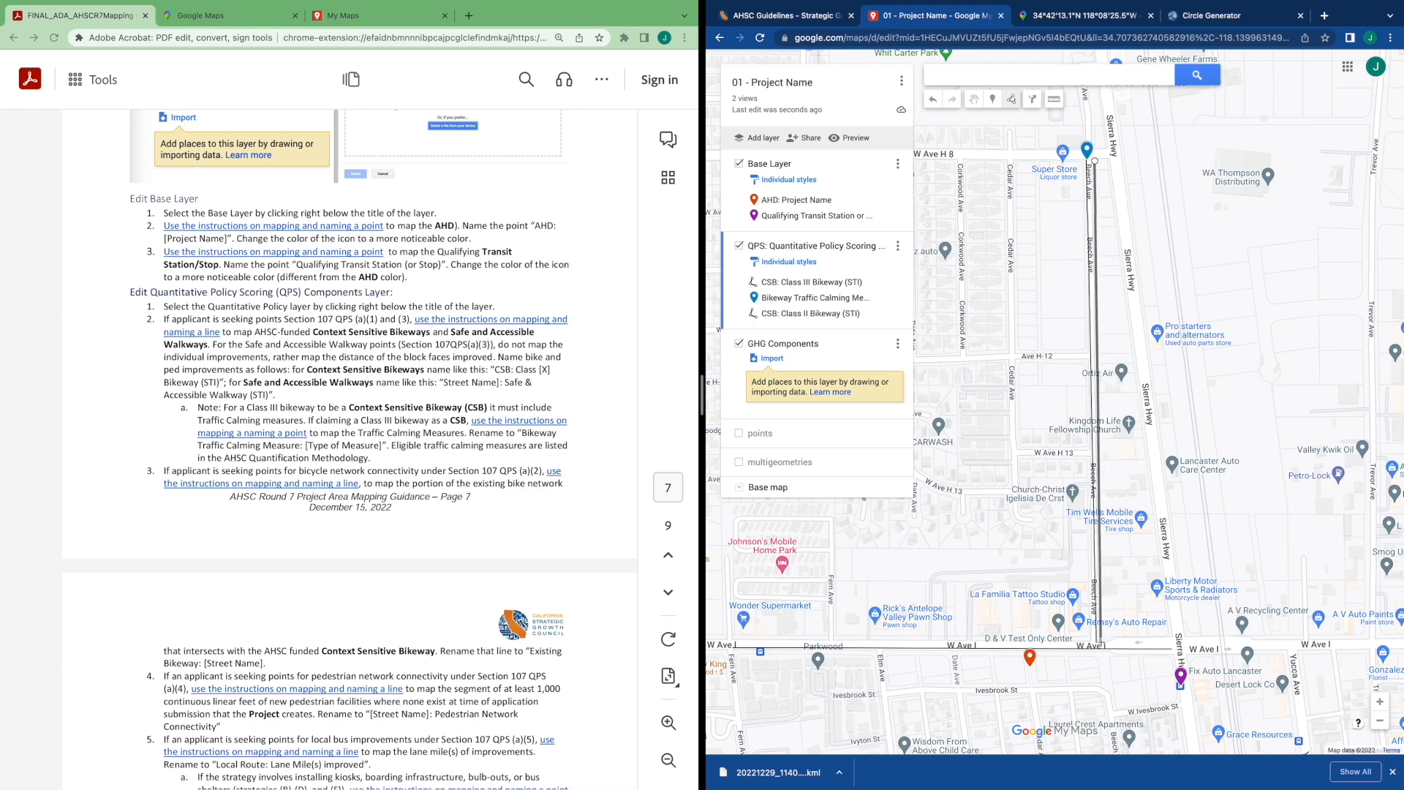
double_click(1101, 641)
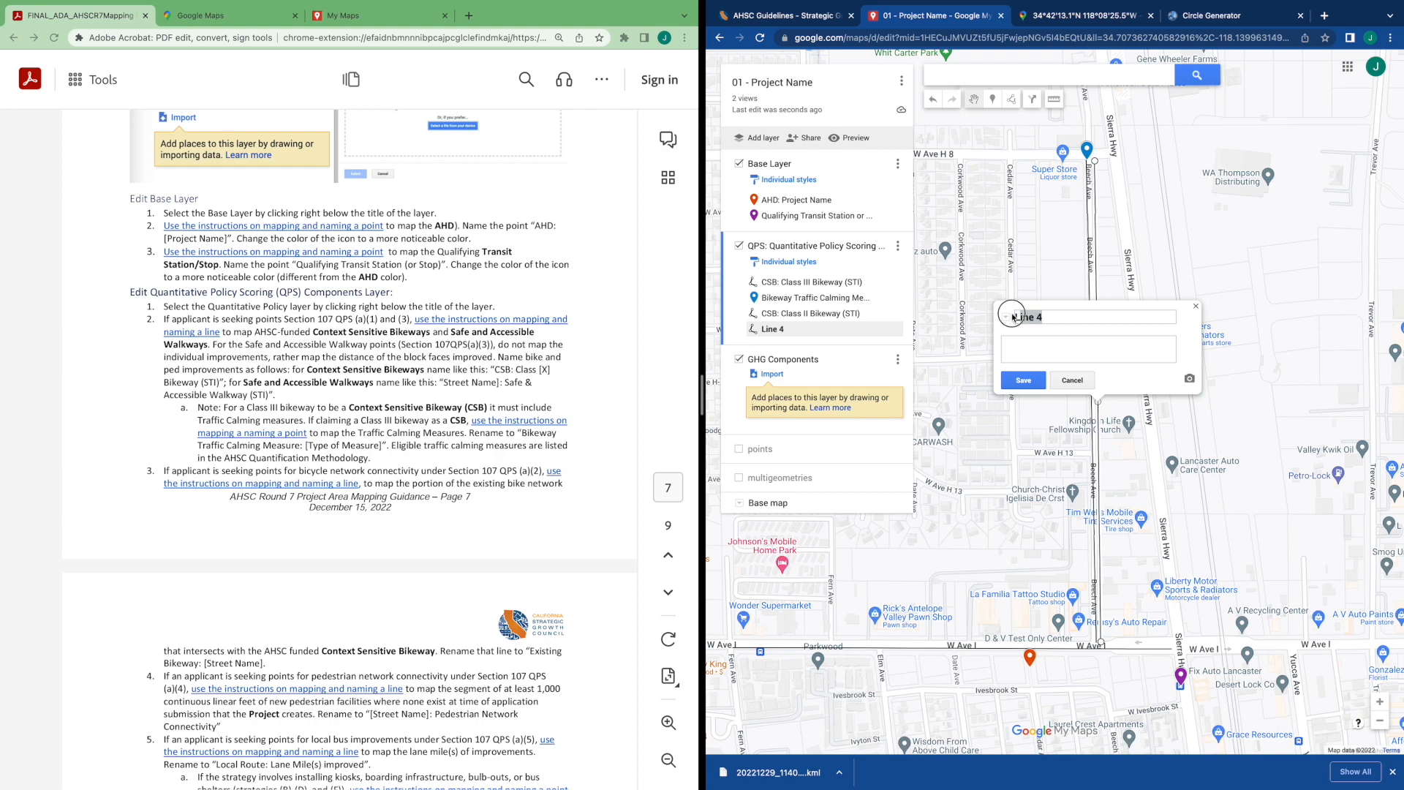
Rename the Beech Ave line "Beech Ave: Safe & Accessible Walkway (STI)" and save it
key(End)
key(BackSpace)
key(BackSpace)
key(BackSpace)
key(BackSpace)
text(Beech Ave)
text(: Safe & Acces)
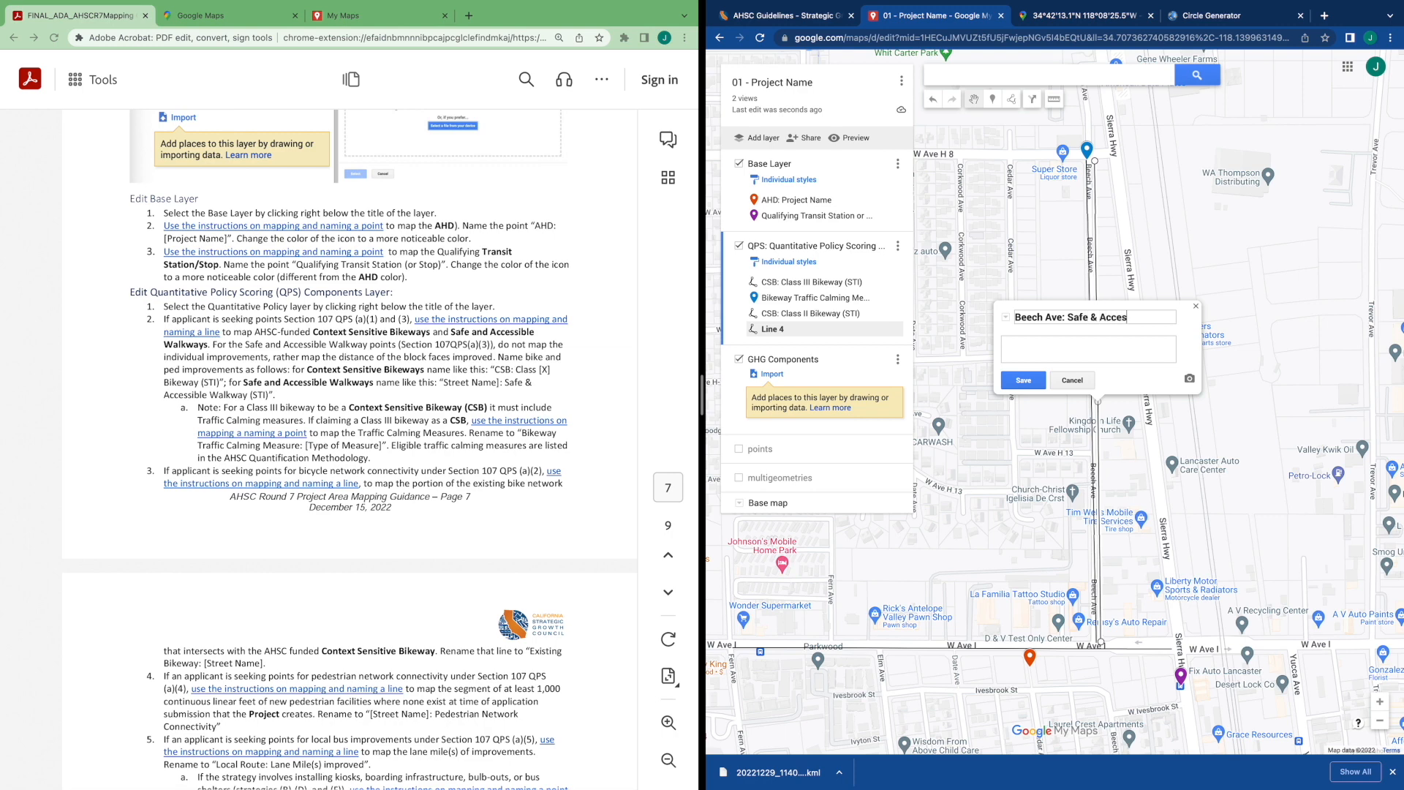
text(sible Walkway (STI))
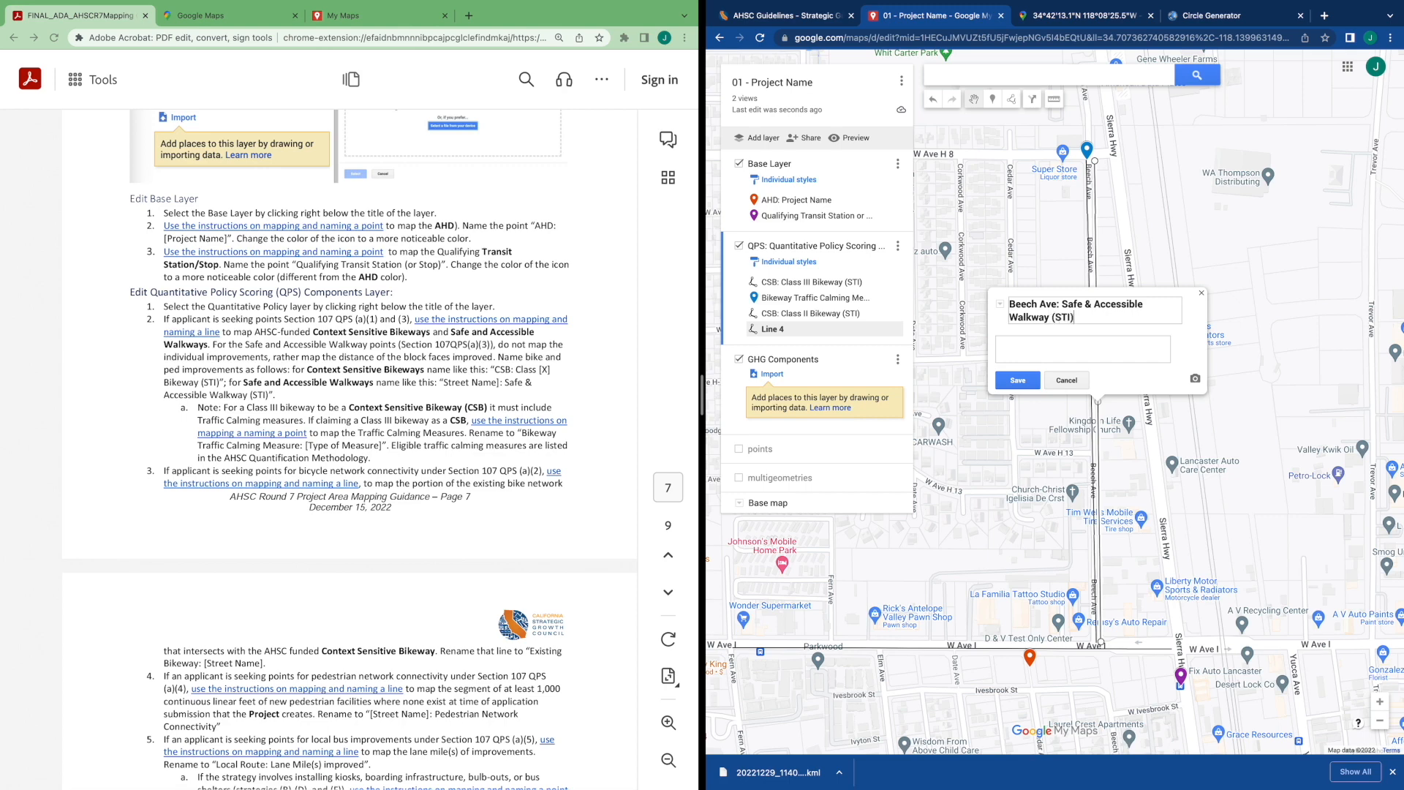
click(1017, 380)
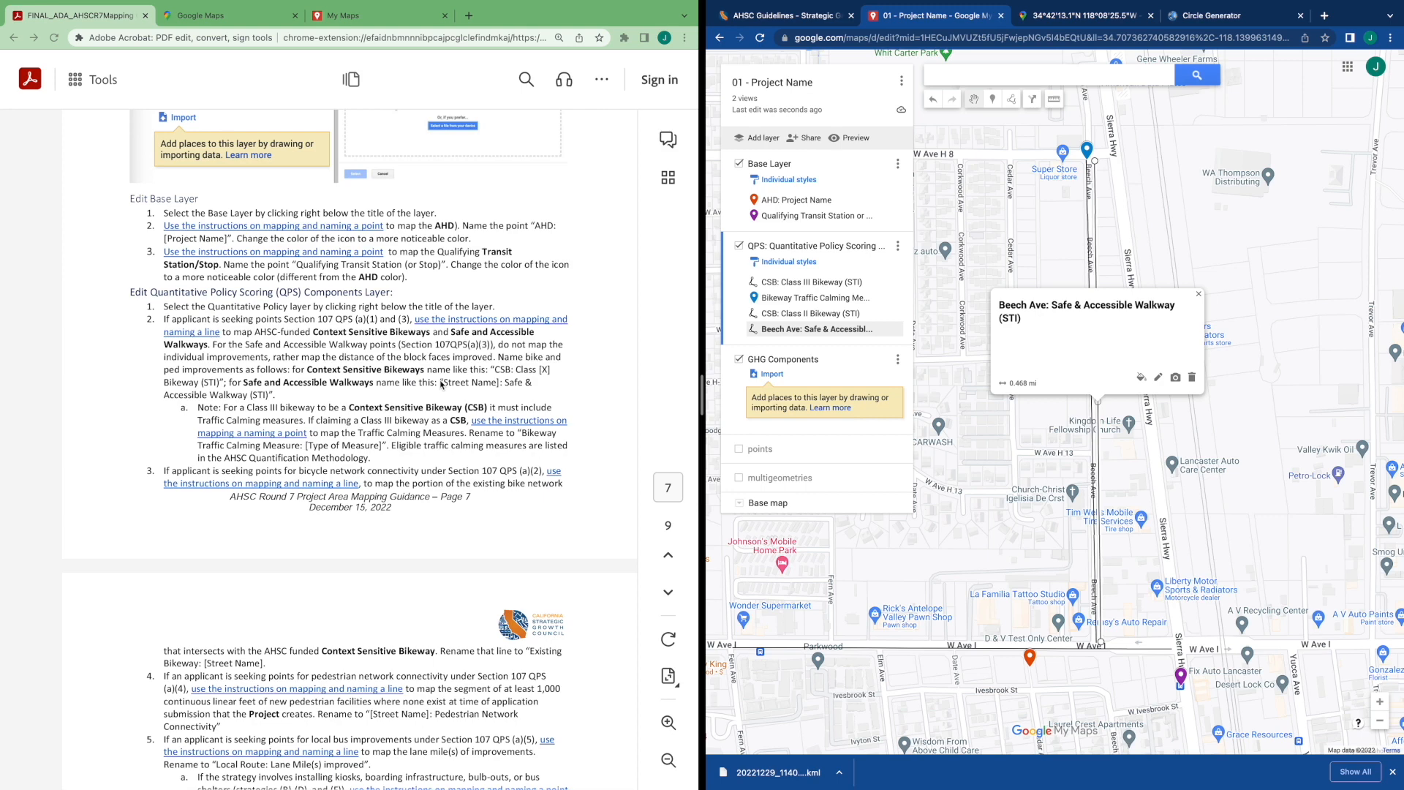
Read the guidance on mapping existing bikeway connectivity and pedestrian network improvements
click(1112, 256)
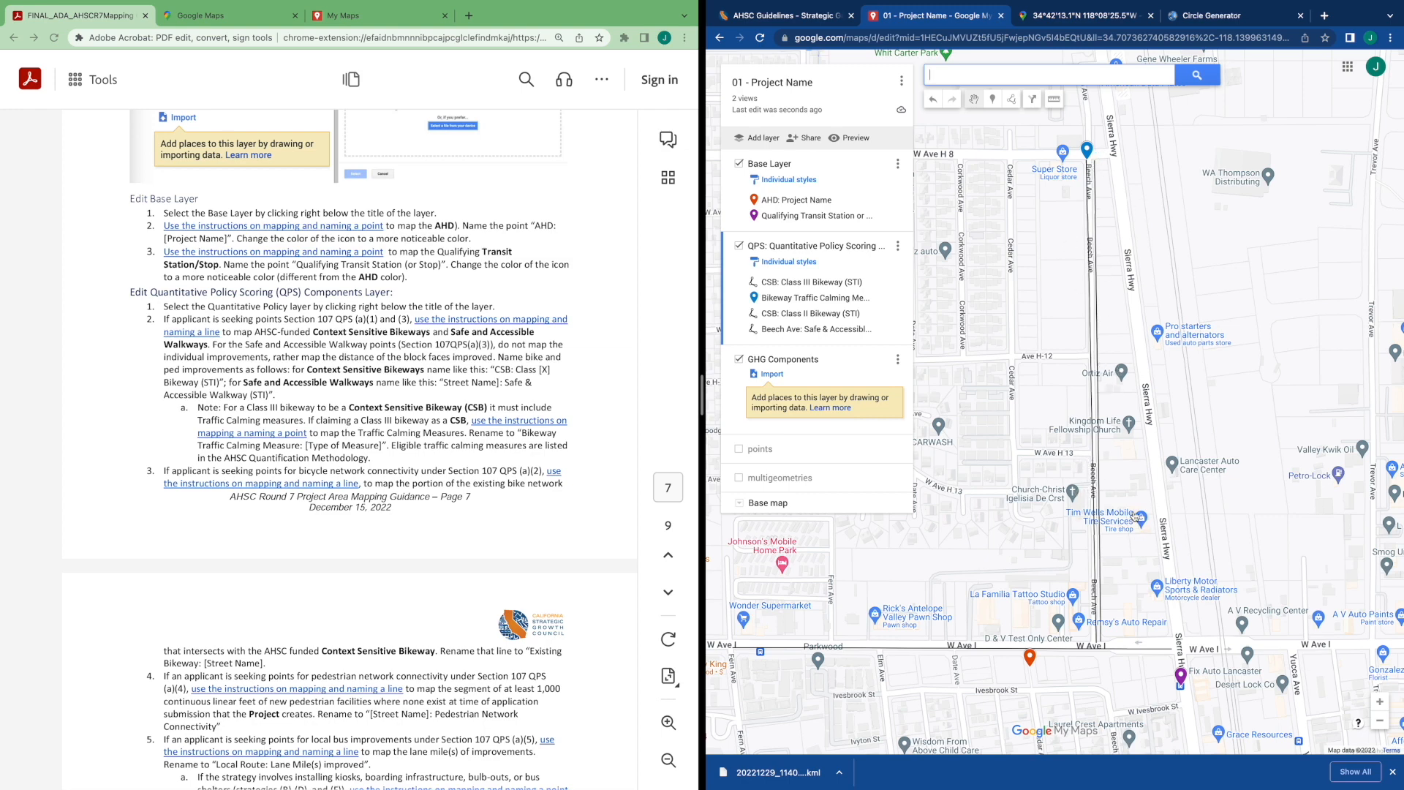
click(316, 374)
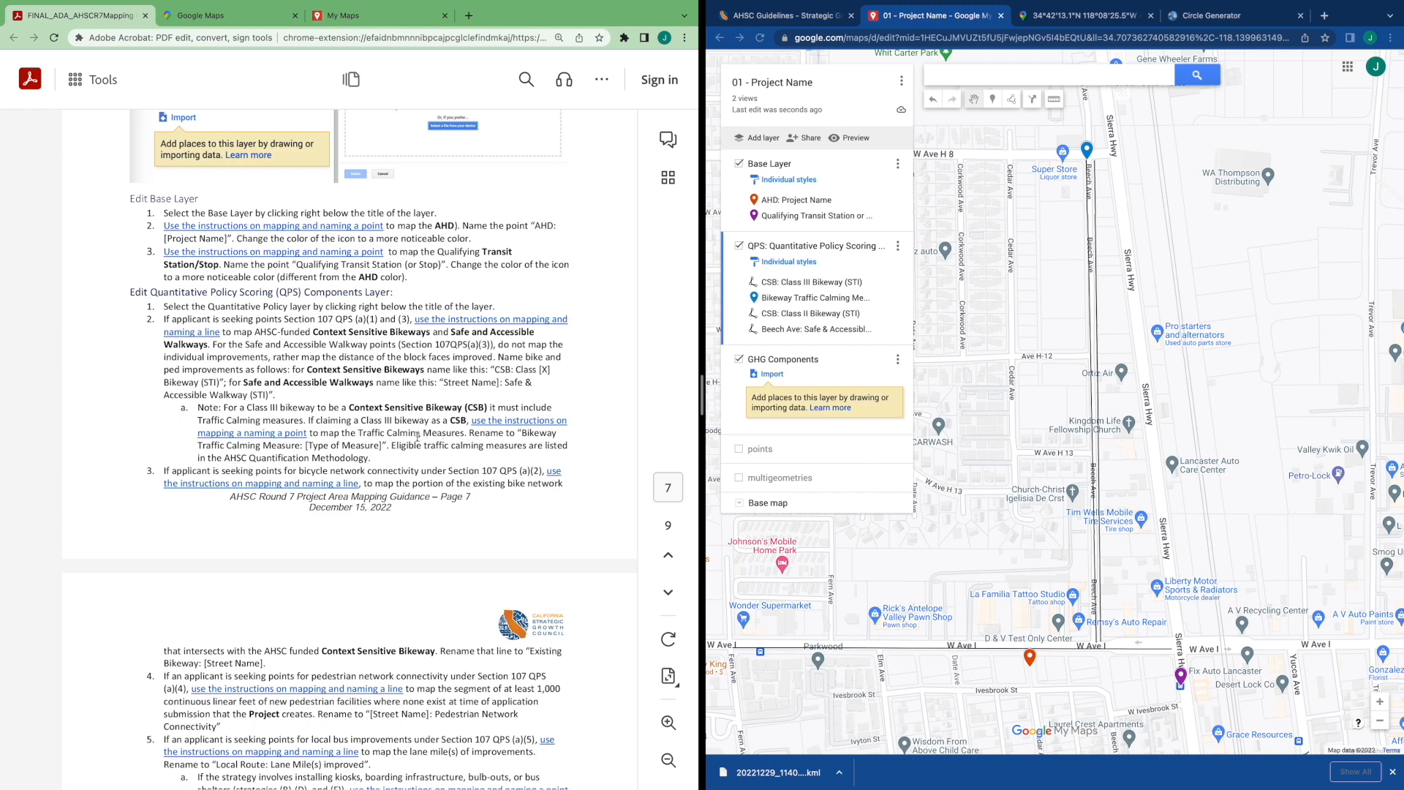
scroll(428, 422, down, 4)
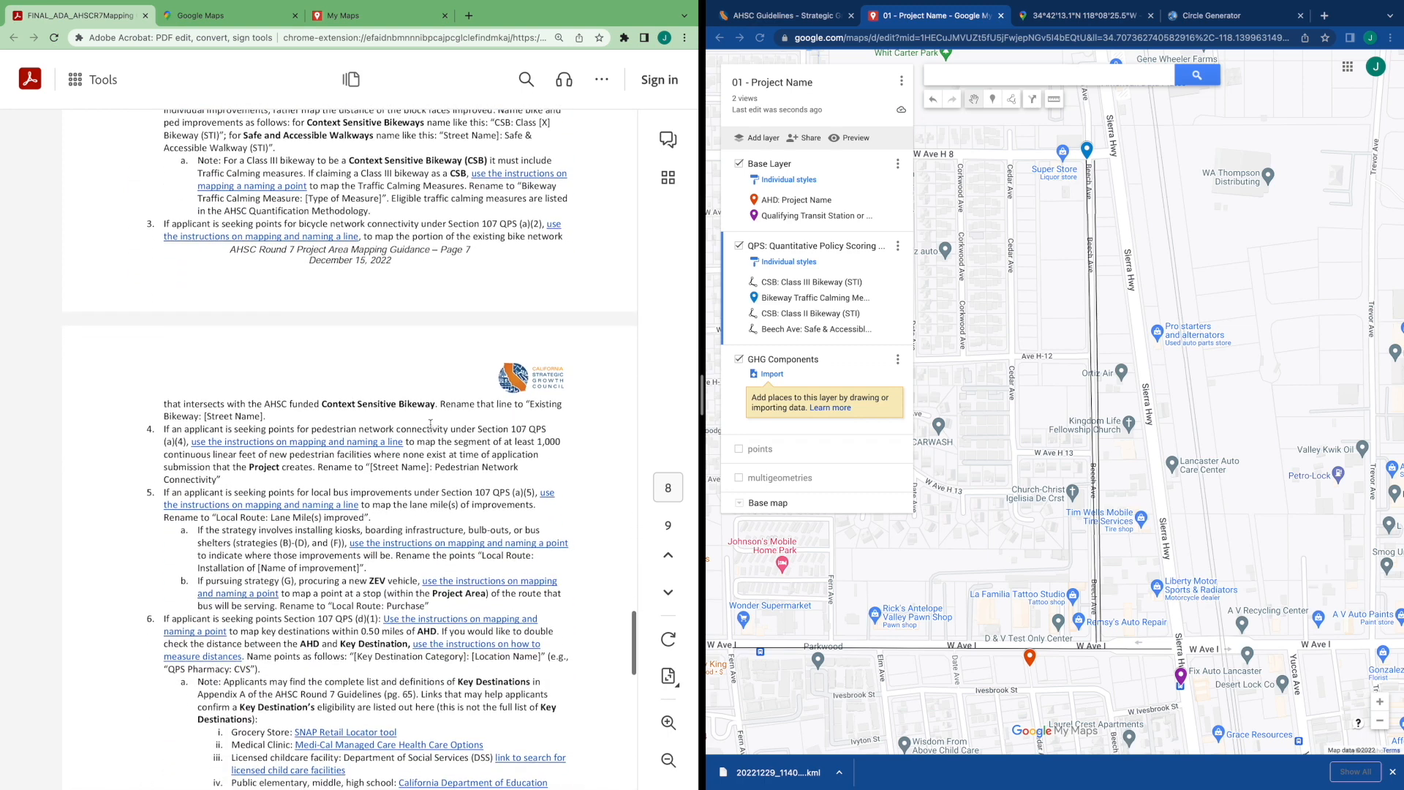
scroll(408, 376, down, 1)
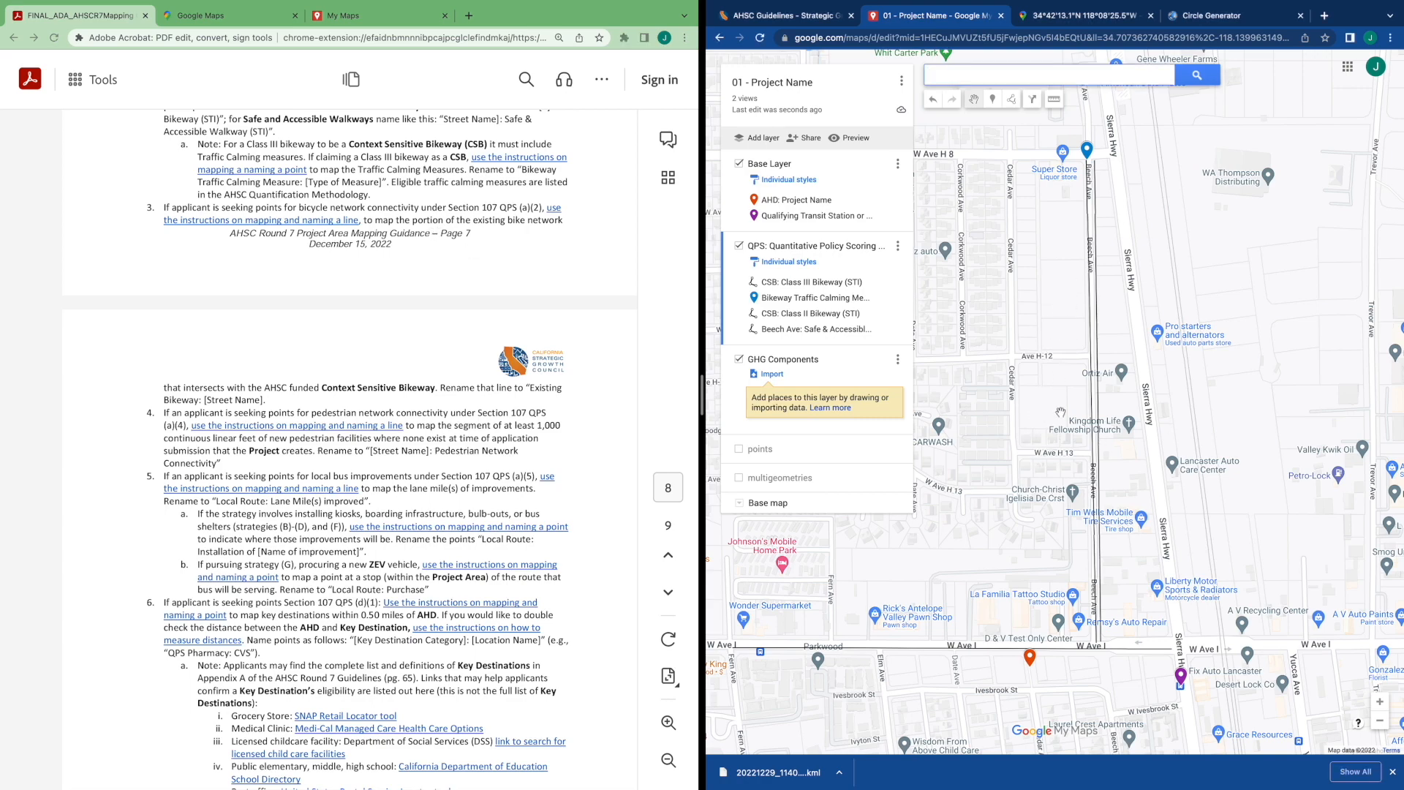
scroll(1057, 413, down, 5)
scroll(1136, 436, down, 2)
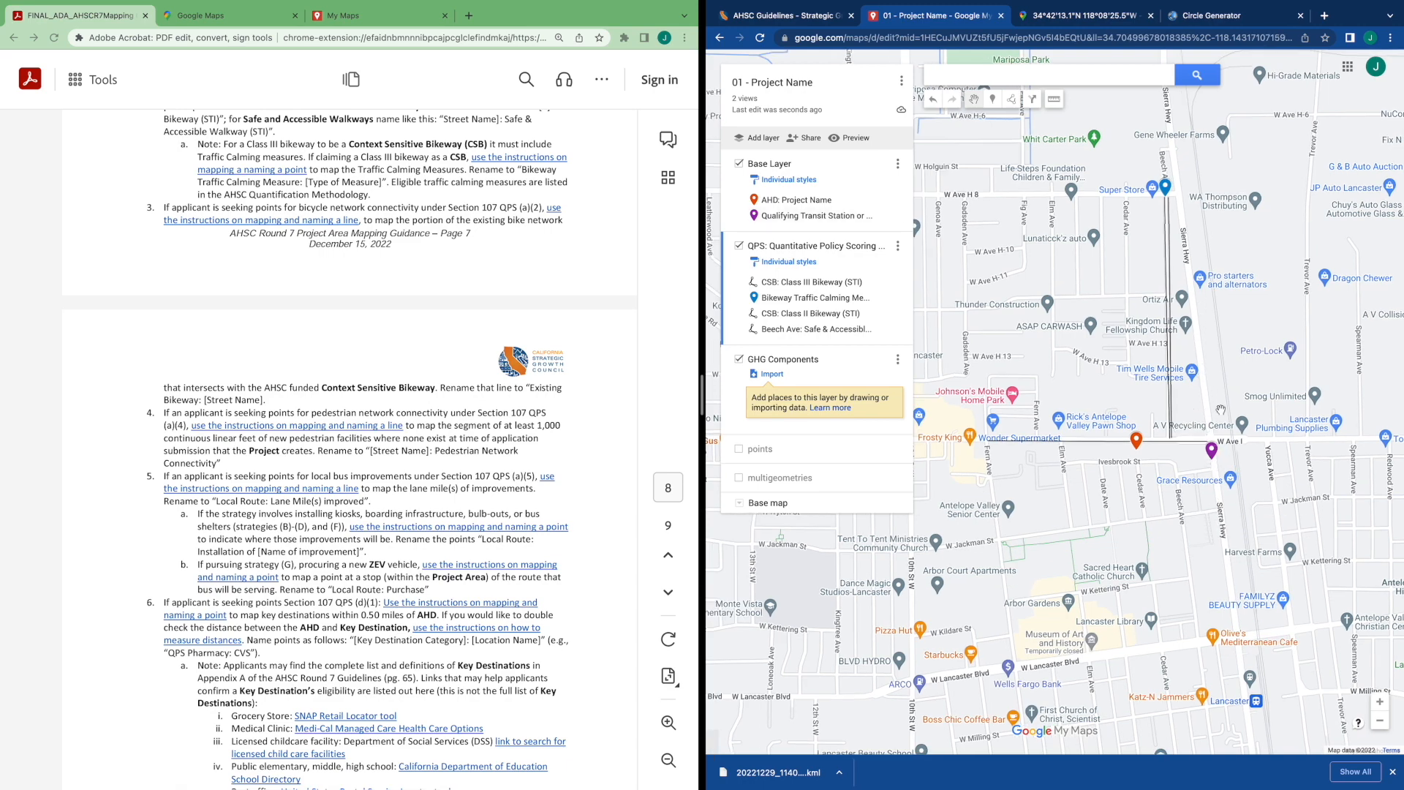
Draw a line about 0.56 mi along Sierra Hwy through the transit stop area
scroll(1220, 409, up, 2)
click(1201, 443)
drag(1201, 442, 1256, 404)
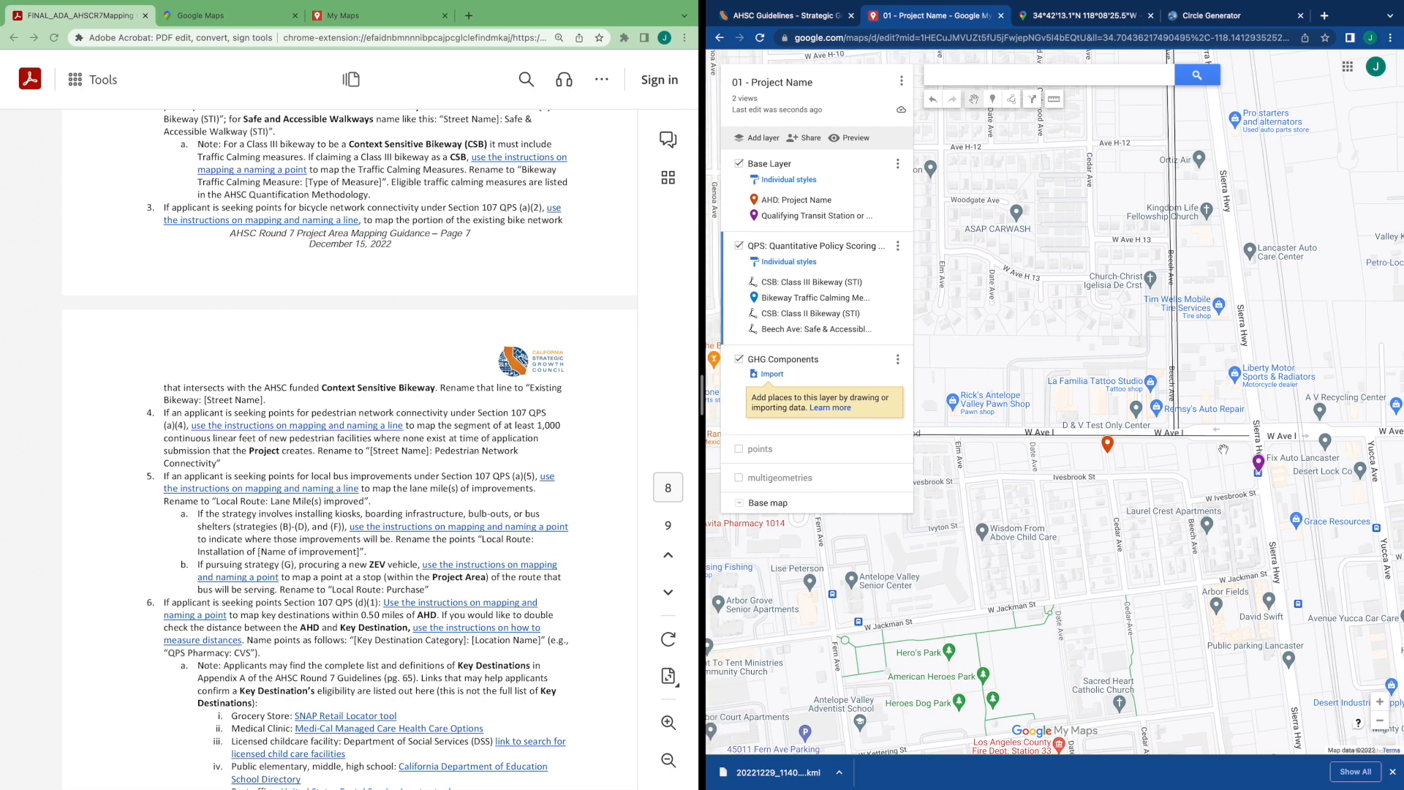
drag(1117, 455, 1159, 444)
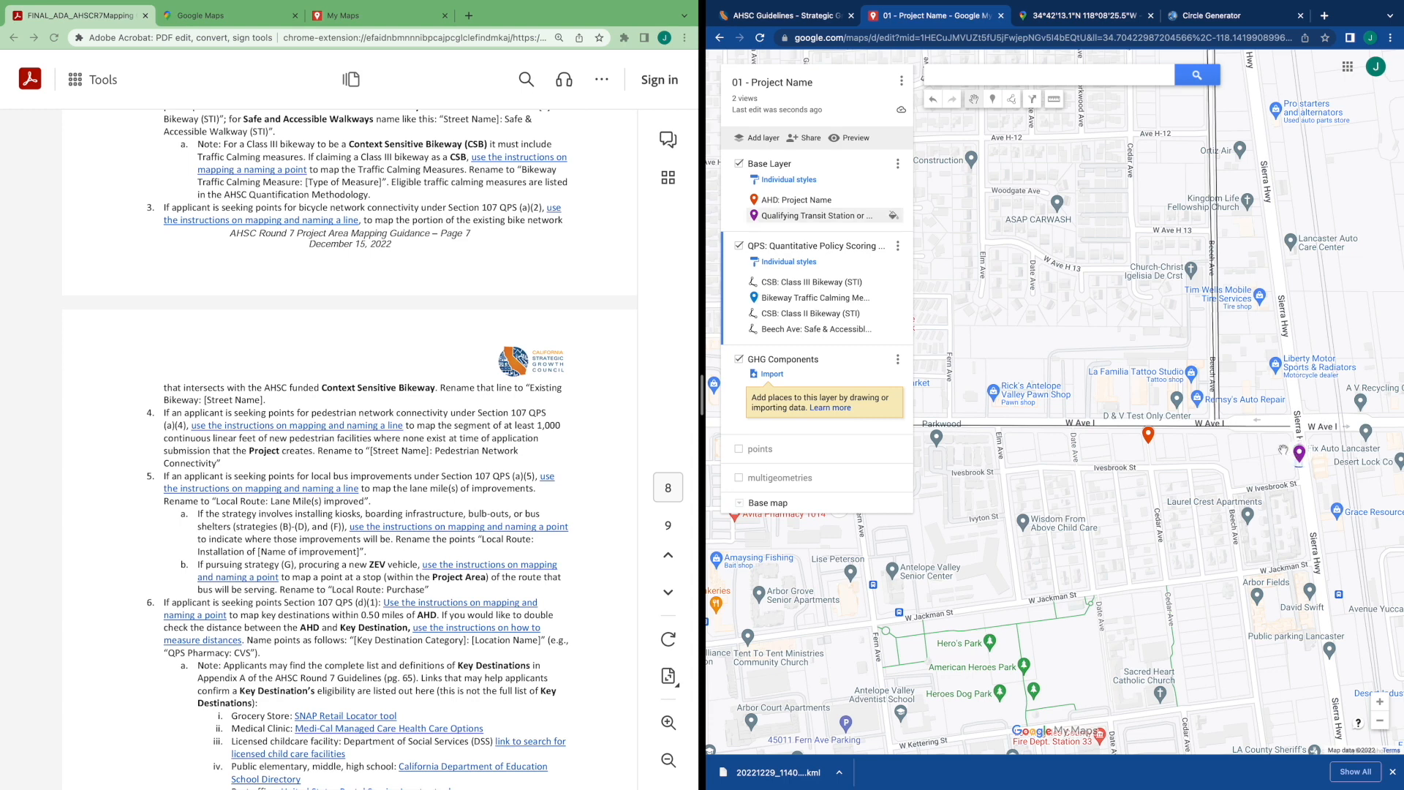
drag(1148, 457, 962, 459)
drag(1168, 459, 1154, 409)
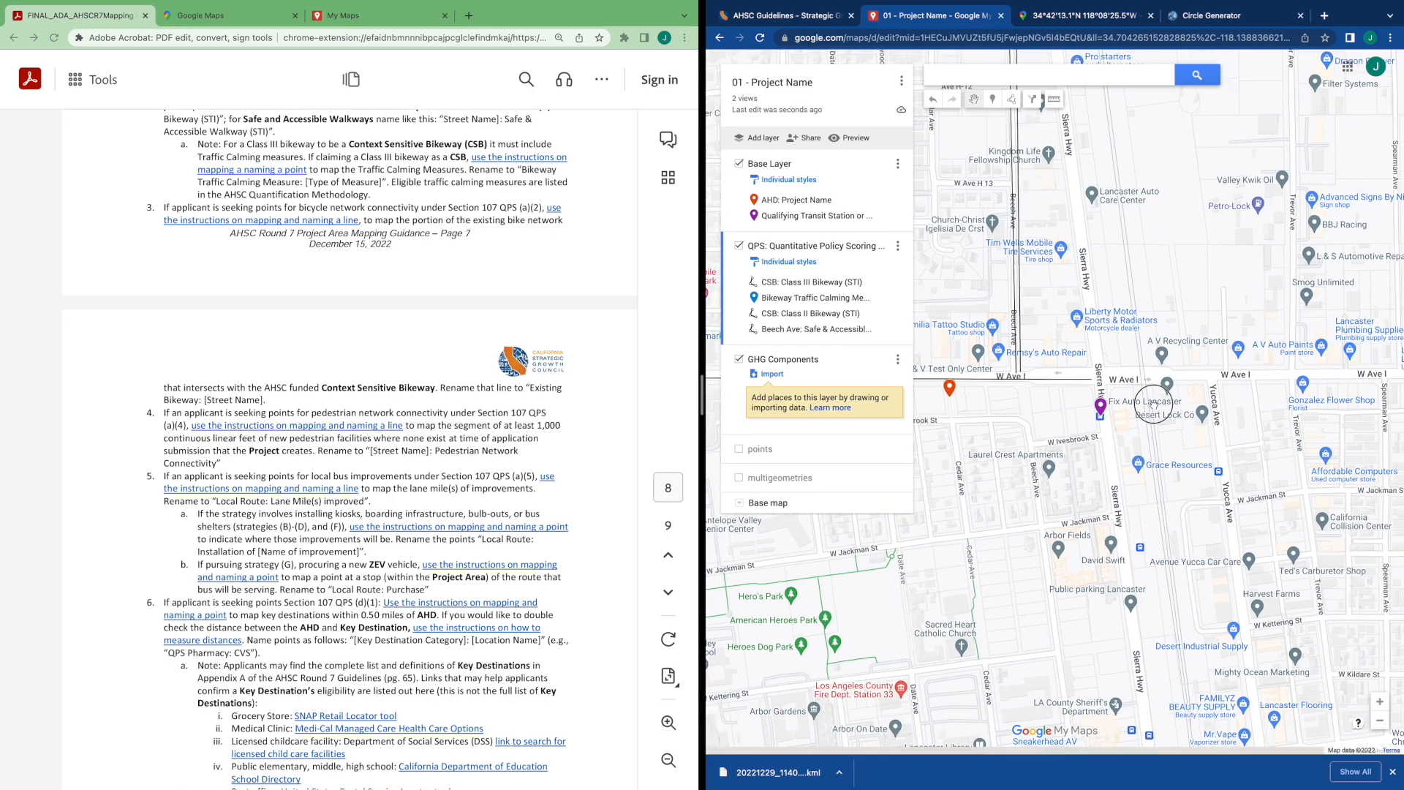
scroll(1096, 181, down, 1)
drag(1097, 181, 1092, 276)
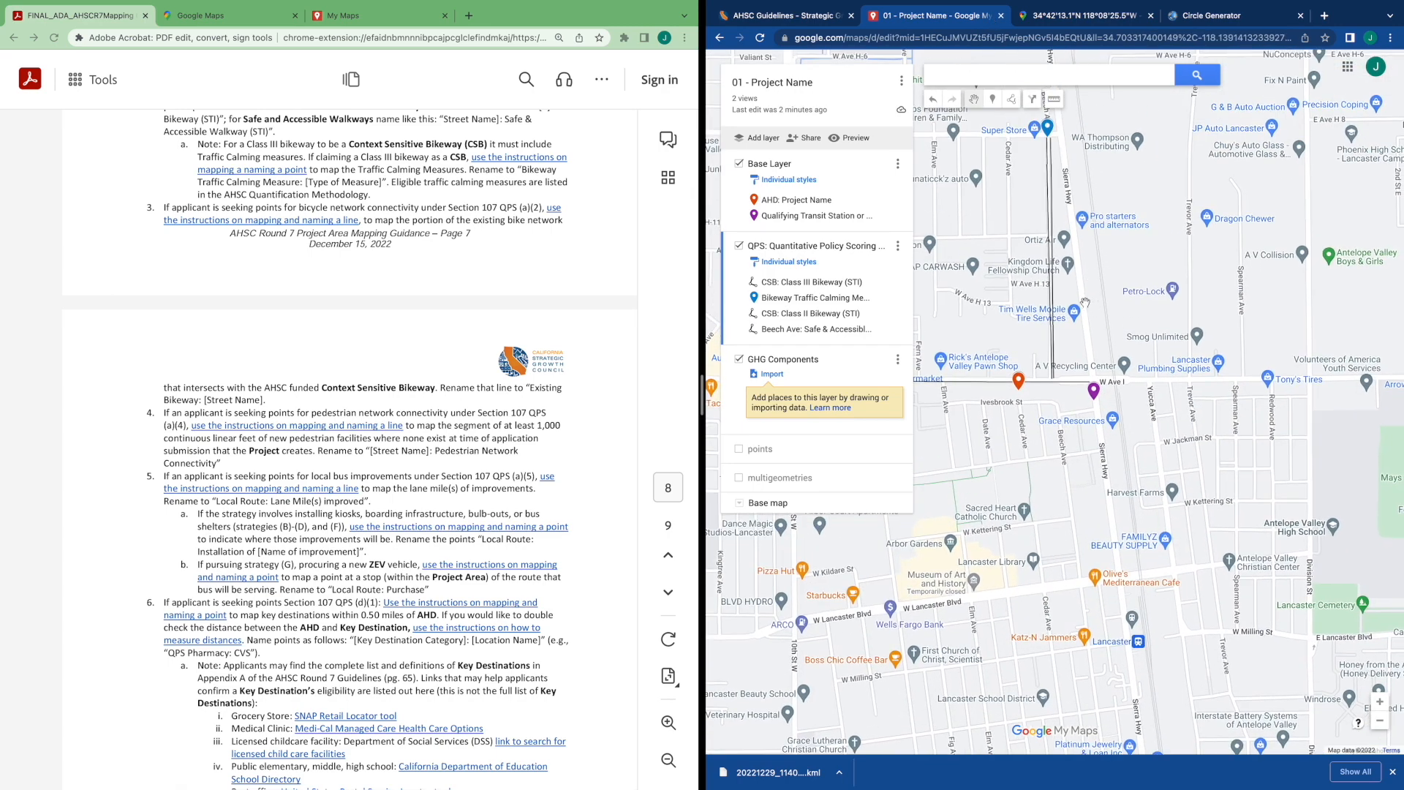
click(1012, 101)
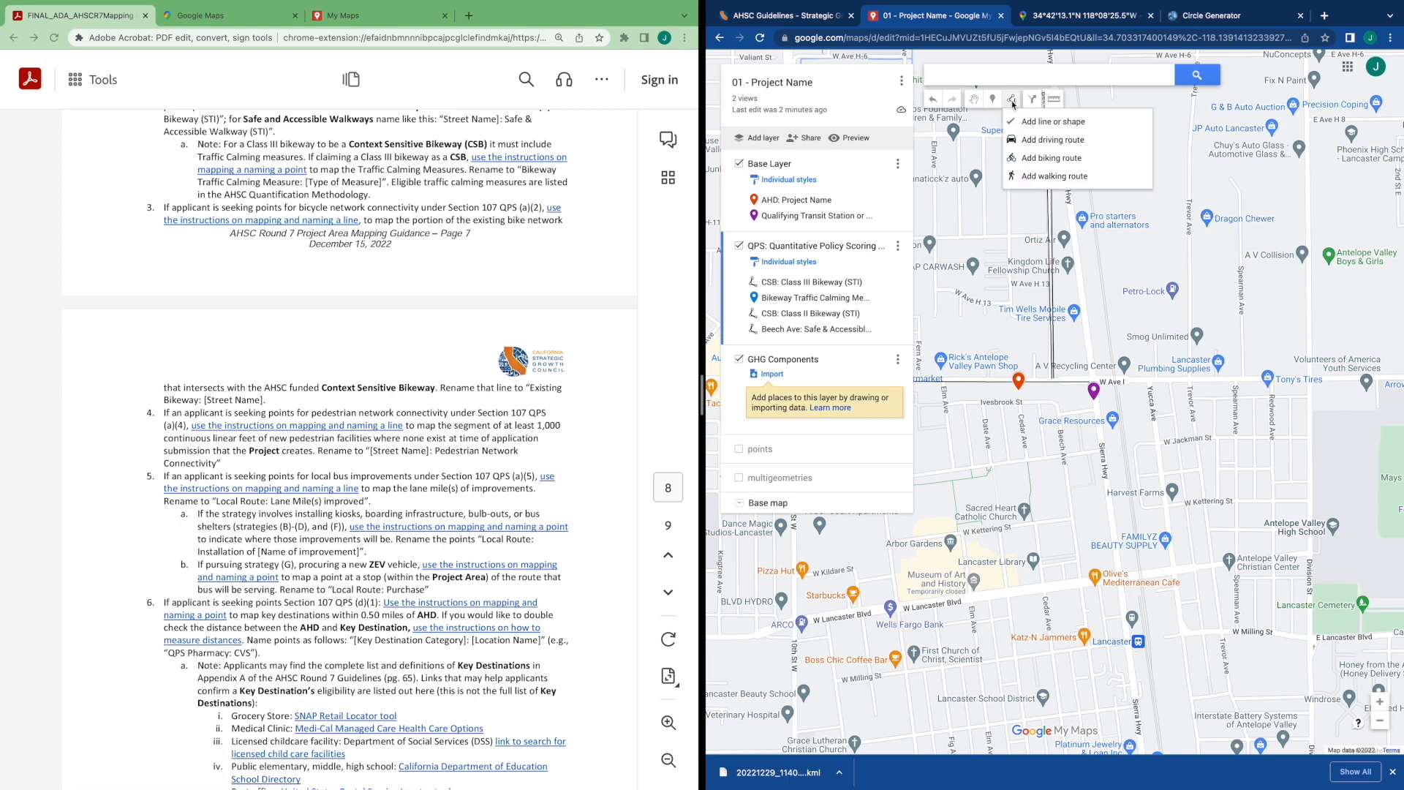
click(1021, 128)
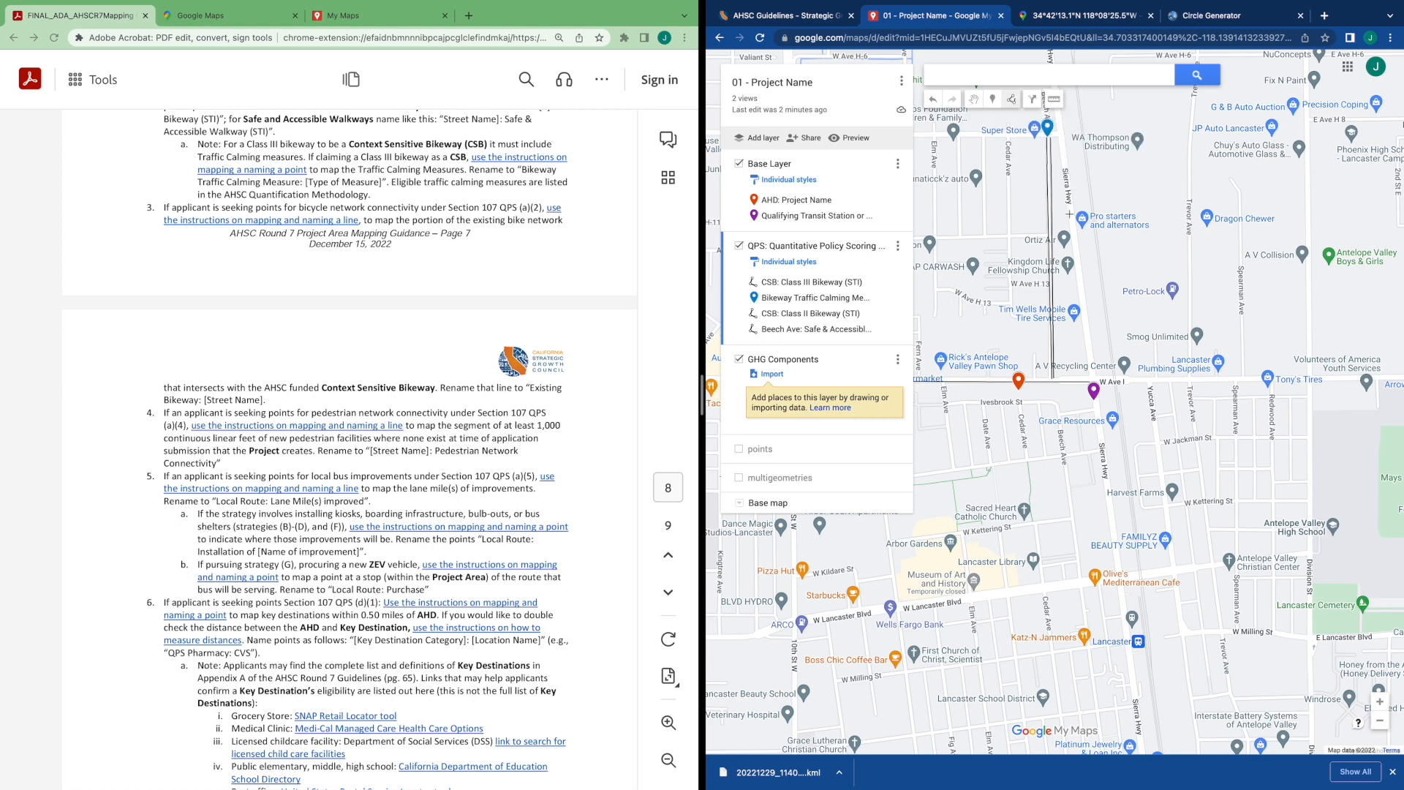
click(1068, 216)
double_click(1108, 502)
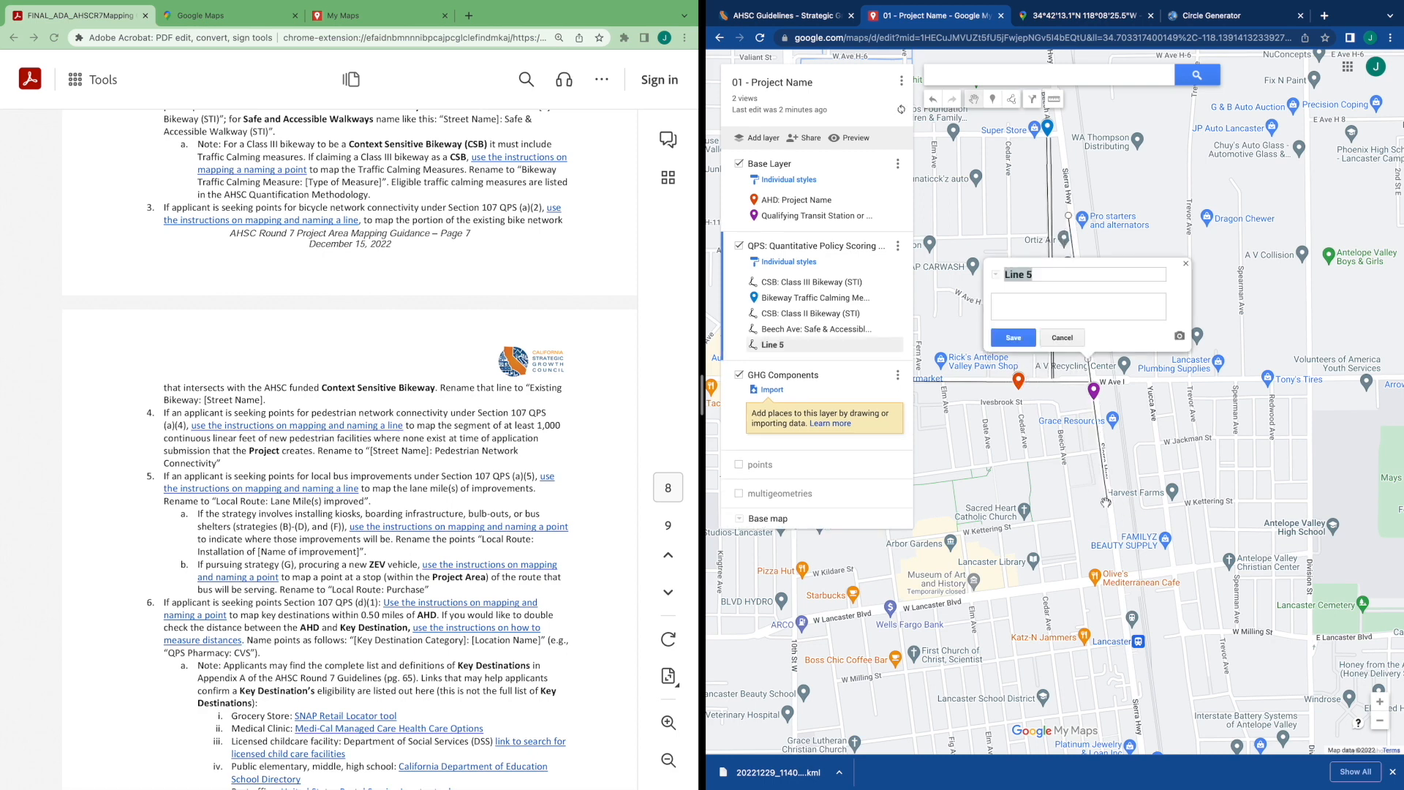
Rename the Sierra Hwy line "Existing Bikeway: Sierra Hwy" and save it
click(978, 269)
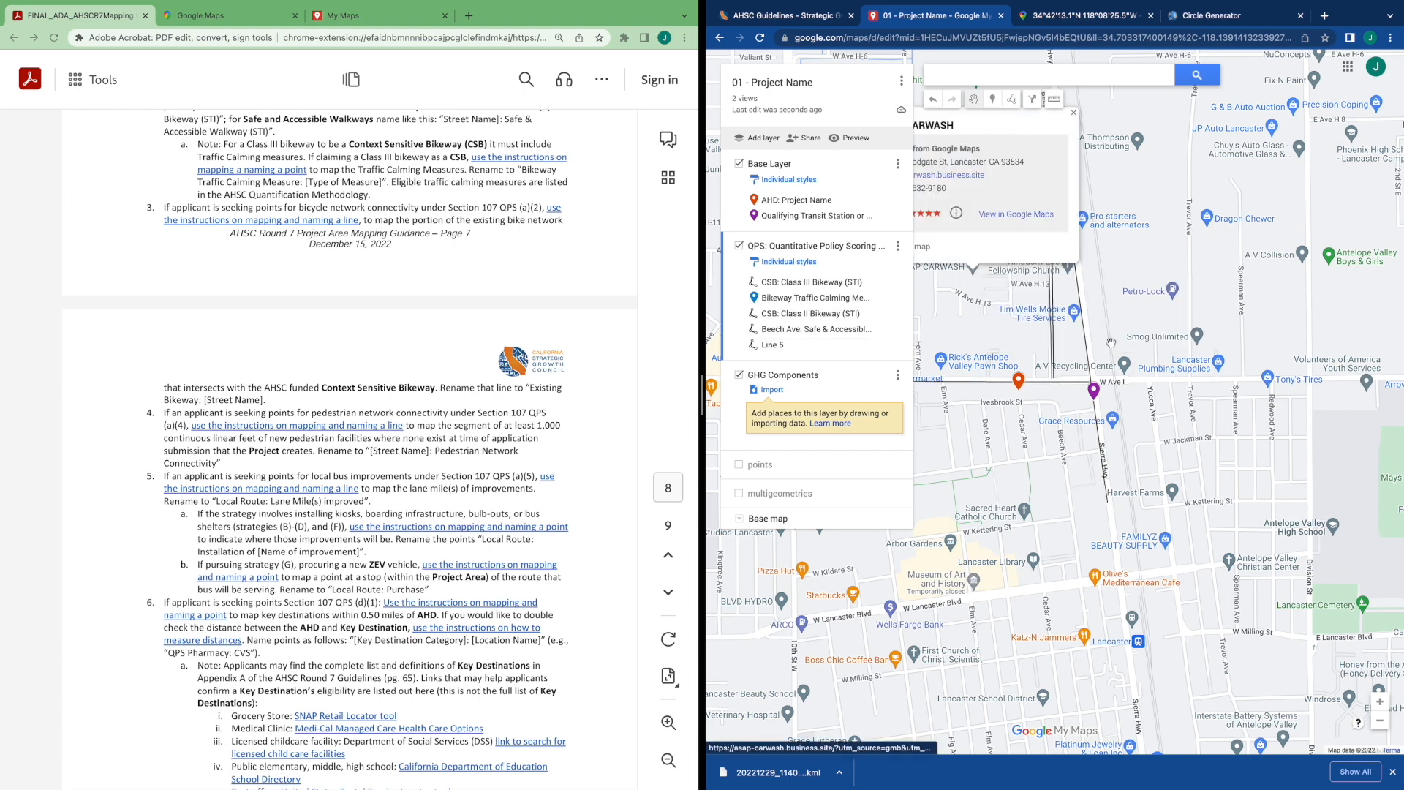
click(770, 347)
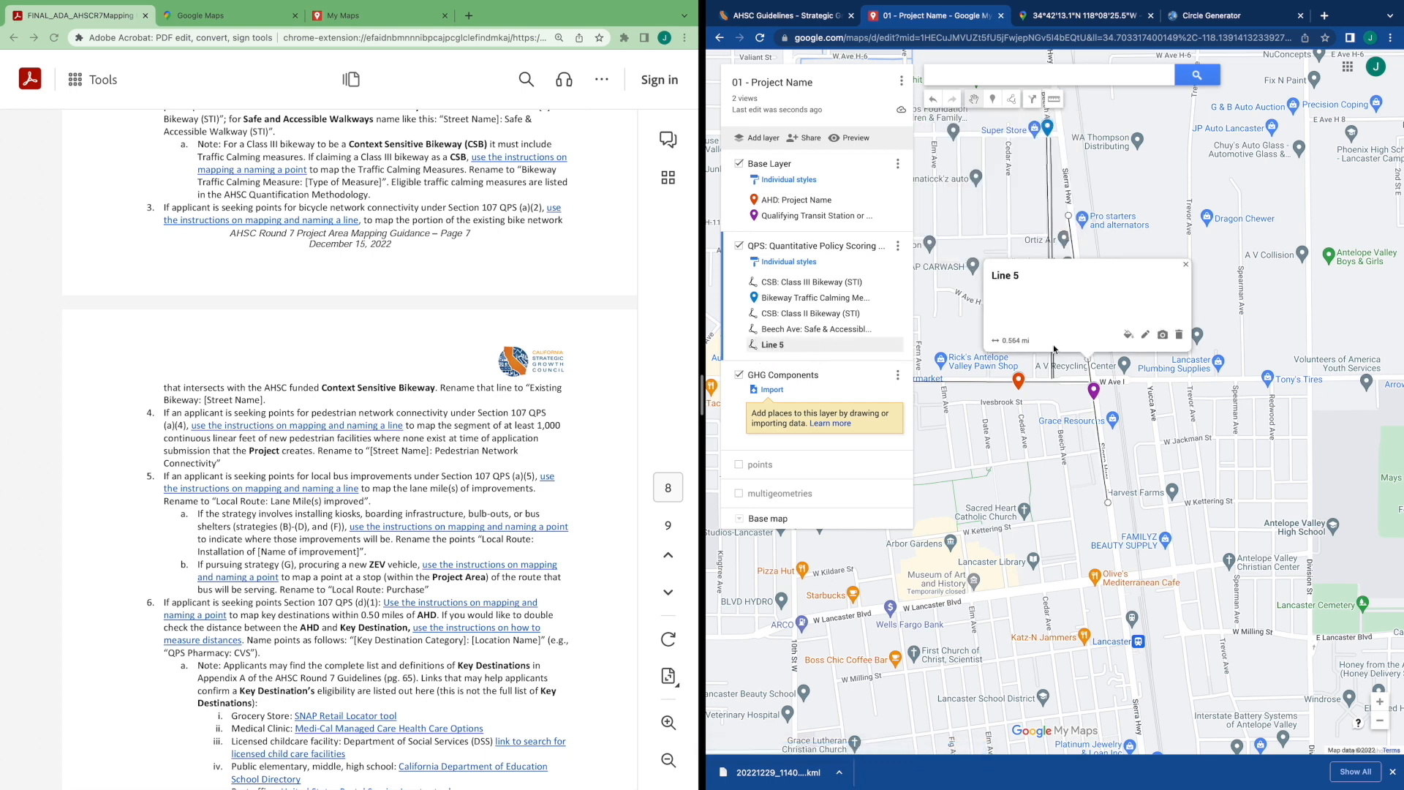
click(1145, 335)
text(E)
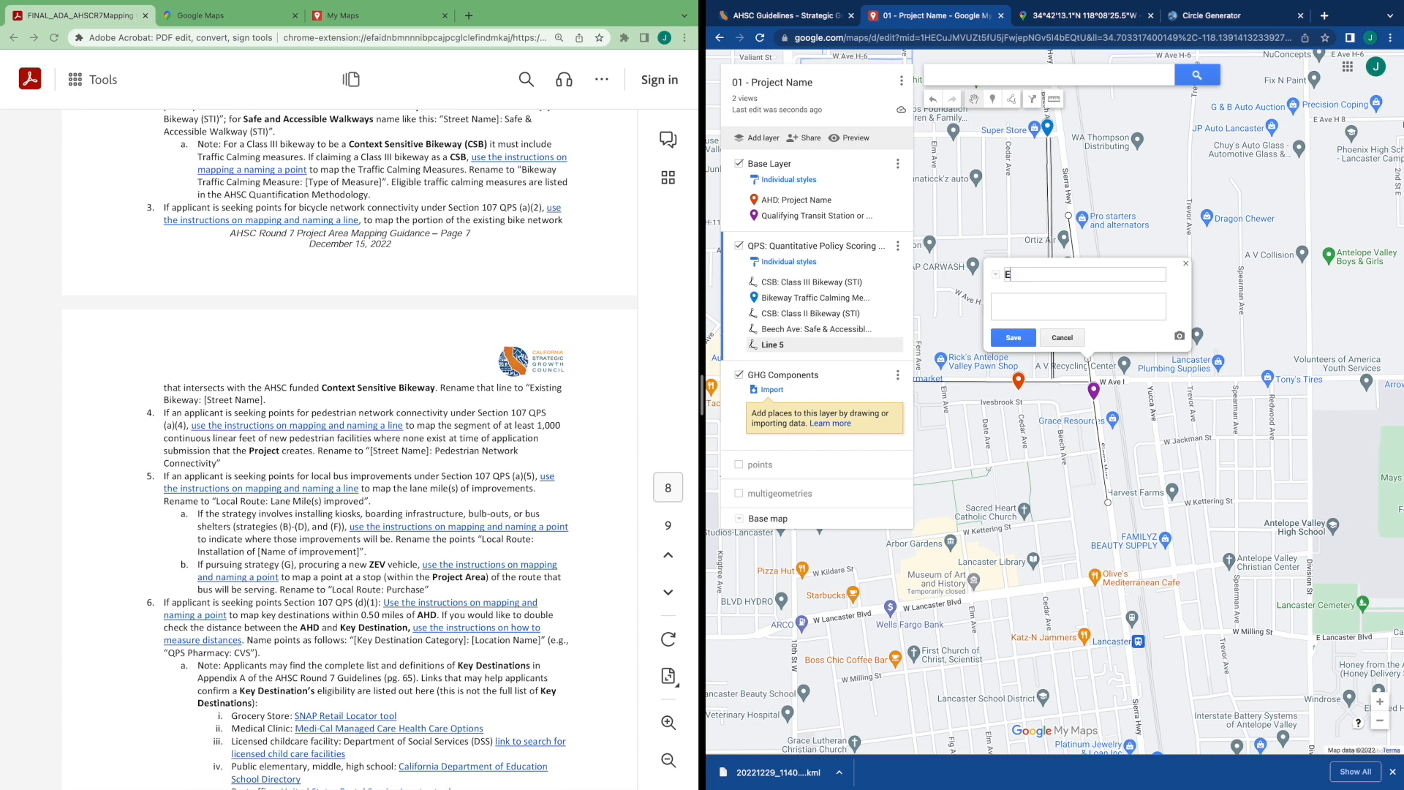
text(xisting Bikeway: Sierra Hwy)
drag(1087, 274, 1152, 276)
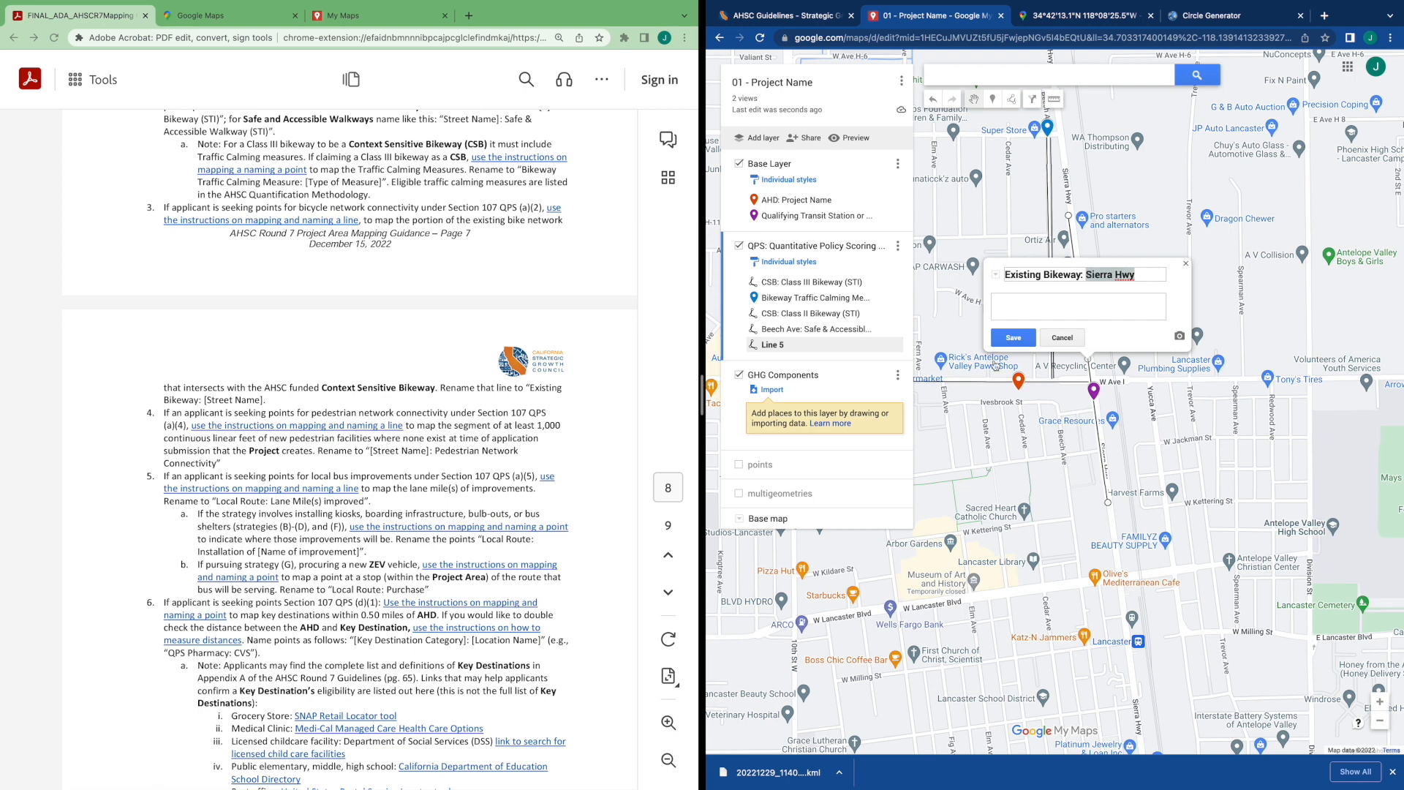
click(1013, 337)
Read the GHG Components layer instructions in the guidance document
click(1058, 448)
drag(1025, 451, 1140, 418)
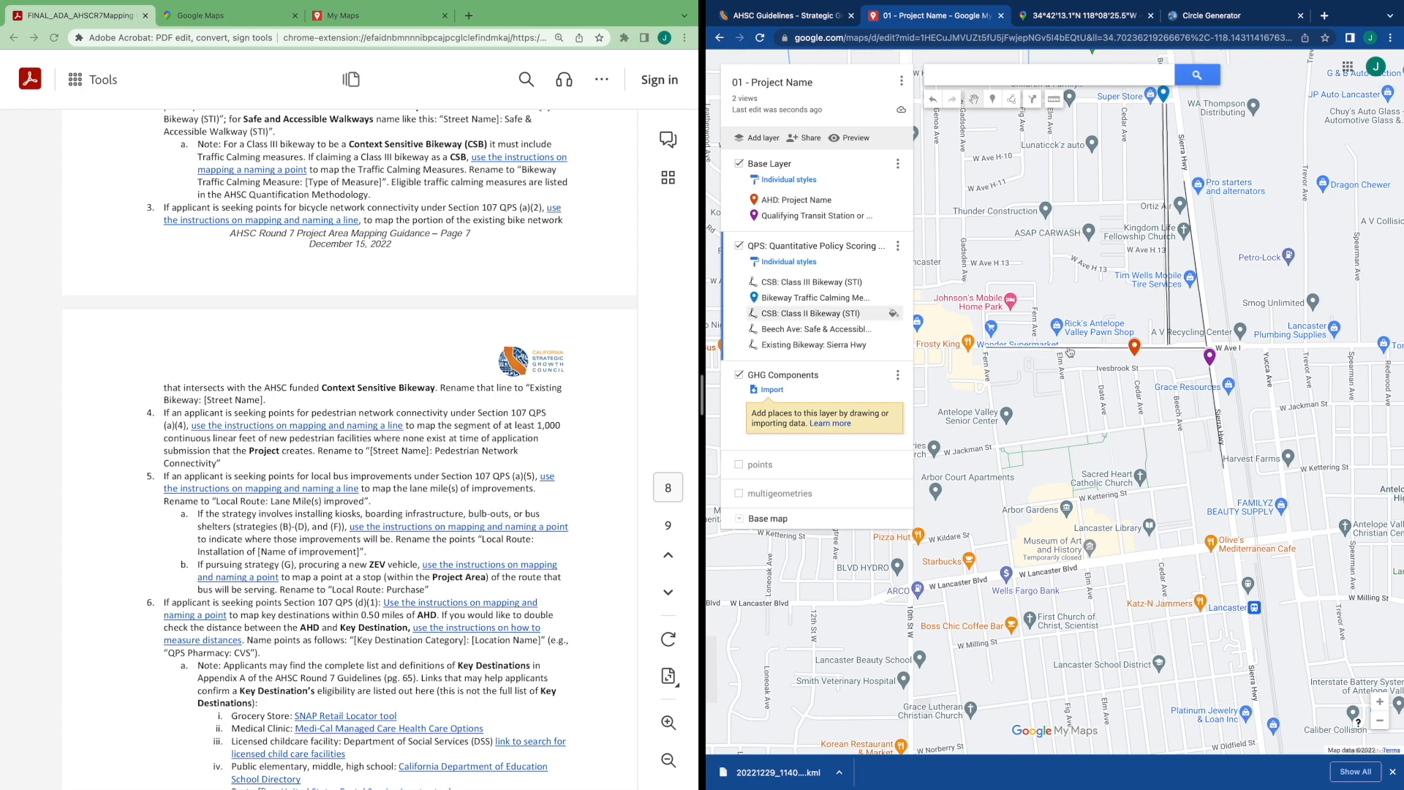
scroll(285, 292, up, 1)
scroll(285, 291, up, 2)
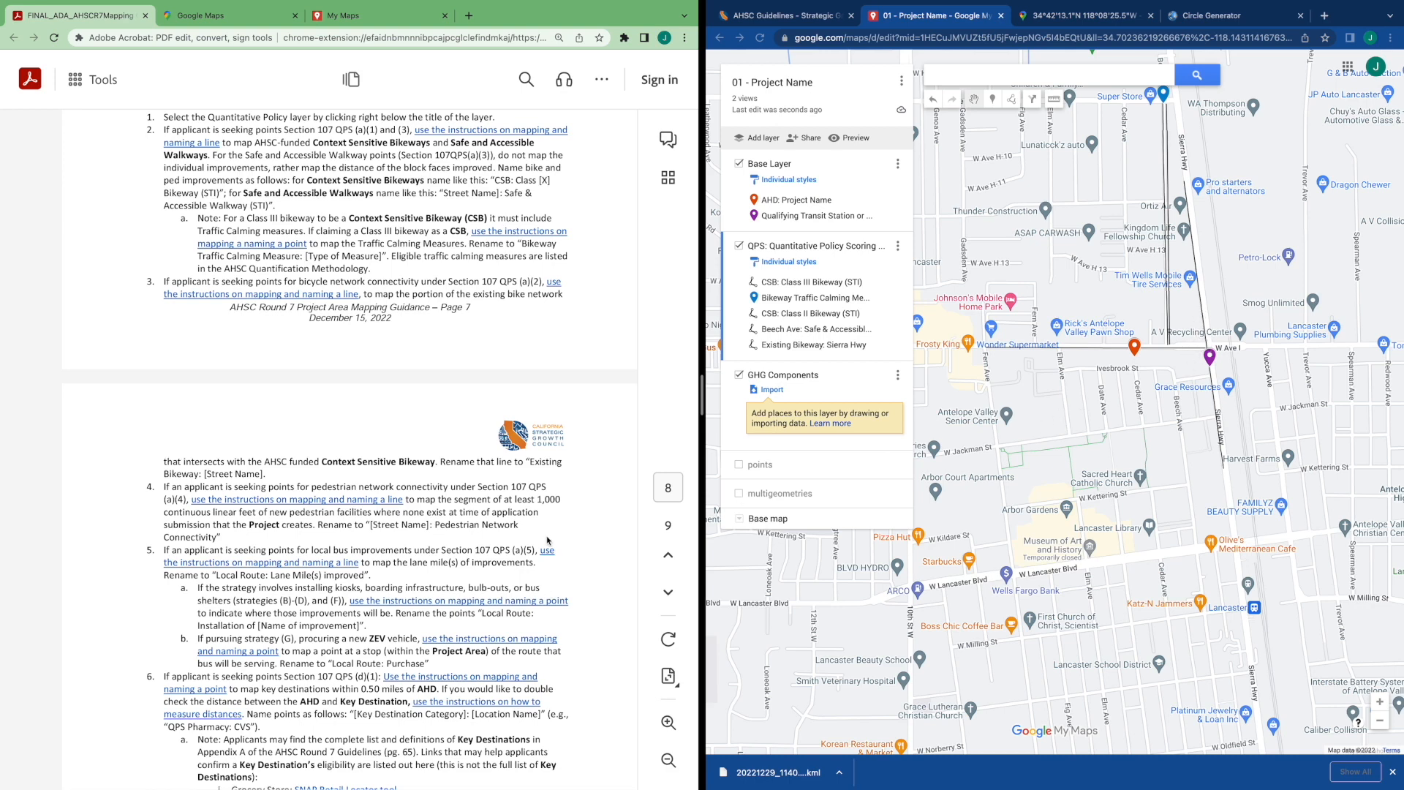
scroll(547, 540, down, 3)
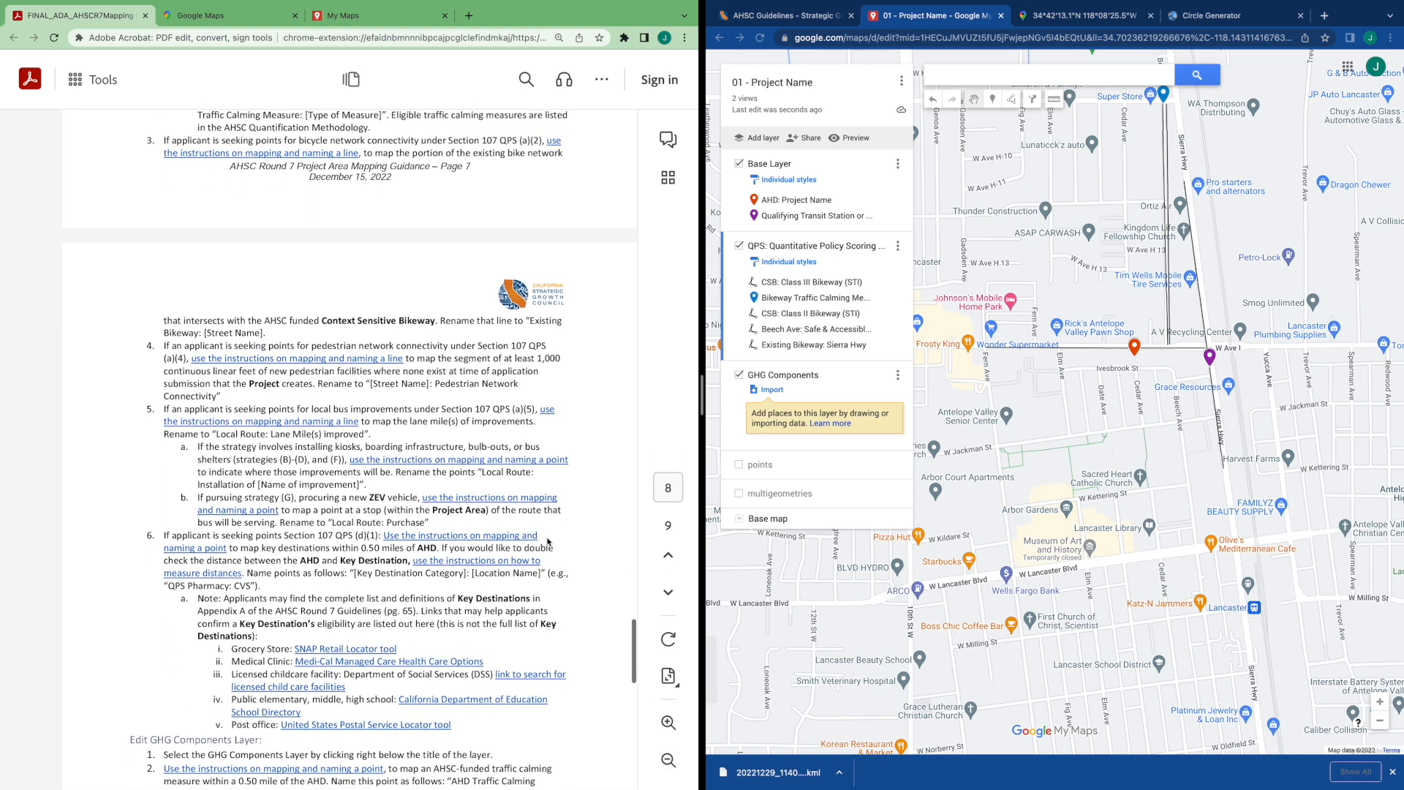
scroll(547, 543, down, 1)
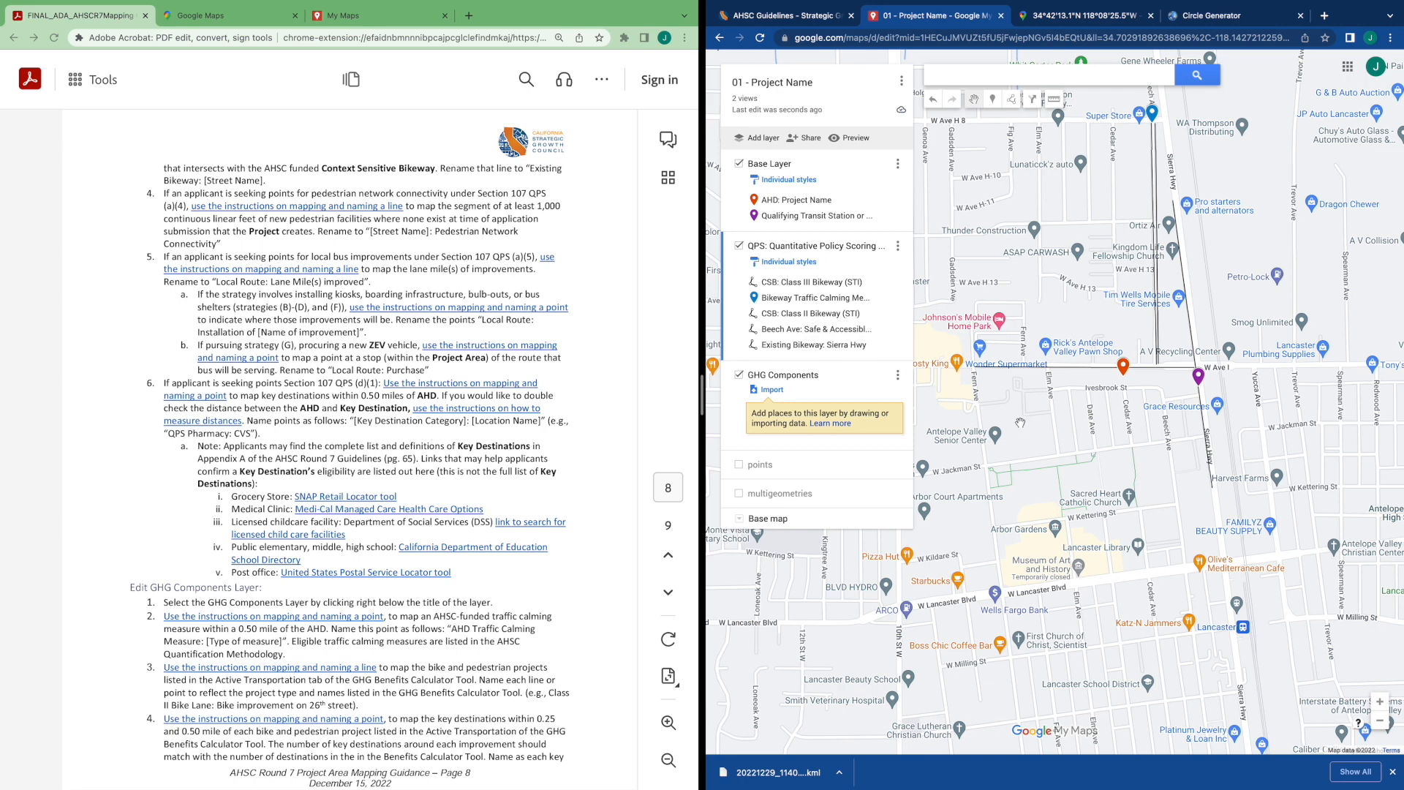
drag(1021, 419, 1074, 545)
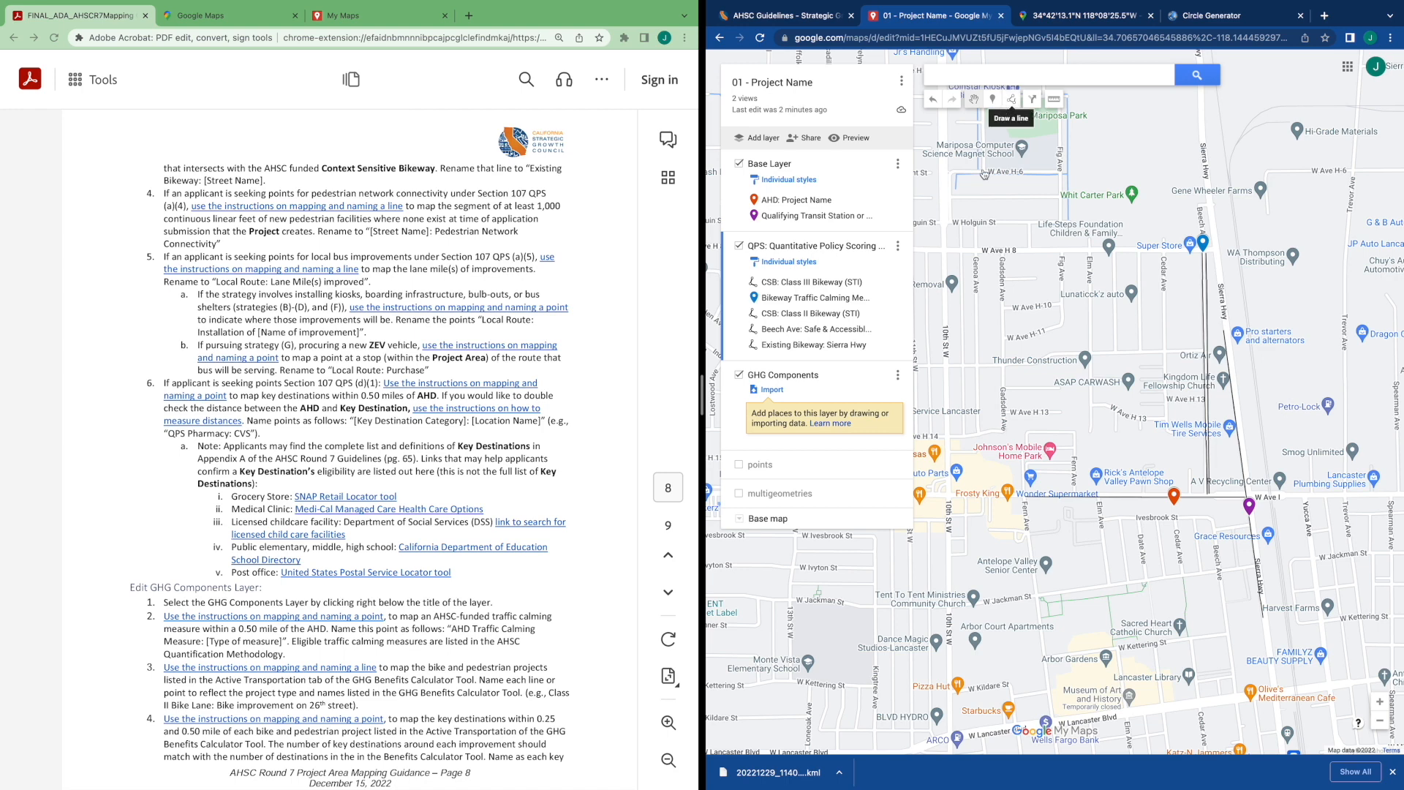
Show the multigeometries radius circle to check the project area extent, then hide it again
click(740, 496)
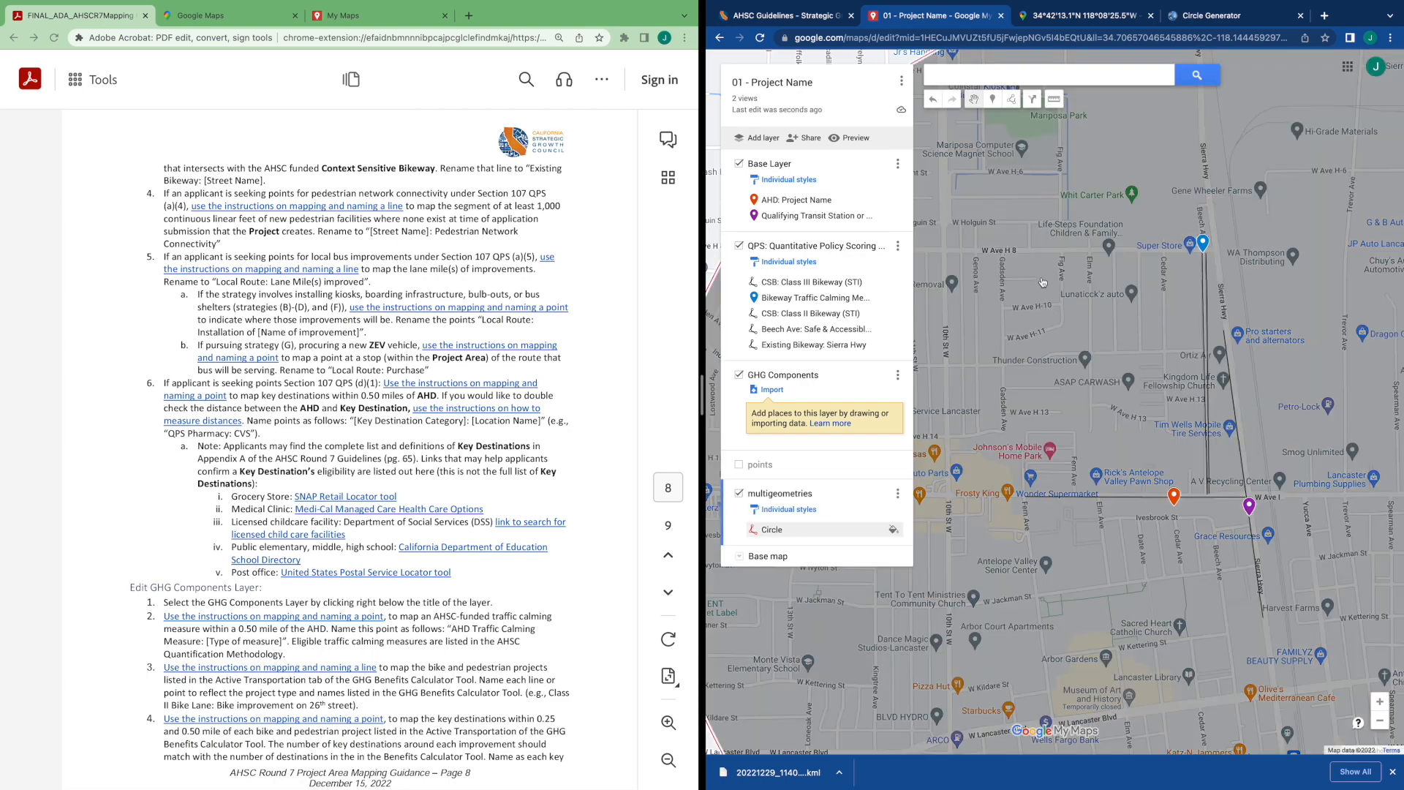
scroll(1050, 341, down, 3)
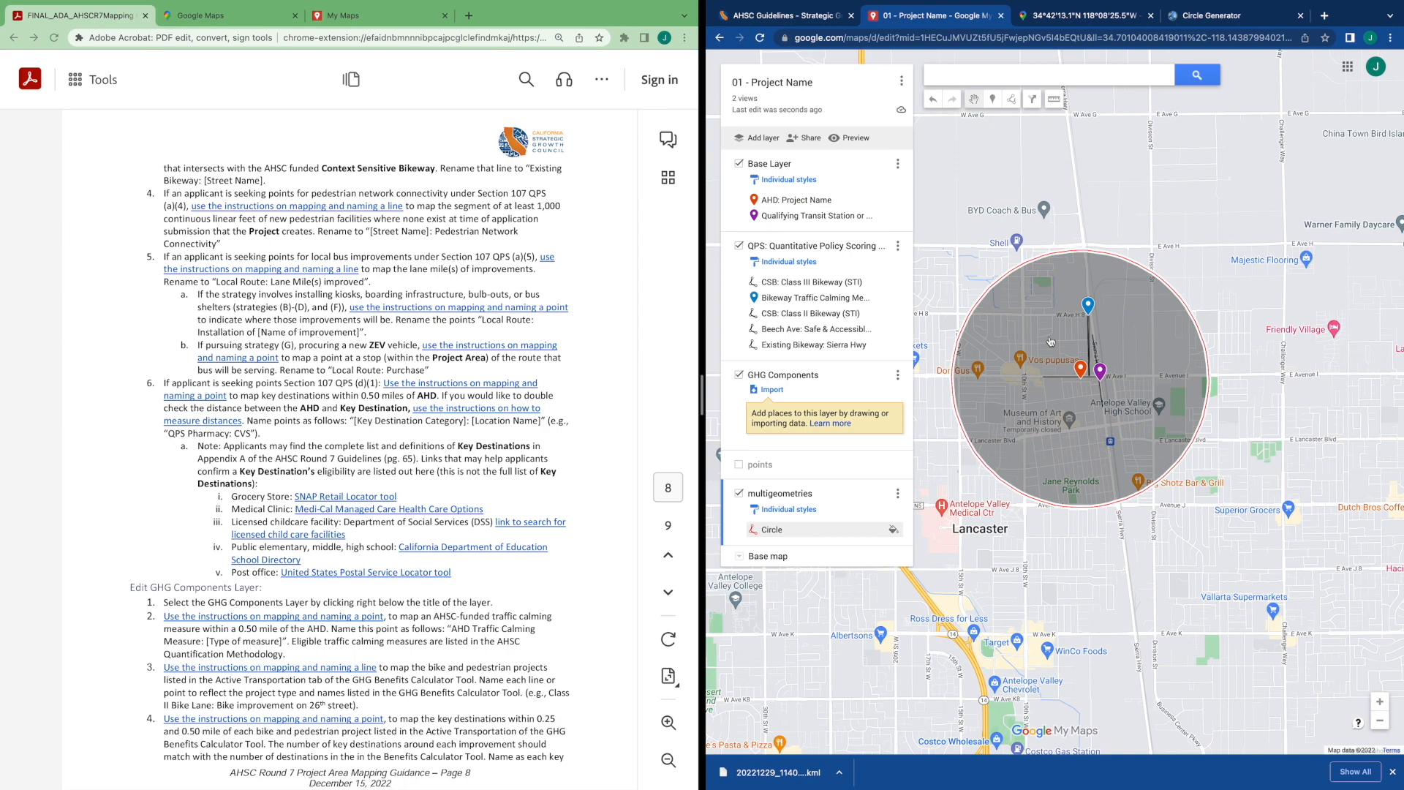
scroll(1050, 342, up, 2)
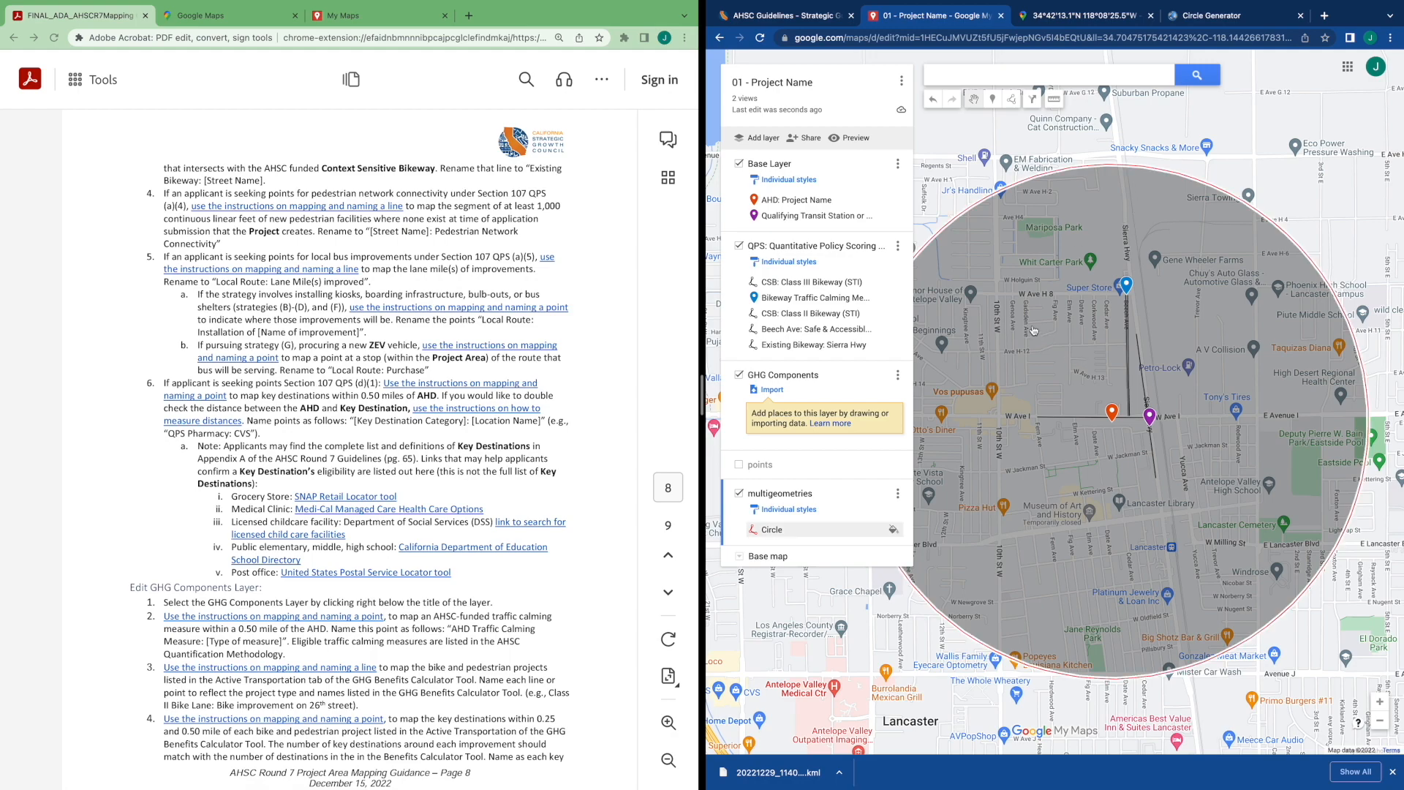
scroll(1036, 329, down, 1)
scroll(1037, 328, up, 1)
scroll(1037, 329, up, 1)
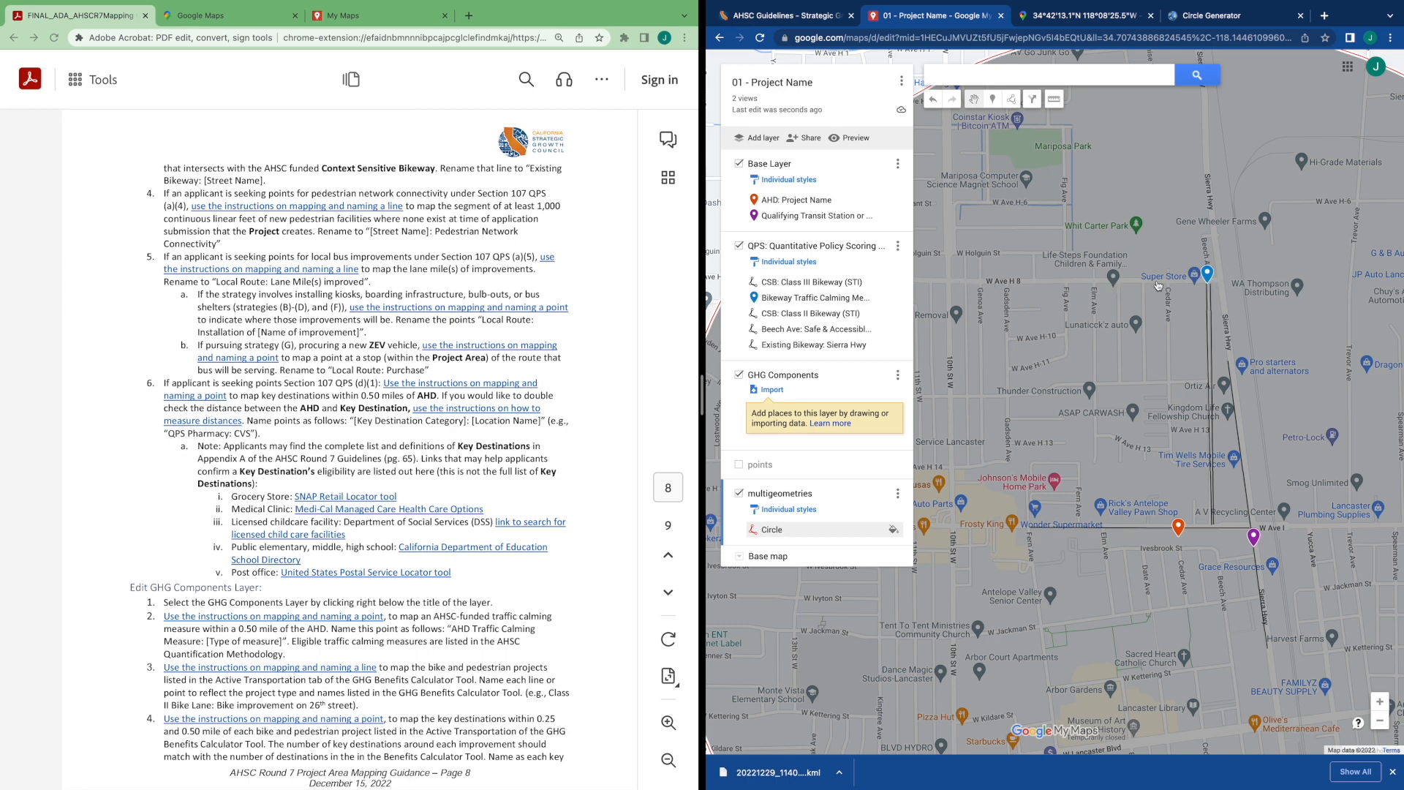
click(740, 494)
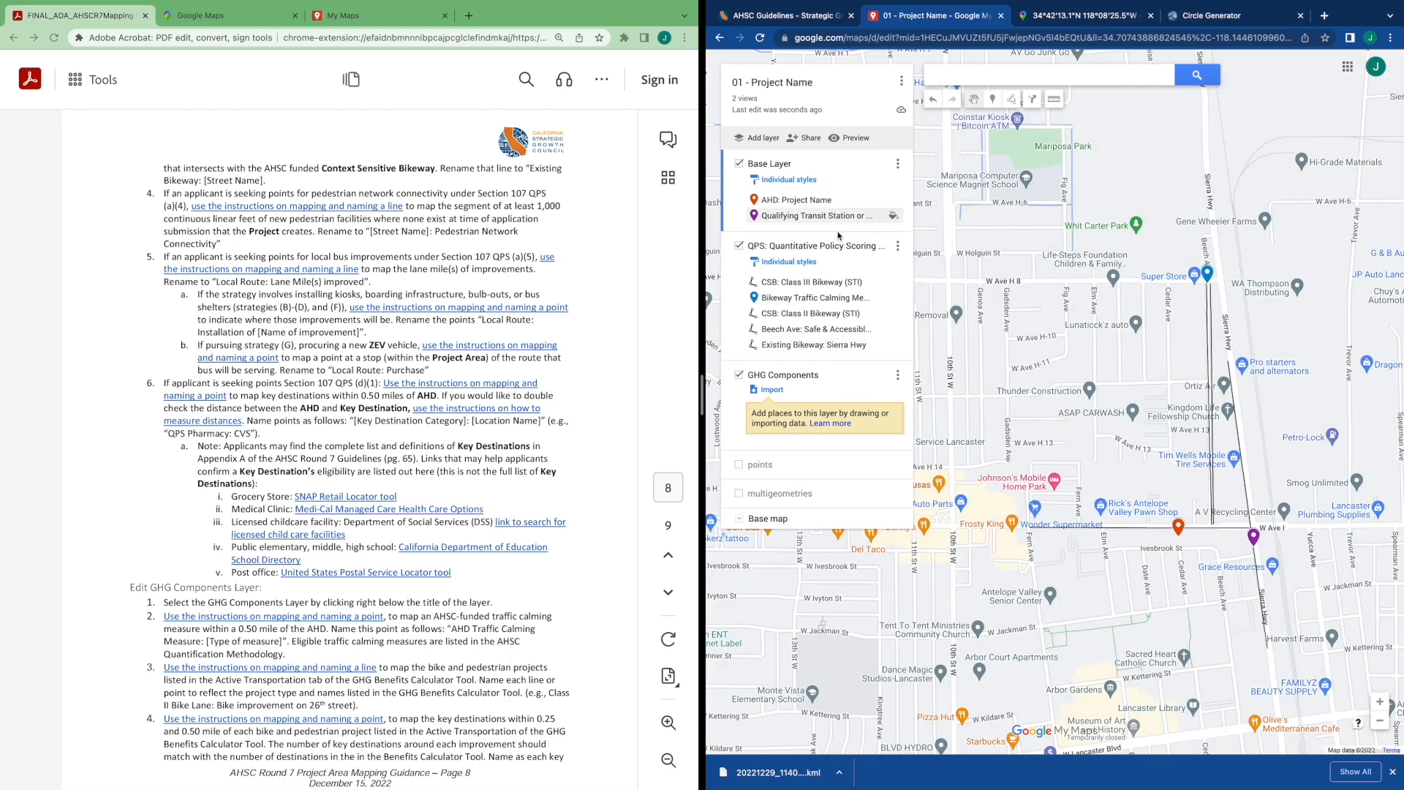
Draw a line about 0.51 mi along W Ave H-8 and Genoa Ave to W Ave H-12 in the QPS layer
click(848, 258)
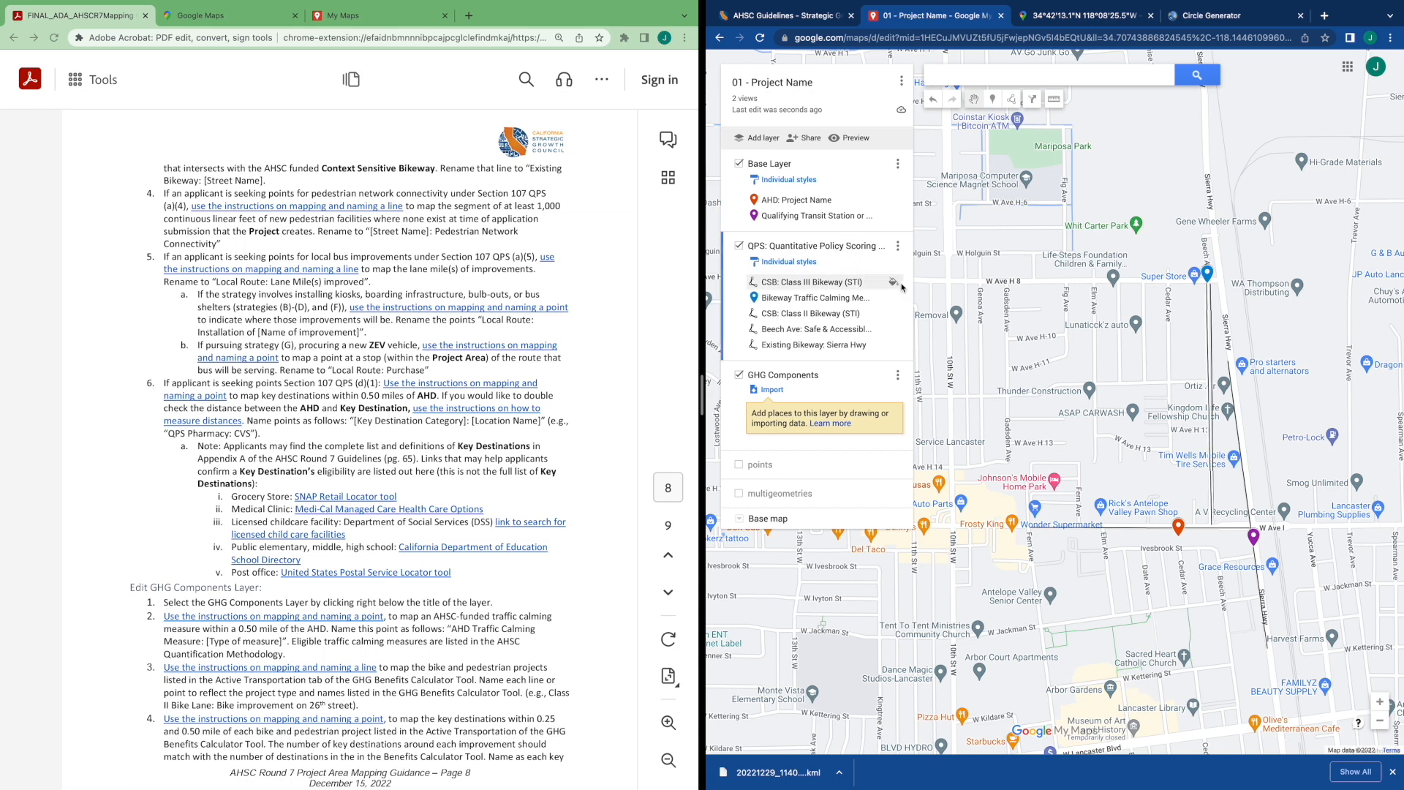
click(1012, 99)
click(1031, 121)
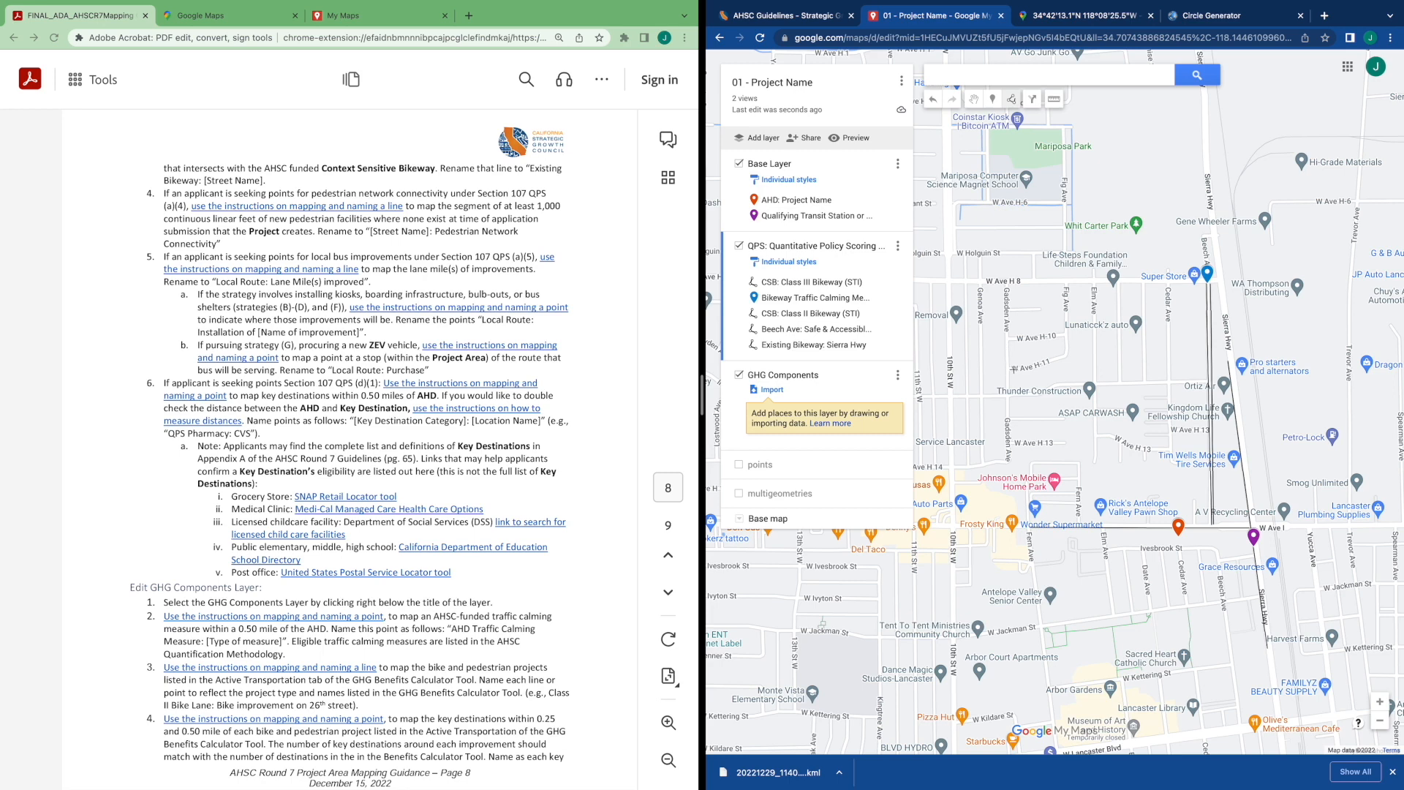
click(952, 282)
double_click(1007, 282)
click(1009, 395)
click(1040, 395)
click(1054, 386)
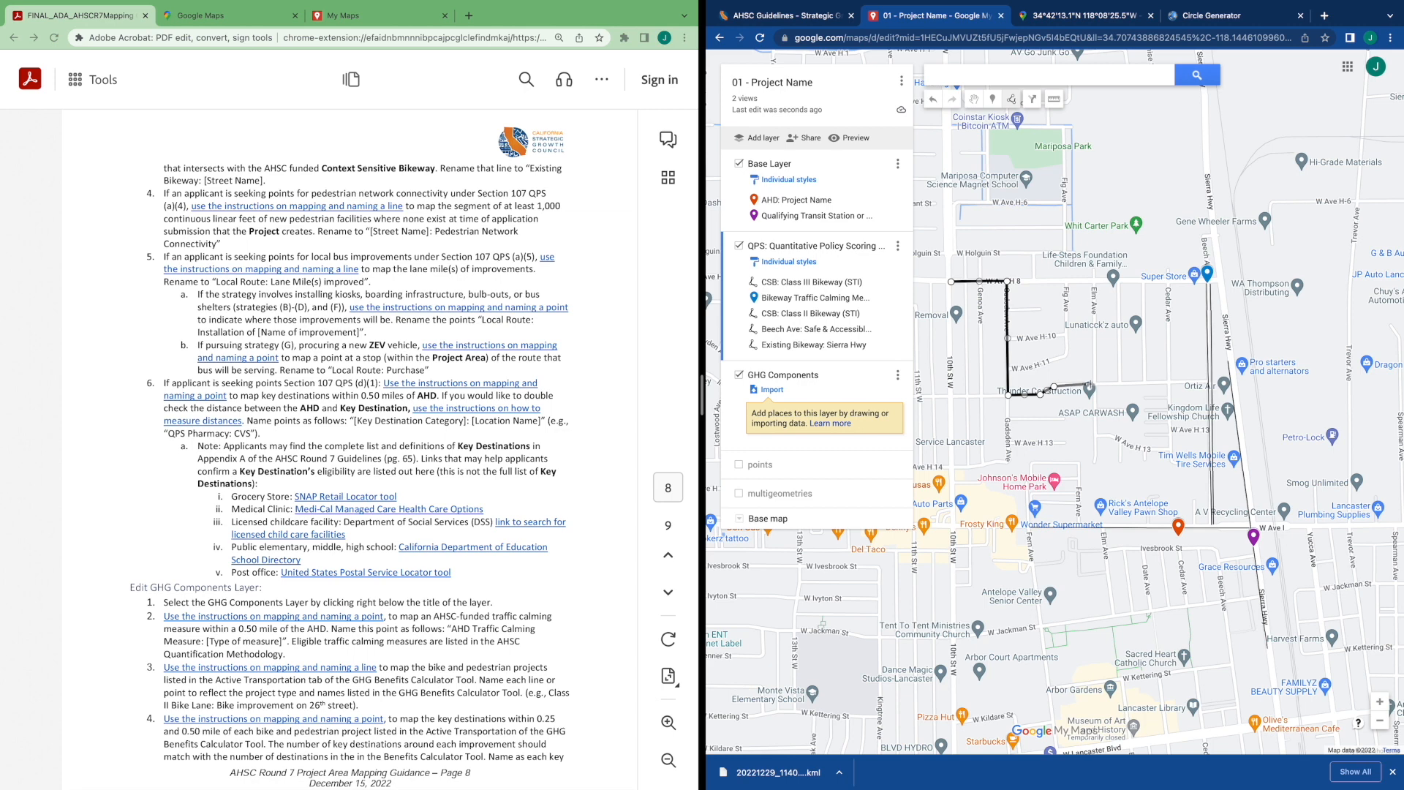
double_click(1094, 384)
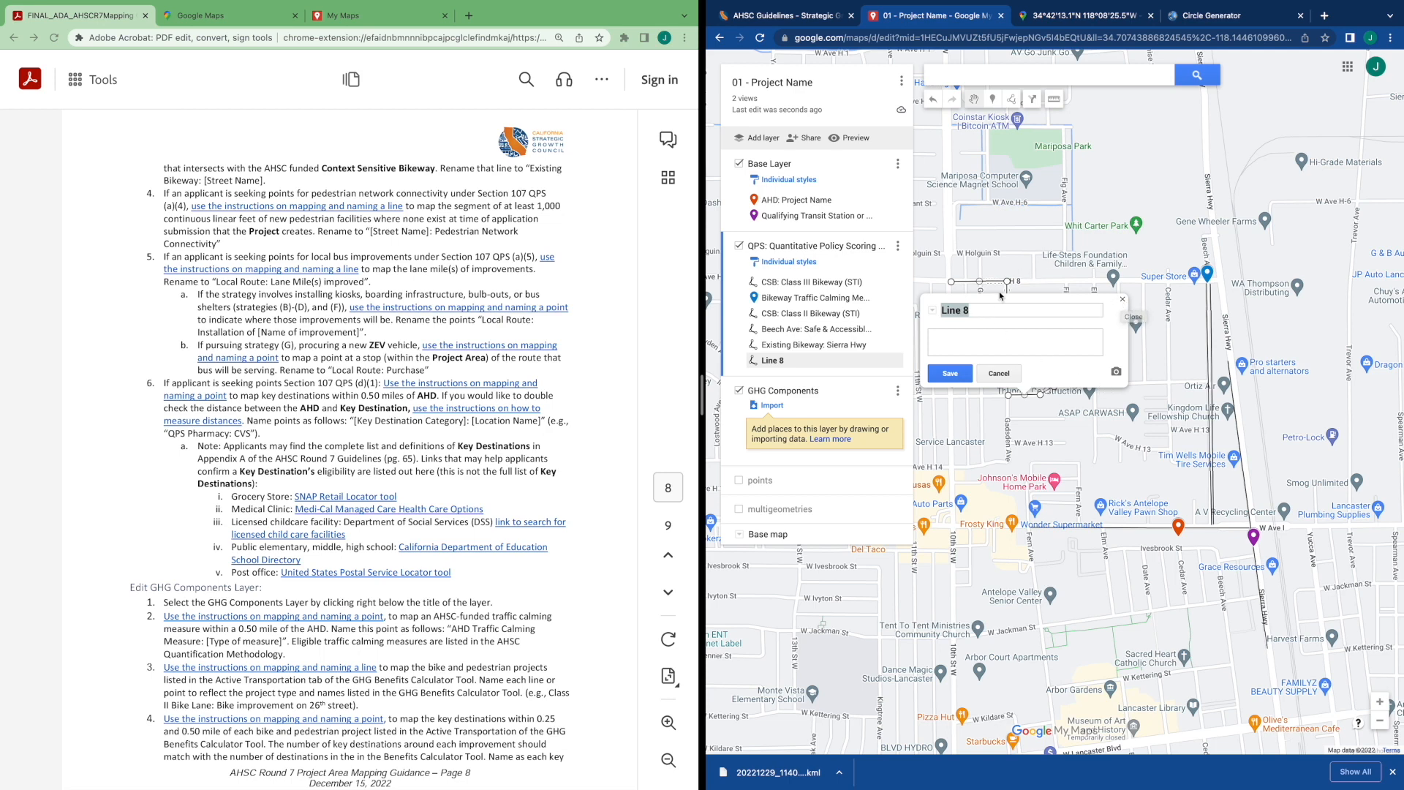
click(1123, 300)
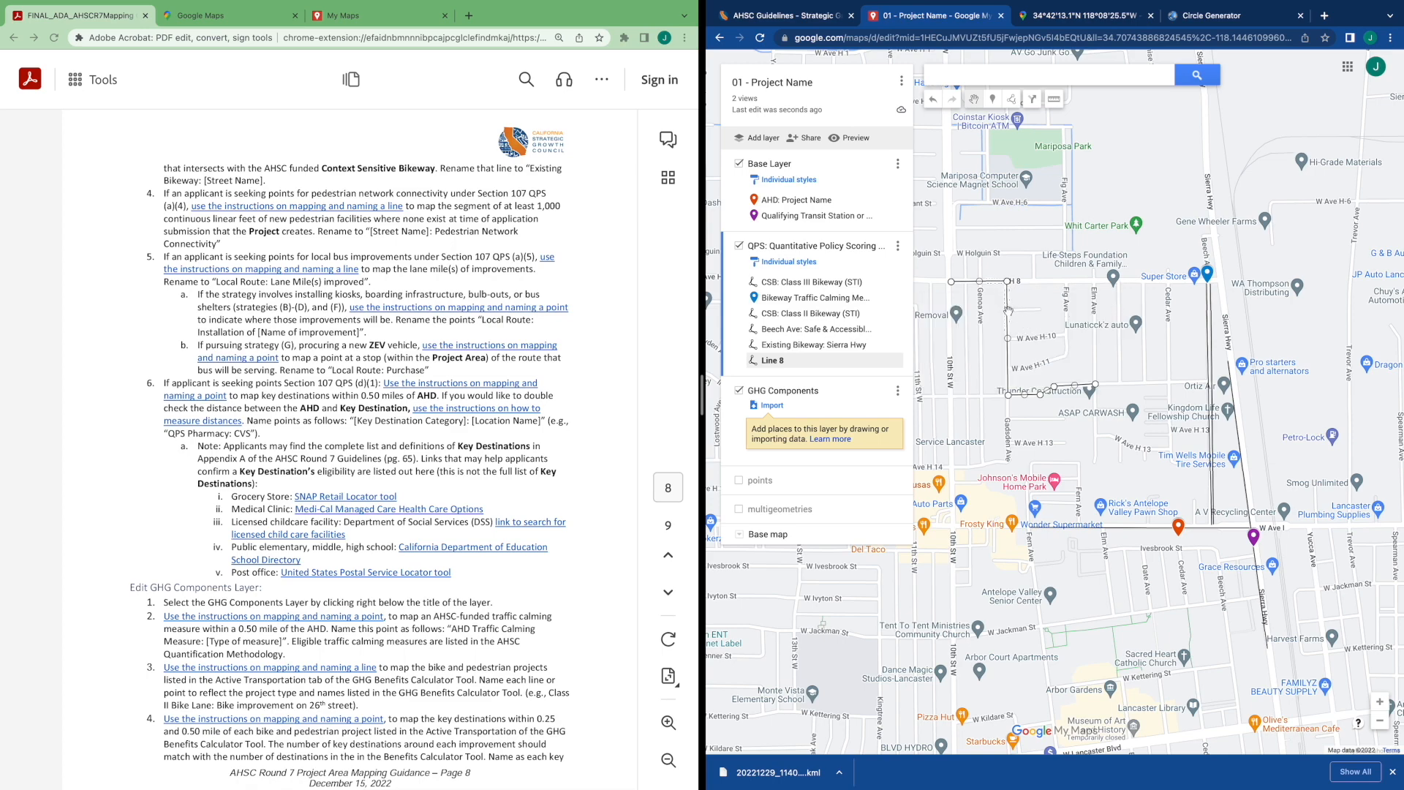
scroll(1008, 311, up, 1)
drag(1037, 394, 1147, 396)
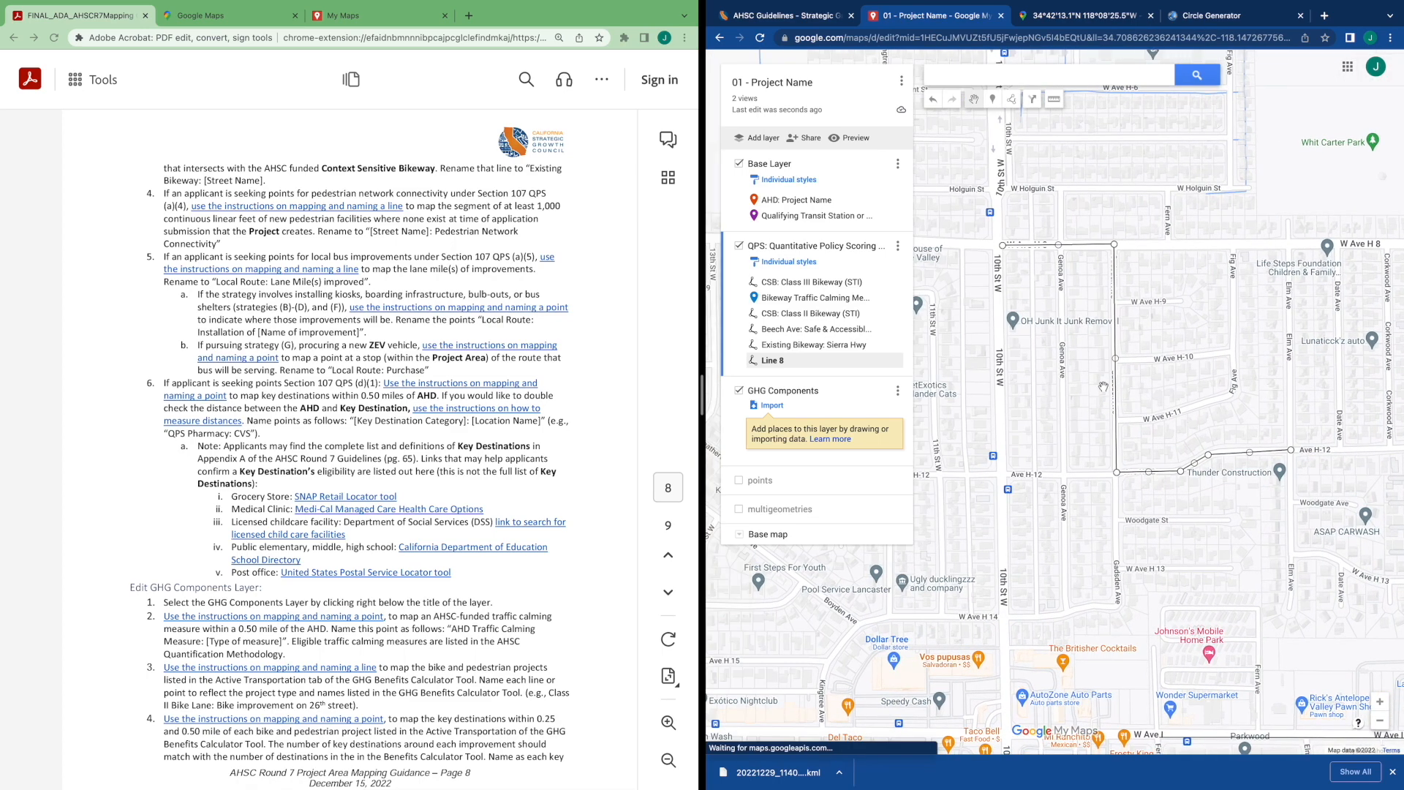
scroll(1135, 401, up, 1)
scroll(1135, 401, down, 2)
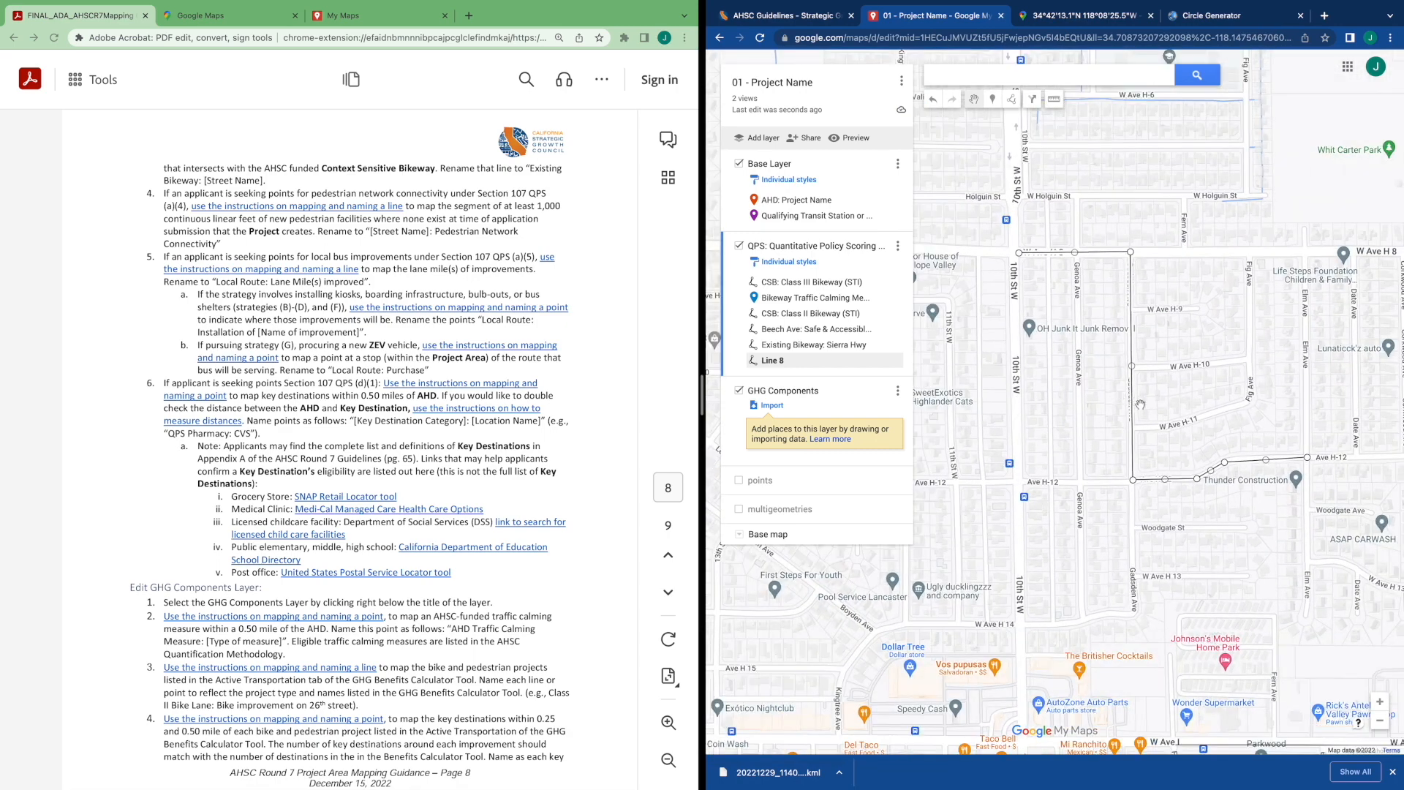
click(789, 363)
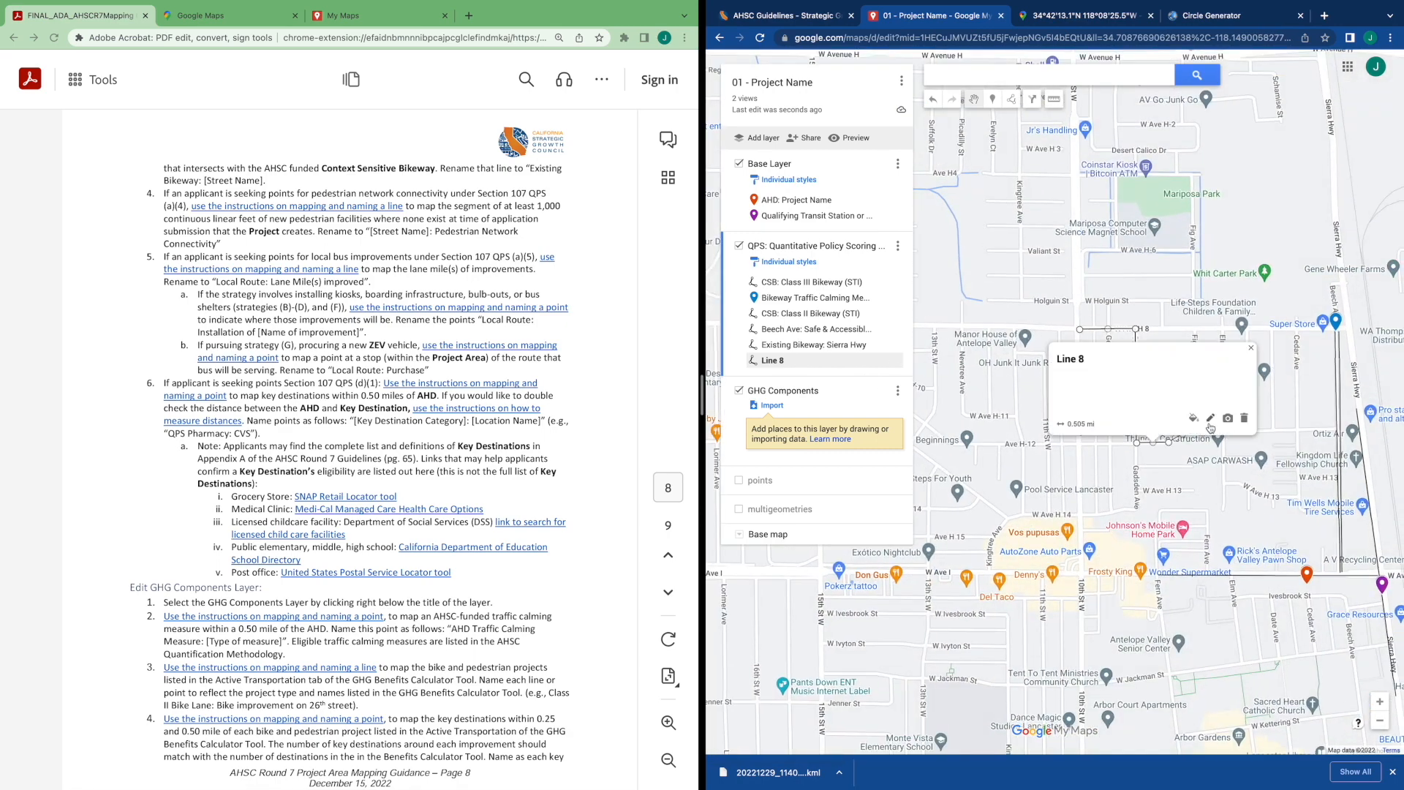
click(1209, 423)
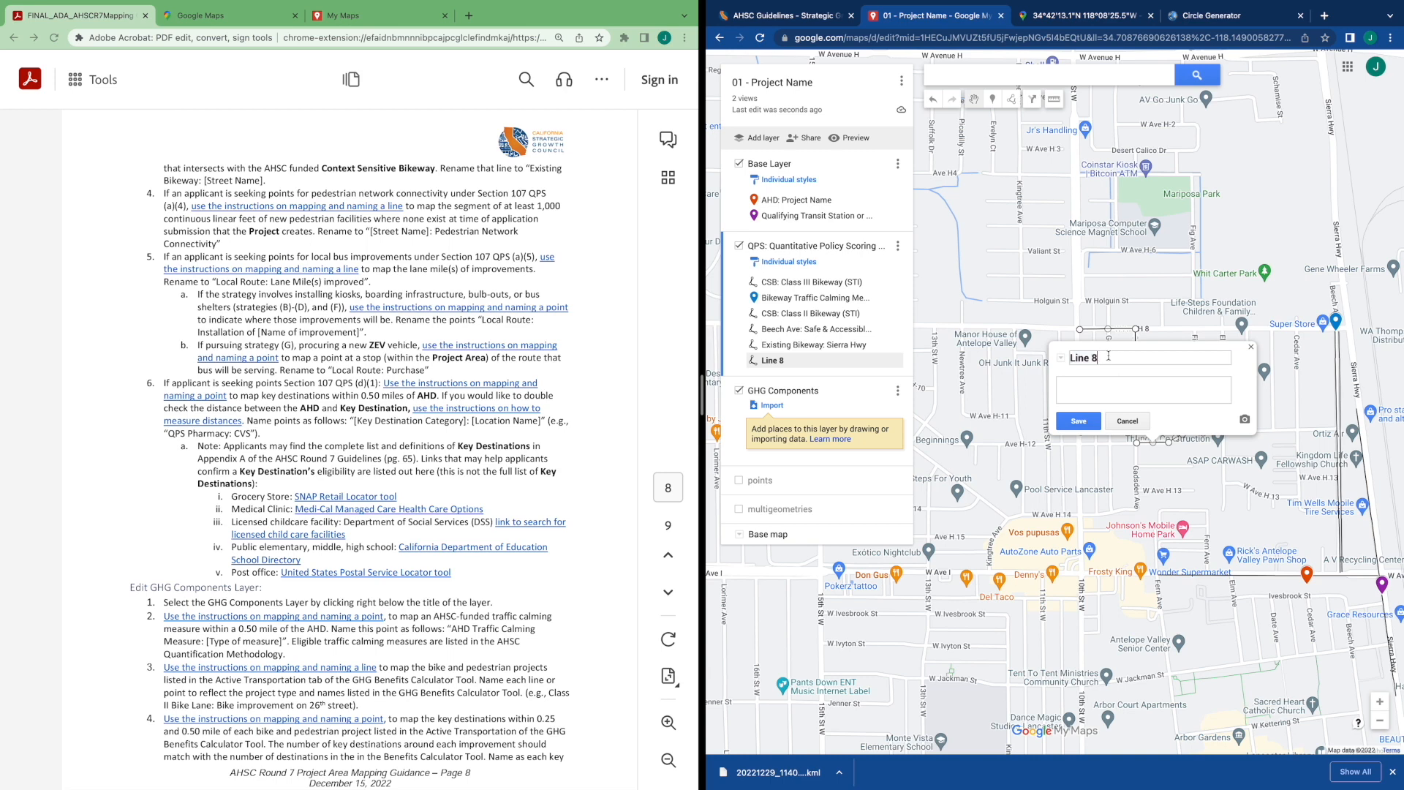
scroll(1032, 354, up, 1)
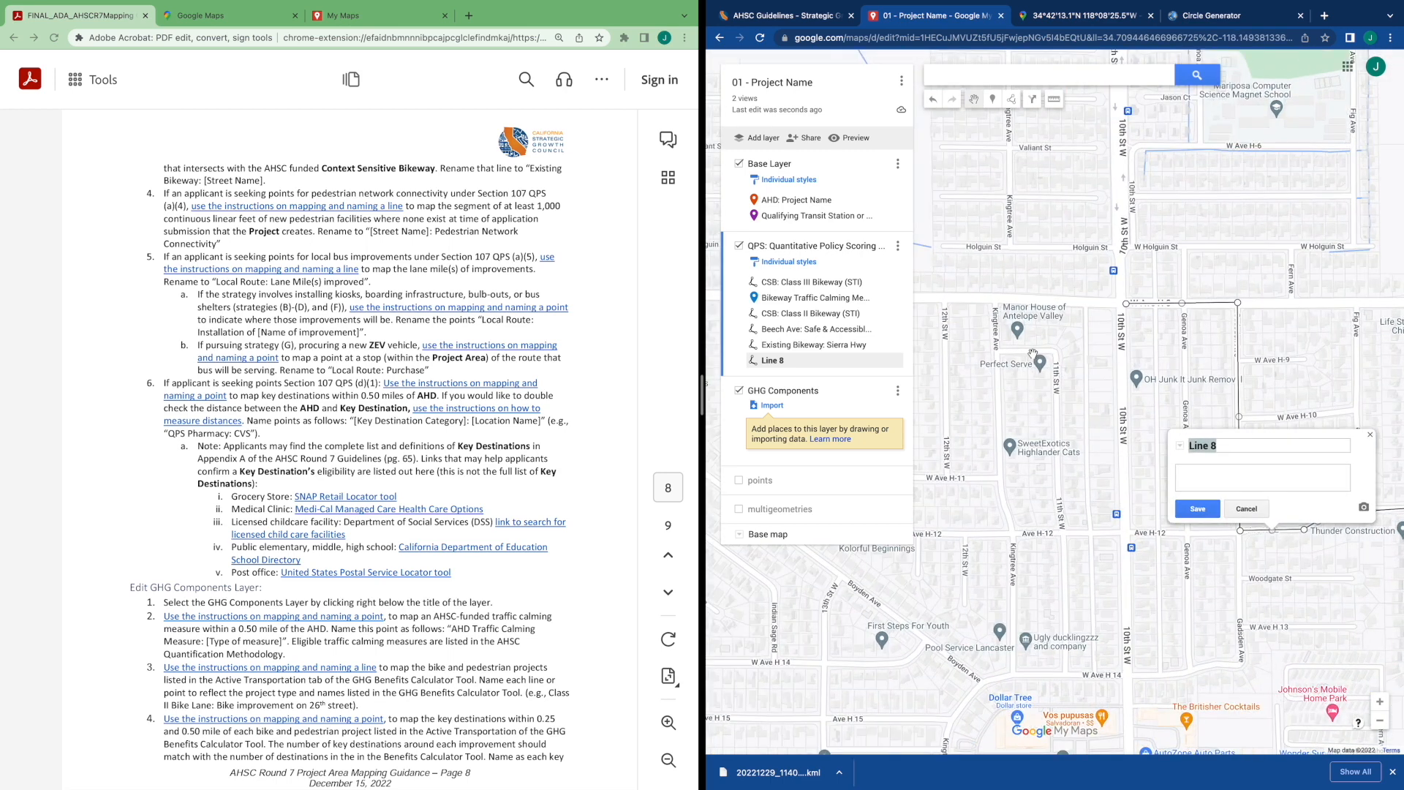
key(Delete)
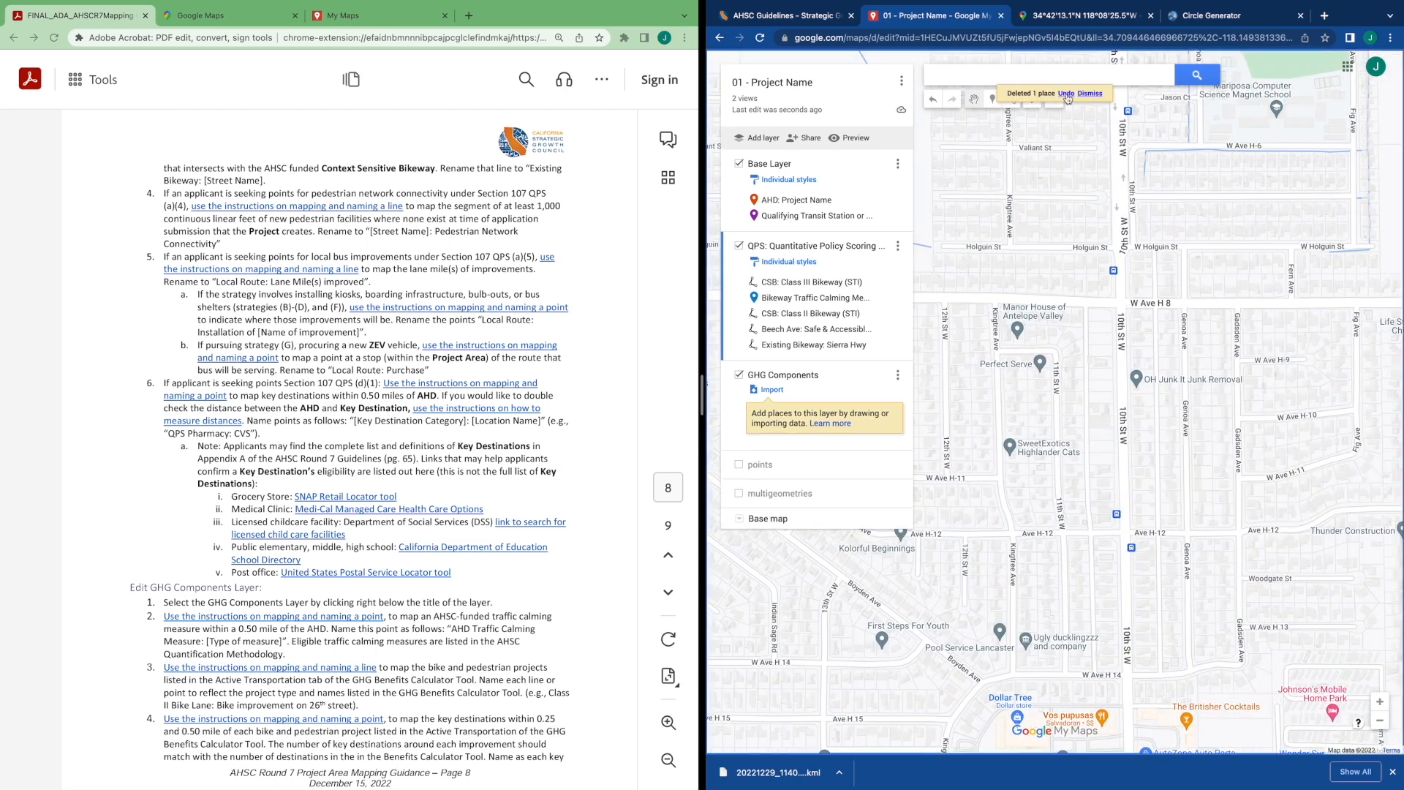
click(1067, 99)
Rename the new line "Gadsen Ave: Pedestrian Network Connectivity" and save it
mouse_move(1094, 528)
mouse_down()
mouse_move(962, 442)
mouse_move(941, 384)
mouse_up()
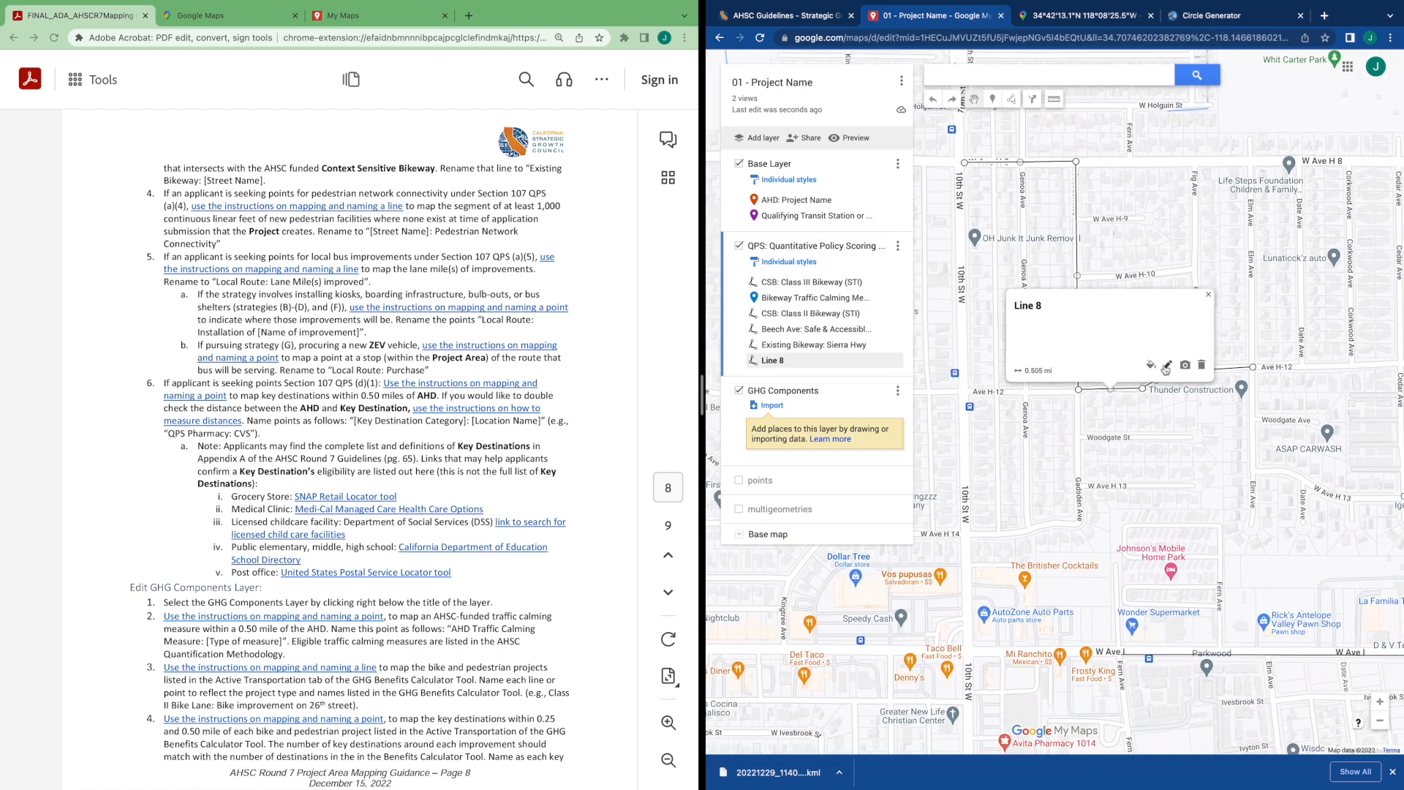
click(1166, 365)
click(1078, 308)
key(BackSpace)
key(BackSpace)
key(BackSpace)
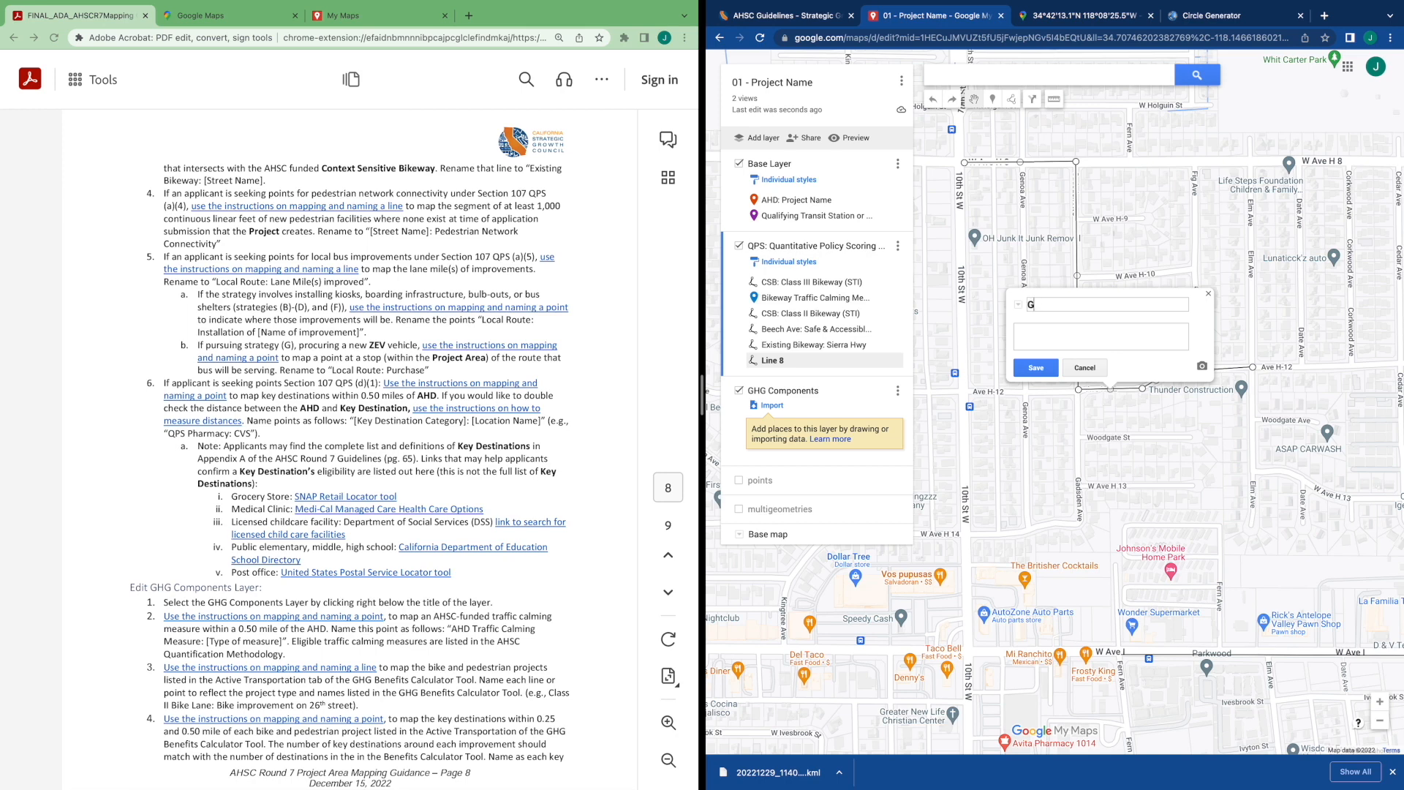
text(Gadsen Ave: Pedestrian Network Connec)
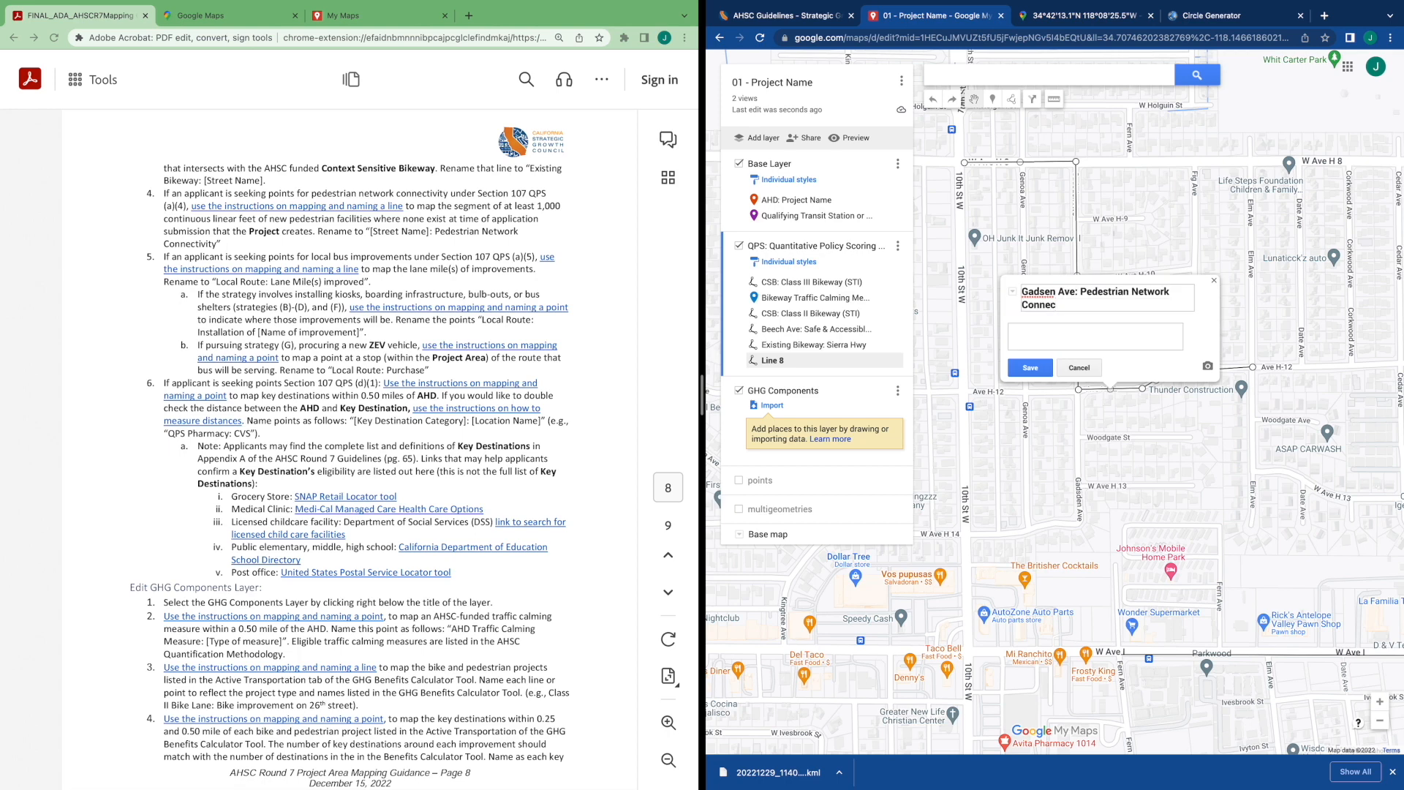
text(tivity)
click(1030, 367)
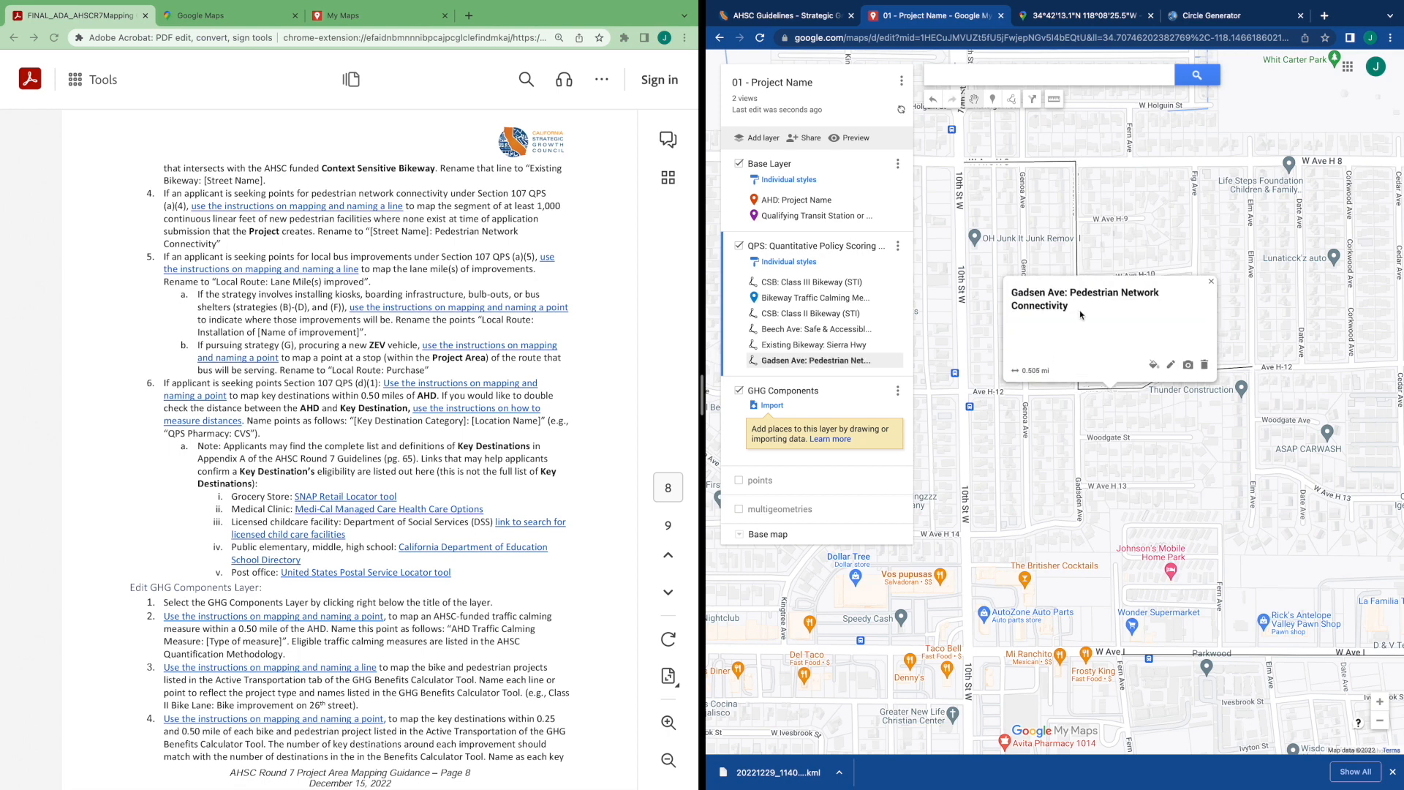
Change the colour of the Gadsen Ave pedestrian line from its layer style options
click(1089, 254)
scroll(1089, 254, up, 2)
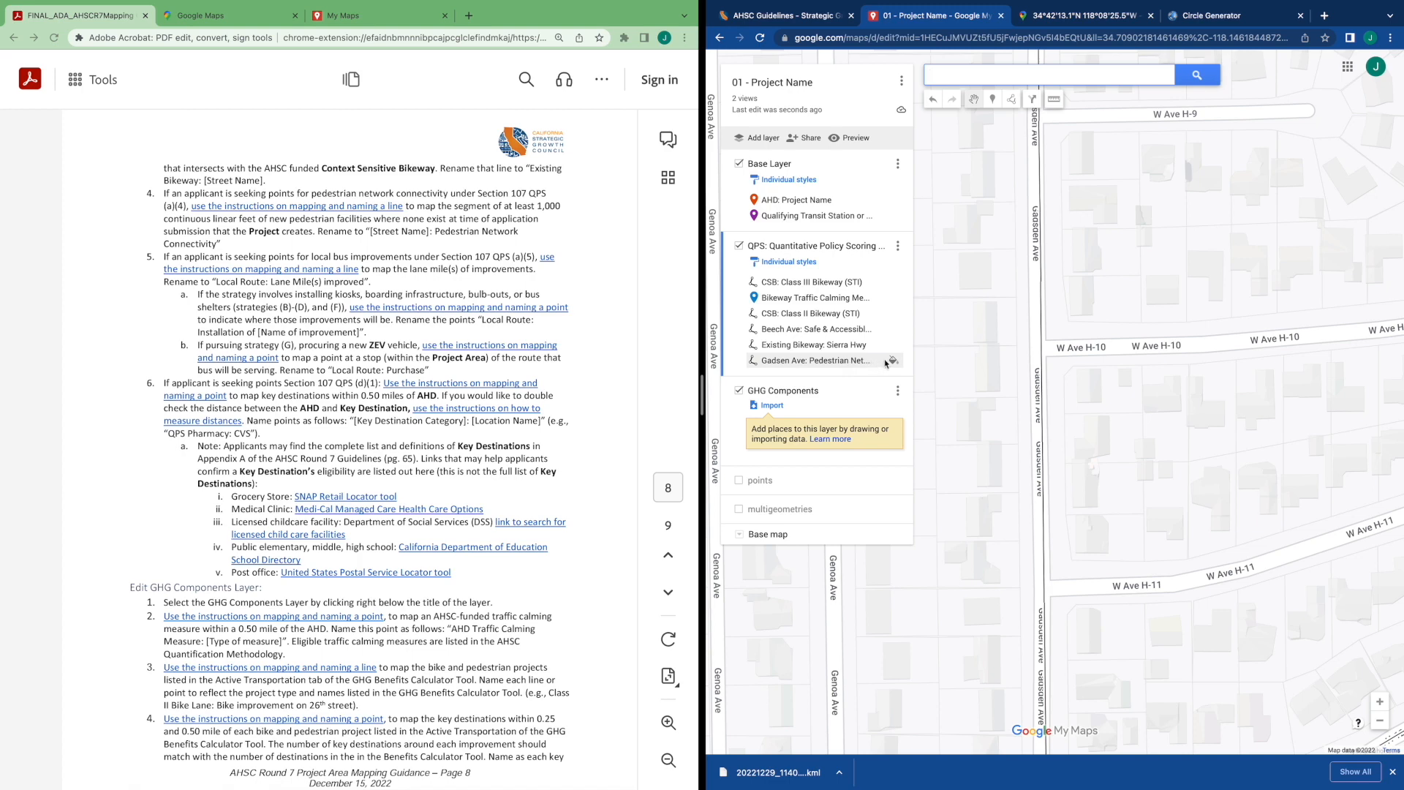
click(893, 361)
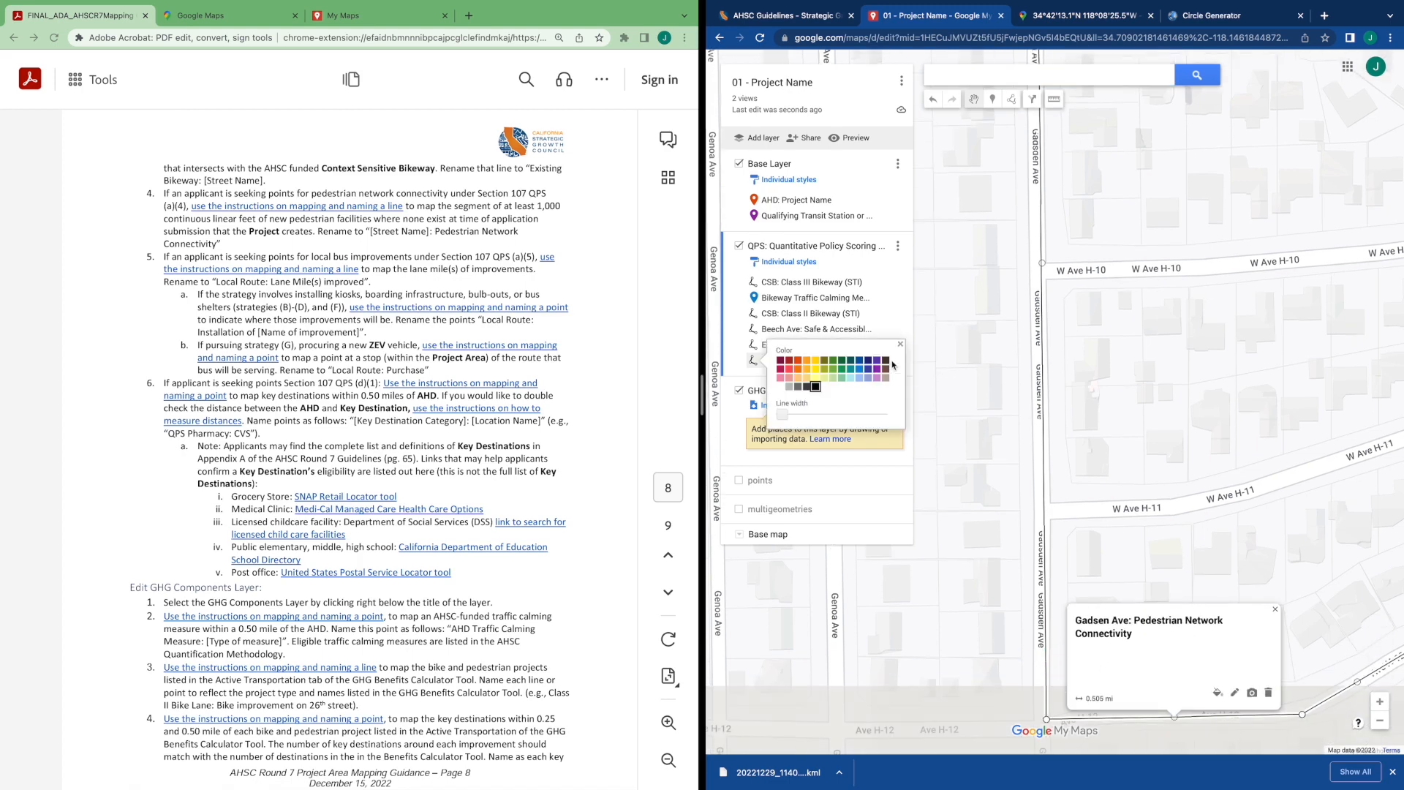
click(843, 362)
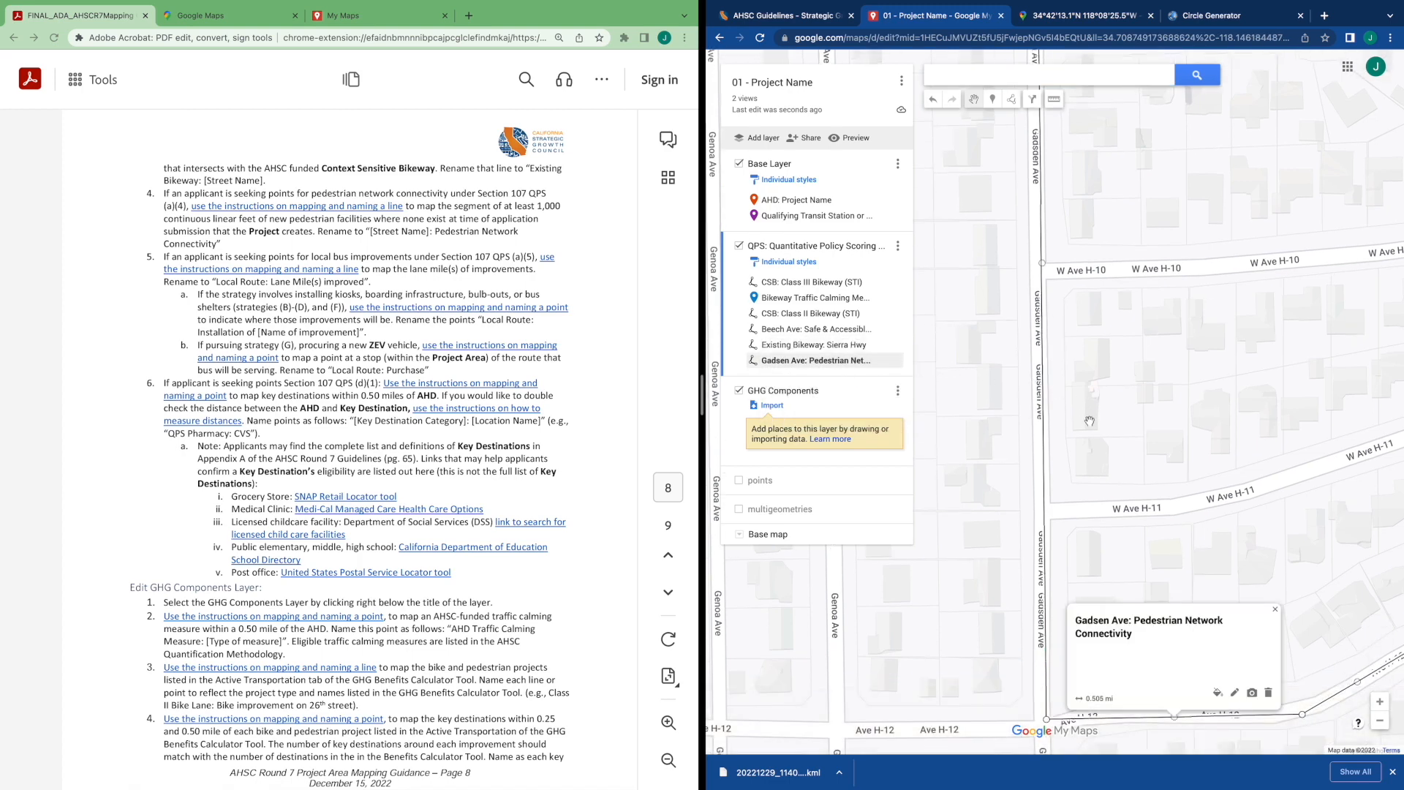
Correct the line's name to "Gadsden Ave: Pedestrian Network Connectivity" and save it
click(1235, 693)
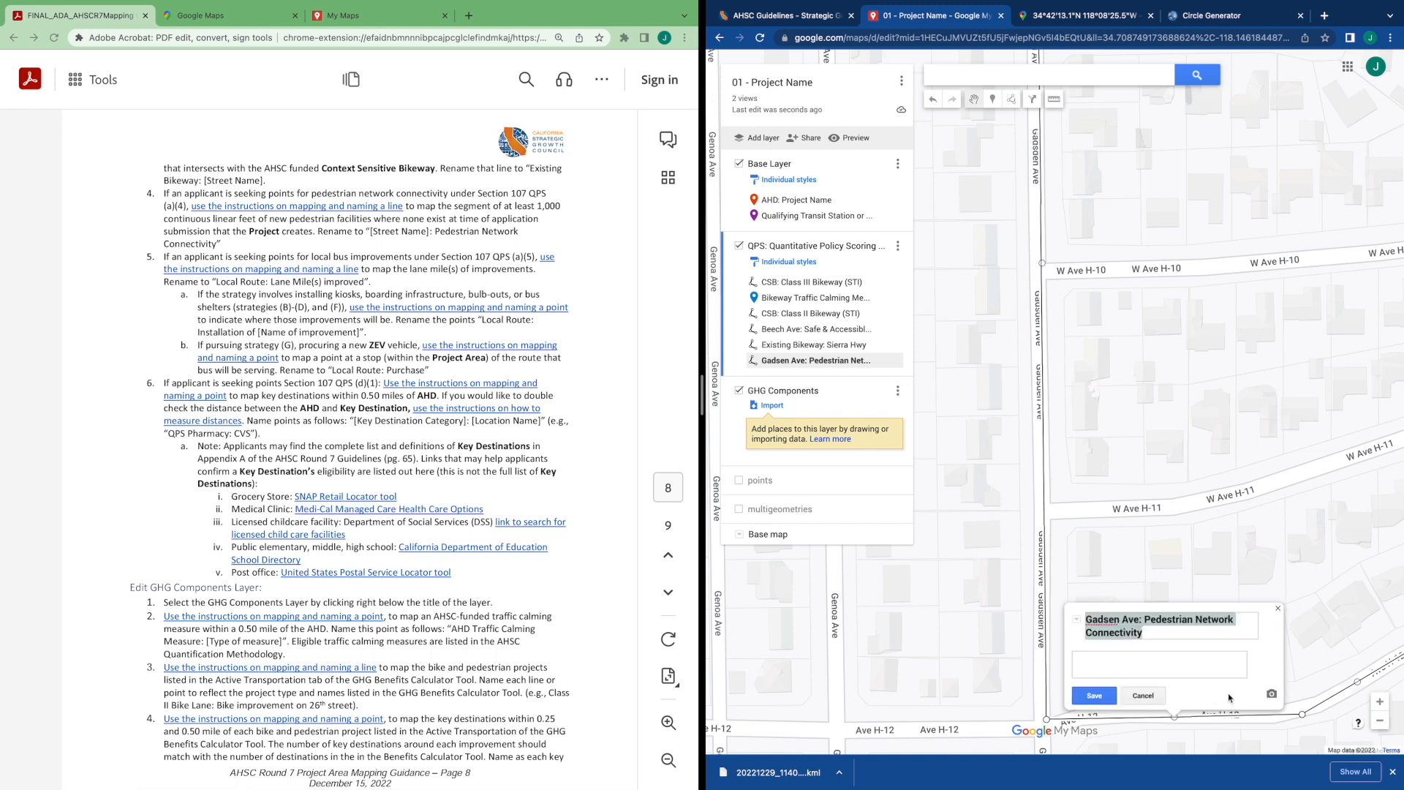
click(1101, 623)
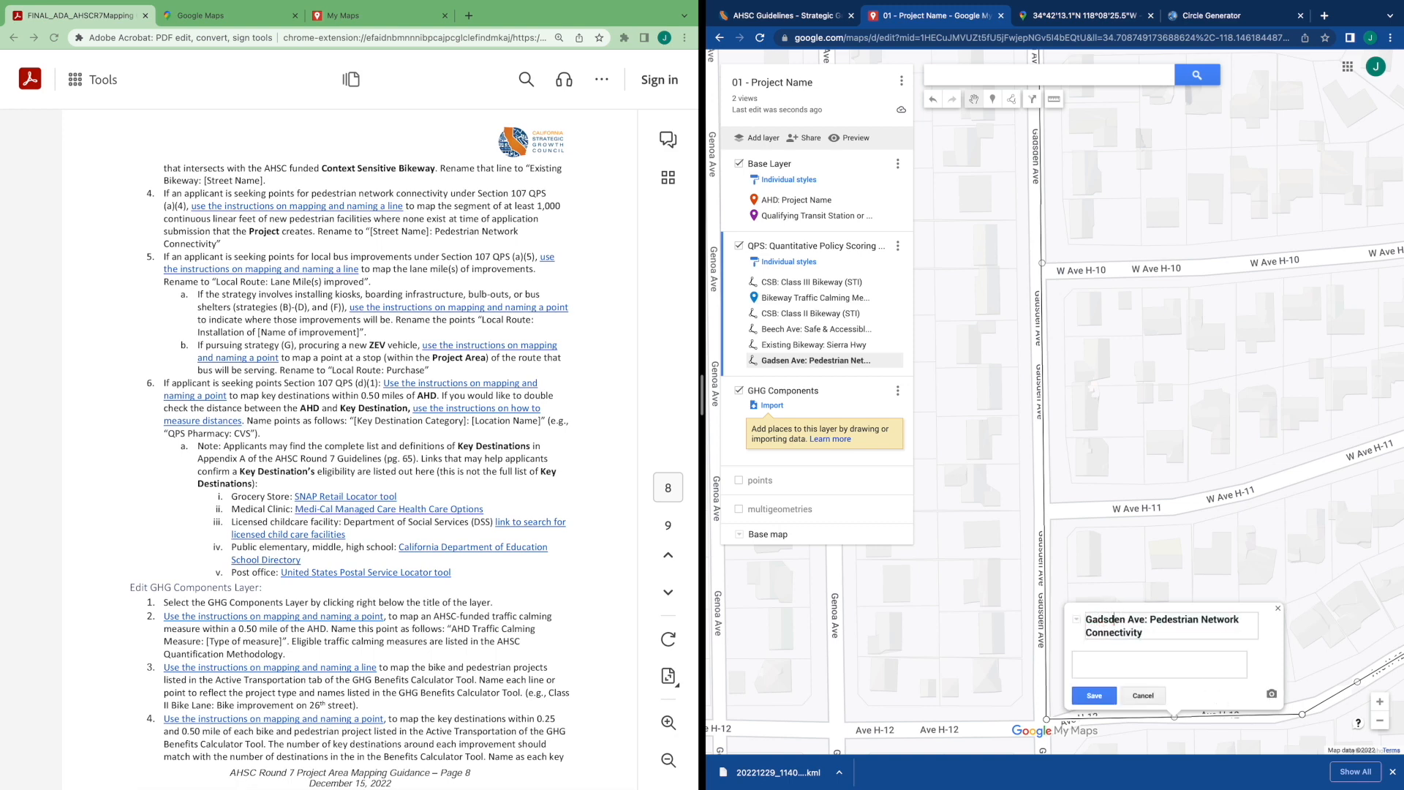
click(1094, 695)
click(1115, 547)
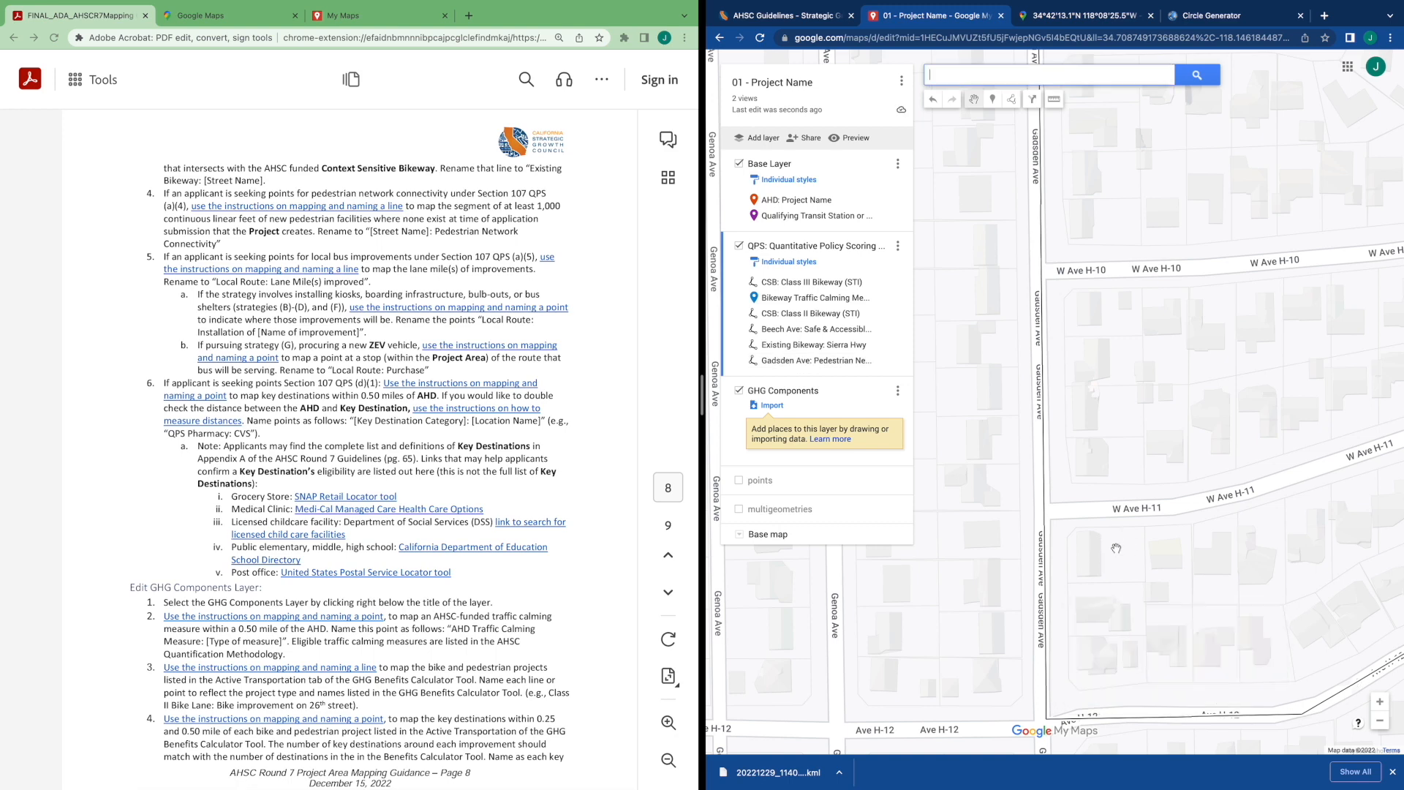
Draw a line about 0.845 mi along Sierra Hwy from north of W Ave I toward Lancaster Blvd in the Base Layer
scroll(1114, 534, down, 2)
drag(1170, 580, 1159, 531)
scroll(1159, 531, down, 2)
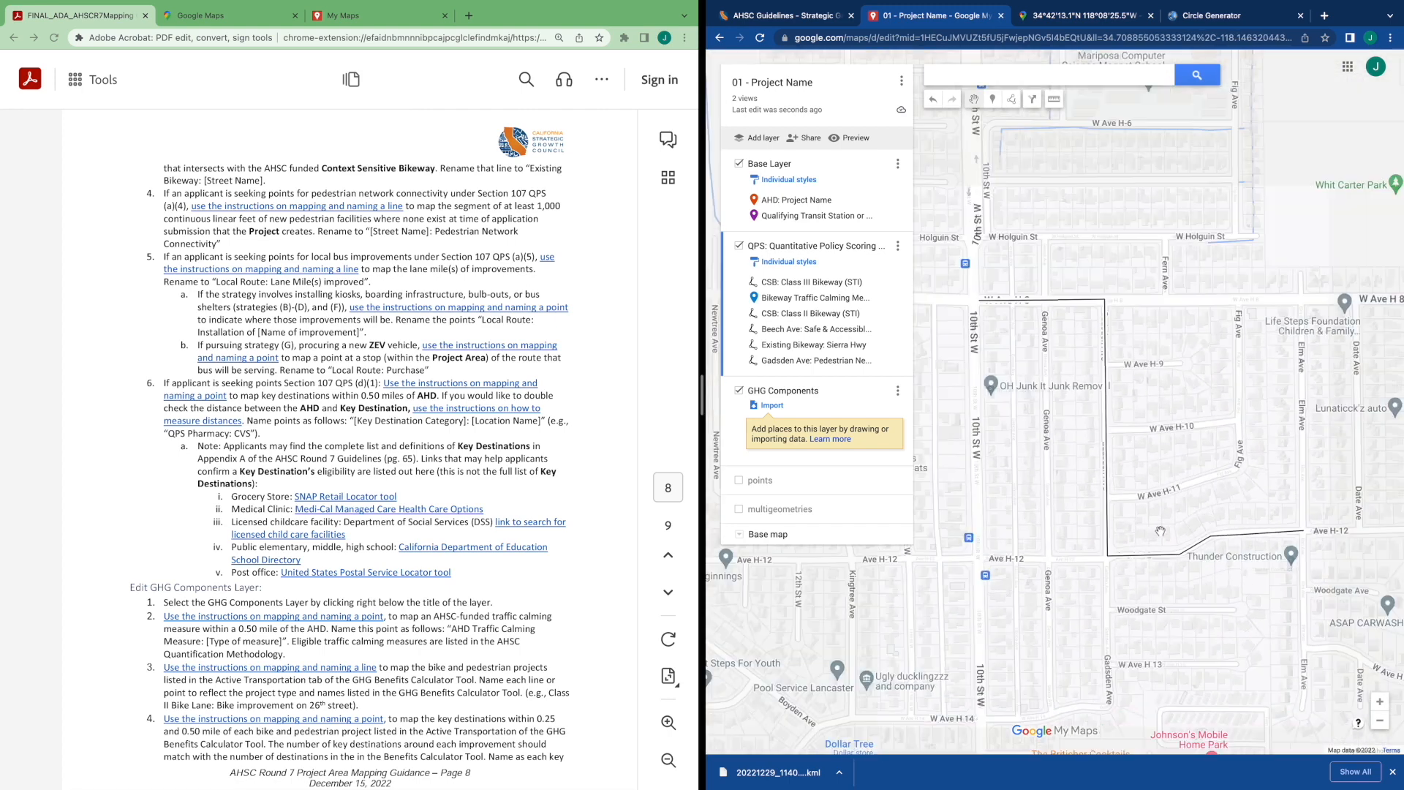
drag(1255, 649, 1197, 597)
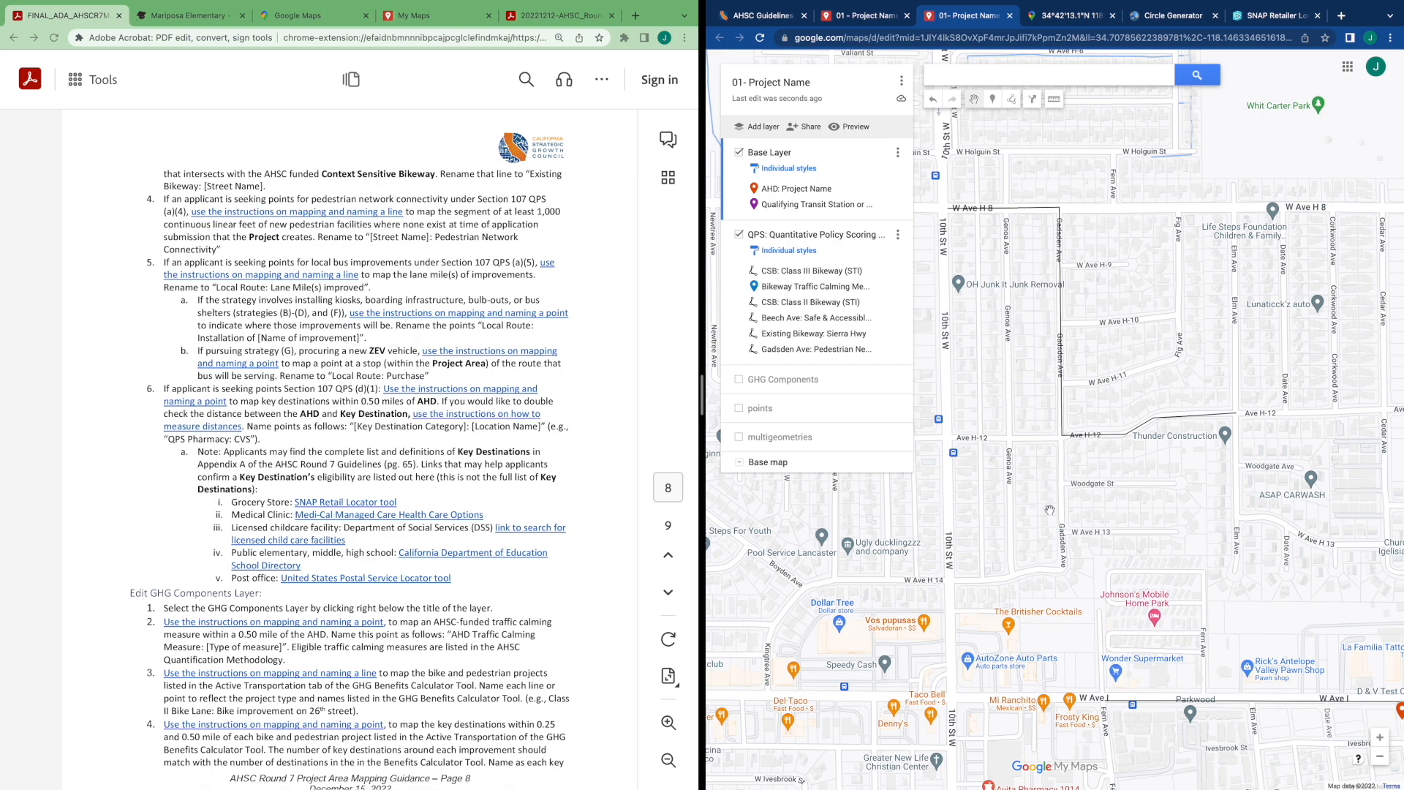
scroll(1038, 521, down, 2)
drag(1182, 545, 1107, 478)
scroll(1107, 478, up, 2)
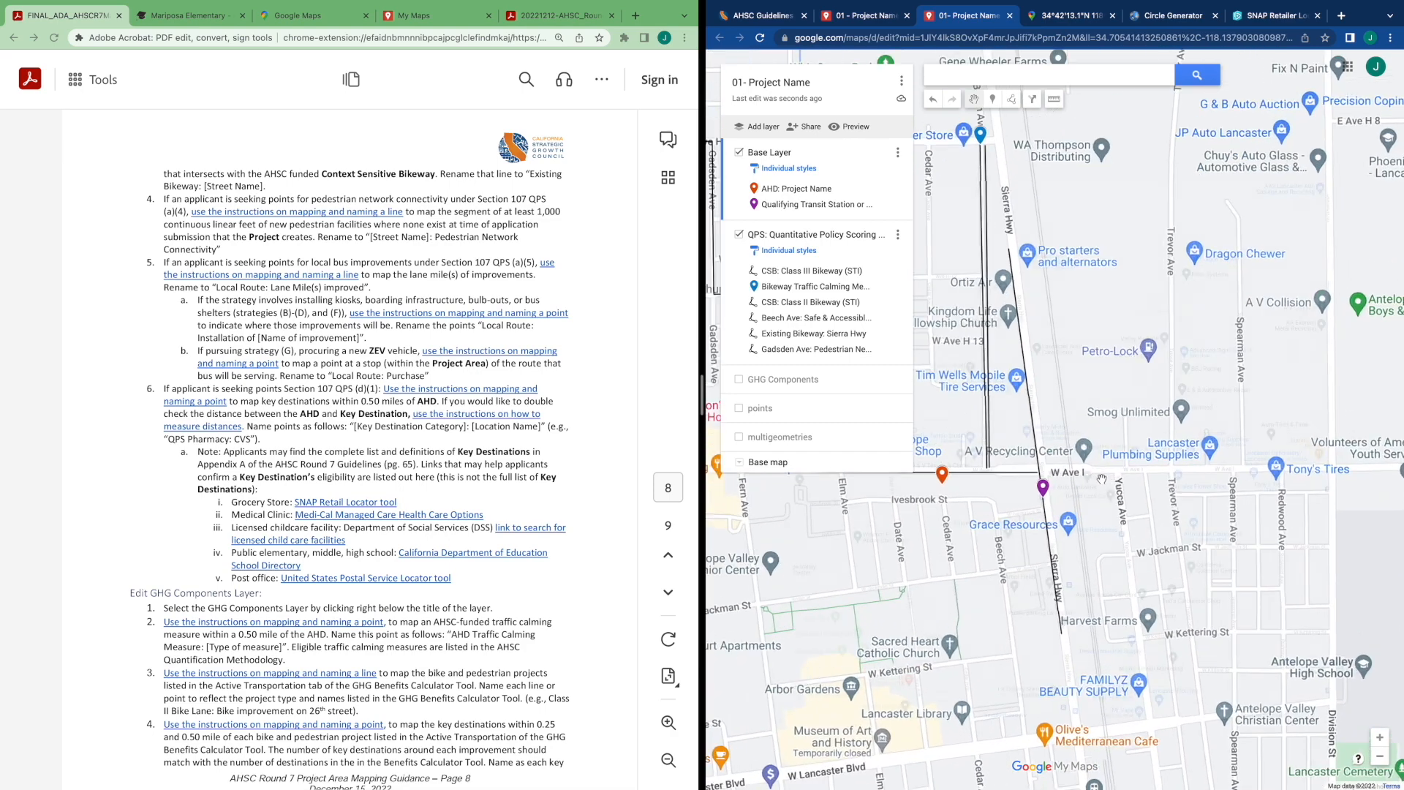
drag(1065, 521, 1223, 510)
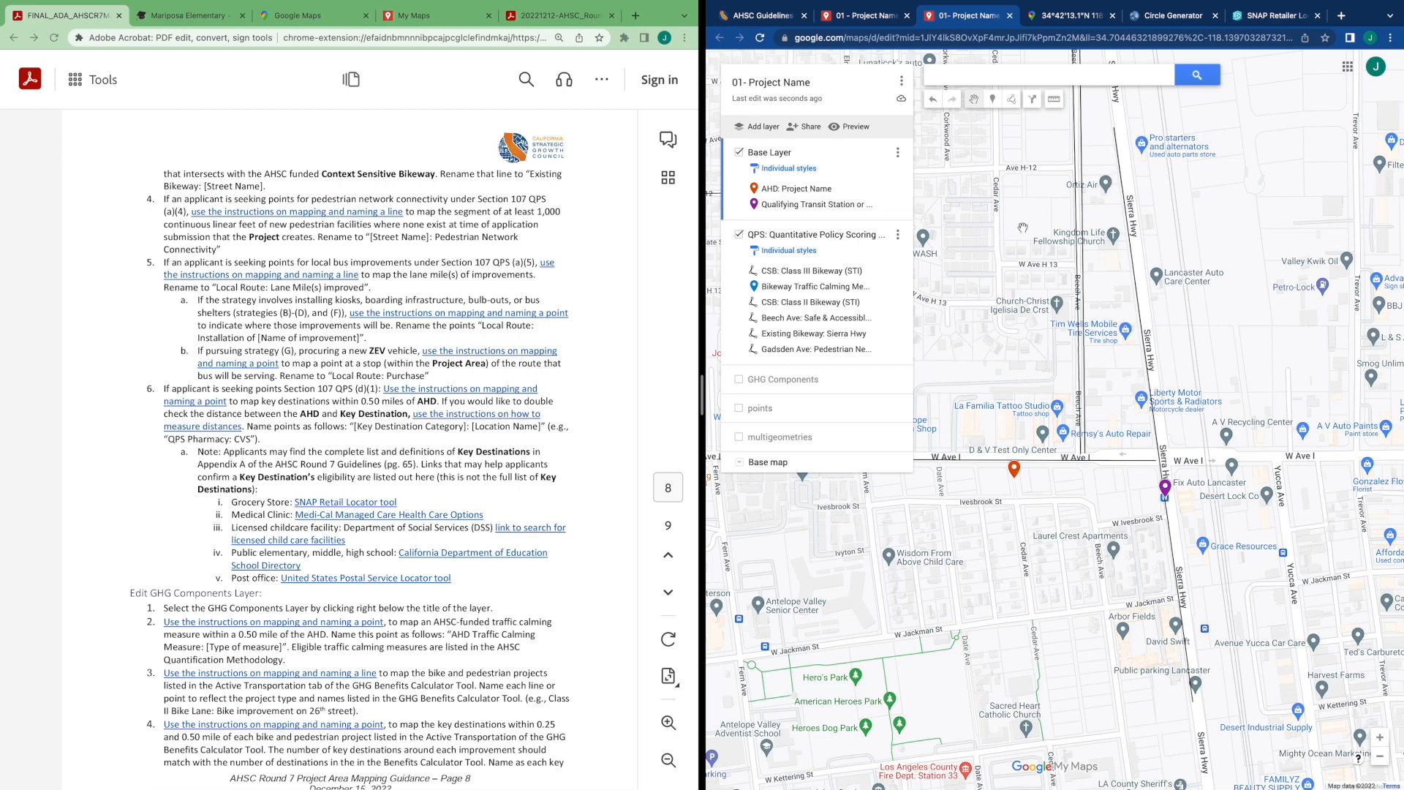
click(1015, 102)
click(1046, 121)
scroll(1156, 201, down, 1)
scroll(1157, 200, down, 1)
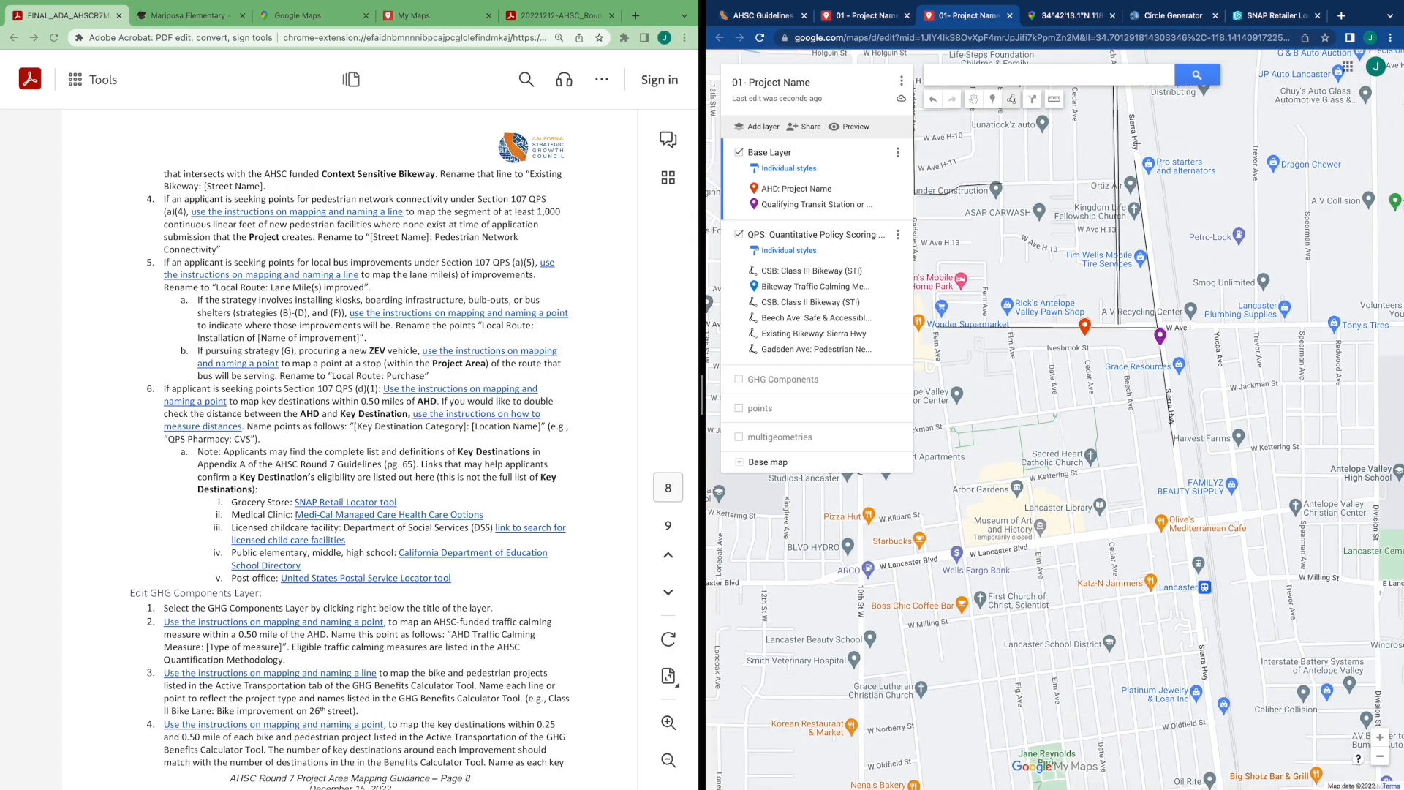
click(1128, 95)
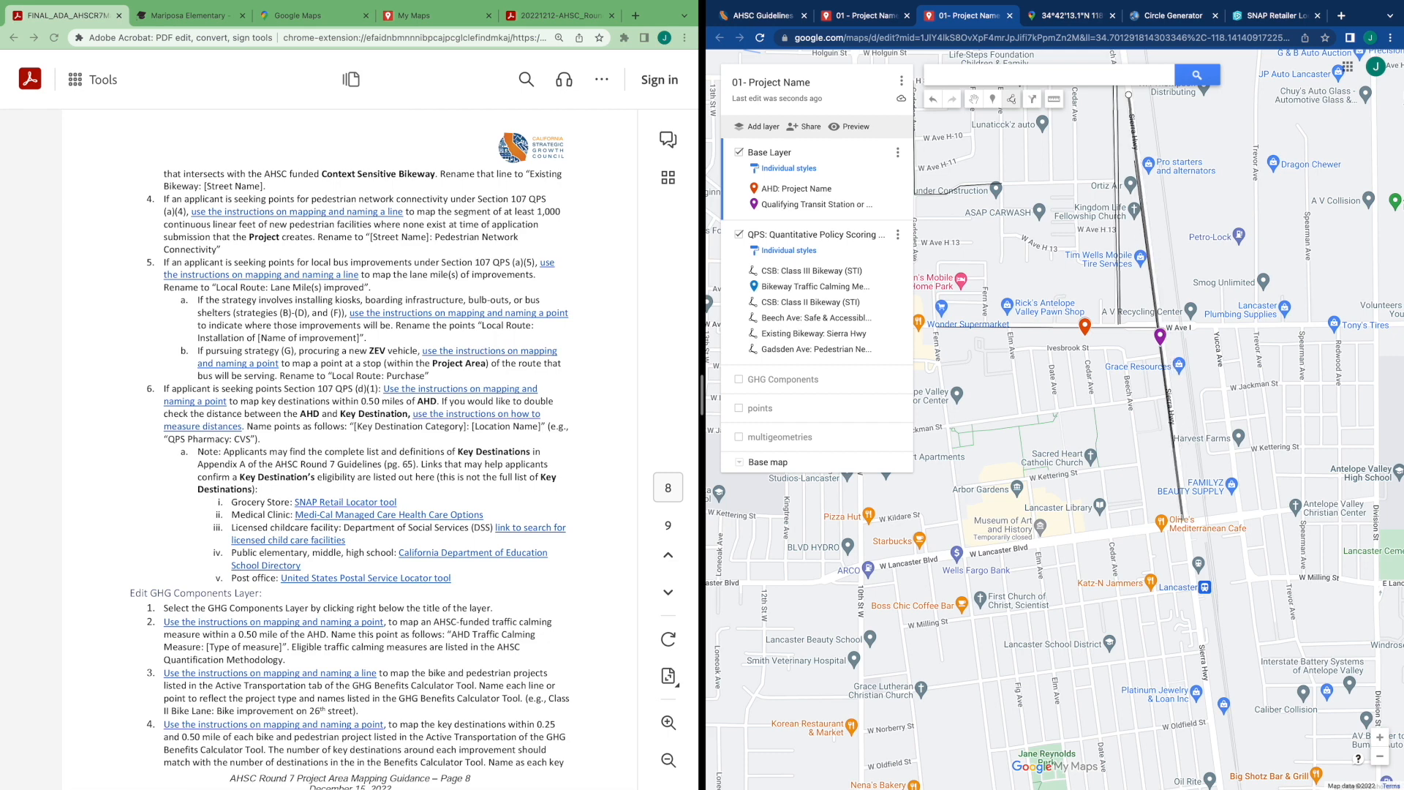
double_click(1185, 521)
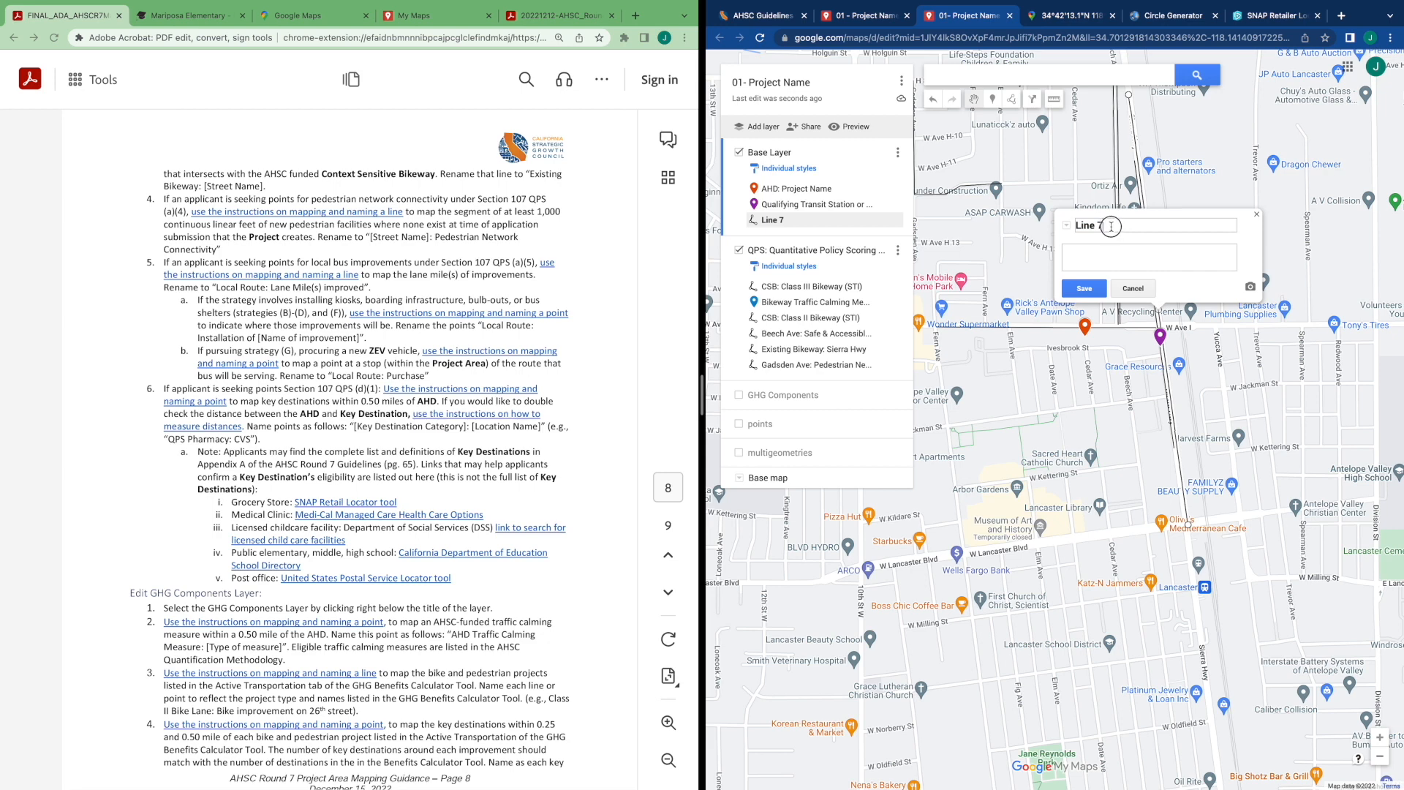
Rename the Sierra Hwy line "Local Route: Lane Mile(s) improved" and save it
key(BackSpace)
text(Local Route: Lnane Mile(s) improved)
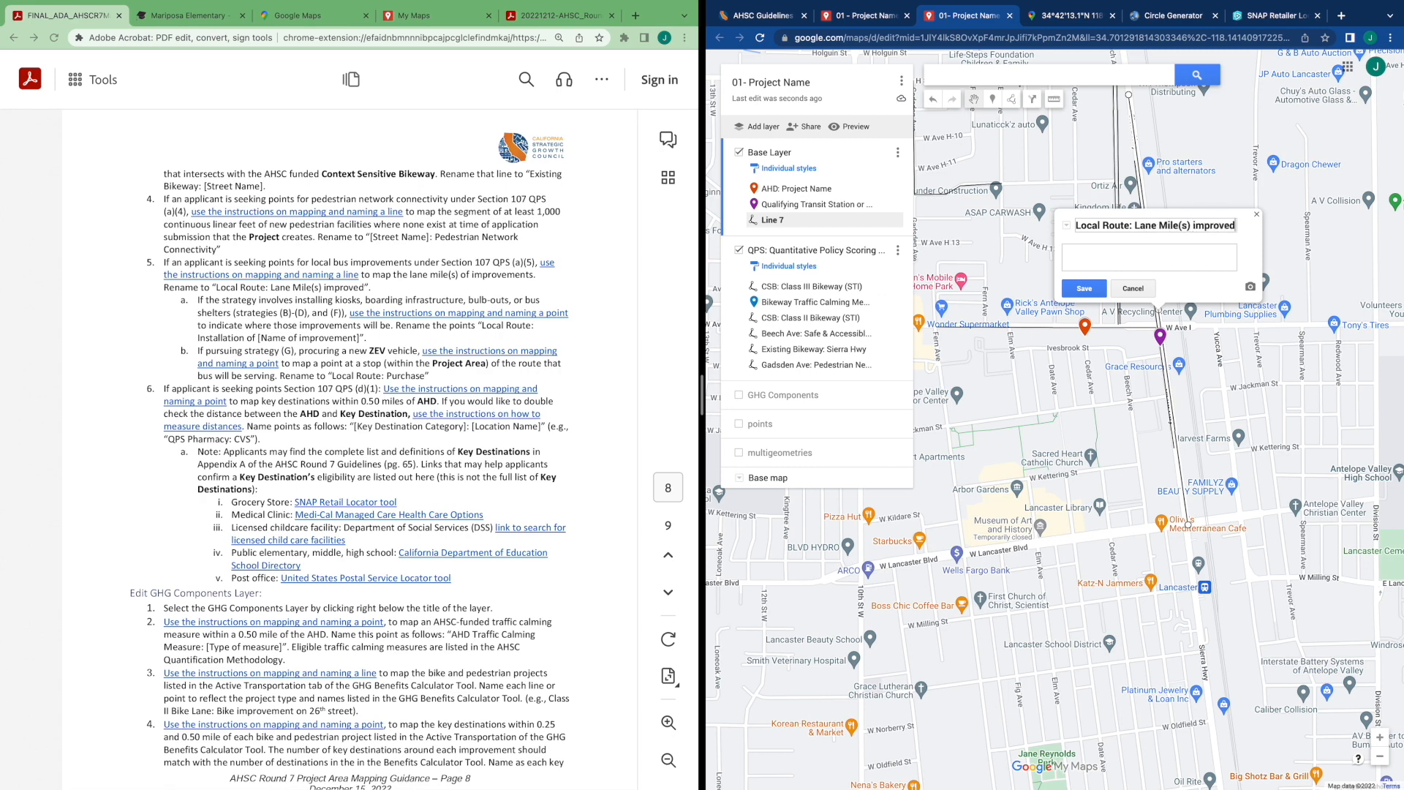
click(1083, 288)
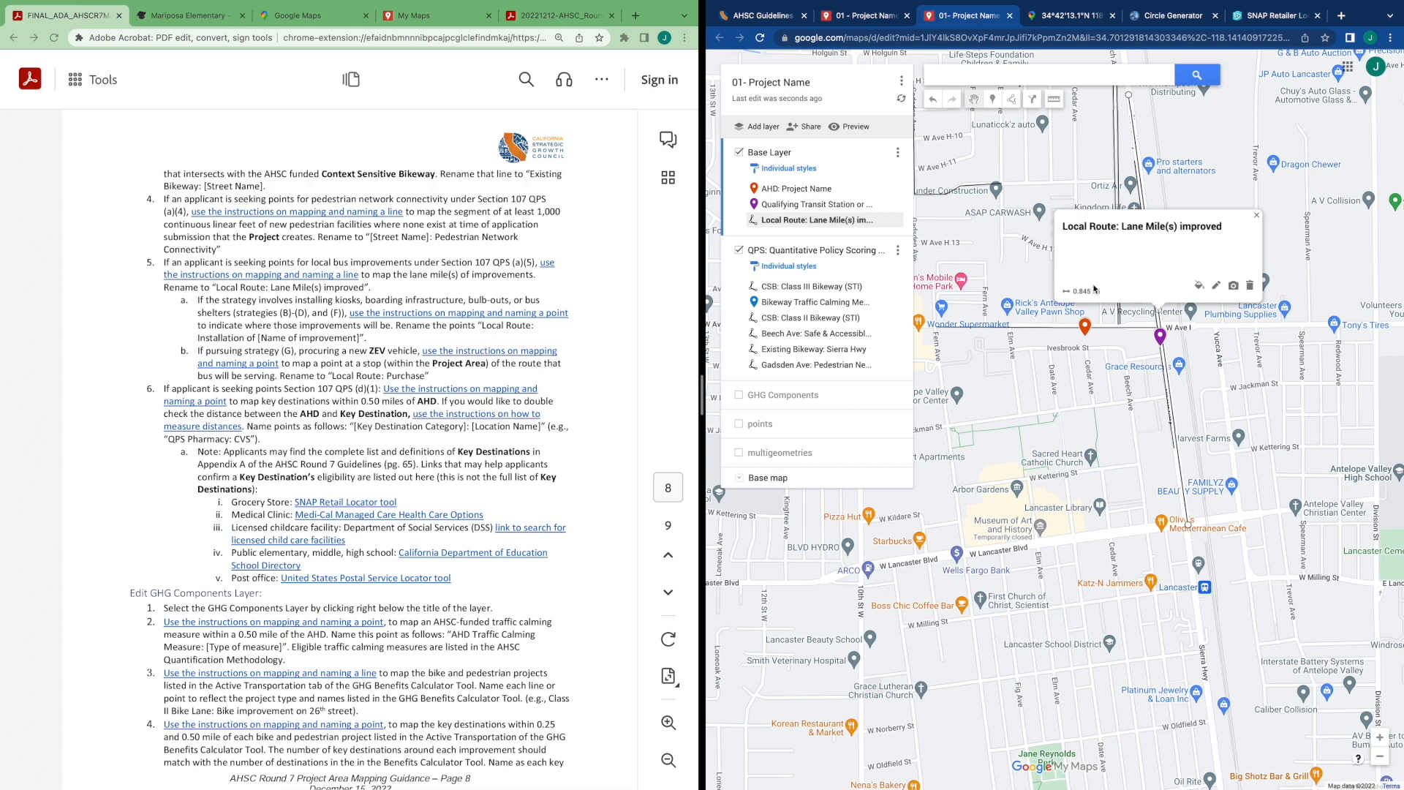
Add a point on Sierra Hwy near W Ave I
scroll(1135, 387, up, 2)
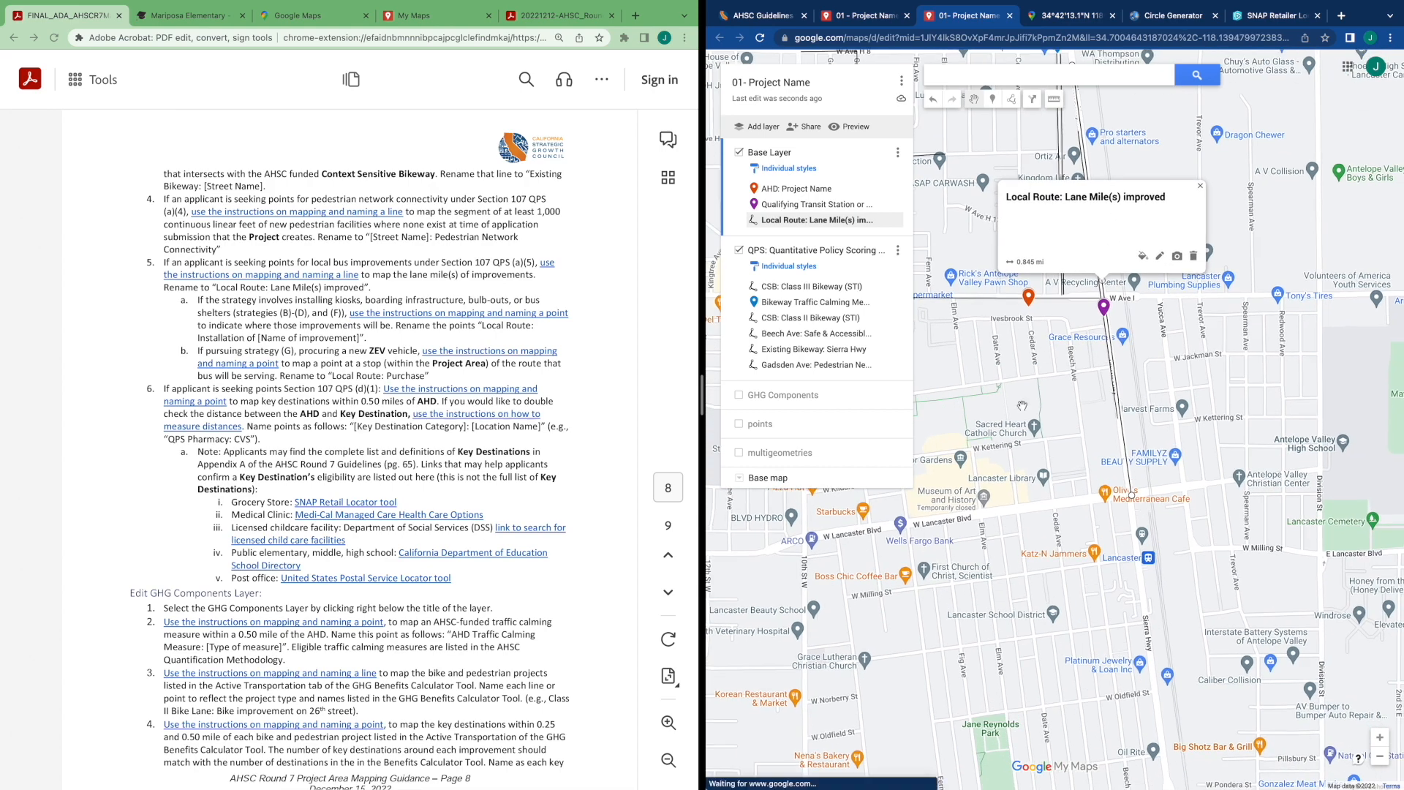
scroll(1122, 391, up, 2)
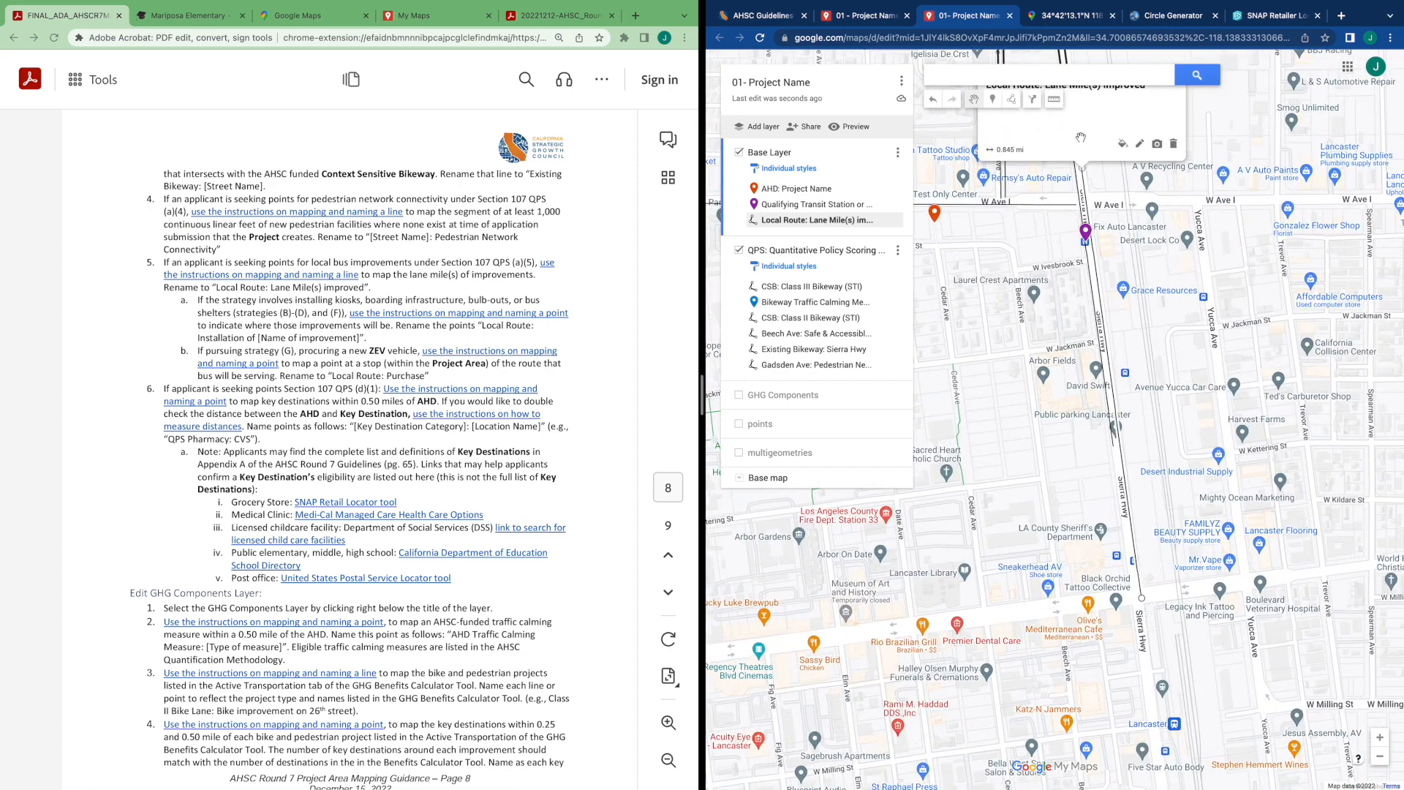
click(1106, 258)
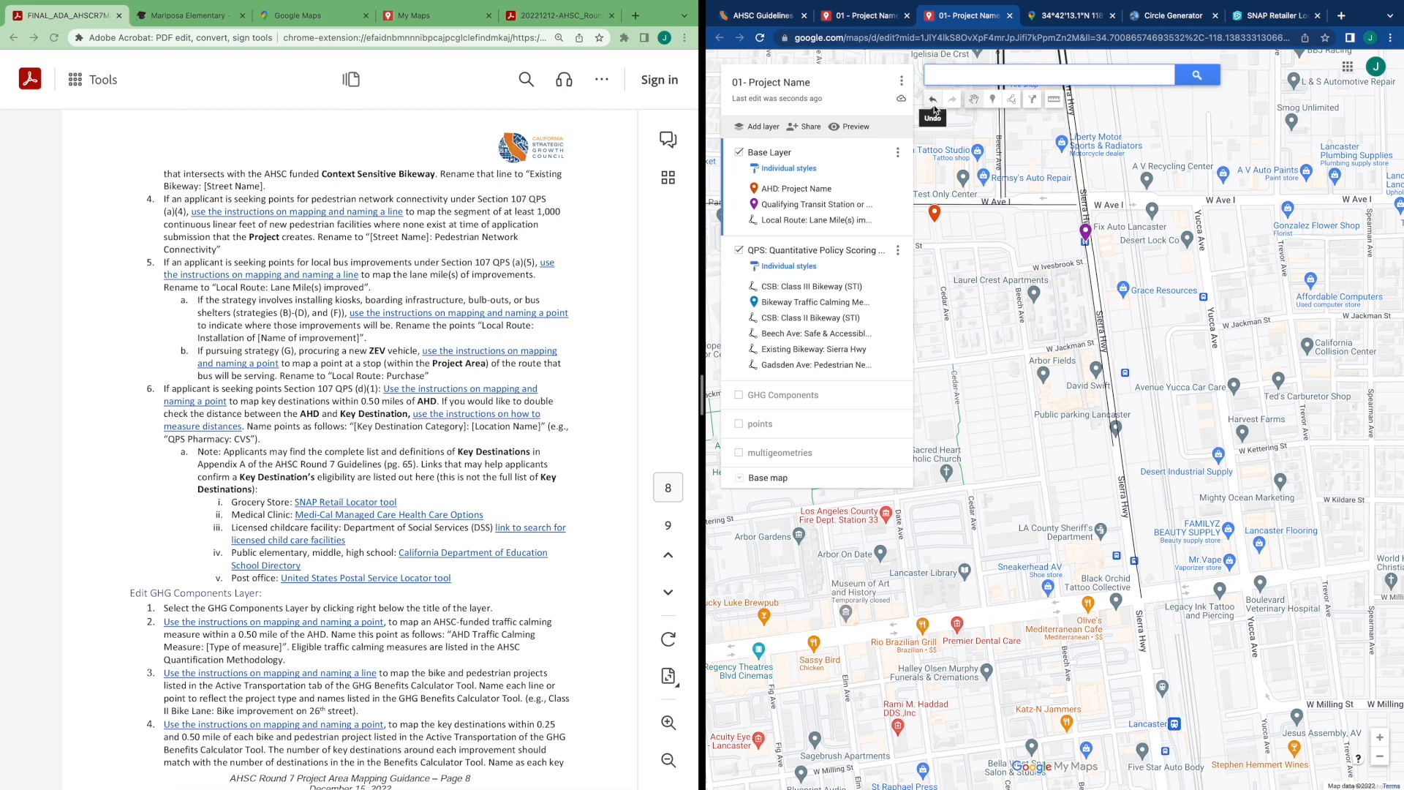
click(992, 99)
click(1085, 242)
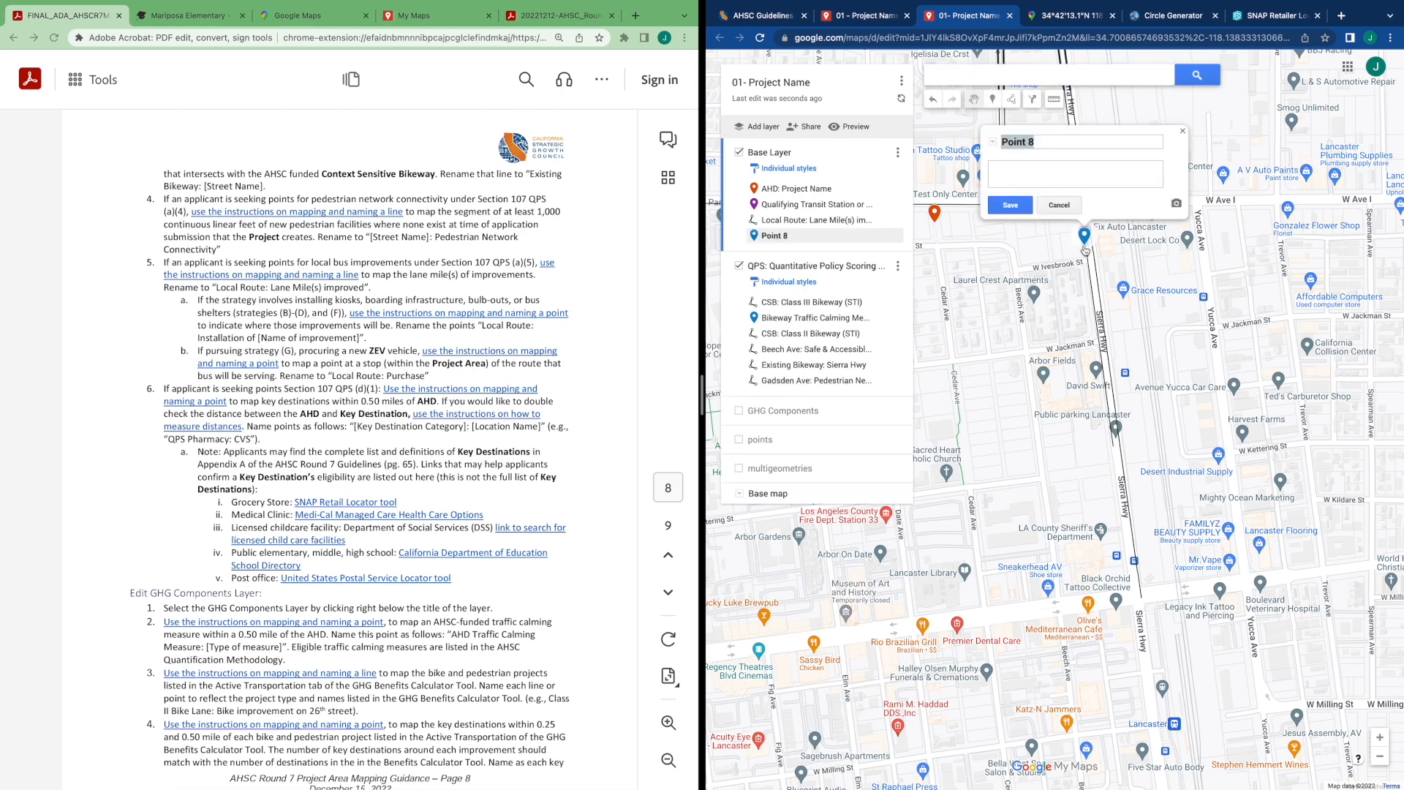
Name the point "Local Route: Installation of boarding infrastructure", copy the name, and save it
click(1038, 144)
key(BackSpace)
key(BackSpace)
key(BackSpace)
key(BackSpace)
key(BackSpace)
key(BackSpace)
key(BackSpace)
text(Local Route: Instat)
text(lation of)
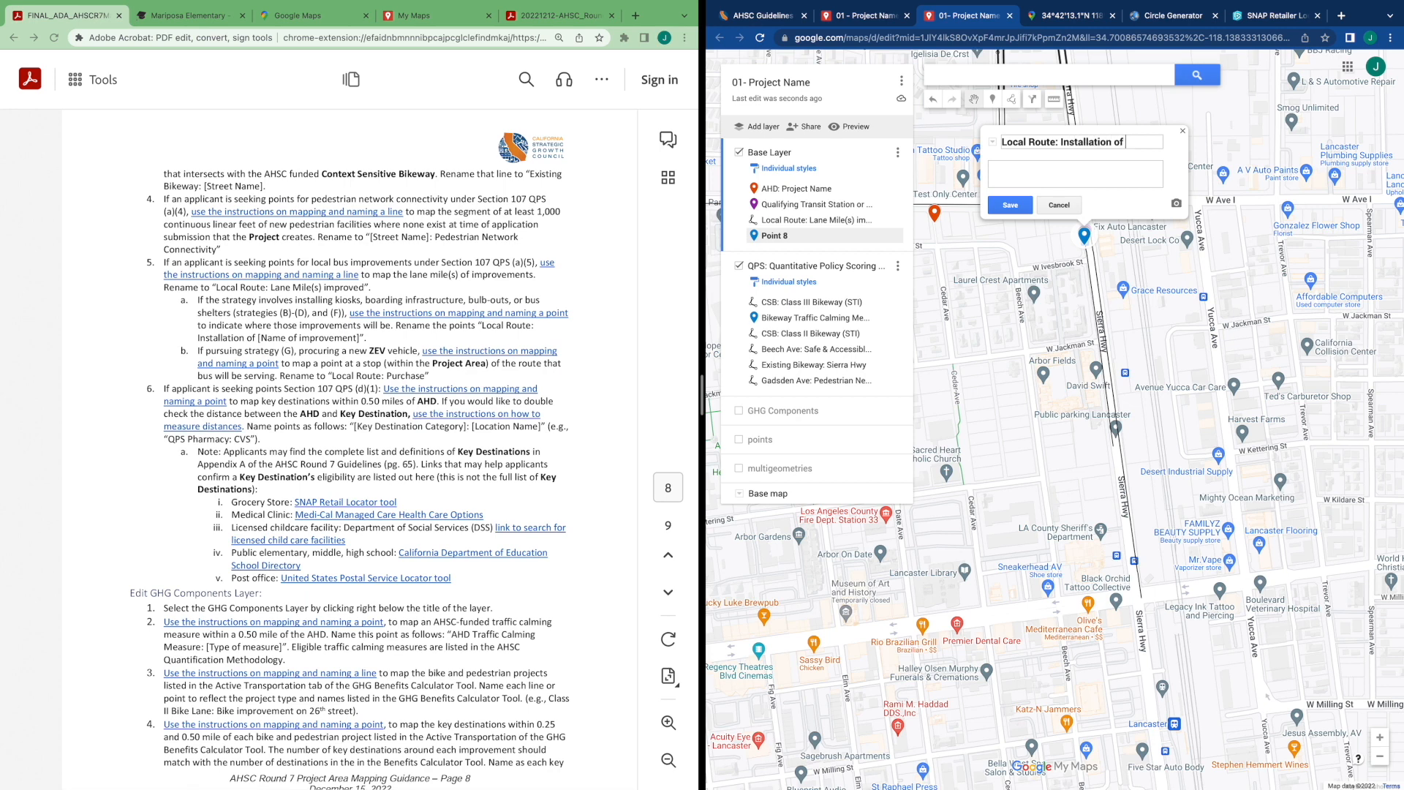
text( boarding infrastructure)
key(ctrl+a)
key(ctrl+c)
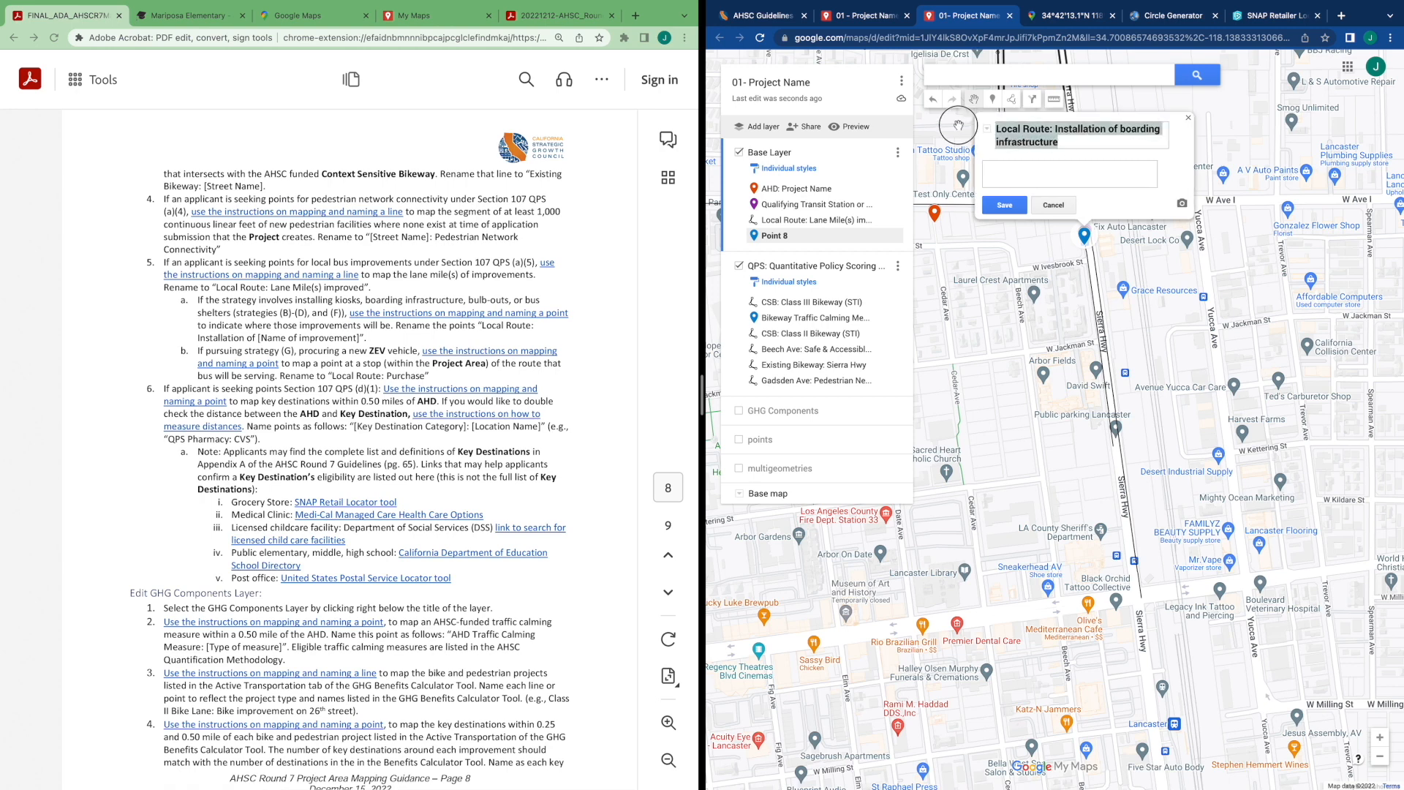
click(1007, 206)
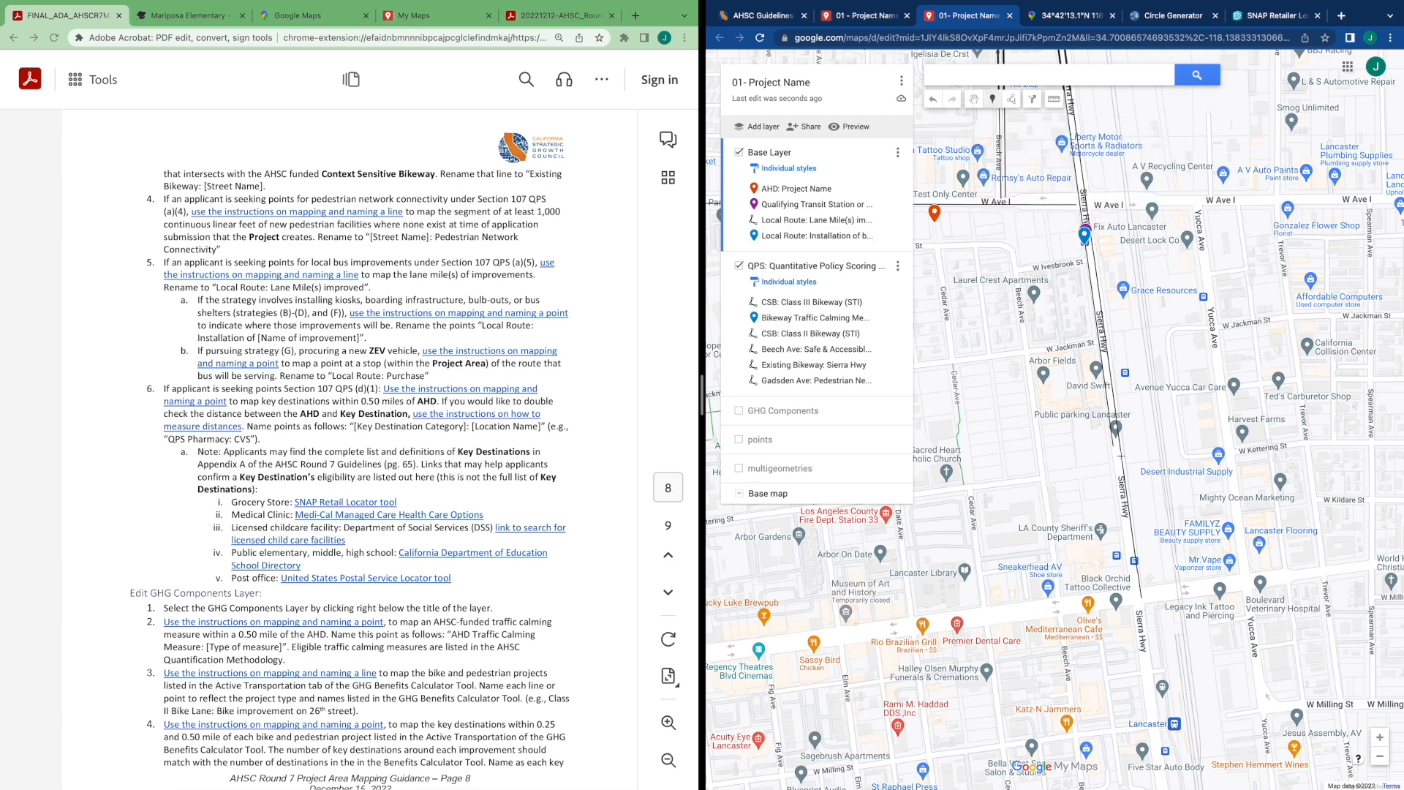
Add a second point further south on Sierra Hwy with the same name, "Local Route: Installation of boarding infrastructure"
click(1125, 368)
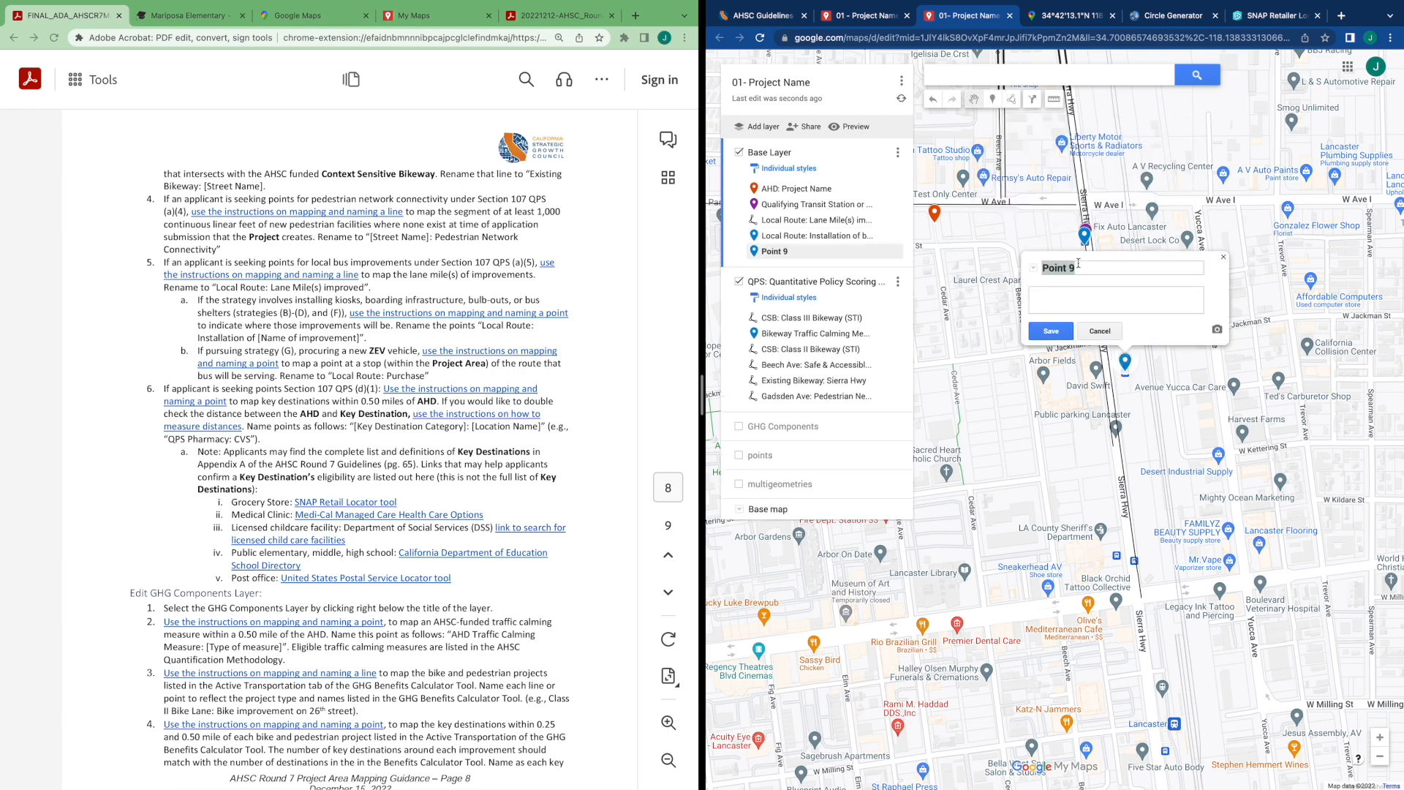
key(ctrl+v)
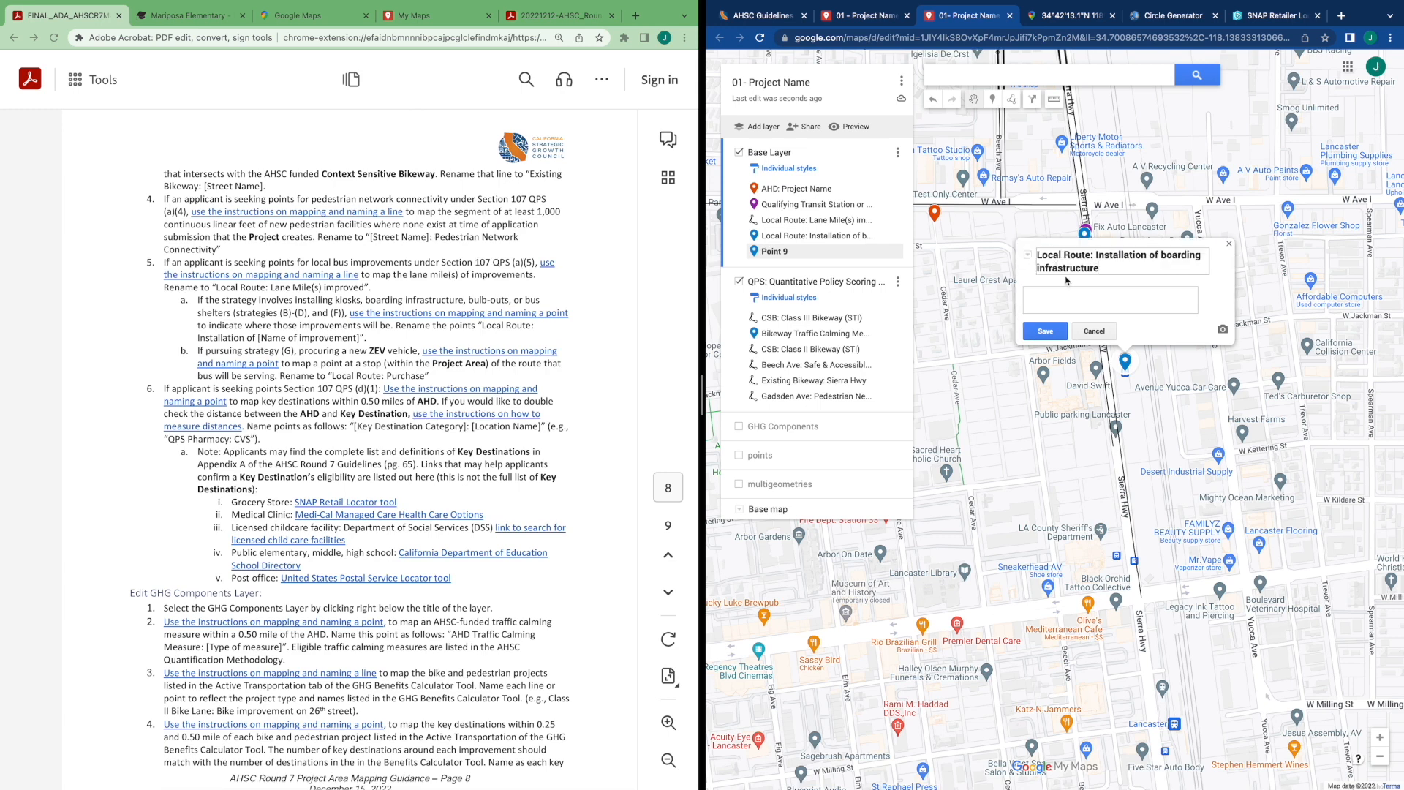
click(1053, 333)
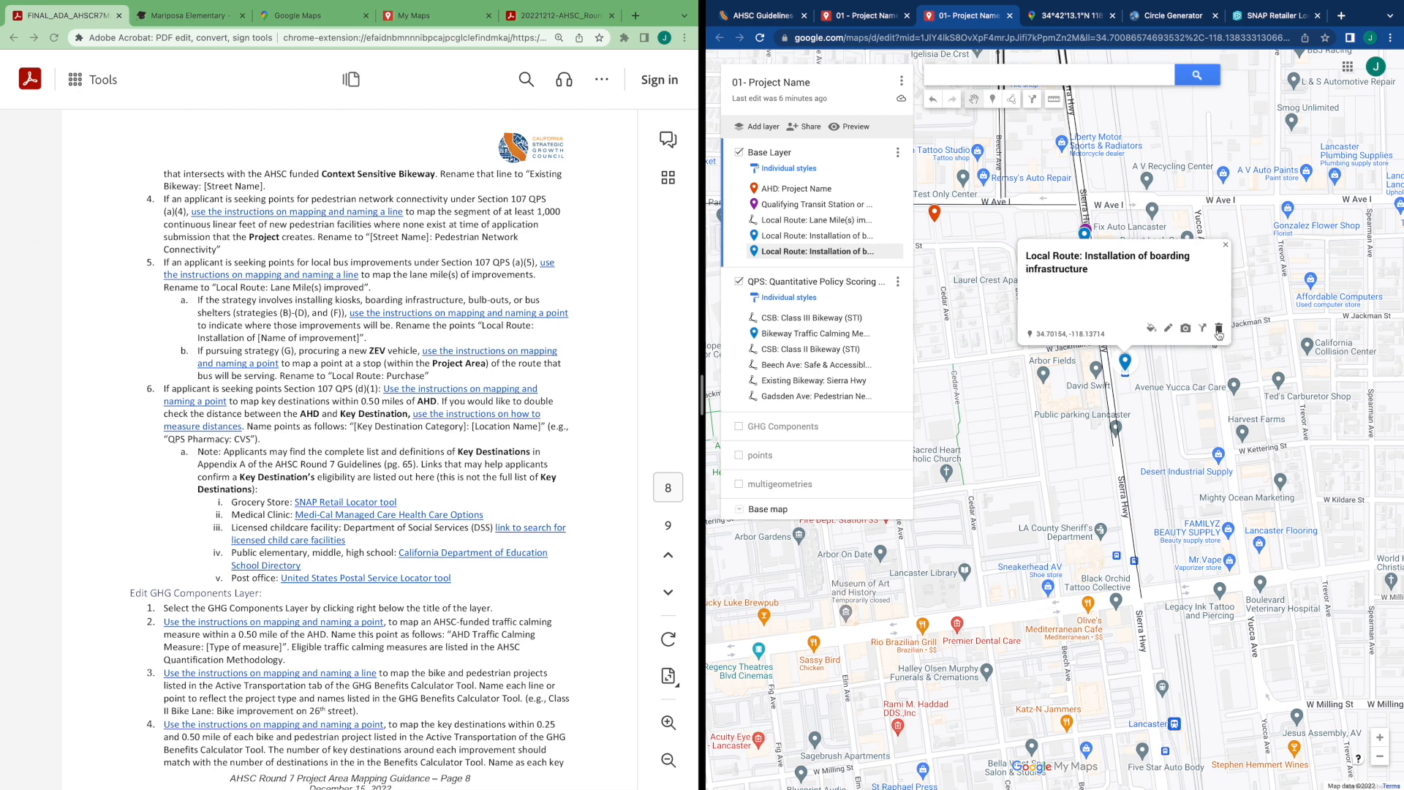
Move the Local Route lane-mile line and both Local Route boarding infrastructure points from Base Layer into the QPS layer
click(842, 296)
click(792, 221)
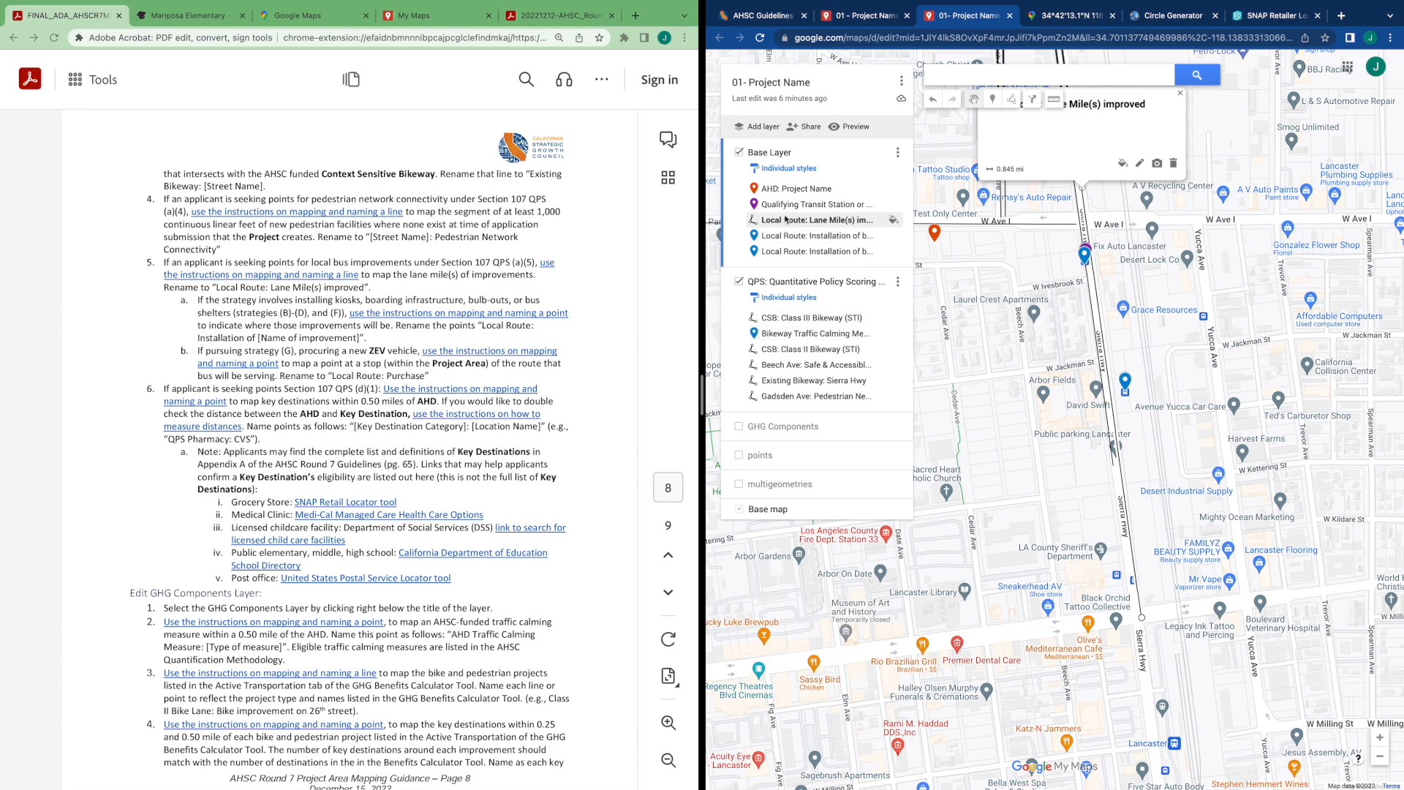
drag(773, 217, 822, 396)
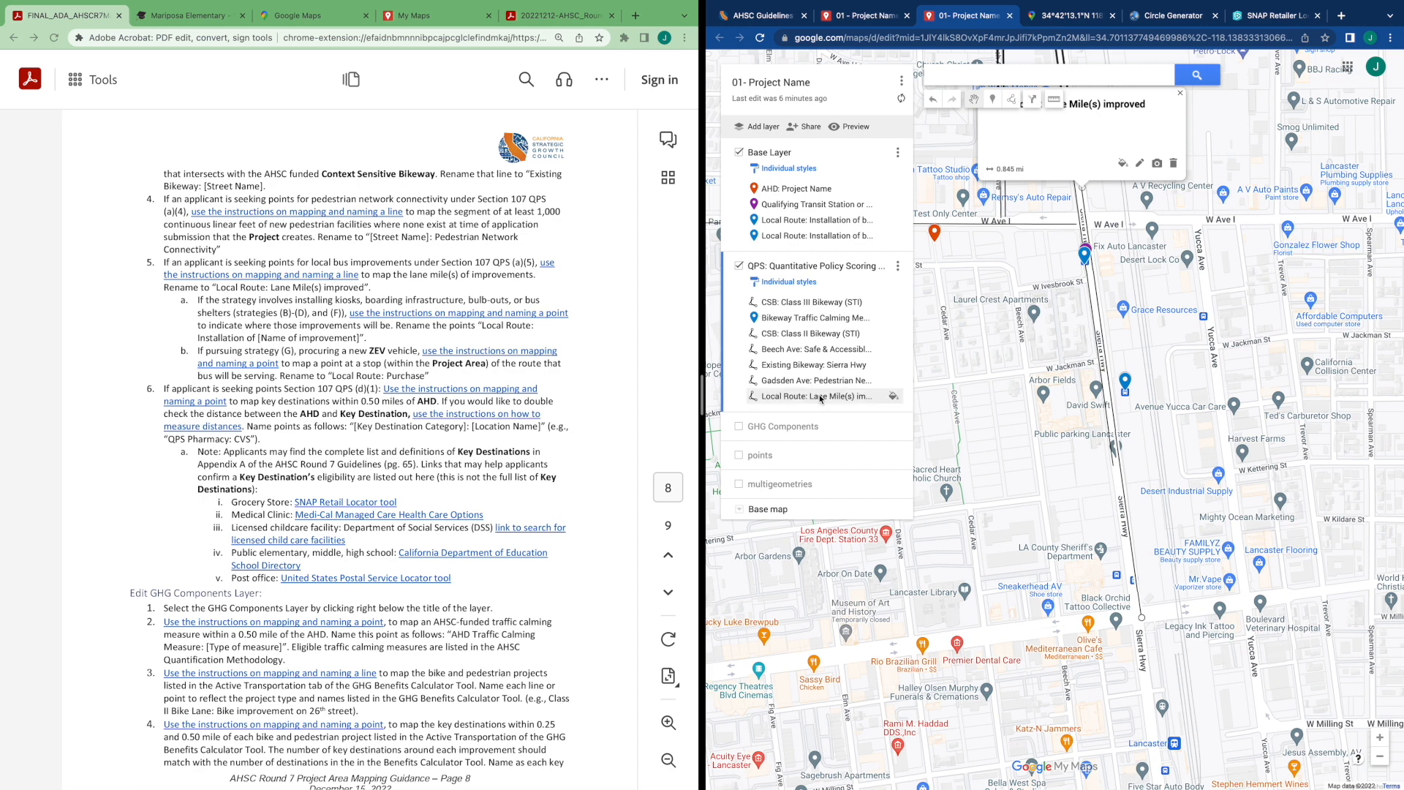
click(777, 222)
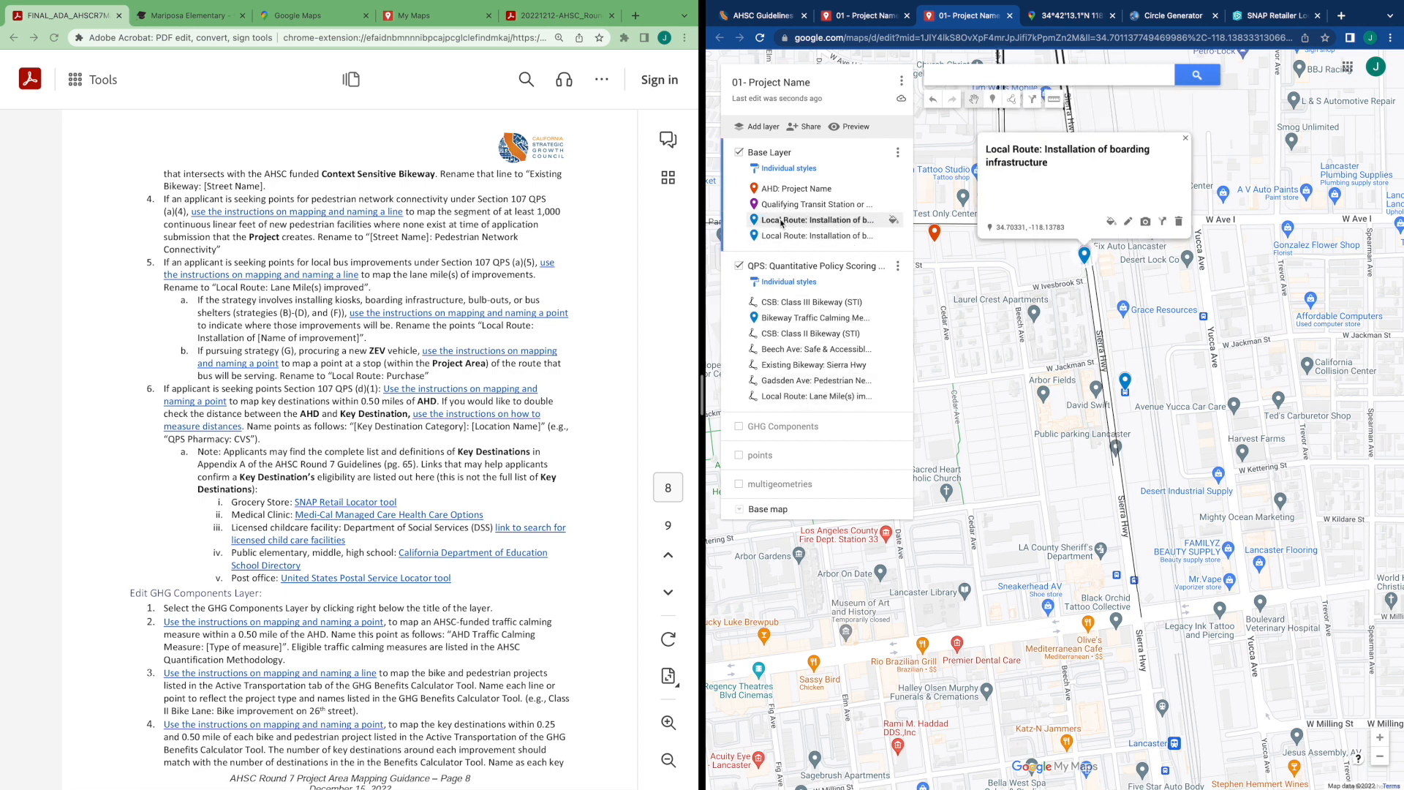
drag(816, 224, 799, 393)
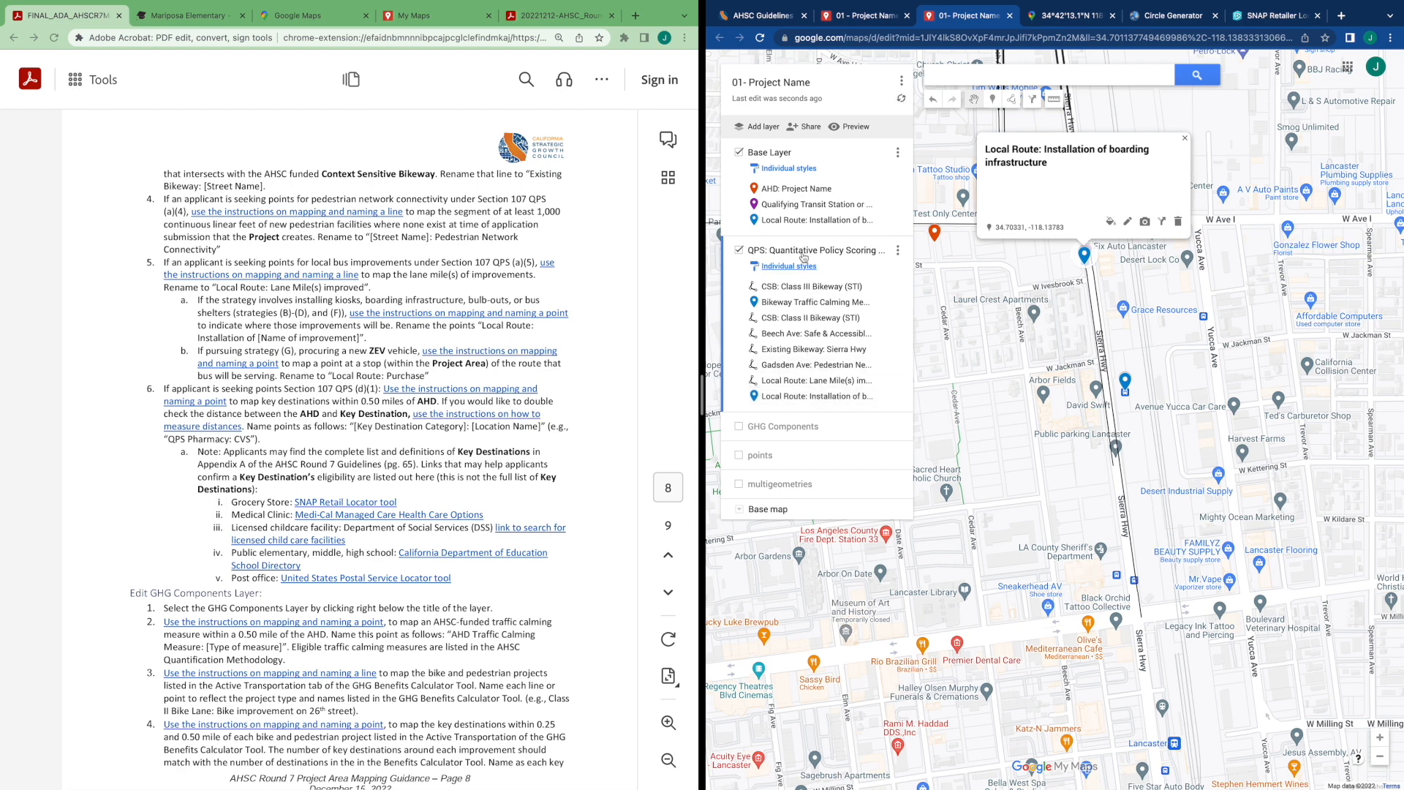
click(790, 220)
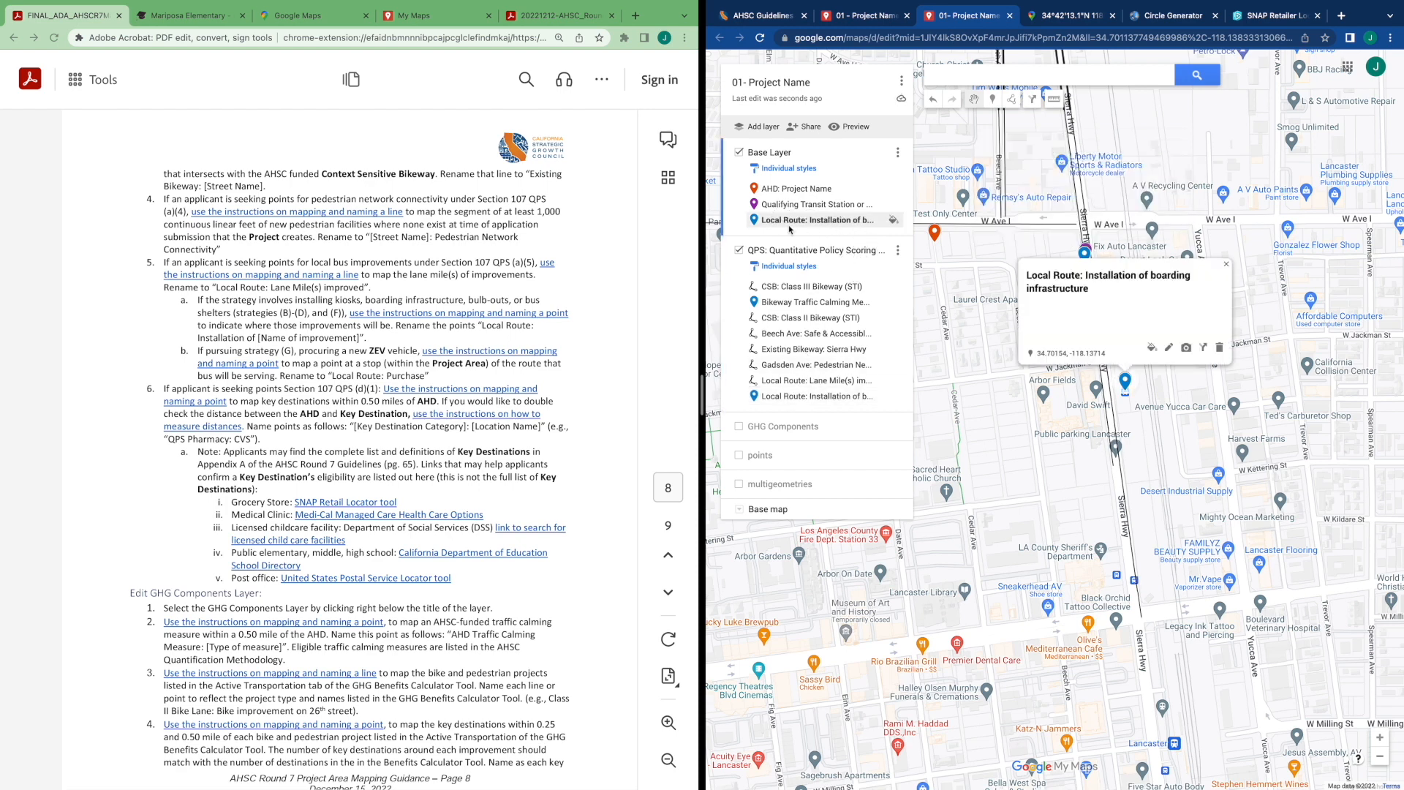
drag(784, 221, 809, 401)
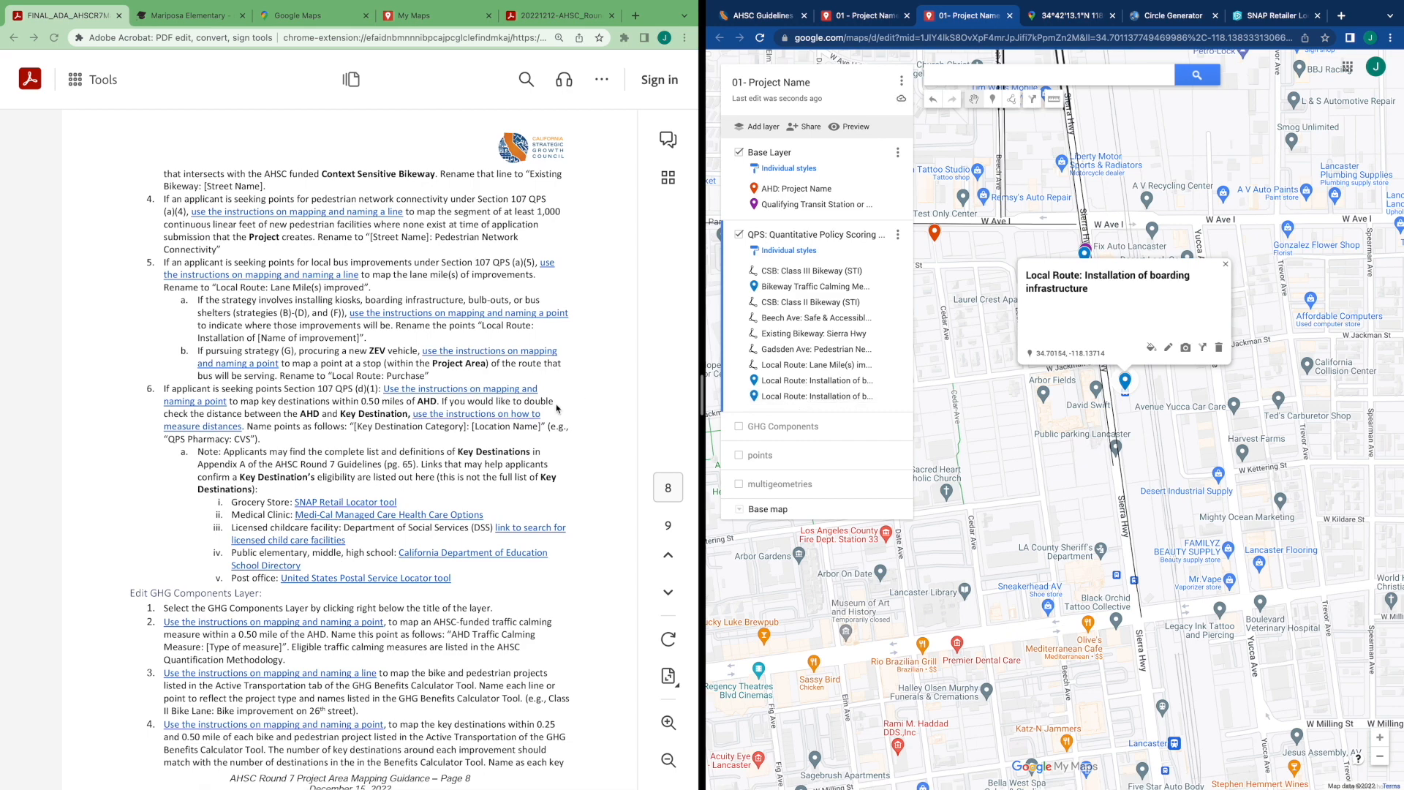
Review the Key Destinations guidance and the Key Destinations definitions in Appendix A of the AHSC Round 7 Guidelines
scroll(549, 408, down, 3)
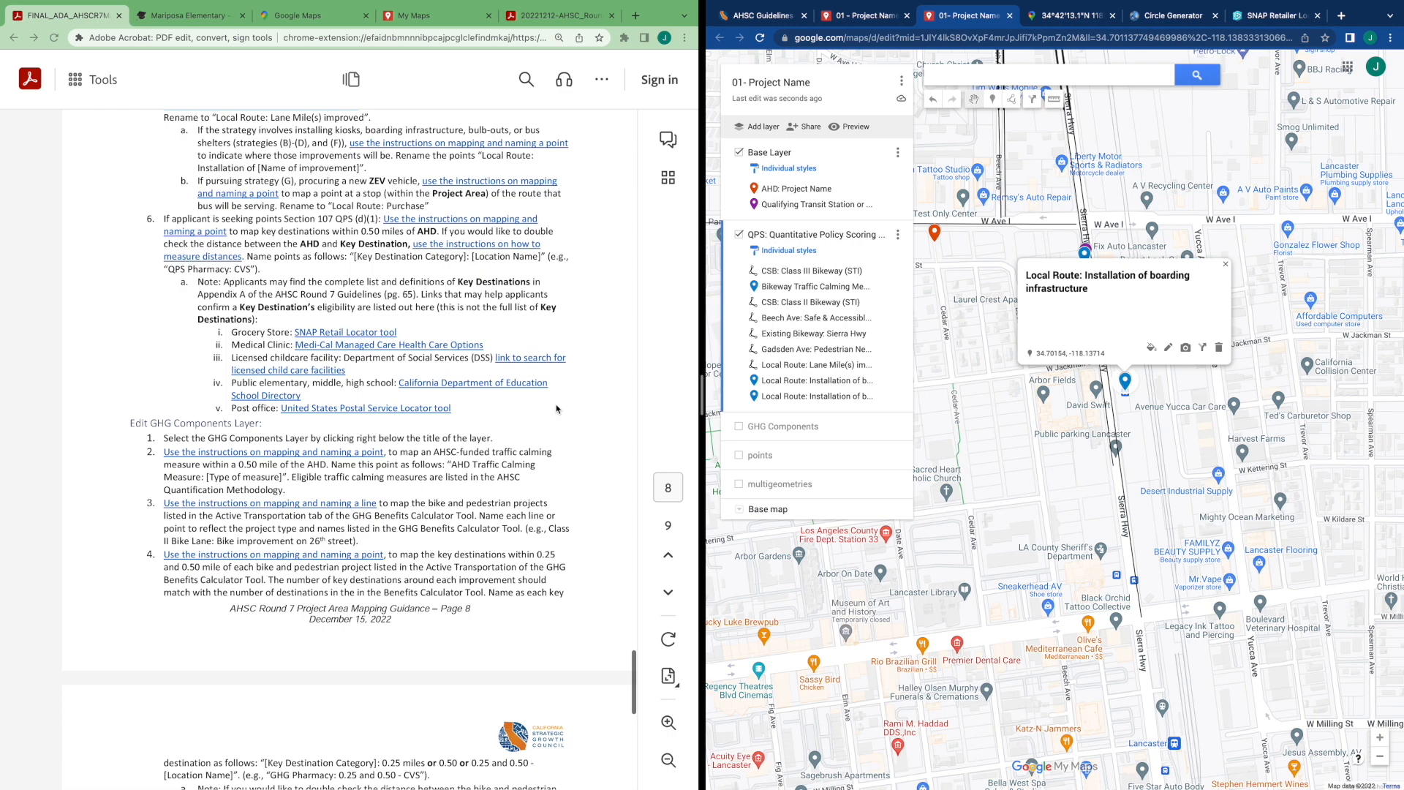
scroll(556, 409, down, 2)
scroll(558, 411, down, 1)
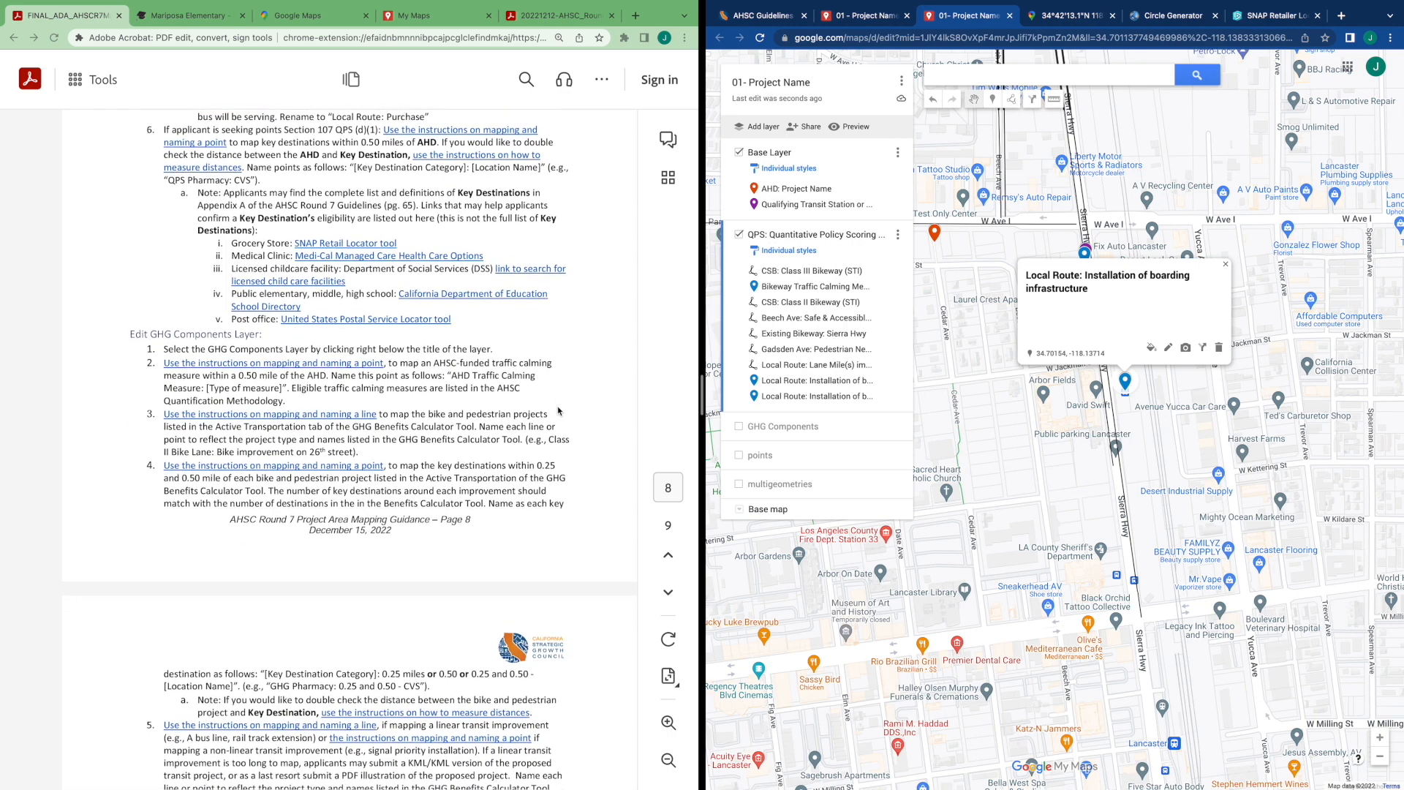
scroll(575, 345, up, 4)
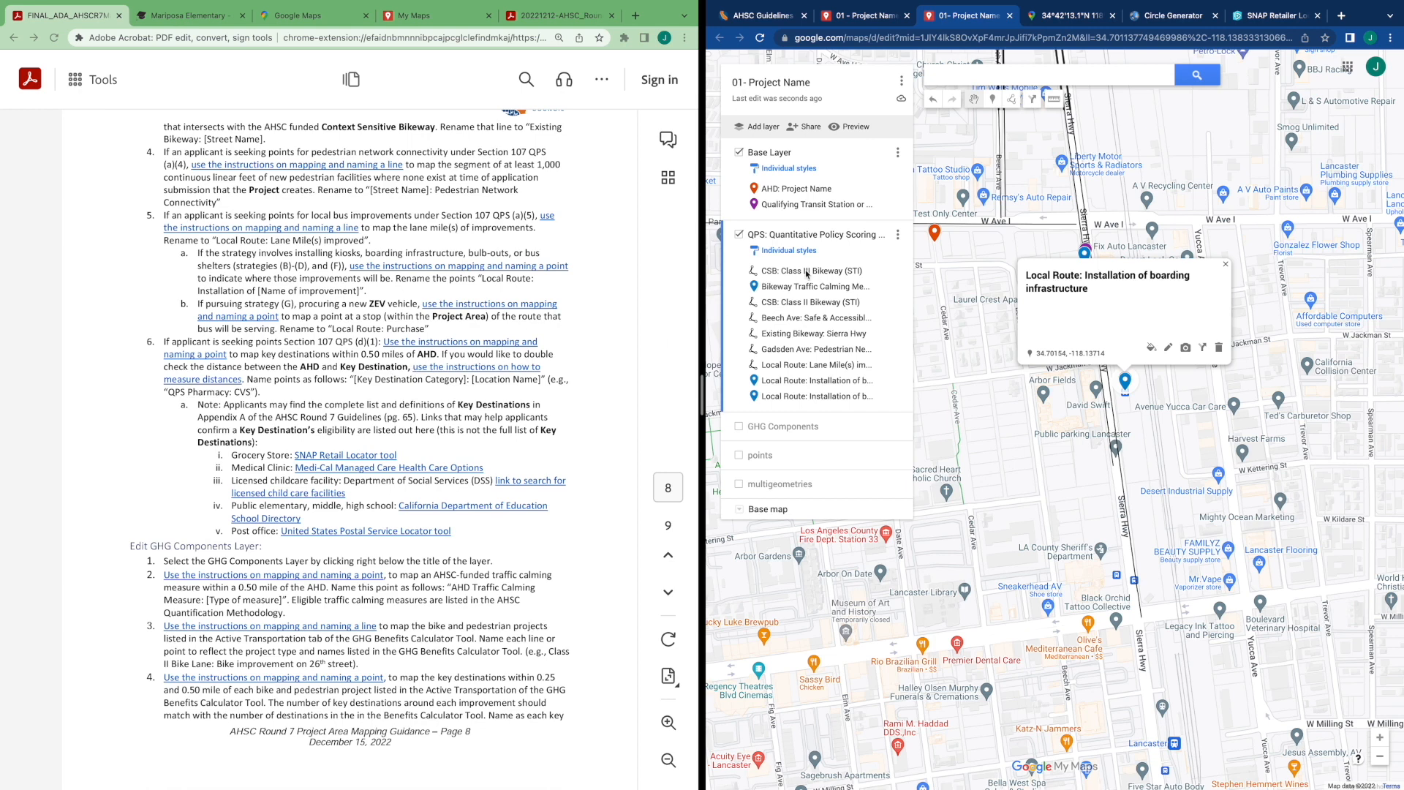
click(758, 16)
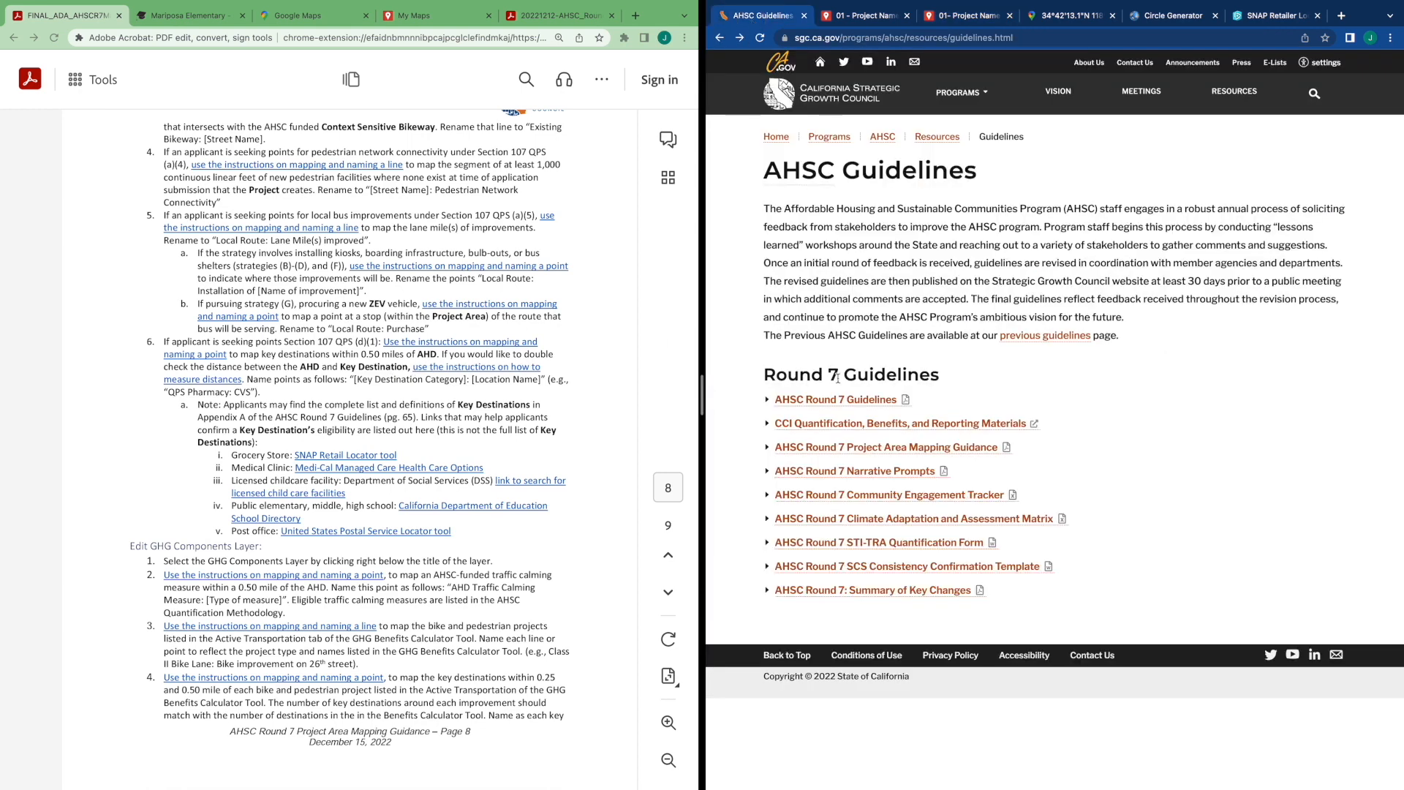
click(842, 401)
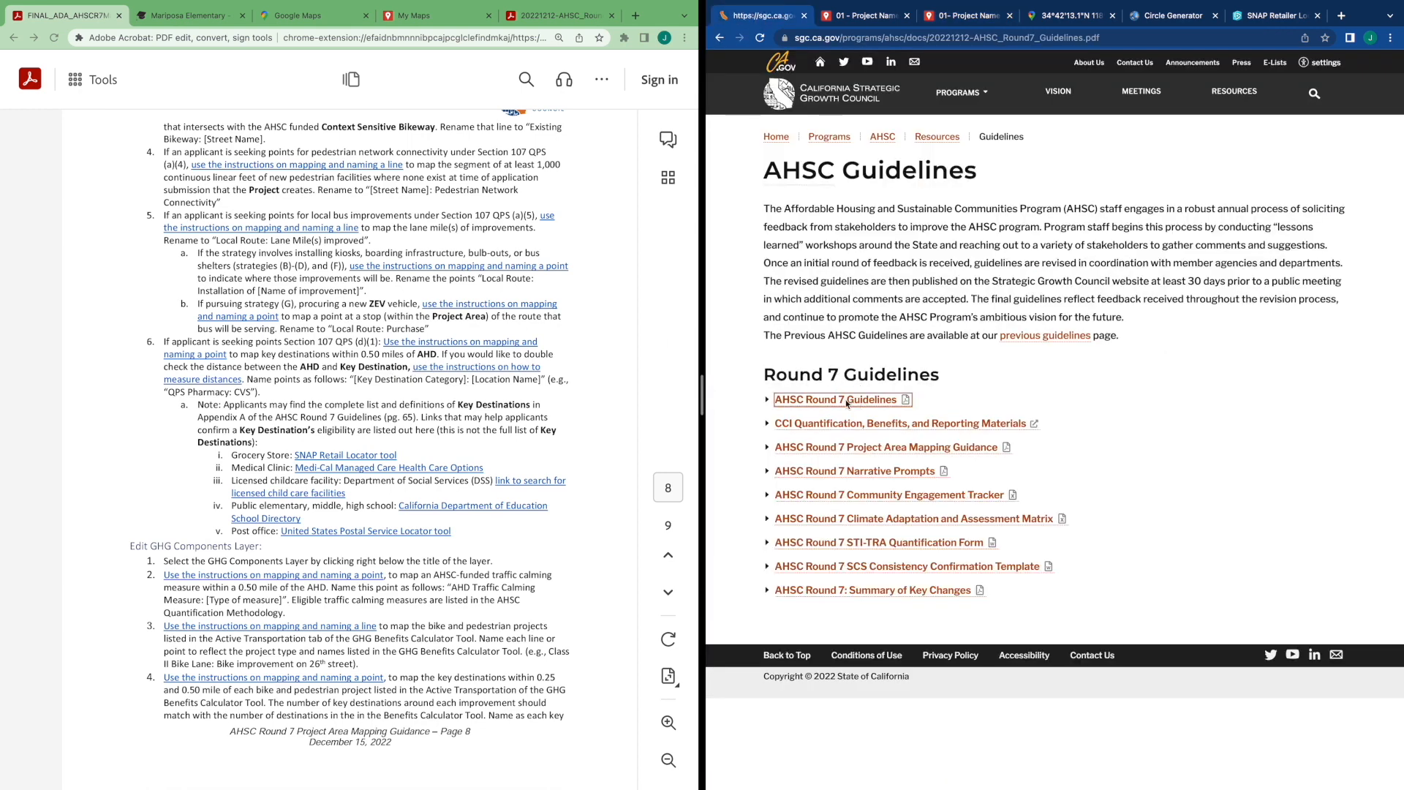
scroll(1018, 423, down, 8)
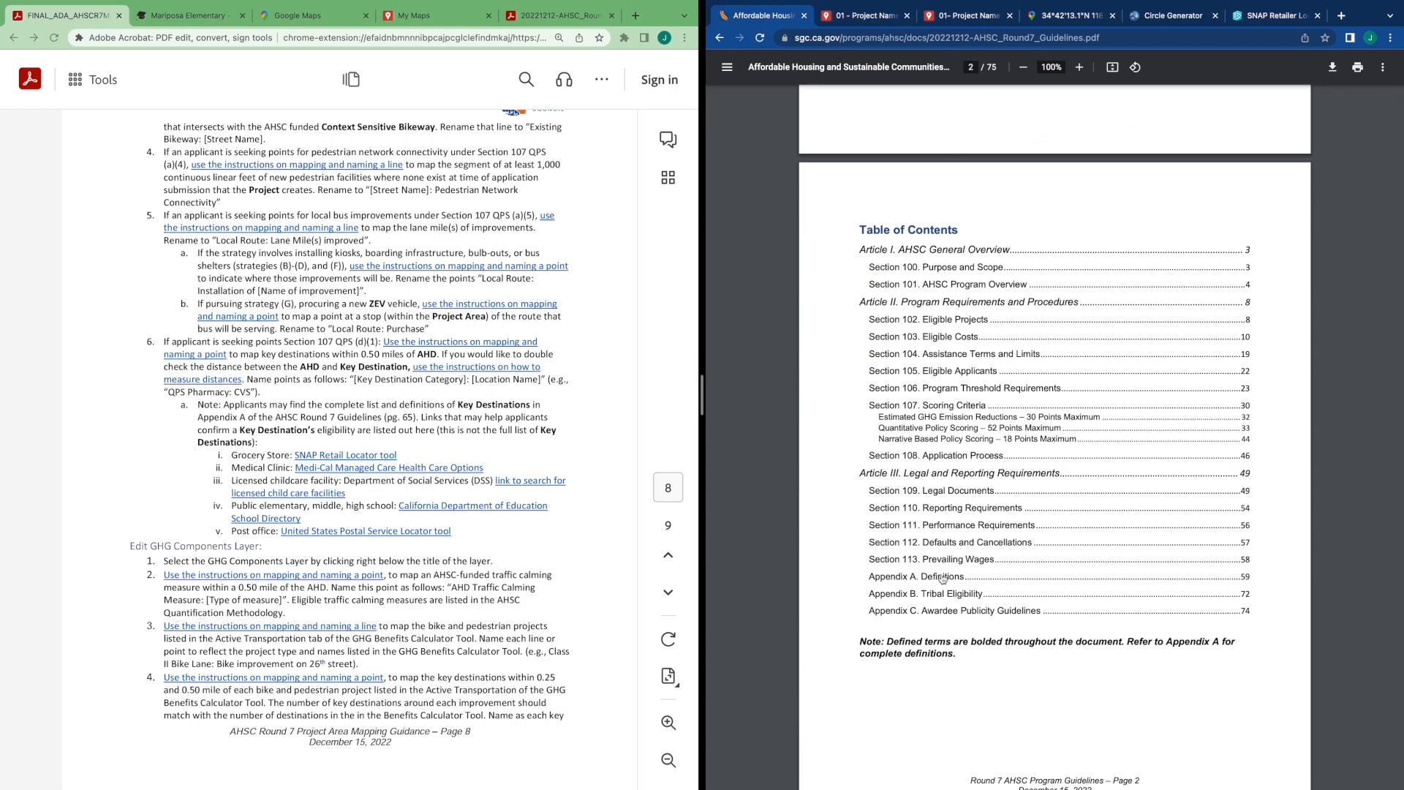
click(942, 577)
scroll(947, 570, down, 20)
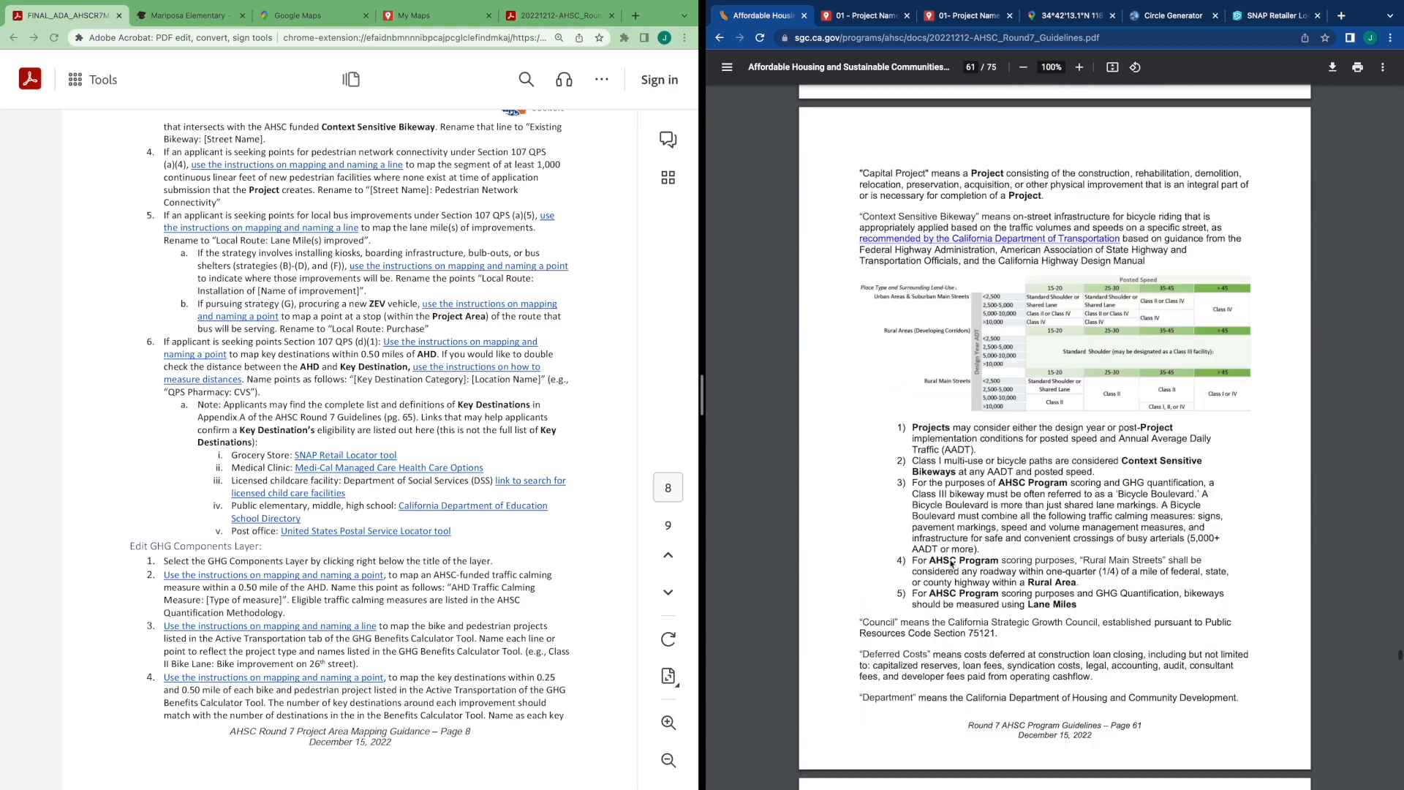
scroll(950, 564, down, 20)
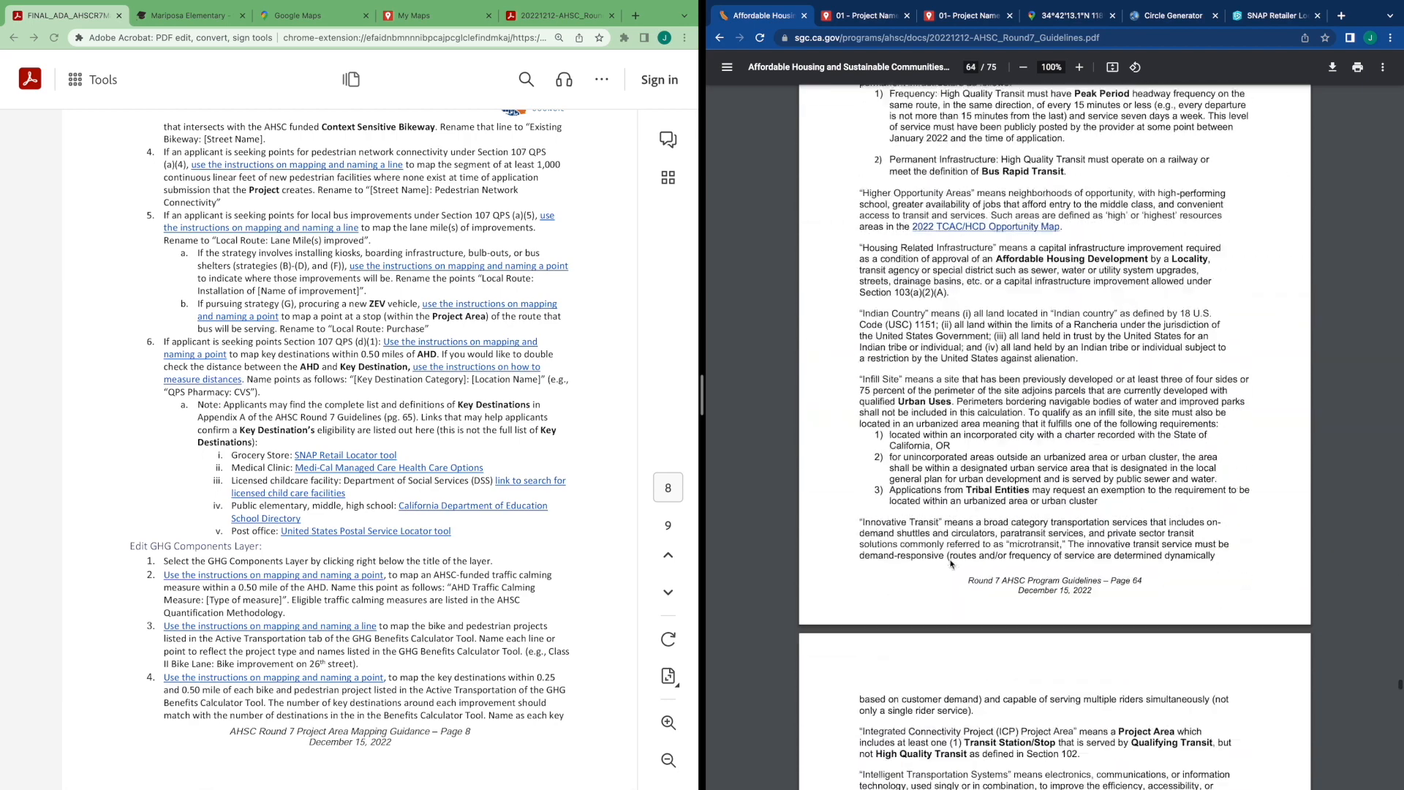
scroll(951, 563, down, 5)
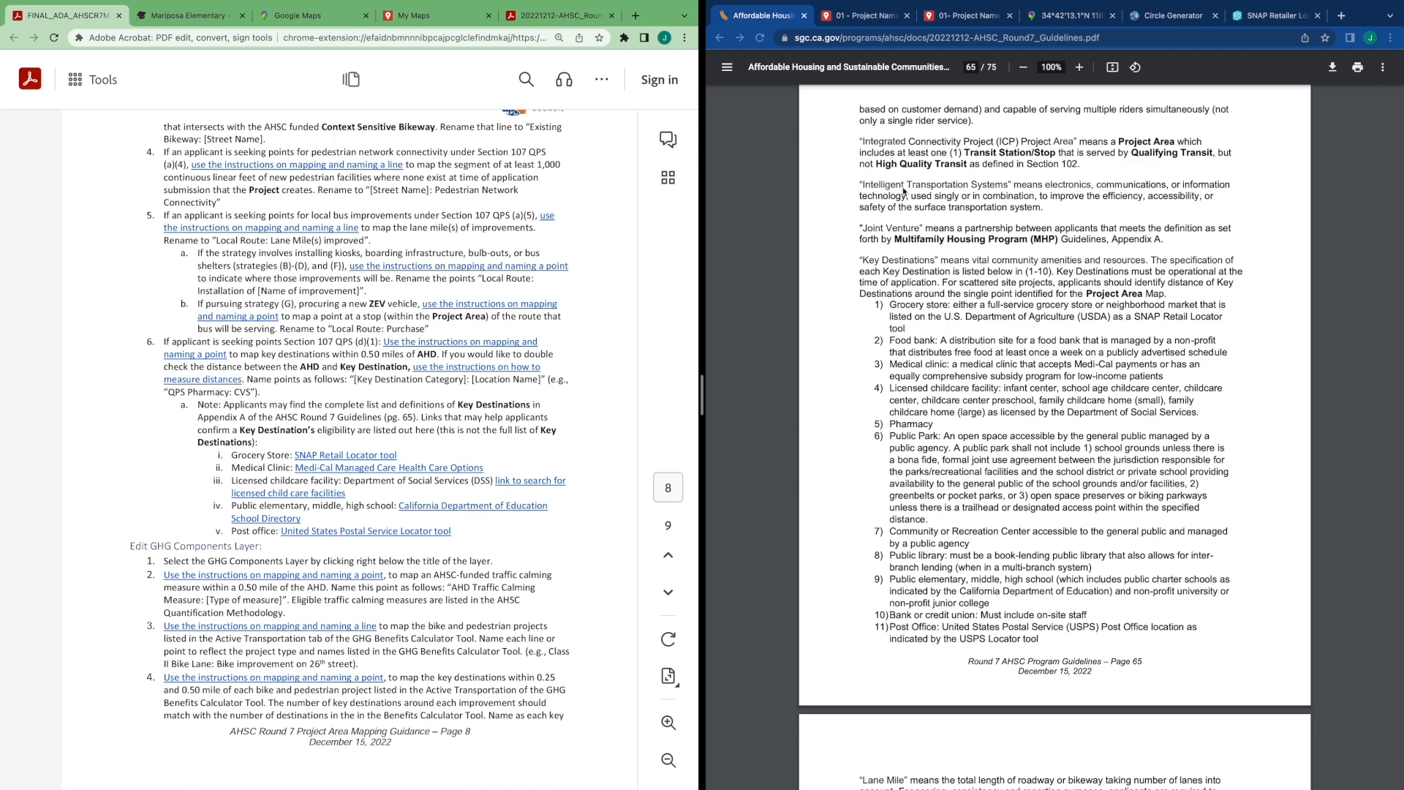
click(868, 19)
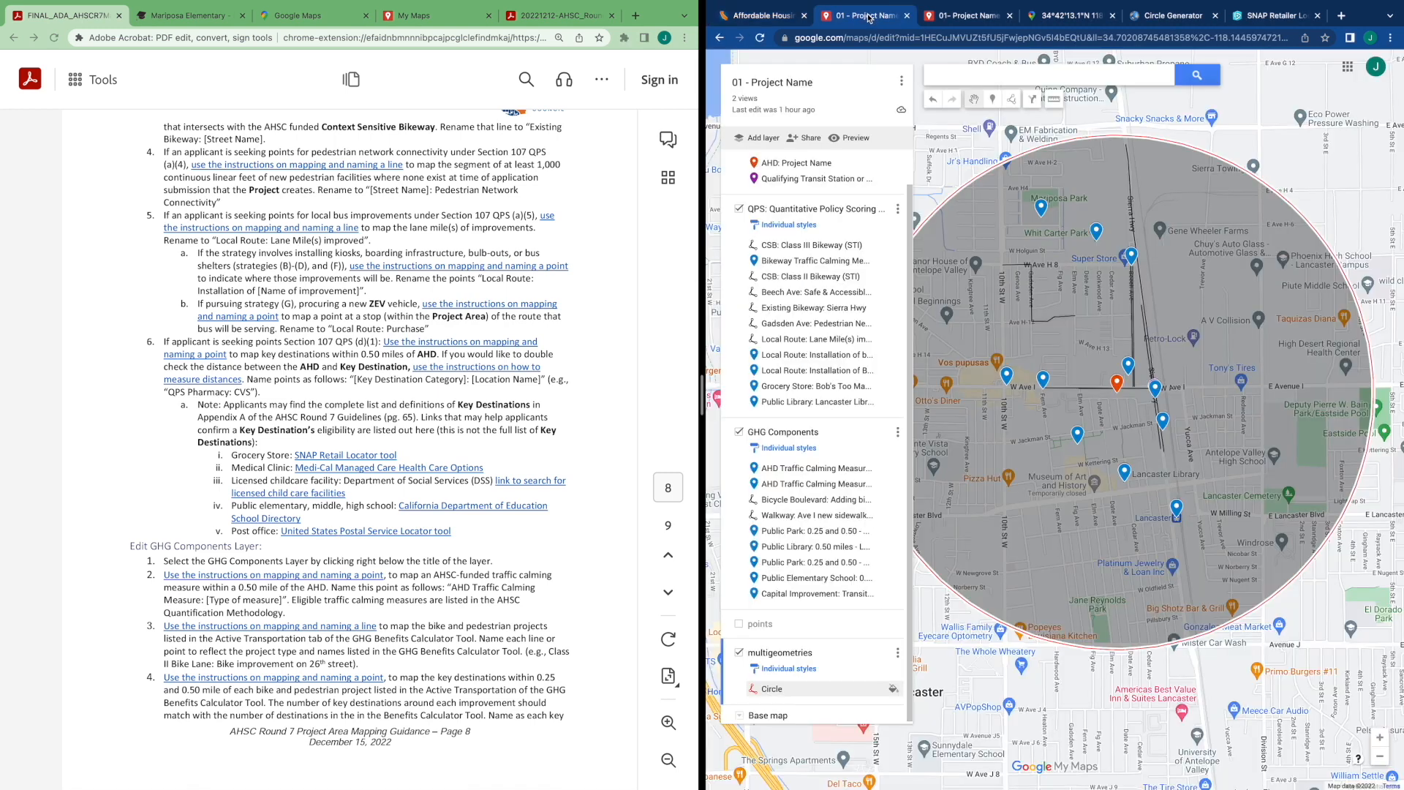
click(951, 17)
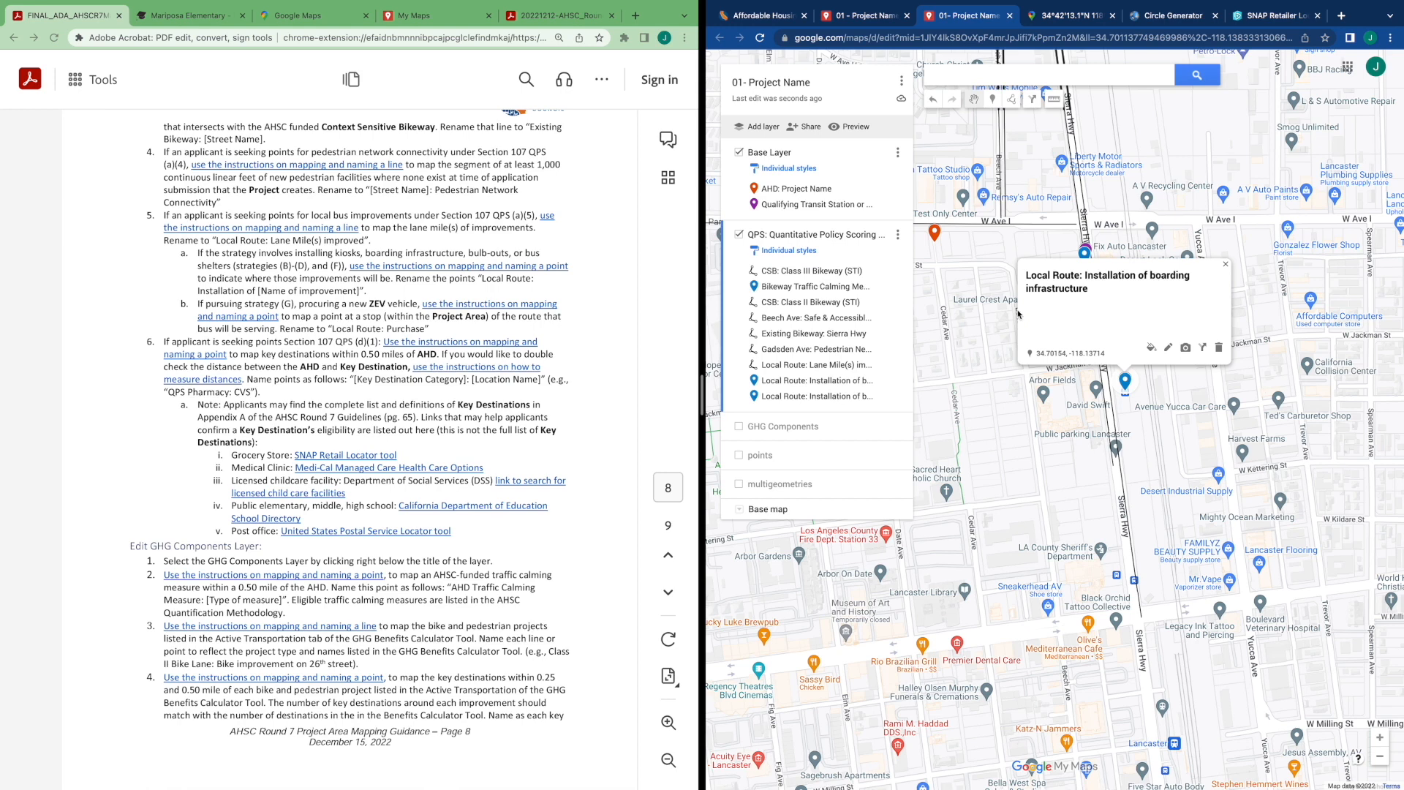
click(974, 374)
drag(974, 374, 966, 363)
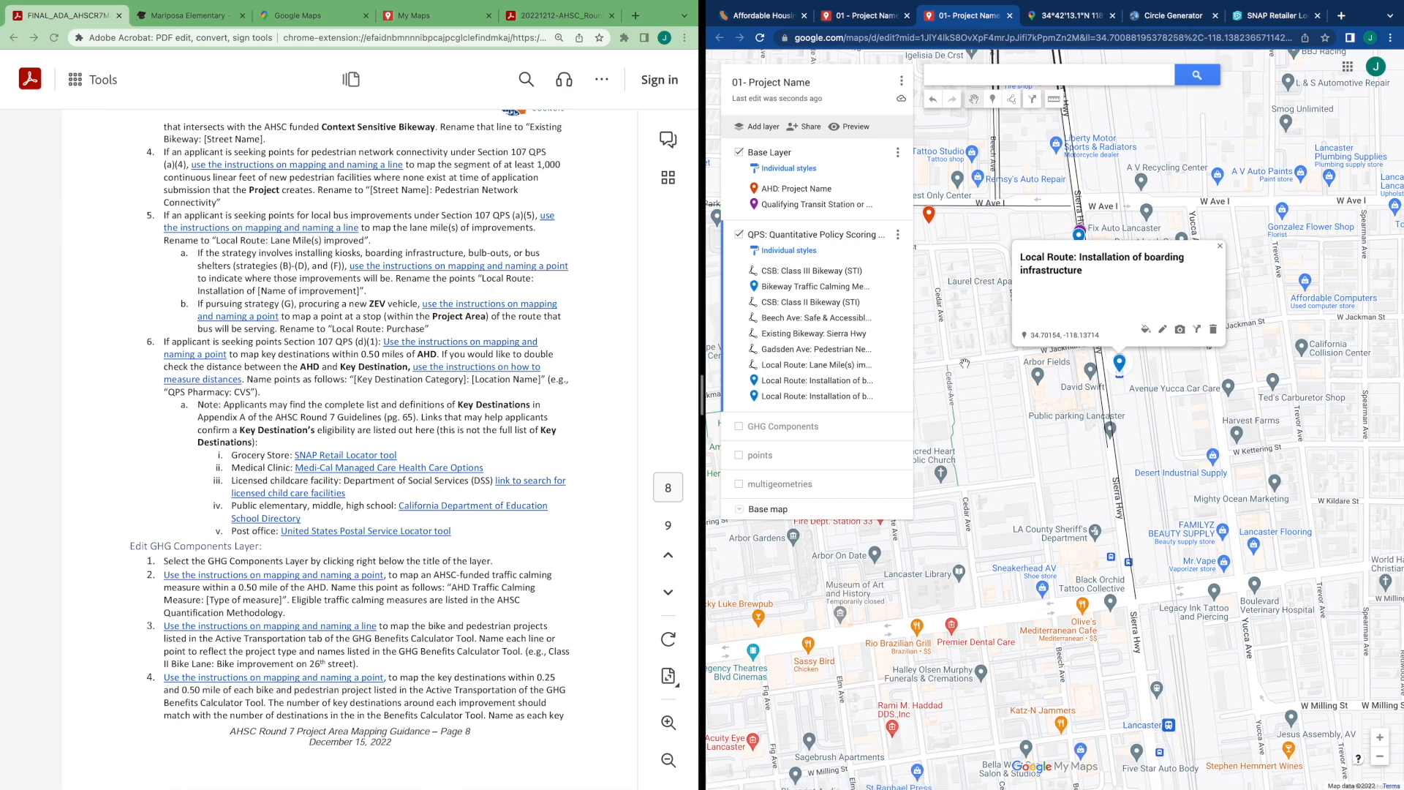
drag(978, 399, 1028, 398)
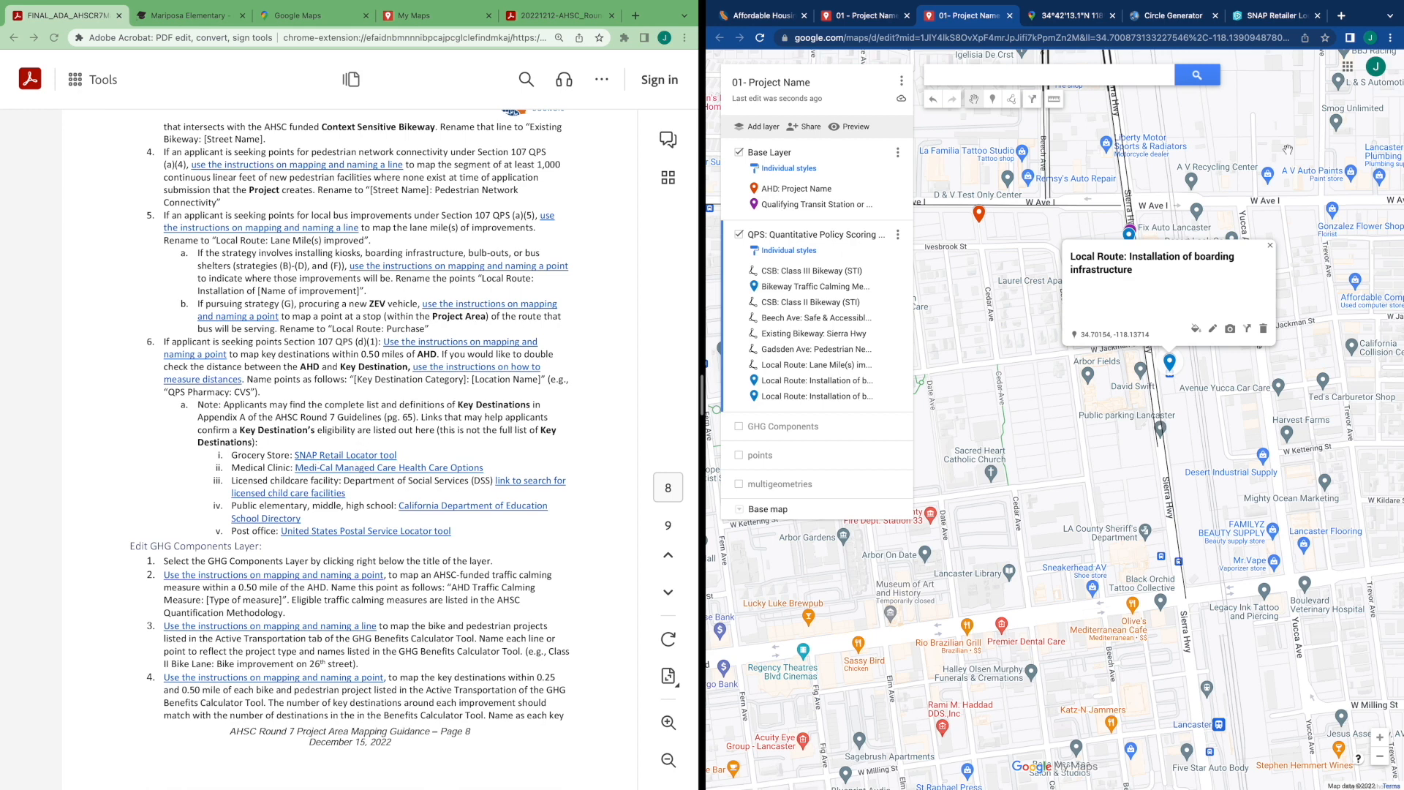
Copy the SNAP Retailer Locator tool link from the guidance and open it in the retailer locator tab
click(372, 458)
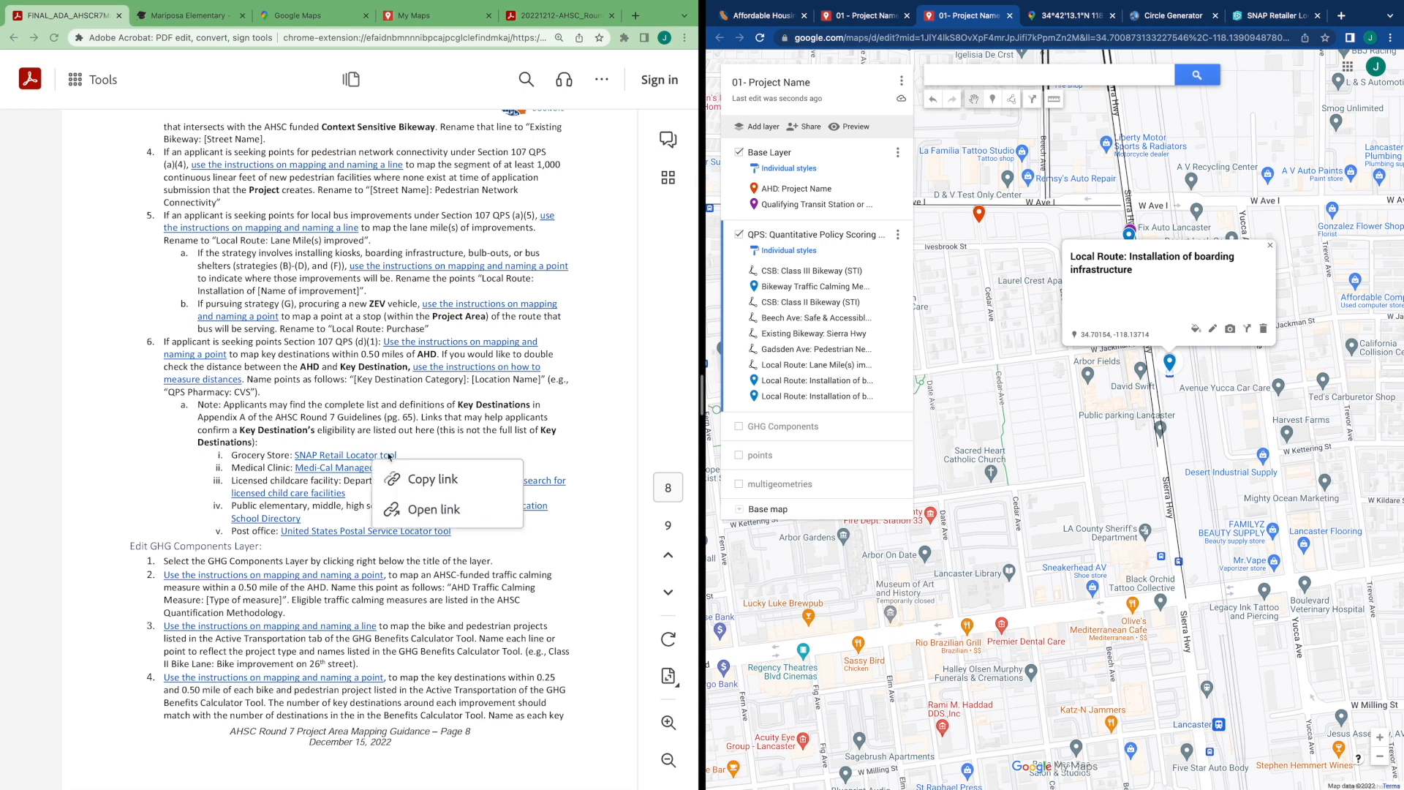
click(423, 481)
click(1264, 16)
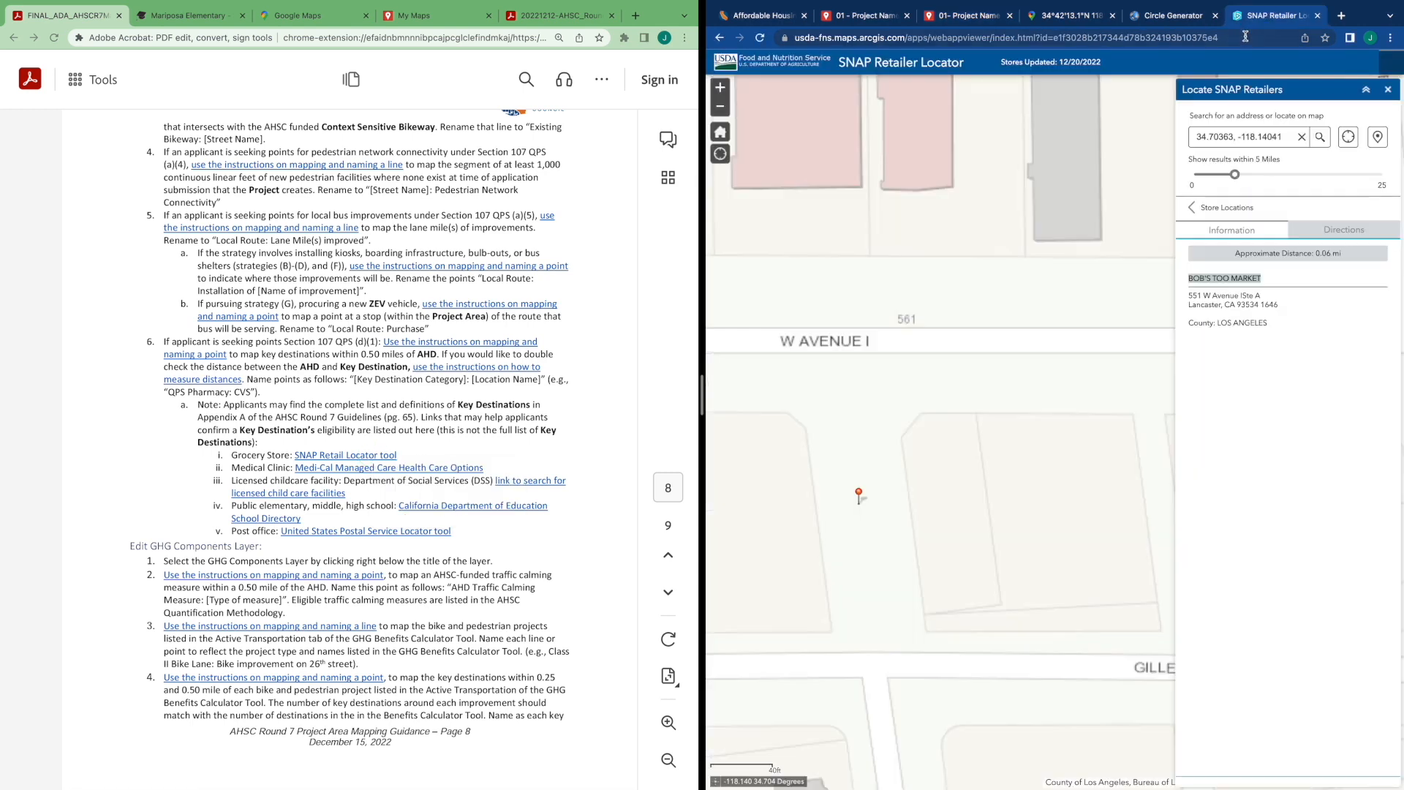
click(1245, 37)
text(usda-fns.maps.arcgis.com/apps/webappviewer/index.html?id=e1f3028b217344d78b324193b10375e4)
key(Return)
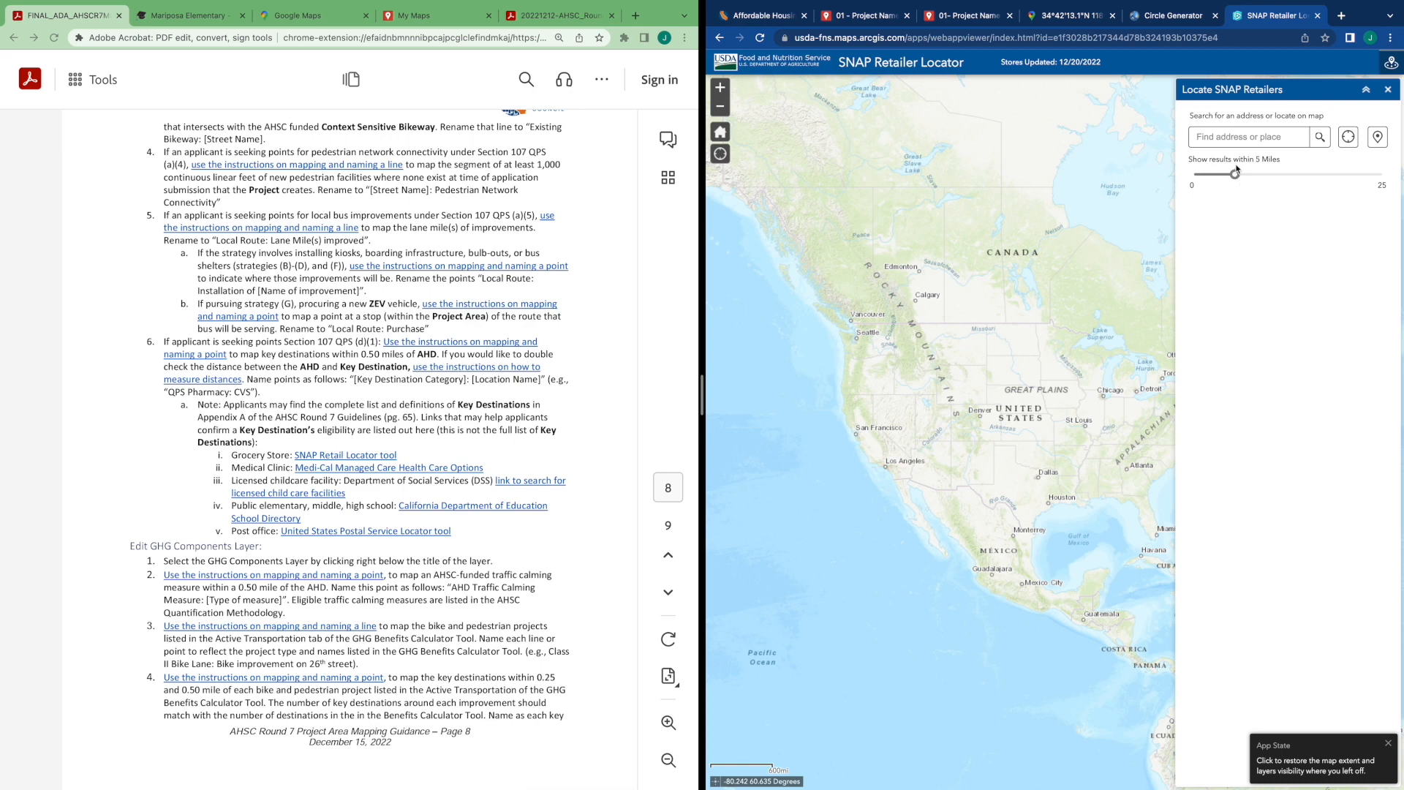
Copy the AHD: Project Name point's coordinates and search the SNAP Retailer Locator with them
click(1235, 139)
click(960, 16)
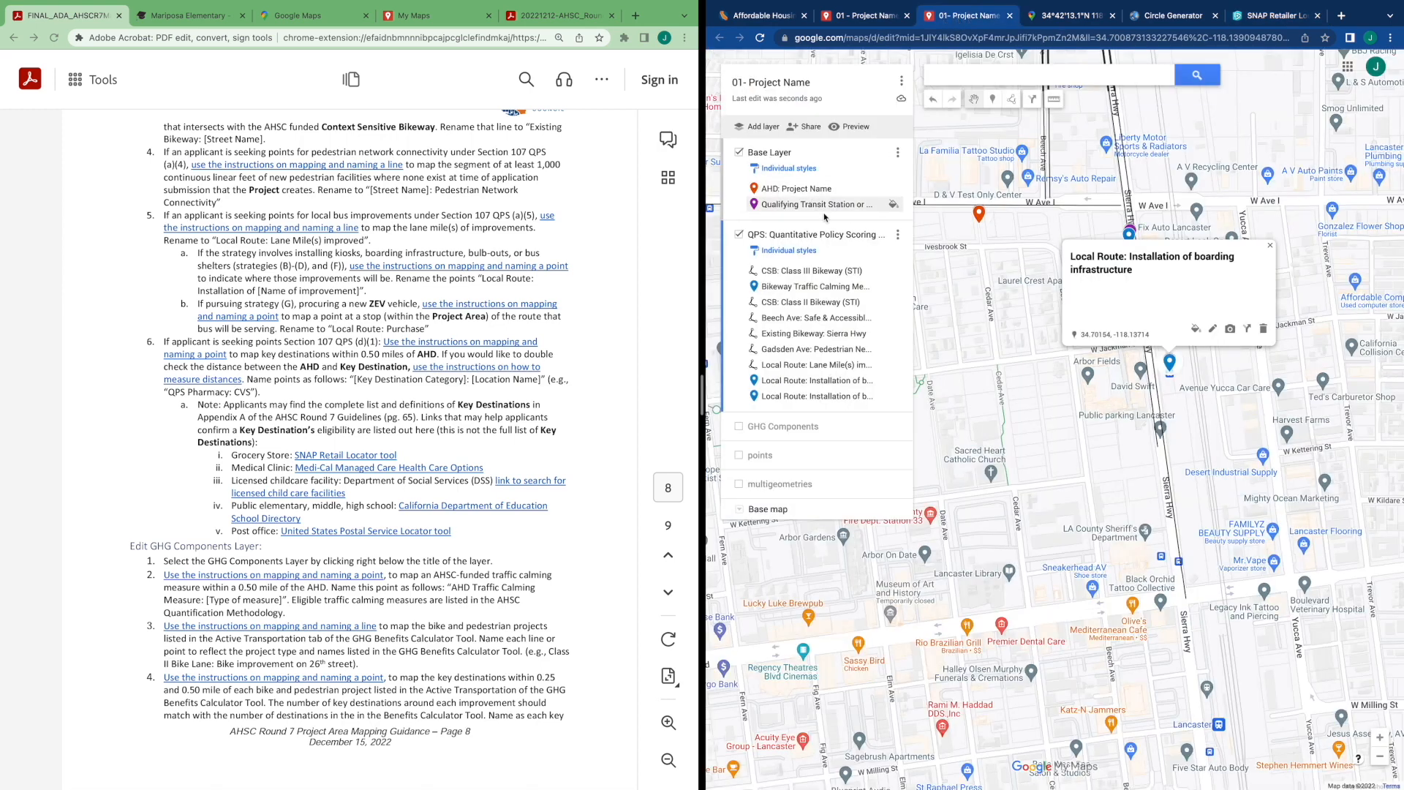
click(808, 192)
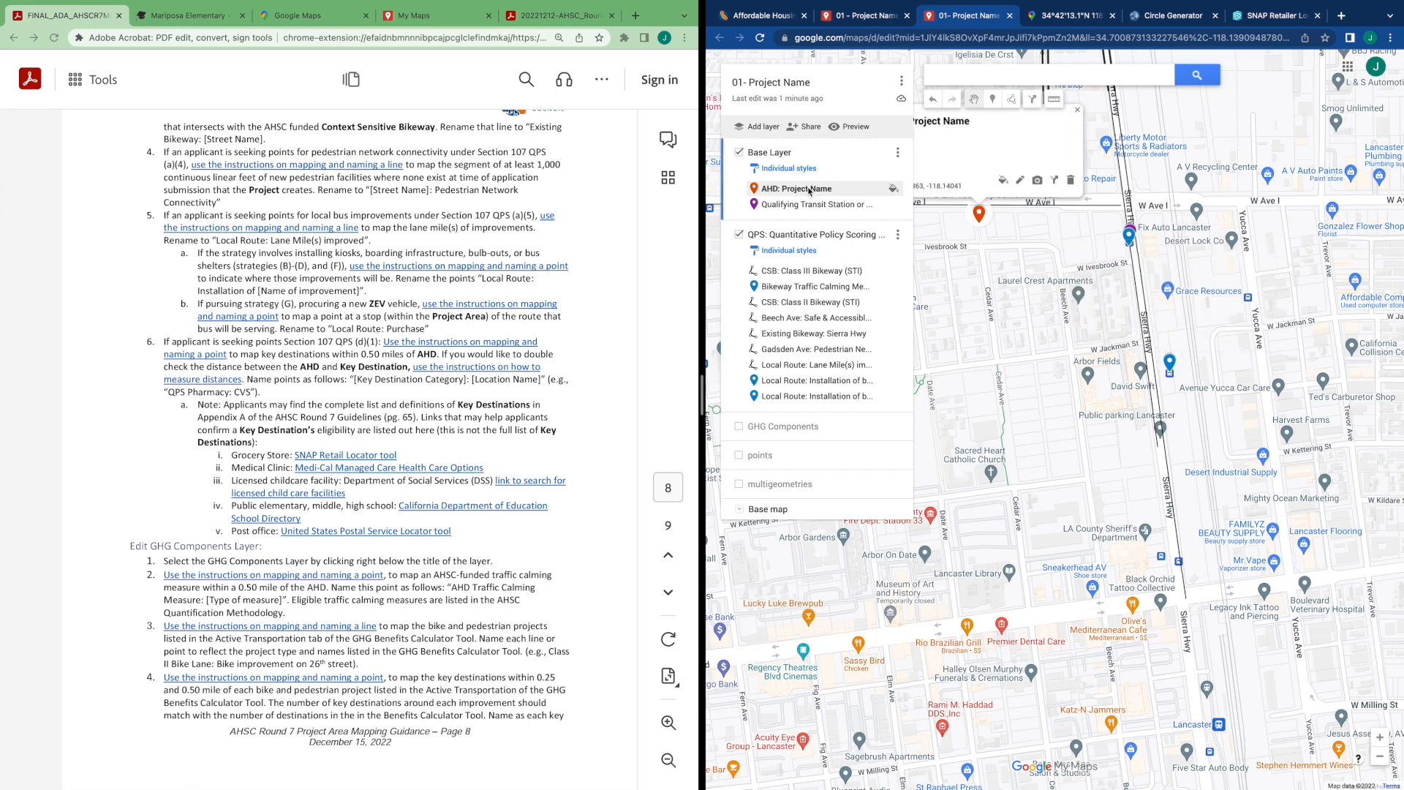
drag(991, 207, 1060, 208)
key(ctrl+c)
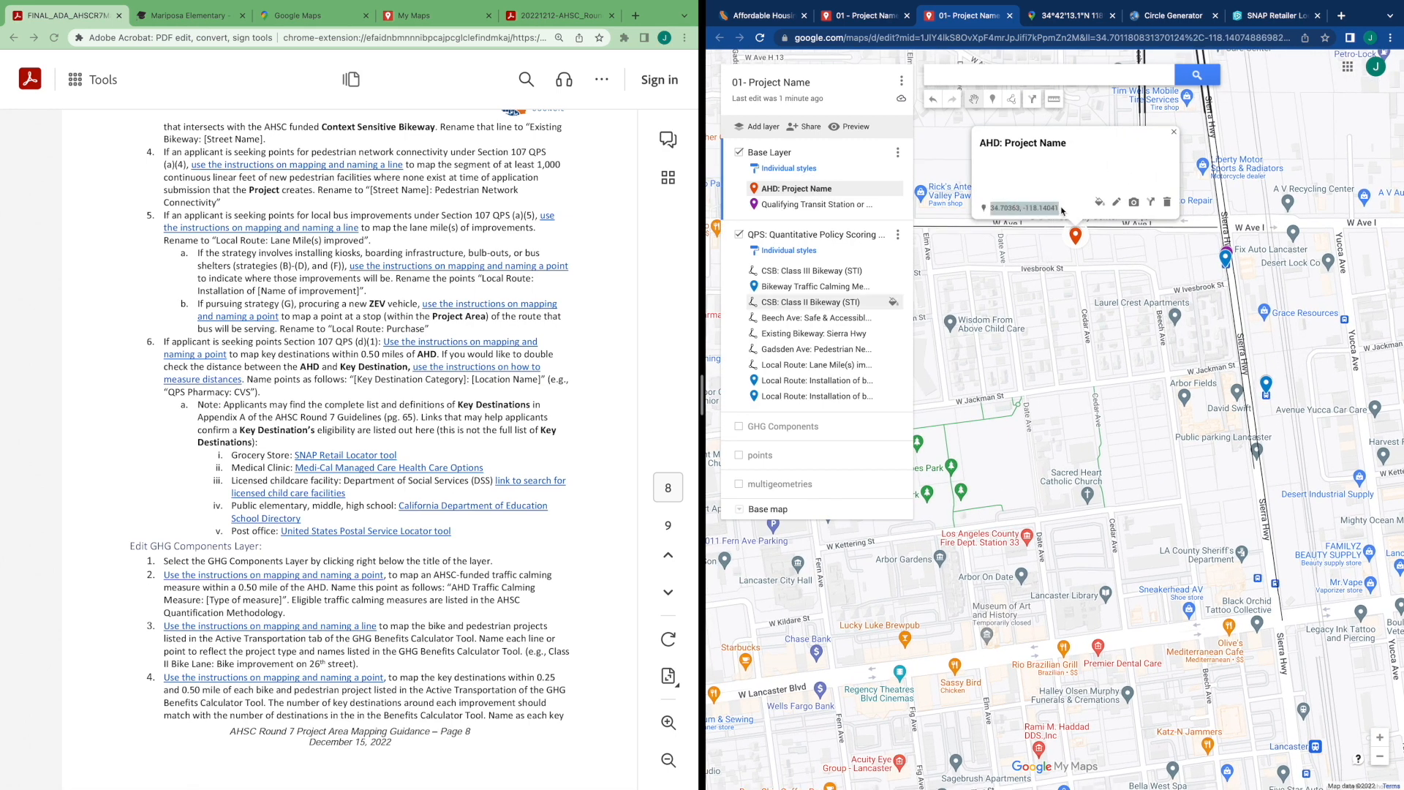
click(1272, 15)
click(1234, 135)
key(ctrl+v)
click(1320, 139)
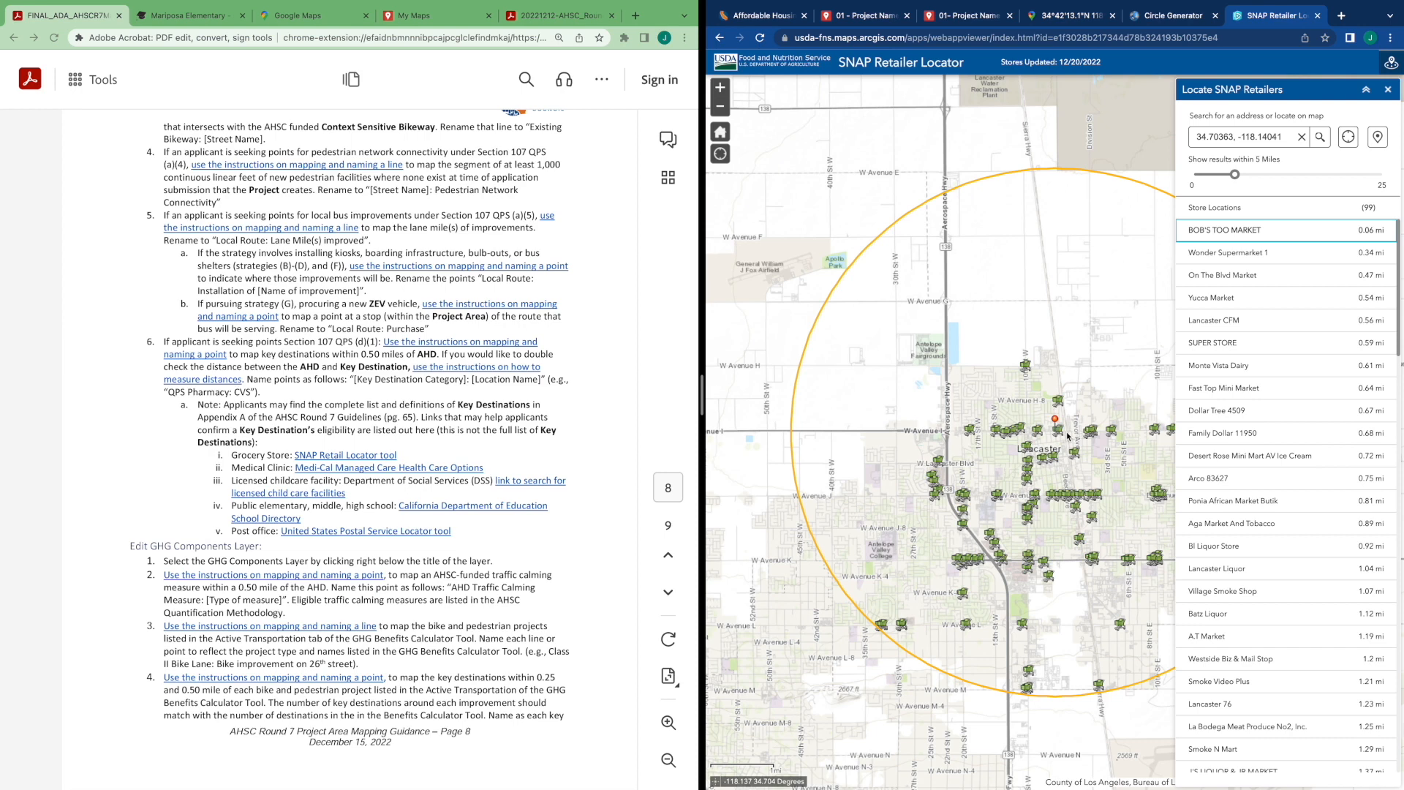
Examine the SNAP retailers around the AHD and review the grocery store key destination definition
scroll(1067, 436, up, 2)
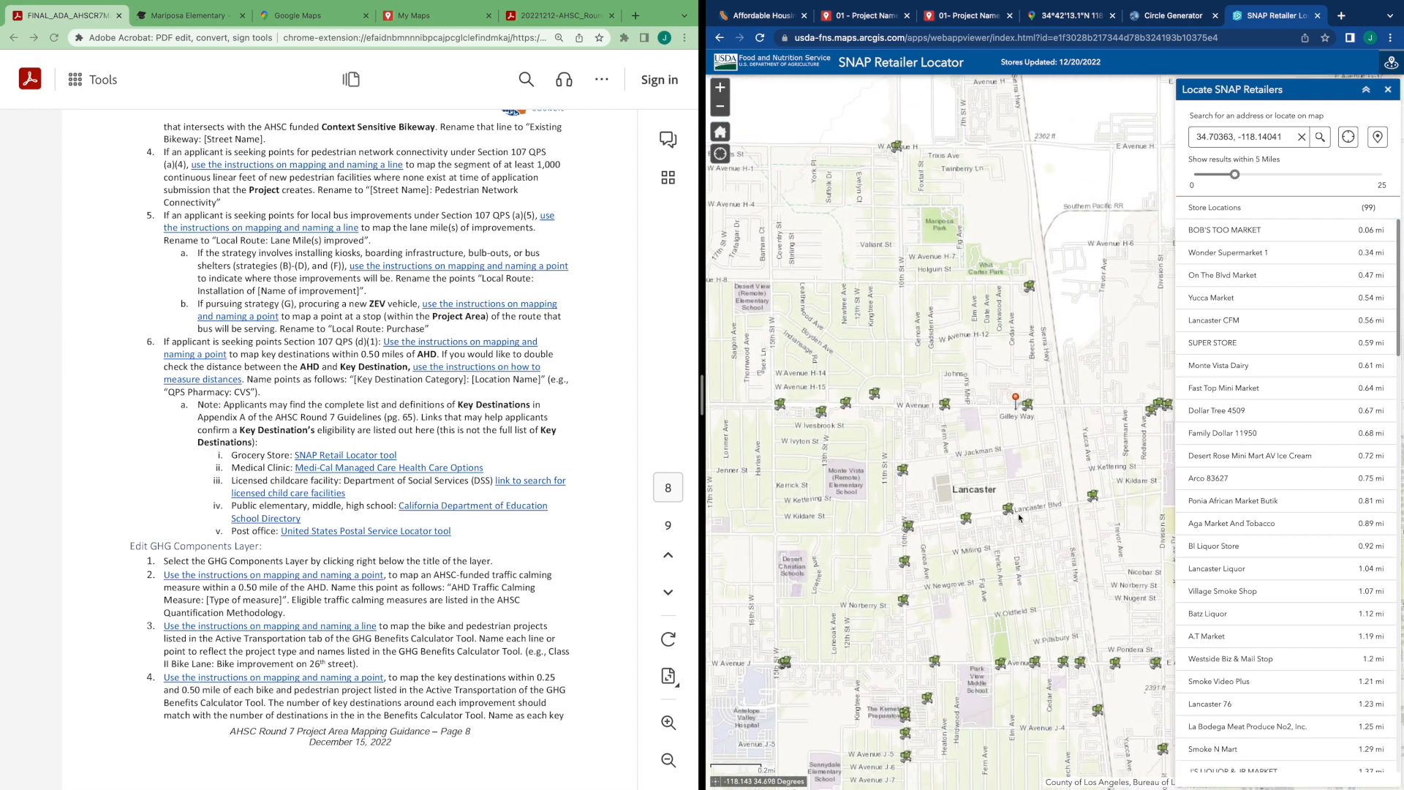
scroll(1018, 417, up, 2)
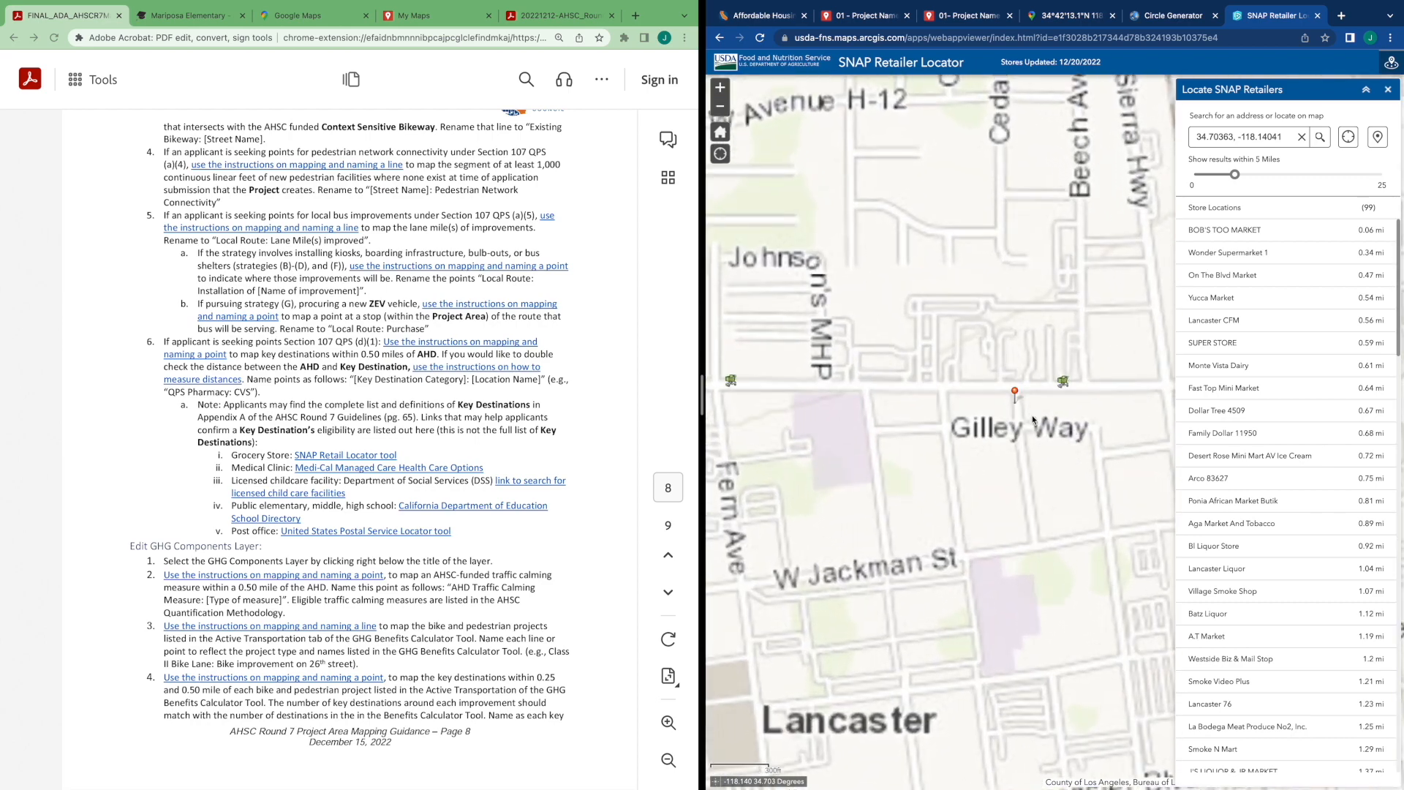
scroll(1015, 419, down, 1)
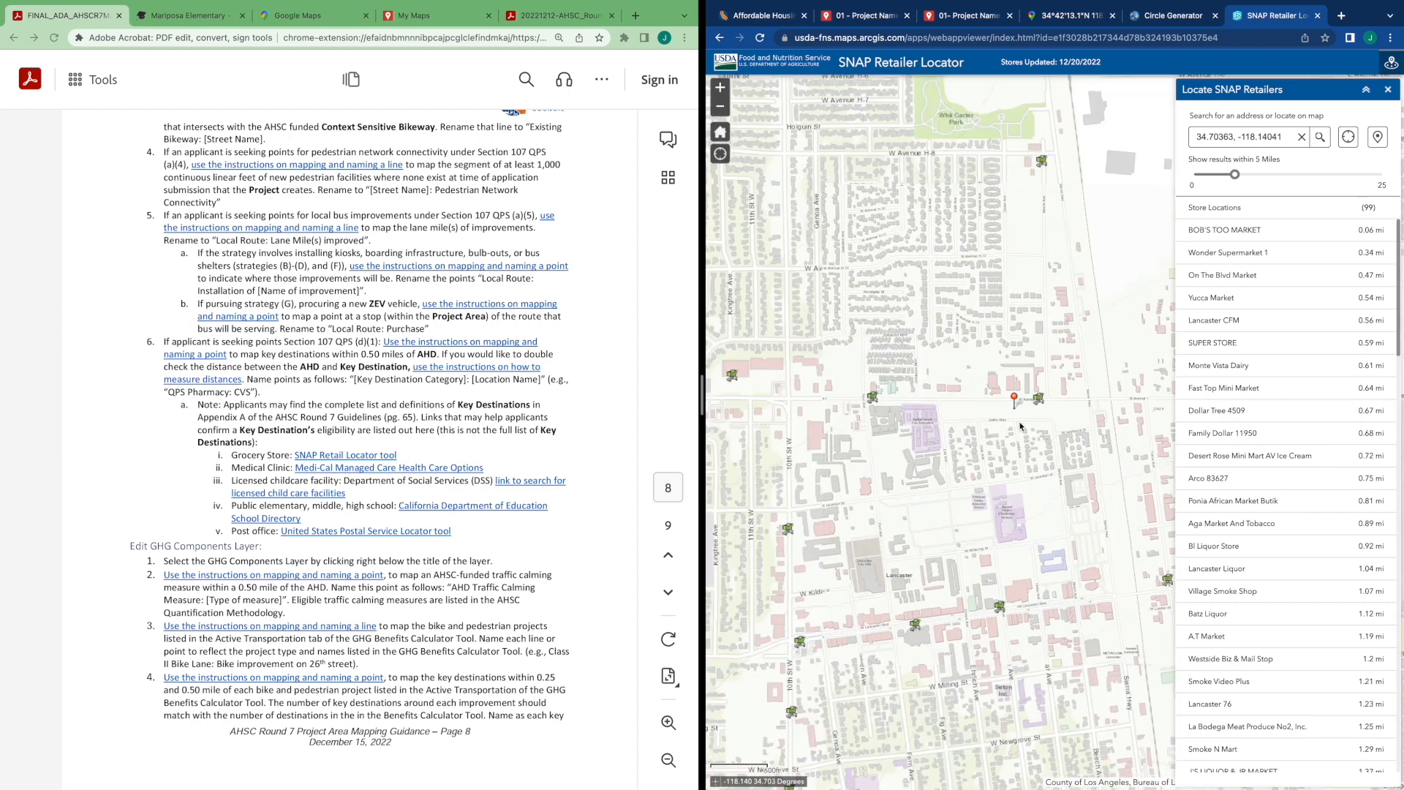
click(764, 21)
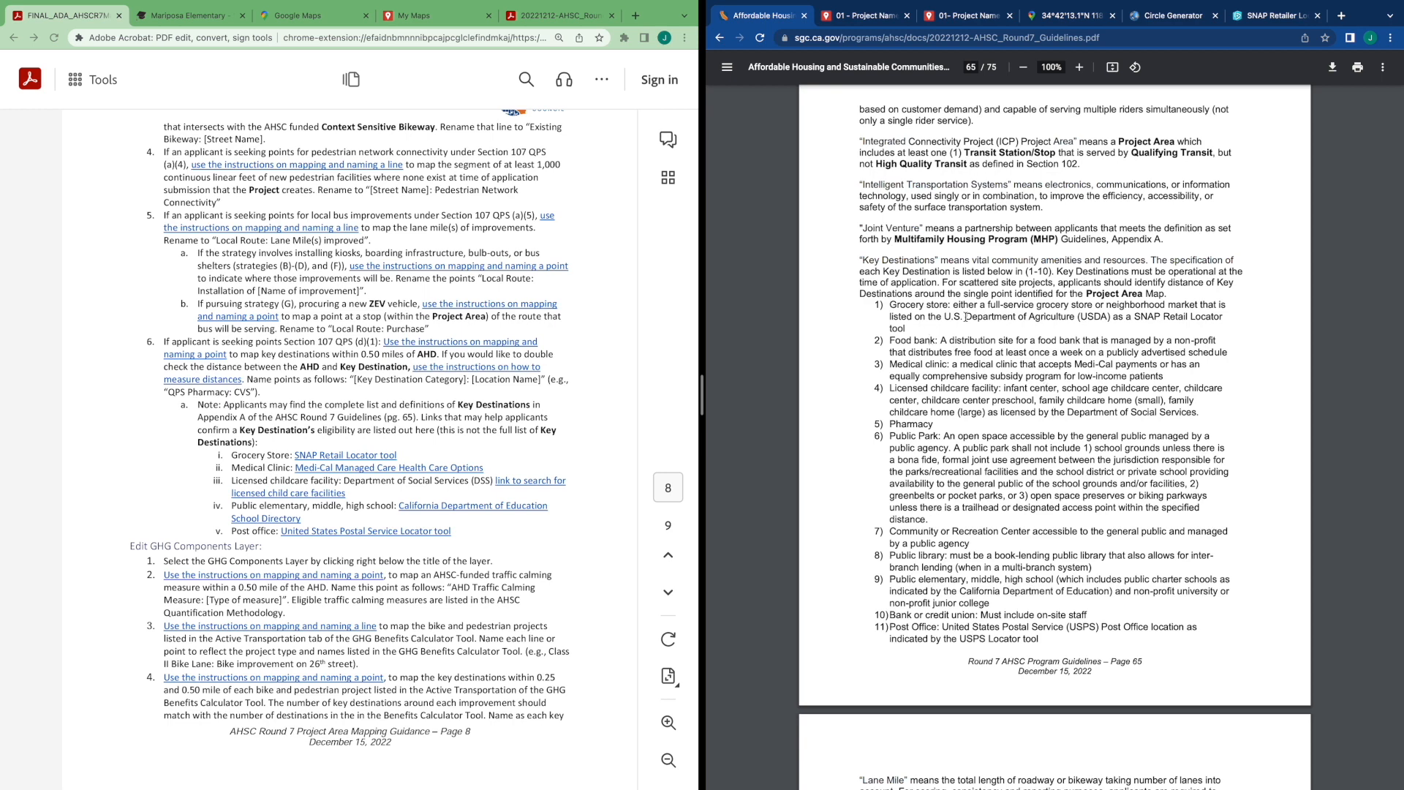
drag(954, 305, 1198, 315)
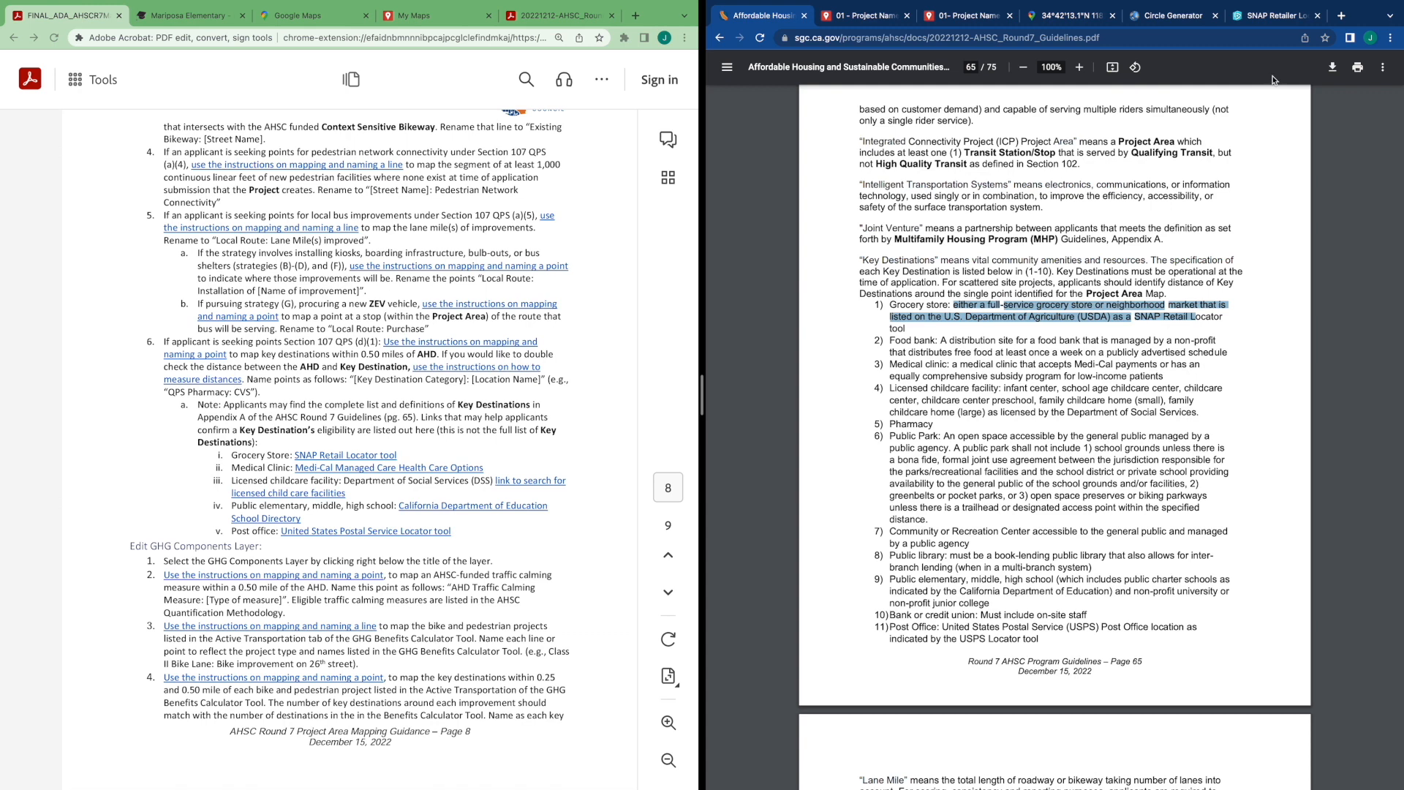
Open the SNAP retailer nearest the AHD and select its store name, BOB'S TOO MARKET
click(1273, 16)
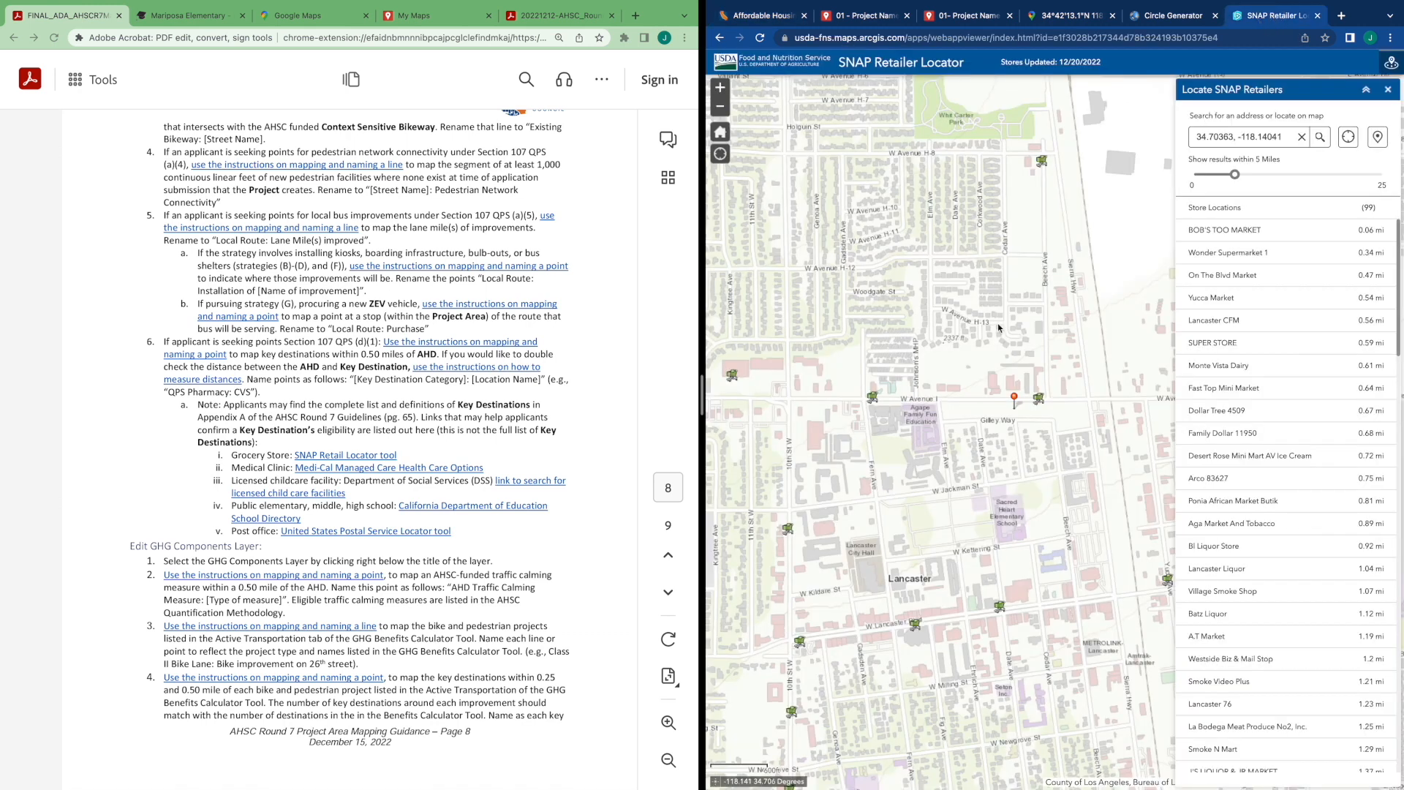
click(1039, 399)
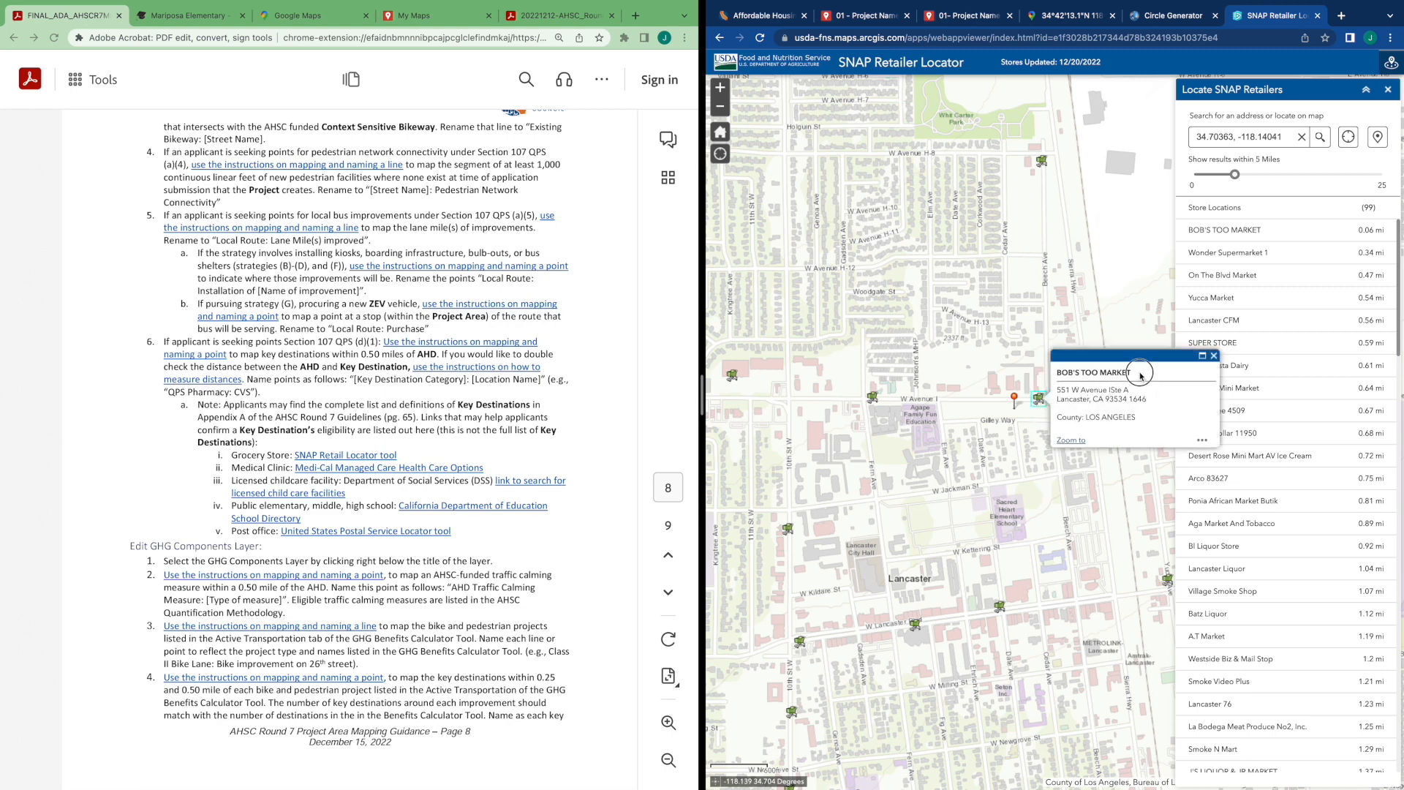
drag(1147, 378, 1057, 374)
key(ctrl+c)
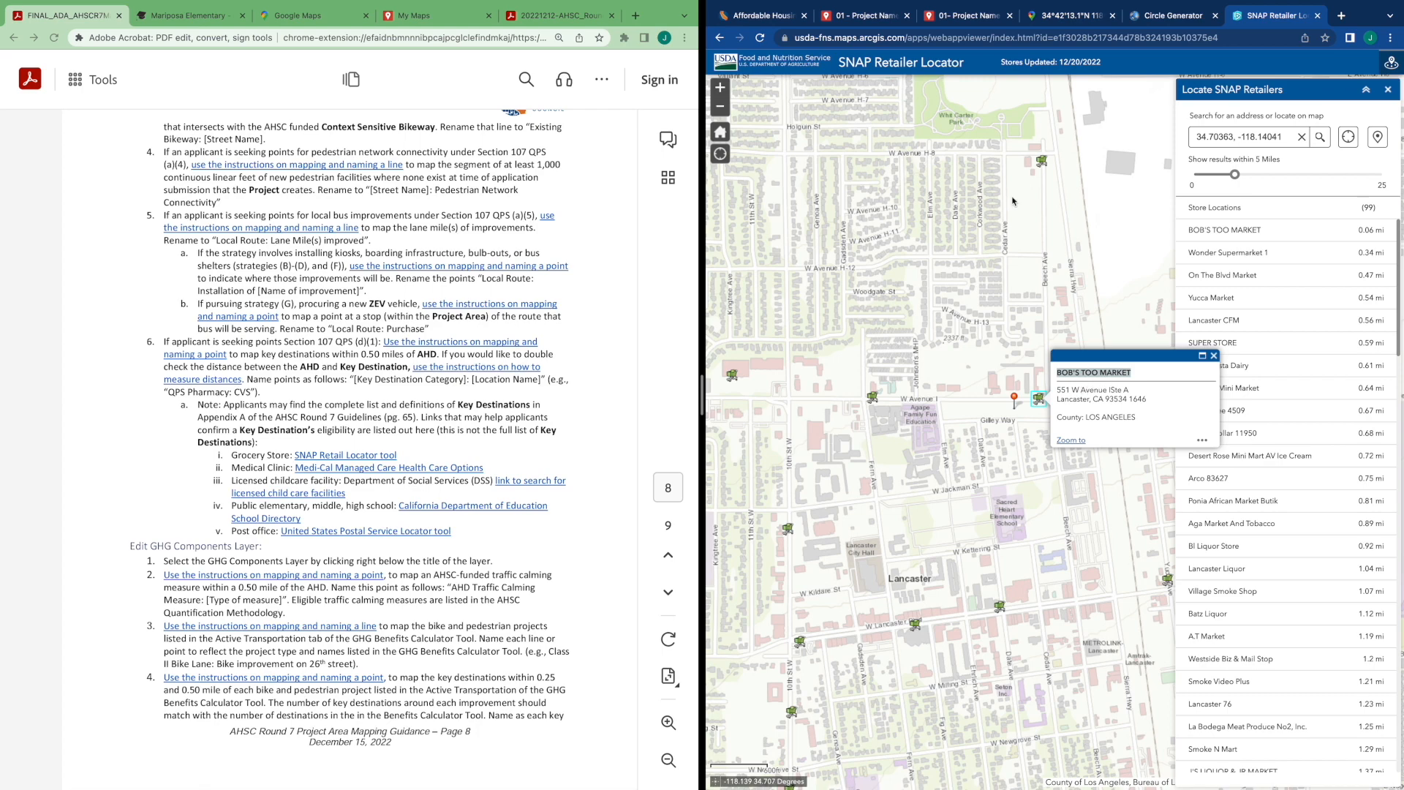
Search the map for BOB'S TOO MARKET and add the Bob's Too Market result to the map
click(956, 16)
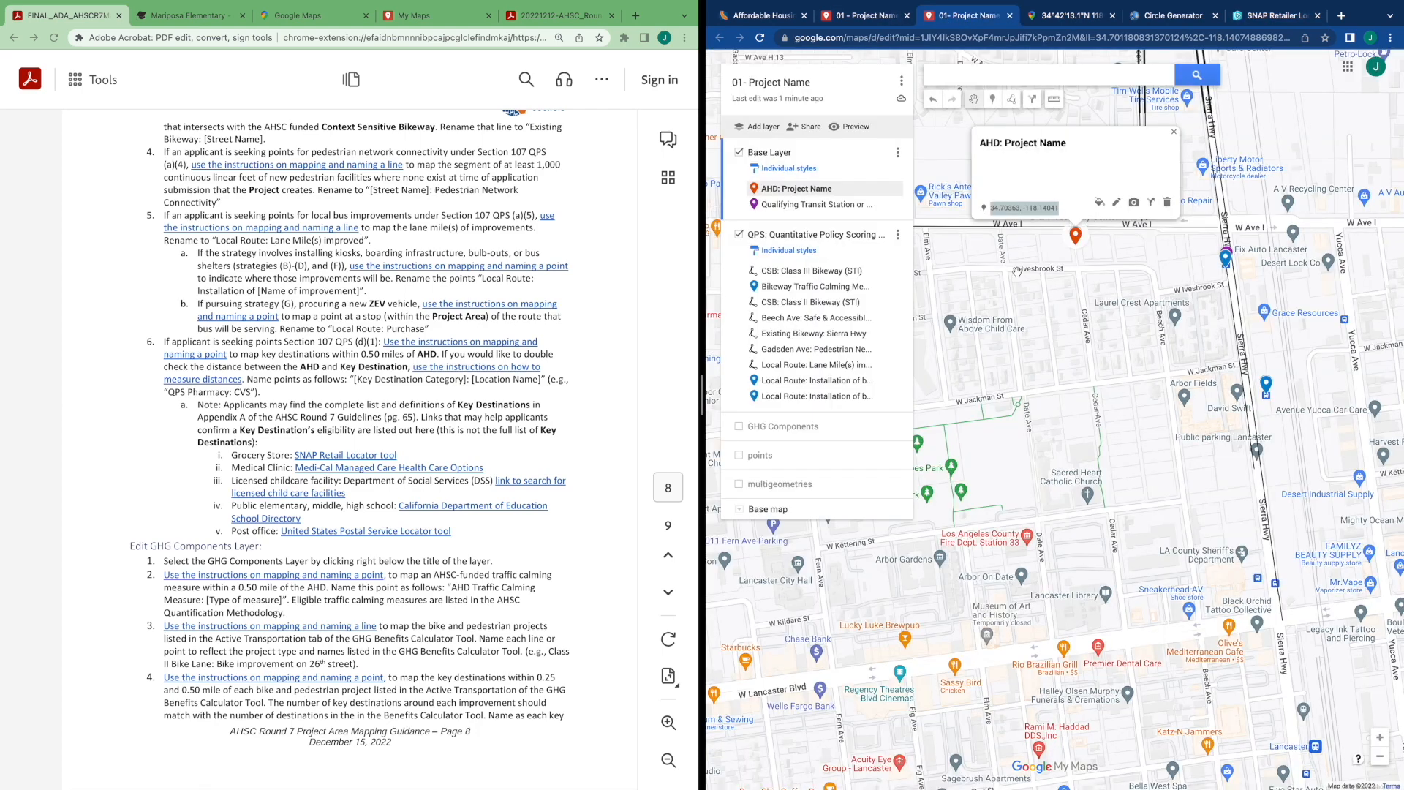
drag(1042, 285, 1059, 331)
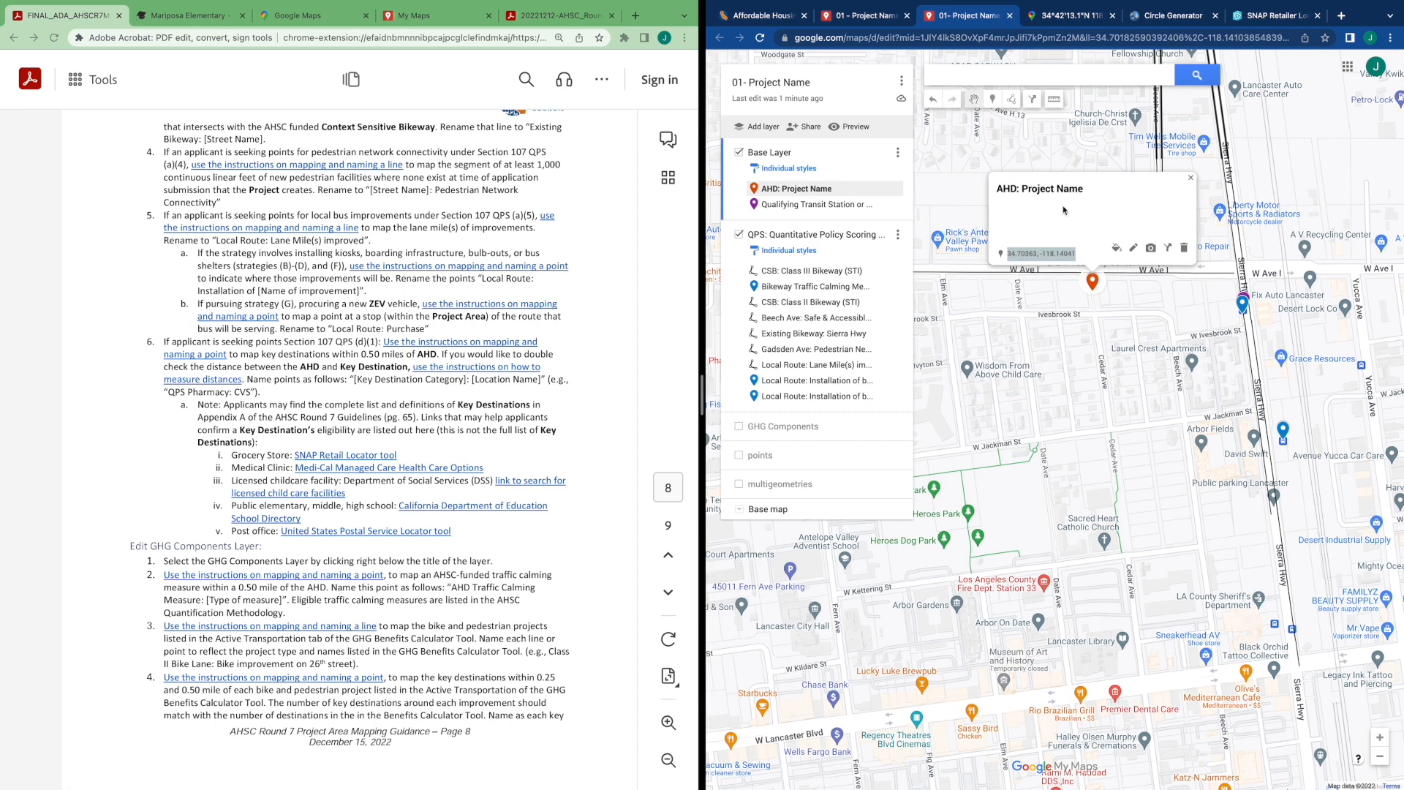
click(1025, 75)
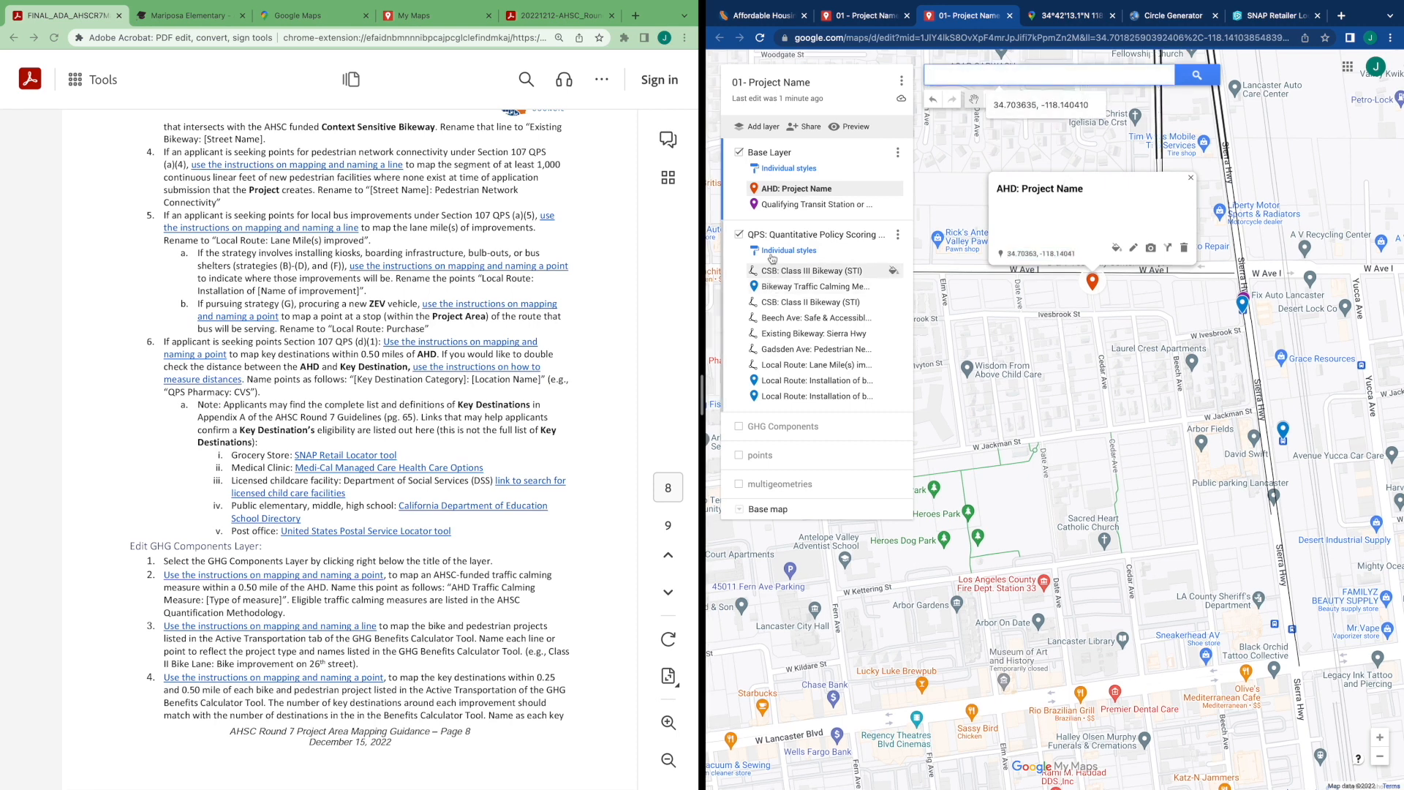
click(860, 254)
click(1023, 75)
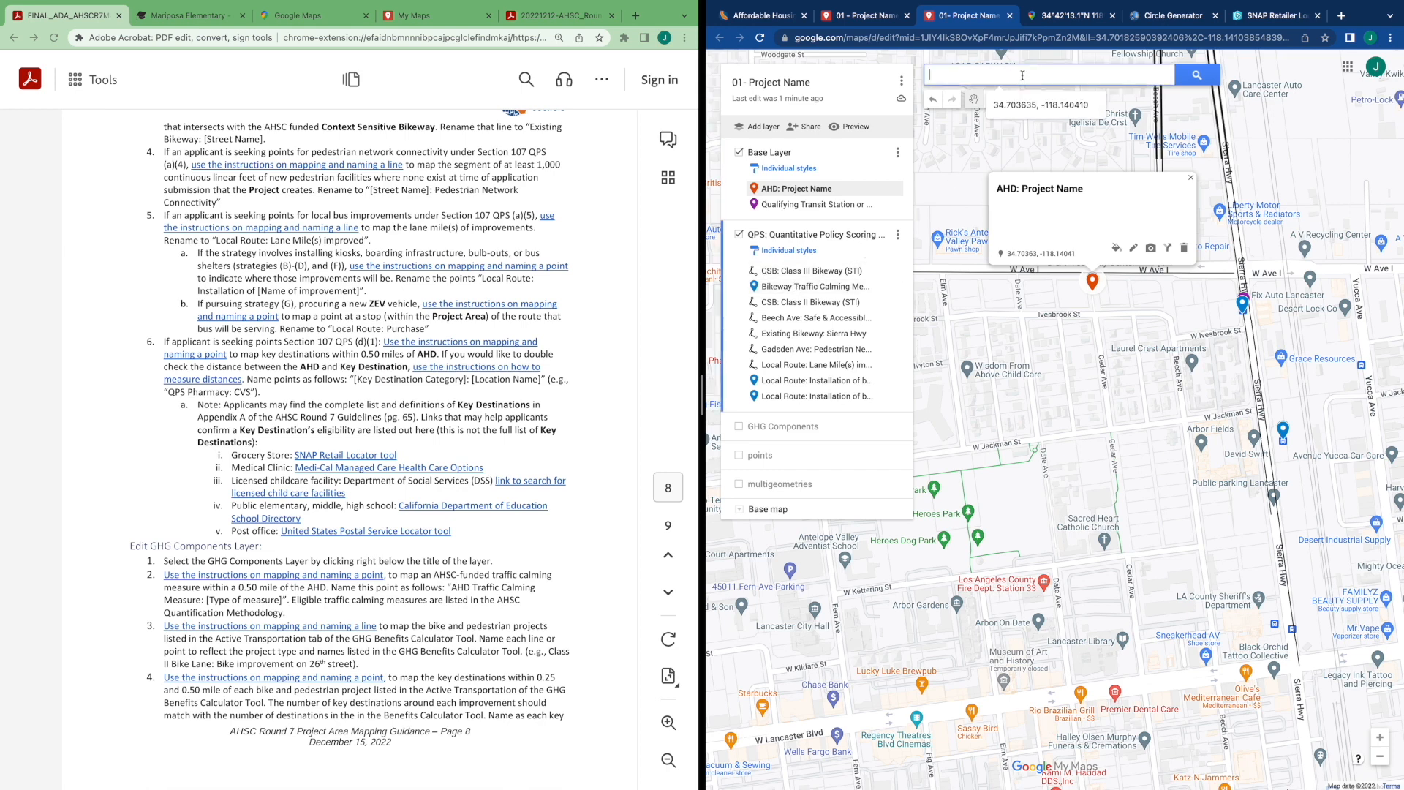
key(ctrl+v)
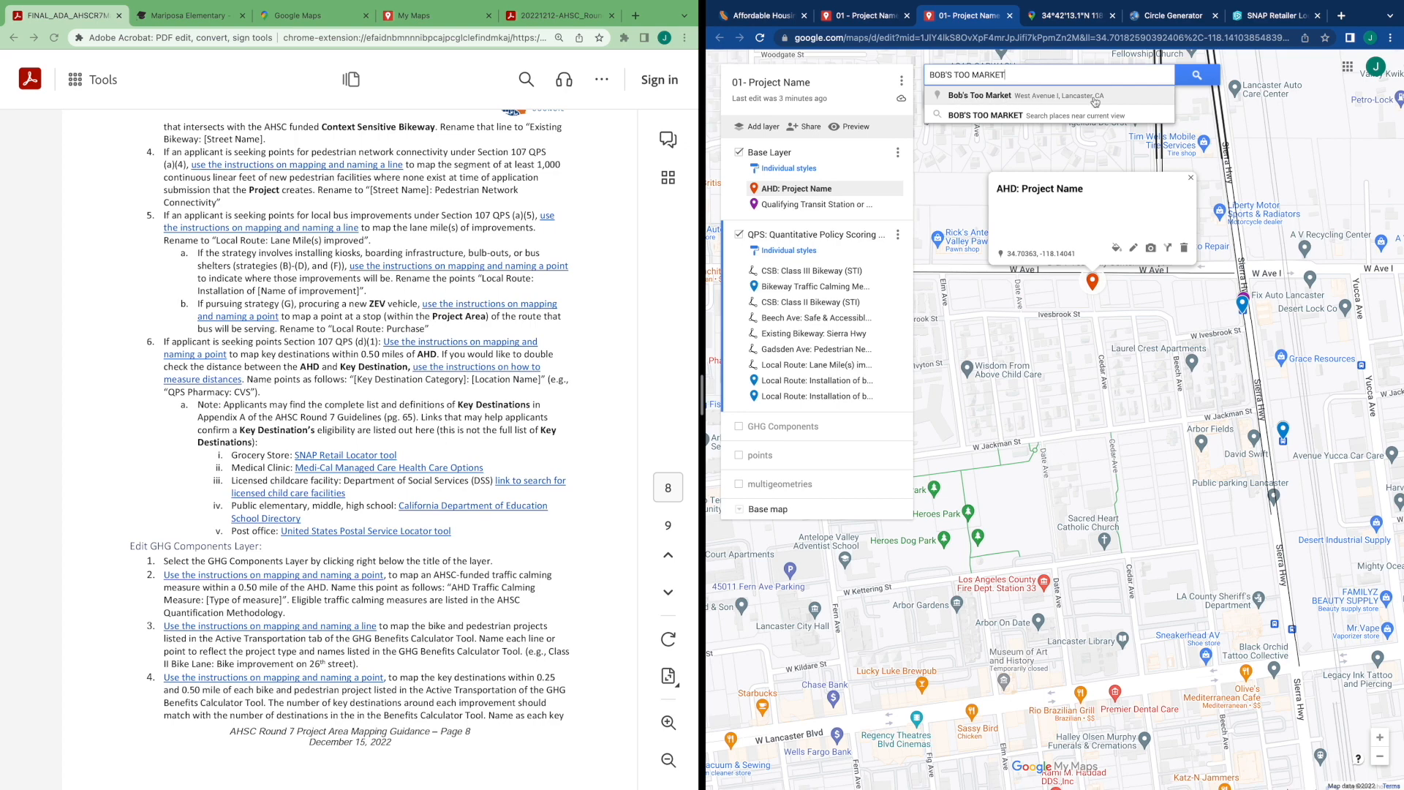
click(1010, 97)
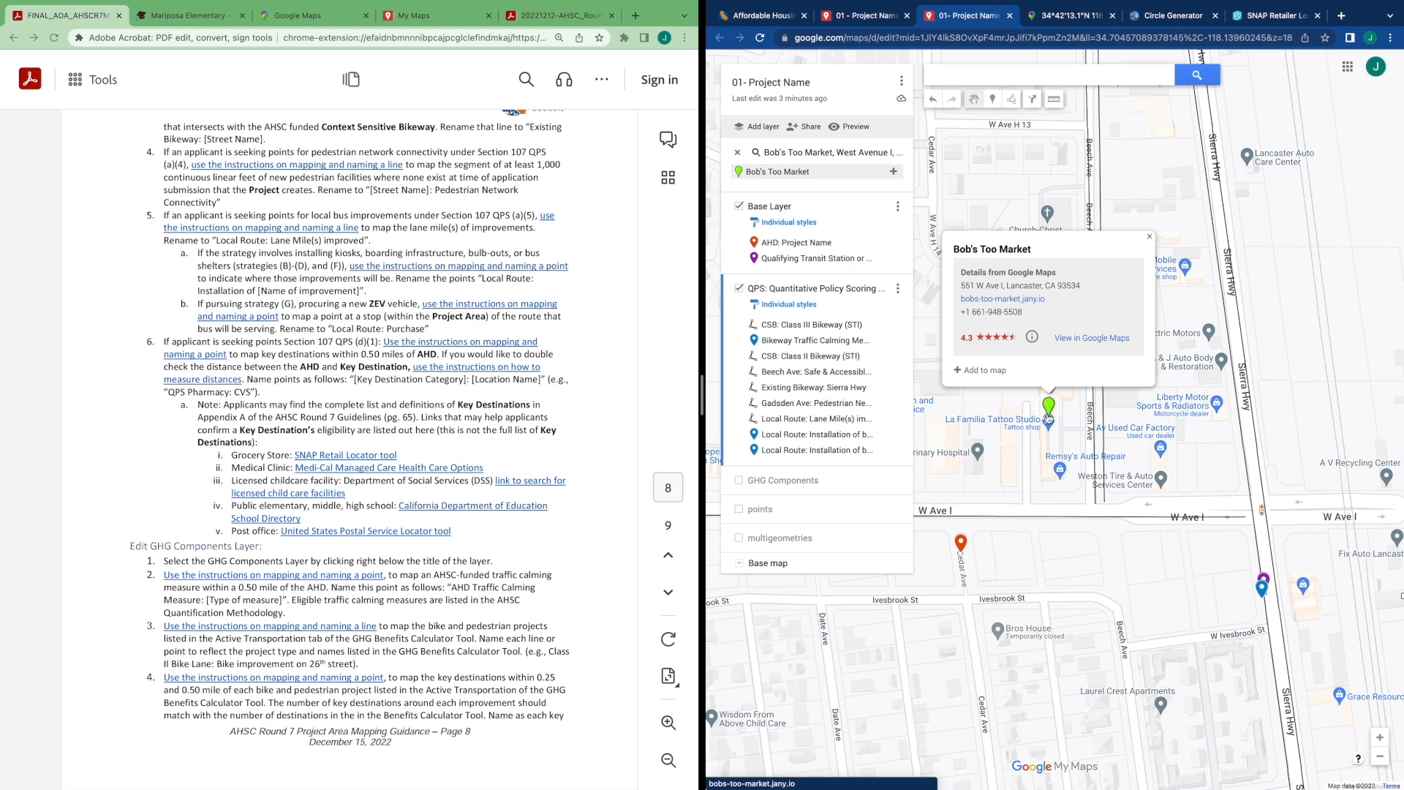
click(989, 373)
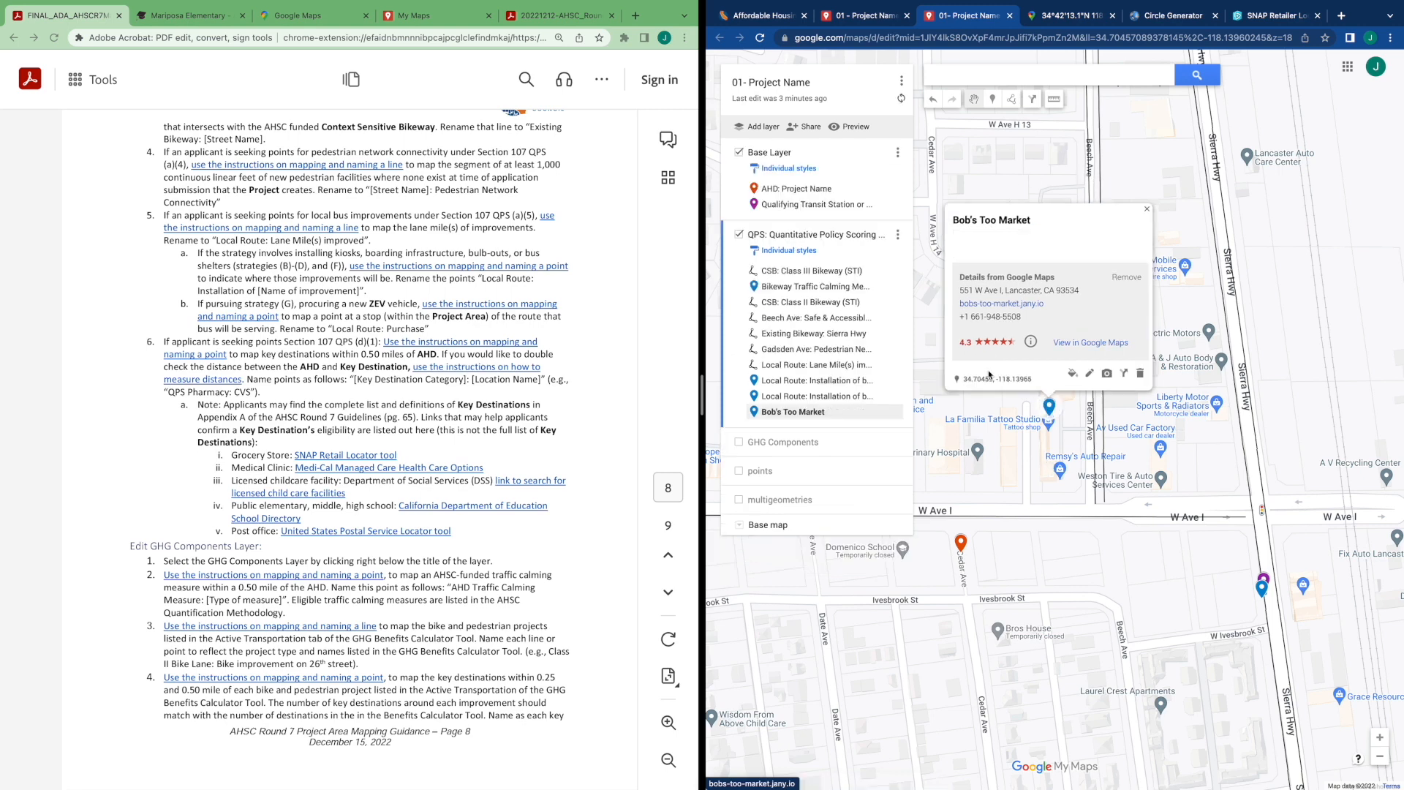
Rename the added point as "Grocery Store: Bob's Too Market"
click(1089, 374)
key(ctrl+c)
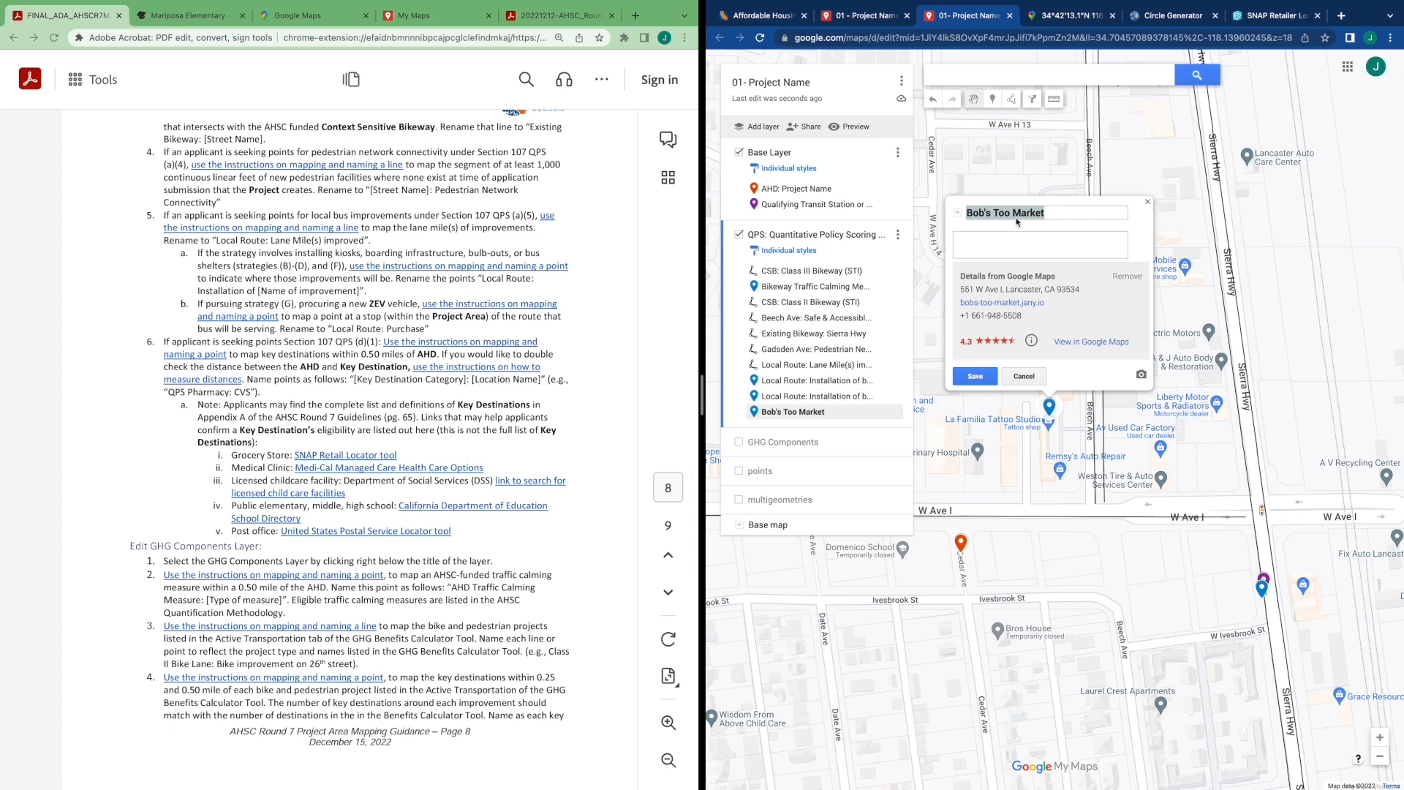
text(Grocery Store)
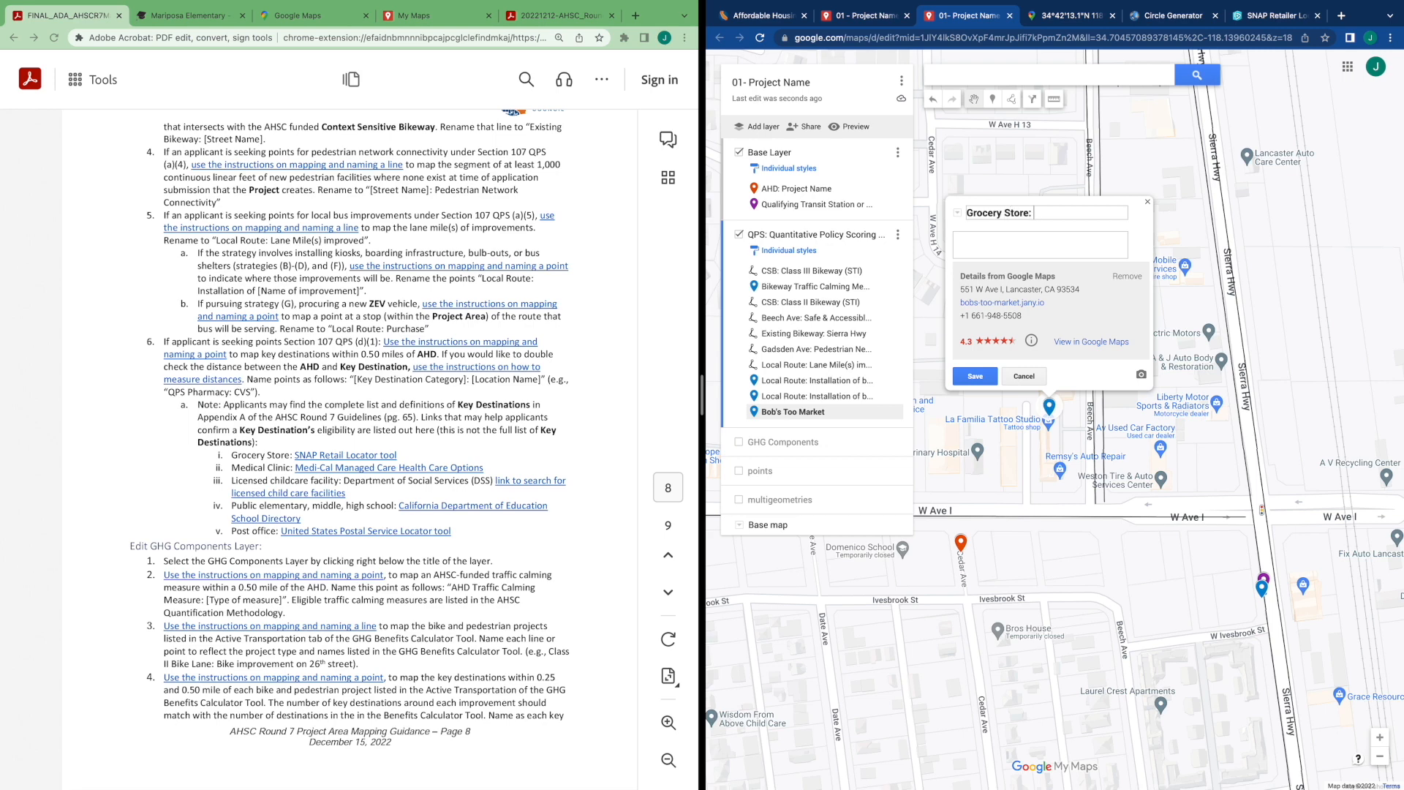
text(:)
key(ctrl+v)
click(975, 377)
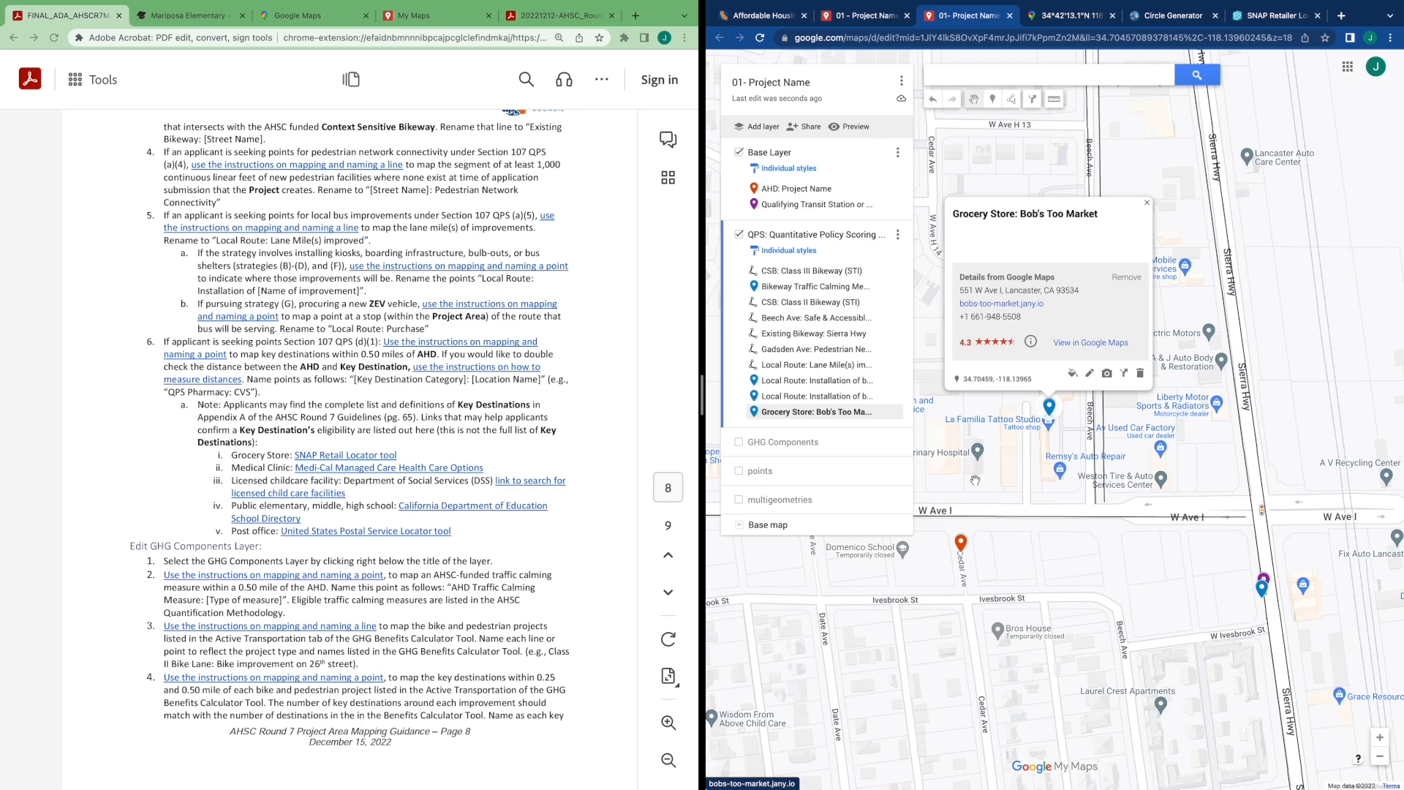
drag(1051, 500, 1137, 418)
scroll(1107, 509, down, 3)
drag(1114, 514, 1142, 454)
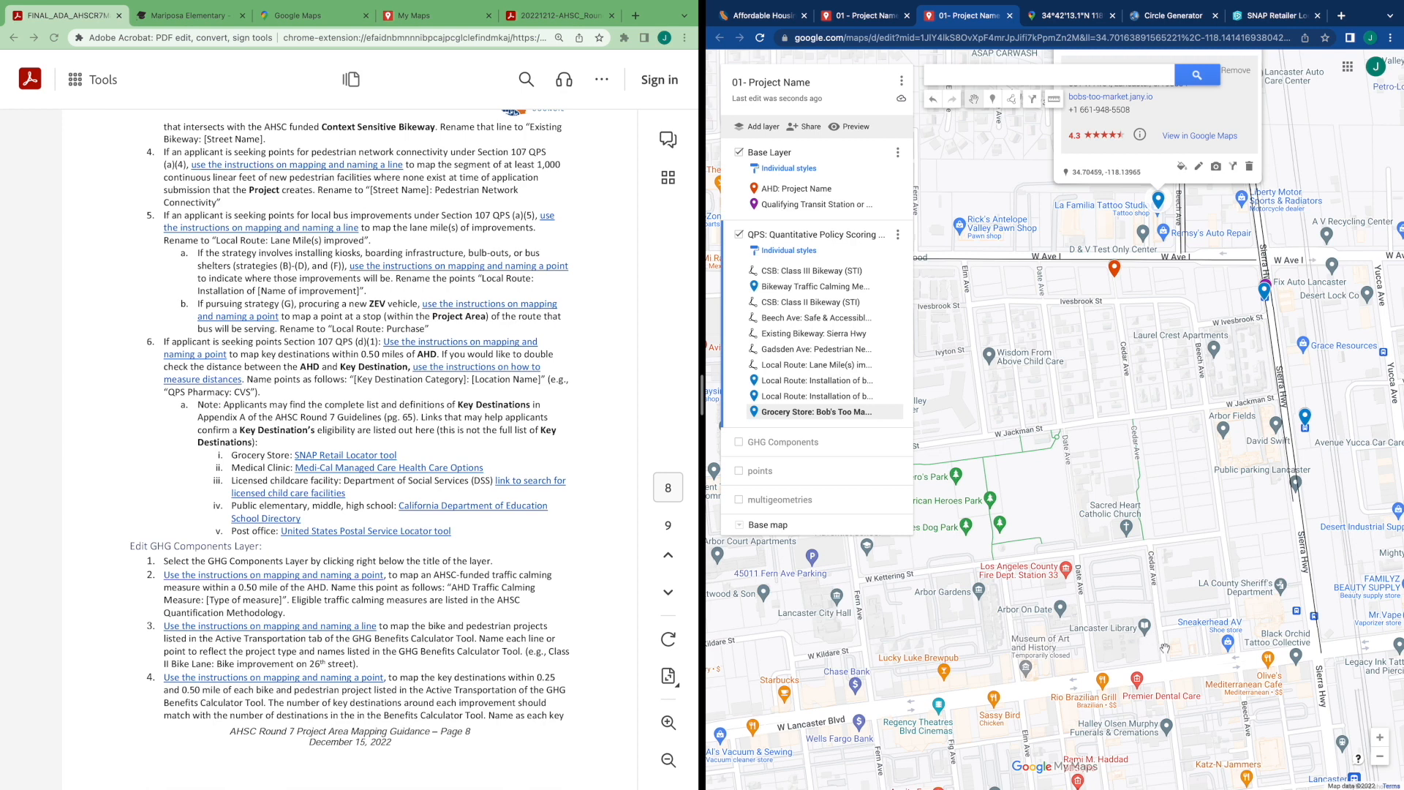
drag(1165, 648, 1144, 632)
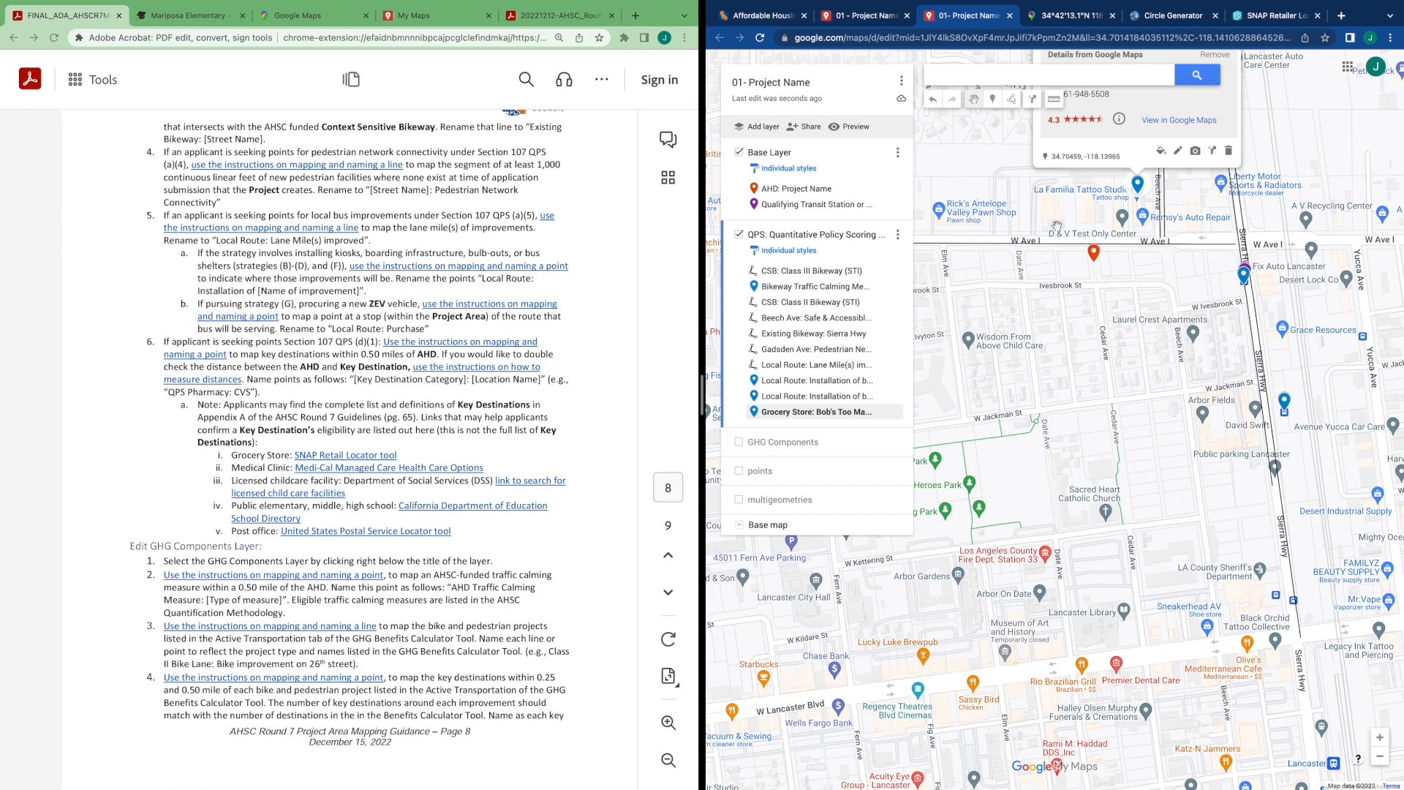
click(1054, 102)
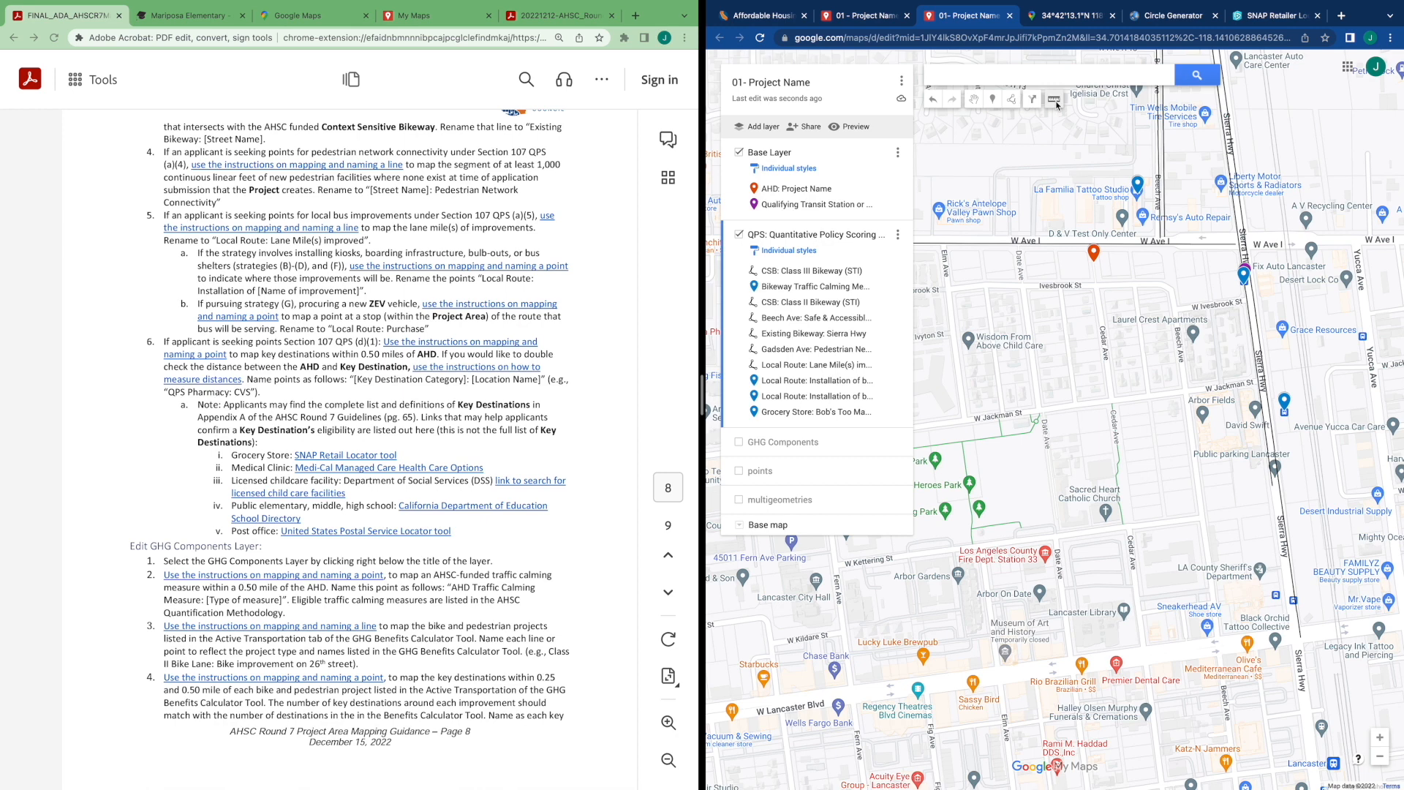
click(1094, 259)
click(975, 104)
Add Lancaster Library, near the AHD, to the map
drag(1100, 441, 1075, 331)
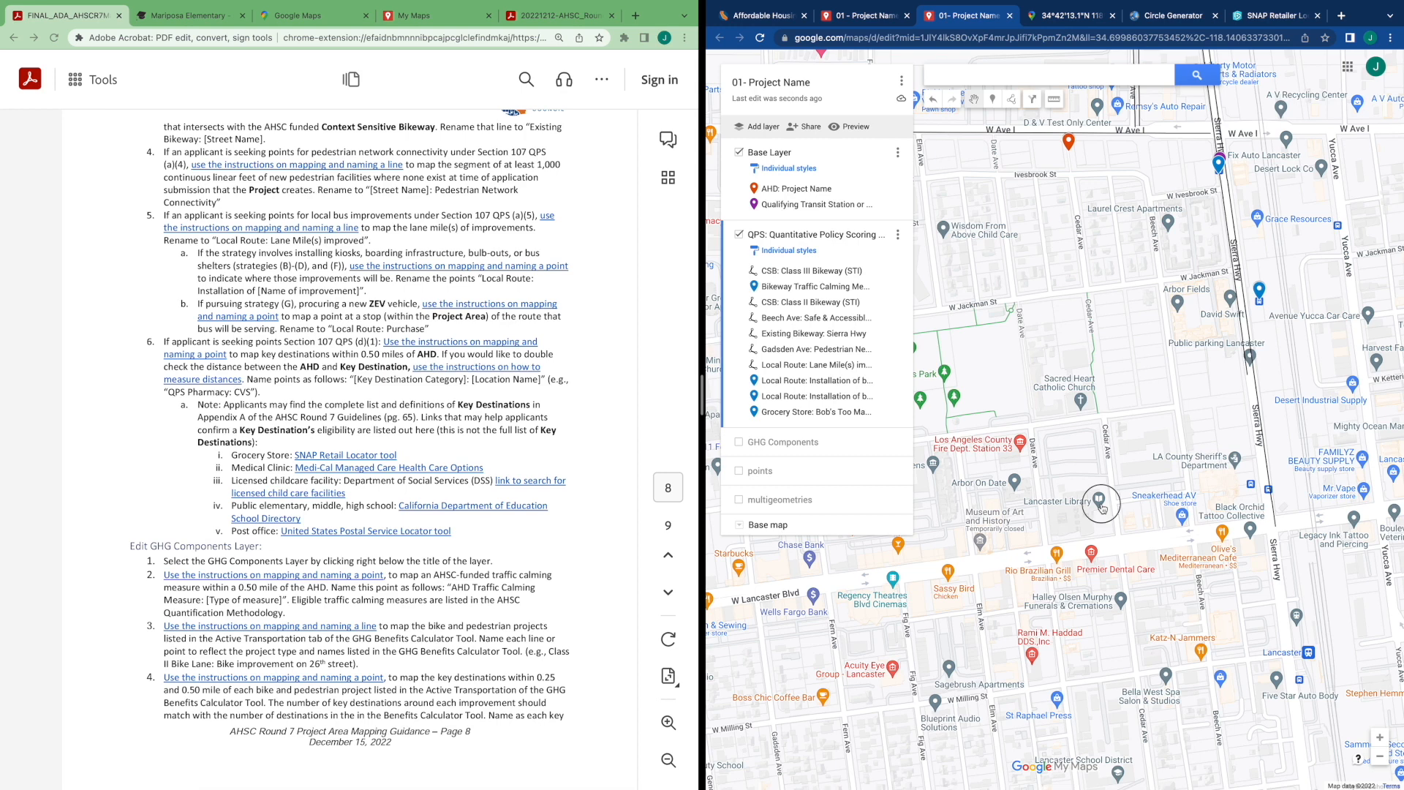
click(1101, 504)
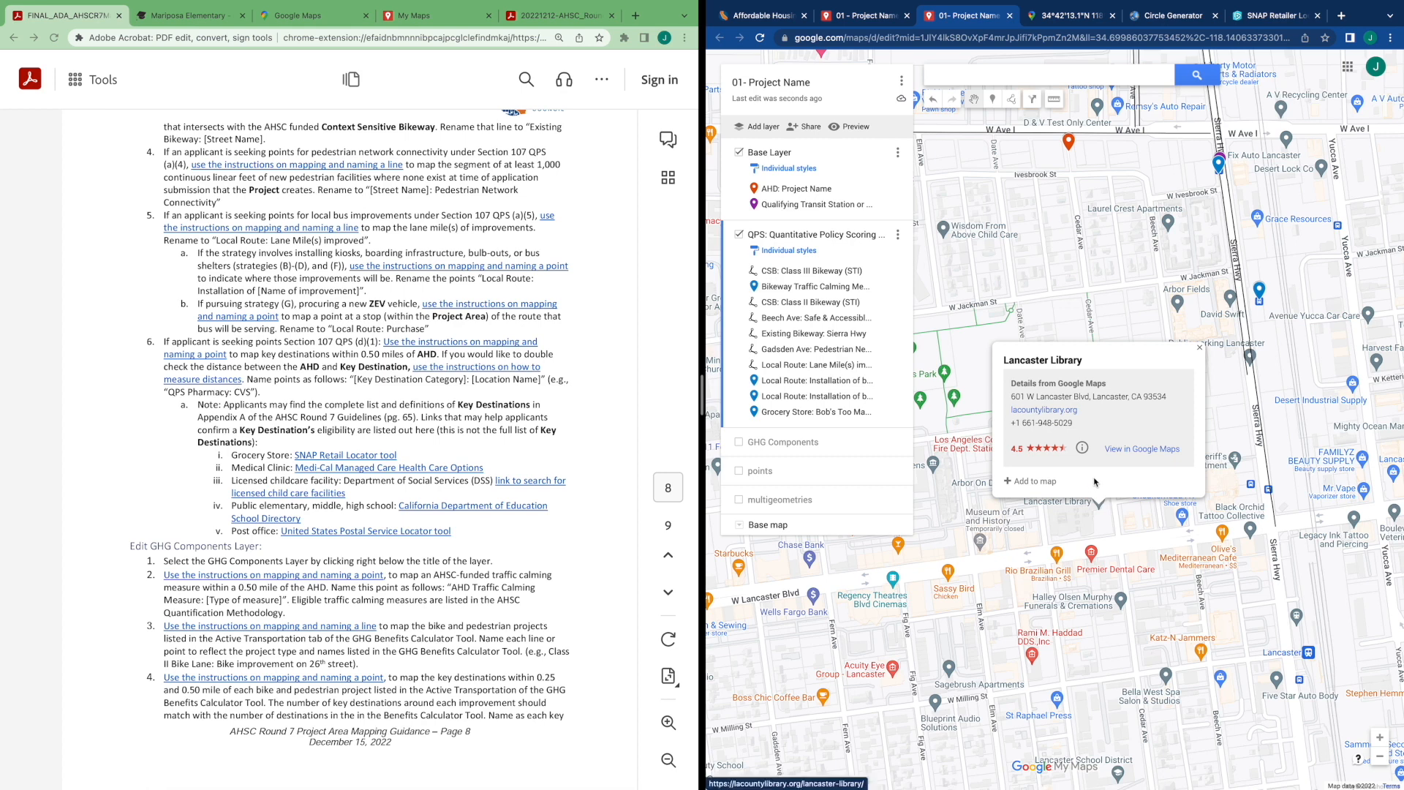
click(1018, 482)
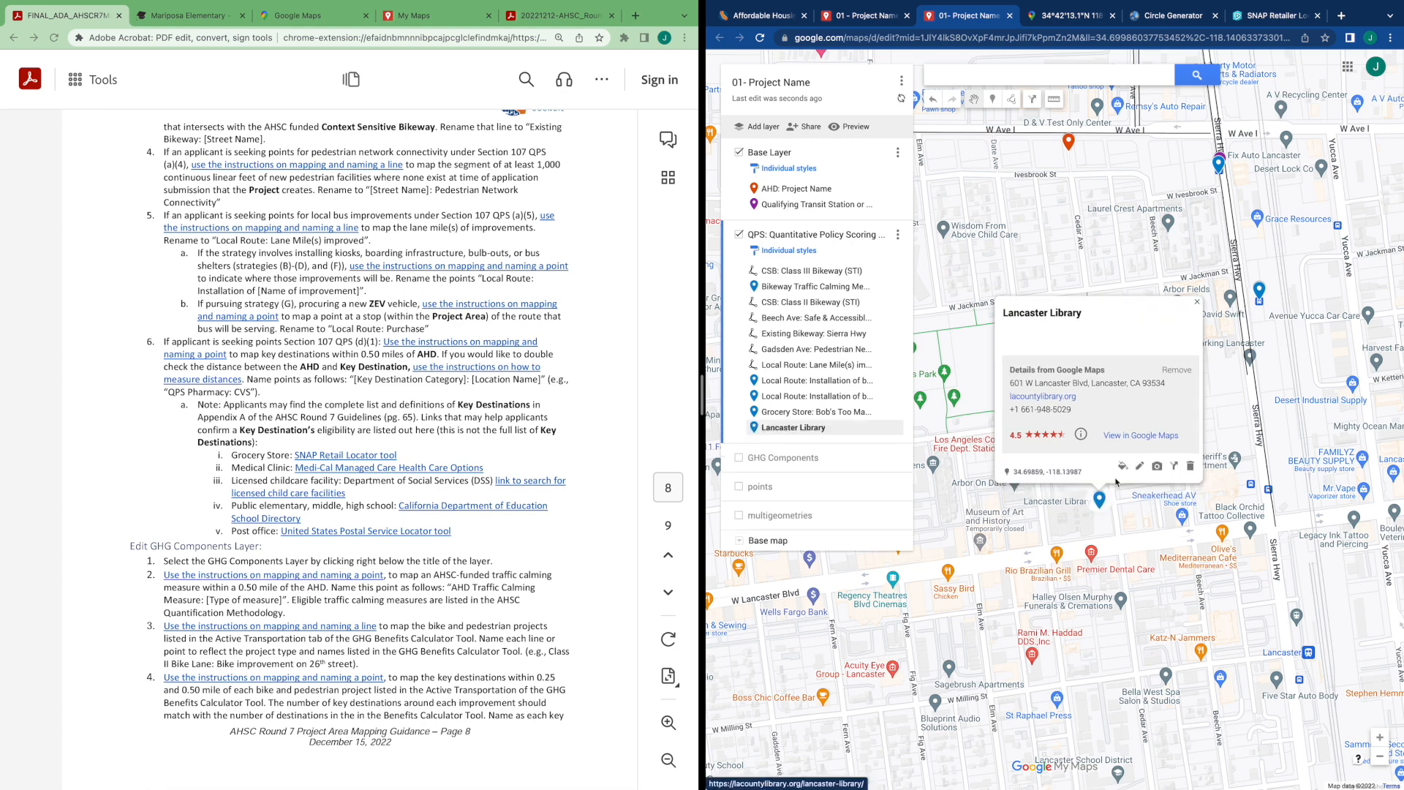
Rename the library point as "Public Library: Lancaster Library"
click(1140, 468)
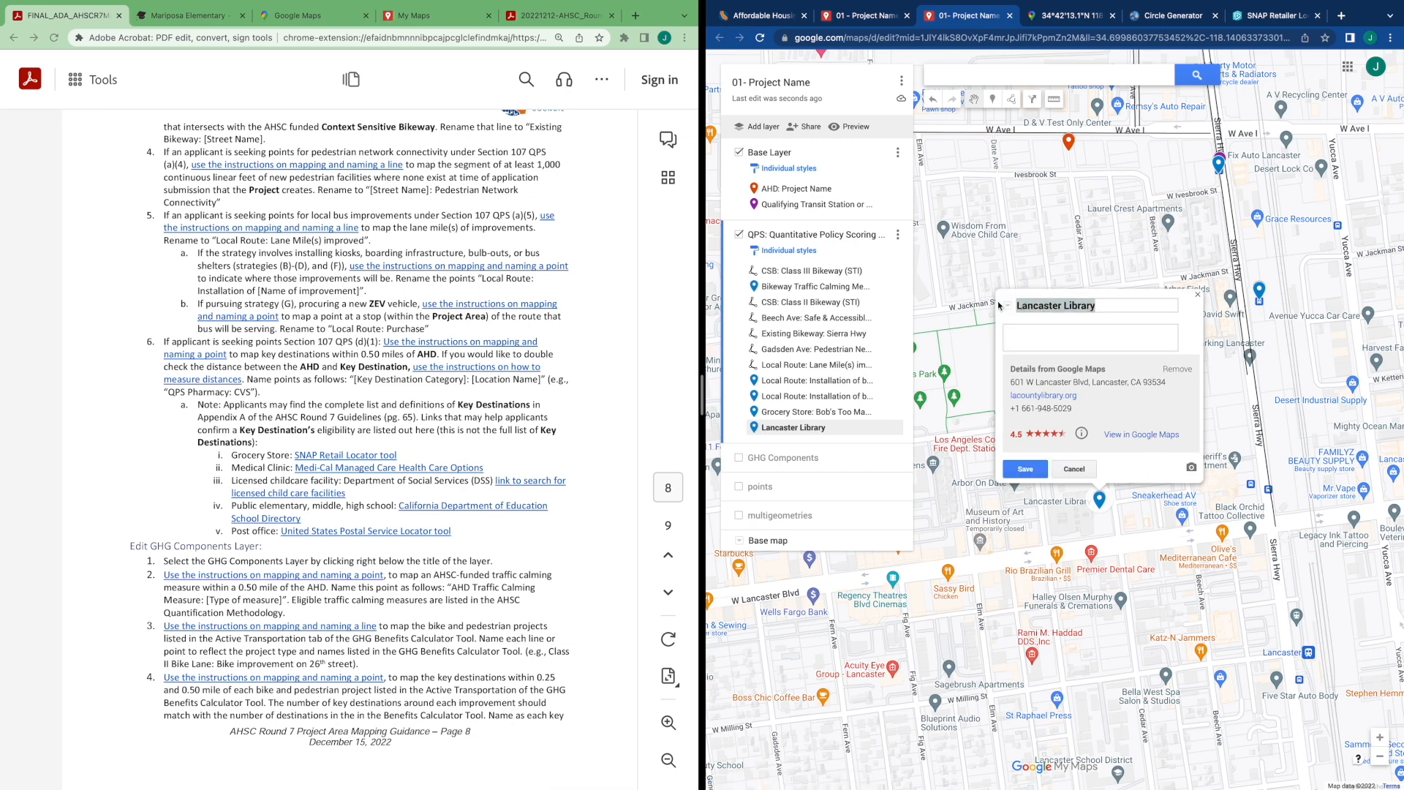
text(Public)
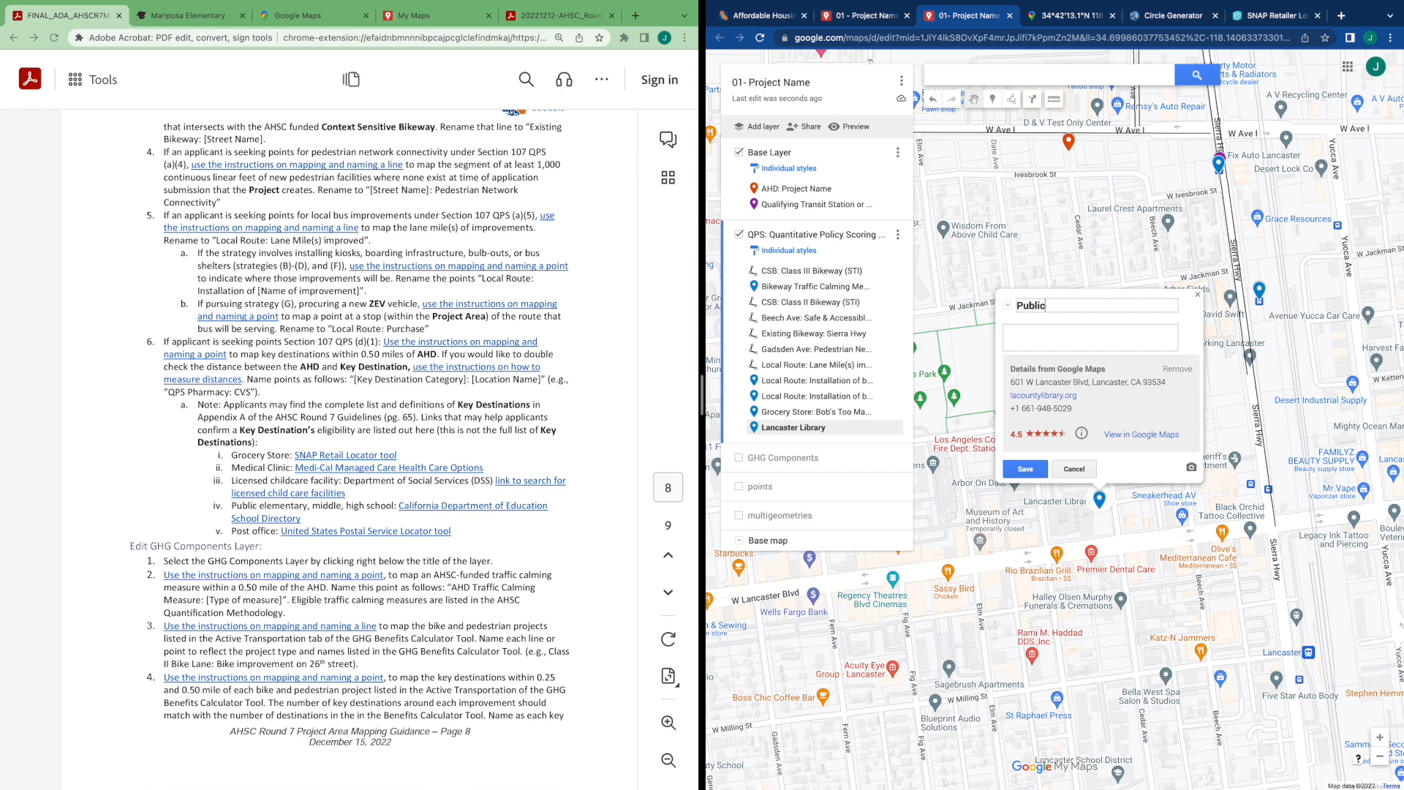
text( Library: Lancaster Libr)
click(1026, 470)
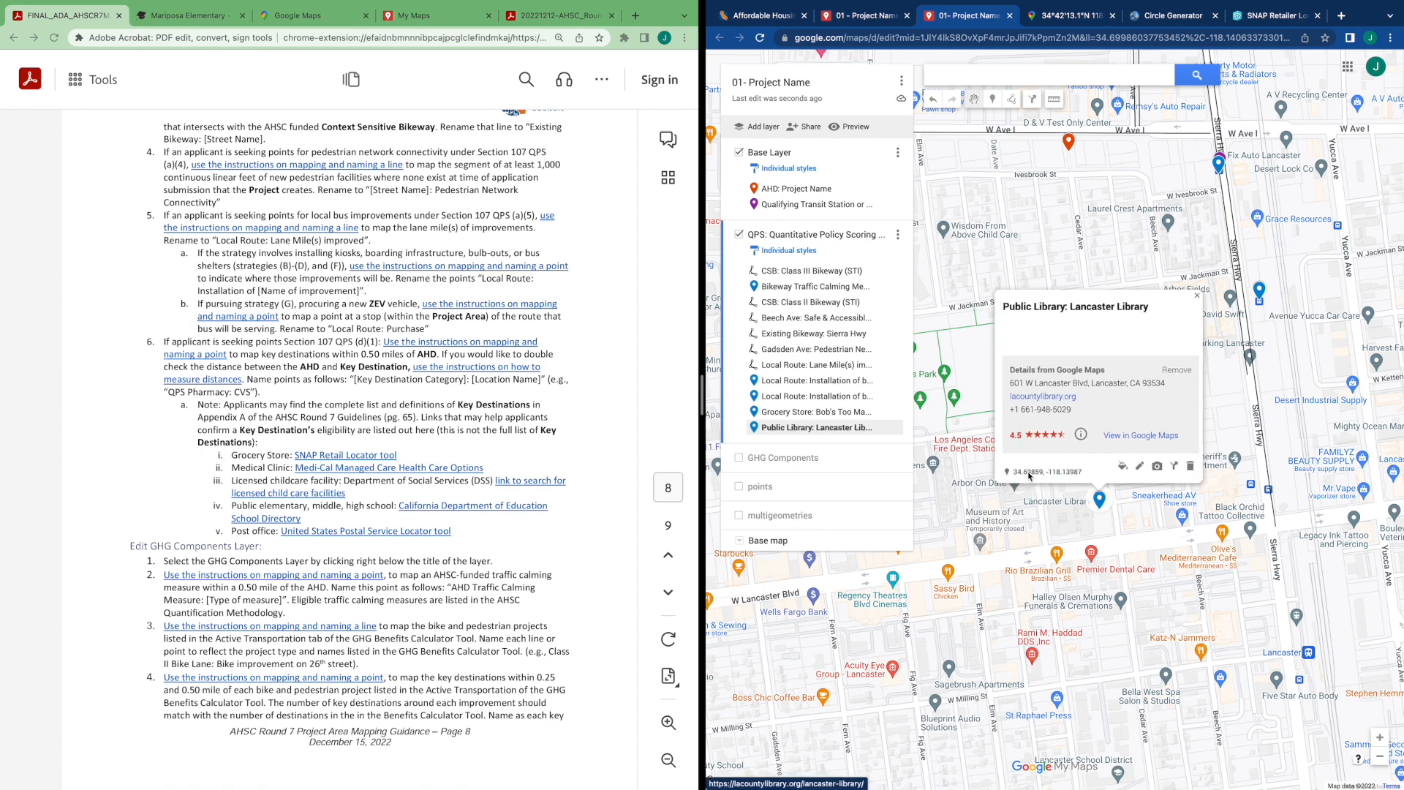
Review the Edit GHG Components Layer guidance and survey the mapped features around the AHD
click(953, 539)
scroll(451, 585, down, 1)
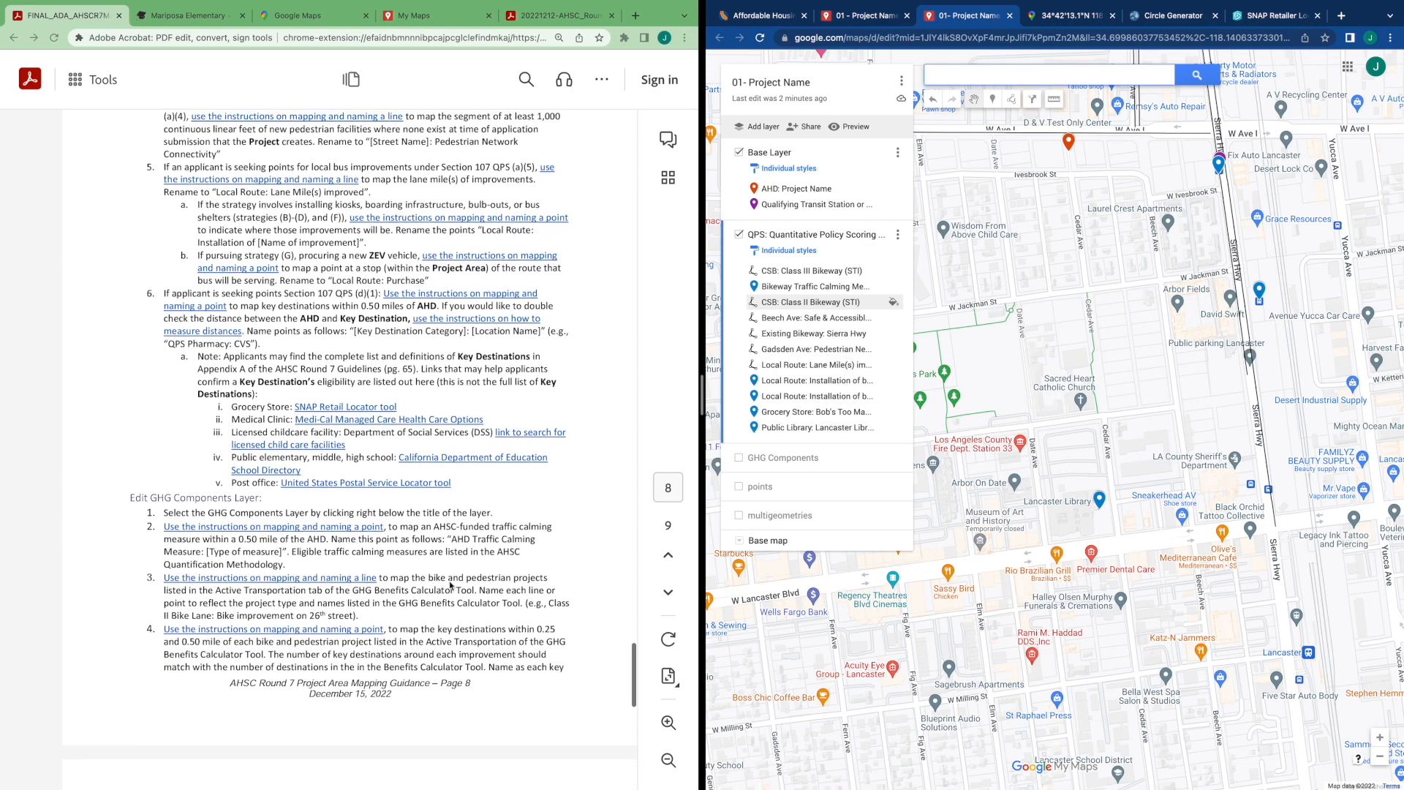
scroll(451, 586, down, 2)
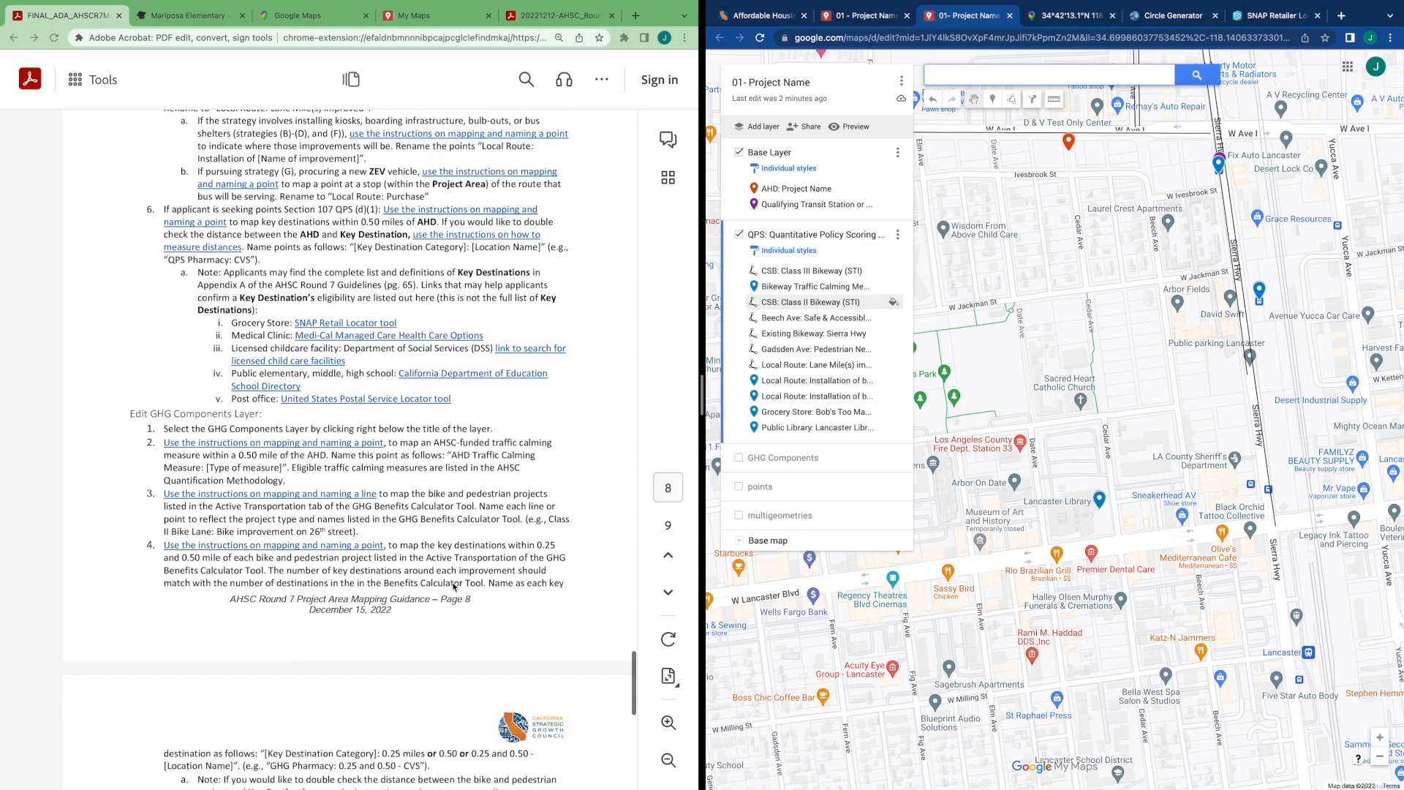
scroll(1070, 591, down, 1)
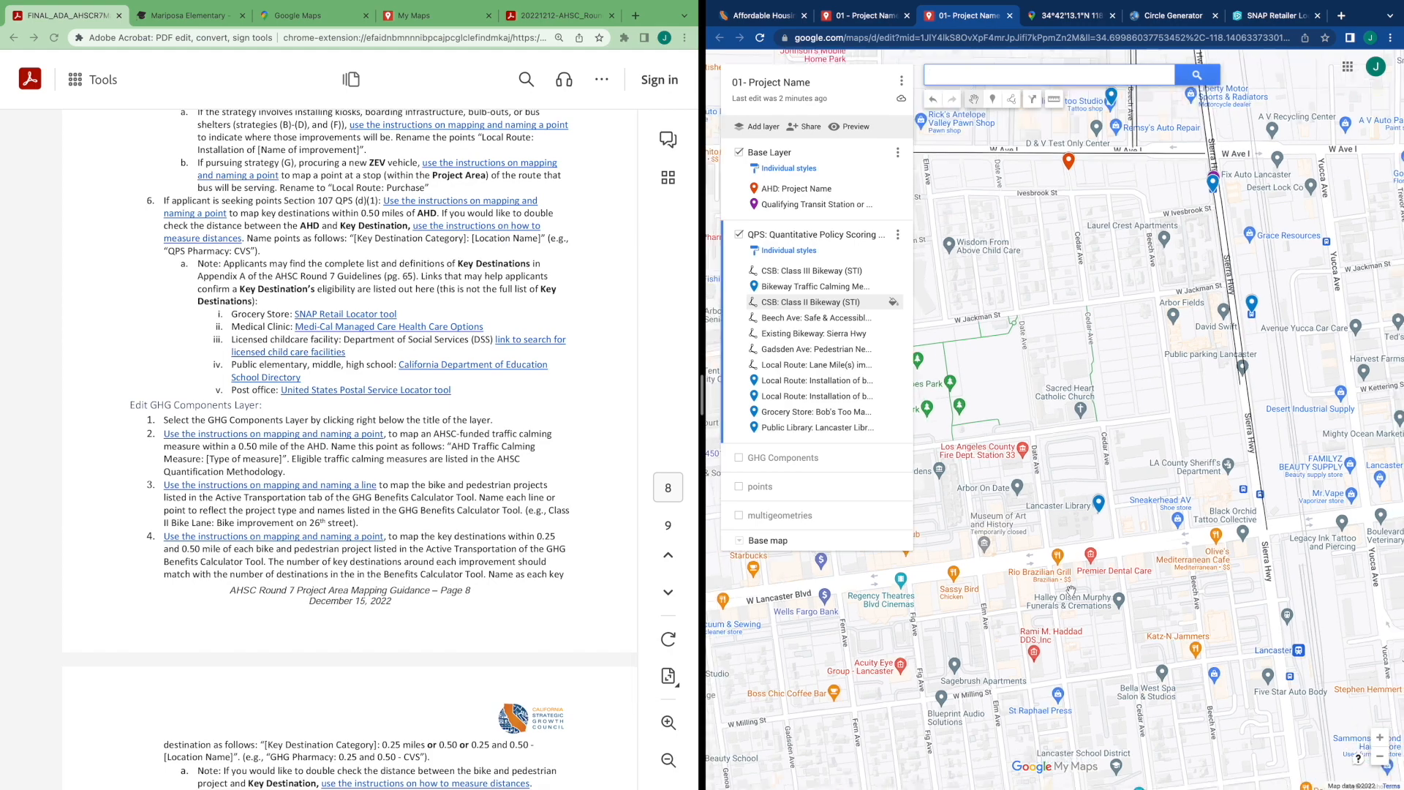
scroll(1071, 591, down, 3)
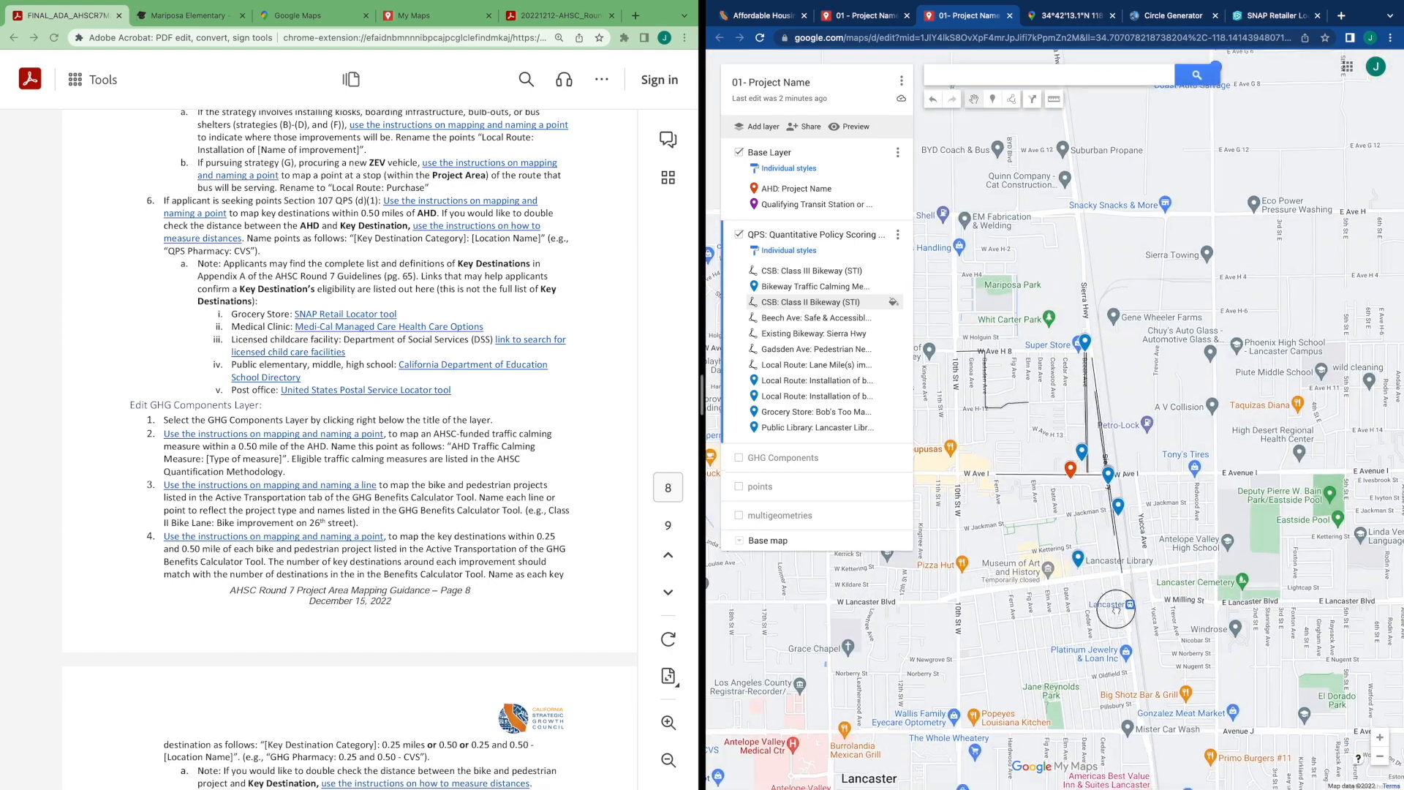
scroll(1115, 609, down, 2)
scroll(1083, 572, down, 2)
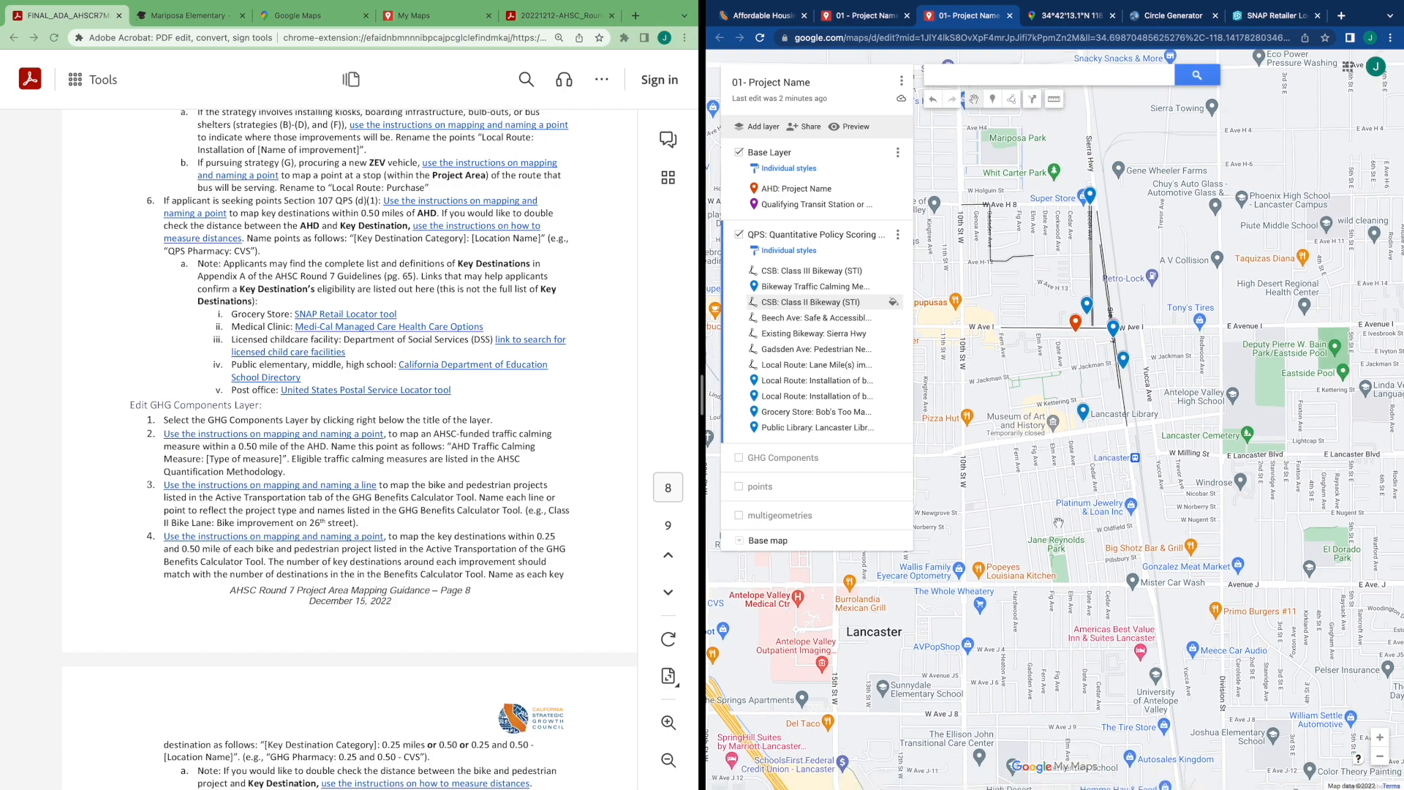
scroll(1058, 524, down, 2)
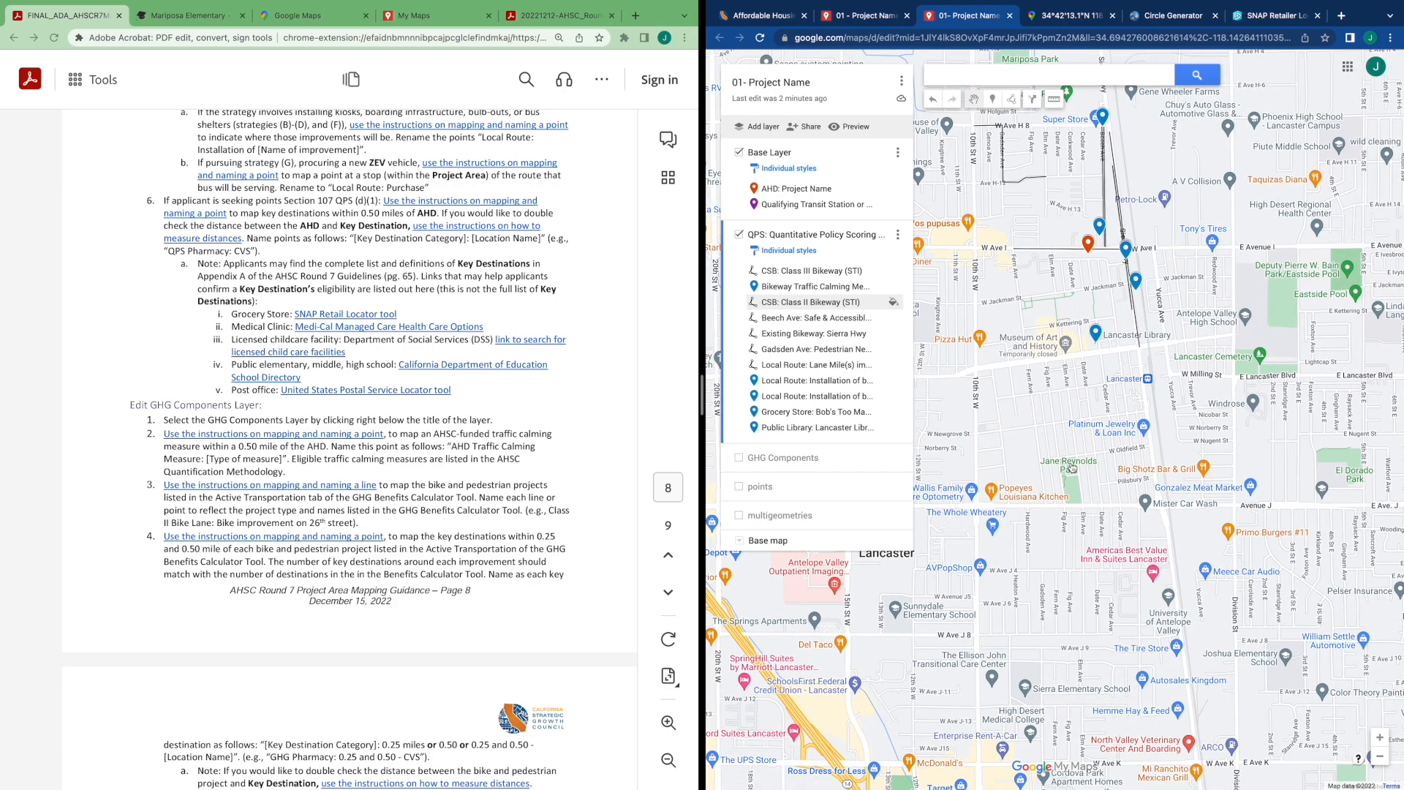
scroll(1071, 468, down, 1)
scroll(1071, 468, up, 1)
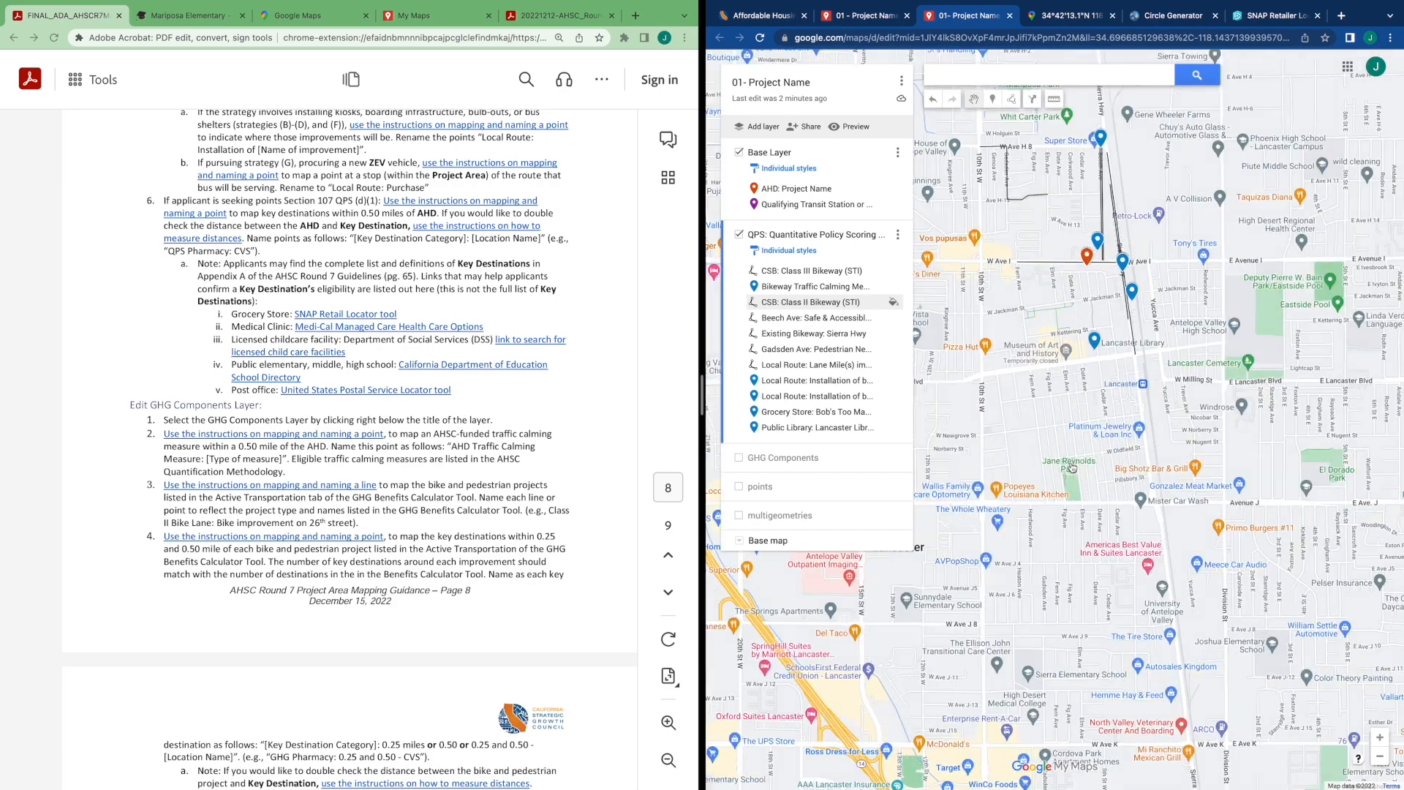
drag(1033, 429, 1026, 492)
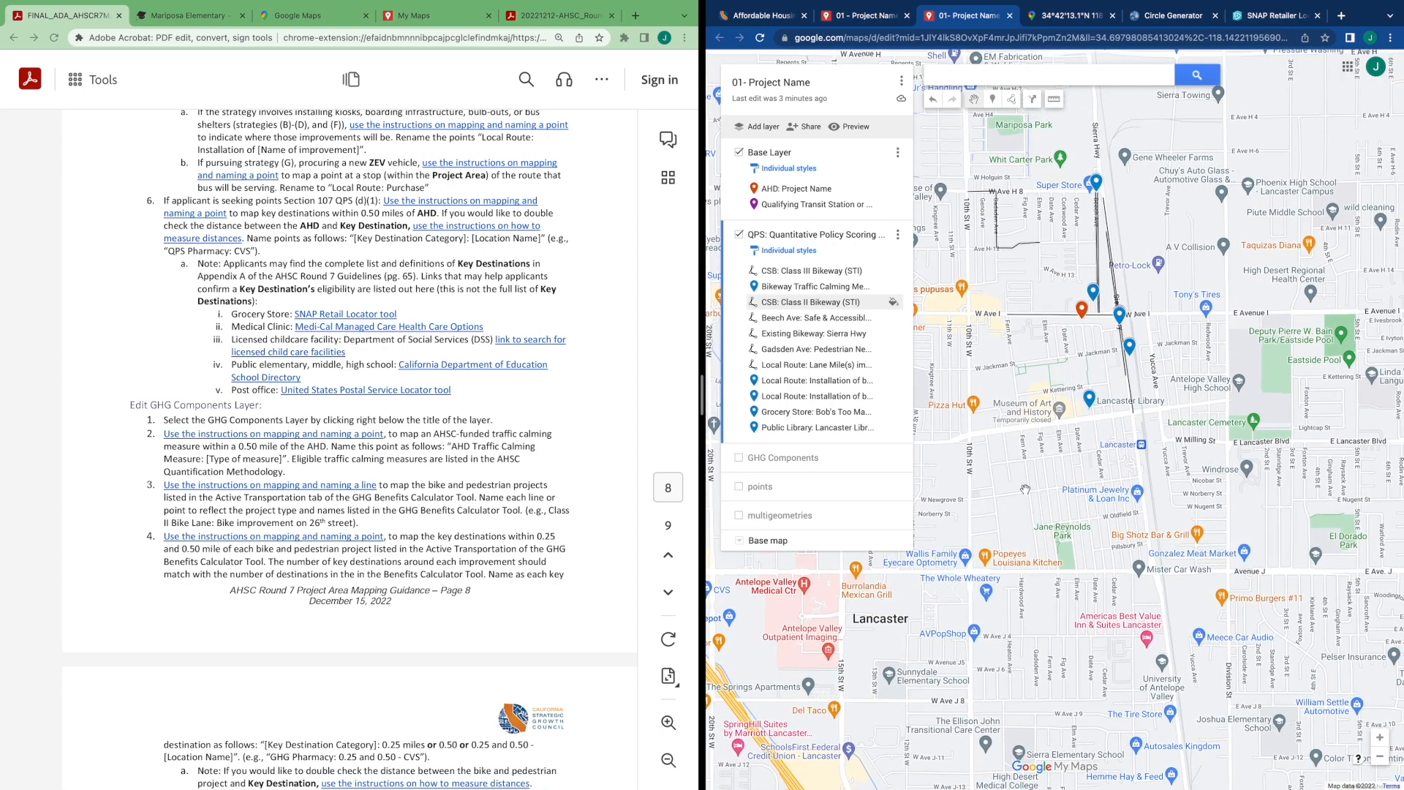
drag(1027, 488, 1027, 496)
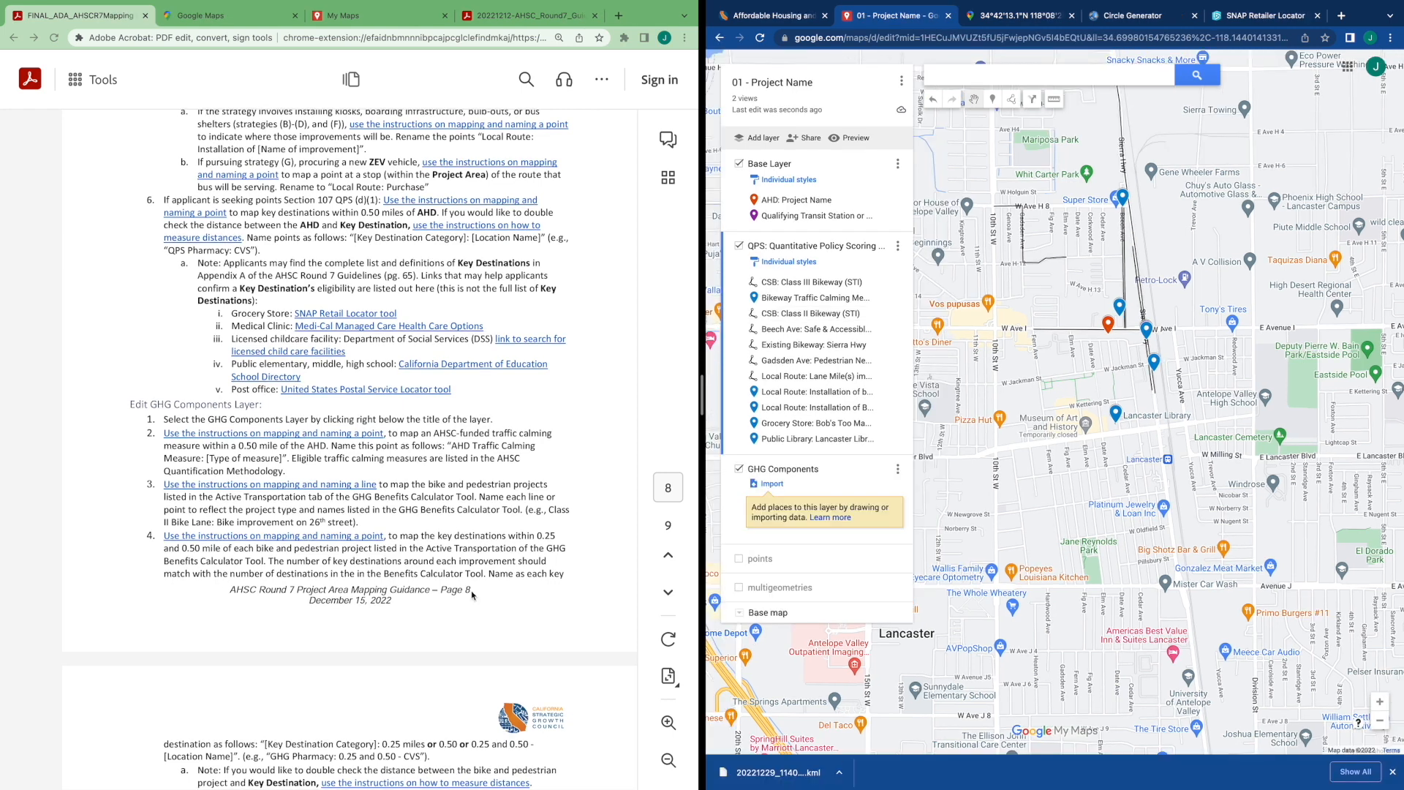
Measure the distance from the AHD westward along Avenue I with the GHG Components layer selected
scroll(598, 628, down, 4)
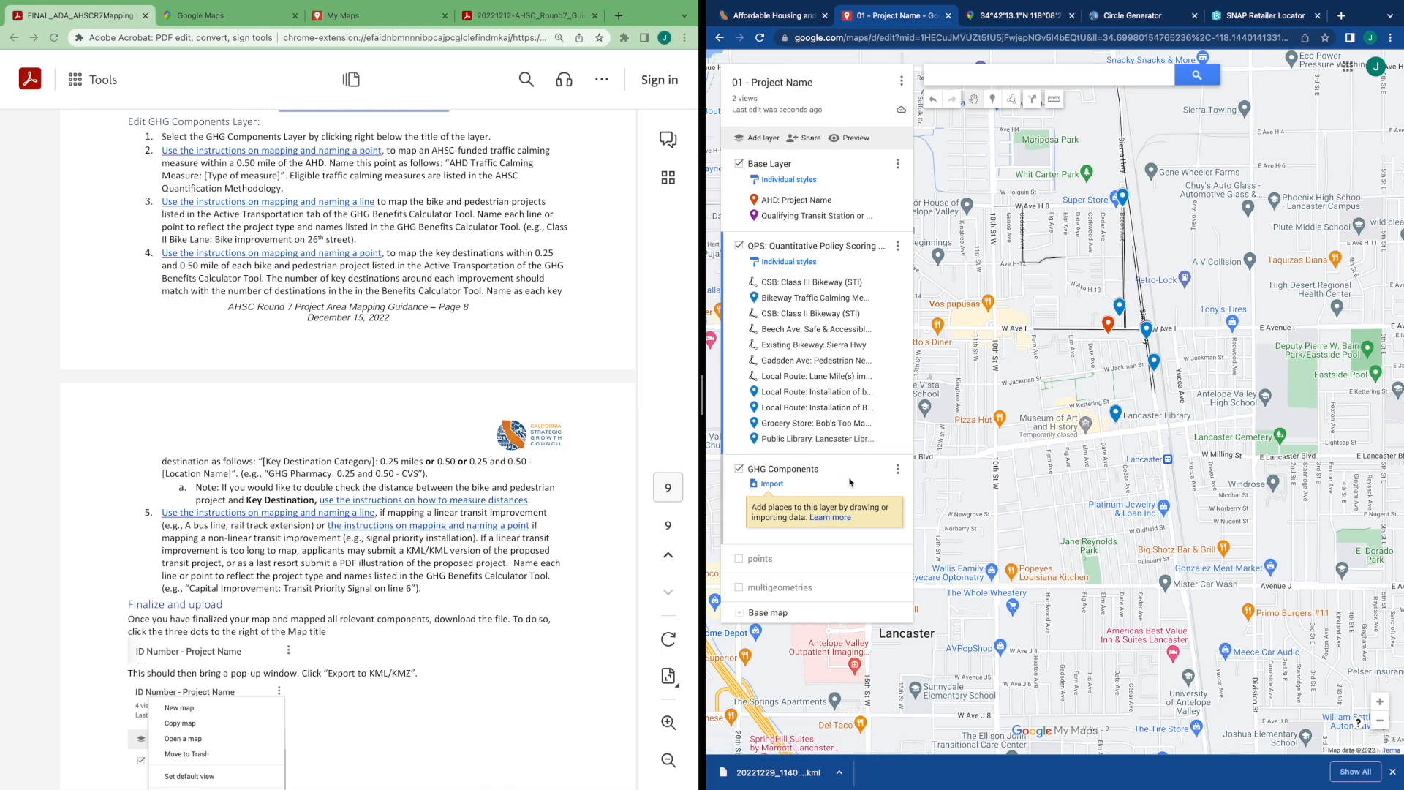
click(822, 479)
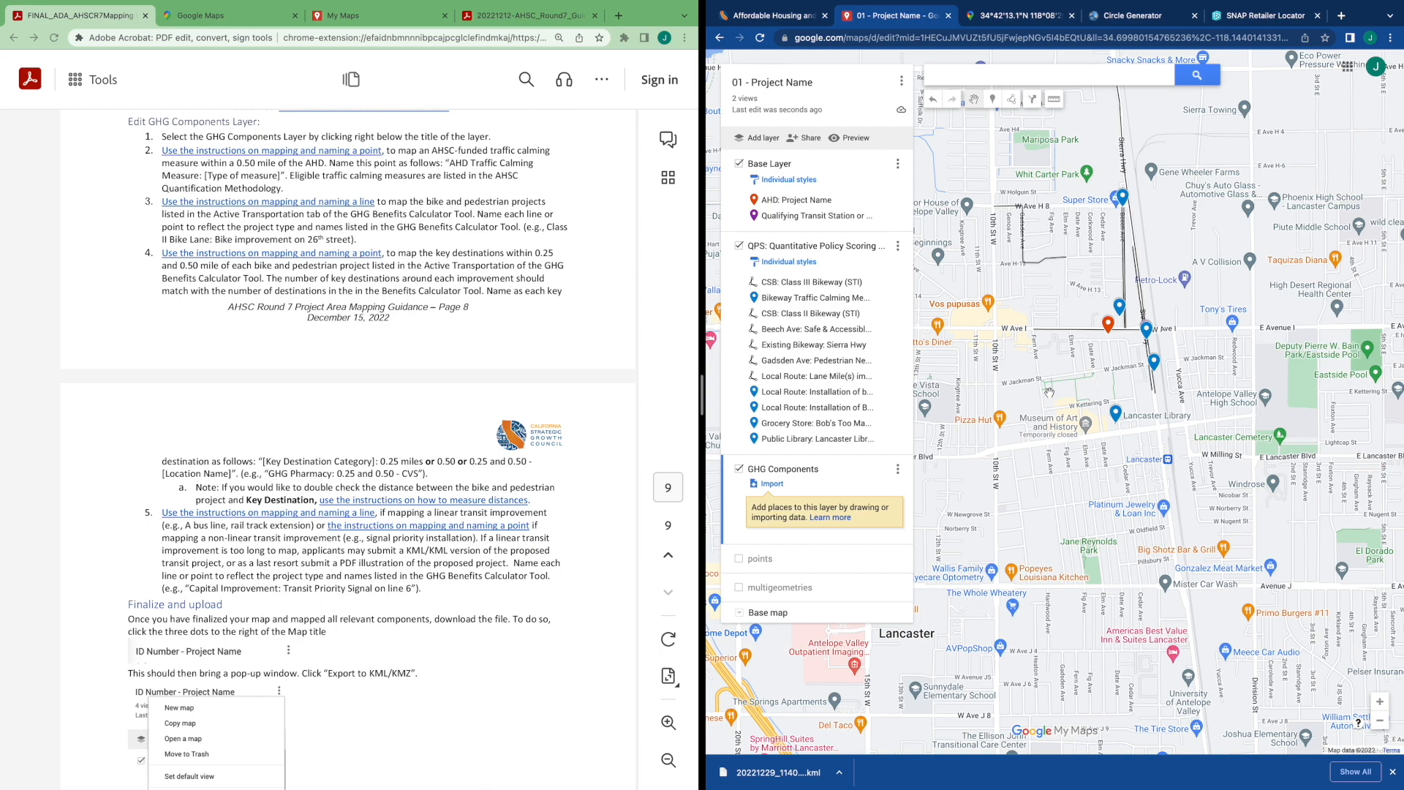
scroll(1049, 392, up, 2)
drag(1041, 330, 1010, 422)
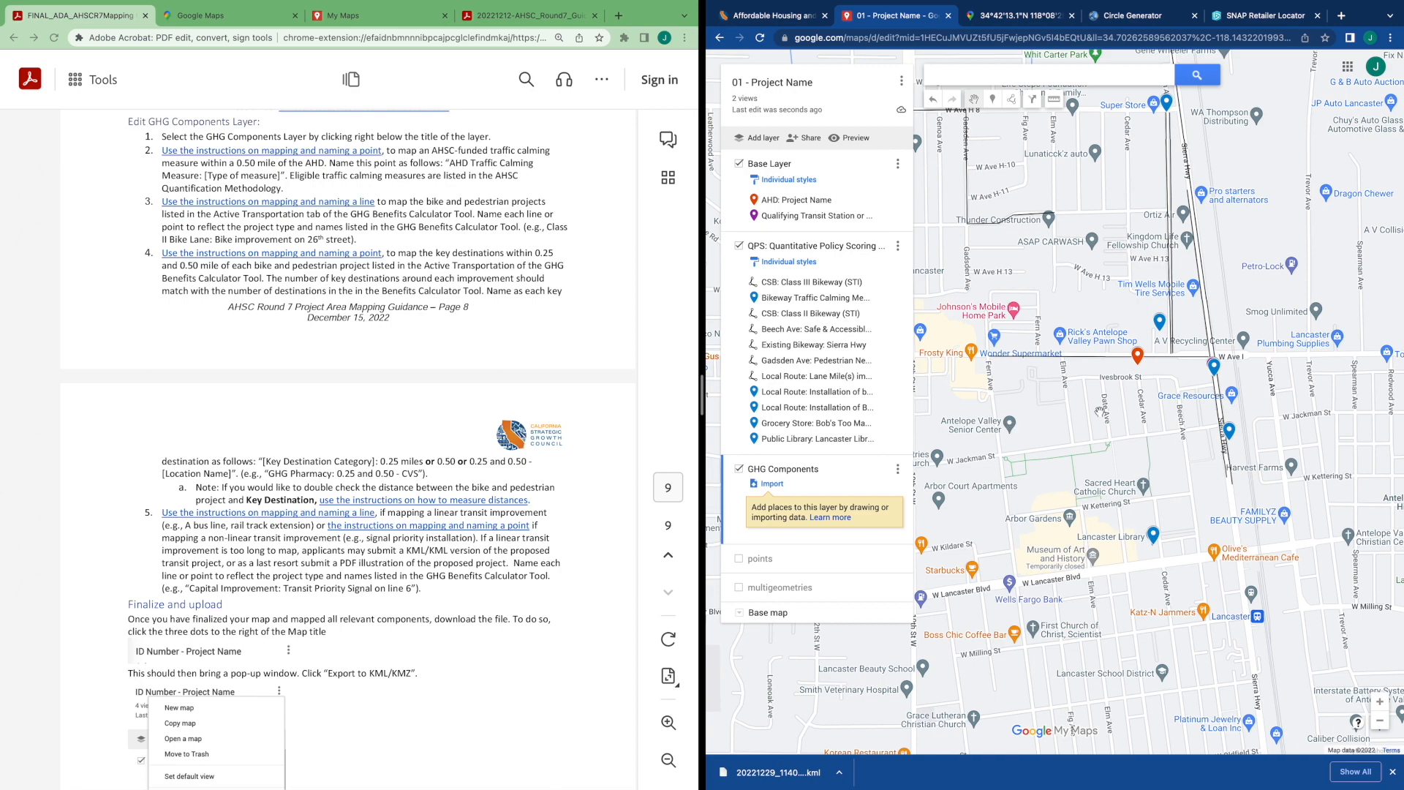
scroll(1075, 406, up, 2)
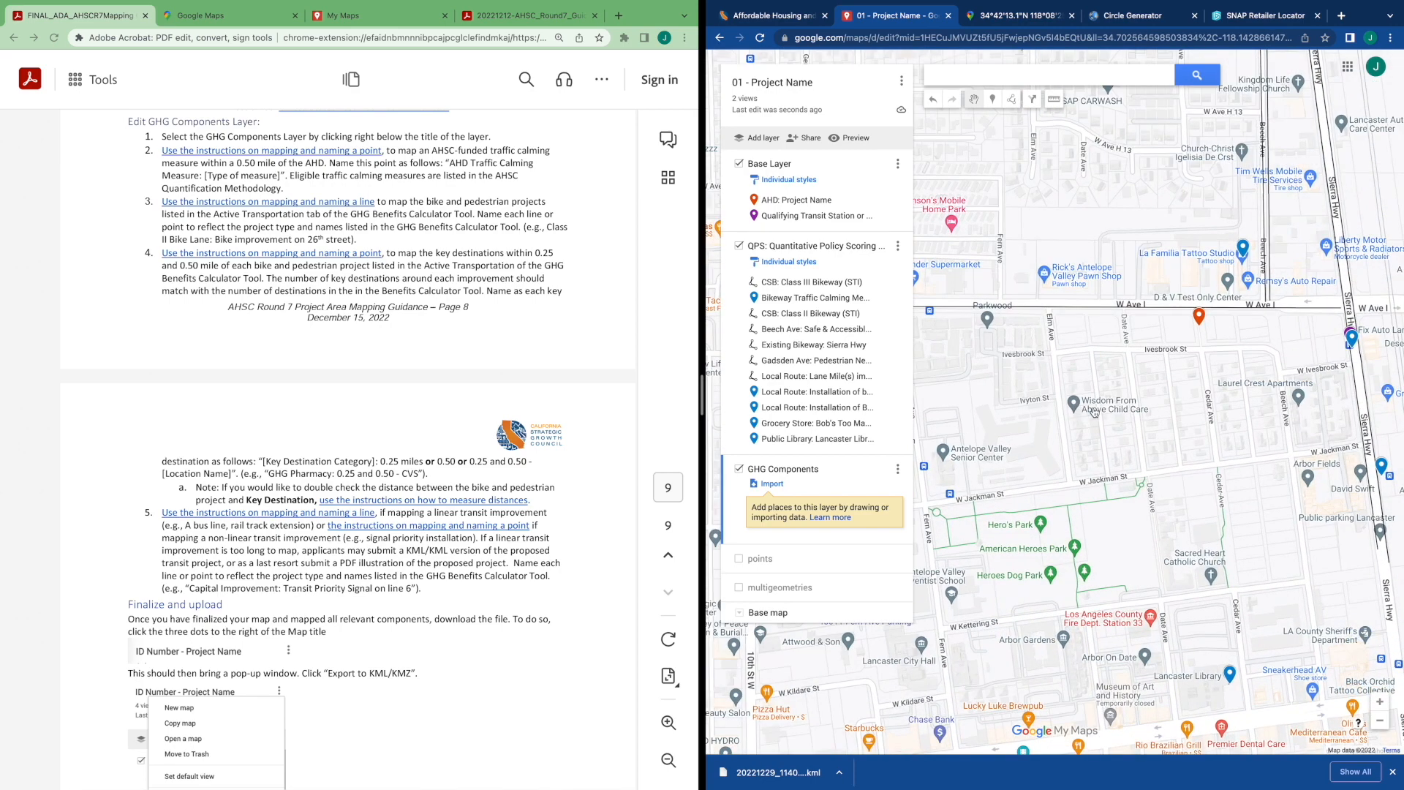
mouse_move(1093, 412)
mouse_down()
mouse_move(1051, 391)
mouse_move(1105, 387)
mouse_up()
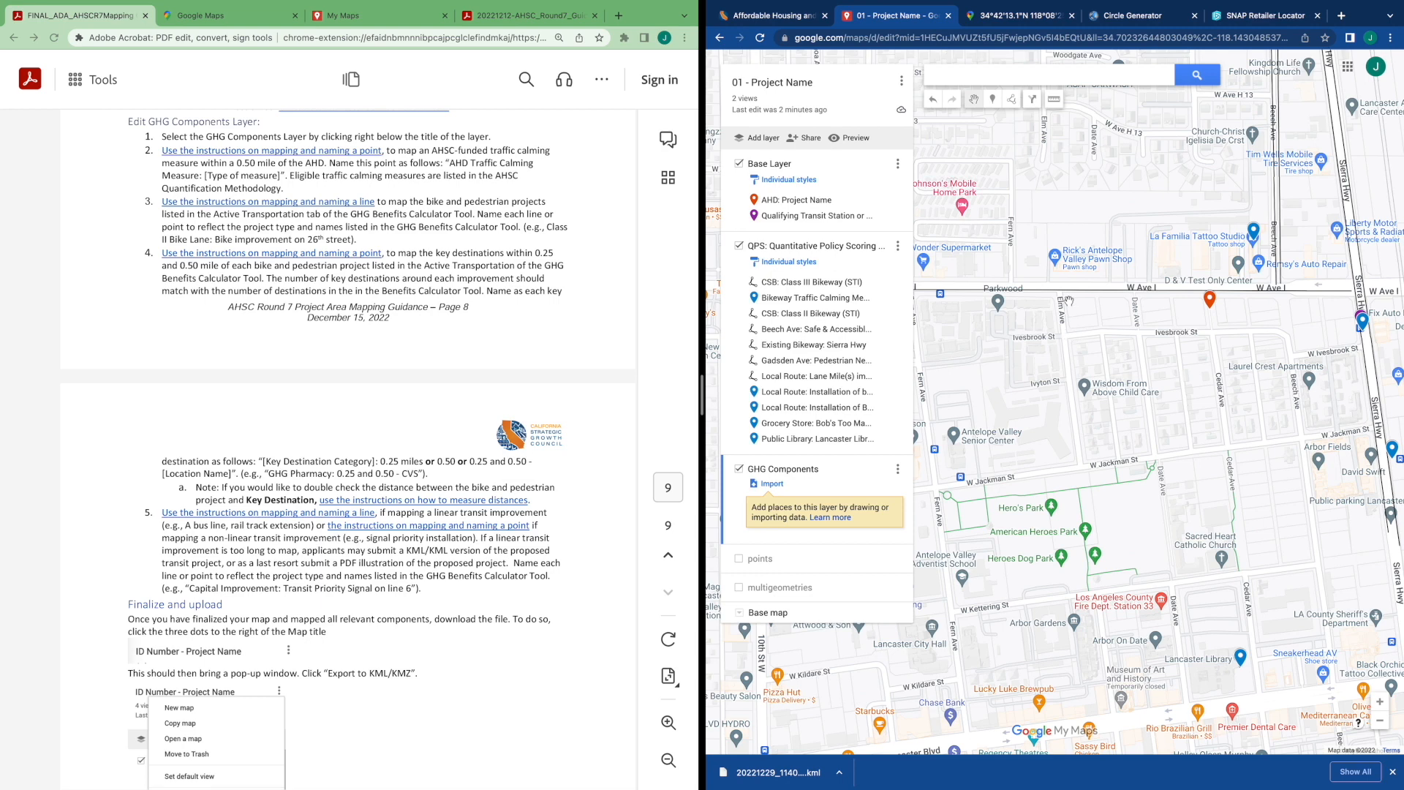
drag(1077, 347, 1166, 359)
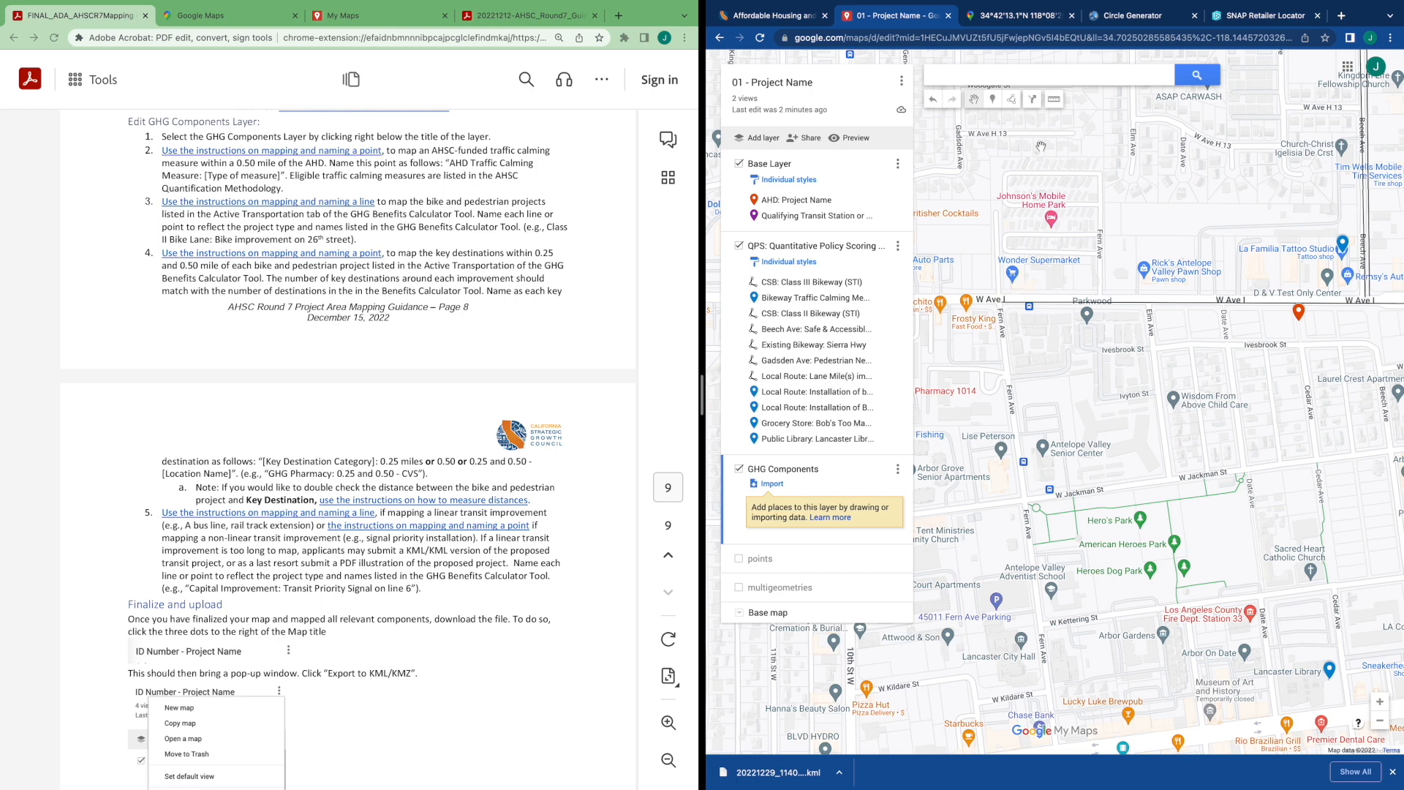
click(1053, 103)
click(1001, 301)
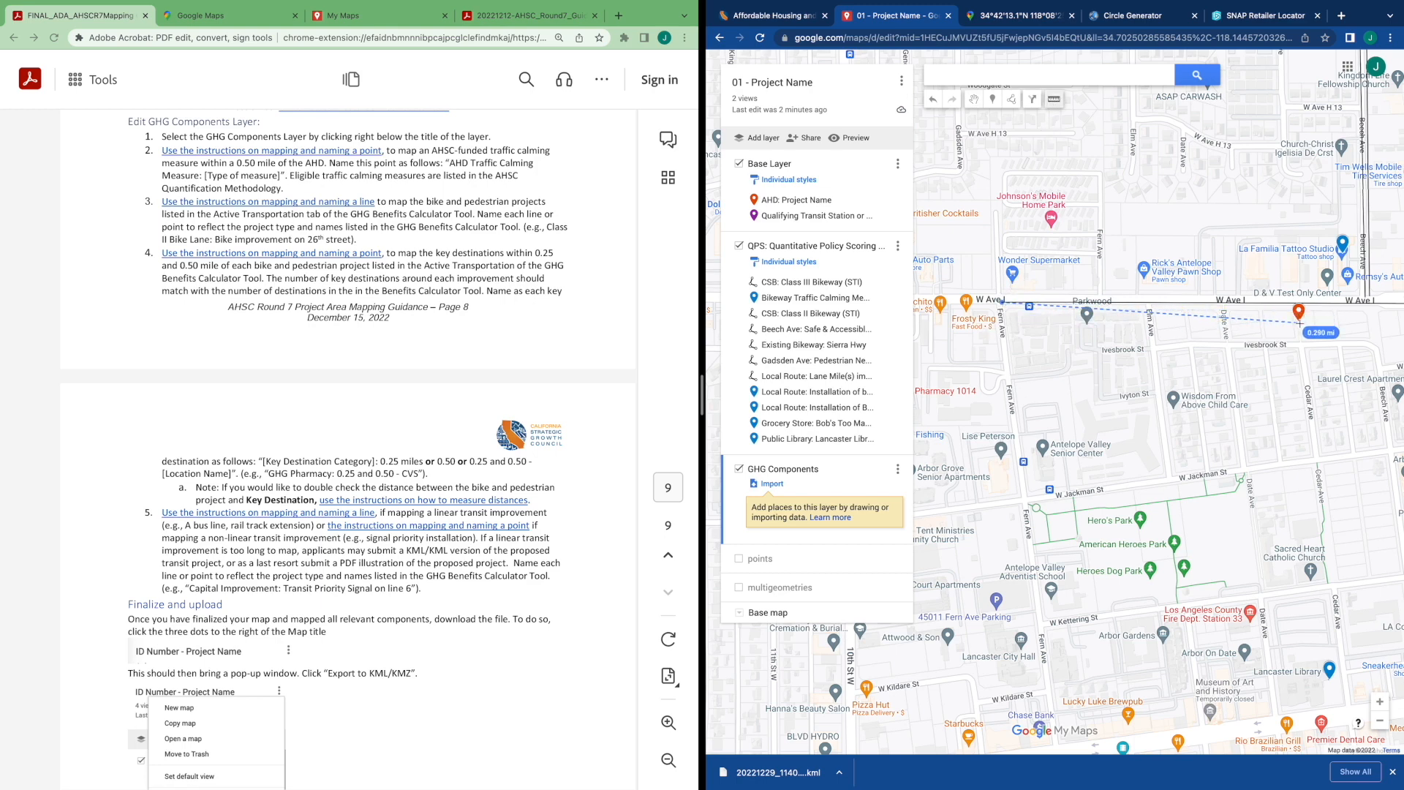
Add a point on Avenue I west of the AHD named "AHD Traffic Calming Measure: Curb Extension"
click(992, 98)
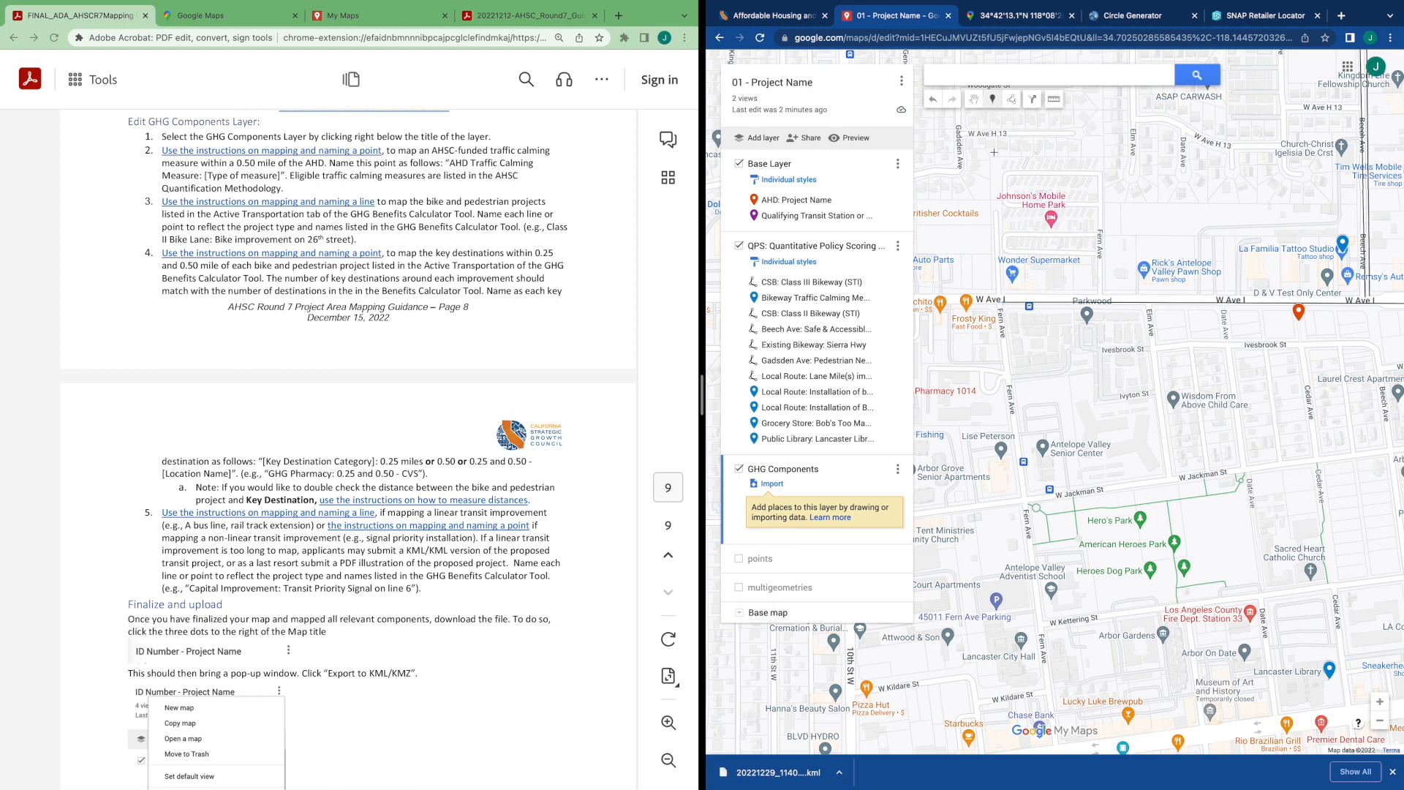
click(1003, 304)
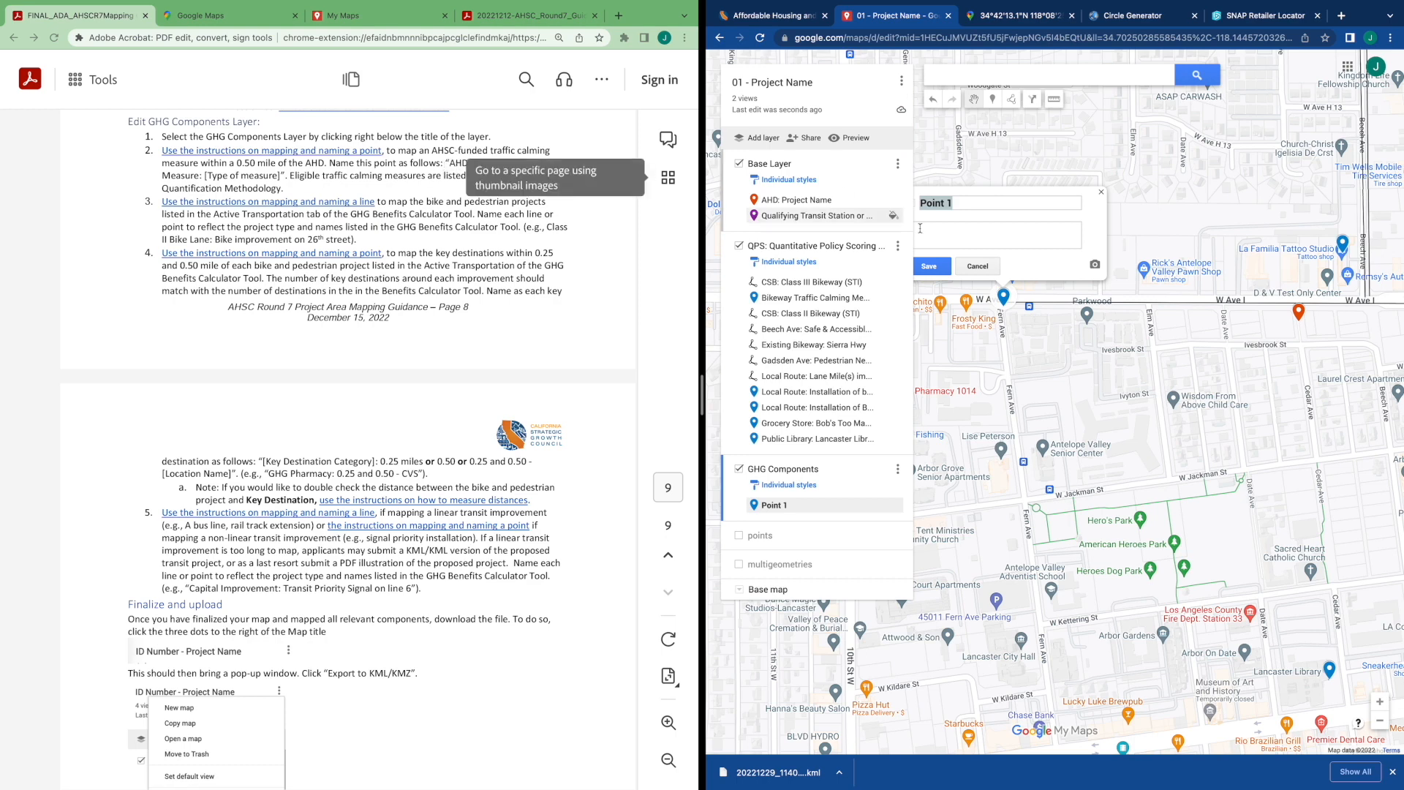
text(AHD Traff)
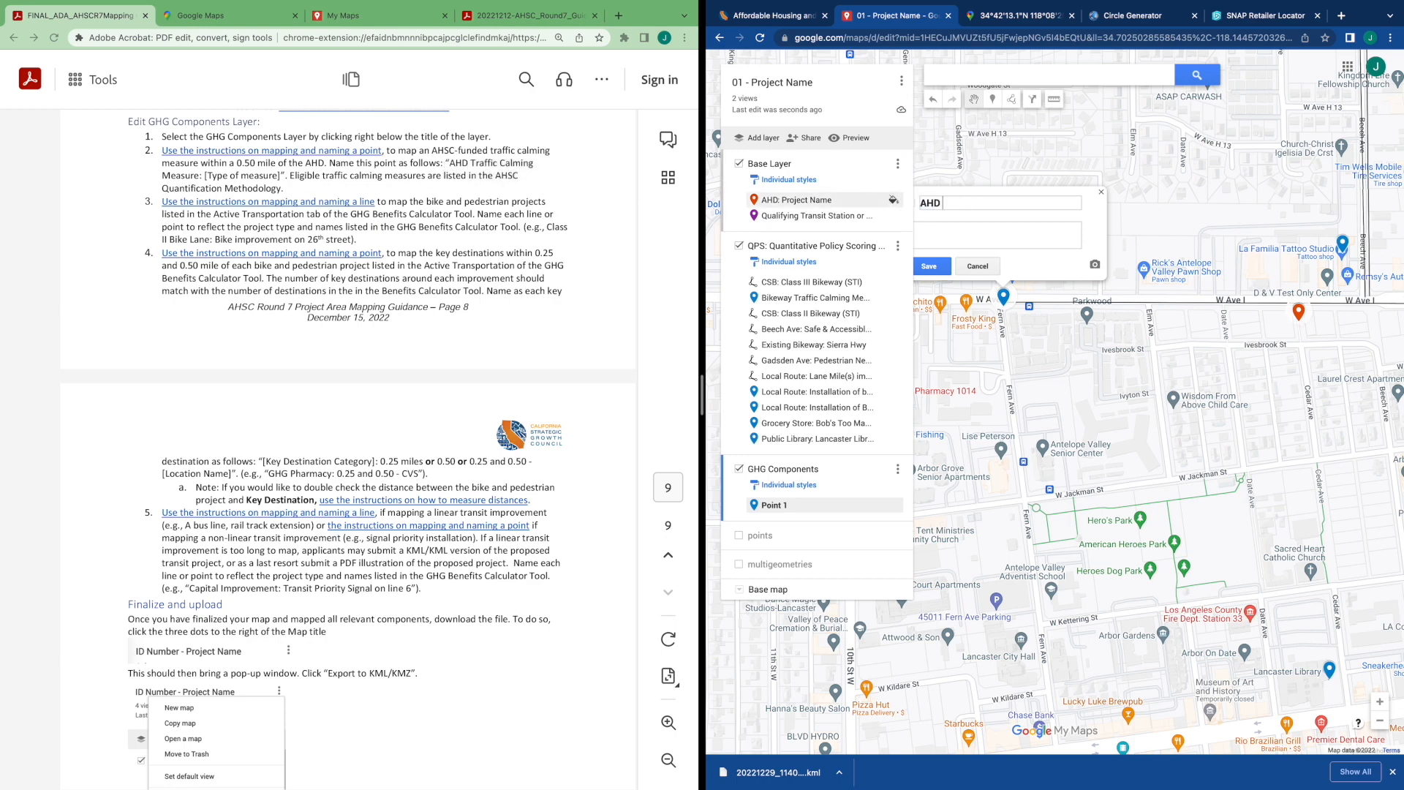
text(Calming Measure: Curb Extension)
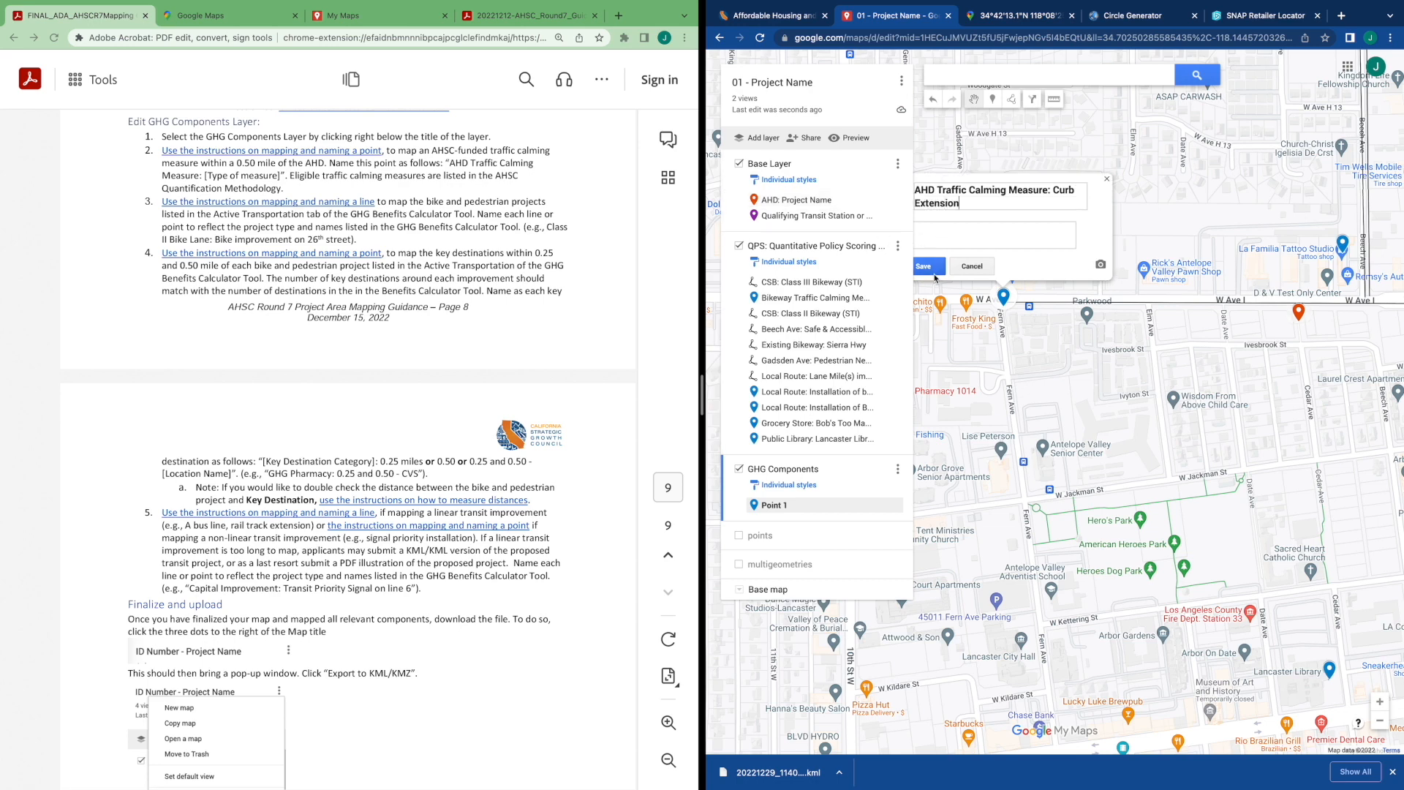
click(933, 272)
click(987, 333)
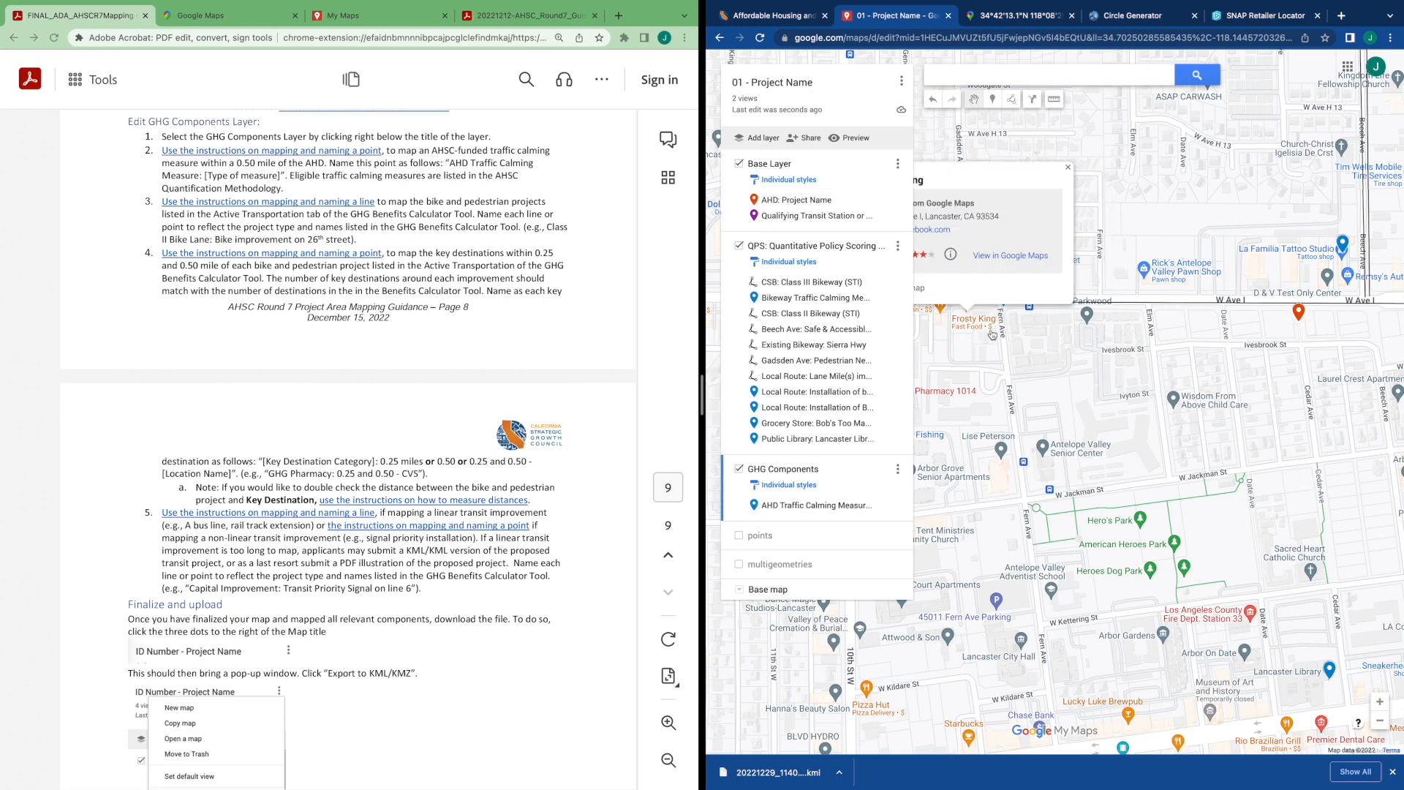
click(1046, 355)
scroll(1046, 358, down, 3)
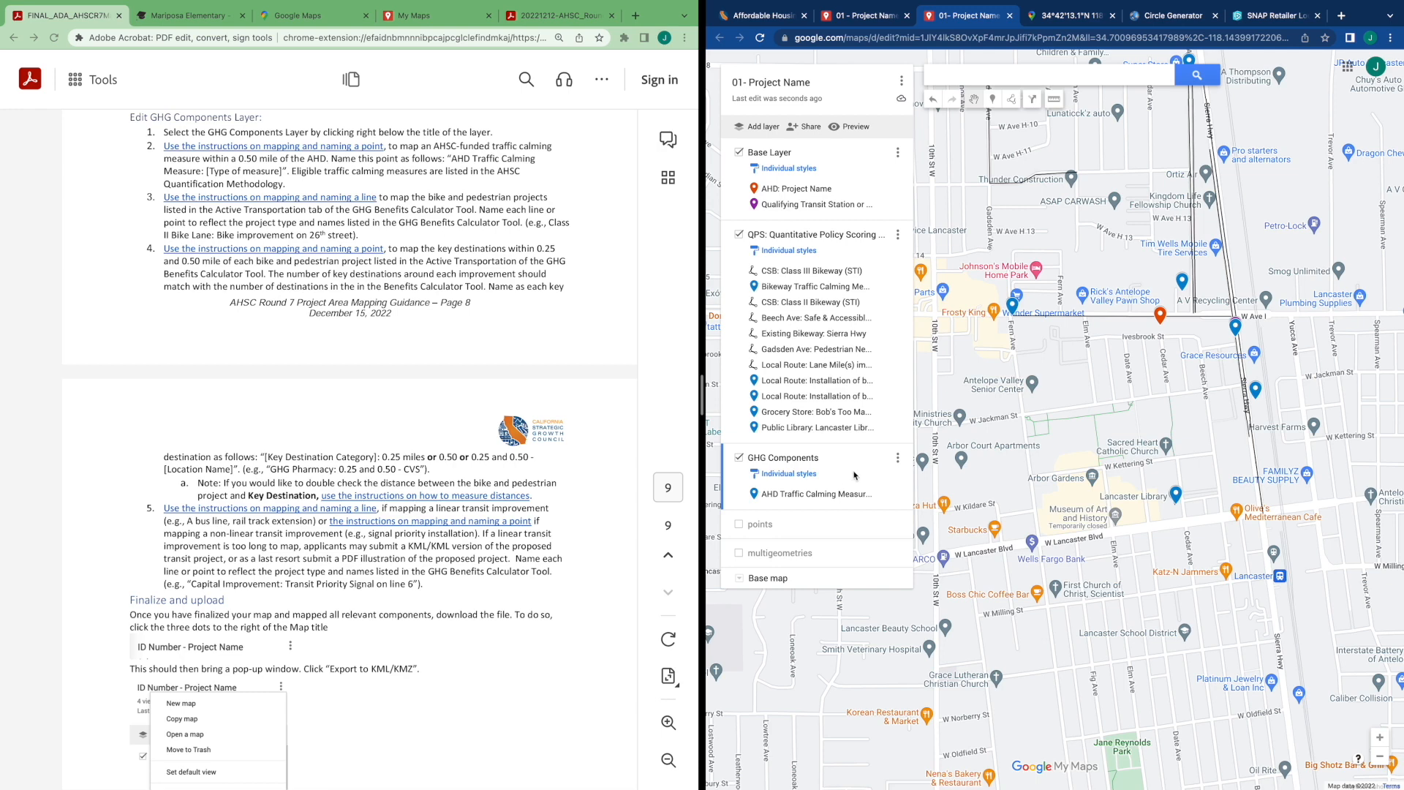
In the second project map, add a point at 10th St W and Avenue I named "AHD Traffic Calming Measure: Curb extension"
mouse_move(963, 357)
mouse_down()
mouse_move(1019, 369)
mouse_move(1014, 327)
mouse_up()
click(991, 102)
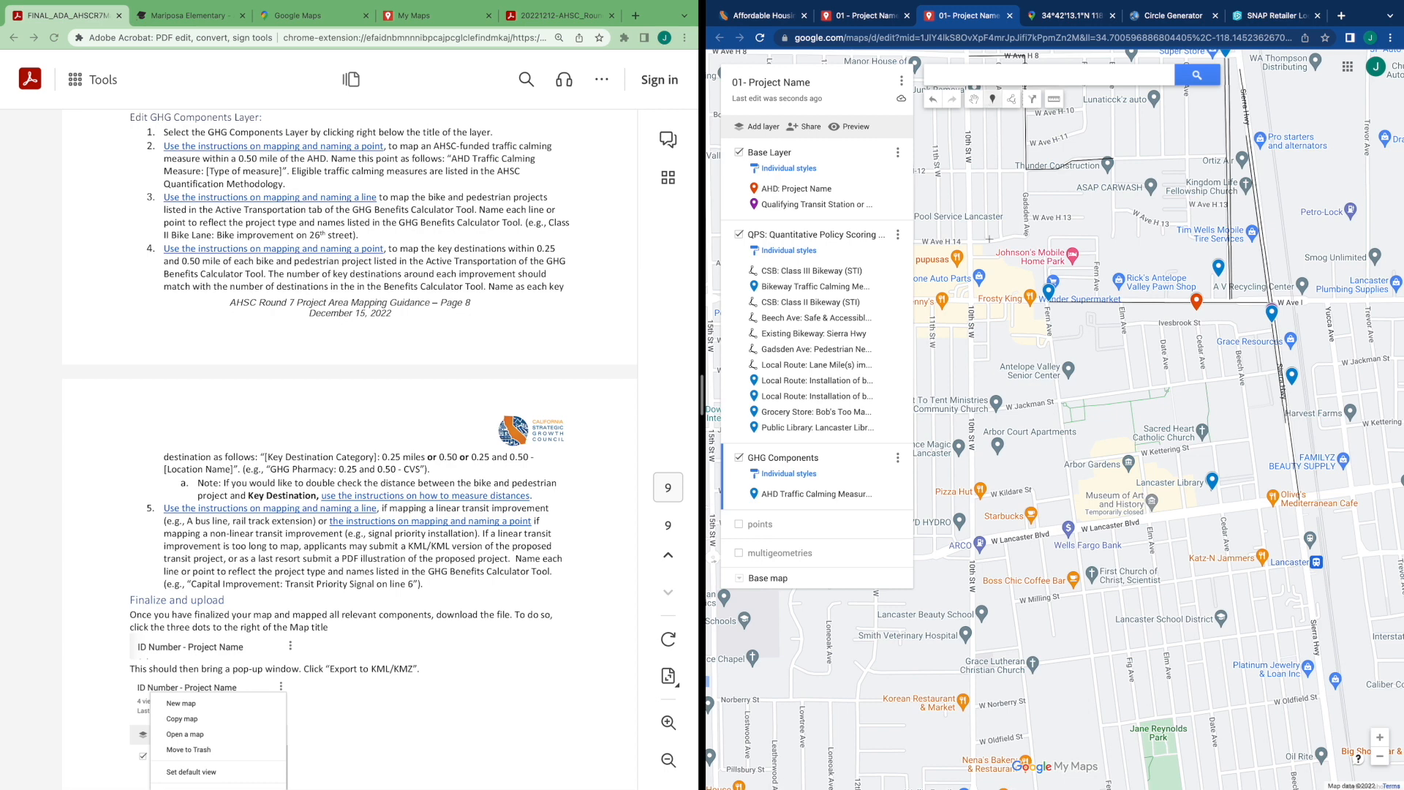
click(977, 293)
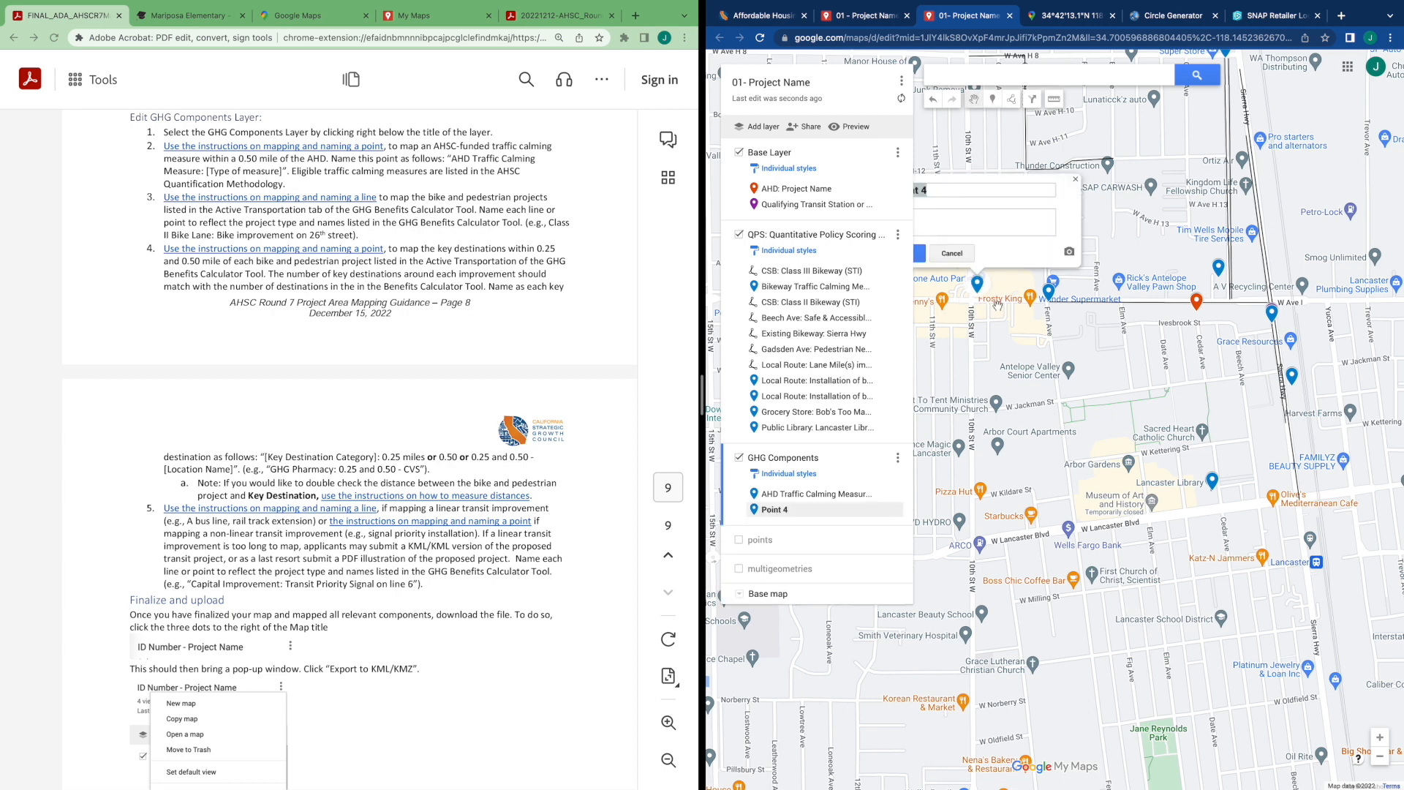
text(AH)
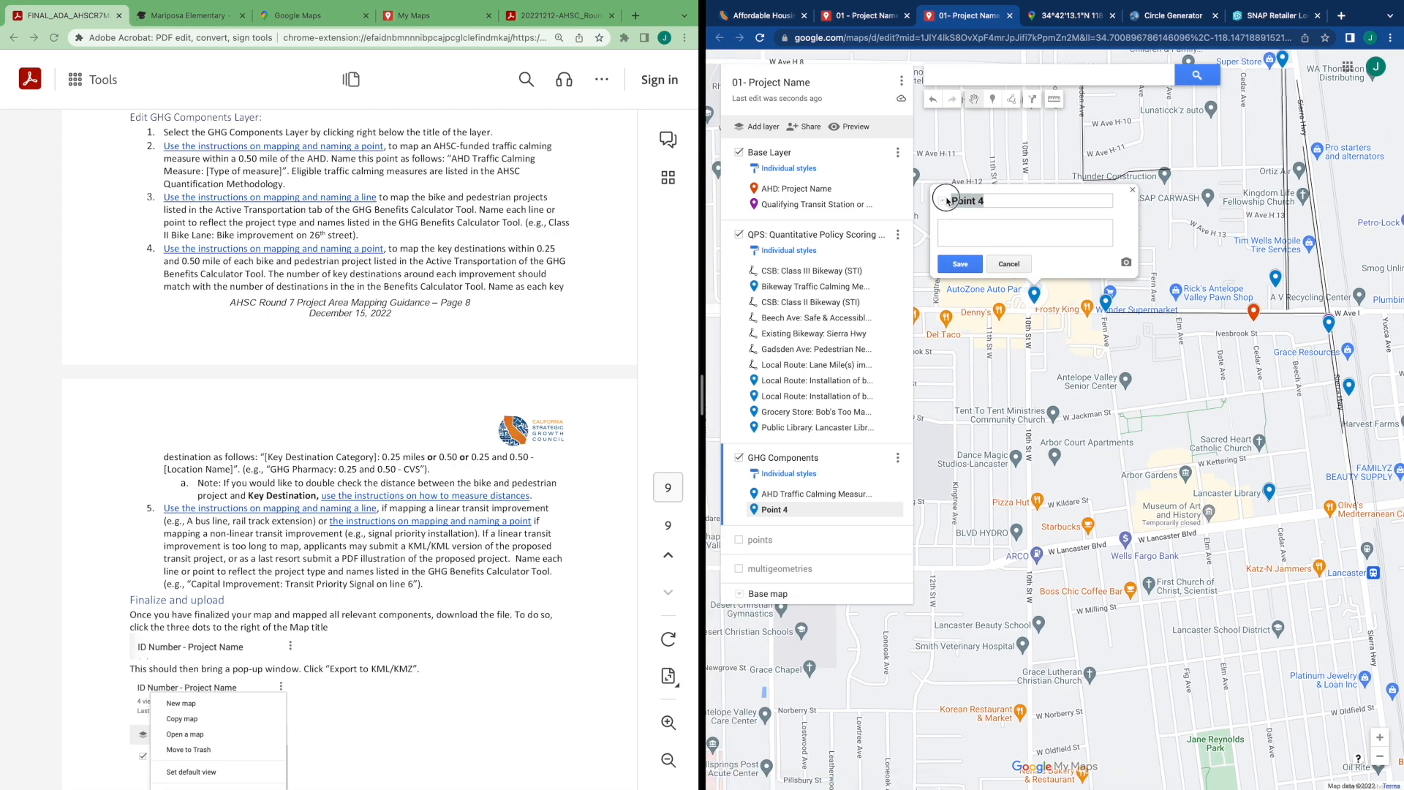
text(D Traffic Calming Measure: Cu)
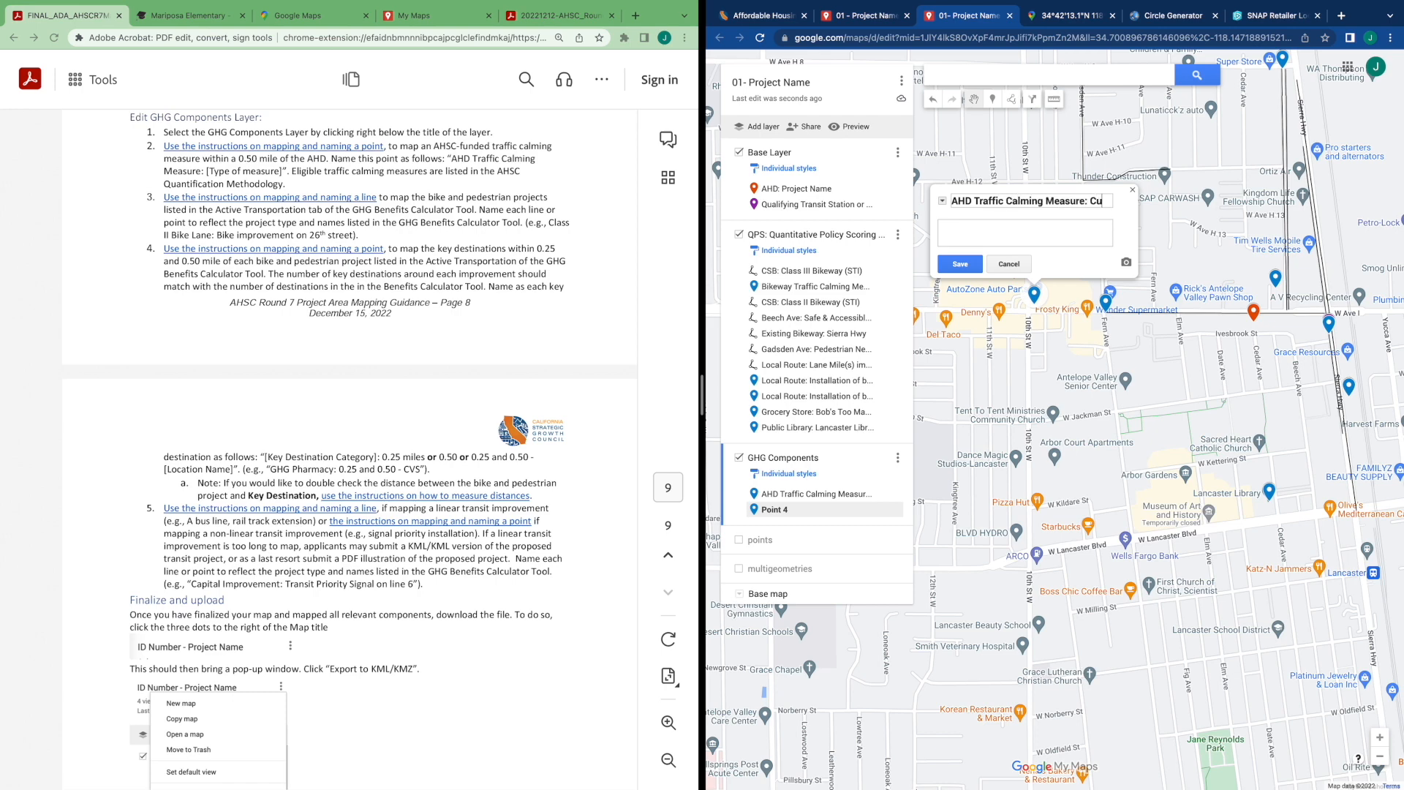
text(rb e)
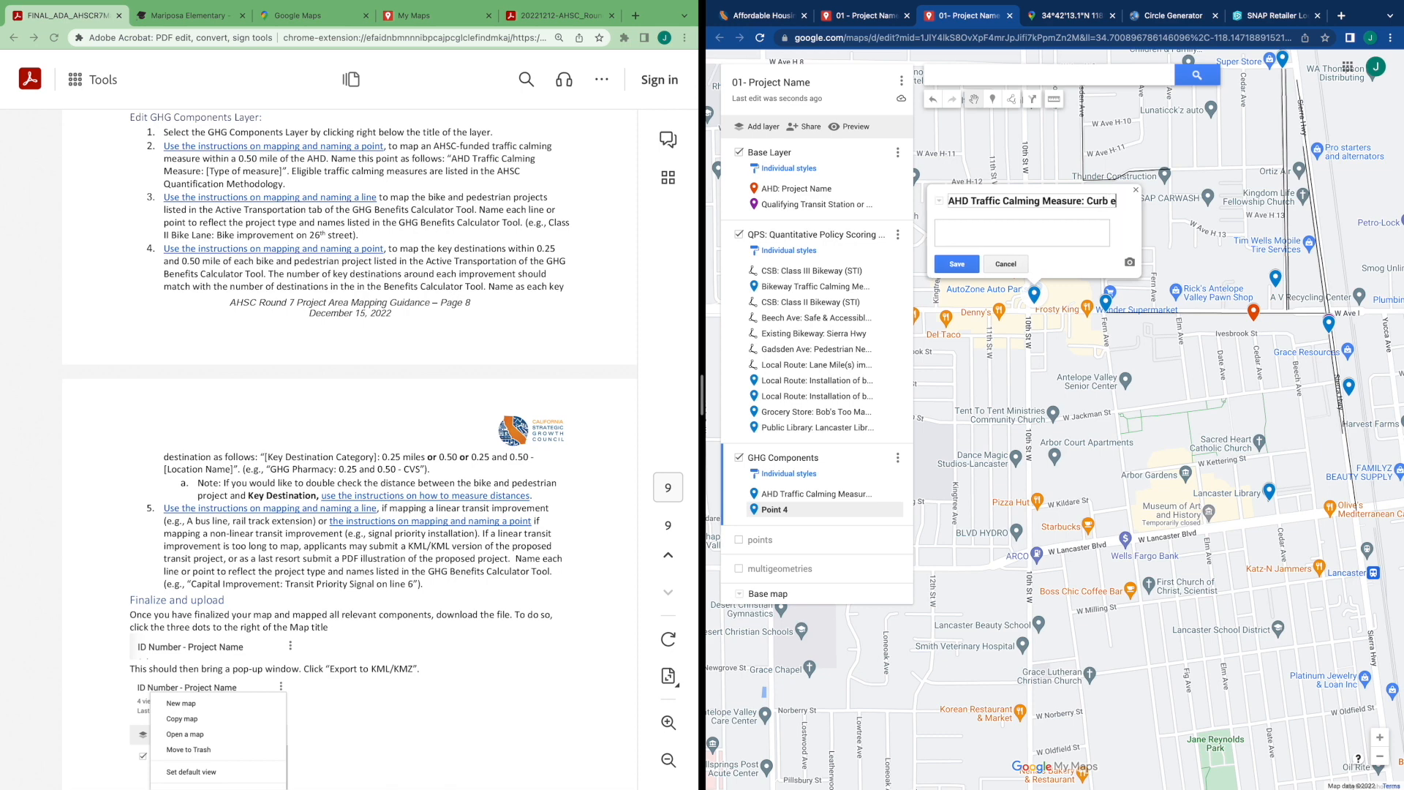
text(xtension)
click(954, 264)
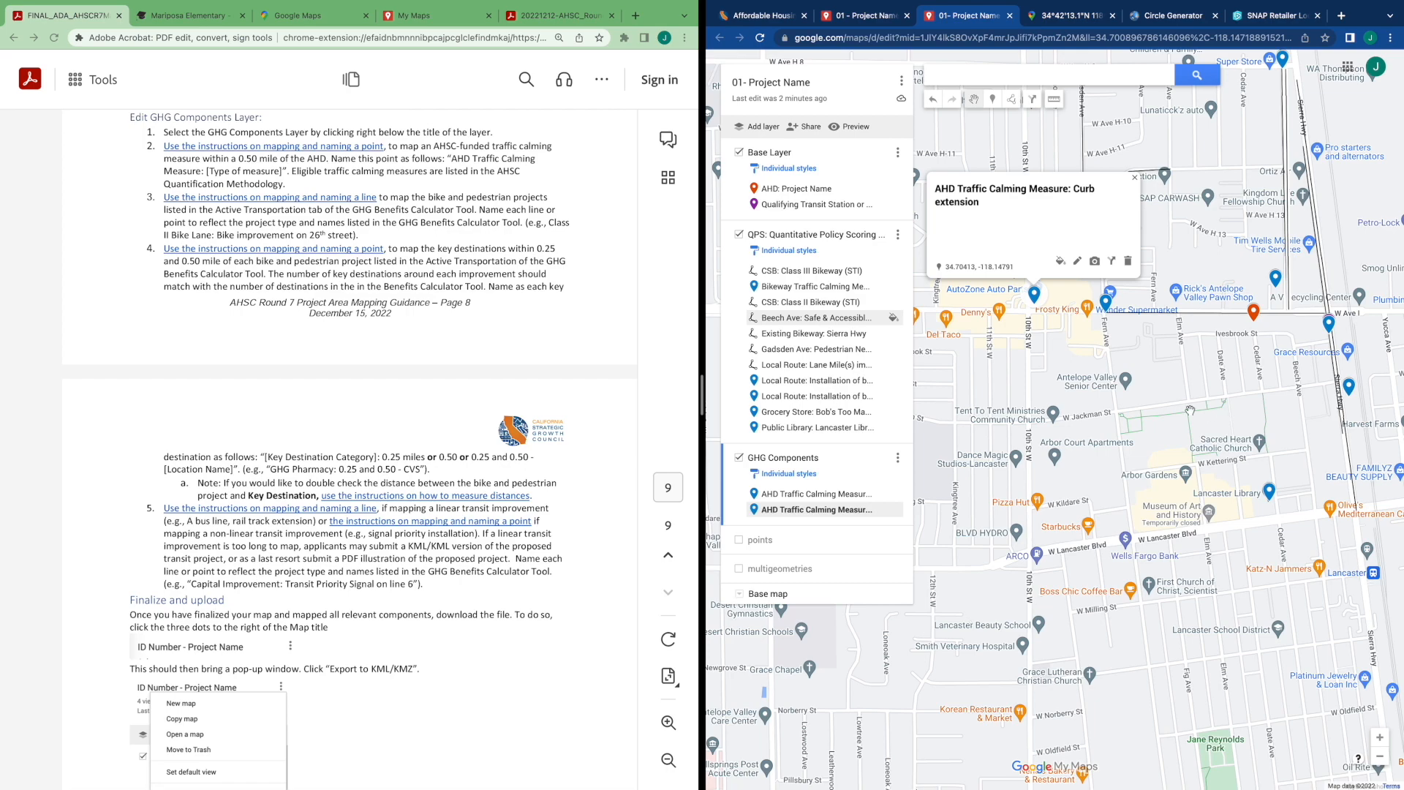
Review the Bicycle Boulevard entry's facility type and location in the GHG Benefits Calculator Tool's Active Transportation Inputs
key(ctrl+Right)
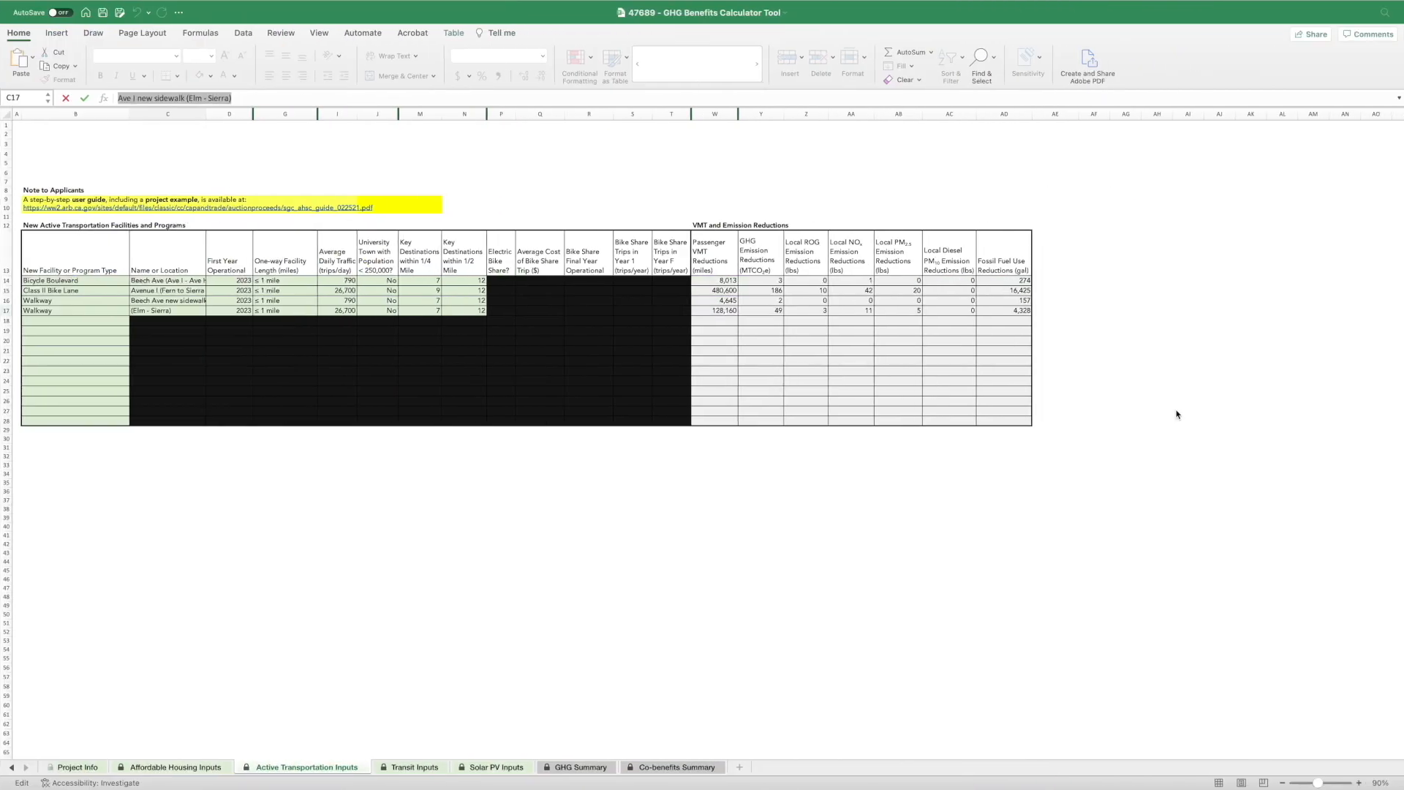
click(70, 280)
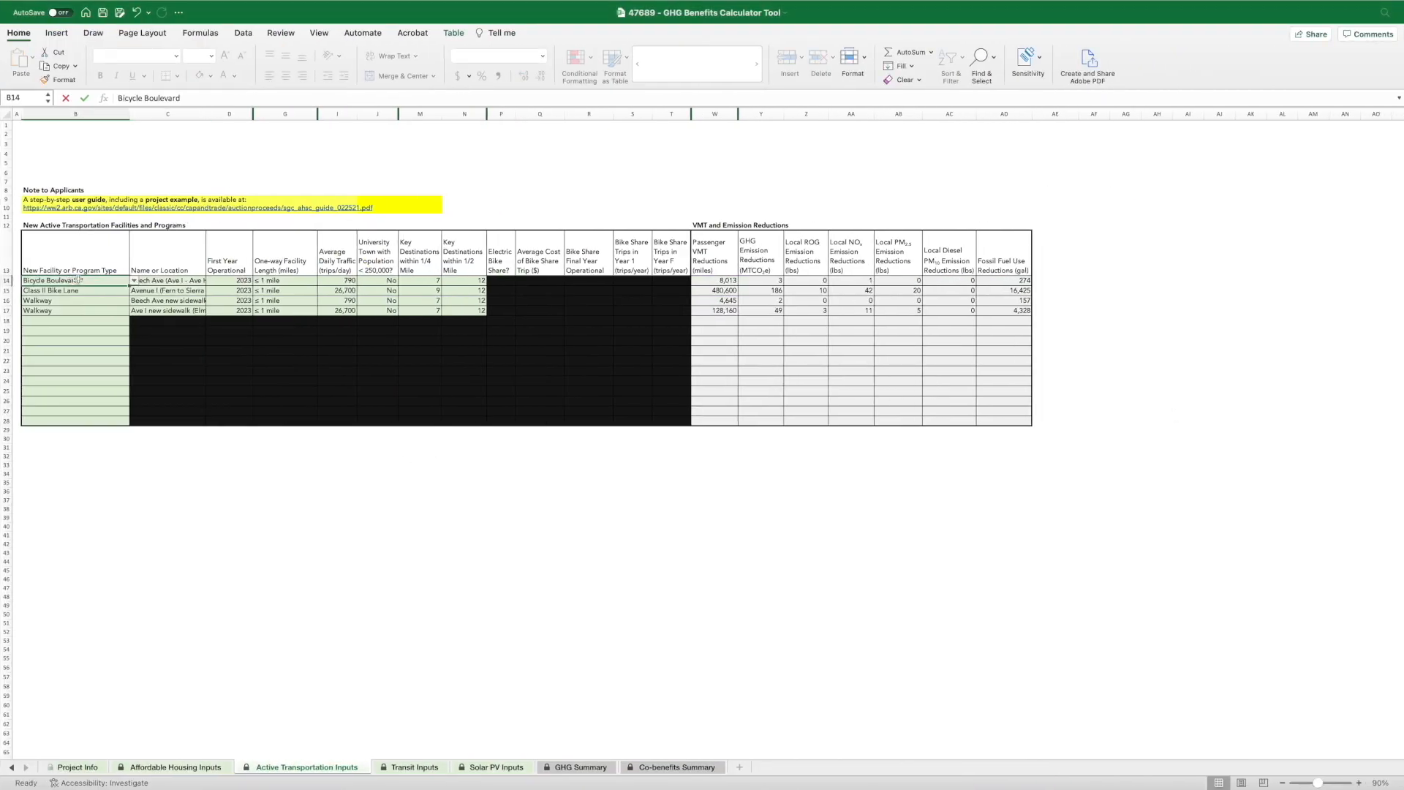
click(155, 280)
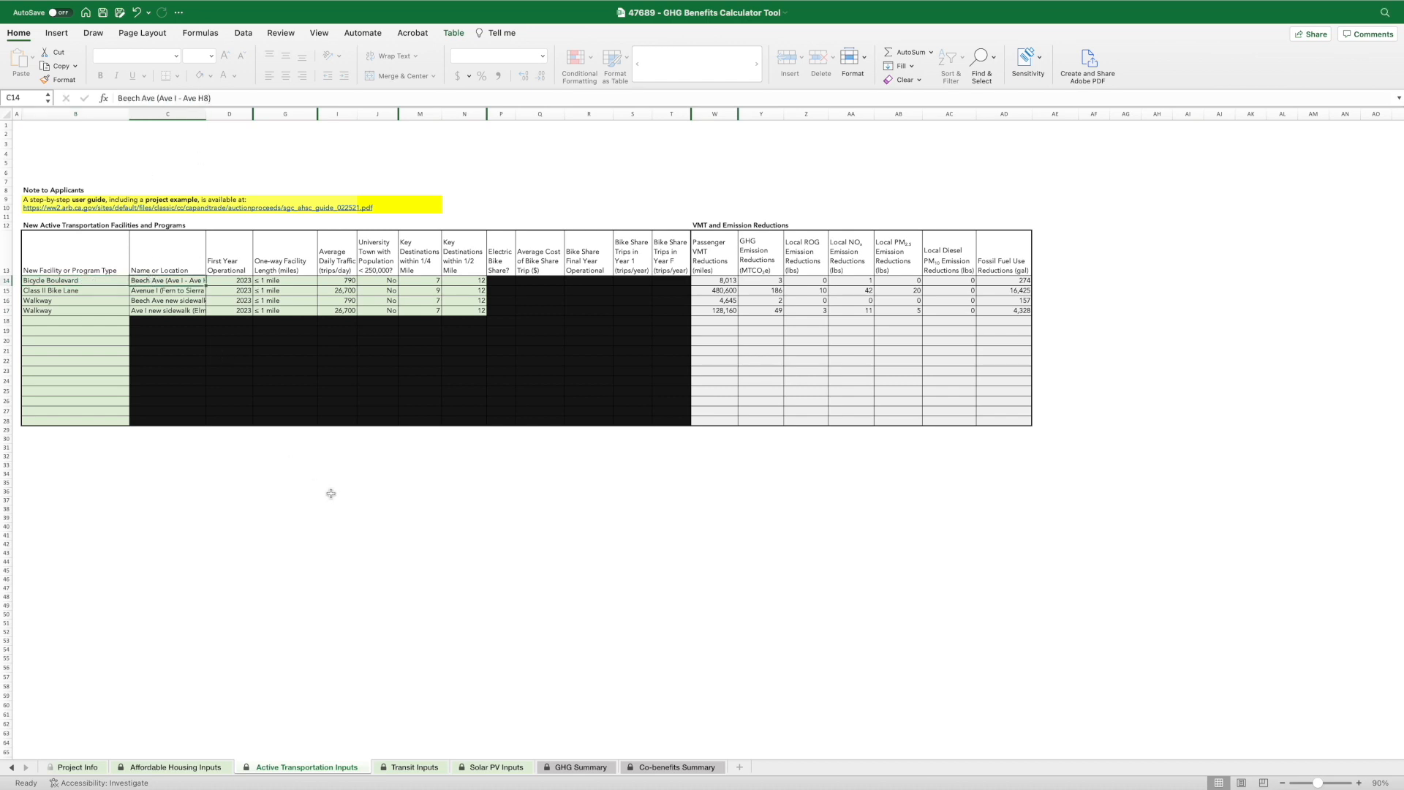
key(ctrl+Left)
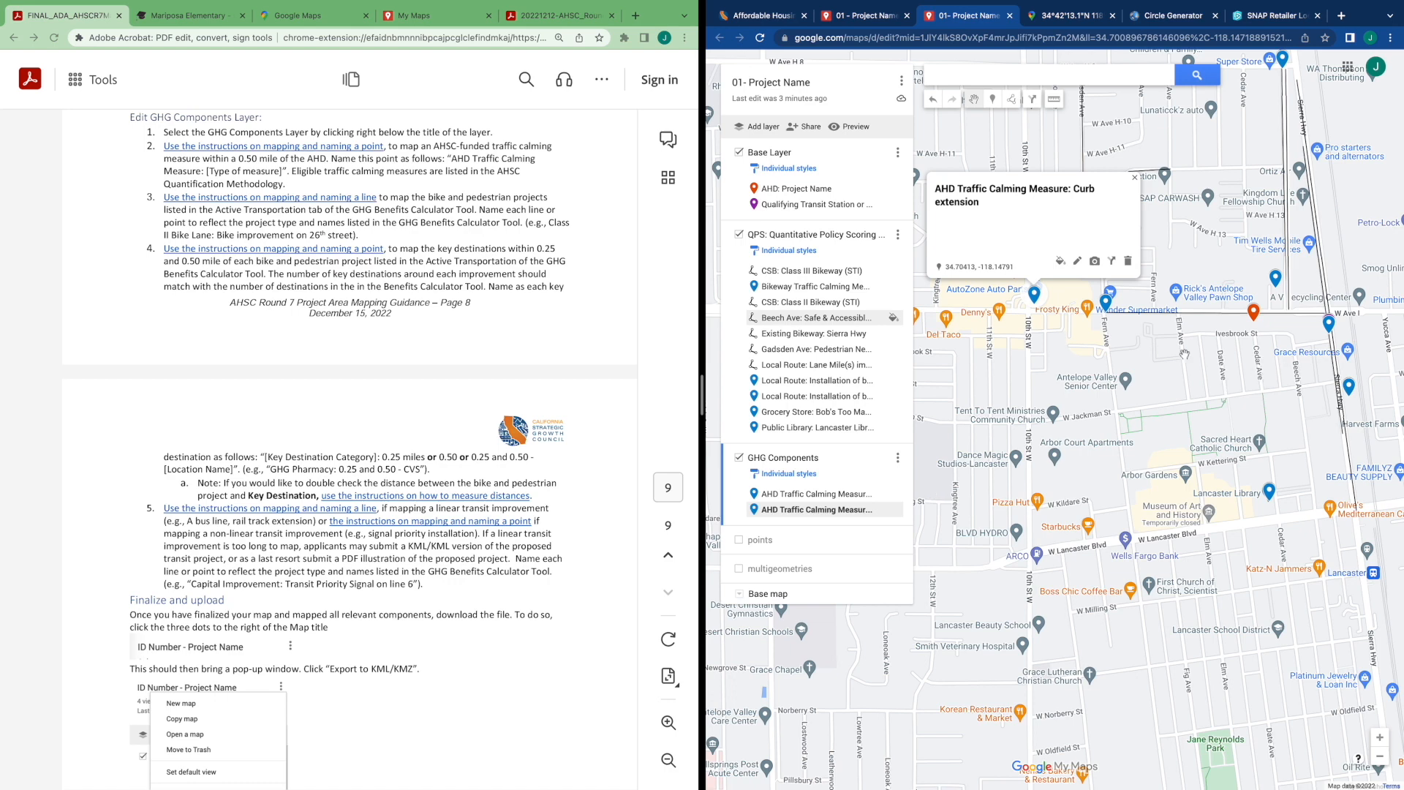
Hide the QPS: Quantitative Policy Scoring layer on the map
drag(1170, 367, 1148, 459)
click(1148, 459)
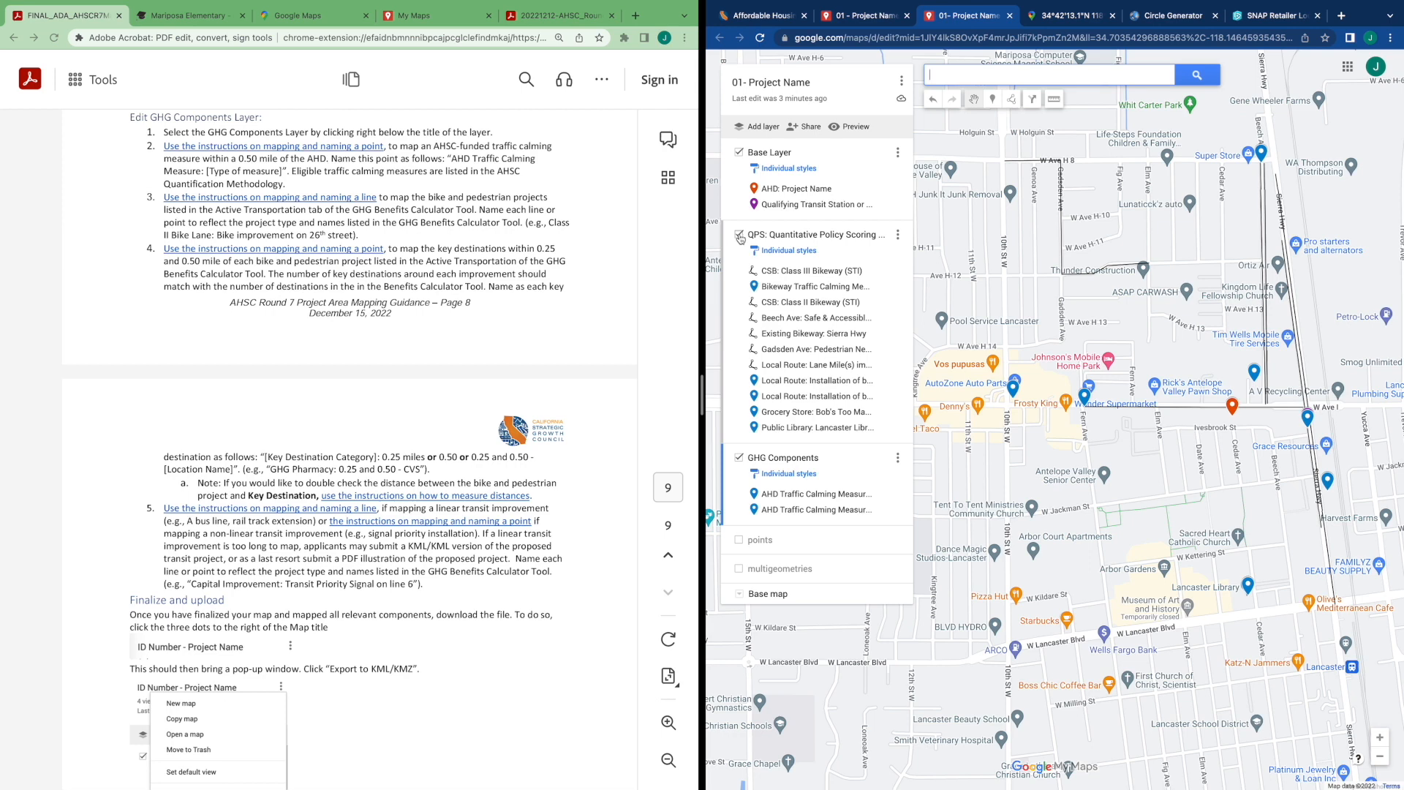
click(739, 235)
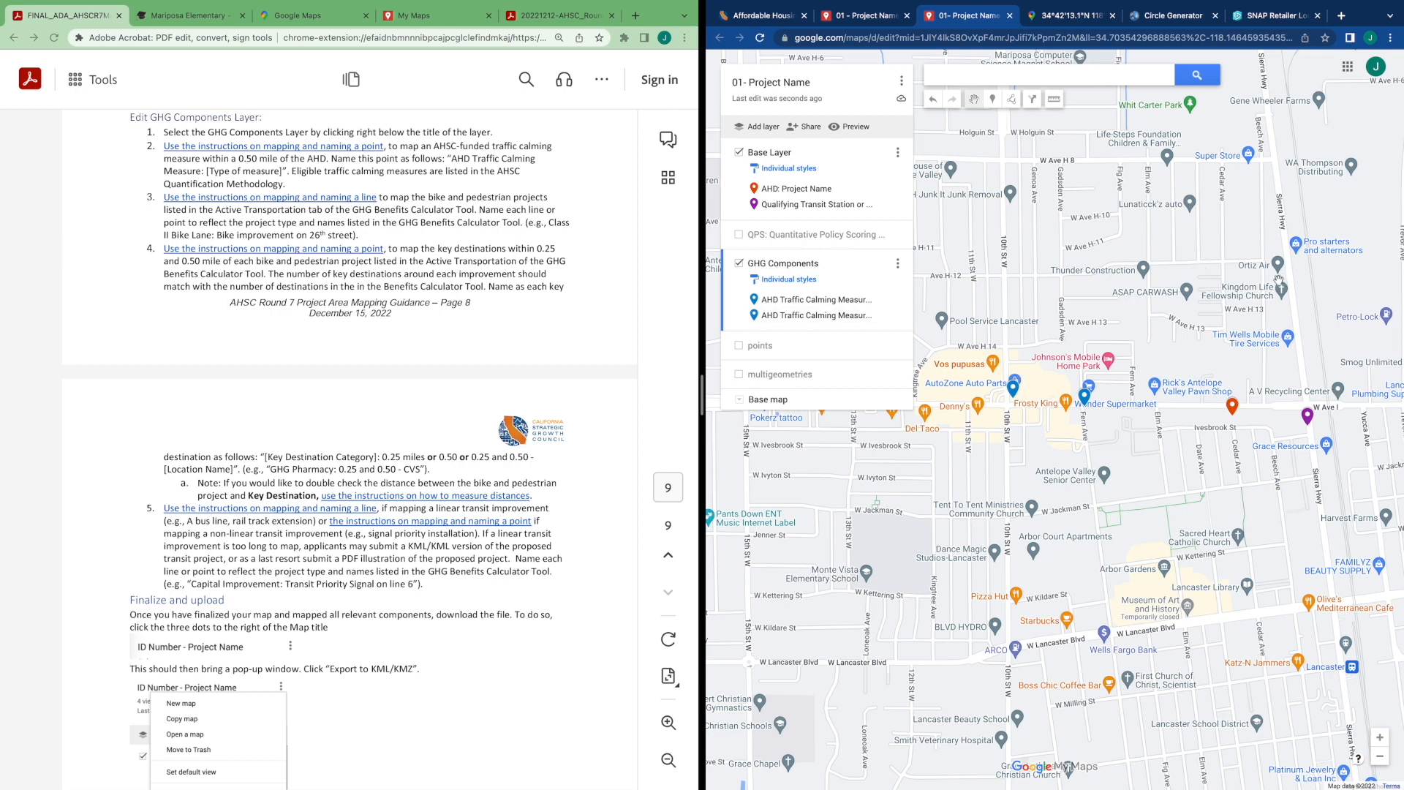
Draw a line along Beech Ave from Avenue H8 down to Avenue I in the GHG Components layer
click(1012, 103)
click(1043, 125)
click(1260, 162)
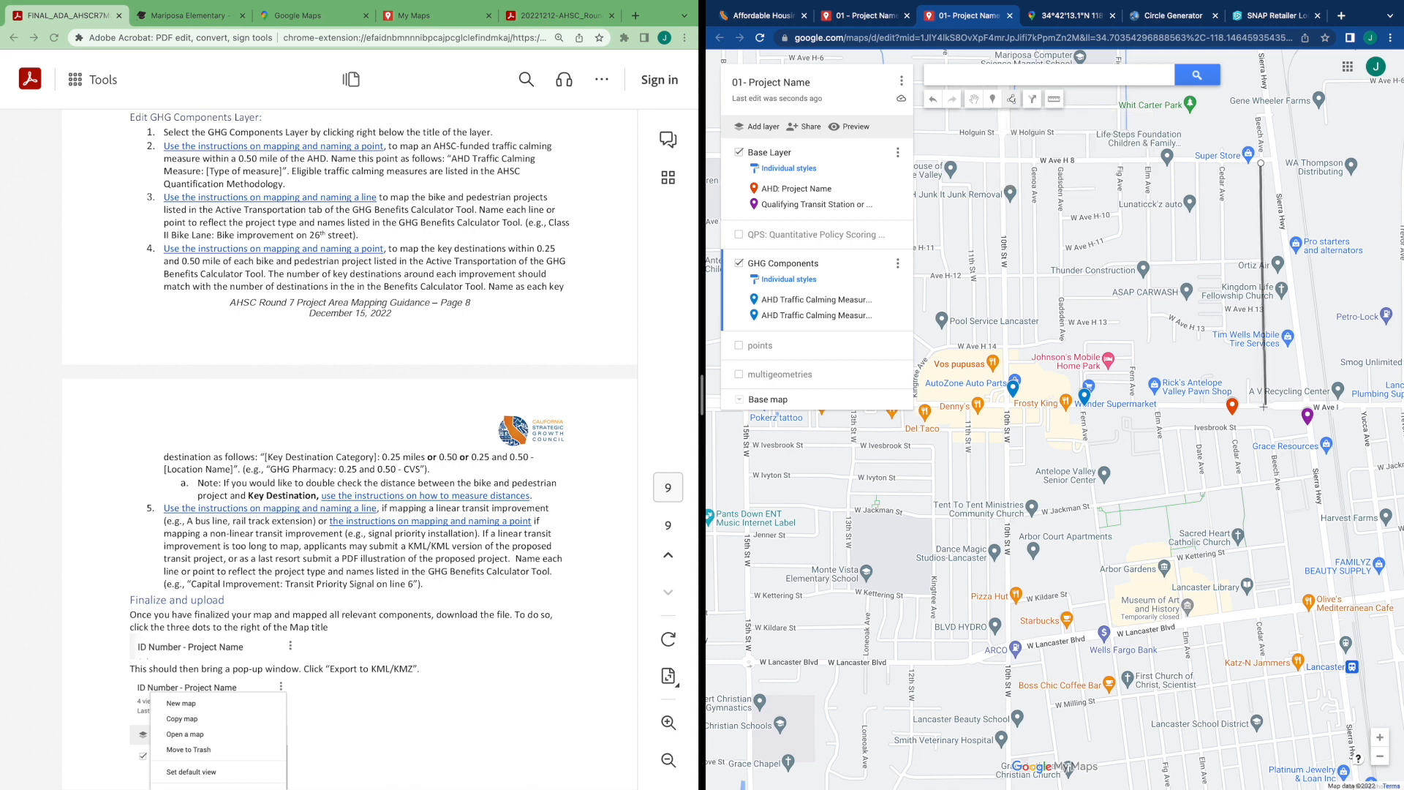
double_click(1265, 404)
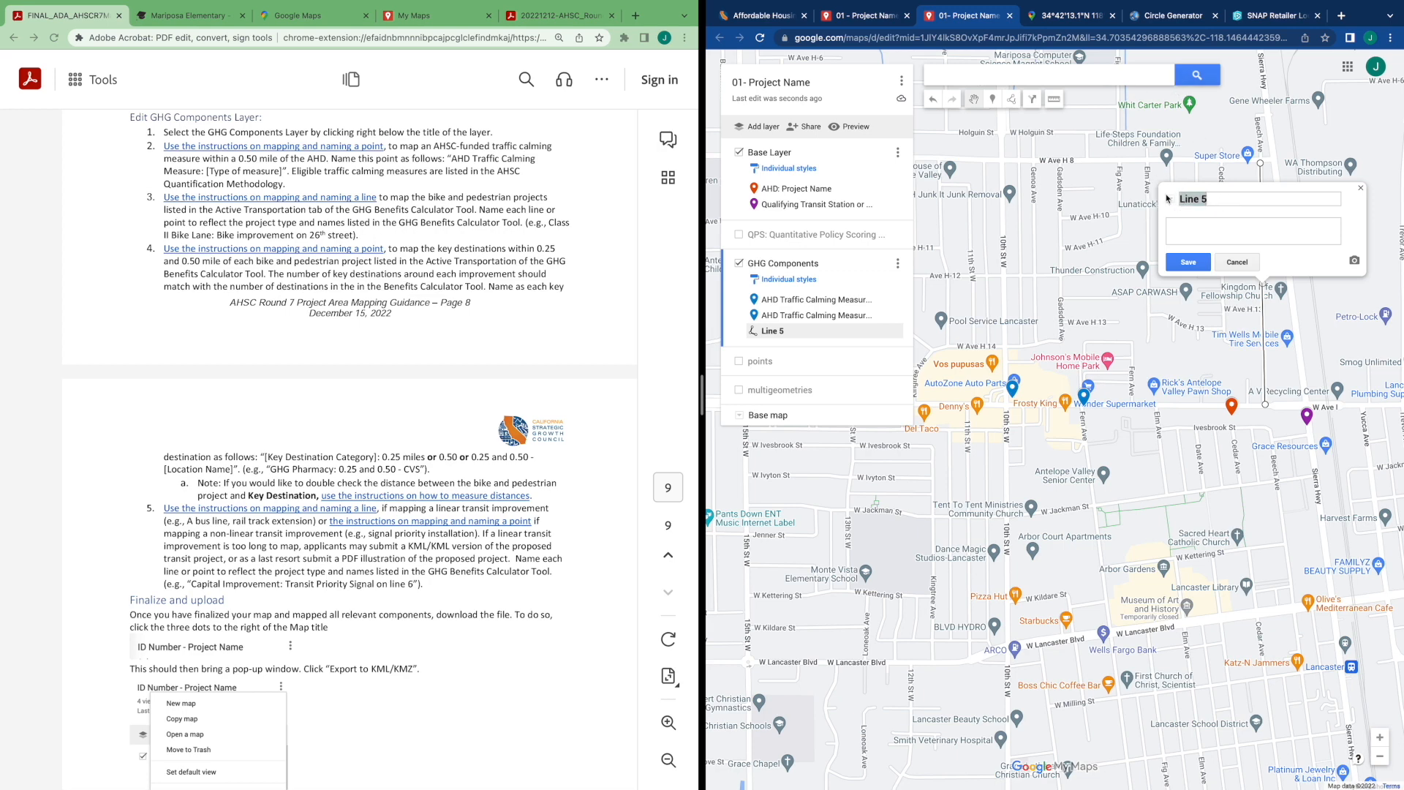
Start naming the line "Bicycle Boulevard", copying the facility type from the calculator's spreadsheet
text(Bicyle B)
key(BackSpace)
key(BackSpace)
key(BackSpace)
key(BackSpace)
key(ctrl+Right)
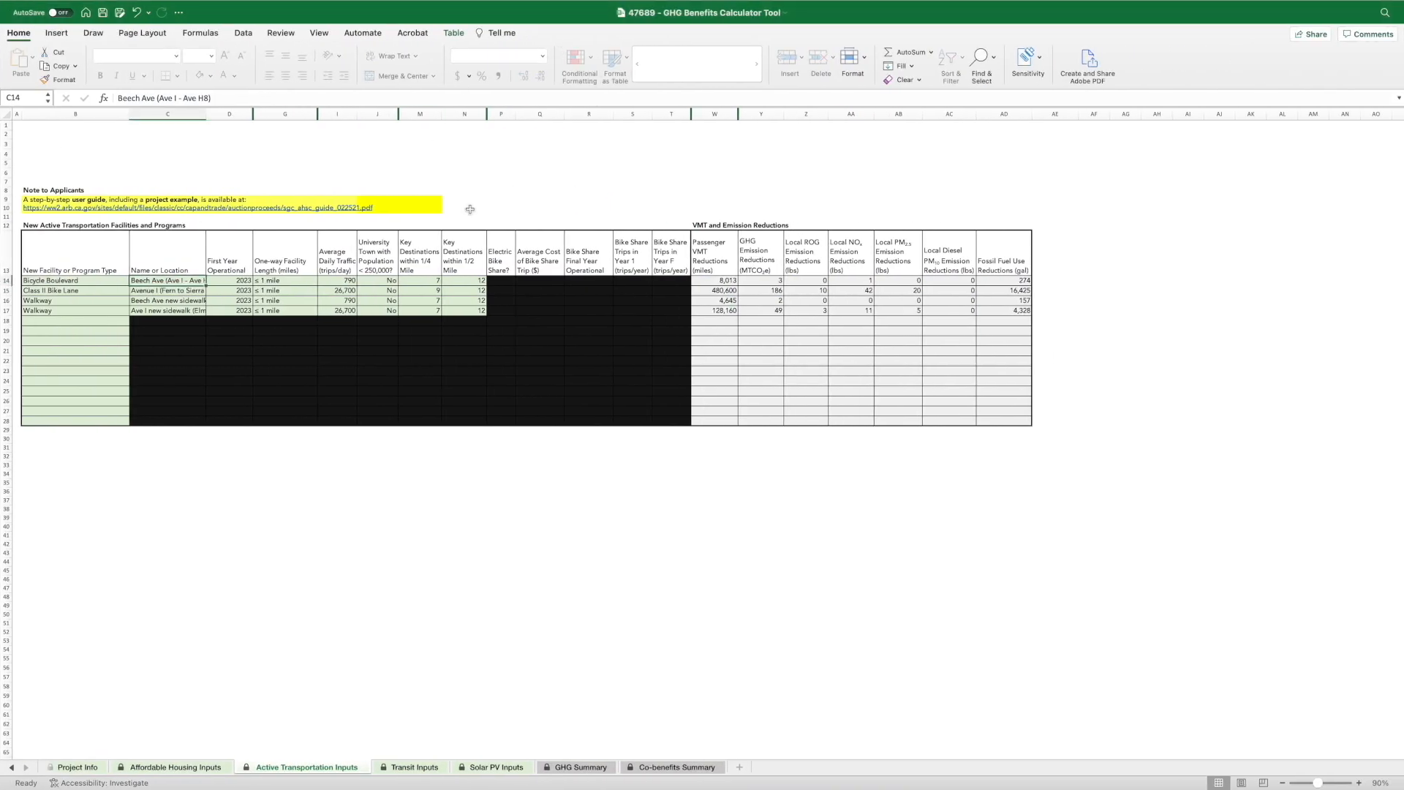
click(81, 282)
drag(181, 98, 120, 97)
key(ctrl+c)
key(ctrl+Left)
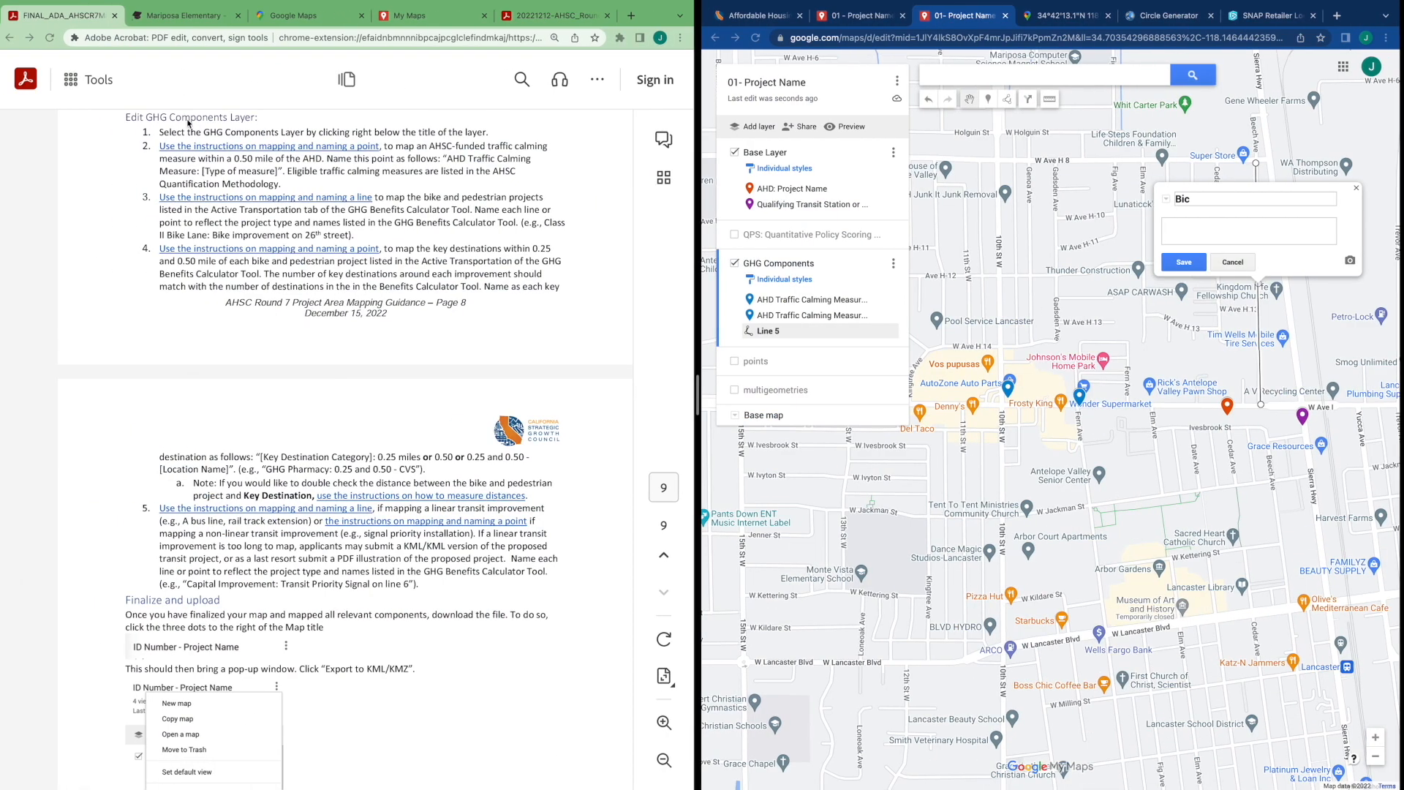
text(ycle)
key(ctrl+v)
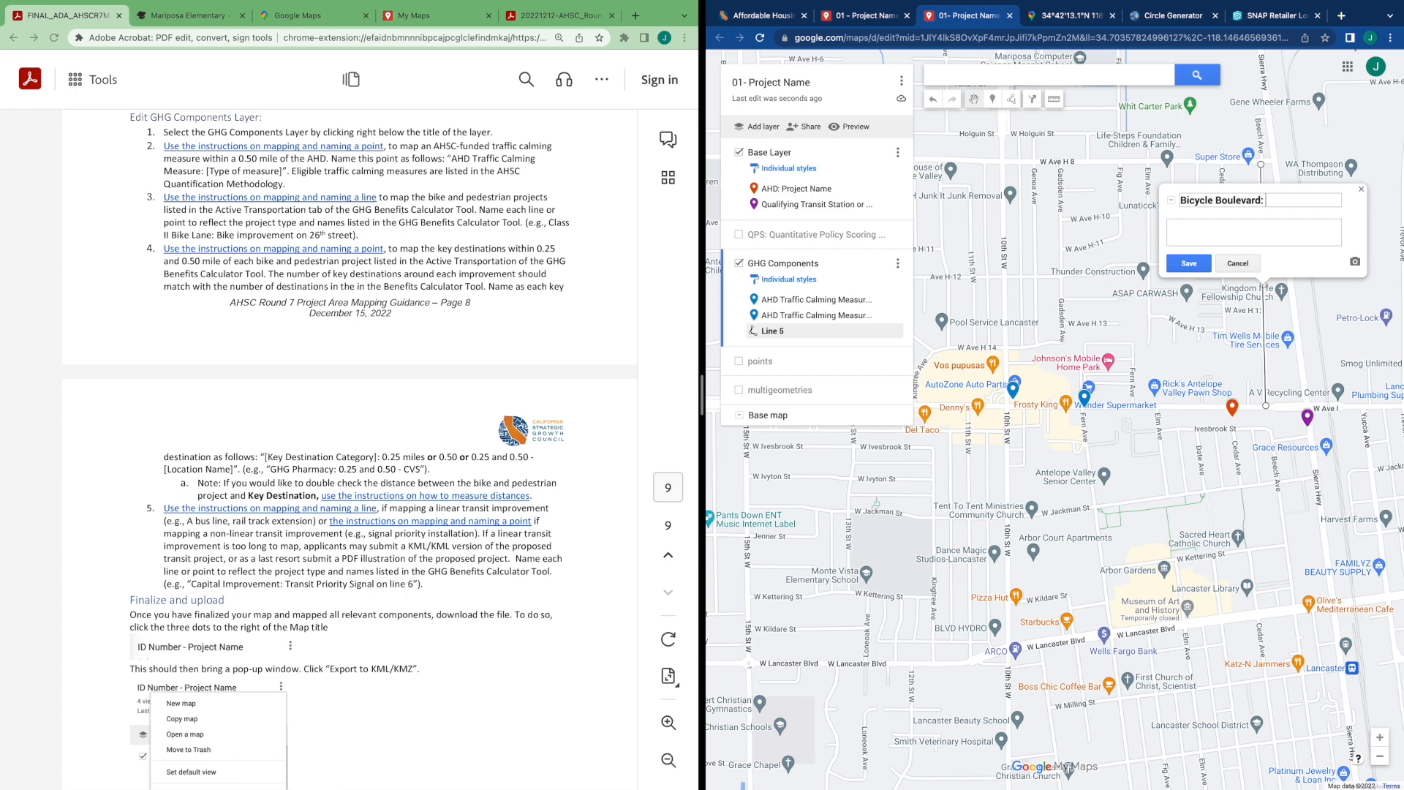
Finish naming the line "Bicycle Boulevard: Bike improvements Beech Ave (Ave I - Ave H8)", pasting the location from the calculator spreadsheet, and save it
text(: Bike improvements)
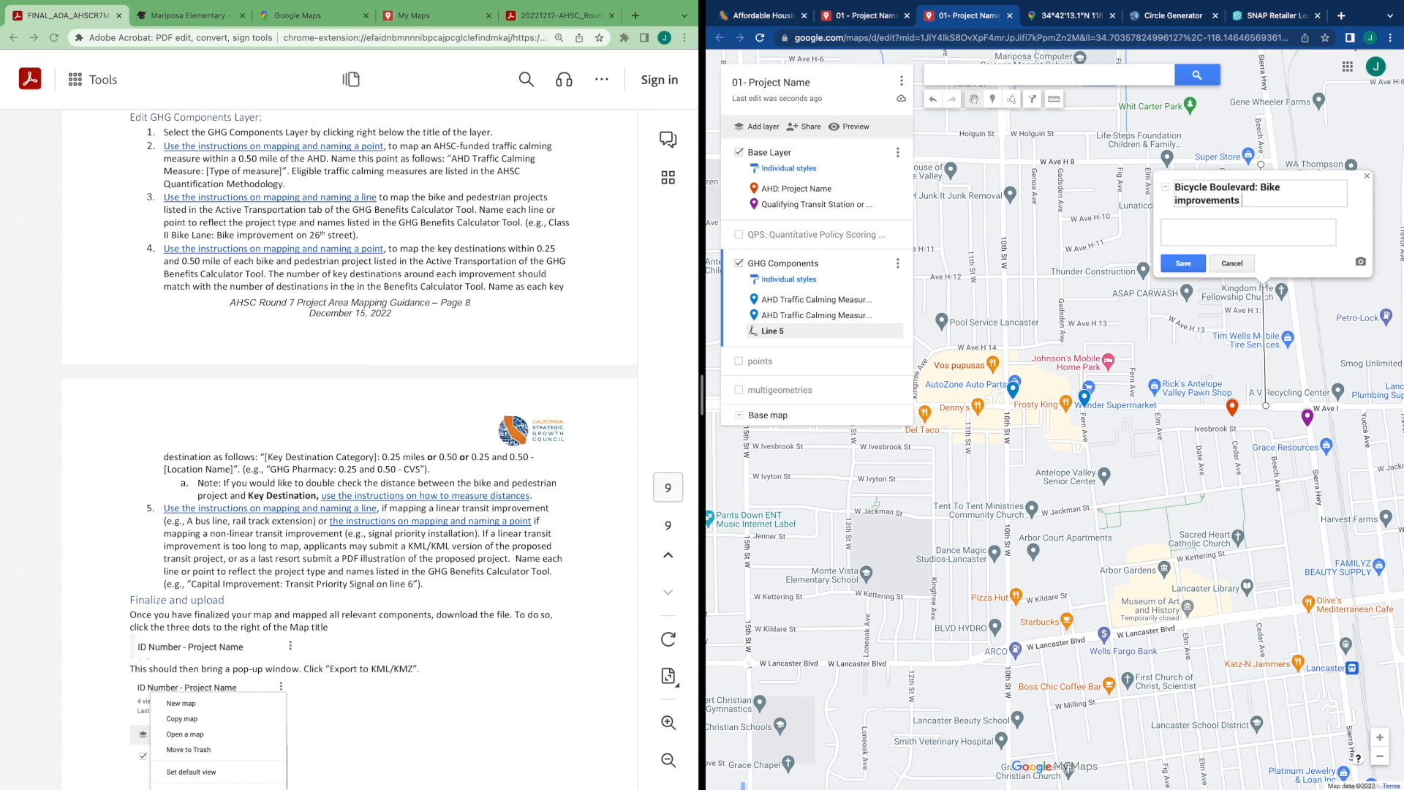
text( from Ave H8 to Ave I)
key(ctrl+Right)
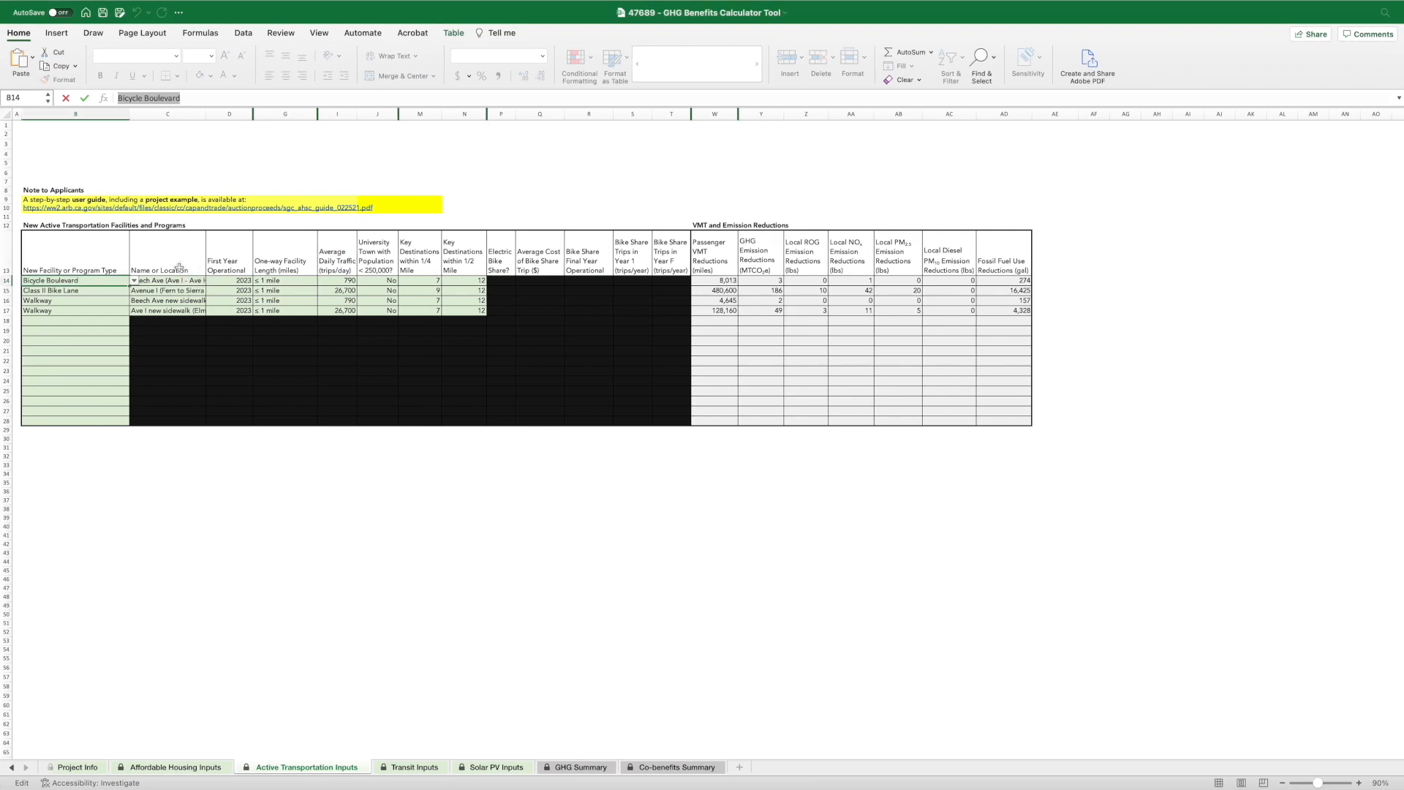
click(178, 280)
drag(212, 98, 103, 102)
key(super+c)
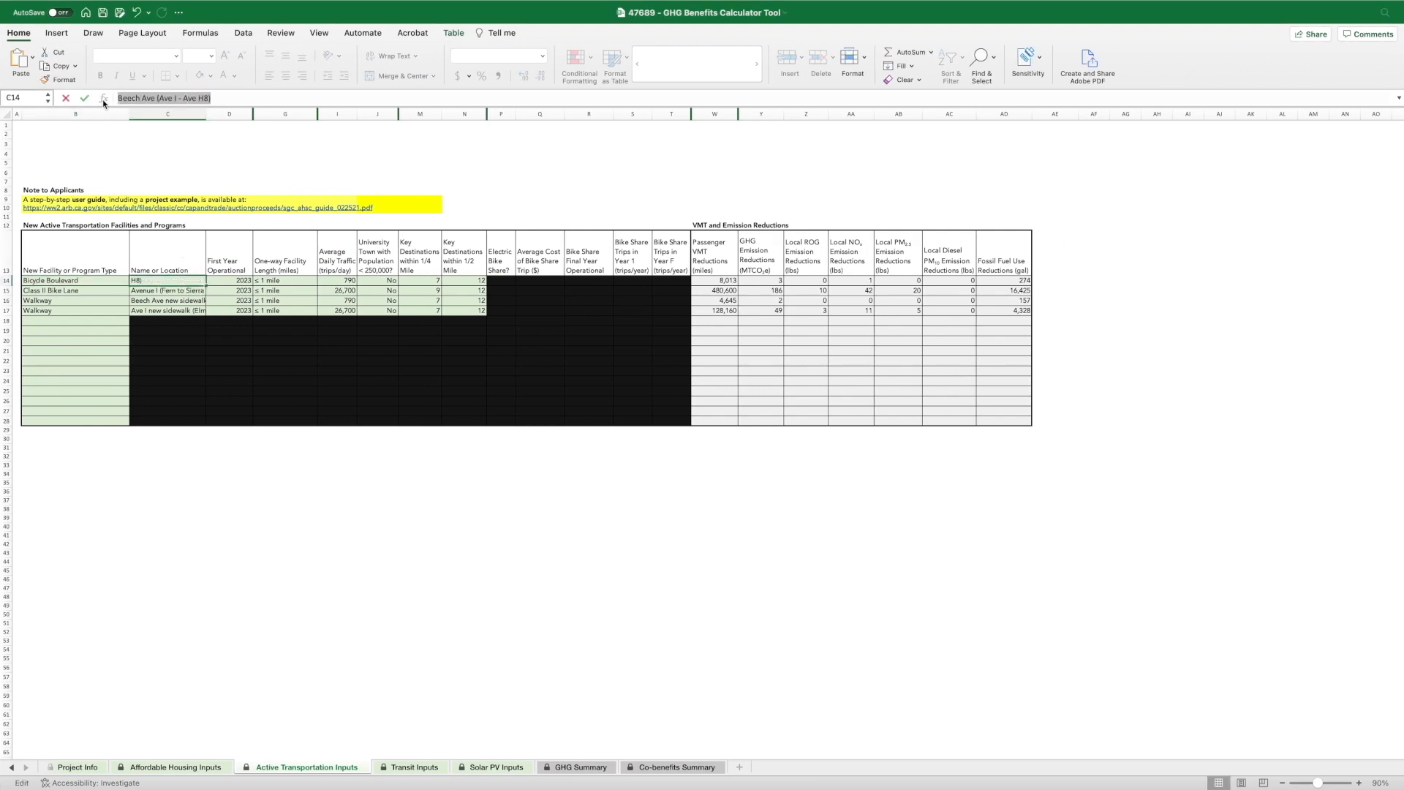
key(ctrl+Left)
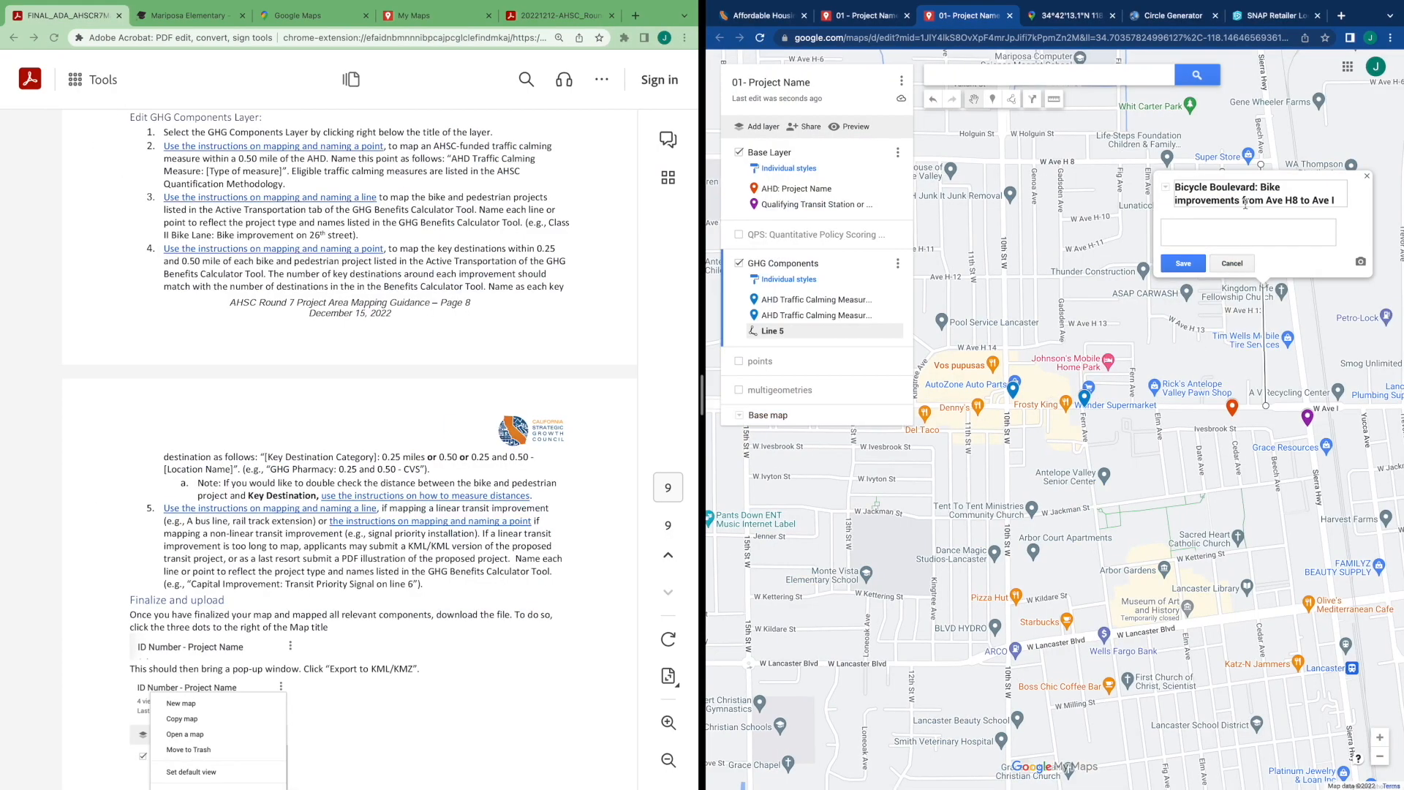
drag(1339, 199, 1244, 202)
key(super+v)
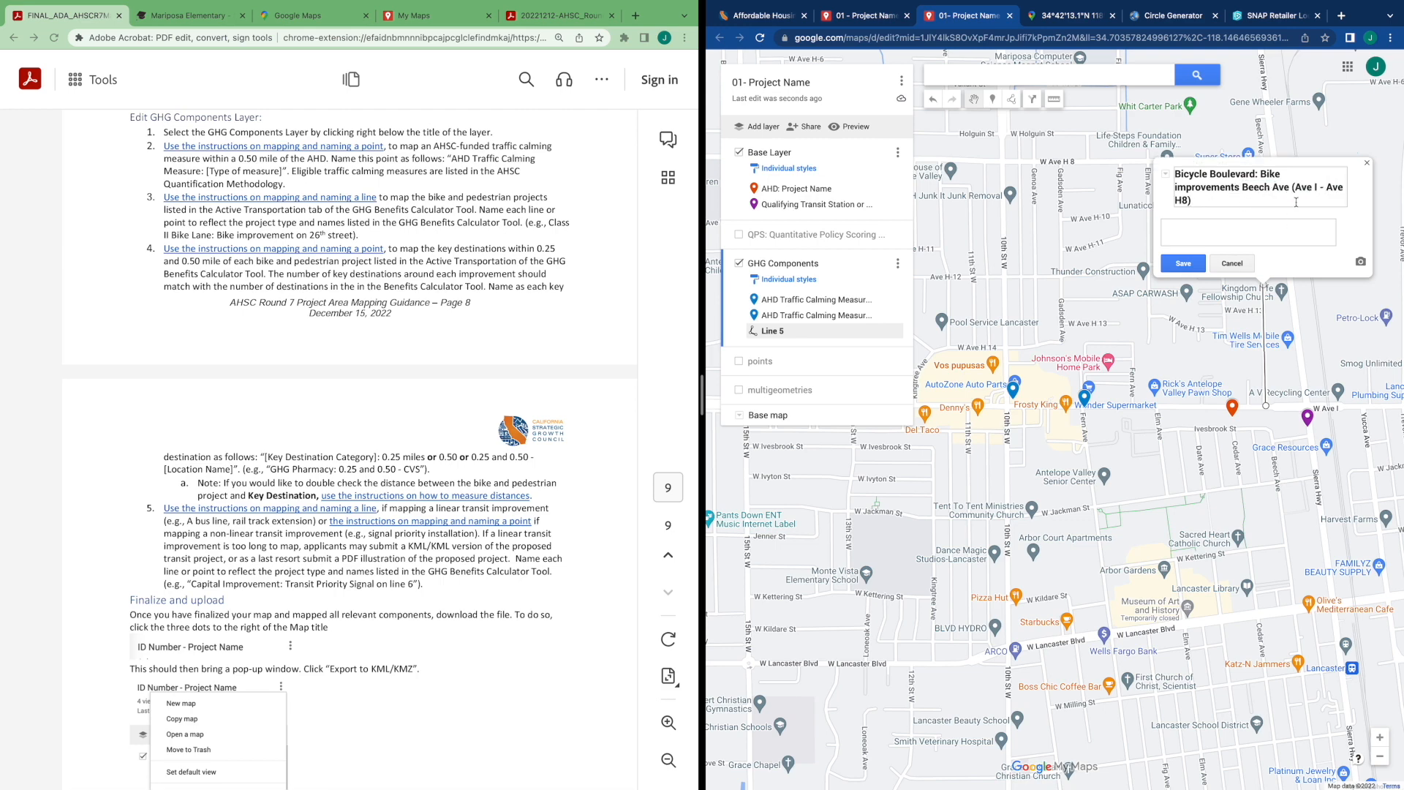
click(1181, 265)
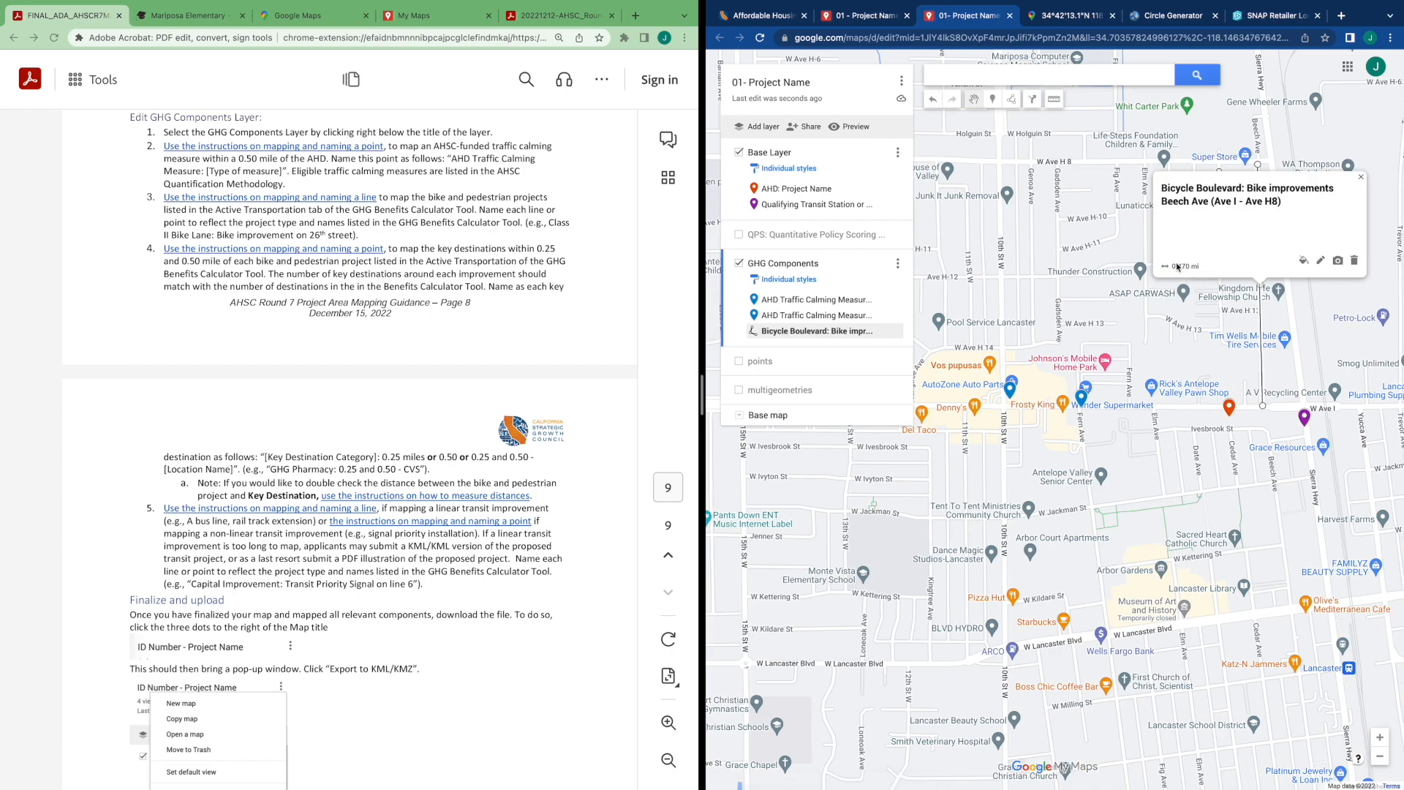
Look up and copy the Walkway entry's location "Ave I new sidewalk (Elm - Sierra)" in the calculator's Active Transportation Inputs
key(ctrl+Right)
key(ctrl+Right)
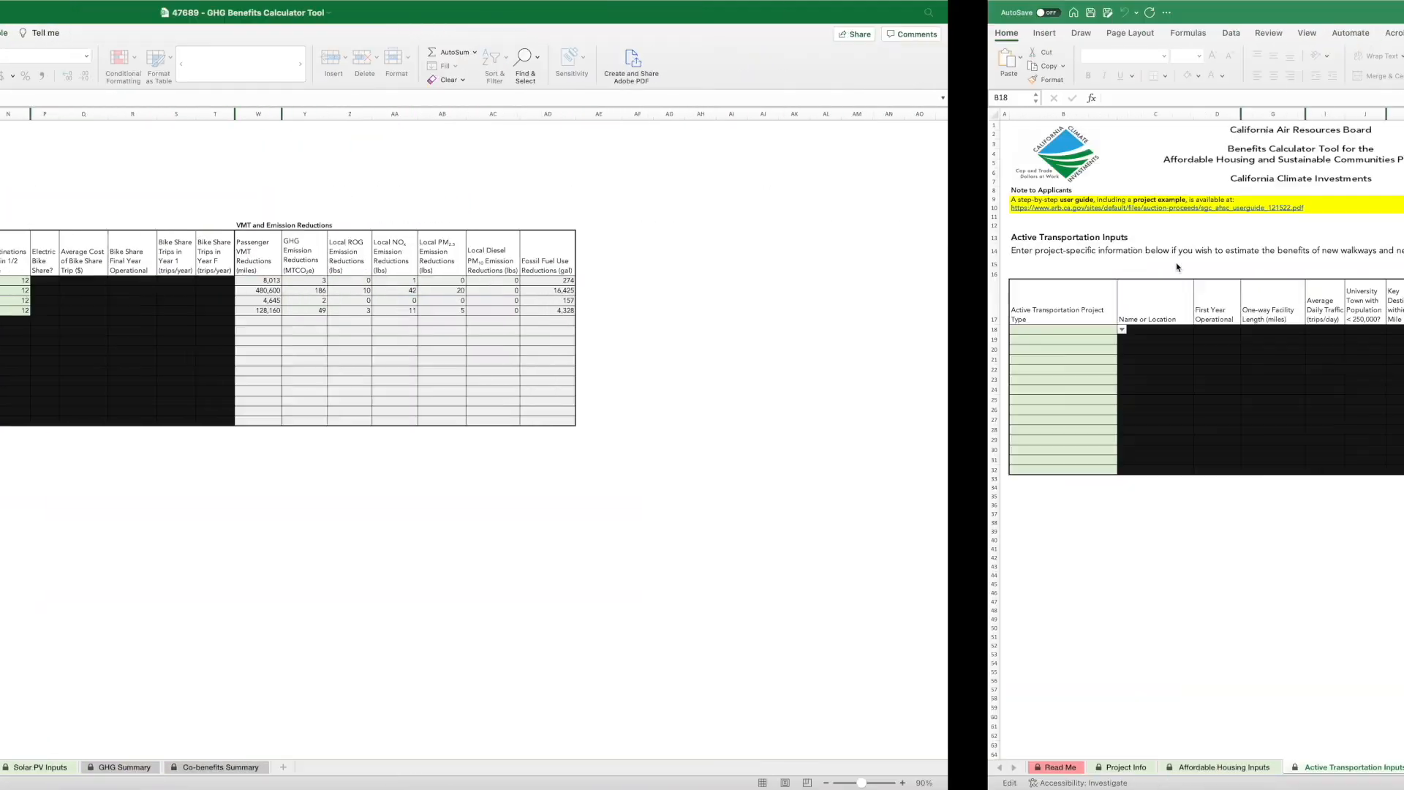
key(ctrl+Left)
scroll(589, 477, right, 2)
key(ctrl+Right)
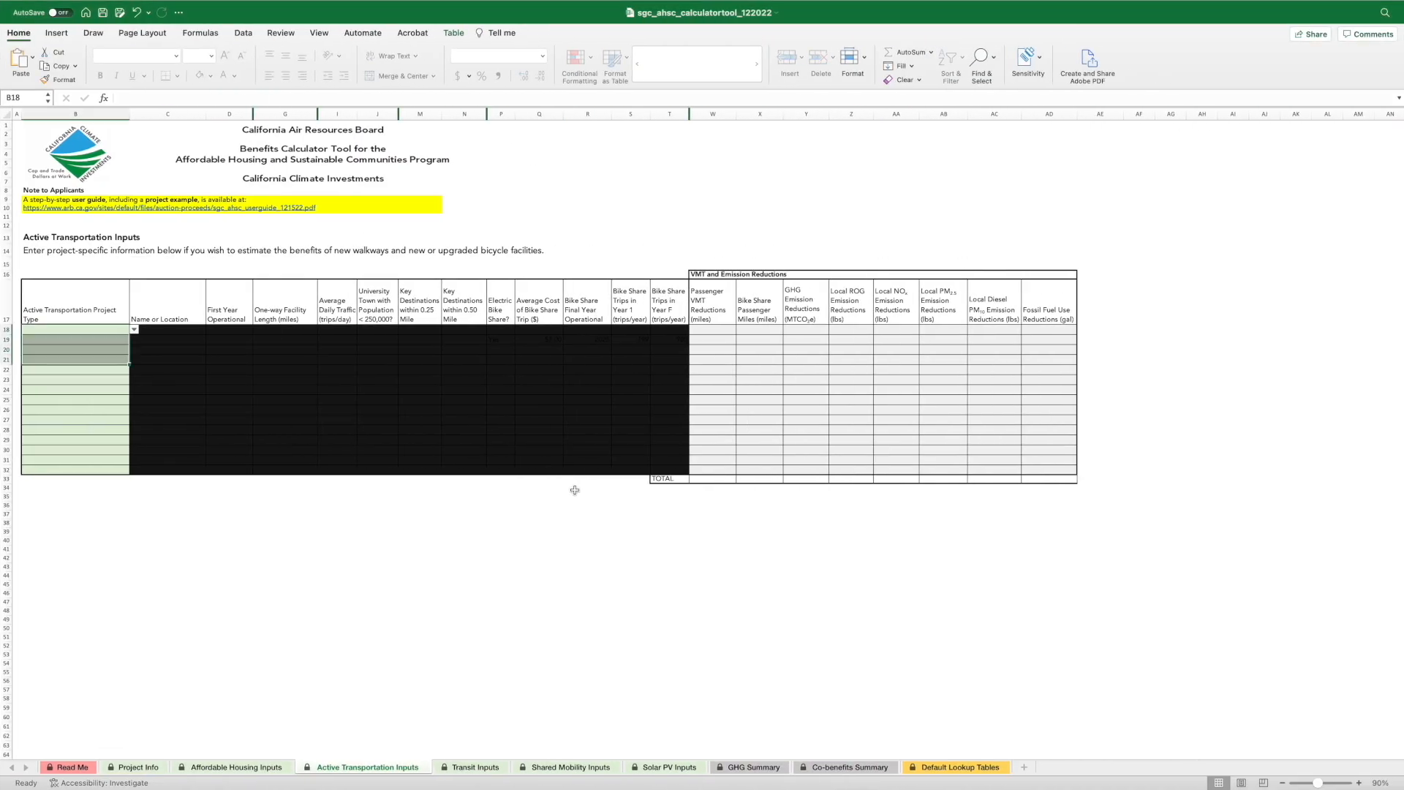
key(ctrl+Left)
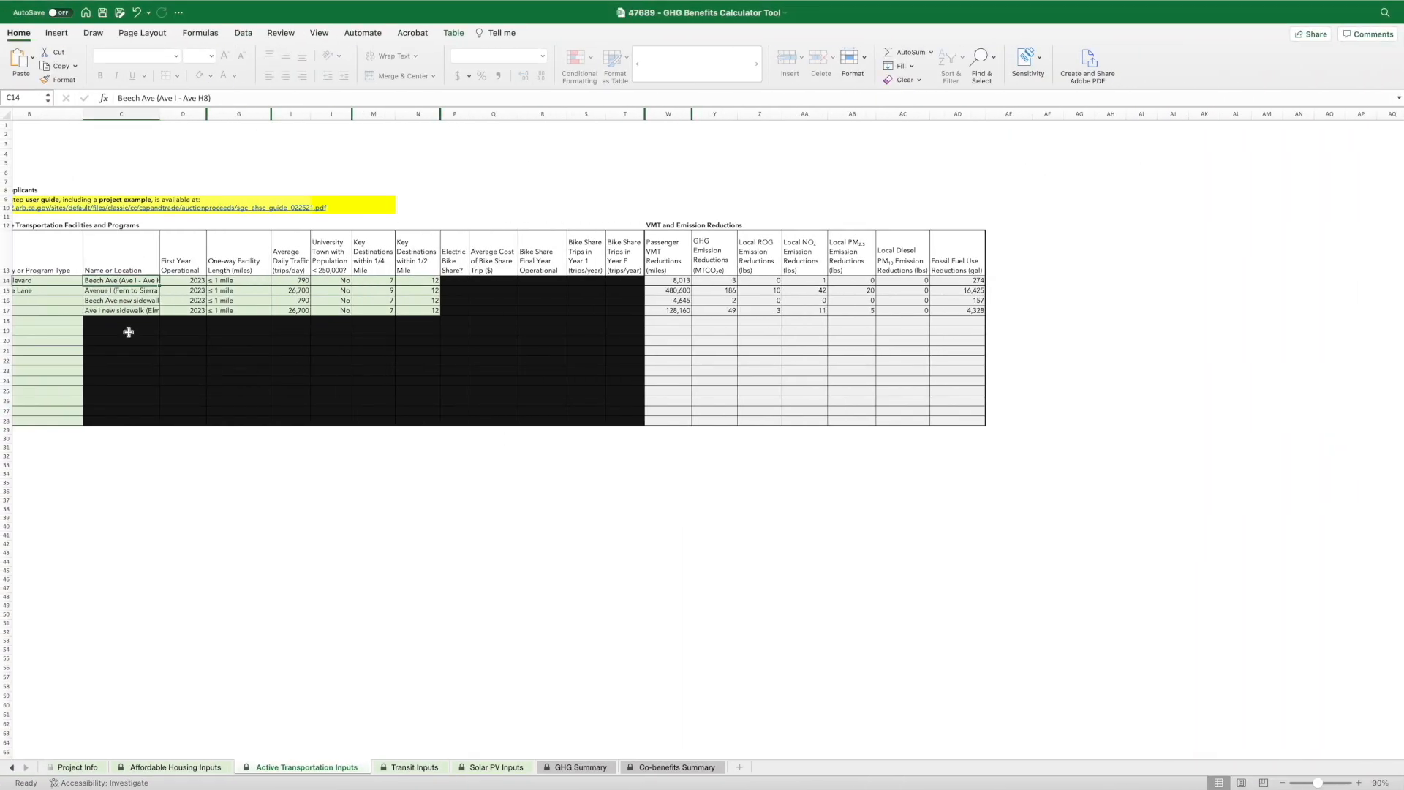
key(ctrl+Left)
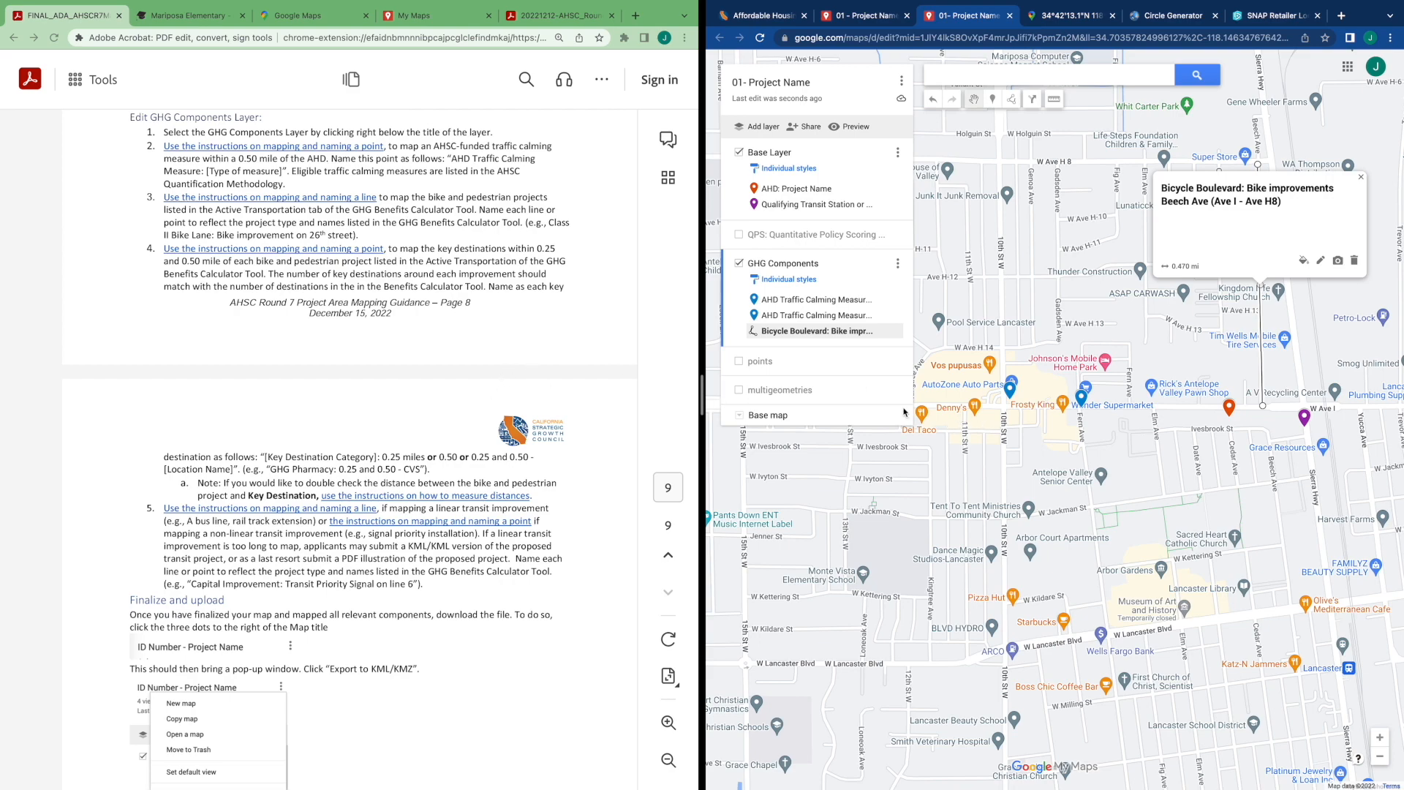
key(ctrl+Right)
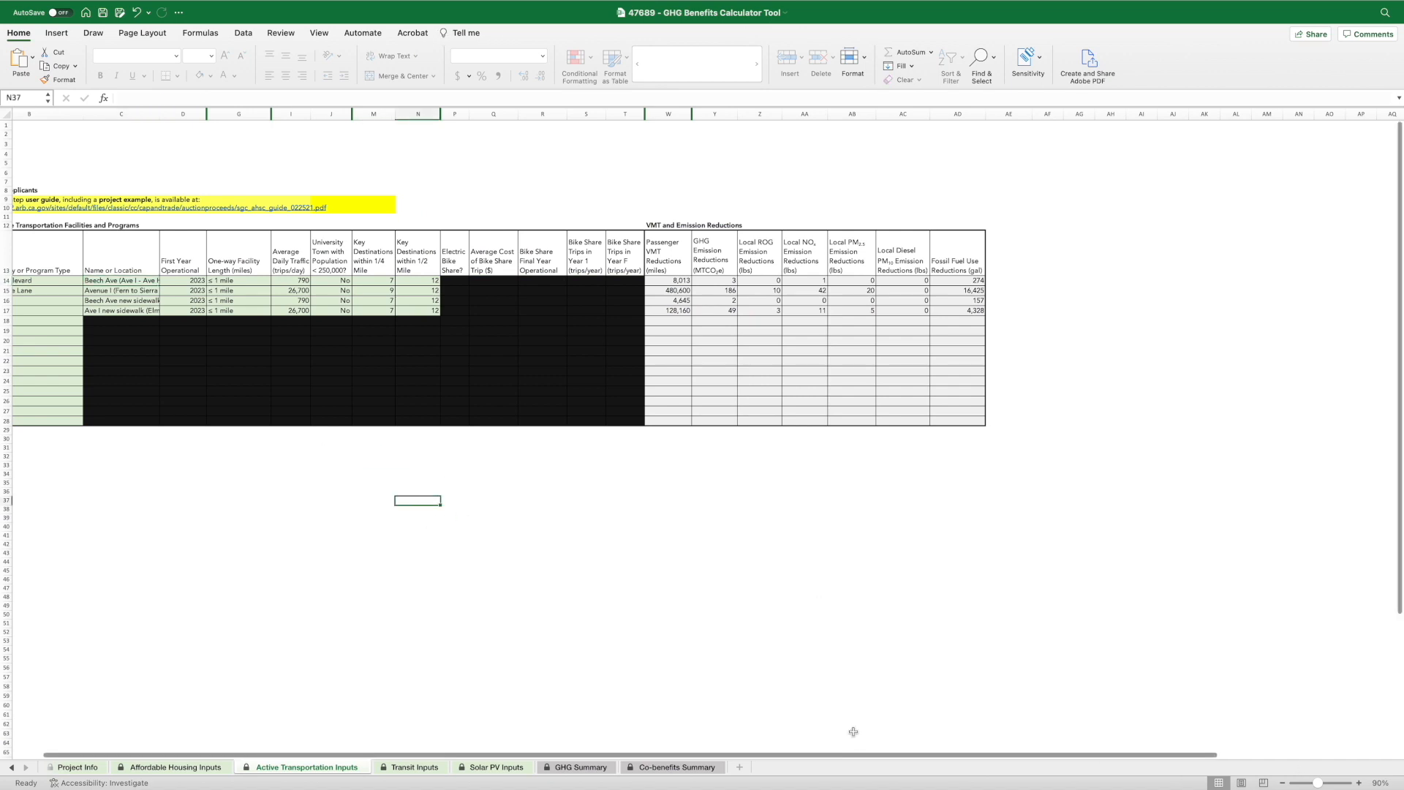
scroll(421, 759, left, 2)
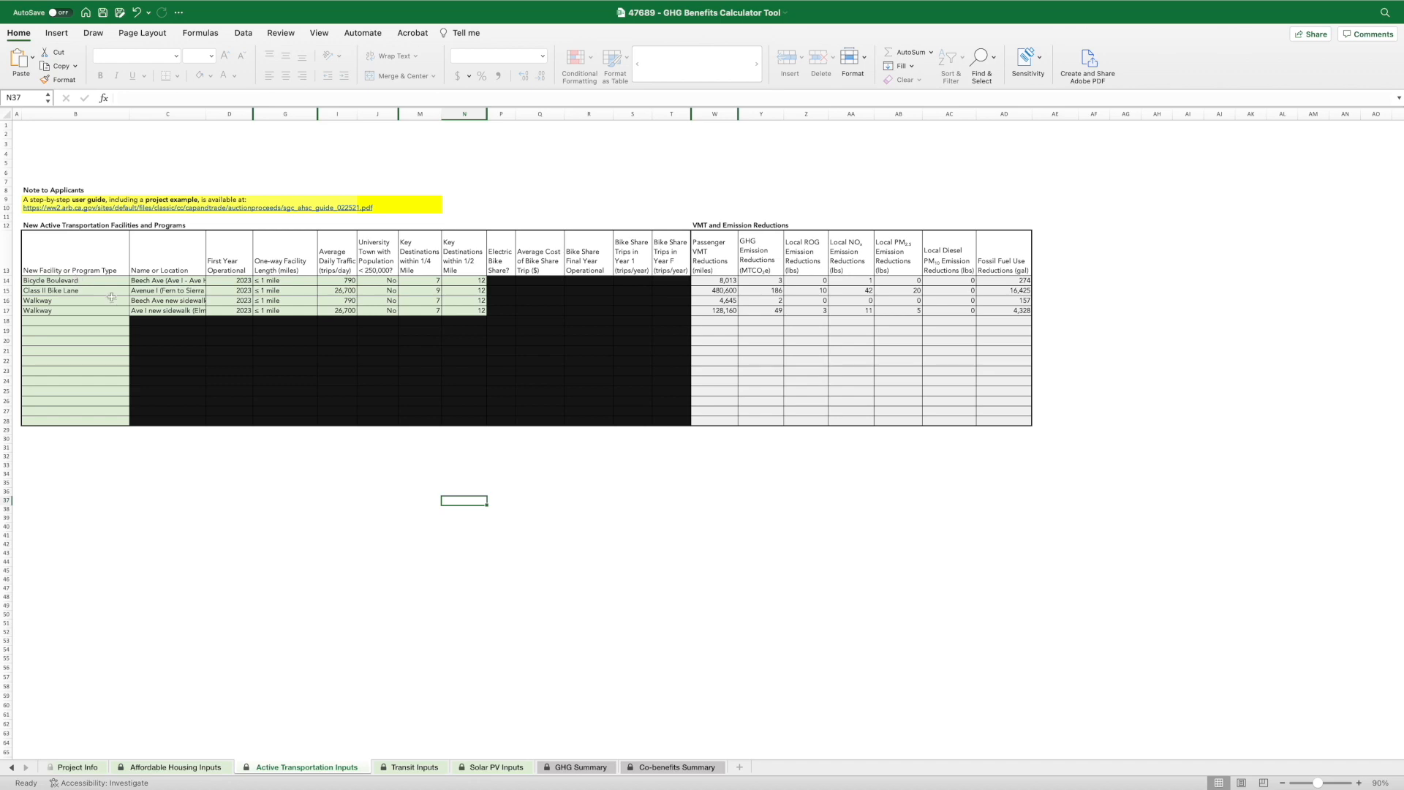
click(150, 310)
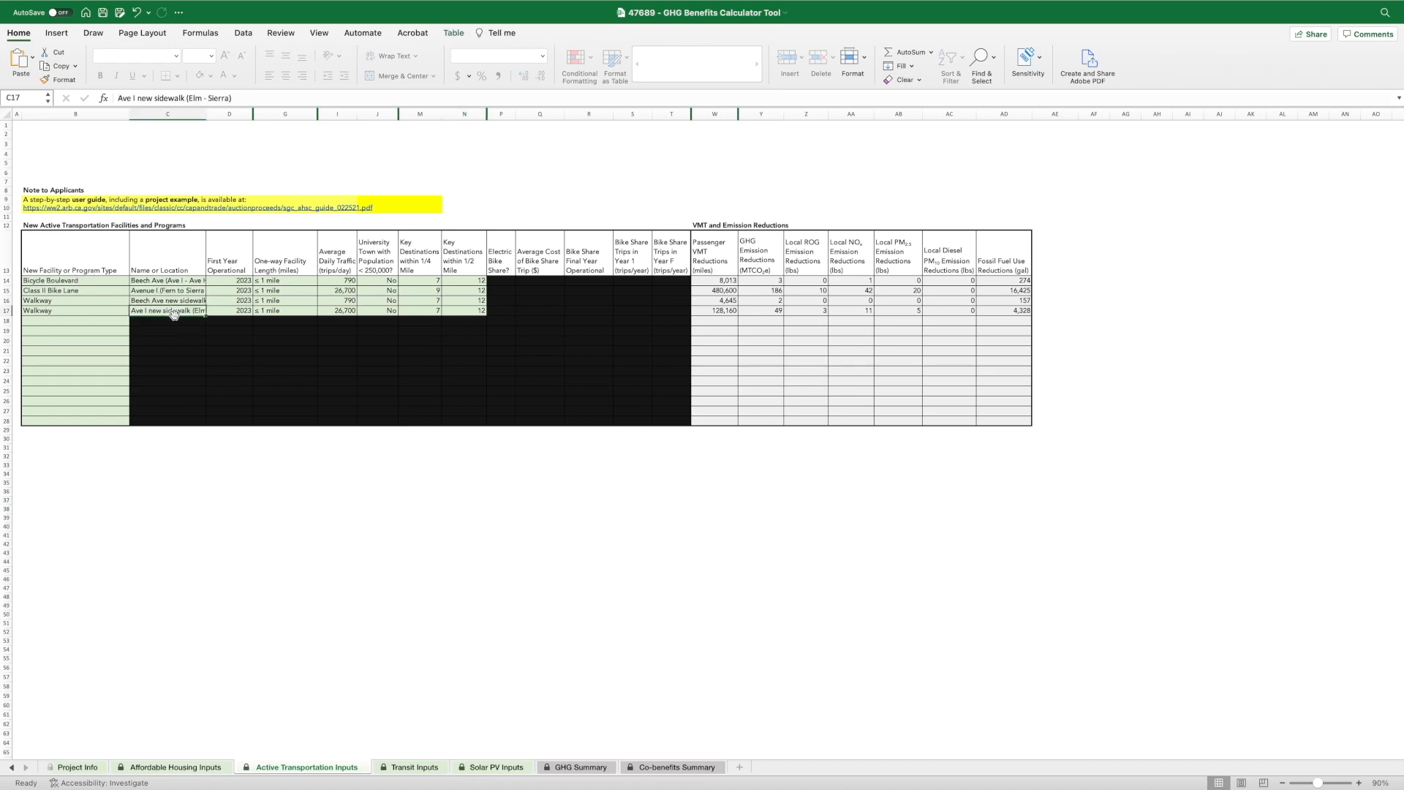
drag(238, 94, 121, 96)
key(ctrl+c)
key(ctrl+Left)
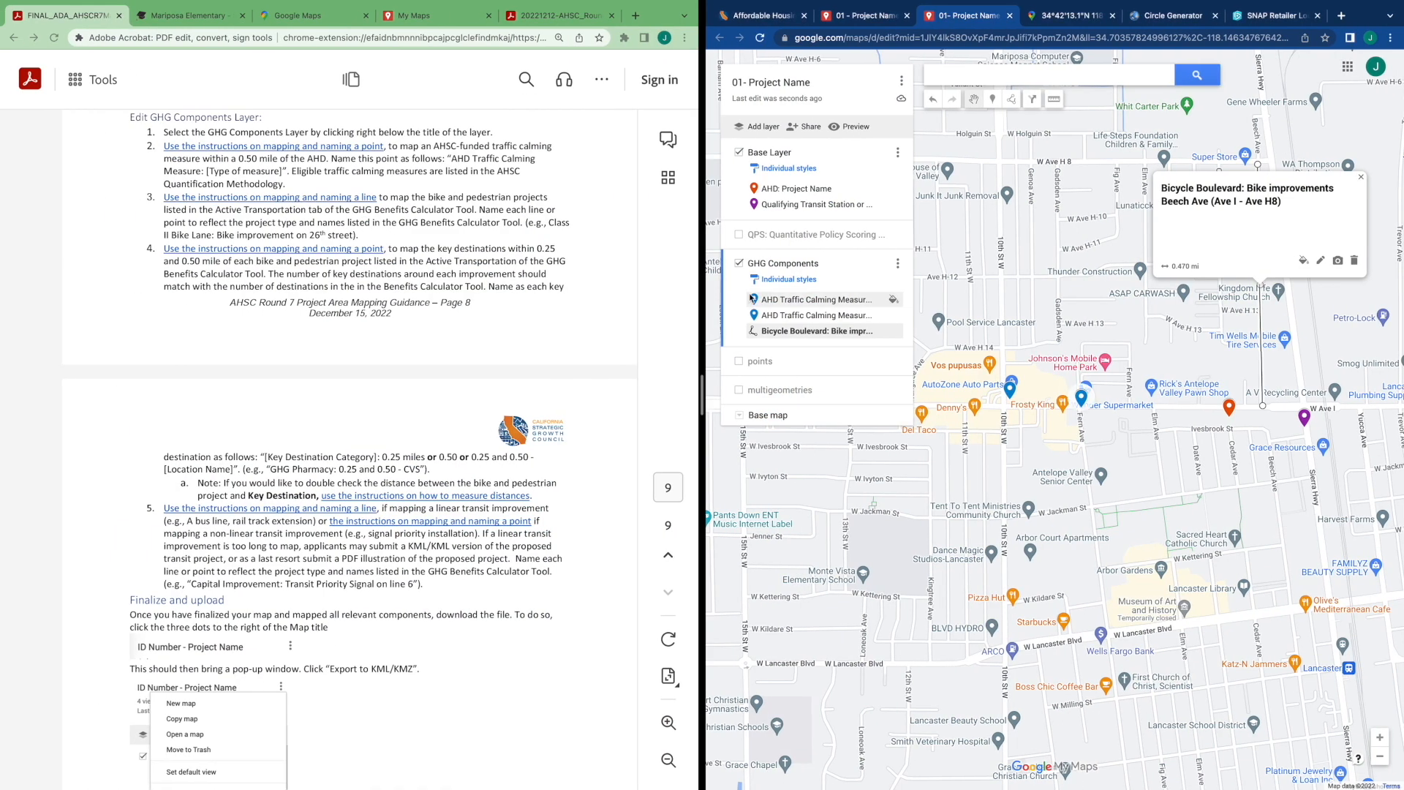
Draw a line along Ave I from Elm Ave to Sierra Hwy in the GHG Components layer
drag(1126, 442, 1063, 419)
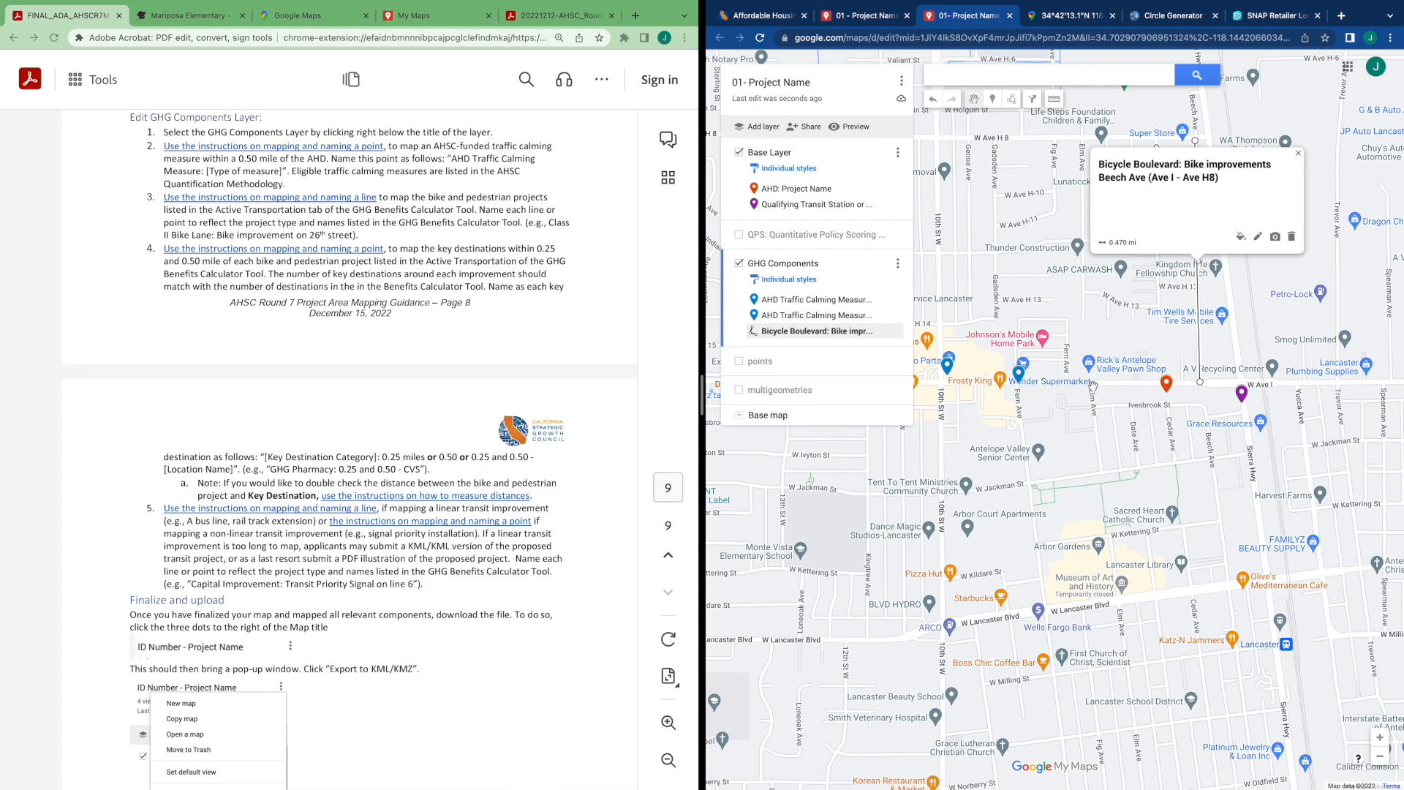
click(1011, 98)
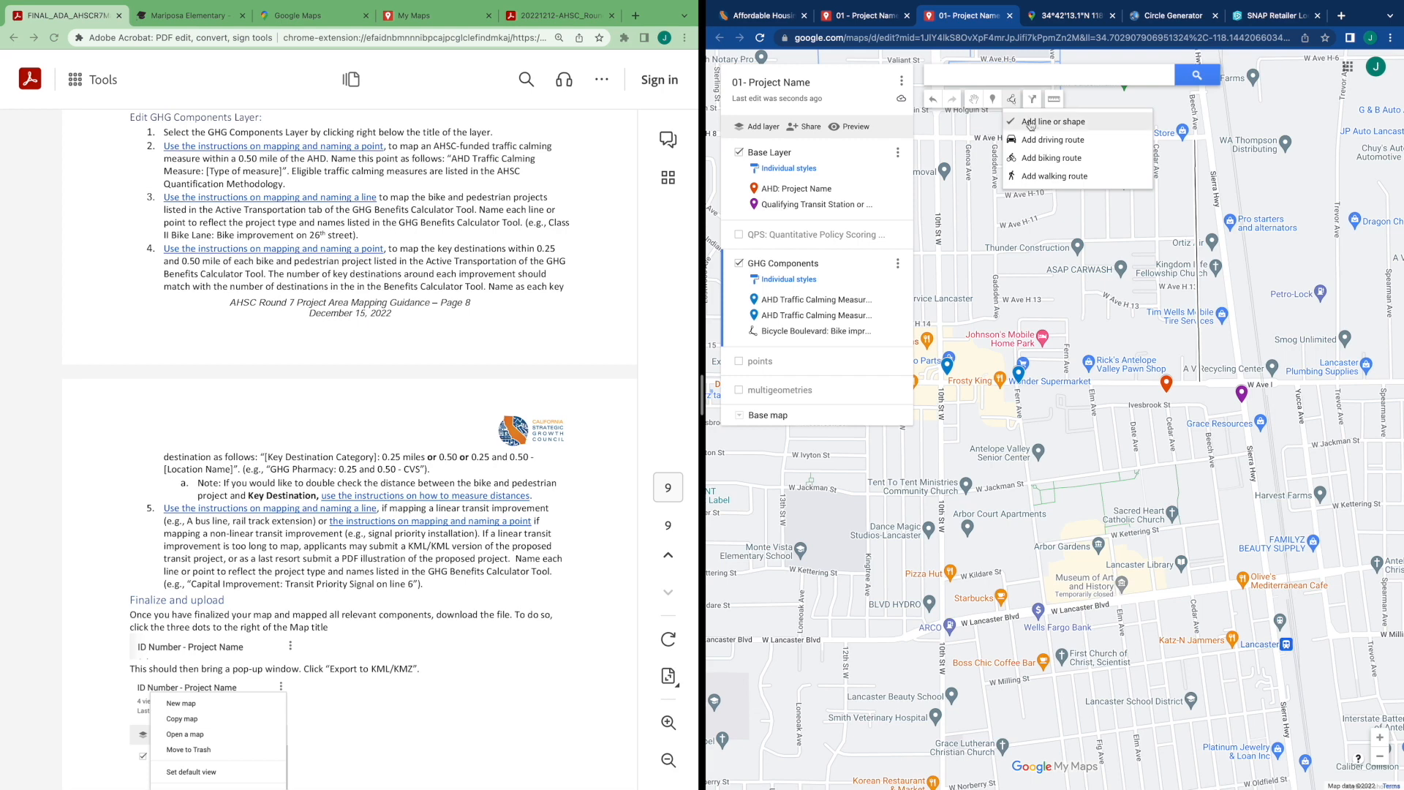
click(1037, 126)
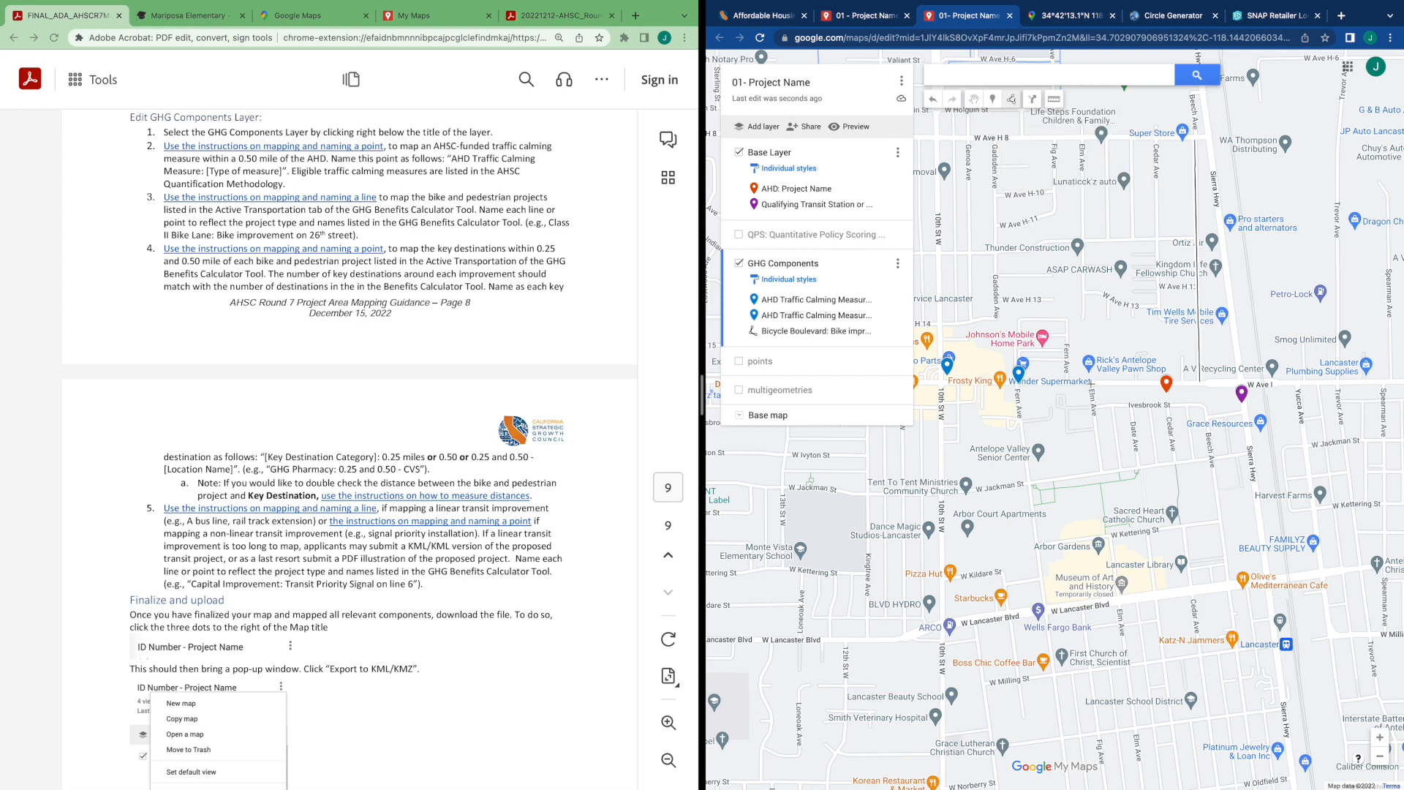
click(1090, 383)
click(1237, 383)
click(1237, 384)
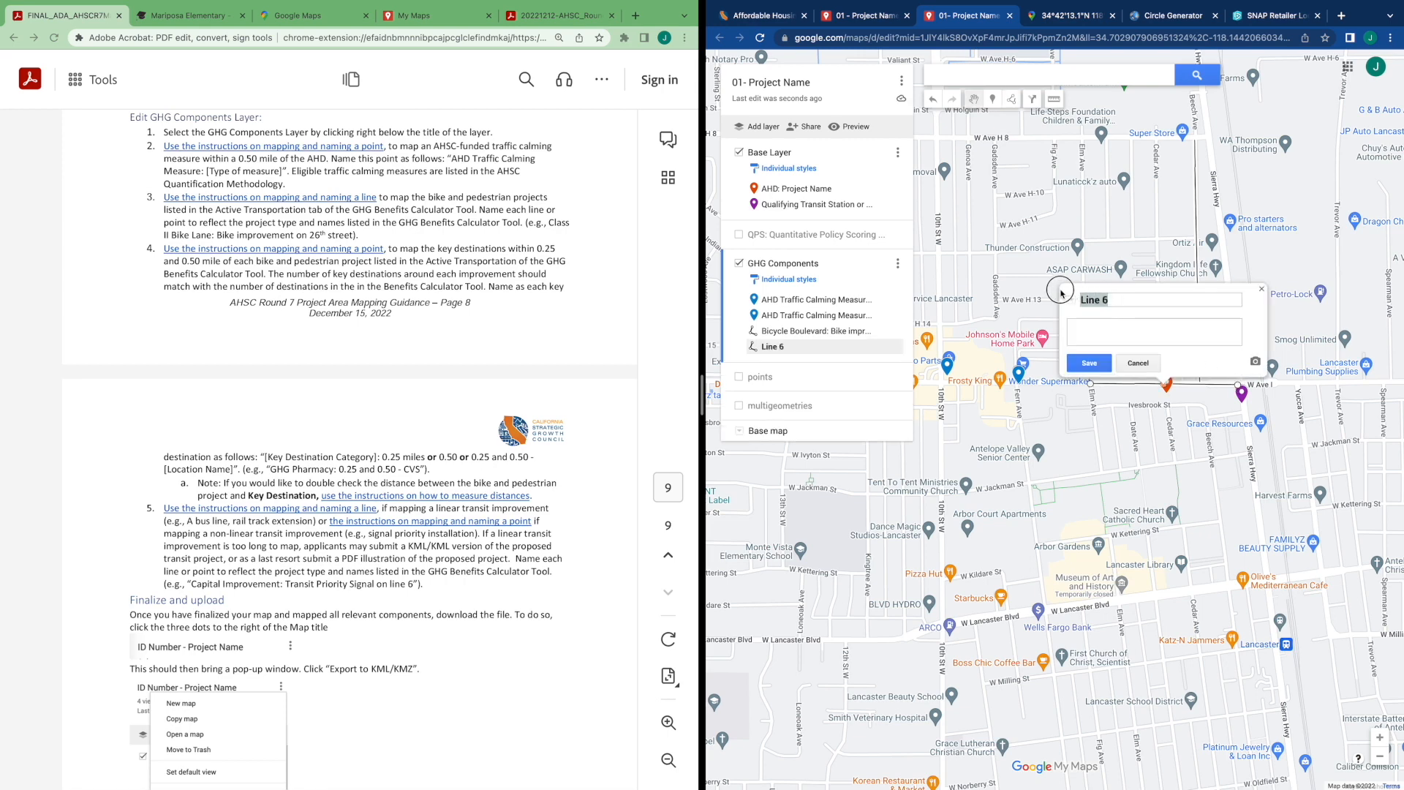
Name the line "Walkway: Ave I new sidewalk (Elm - Sierra)" and save it
text(Walkway:)
key(ctrl+v)
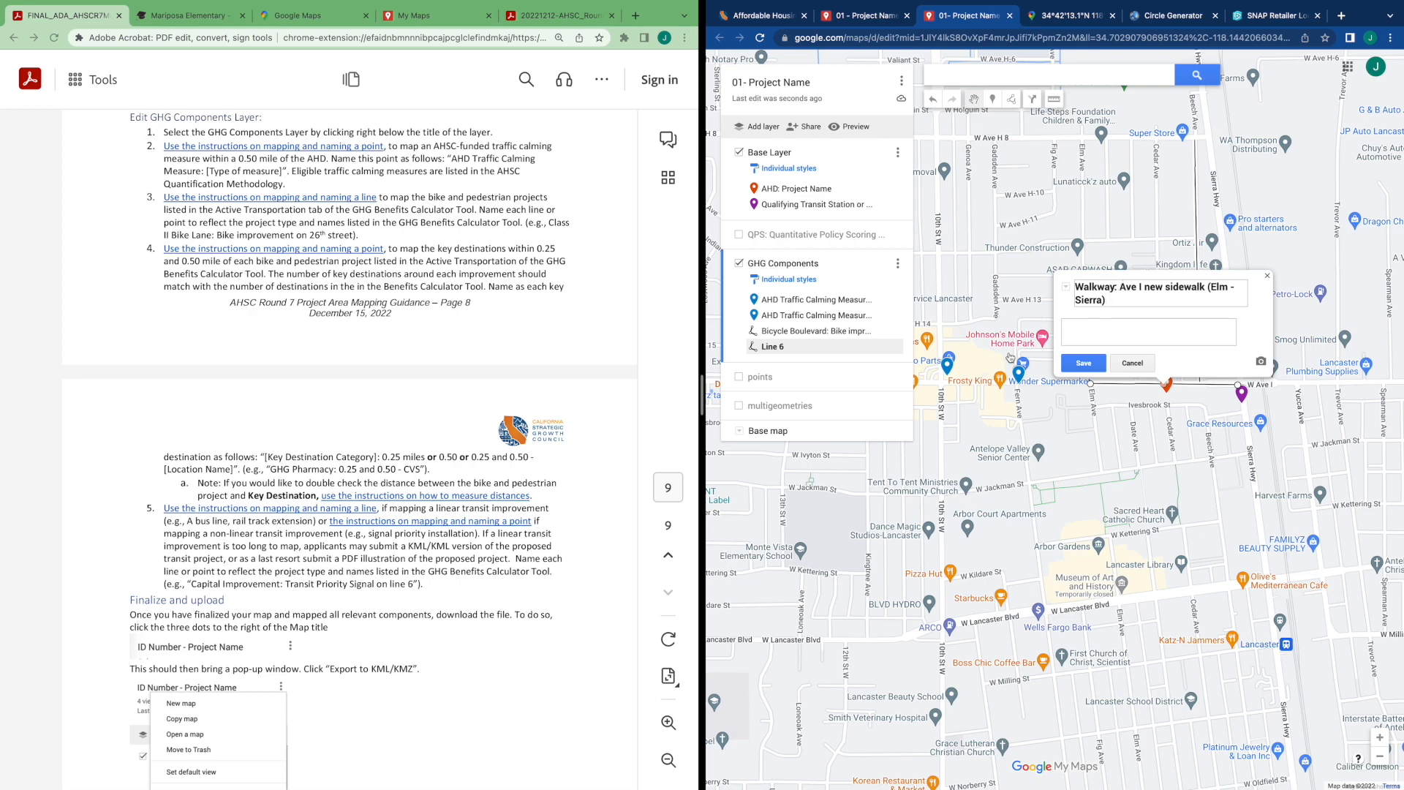
click(1069, 365)
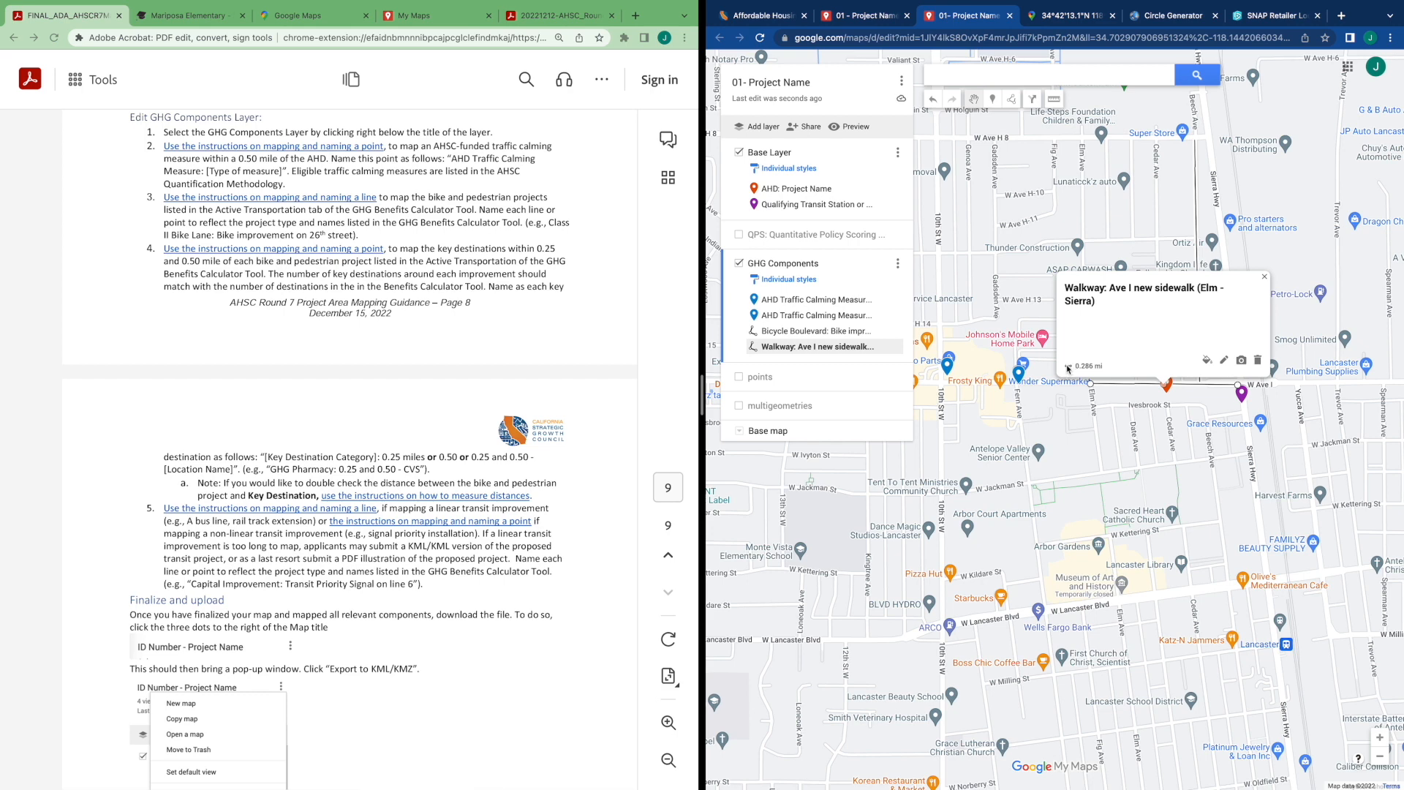
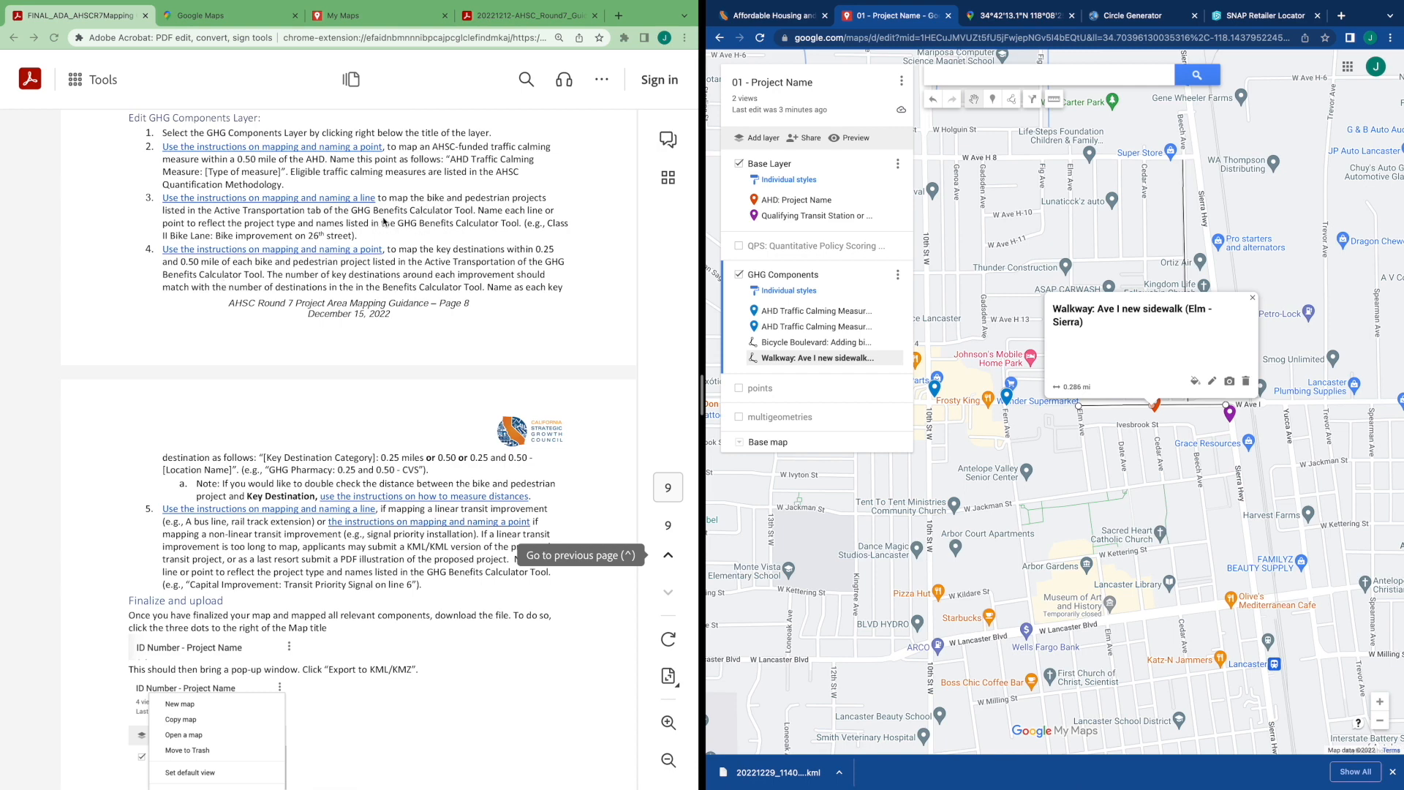
Survey the map around the Ave I walkway and the project site
drag(1104, 438, 1004, 460)
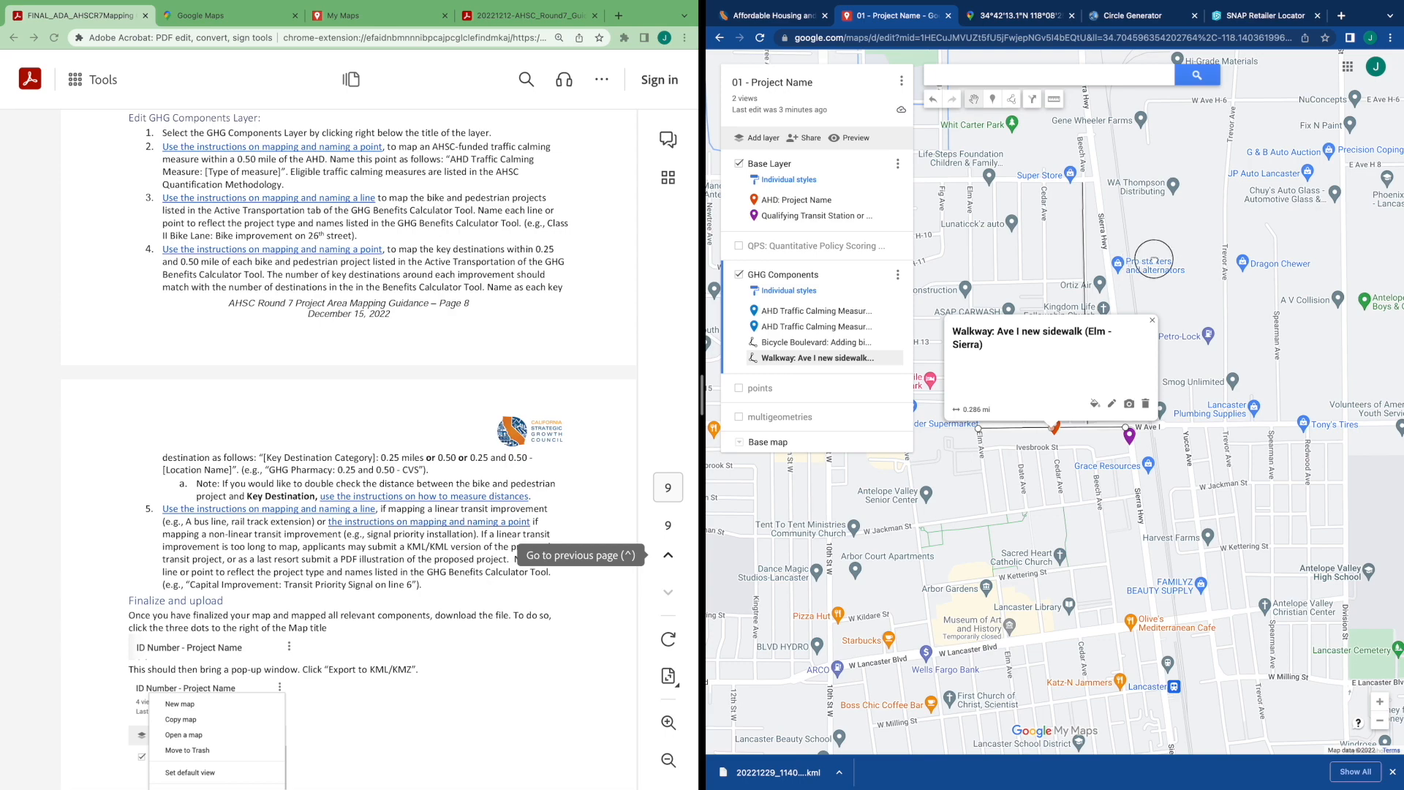
drag(1140, 262, 1200, 251)
click(1212, 309)
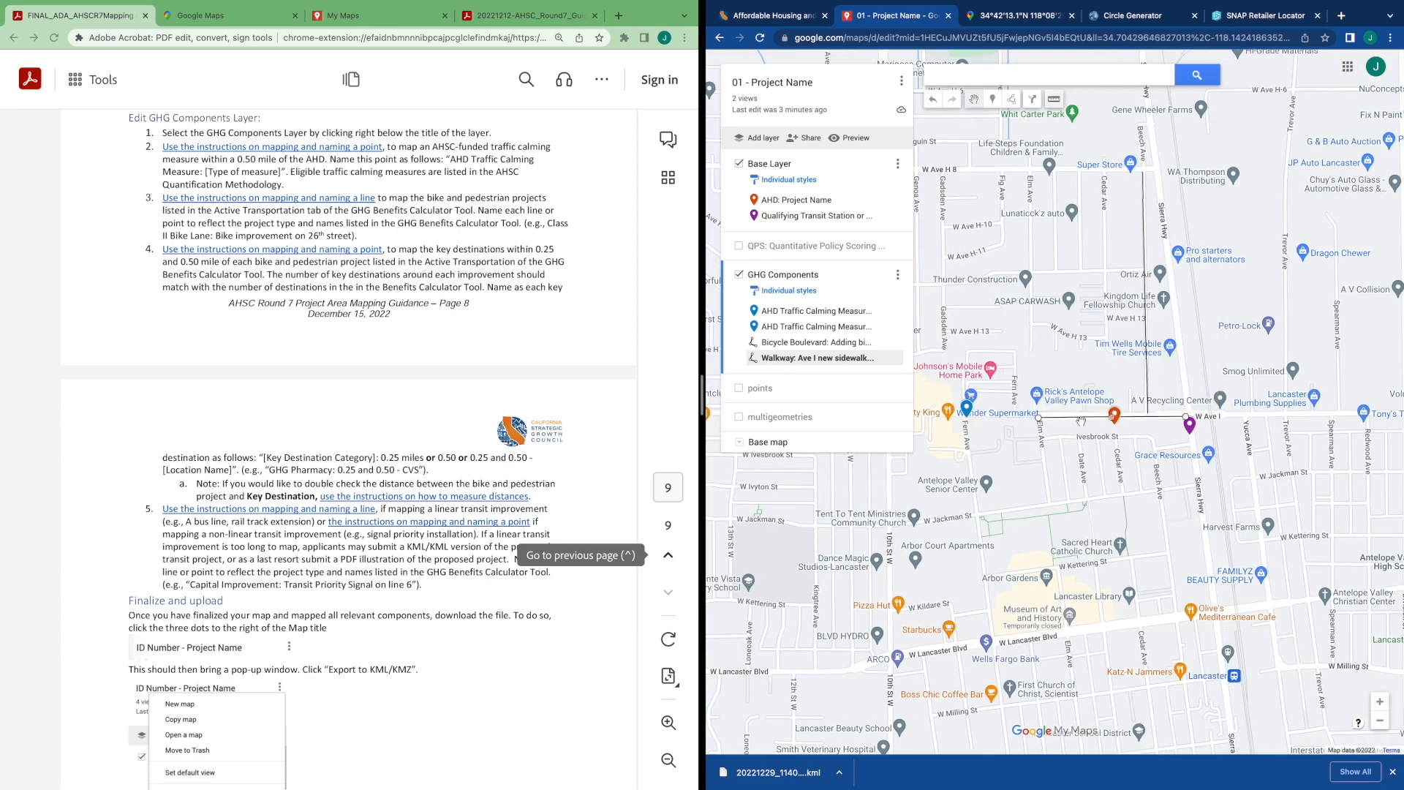
scroll(1081, 421, up, 2)
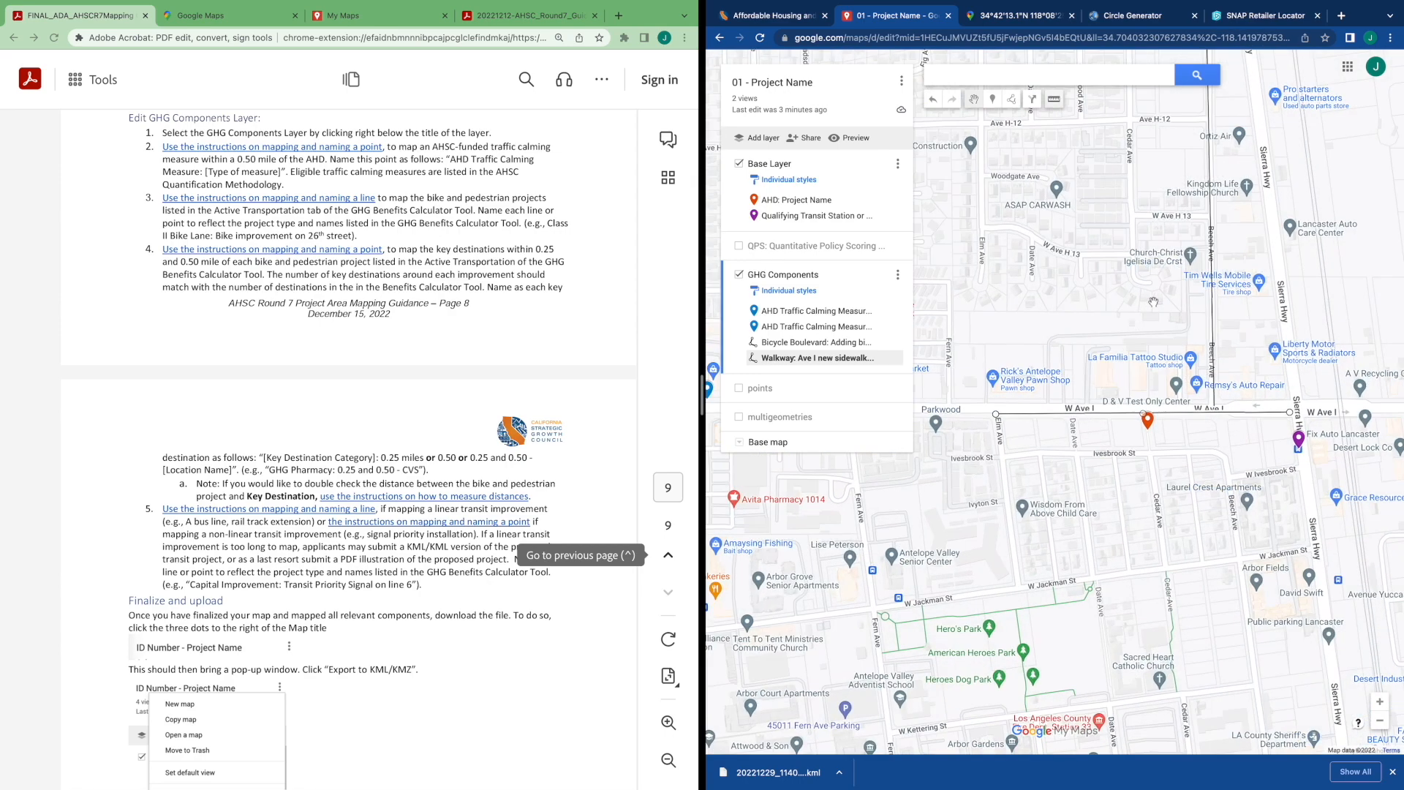
drag(1113, 319, 988, 418)
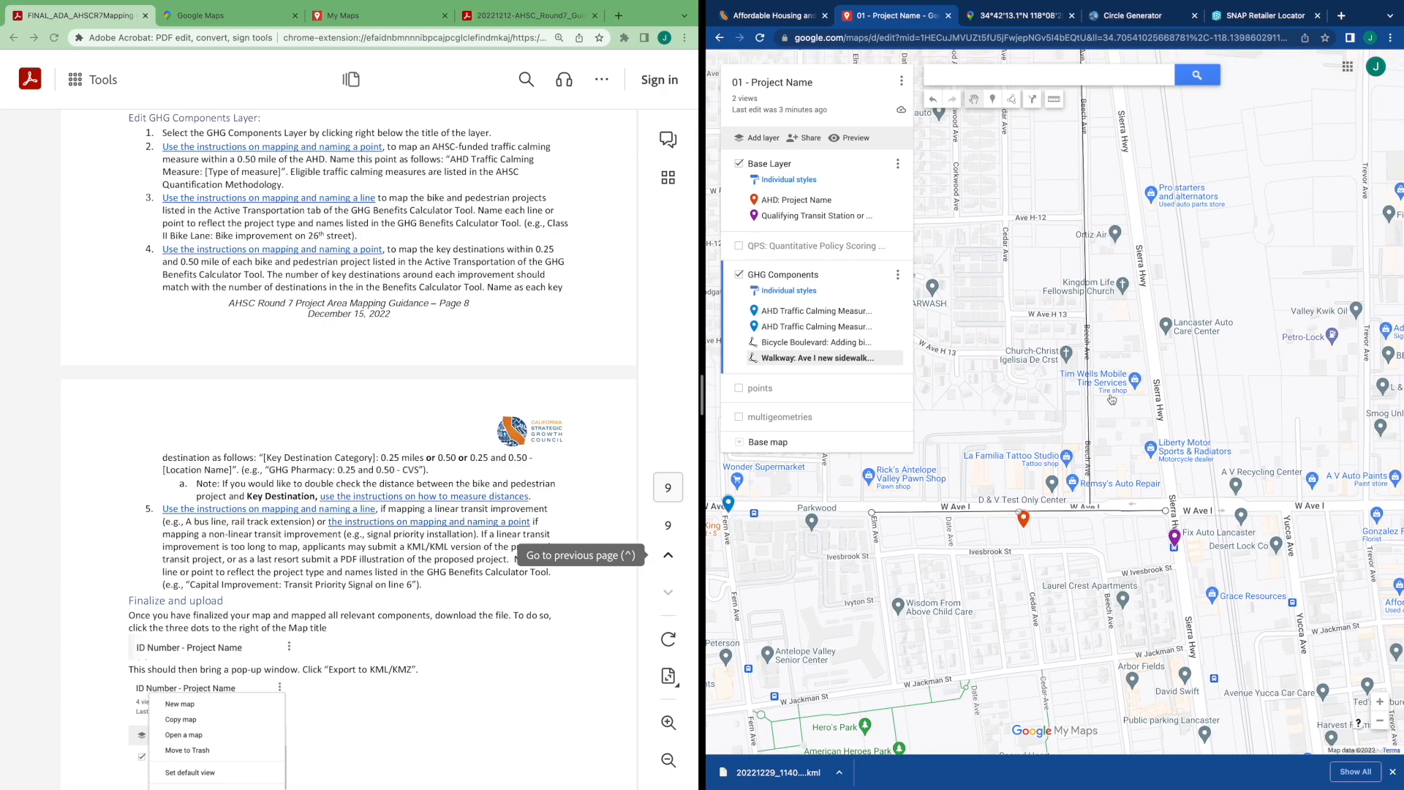
scroll(1112, 400, down, 2)
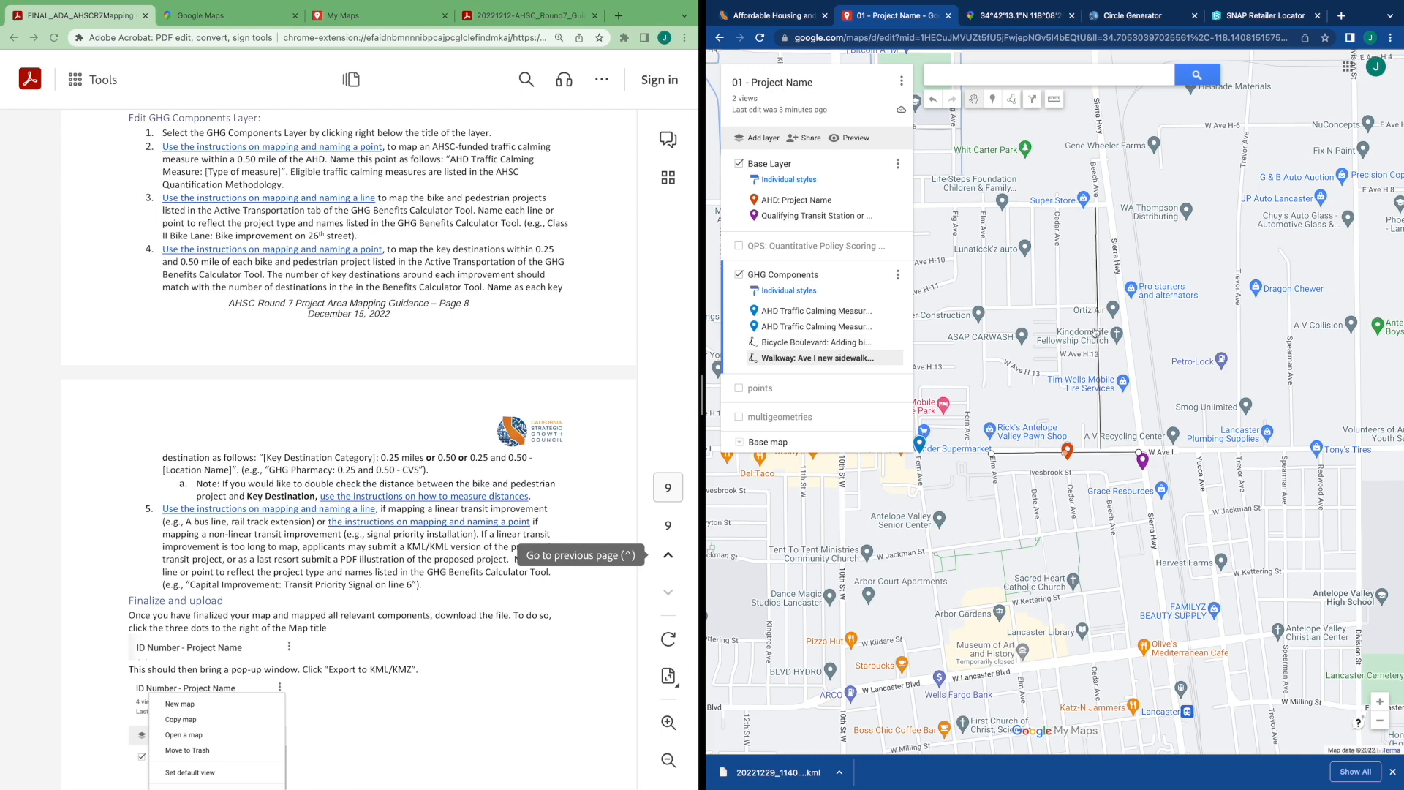
drag(1068, 322, 1063, 297)
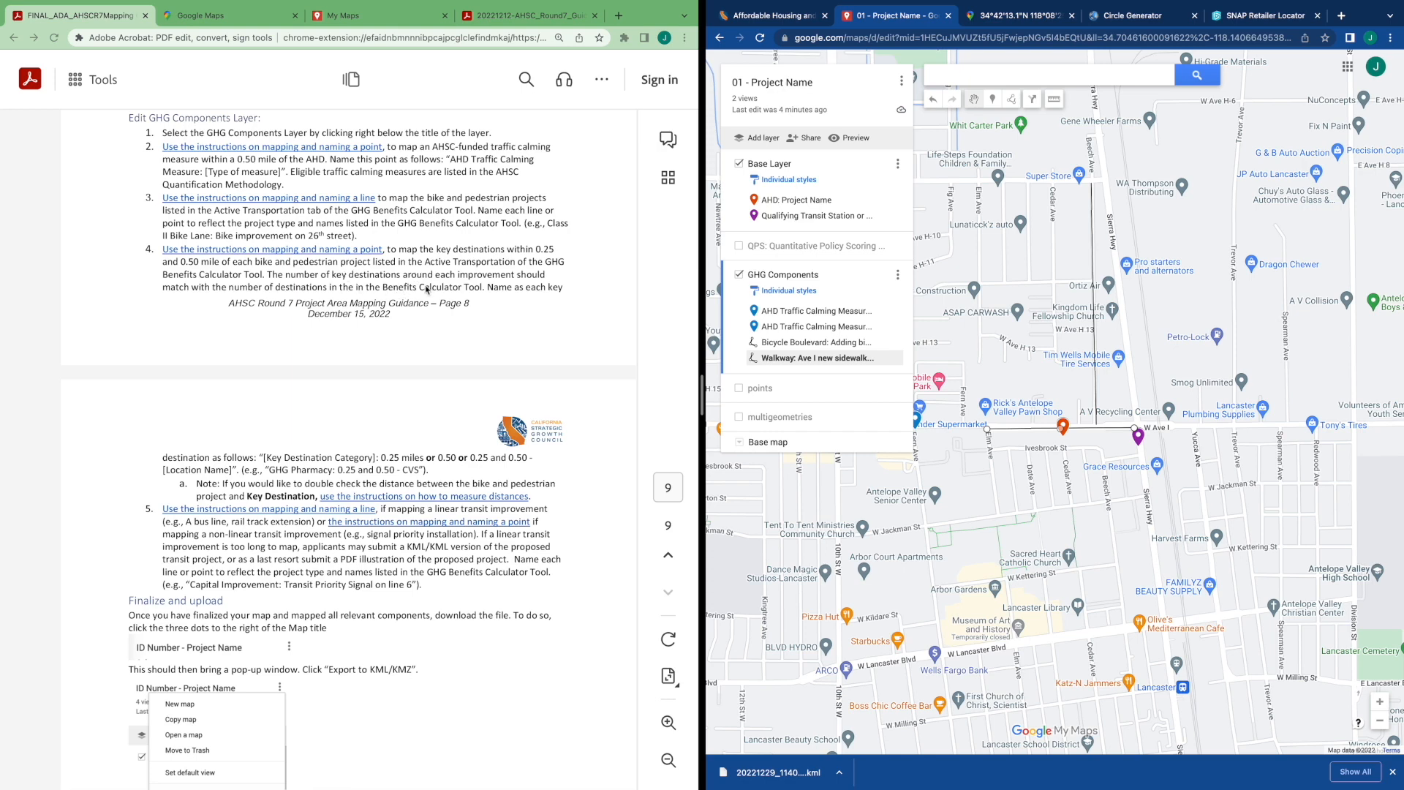
Read the Key Destinations definitions in the AHSC Round 7 Guidelines PDF
click(775, 19)
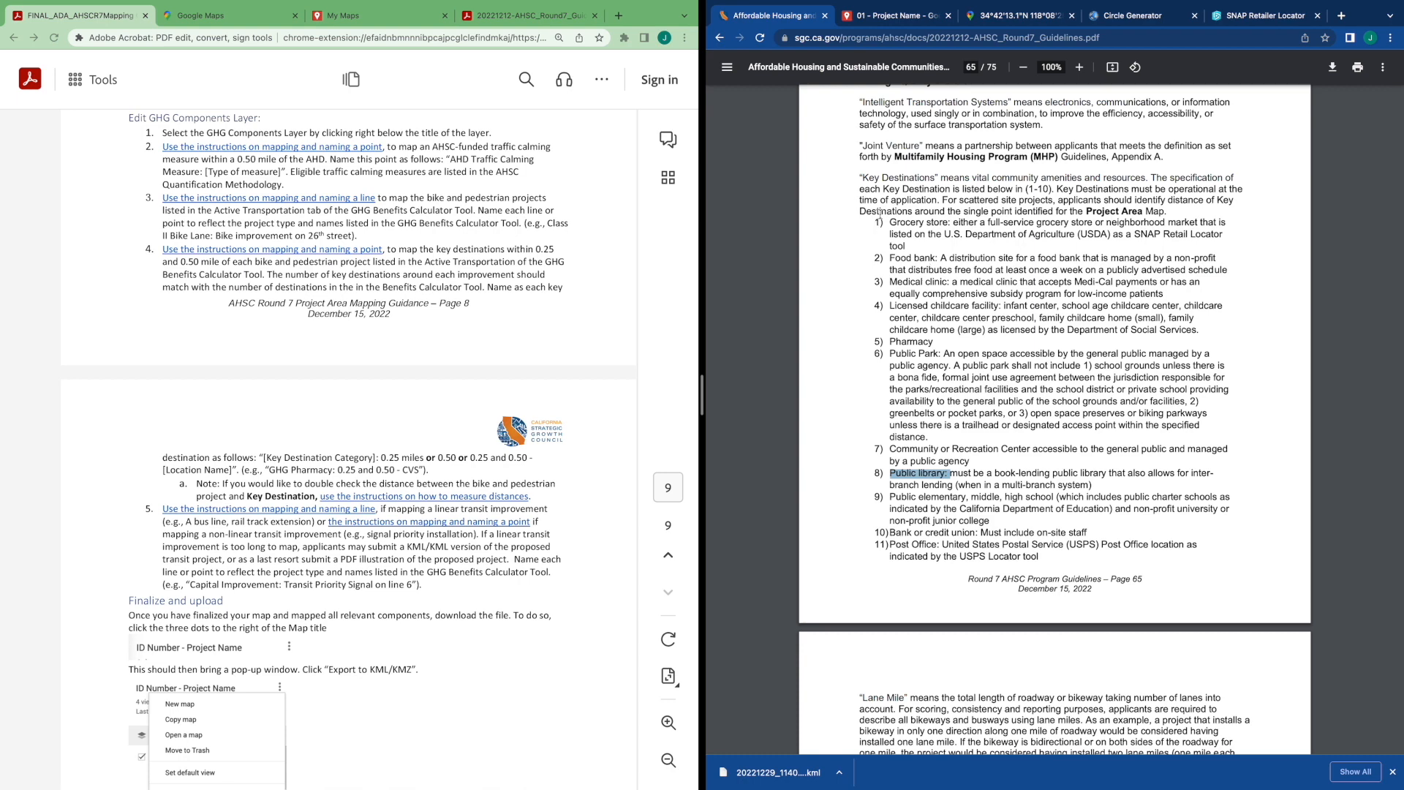
drag(878, 201, 1044, 554)
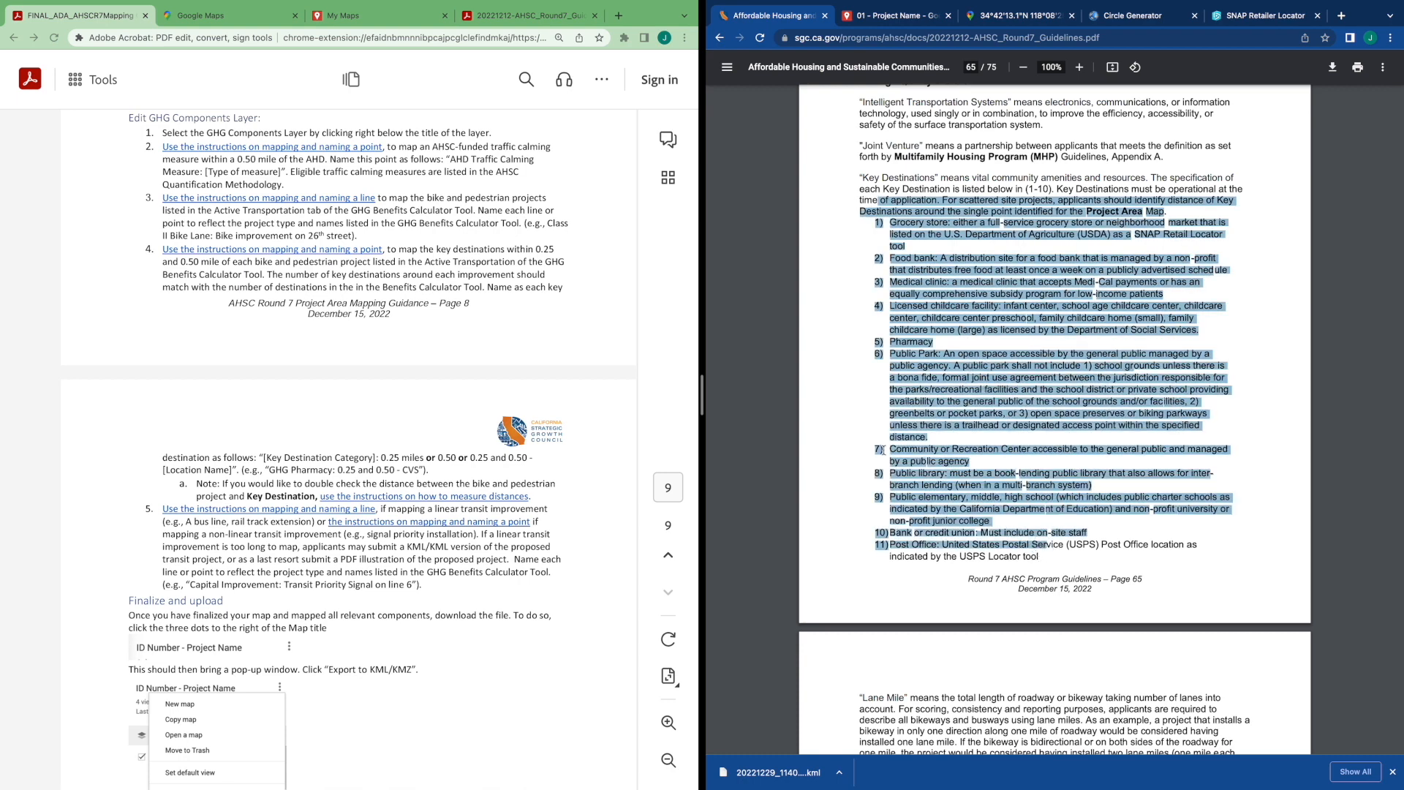
click(864, 262)
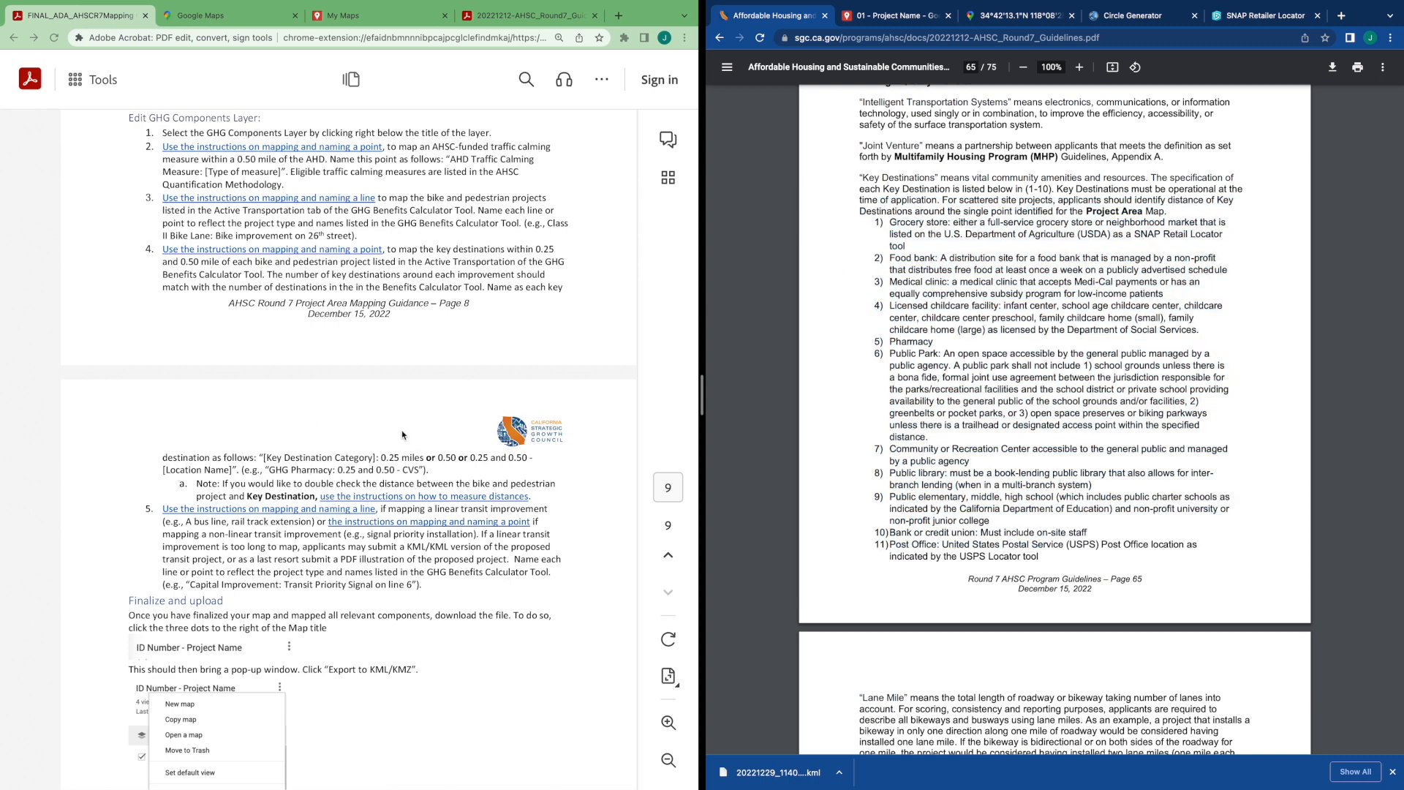
click(899, 15)
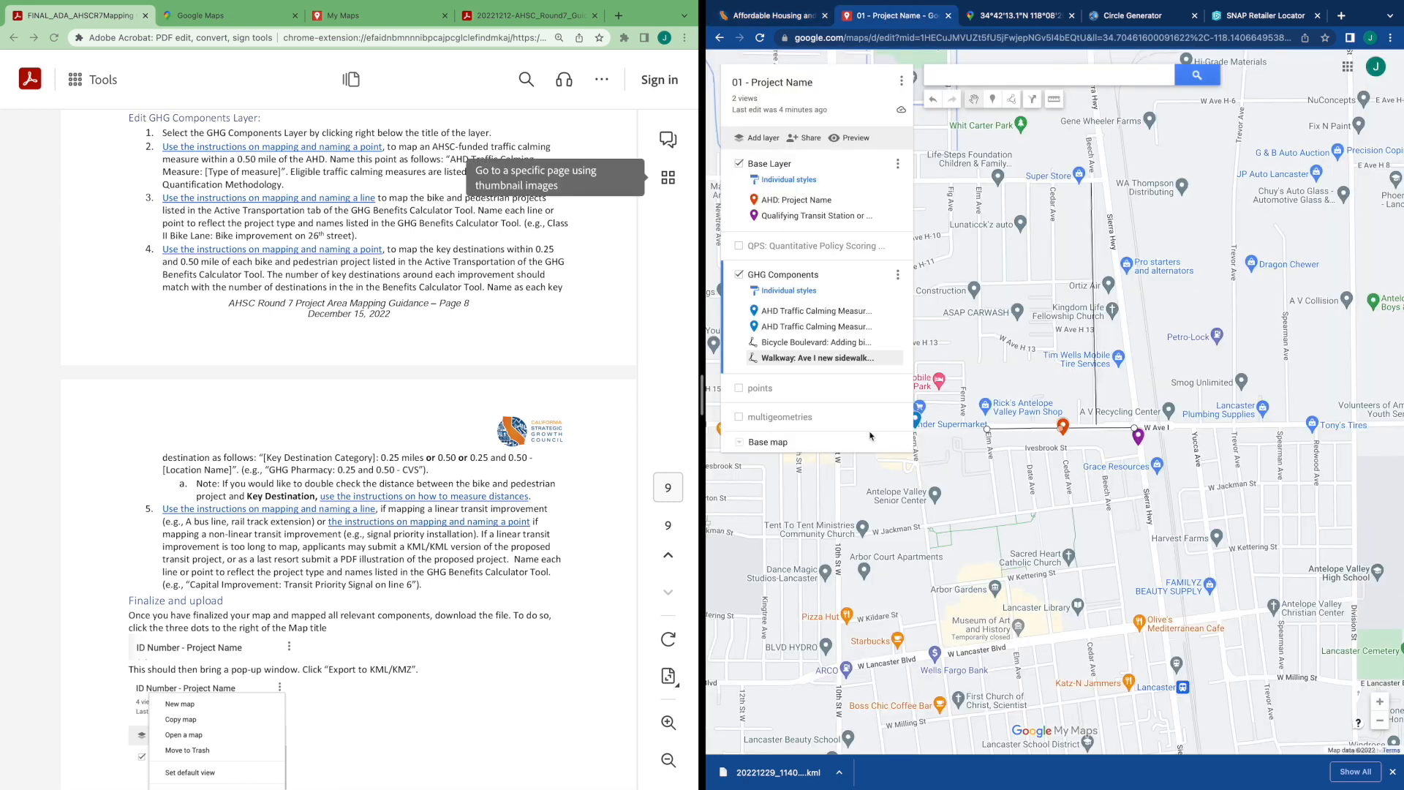
Measure the distance from Ave I near the project site to Hero's Park
drag(1099, 458, 1103, 434)
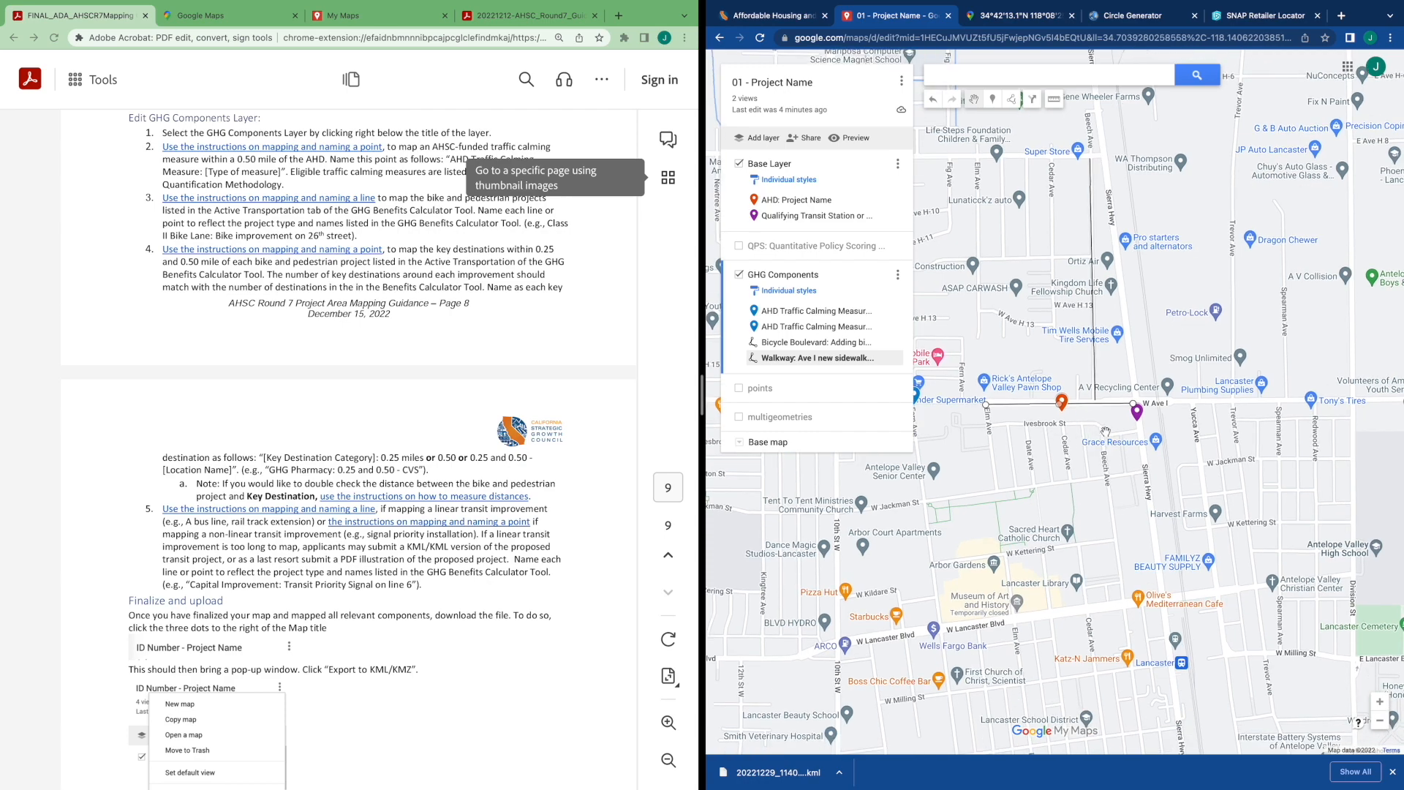
scroll(1136, 397, up, 2)
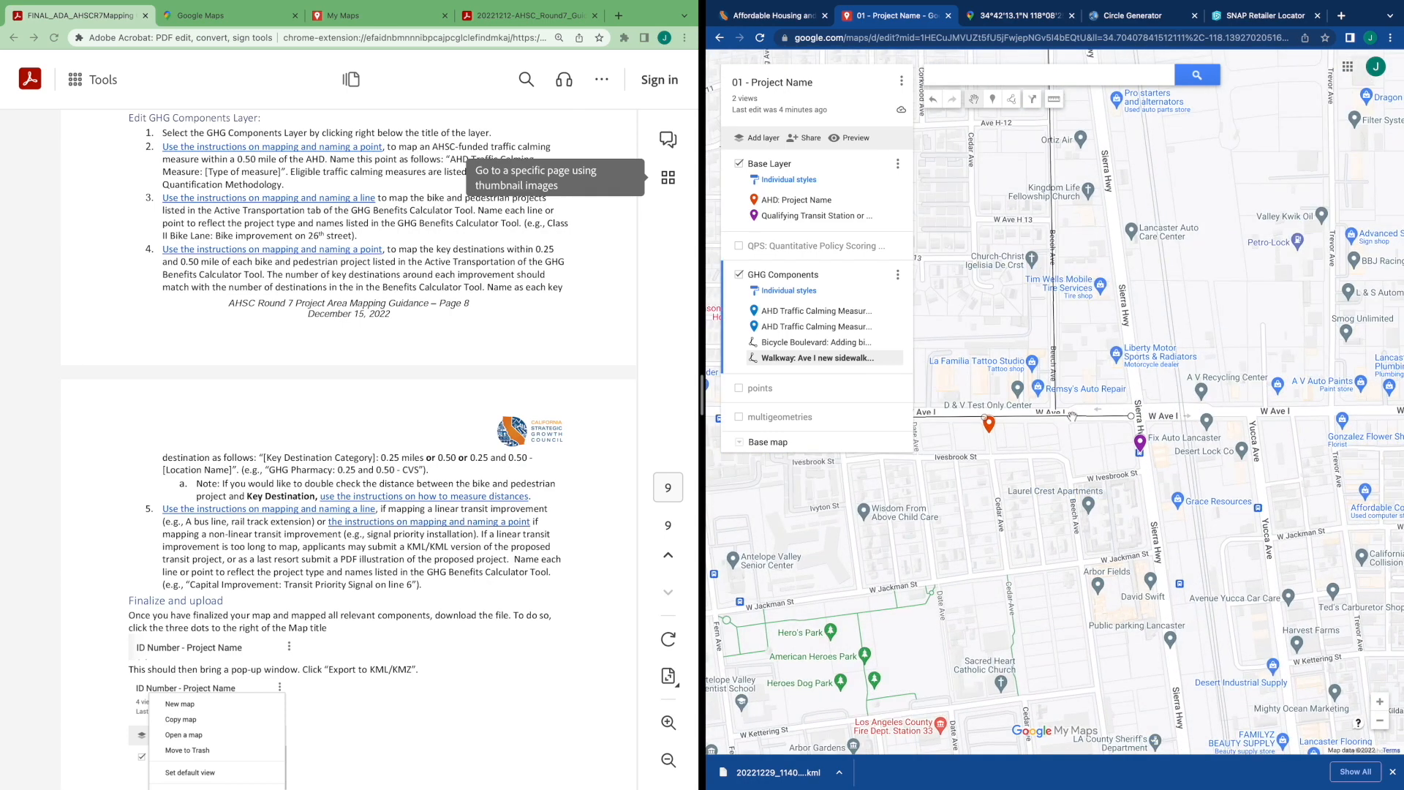
drag(1029, 435, 1128, 439)
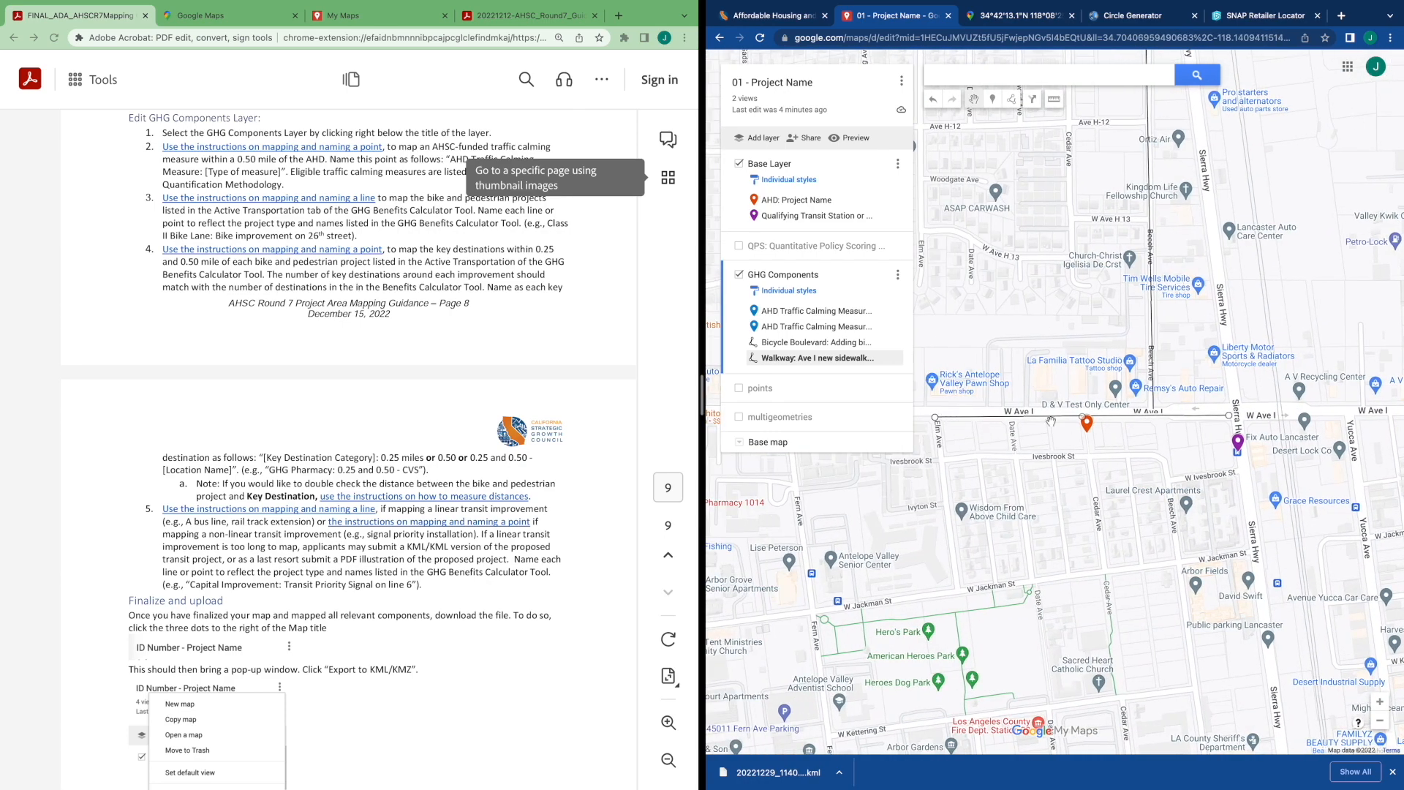
click(992, 418)
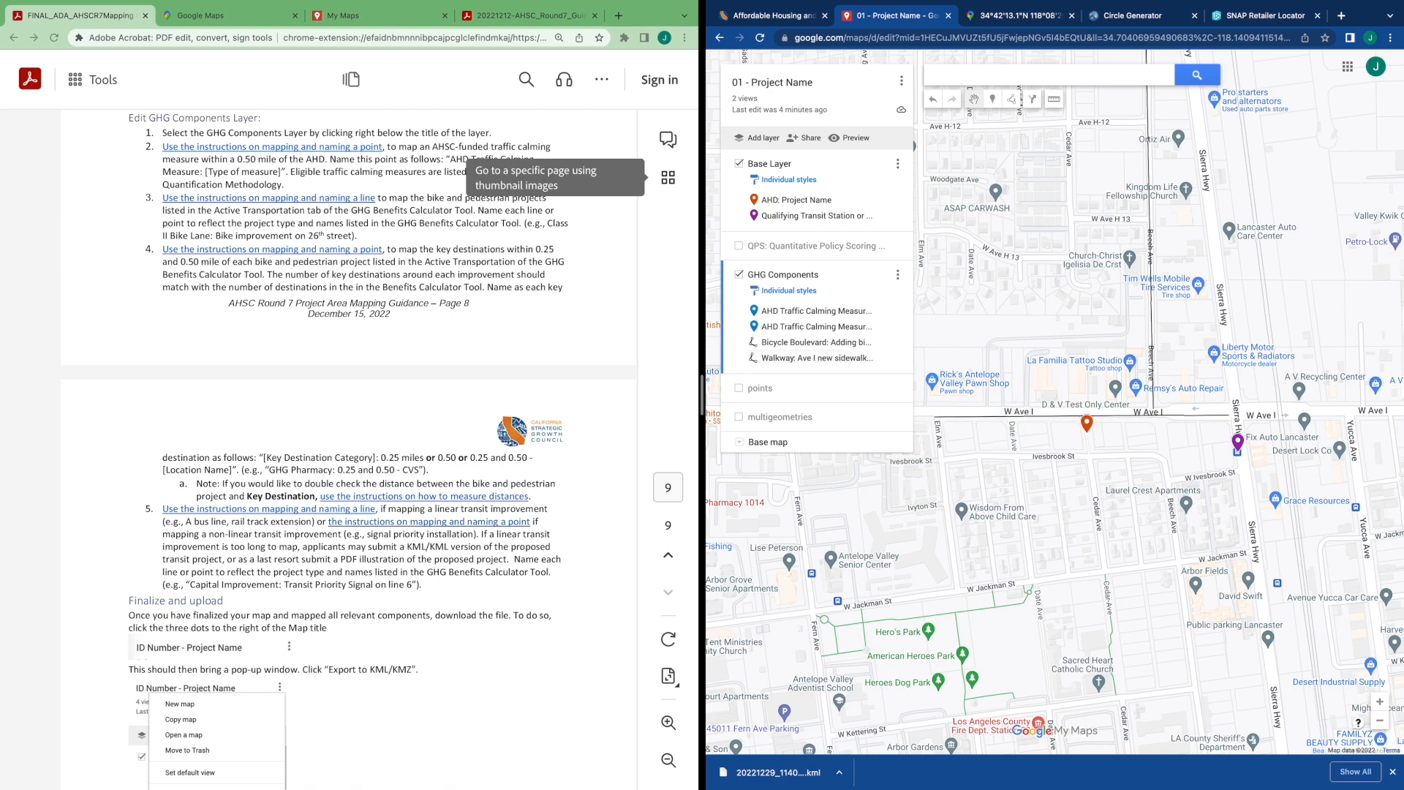
scroll(1124, 406, up, 2)
scroll(1132, 405, down, 2)
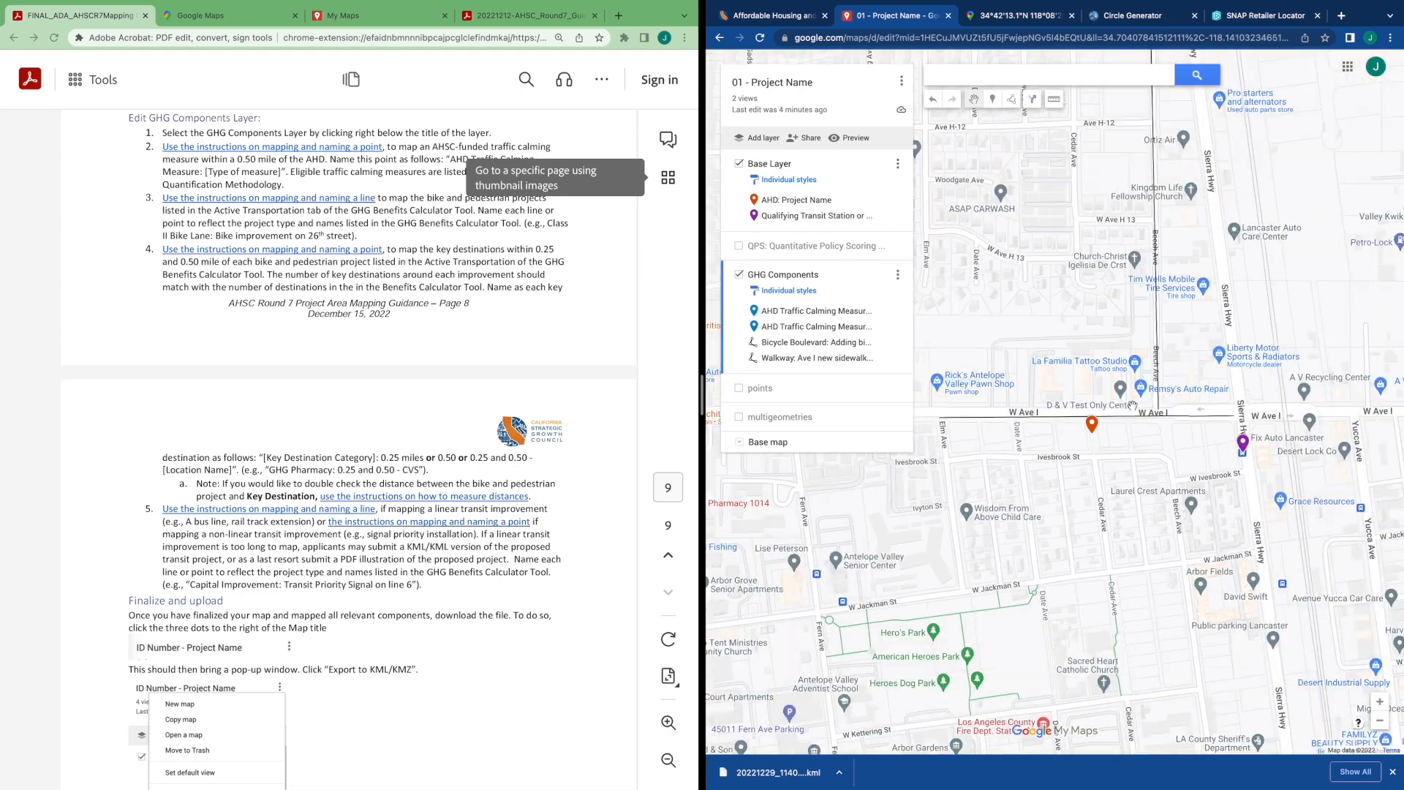
drag(1148, 452, 1128, 313)
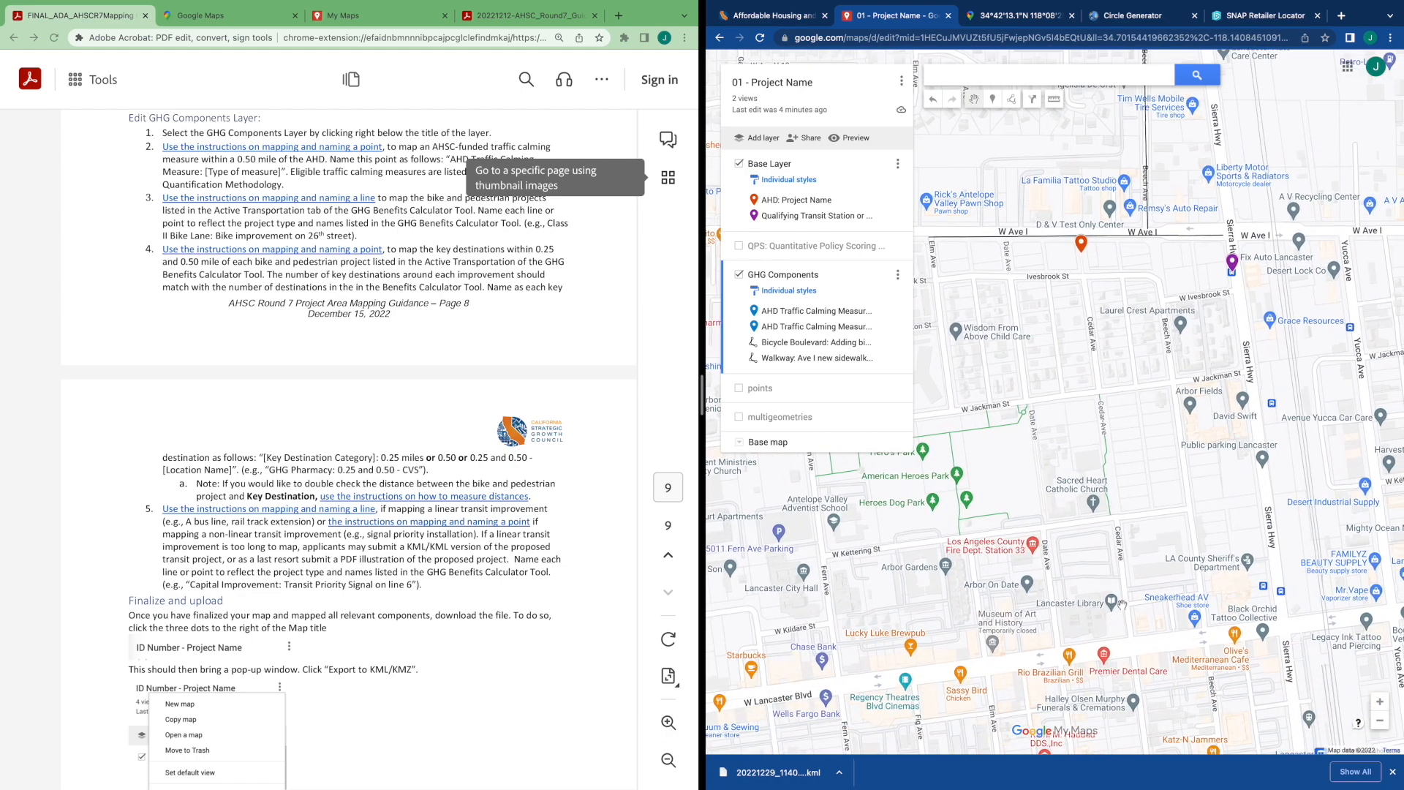
drag(983, 508, 1082, 492)
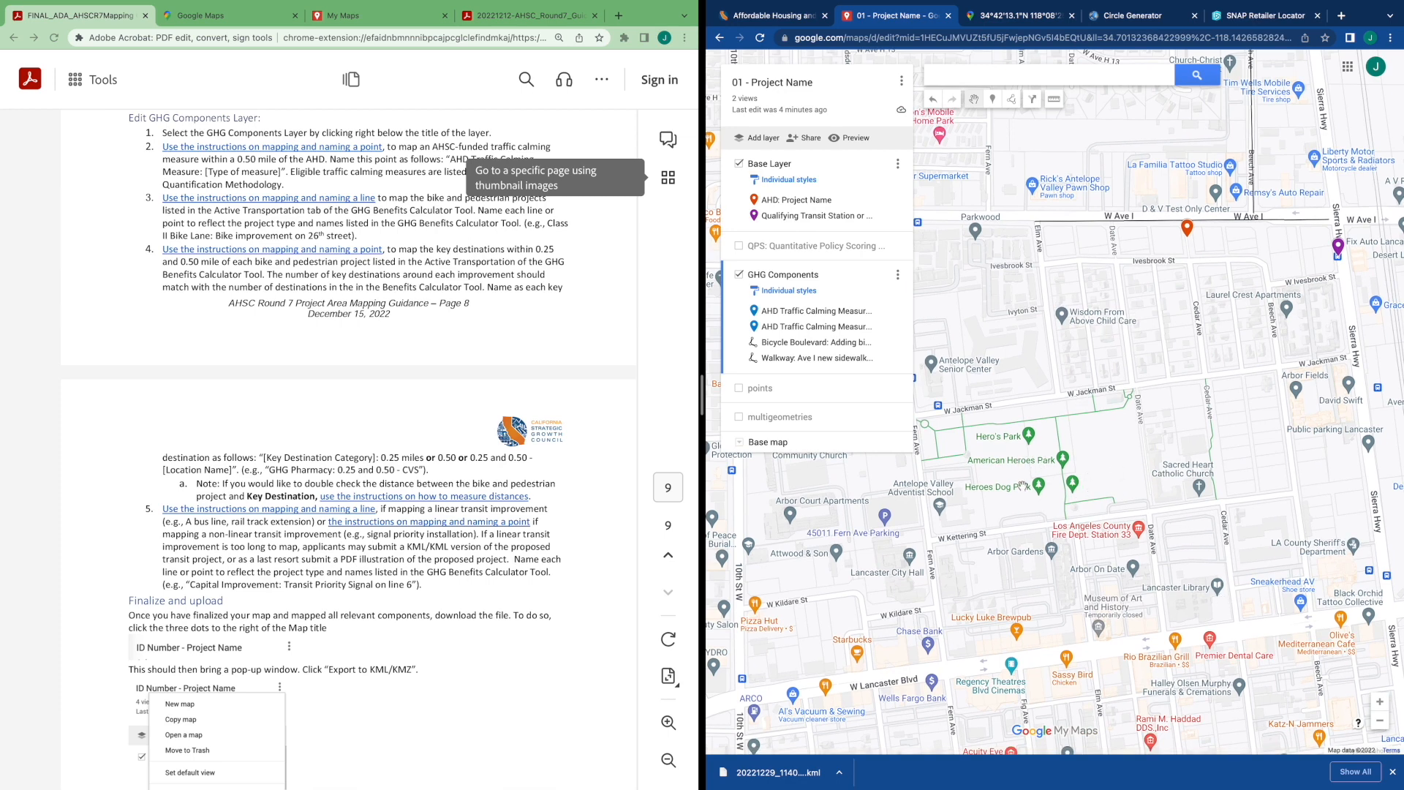
click(1055, 100)
click(1052, 221)
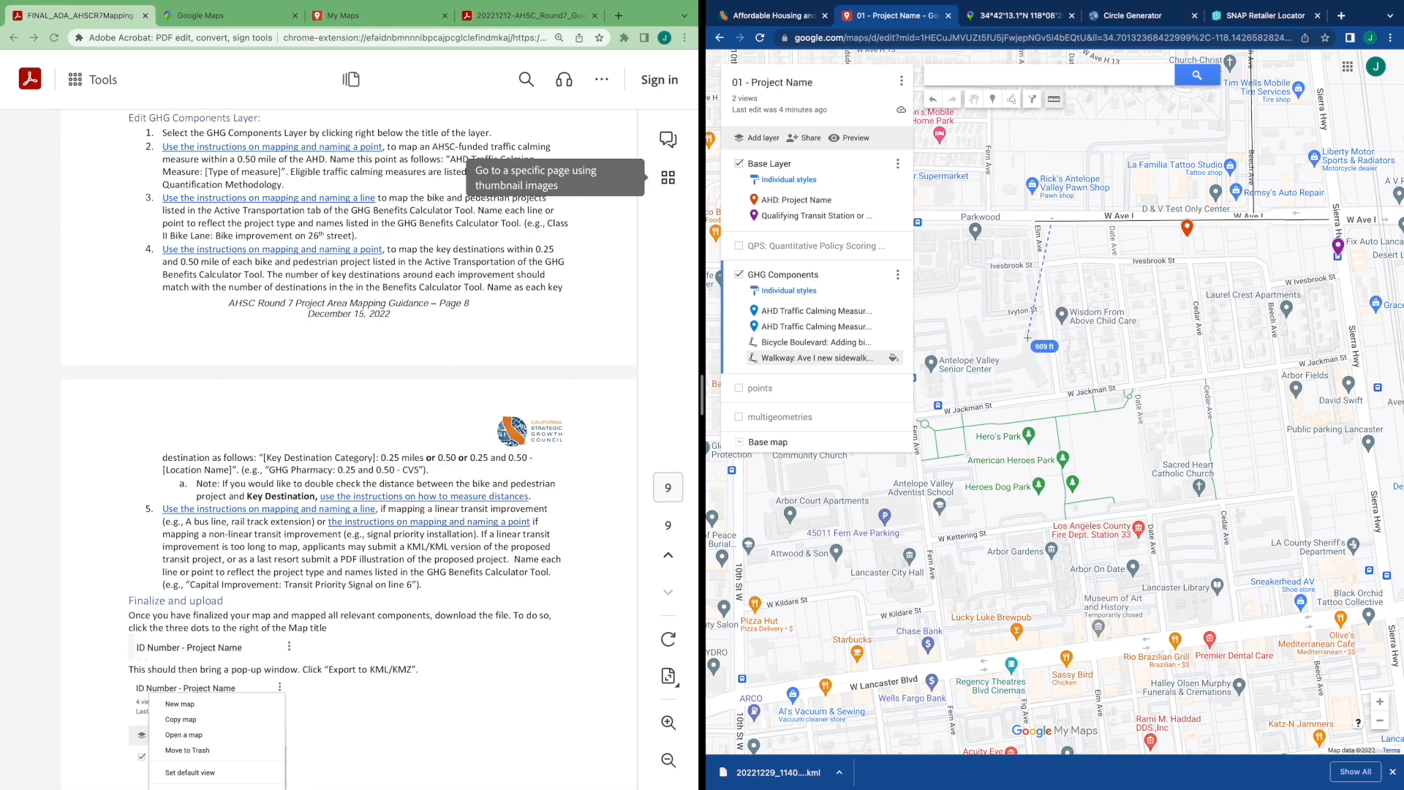
click(1052, 98)
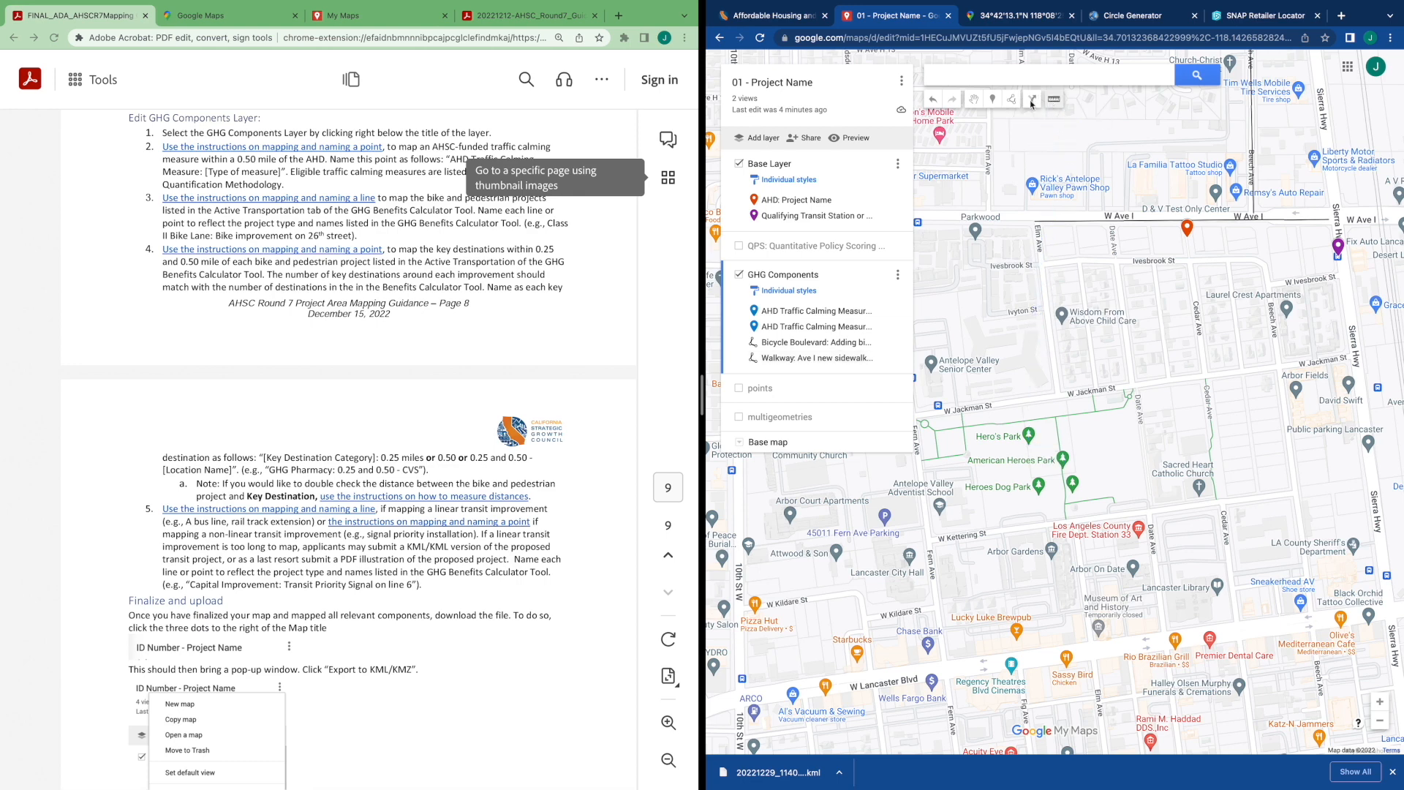
Add a marker at Hero's Park named "Public Park: 0.25 and 0.50 - Hero's Park" and save it
click(993, 102)
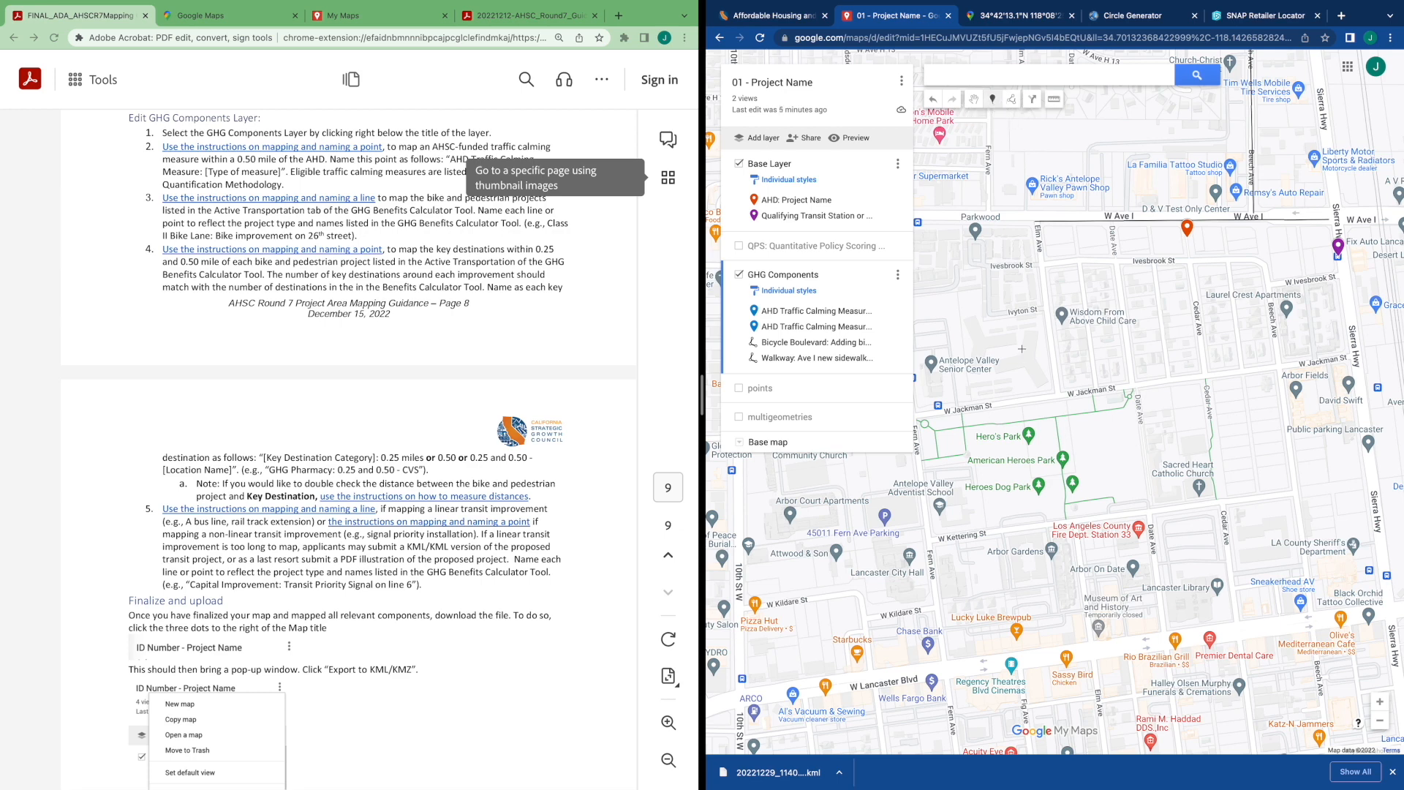
click(1030, 443)
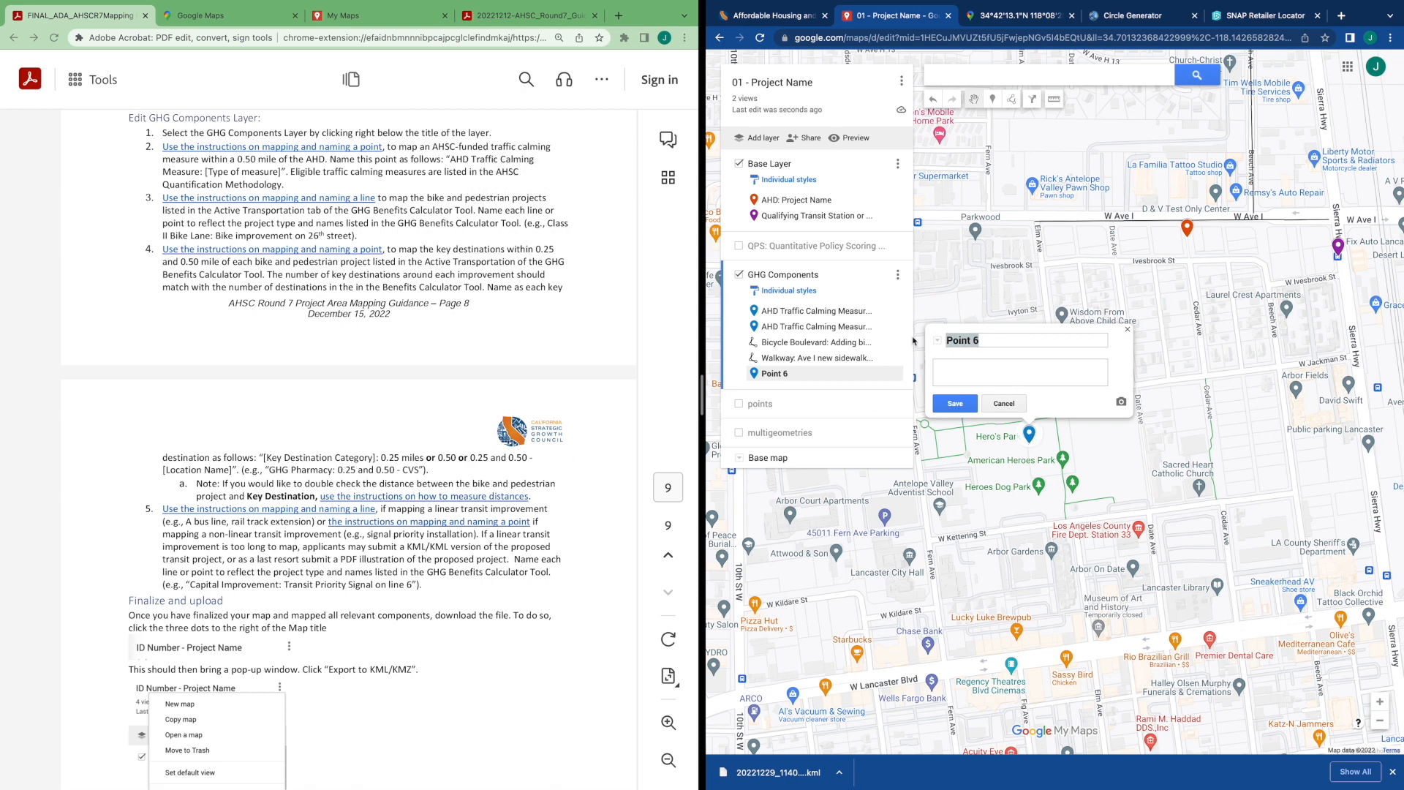
click(990, 340)
key(BackSpace)
key(BackSpace)
key(BackSpace)
text(blic Park:)
text(0.25 and 0.50)
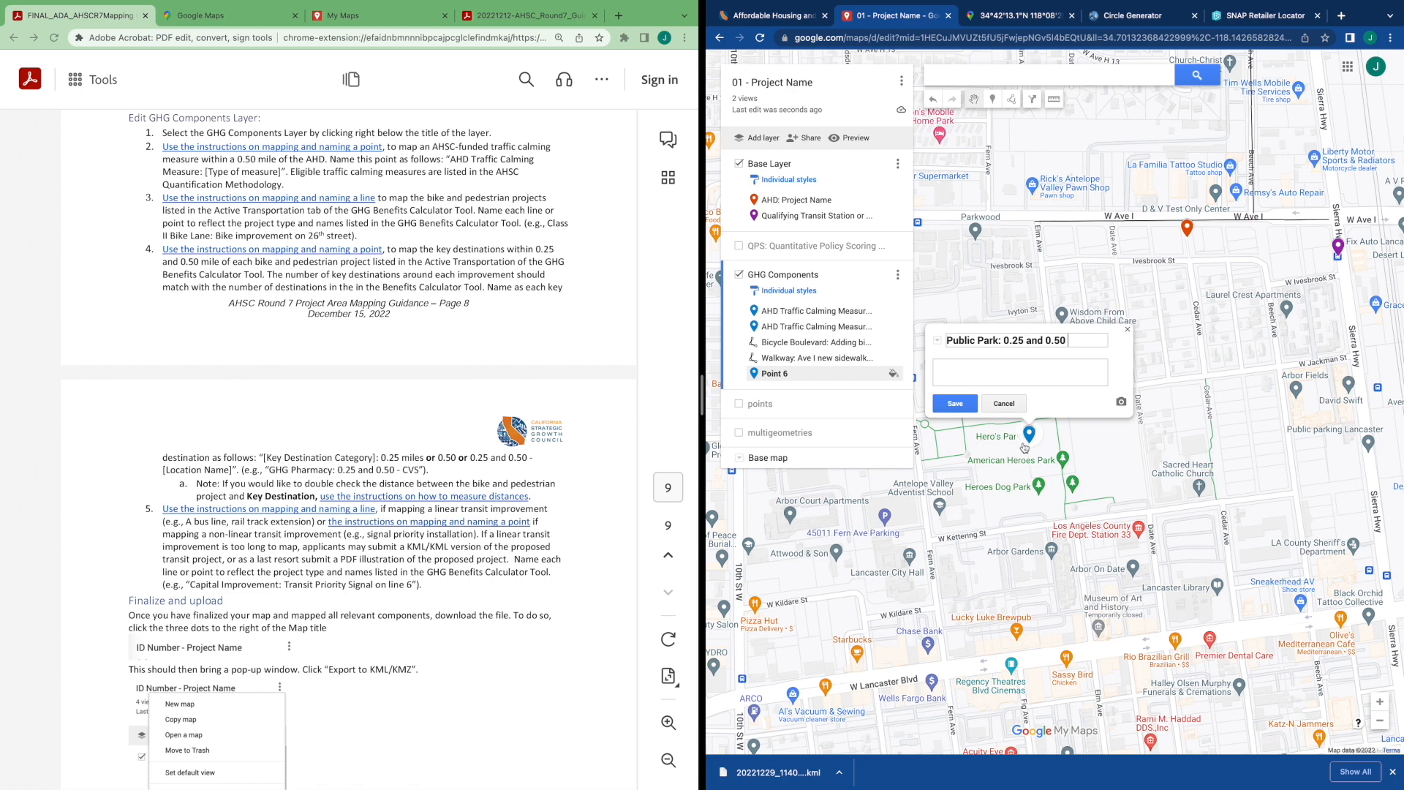
text(- Hero's Park)
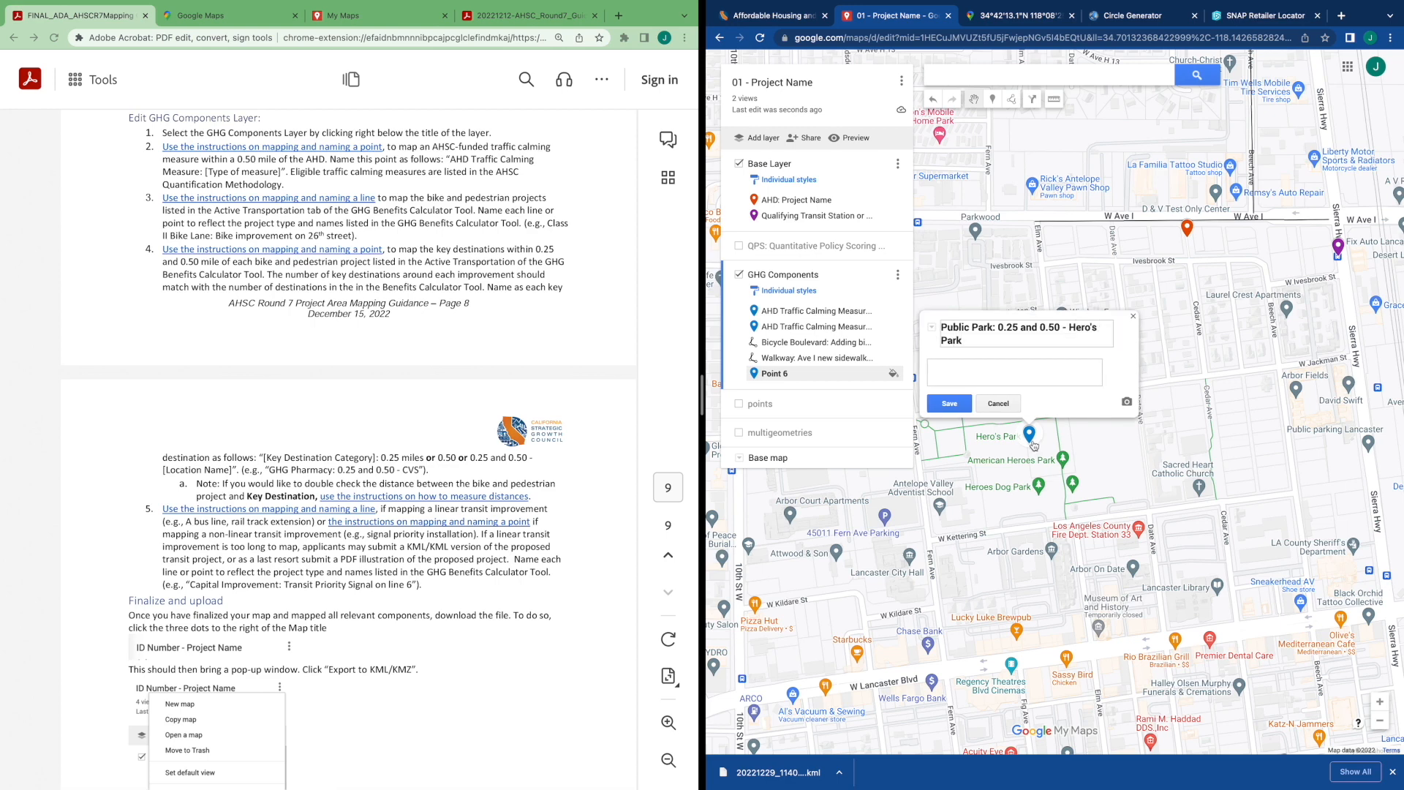
click(951, 407)
Measure distances from the project site to destinations further south in Lancaster
drag(1251, 578, 1220, 519)
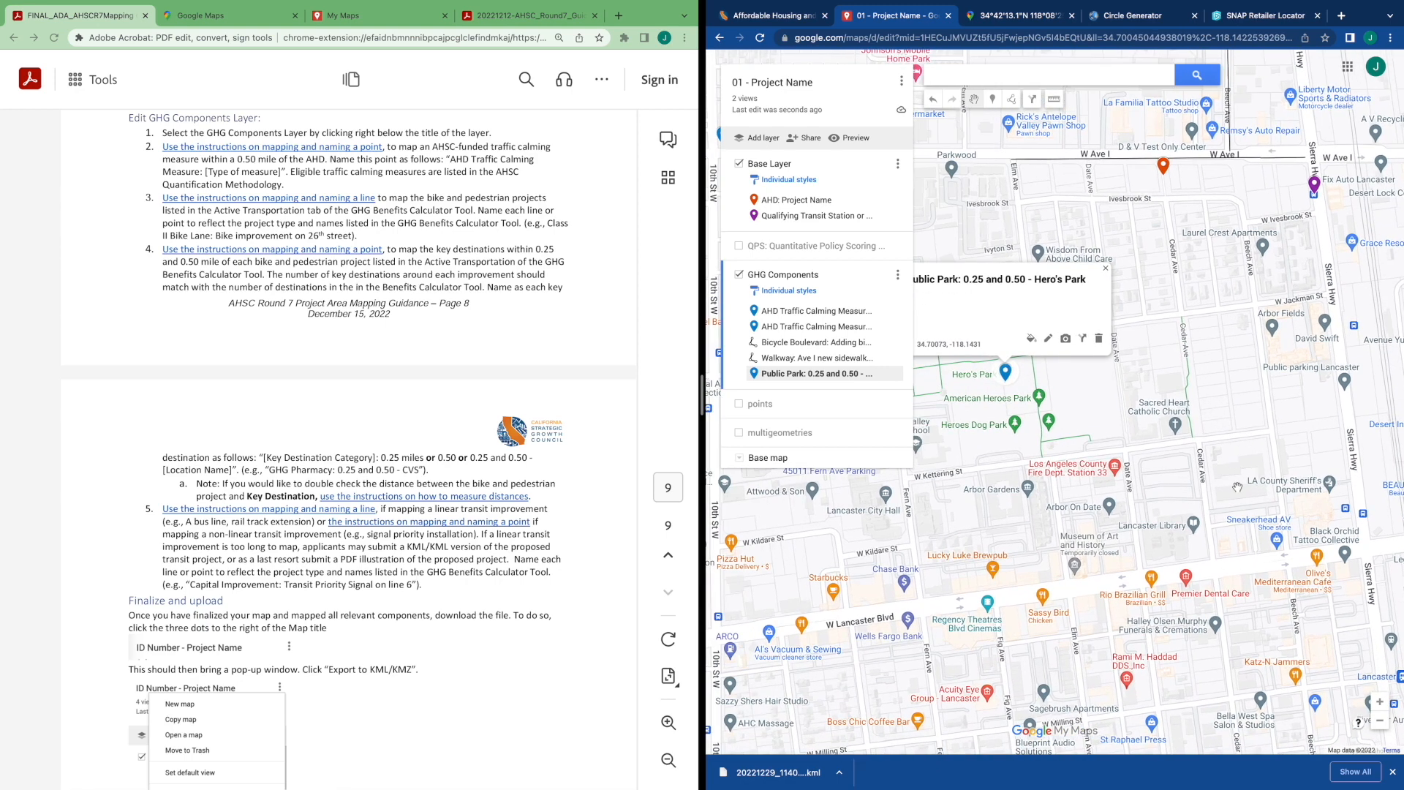
click(1054, 99)
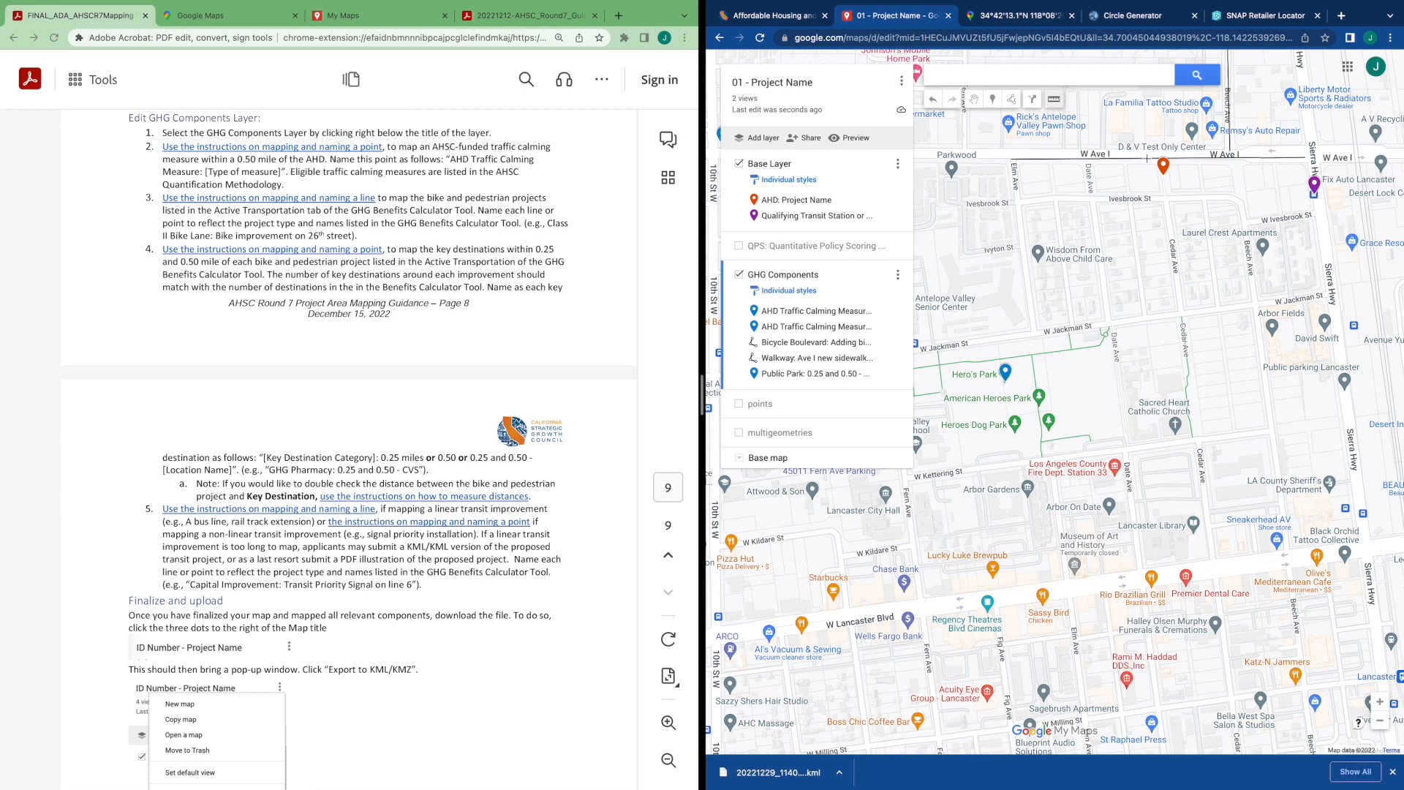
click(1146, 157)
click(1056, 102)
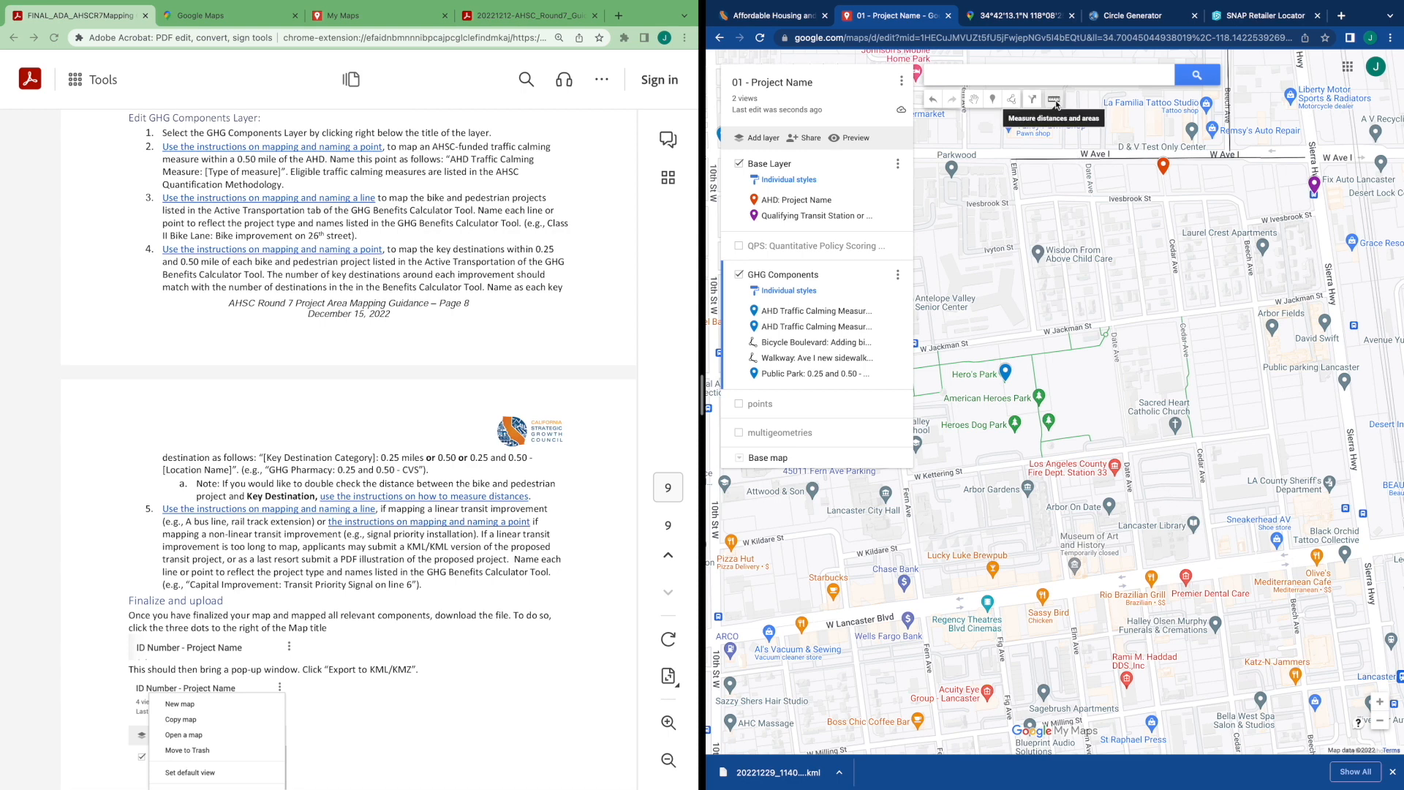
click(1056, 103)
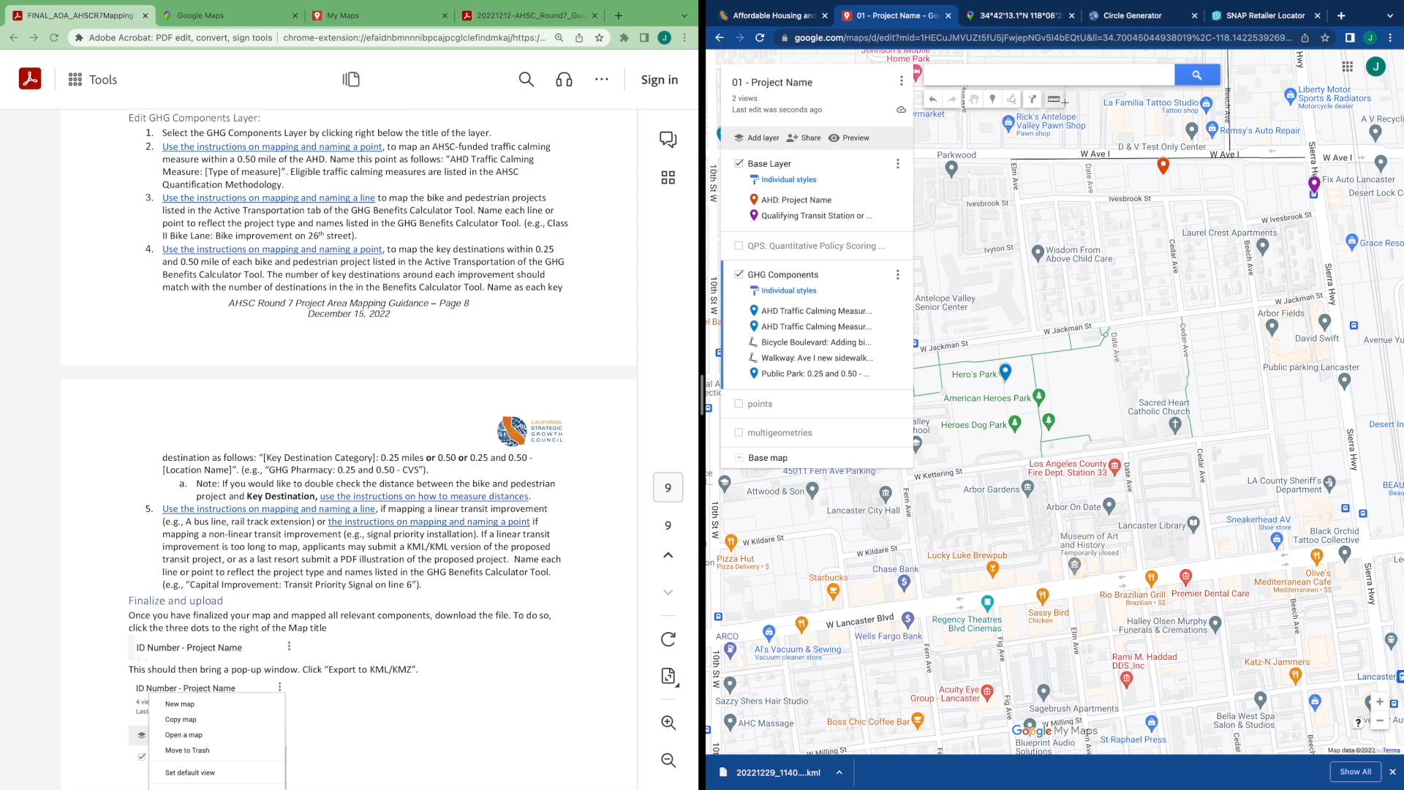
click(1048, 103)
click(1087, 125)
double_click(1113, 123)
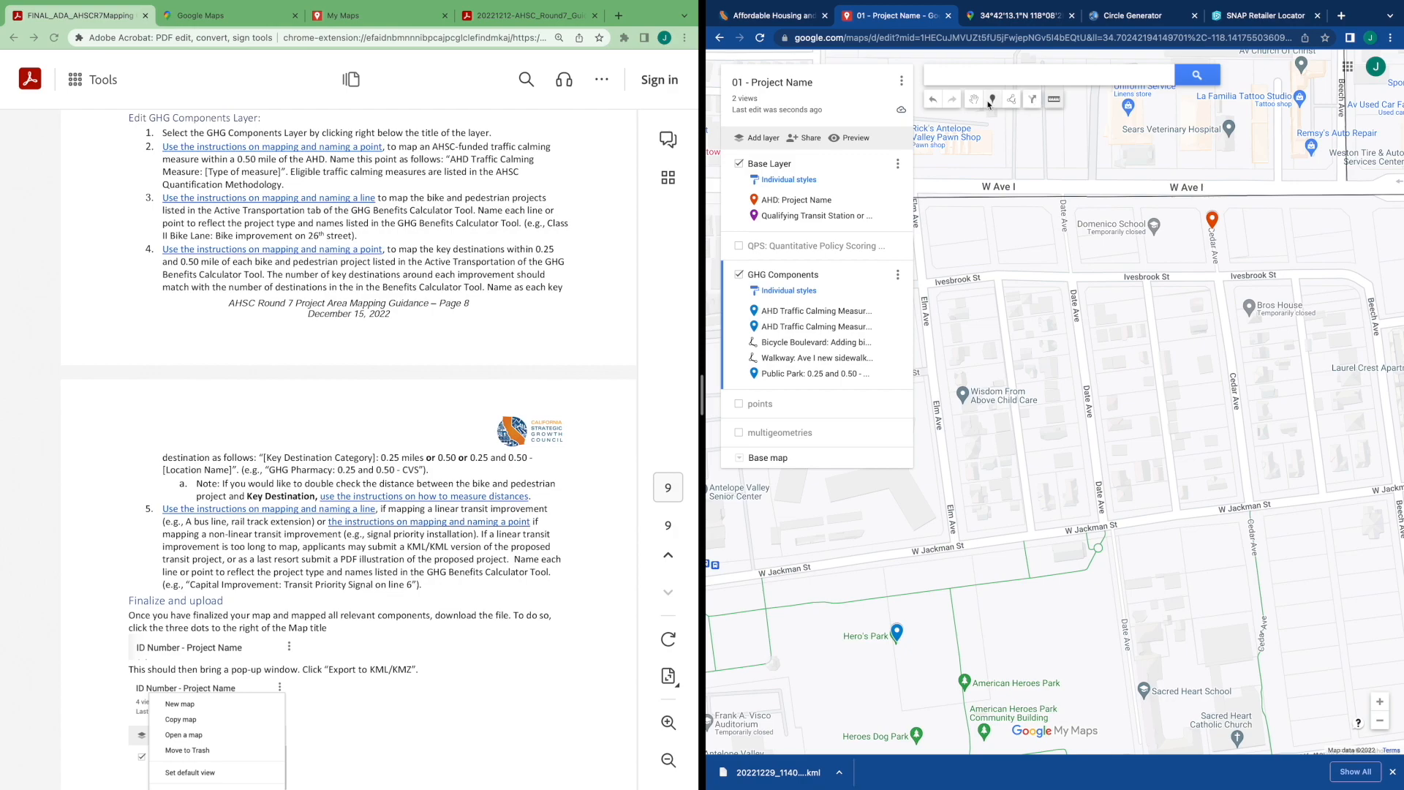
scroll(1163, 298, down, 4)
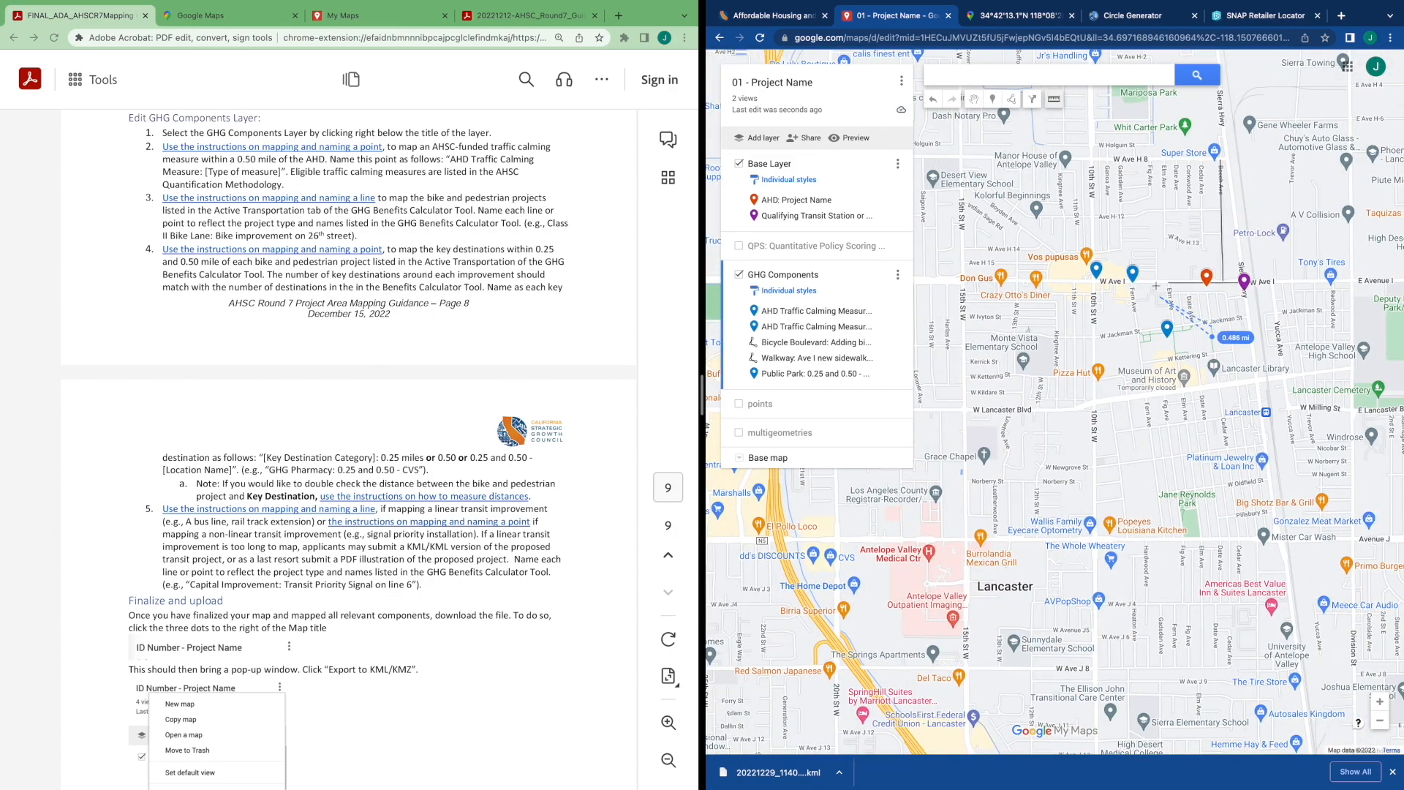
click(975, 100)
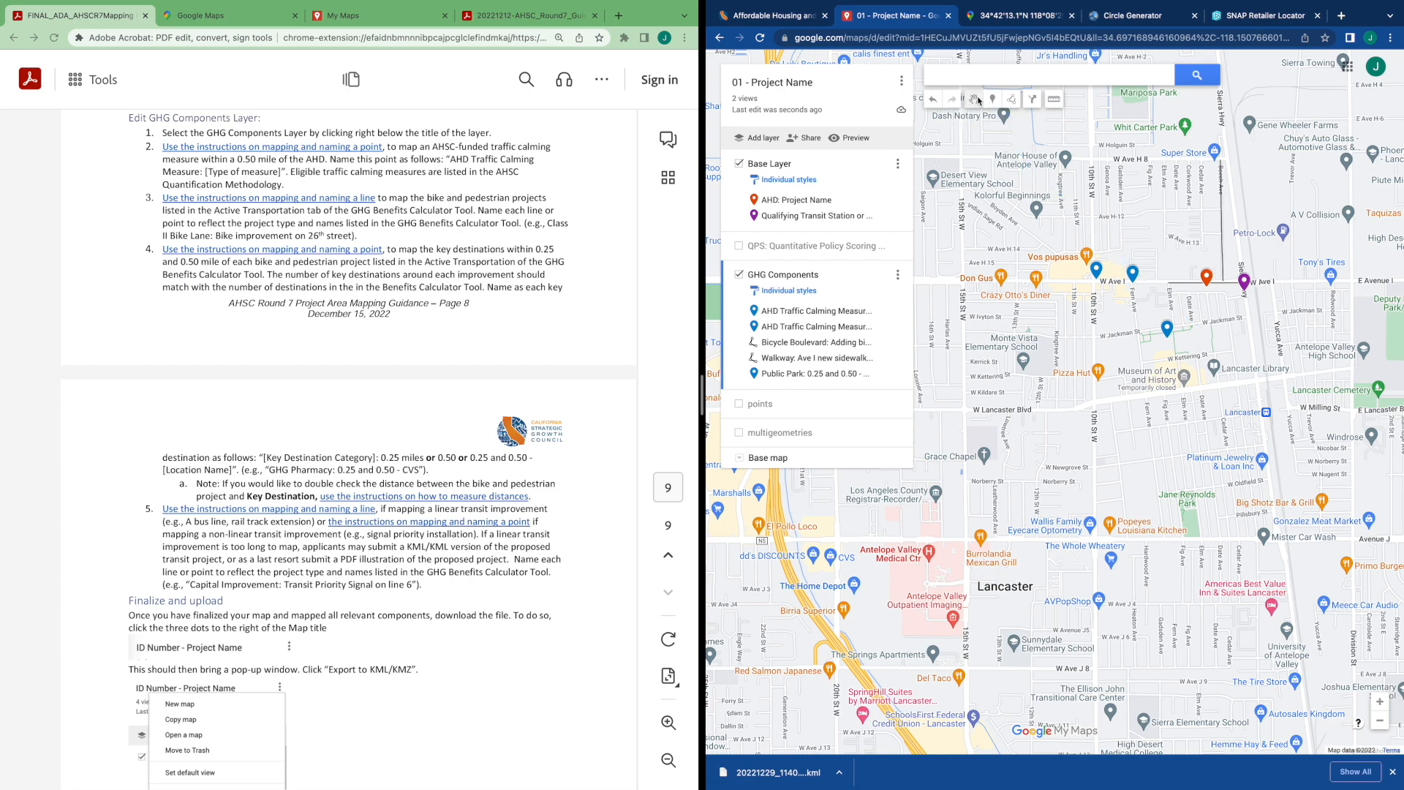
Add Lancaster Library to the map from its place details
scroll(1220, 309, up, 3)
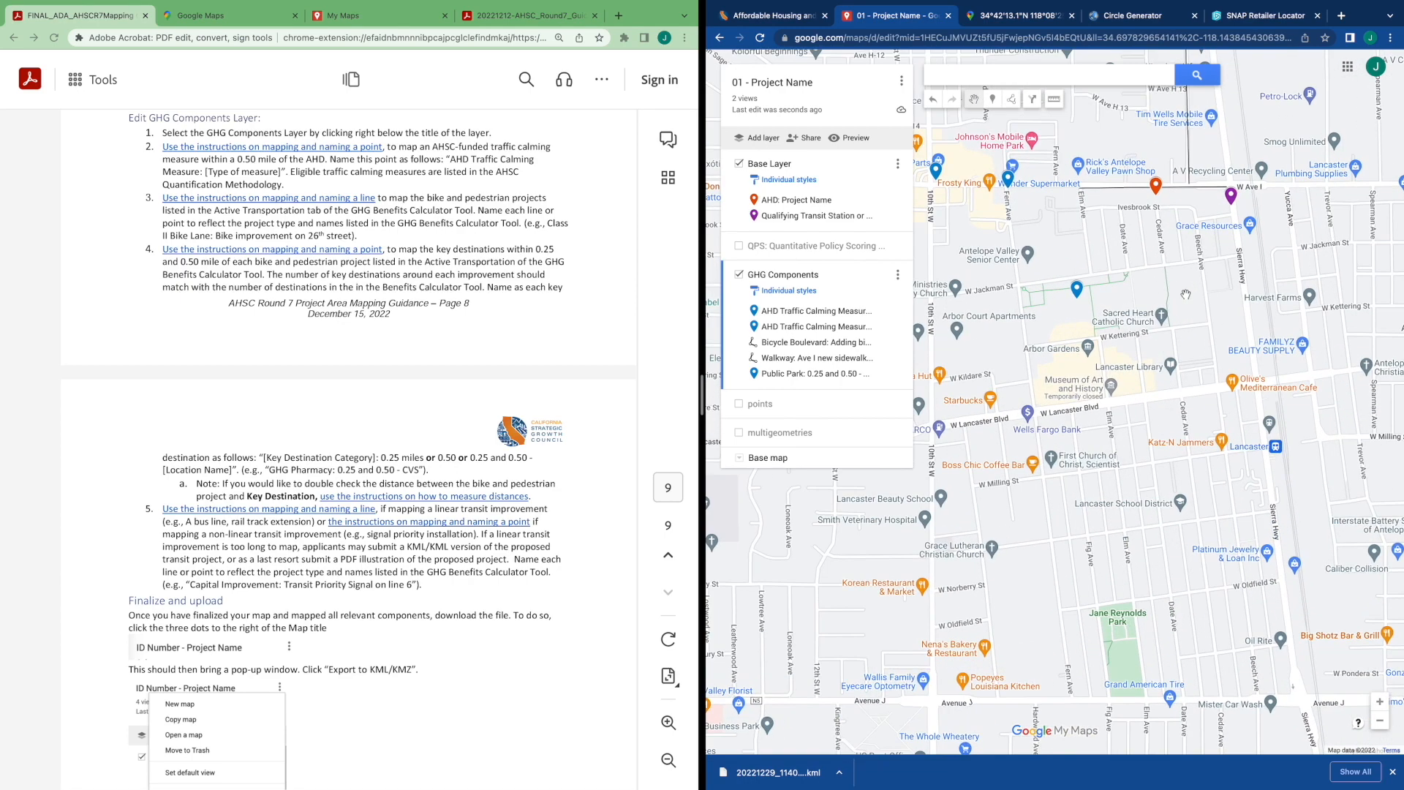
drag(1195, 286, 1174, 304)
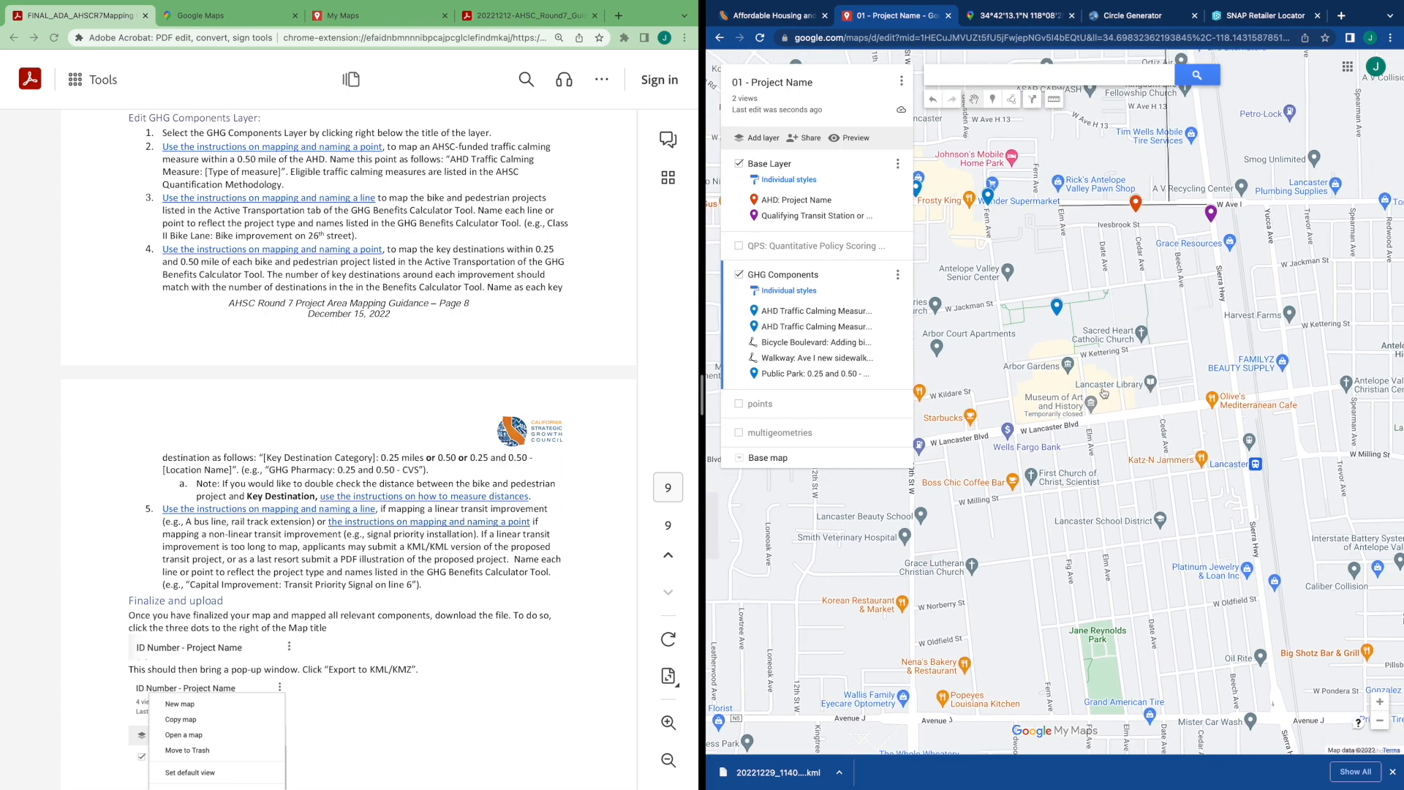
scroll(1157, 395, up, 3)
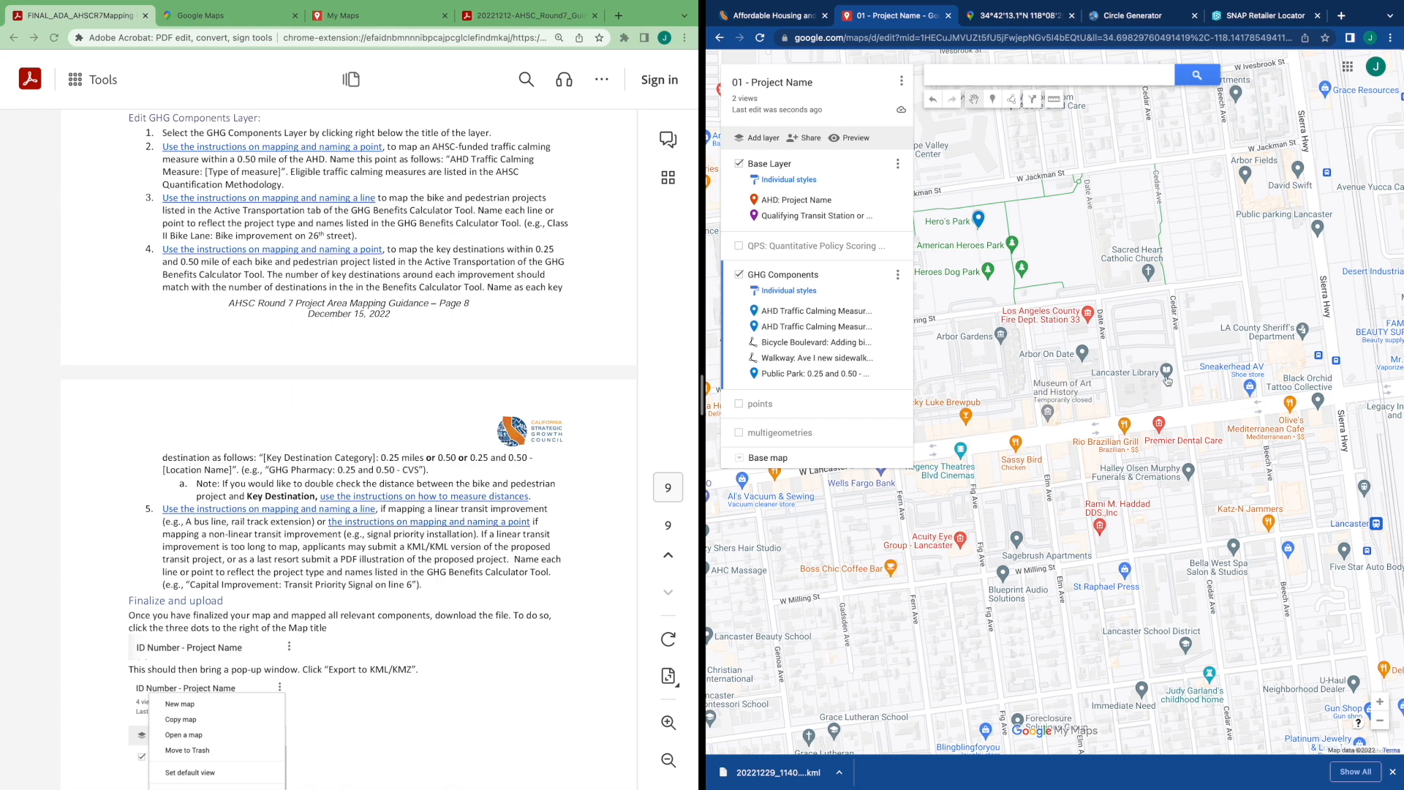
click(1167, 374)
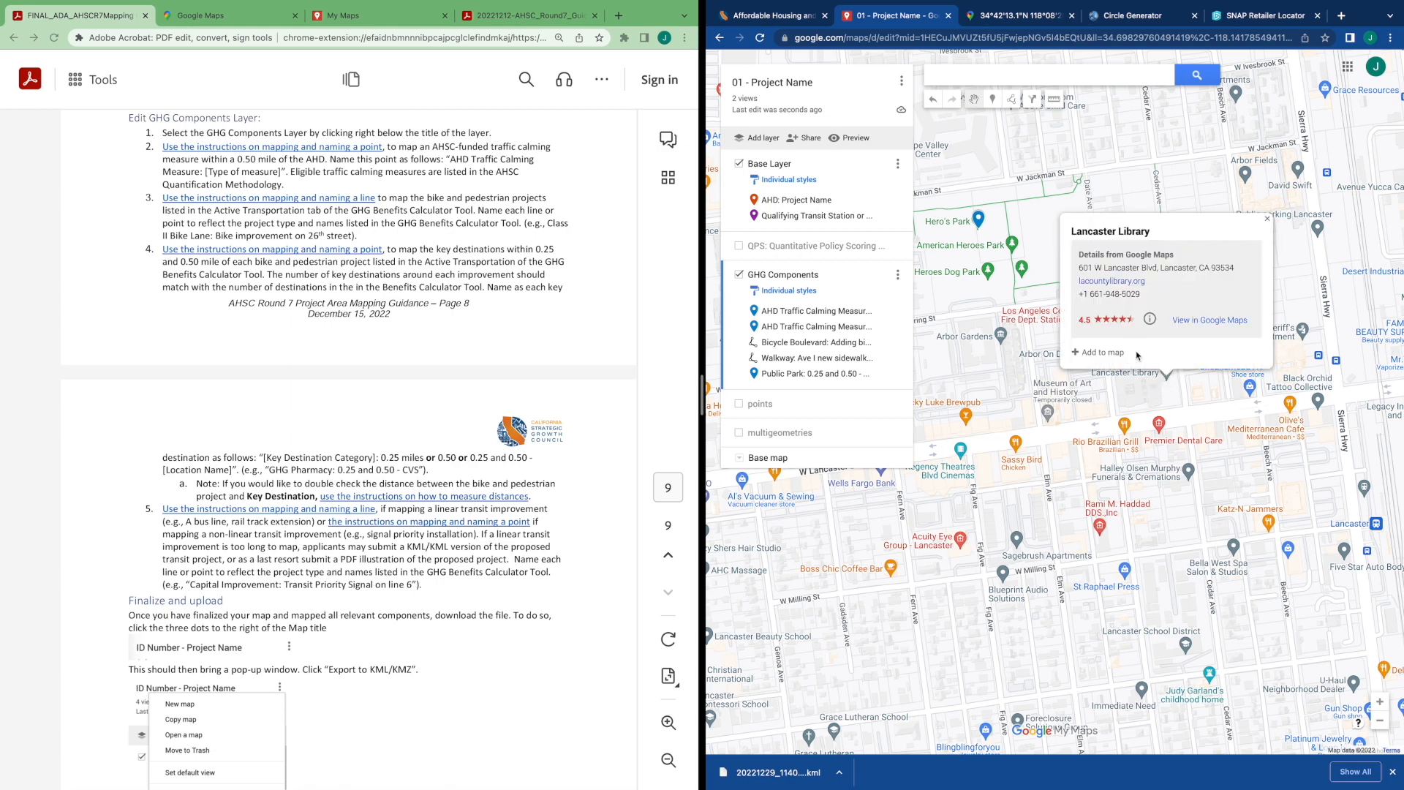
click(1106, 353)
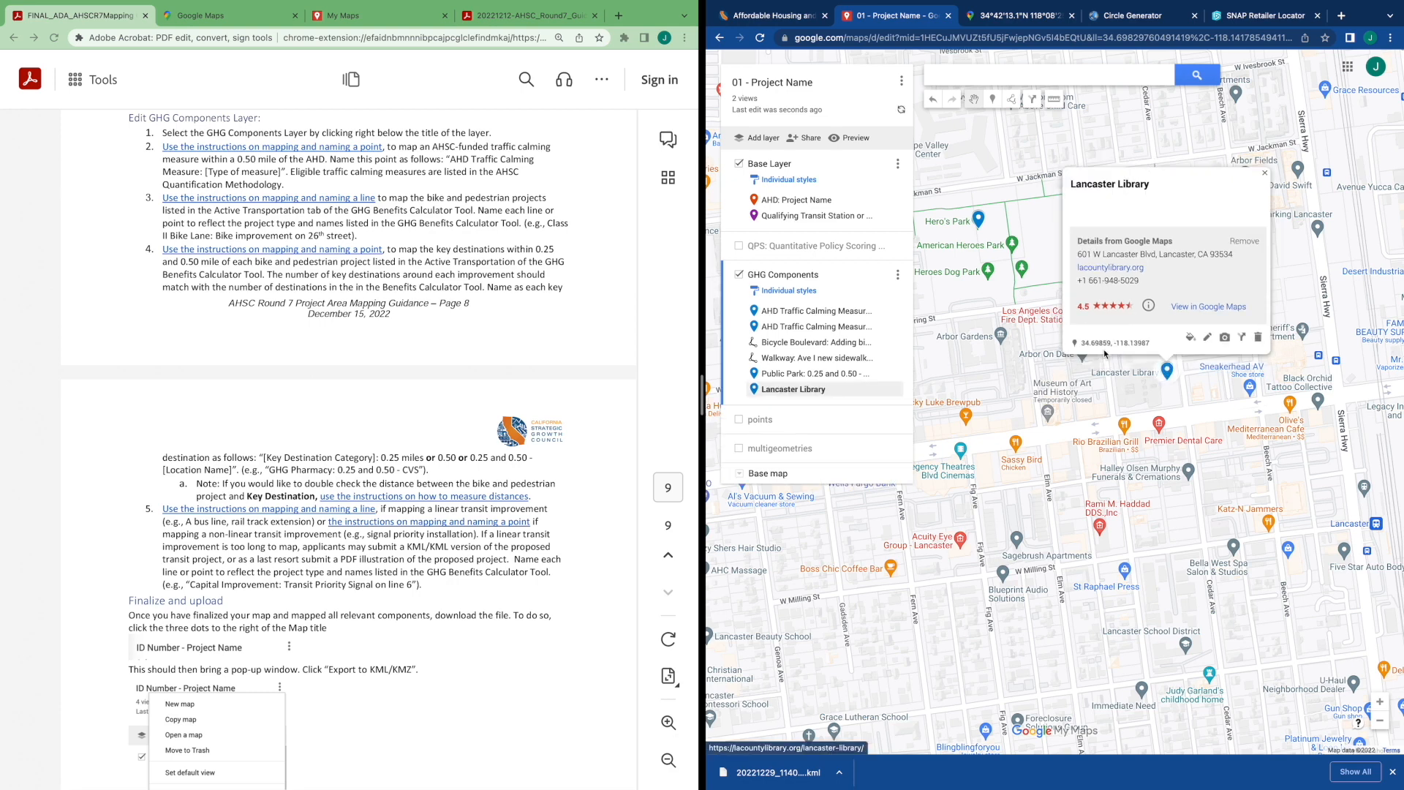
Rename the Lancaster Library marker to "Public Library: 0.50 miles - Lancaster Library" and save it
click(1205, 337)
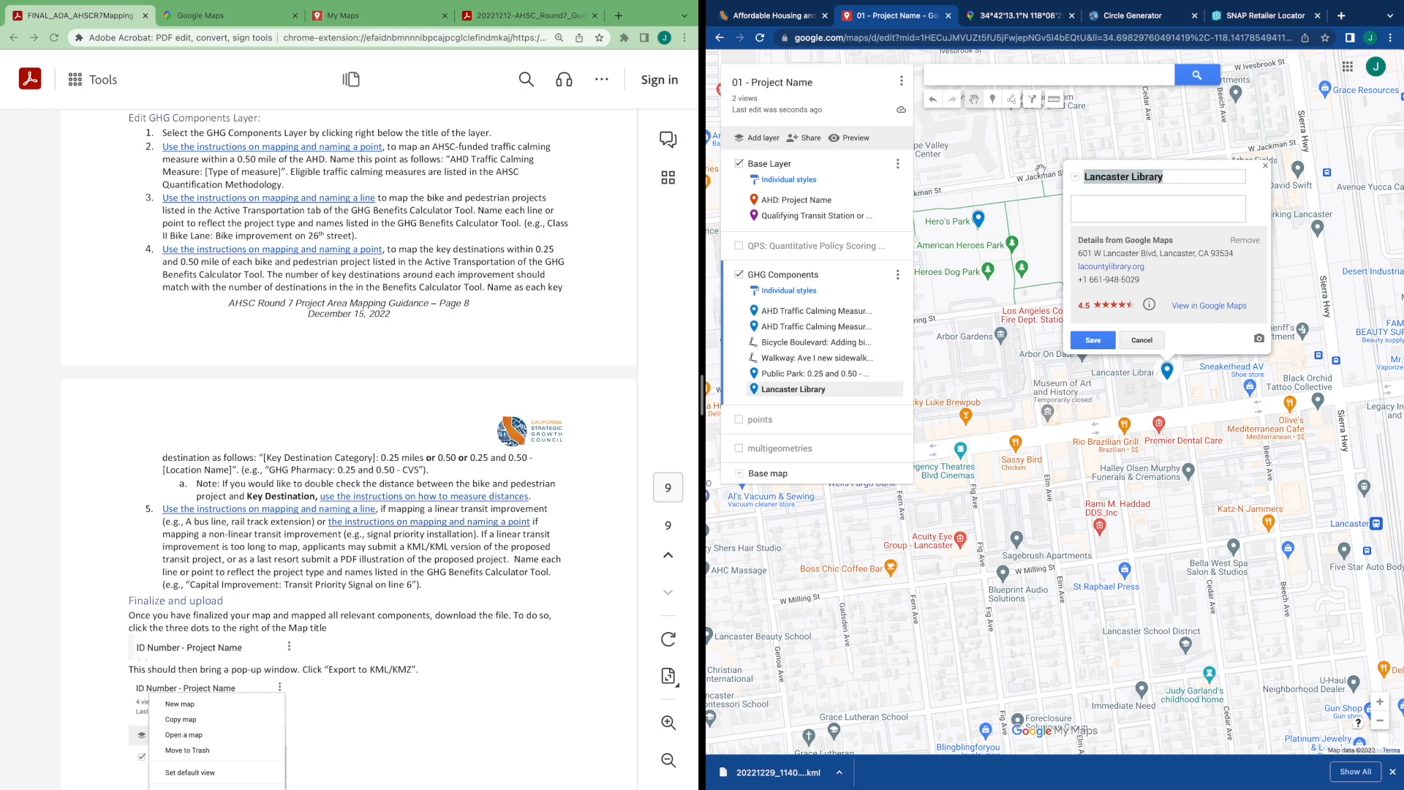
key(Right)
key(BackSpace)
key(BackSpace)
key(BackSpace)
key(BackSpace)
key(BackSpace)
key(BackSpace)
key(BackSpace)
key(BackSpace)
key(BackSpace)
key(BackSpace)
key(BackSpace)
key(BackSpace)
key(BackSpace)
key(BackSpace)
key(BackSpace)
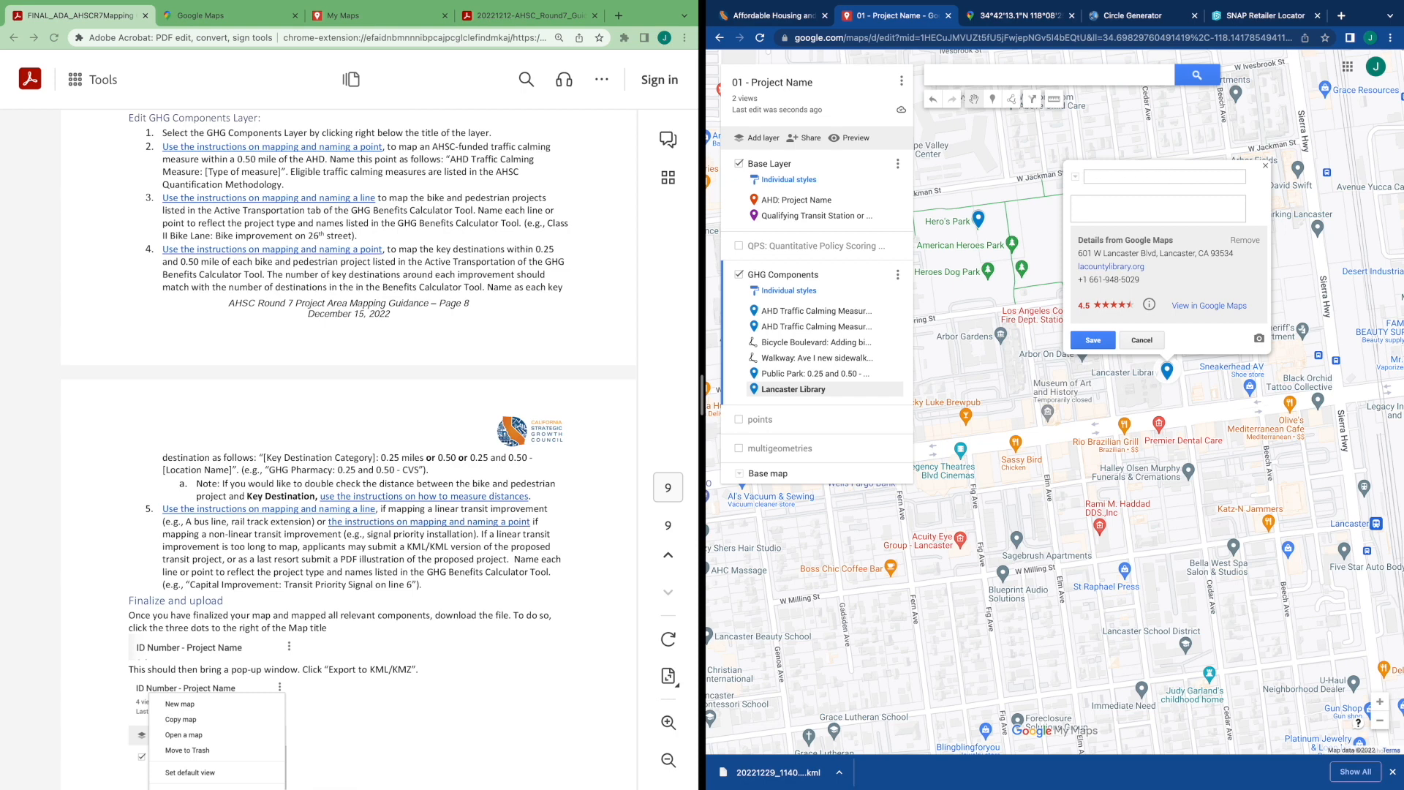
text(Public Library)
text(anc)
key(BackSpace)
key(BackSpace)
key(BackSpace)
key(BackSpace)
text(miles - Lancast)
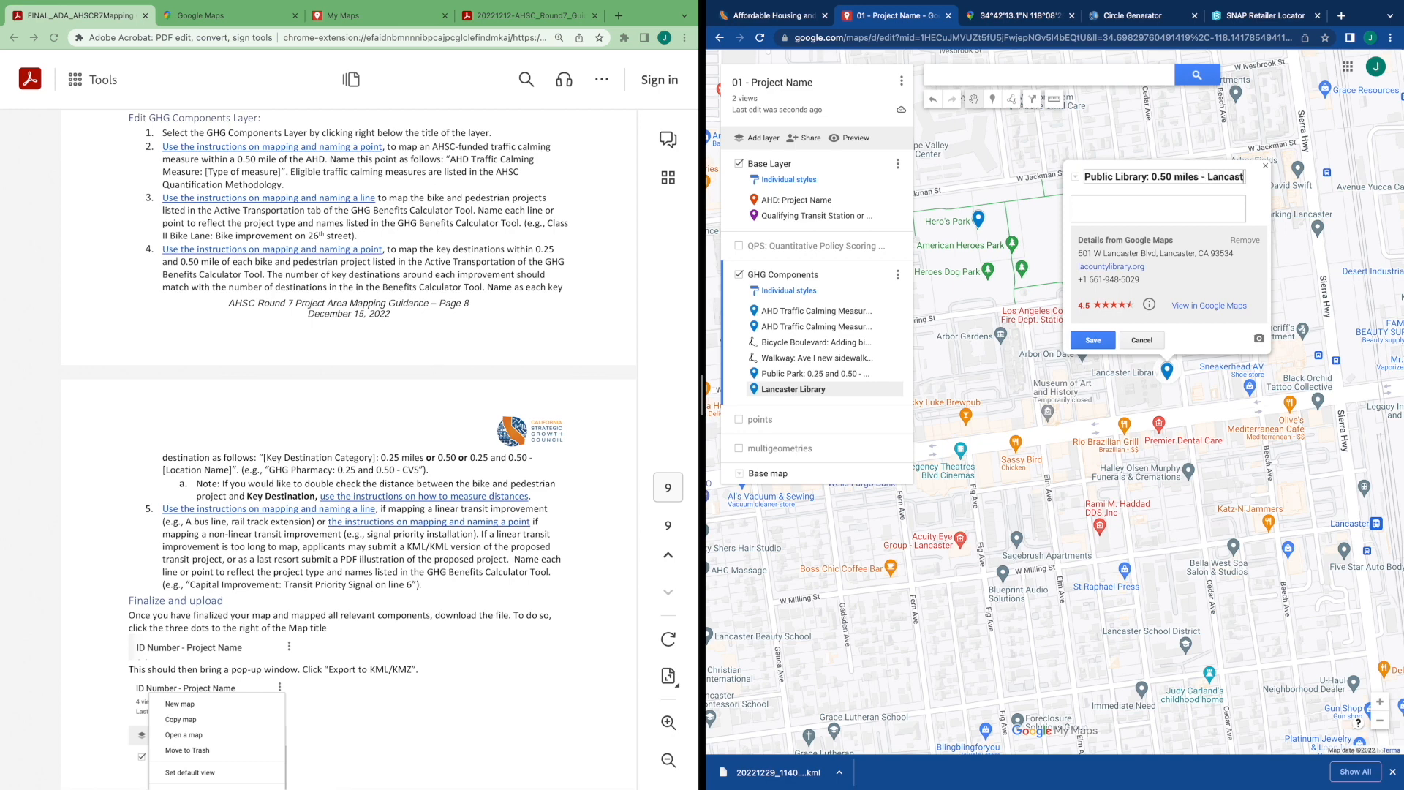
text(er Library)
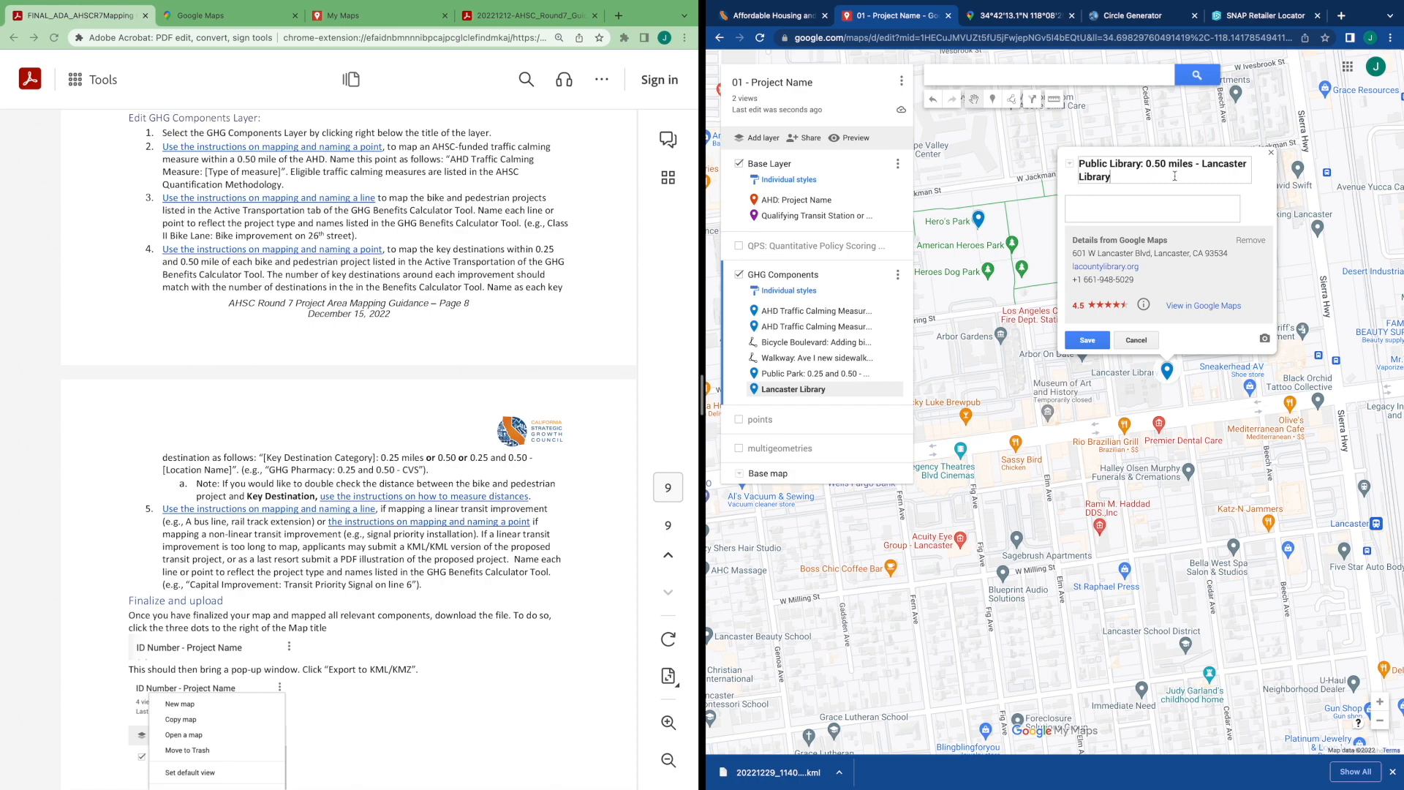
click(1087, 340)
click(1100, 386)
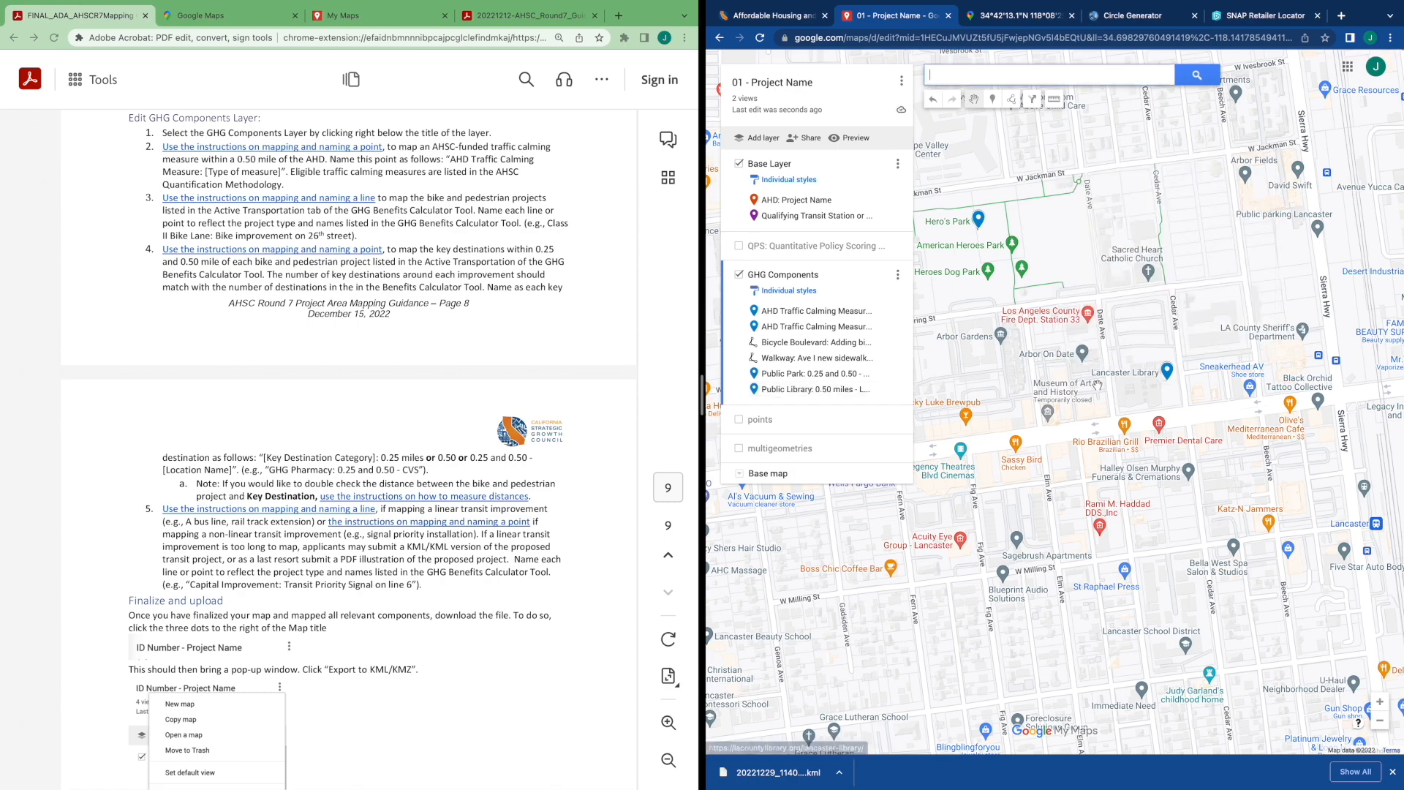
Measure distances from the project site north toward Whit Carter Park
scroll(1099, 387, down, 3)
drag(1155, 313, 1160, 385)
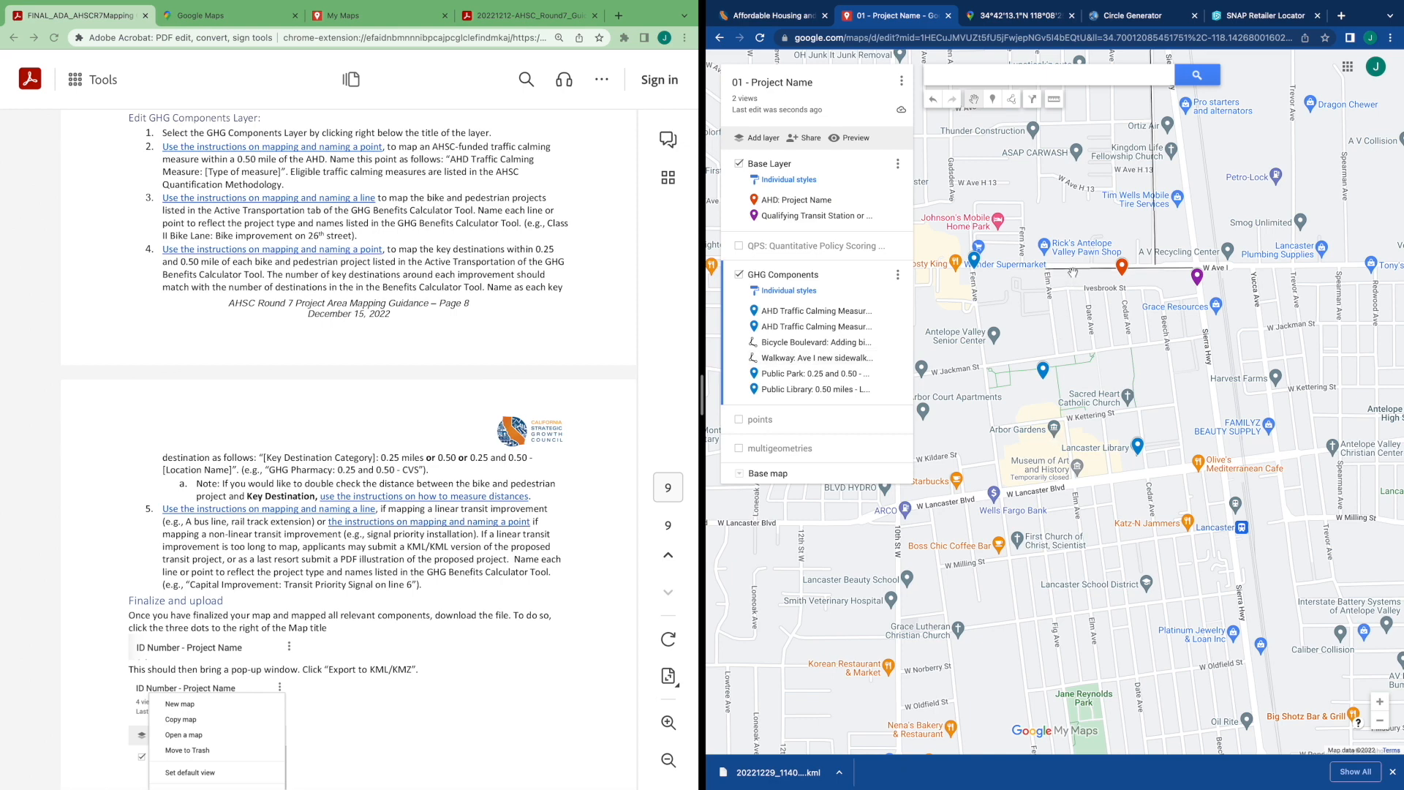
click(1053, 102)
drag(1081, 163, 1077, 260)
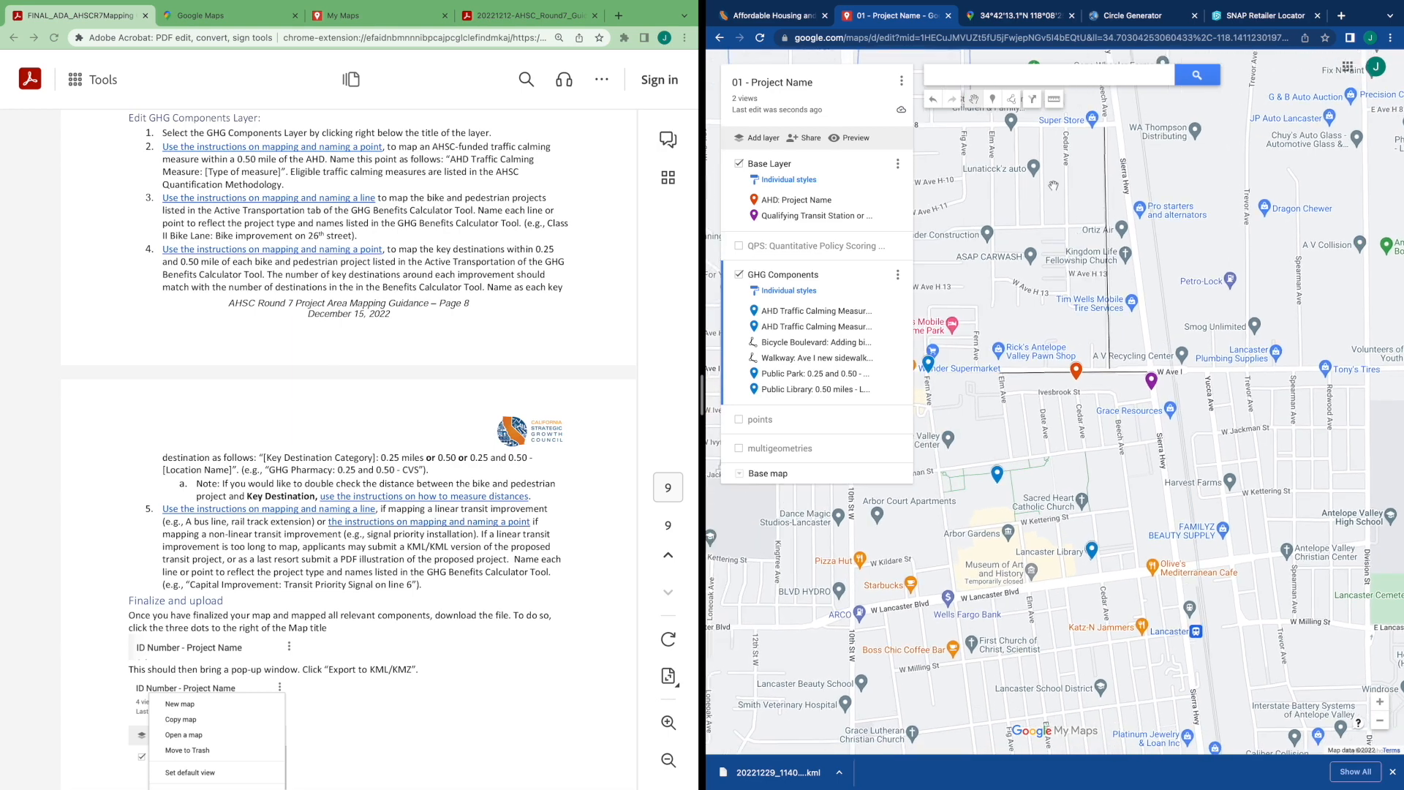
click(1057, 101)
click(1108, 362)
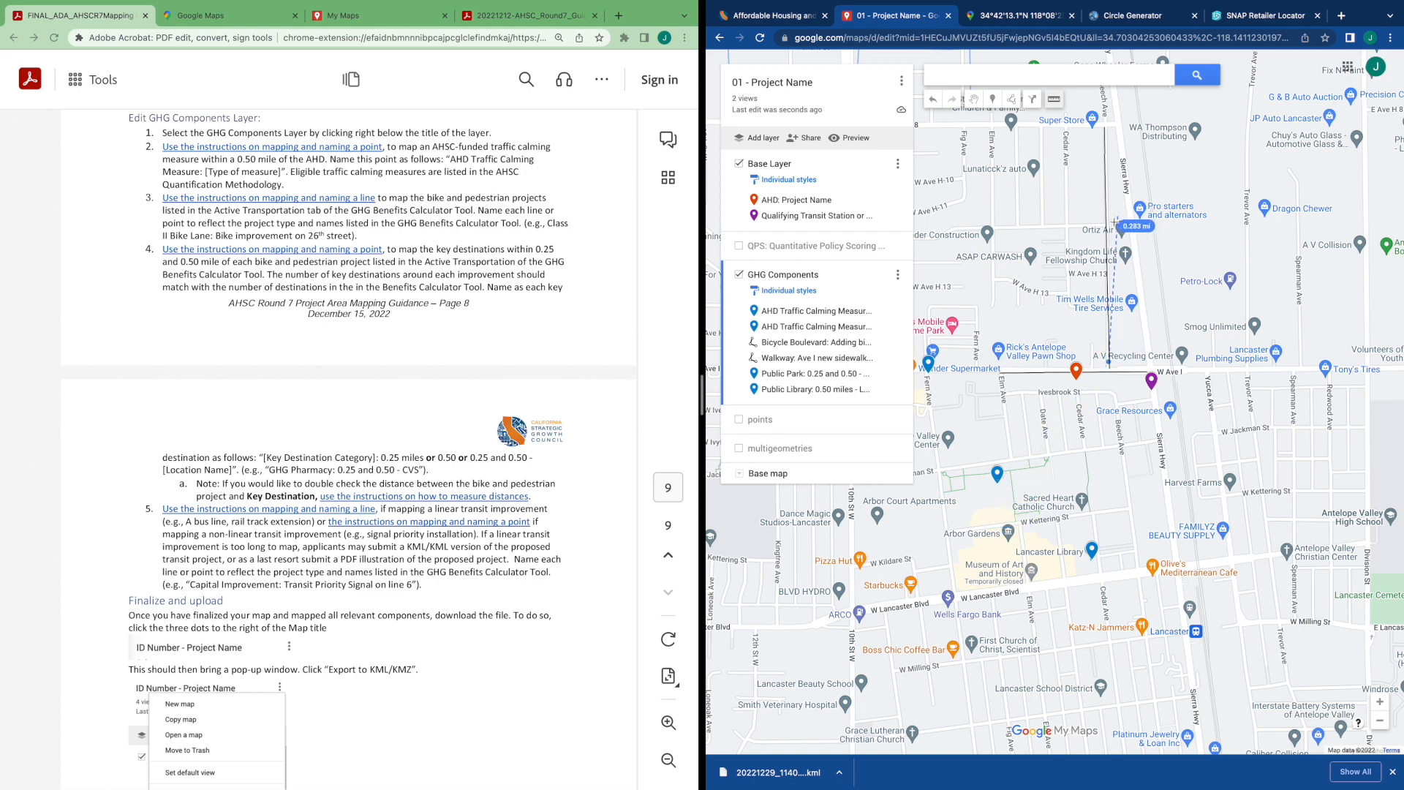
click(1054, 101)
click(1013, 388)
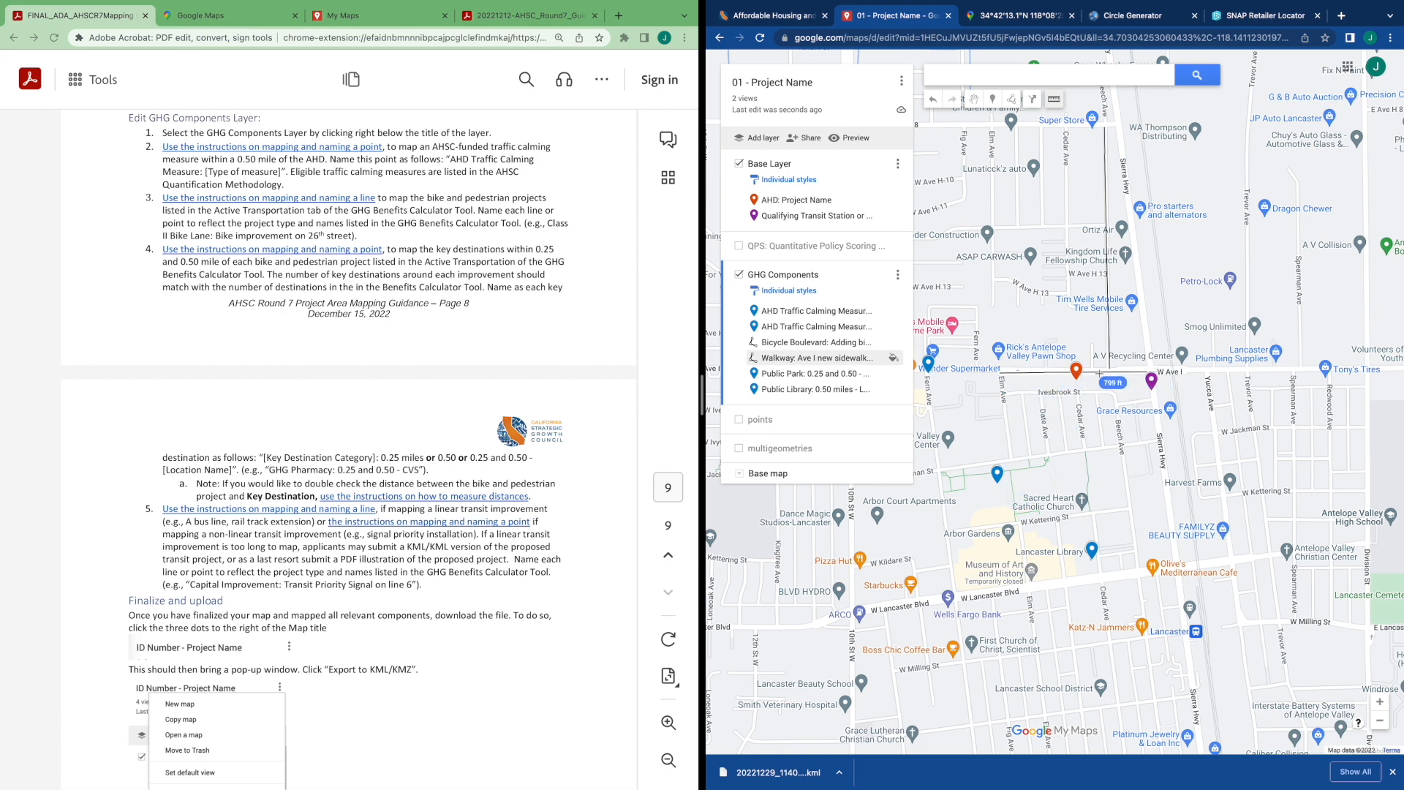
click(974, 99)
click(1087, 162)
drag(1087, 162, 1085, 216)
drag(1003, 112, 1001, 165)
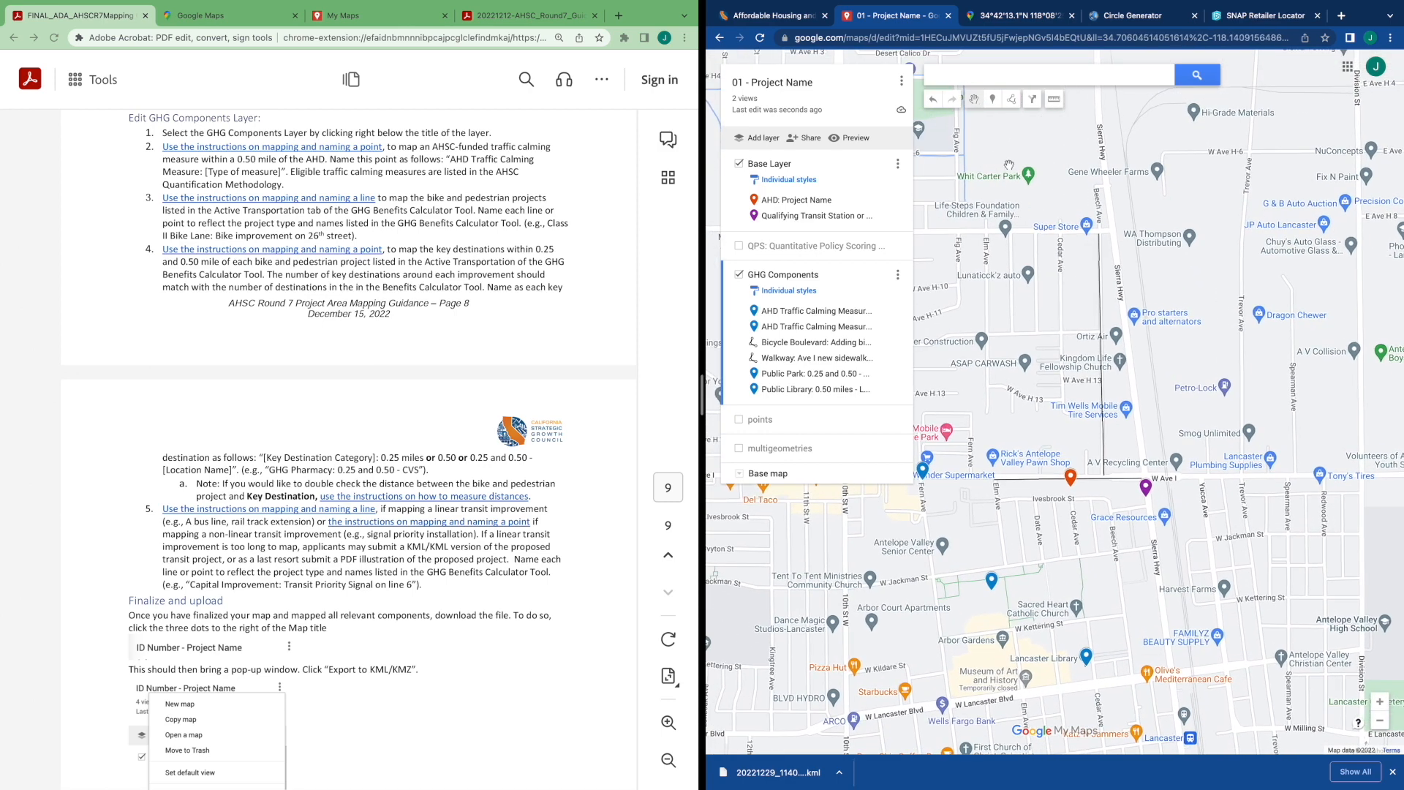
drag(1037, 212, 1072, 215)
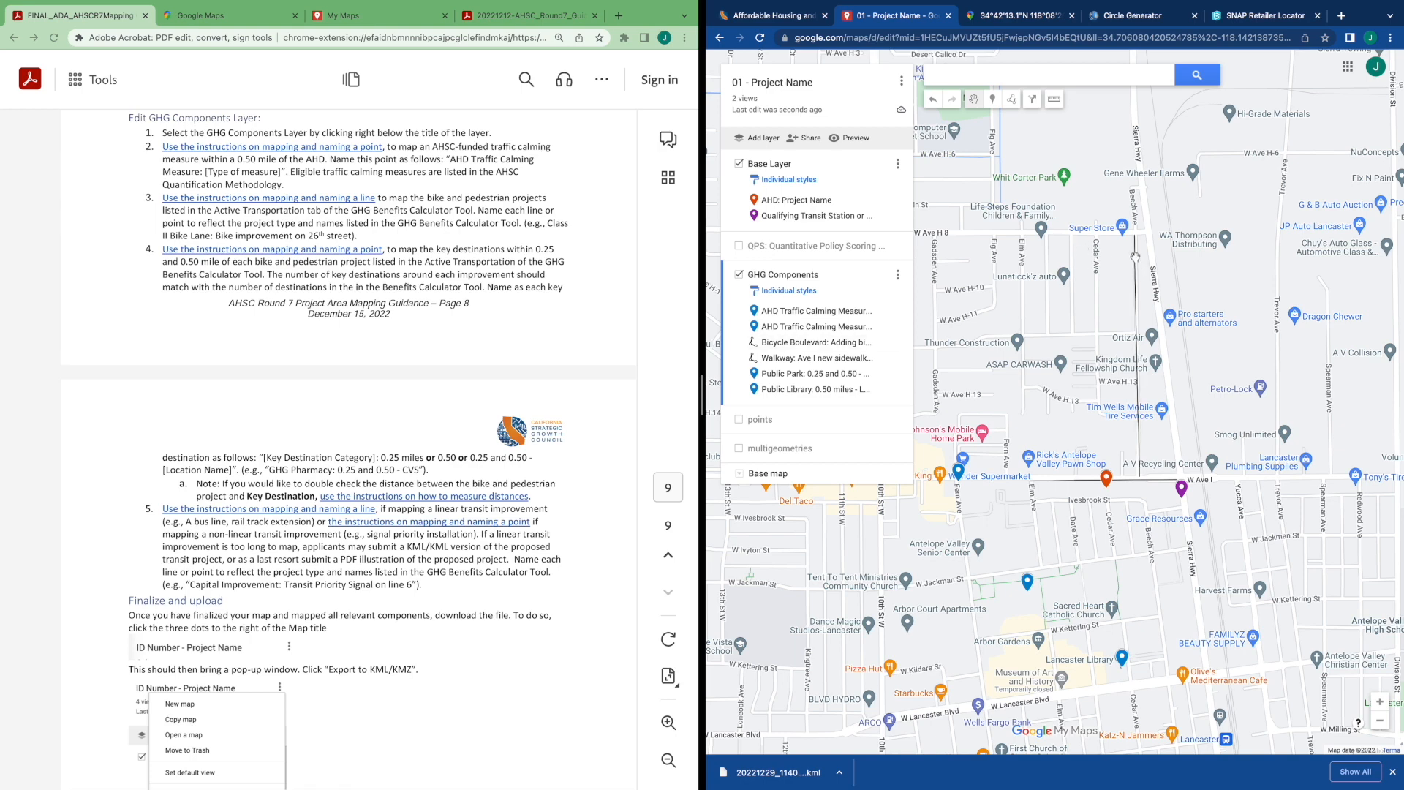
click(1053, 99)
click(1134, 241)
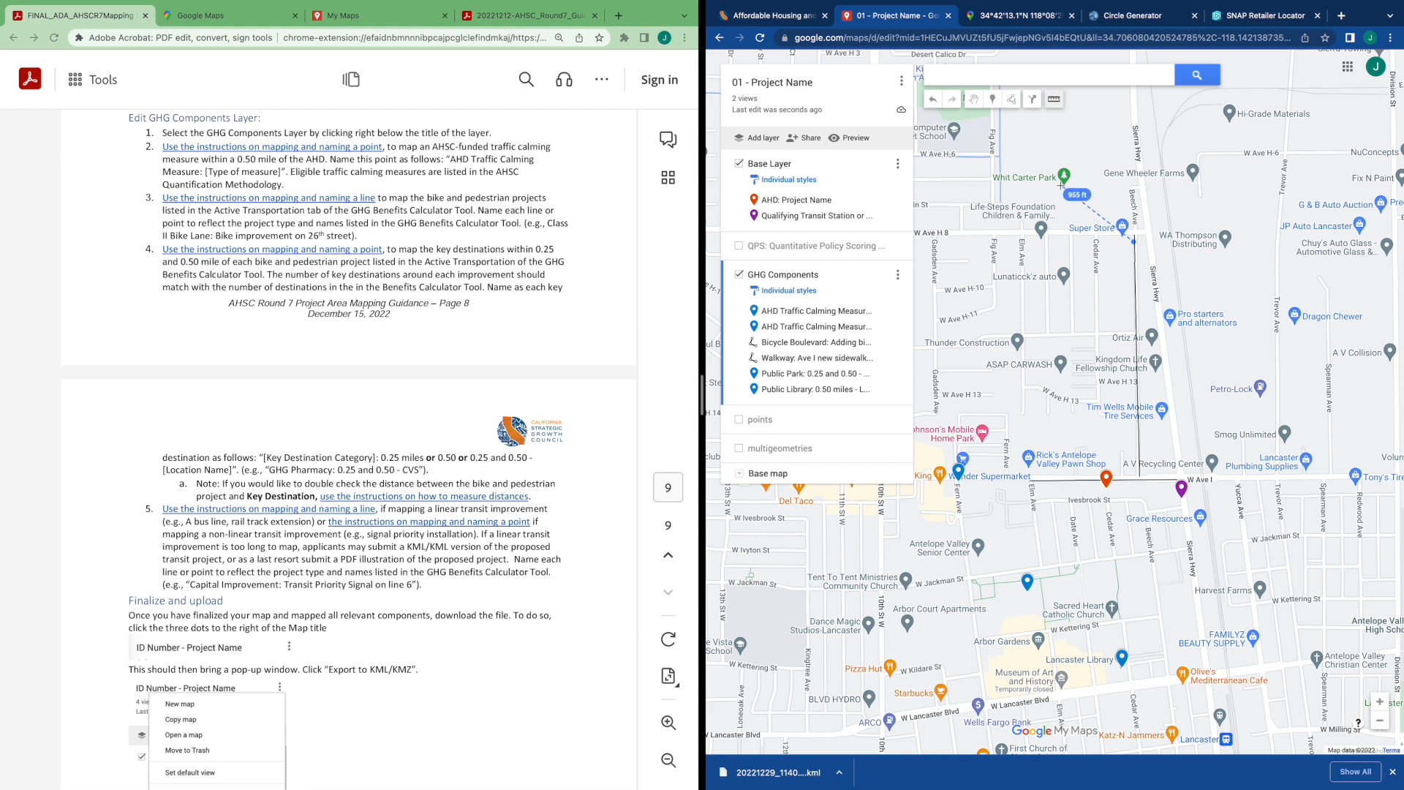
click(1053, 100)
click(975, 102)
double_click(1067, 203)
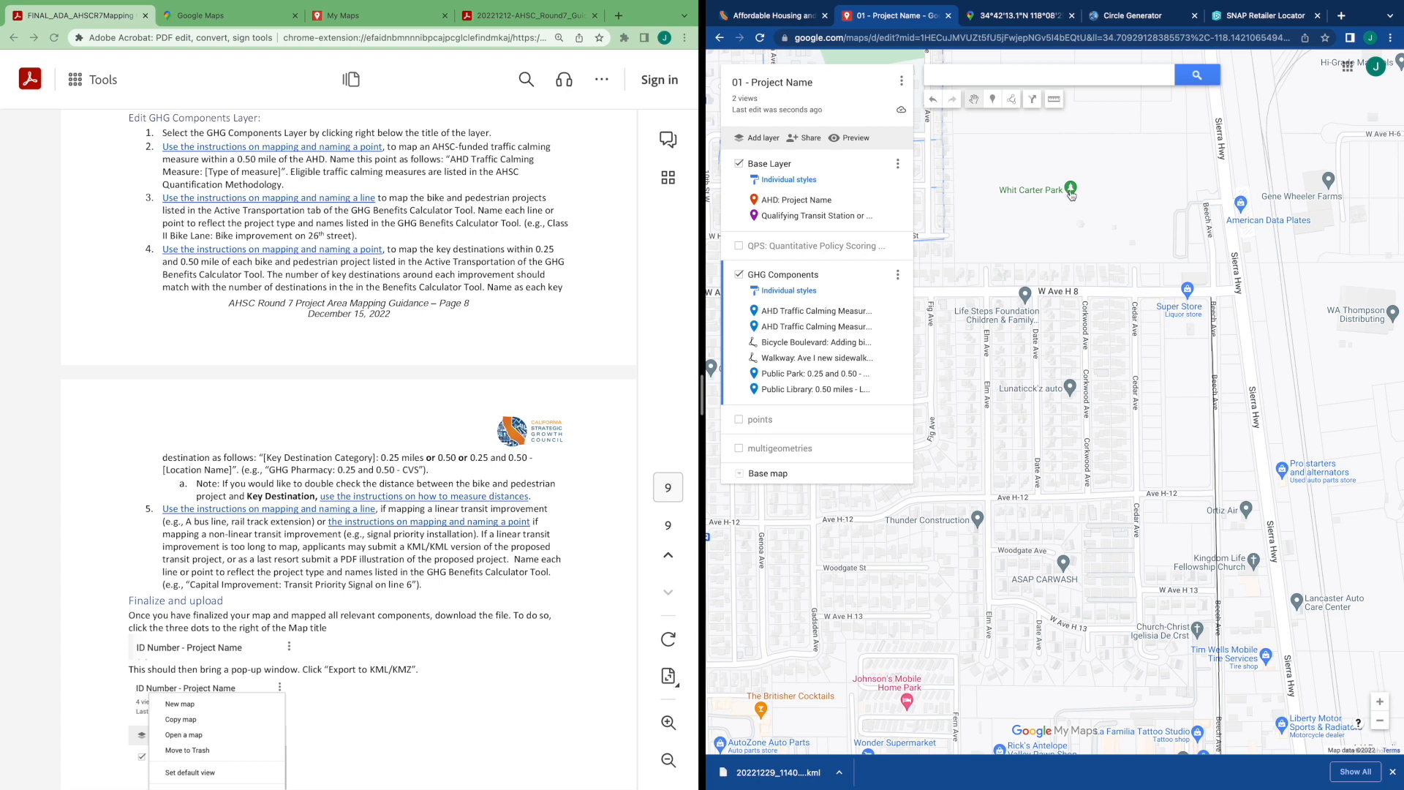
Add Whit Carter Park to the map from its place details
click(1071, 192)
drag(1038, 241, 1039, 365)
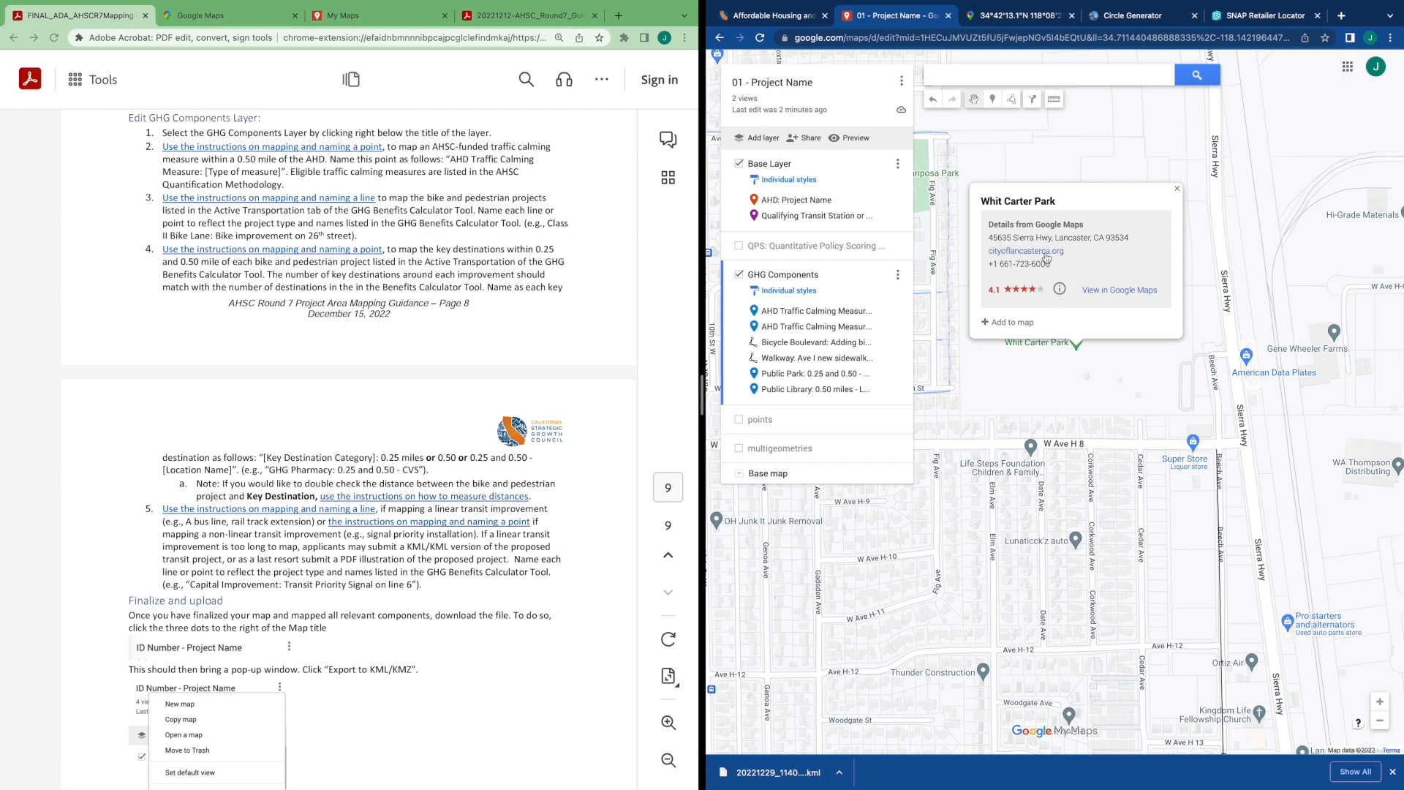
click(1005, 322)
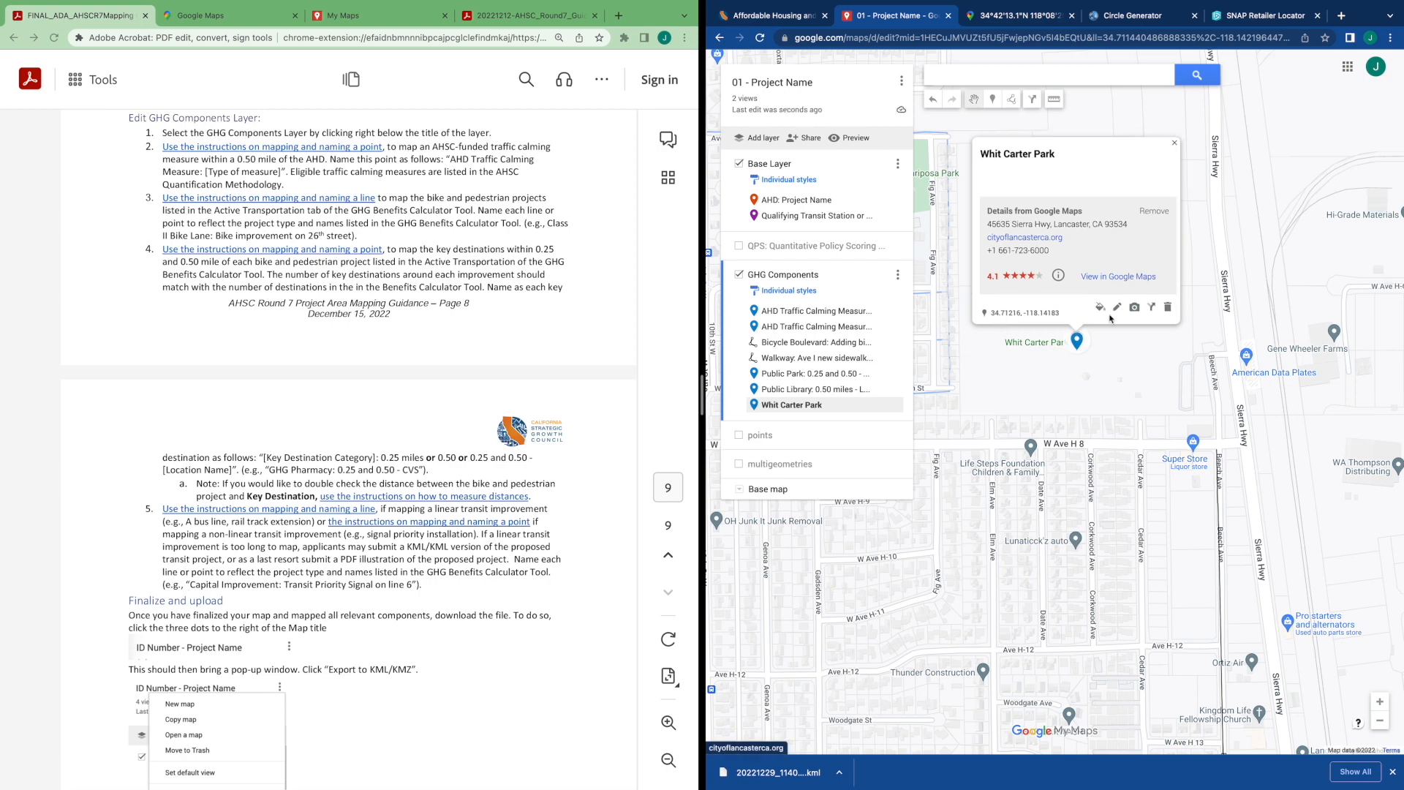
Rename the Whit Carter Park marker to "Public Park: 0.25 and 0.50 - Whit Carter Park" and save it
click(1116, 307)
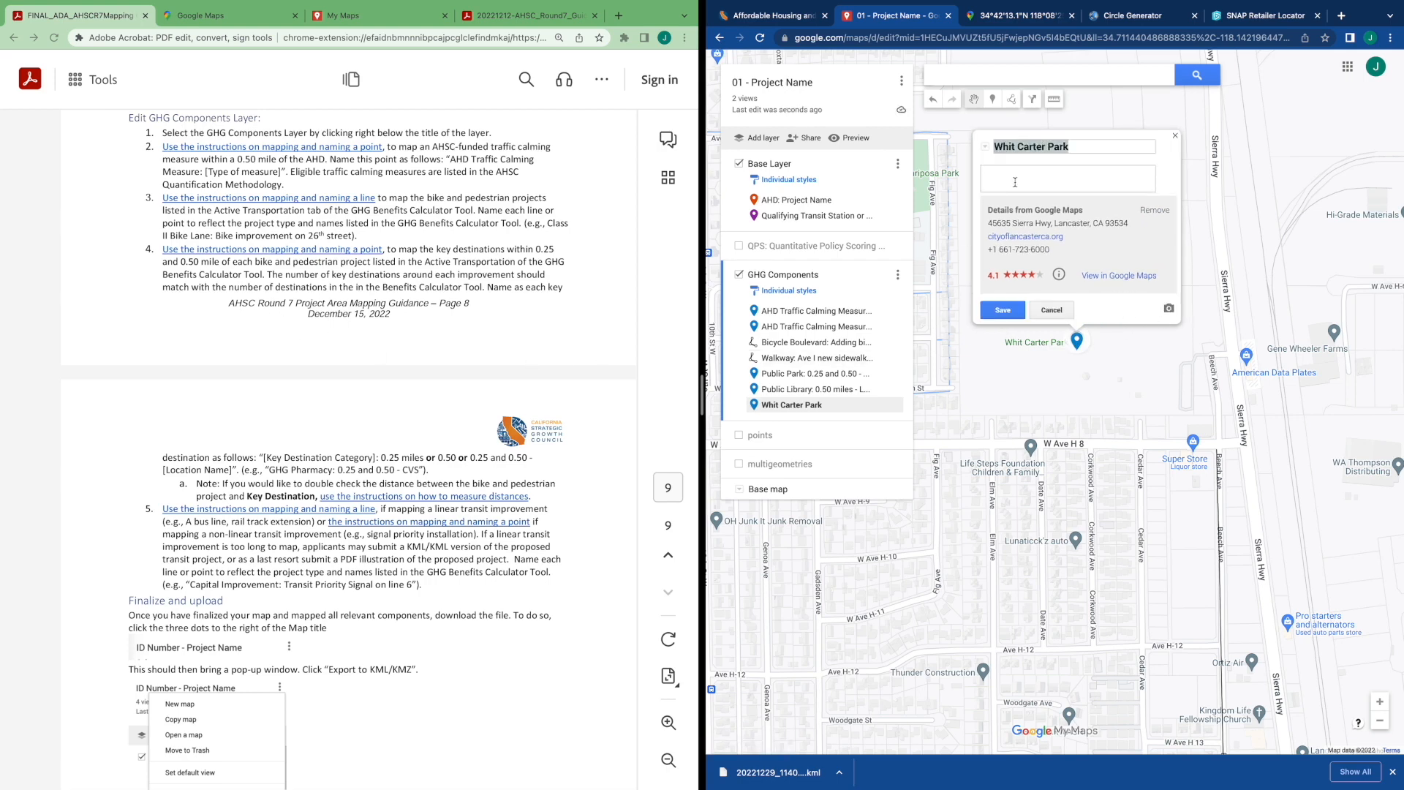
text(Whit)
key(BackSpace)
text(Public Park: 0.2)
text(5 and 0.50)
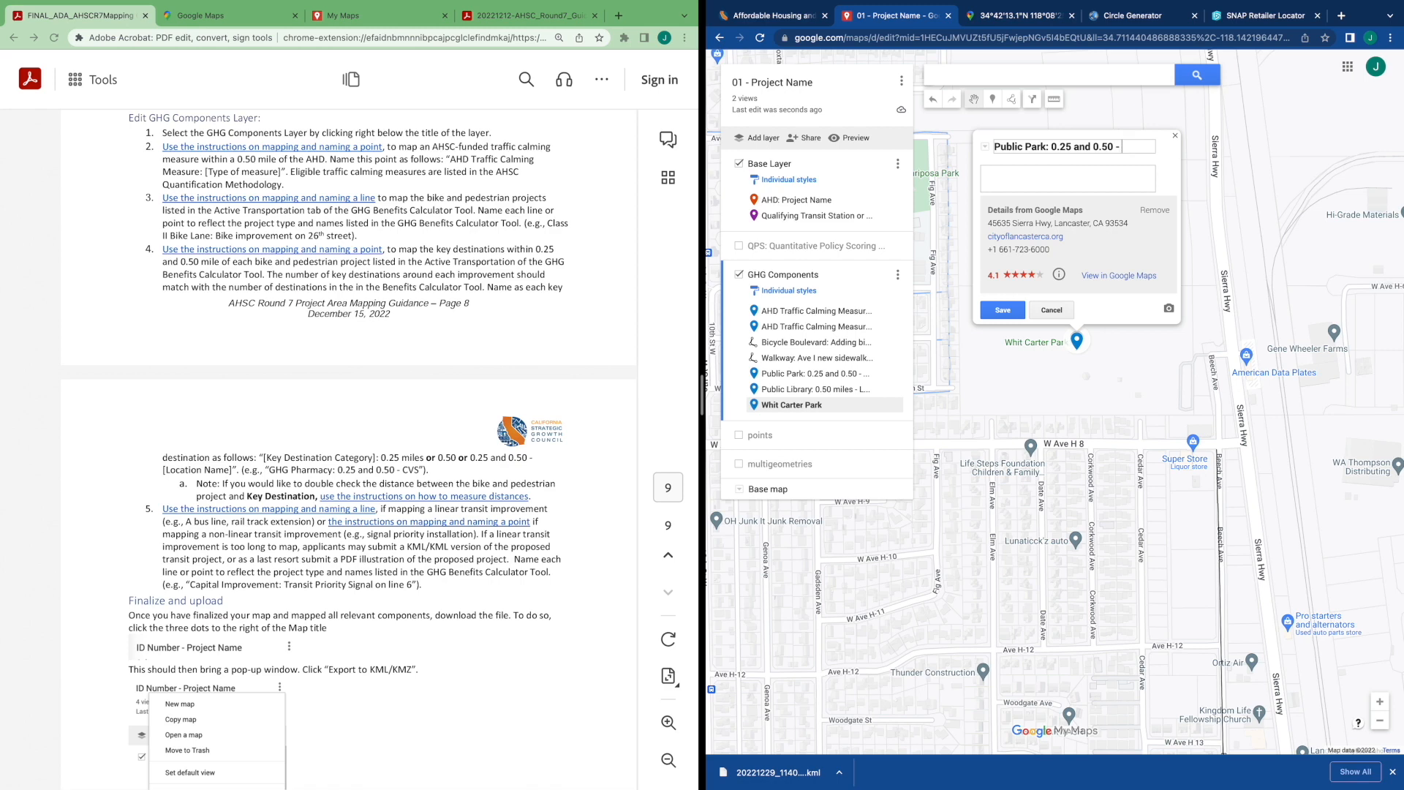
text( - Whit Cart)
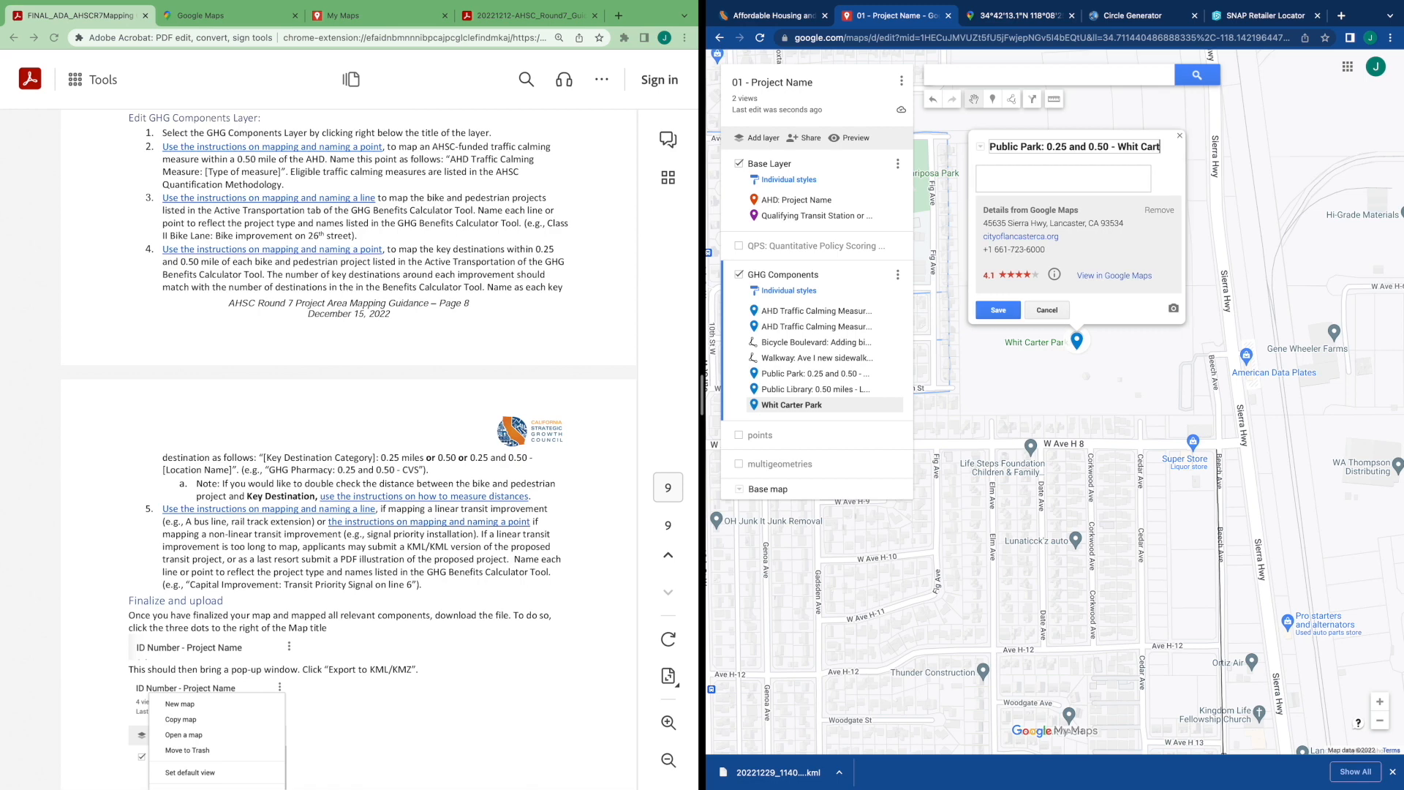
text(er Park)
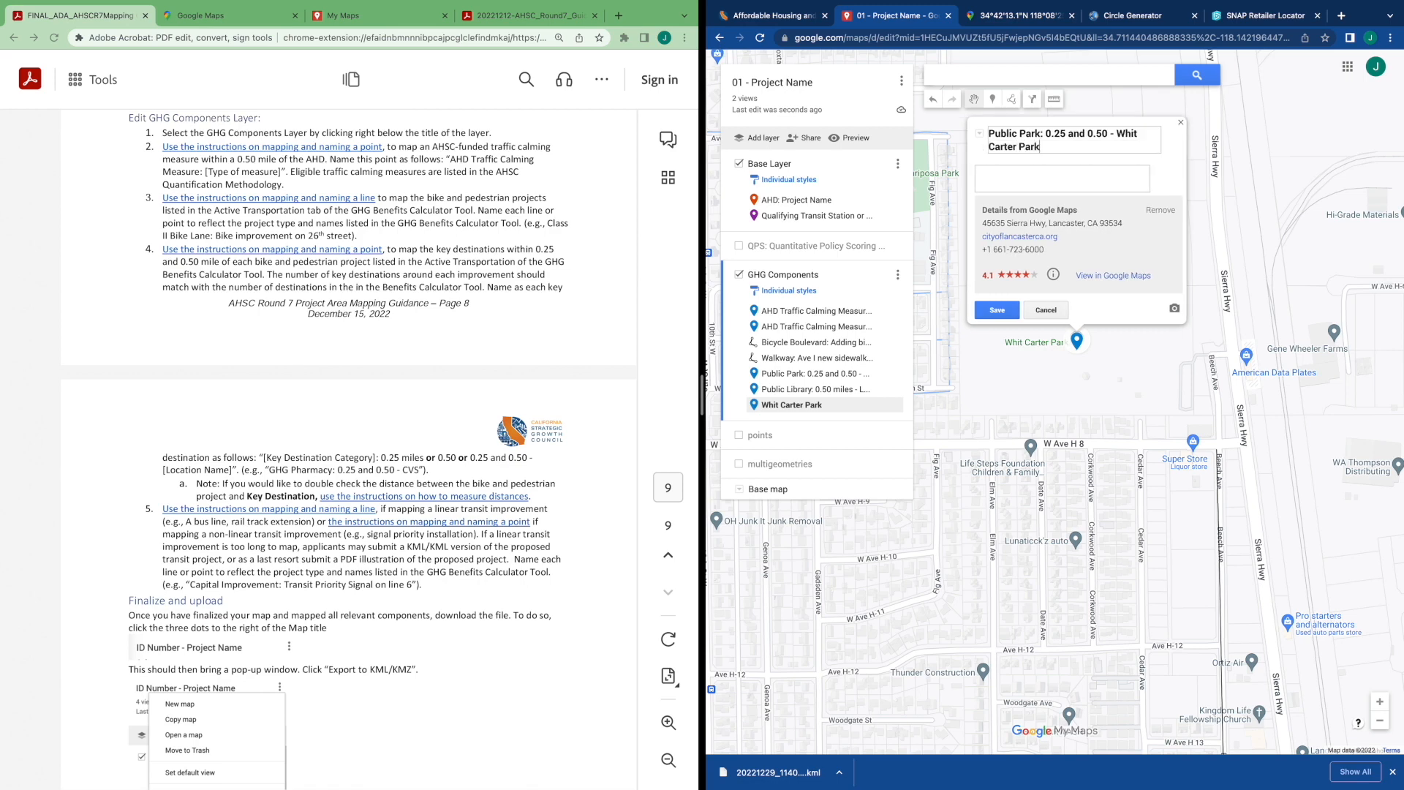
click(1007, 313)
Open the California Department of Education school directory linked in the guidance document
drag(993, 384, 1185, 358)
scroll(1149, 375, down, 2)
scroll(1067, 361, up, 2)
click(1067, 361)
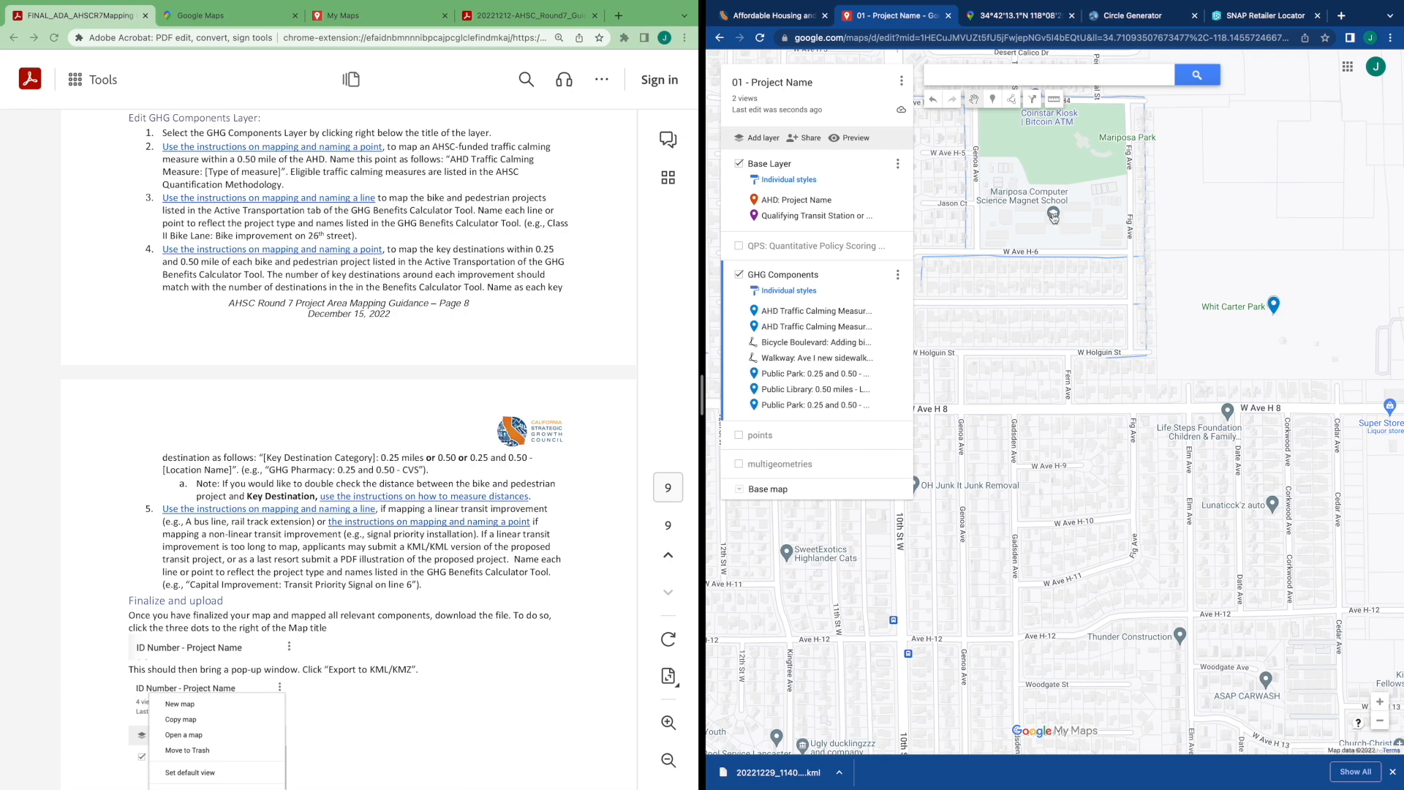
click(416, 305)
scroll(422, 300, up, 2)
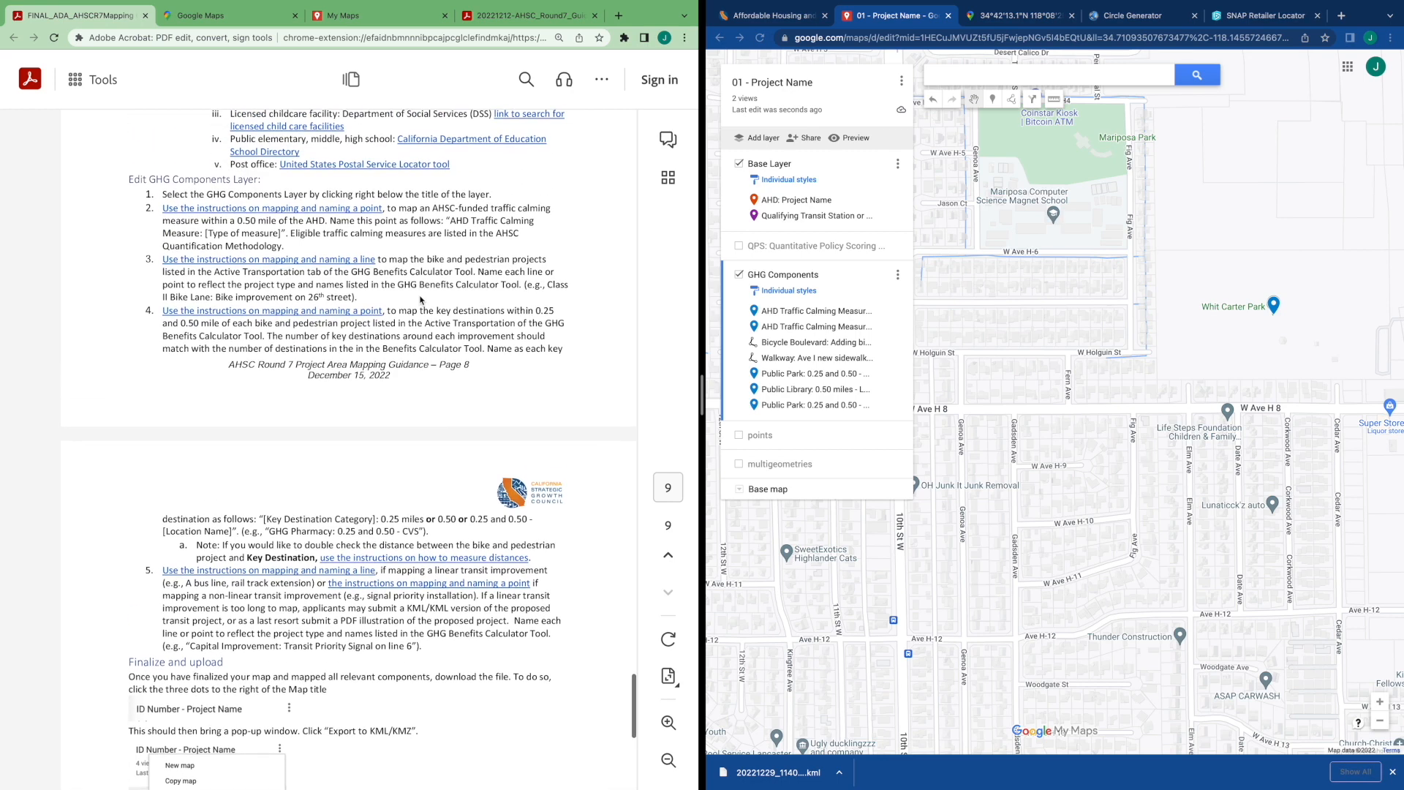
scroll(284, 175, up, 1)
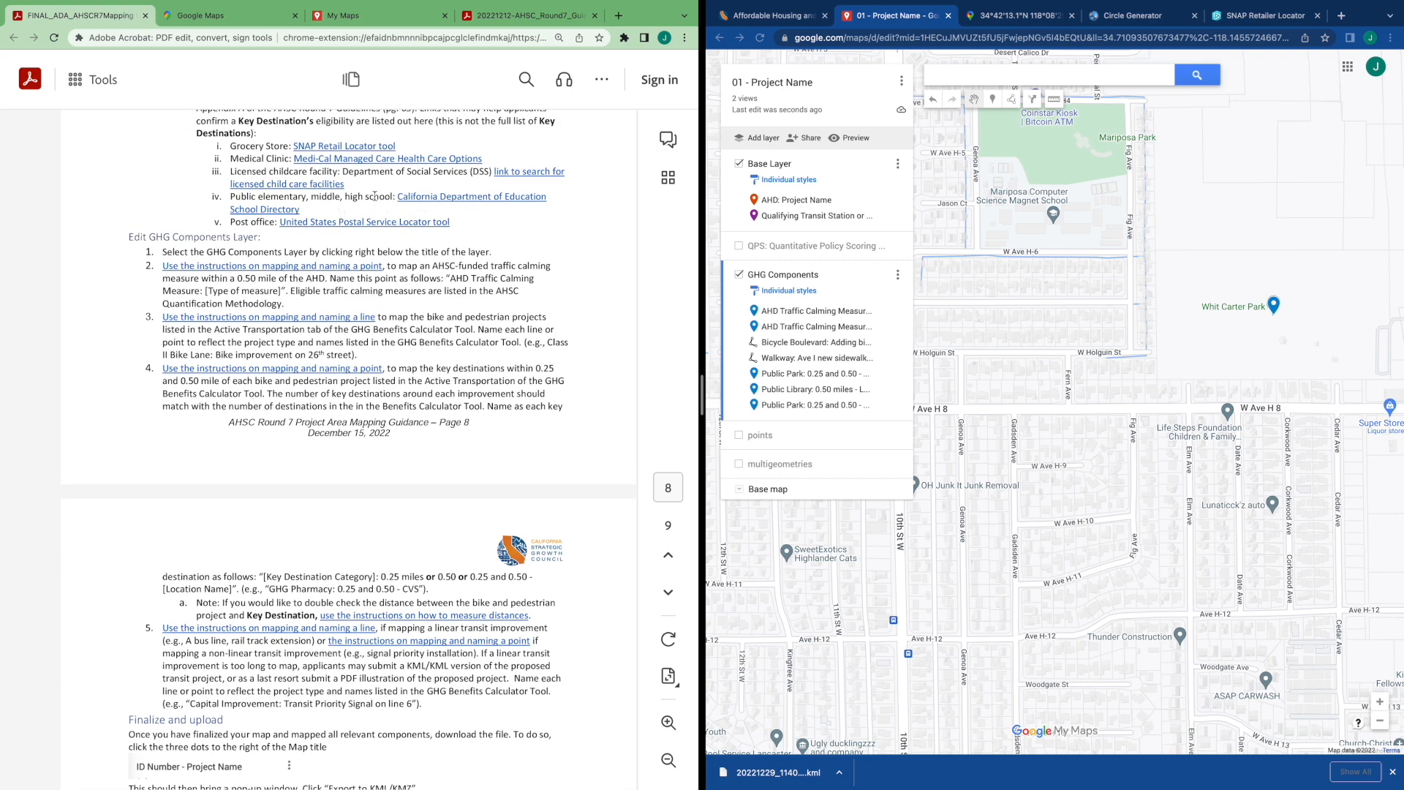
click(436, 203)
click(446, 481)
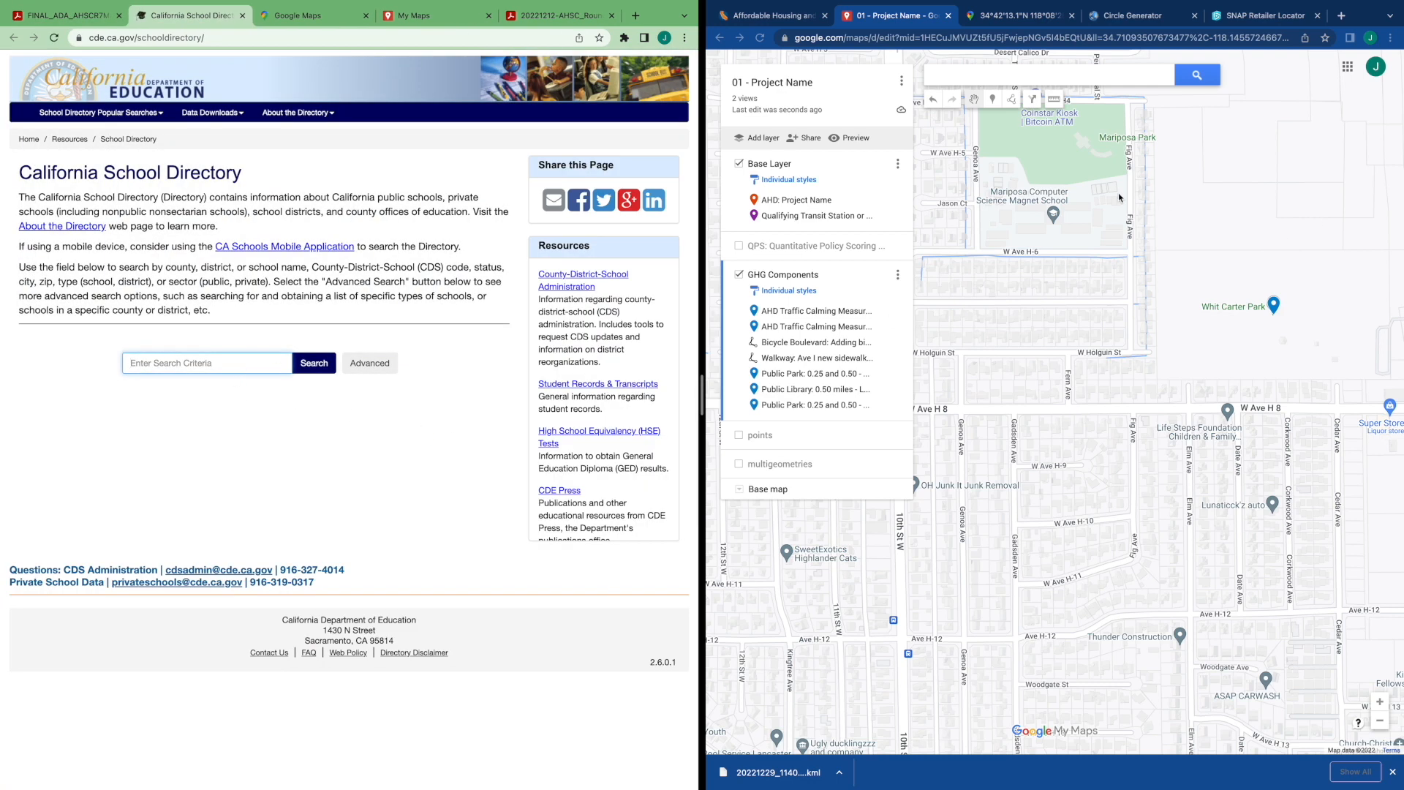
Copy the Mariposa Computer Science Magnet School name from the map and search the school directory for it
click(1053, 216)
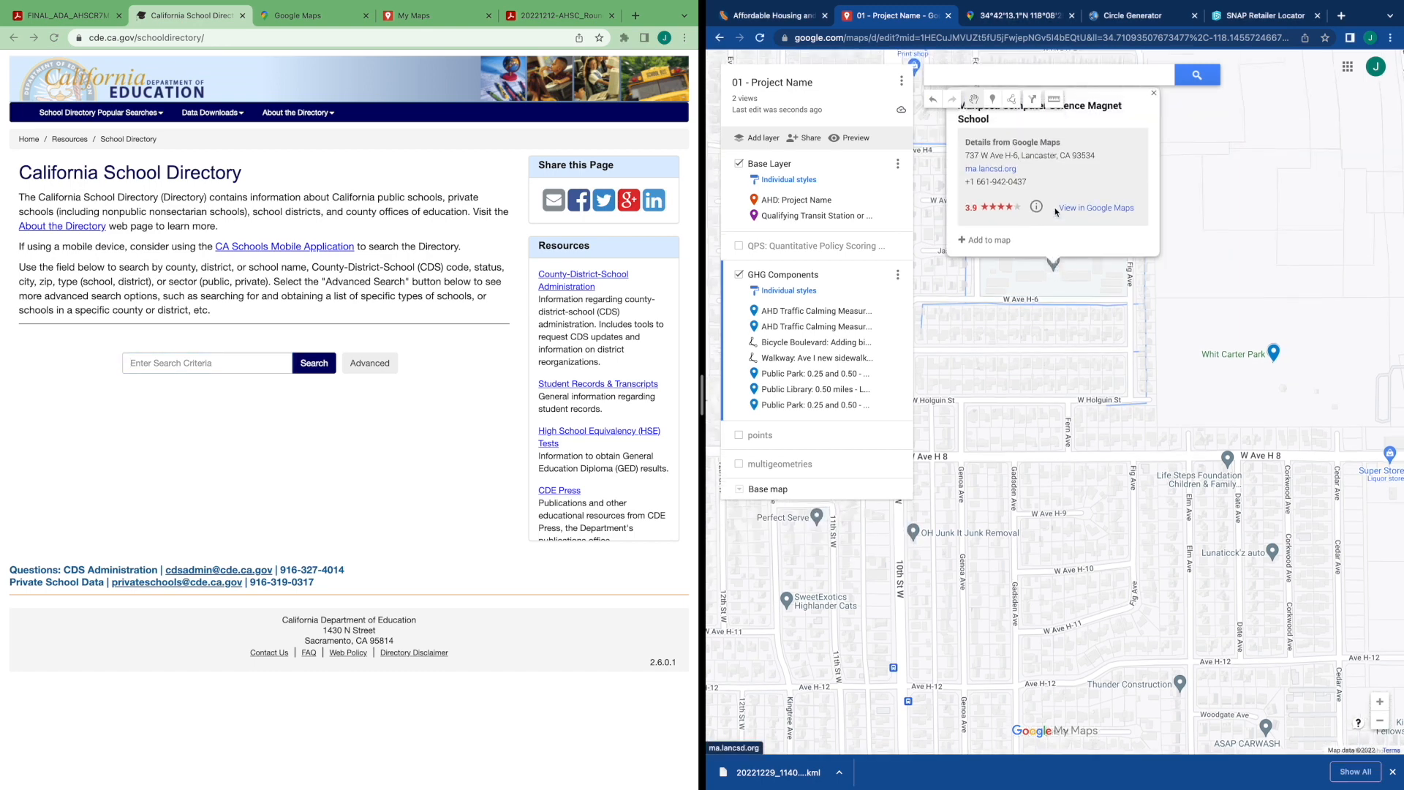
drag(1020, 207, 985, 193)
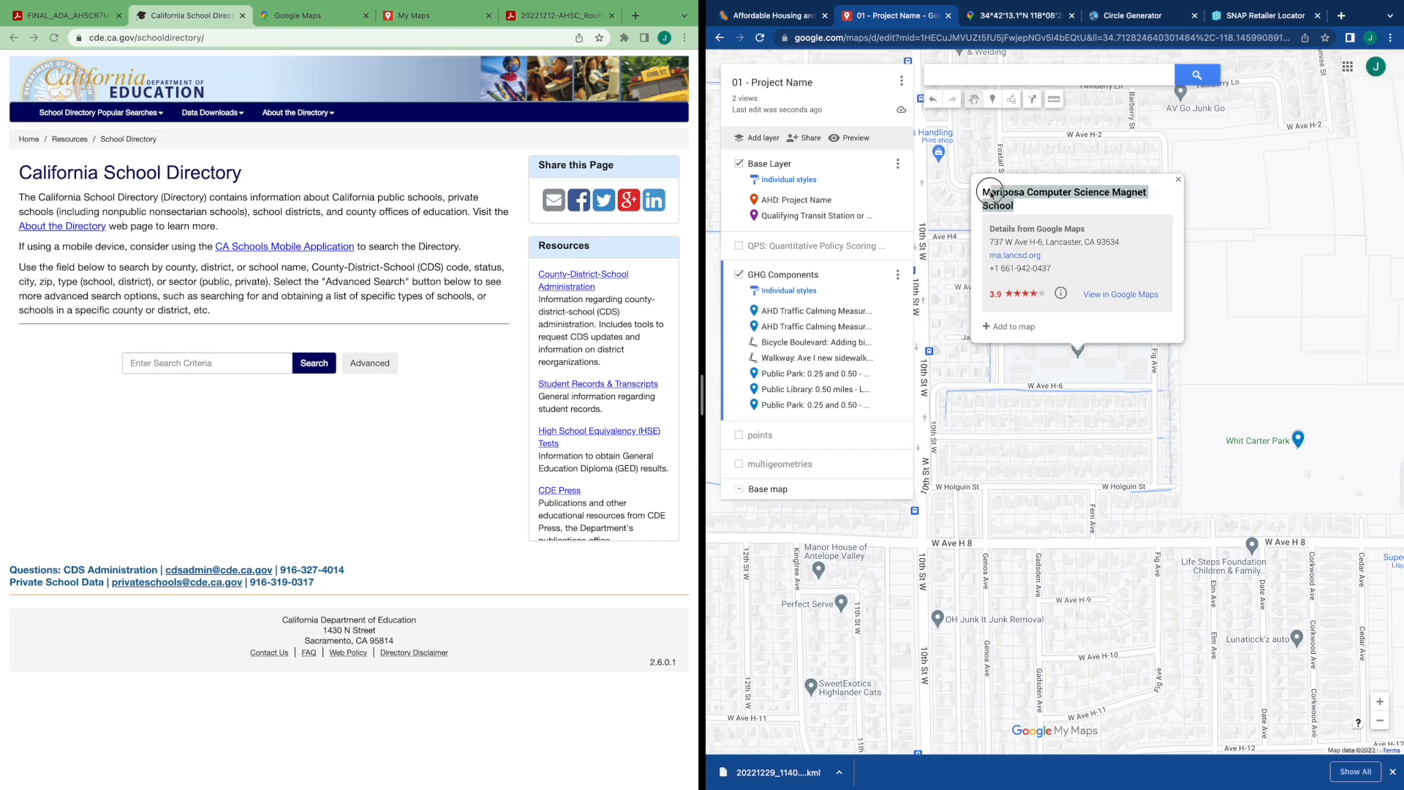
key(ctrl+c)
click(251, 363)
key(ctrl+v)
click(313, 363)
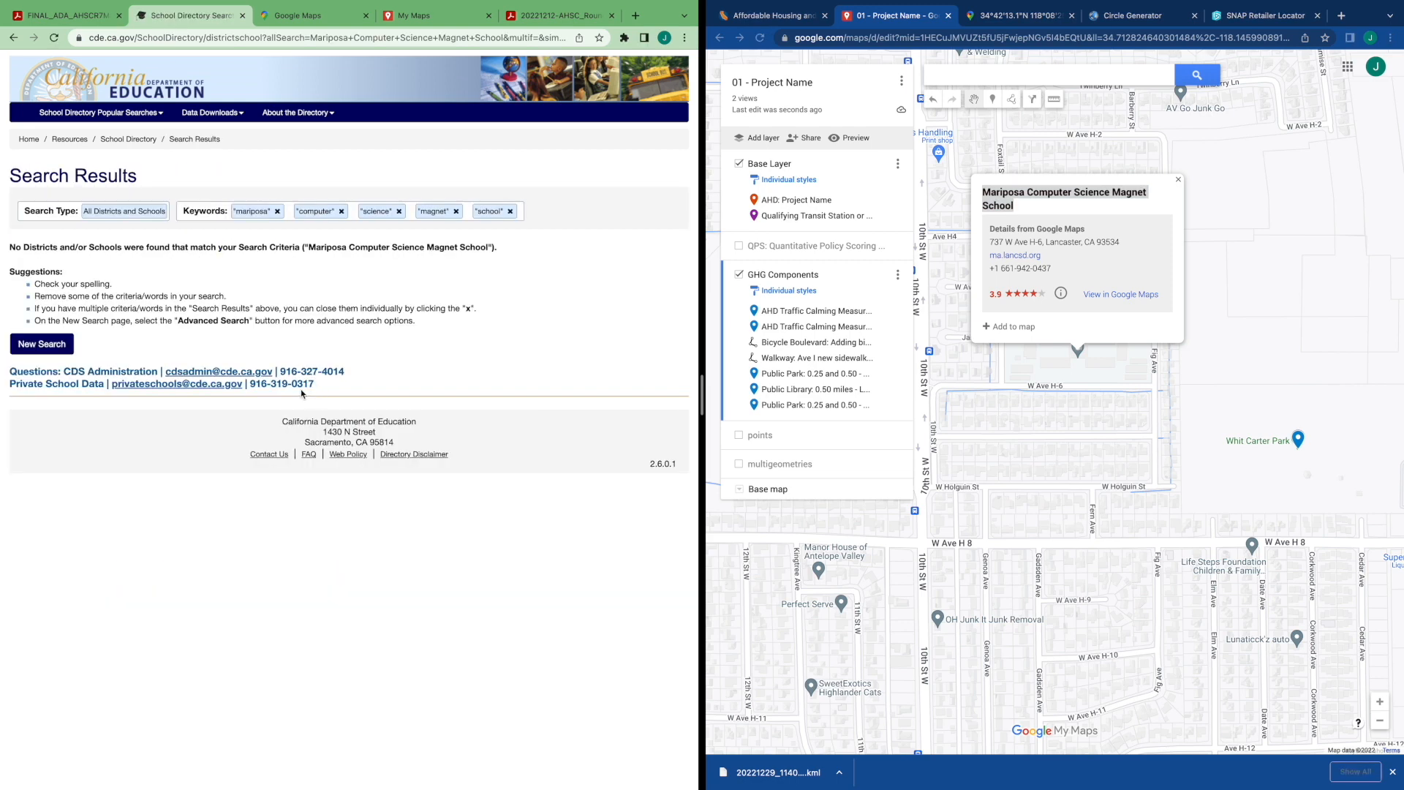
Search the school directory for lancaster and open the Mariposa Elementary entry
click(59, 352)
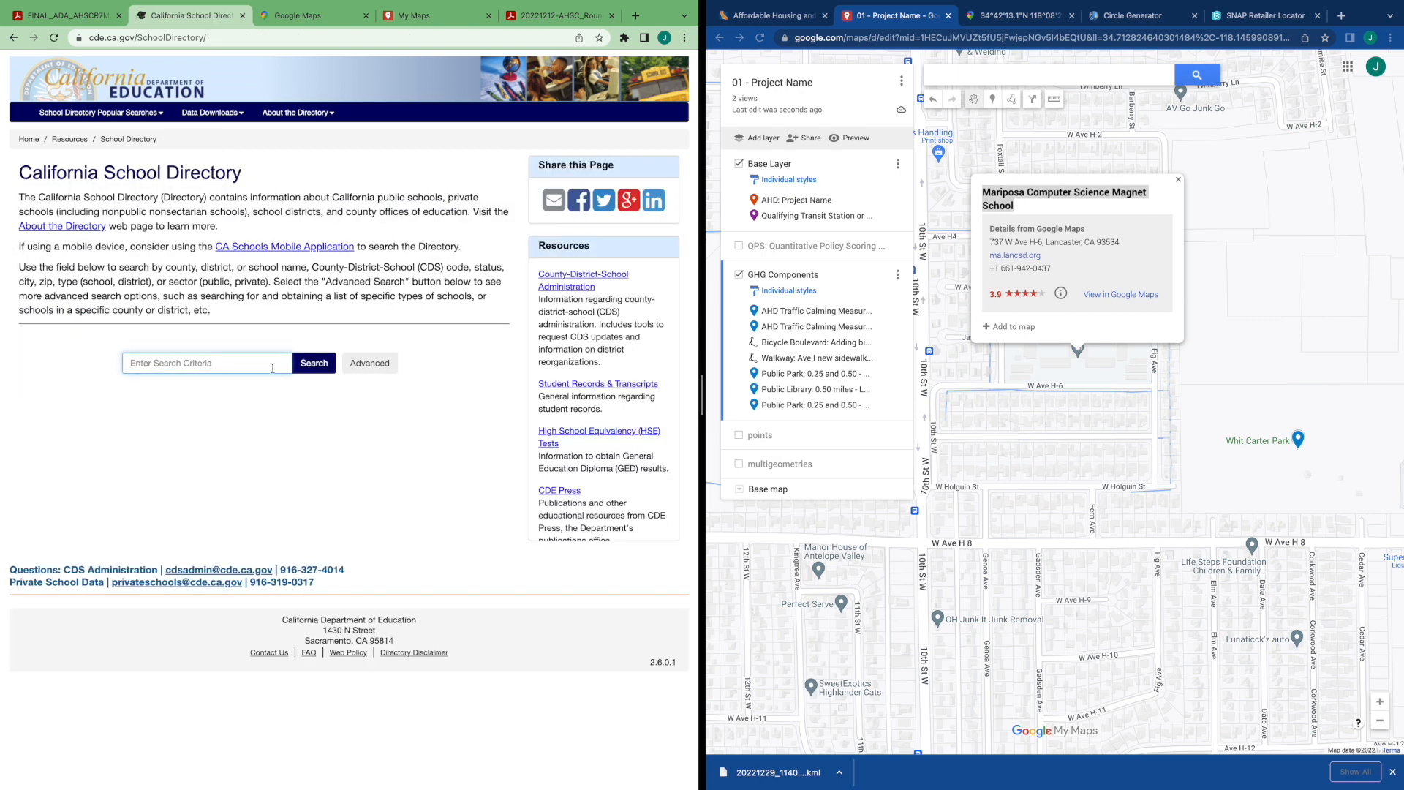
text(lancaster)
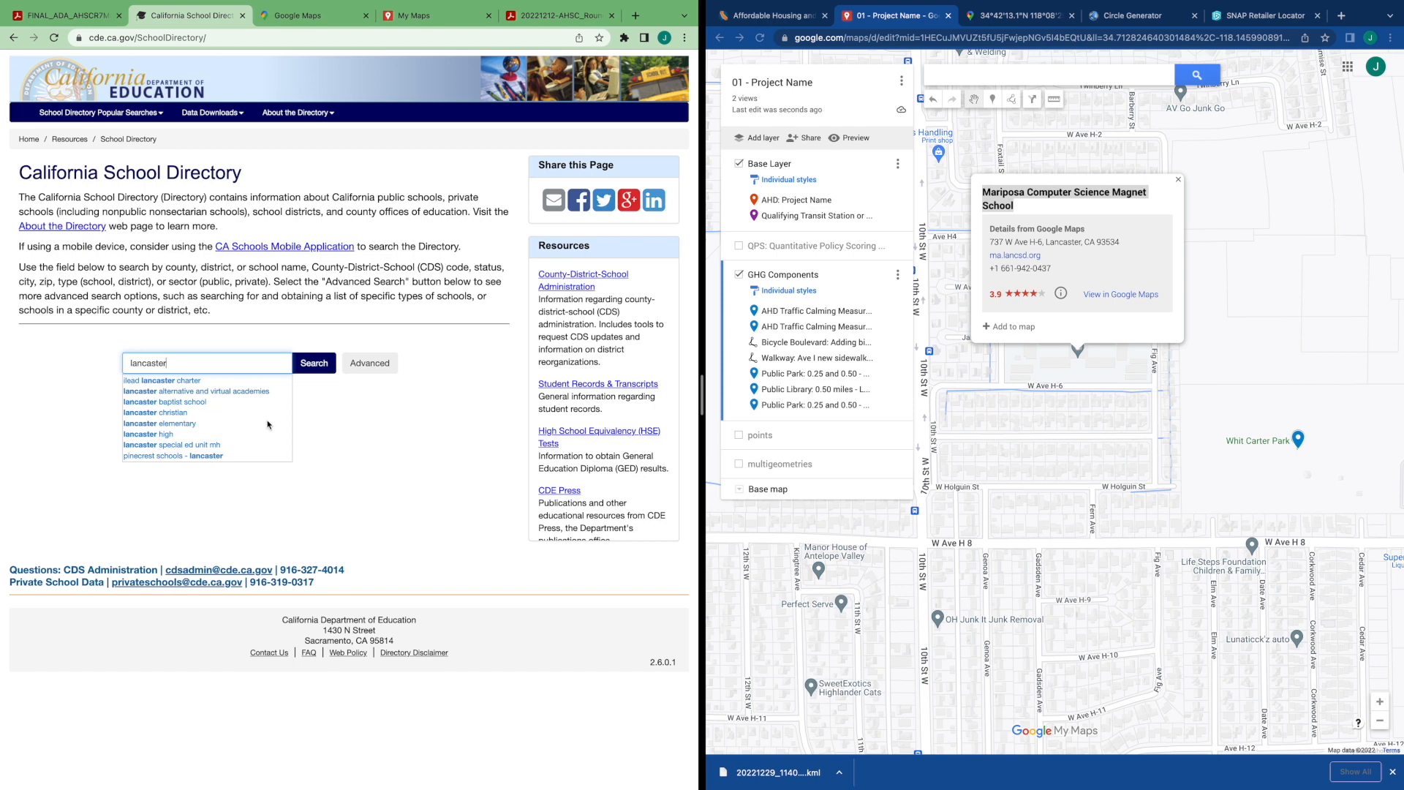
click(313, 370)
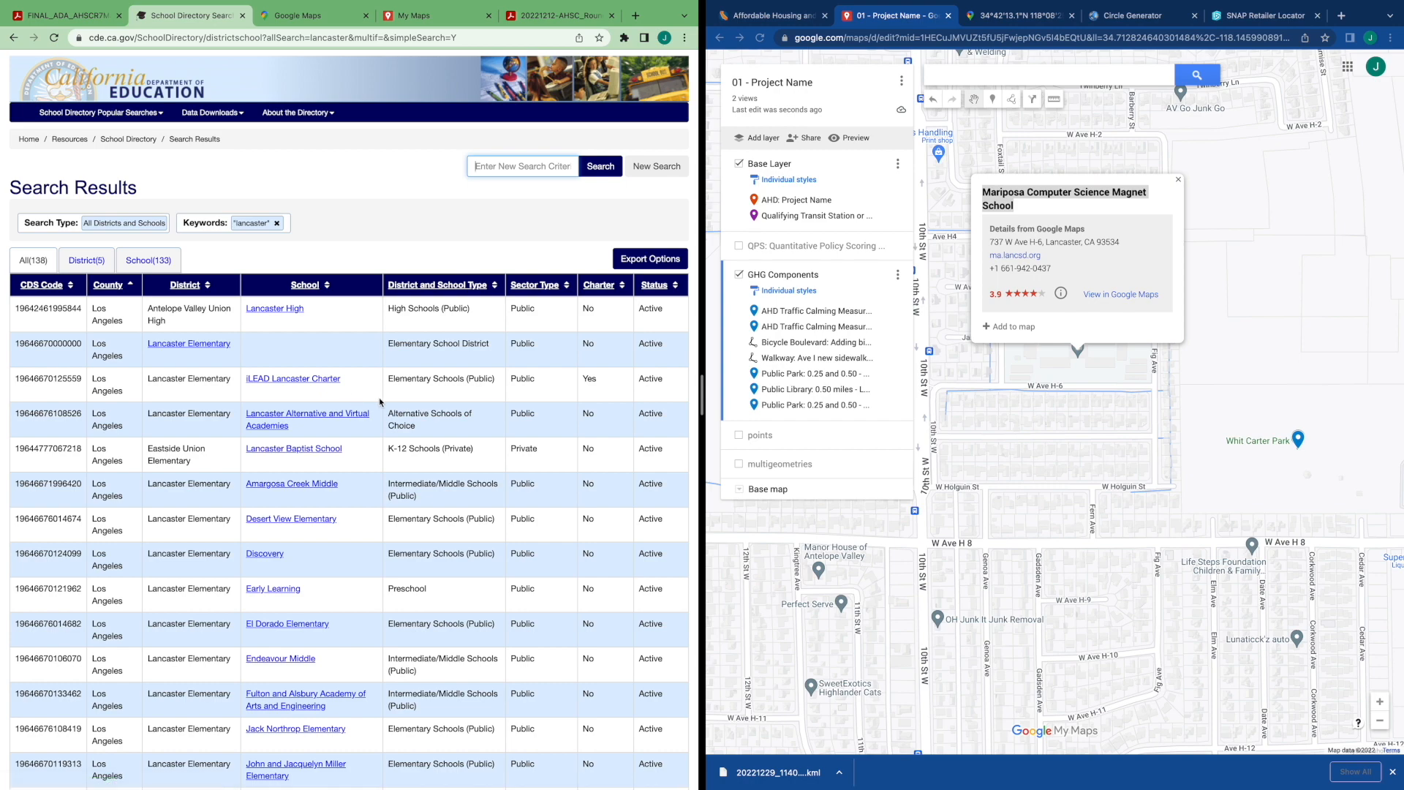
scroll(379, 400, down, 2)
scroll(380, 401, down, 3)
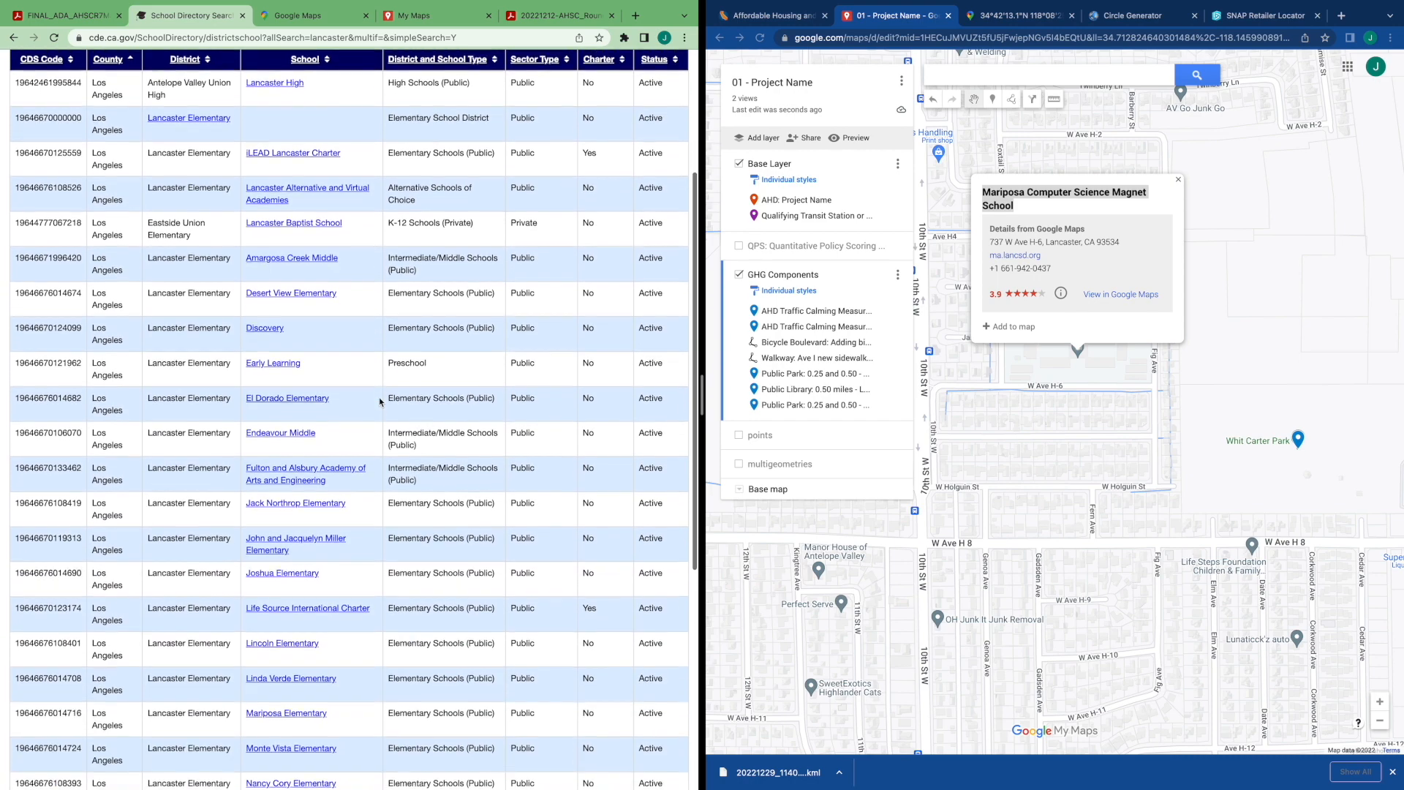
scroll(380, 400, down, 3)
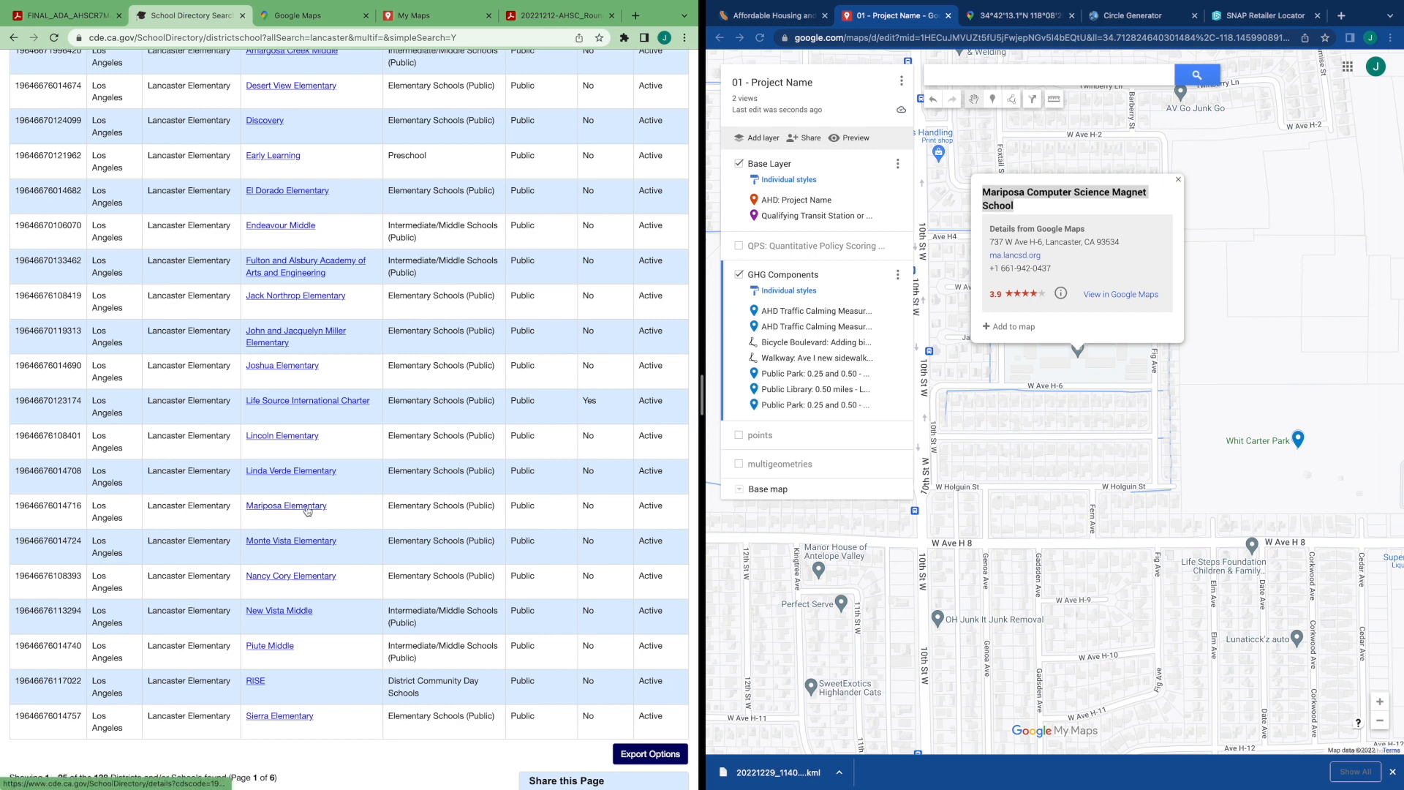
click(301, 510)
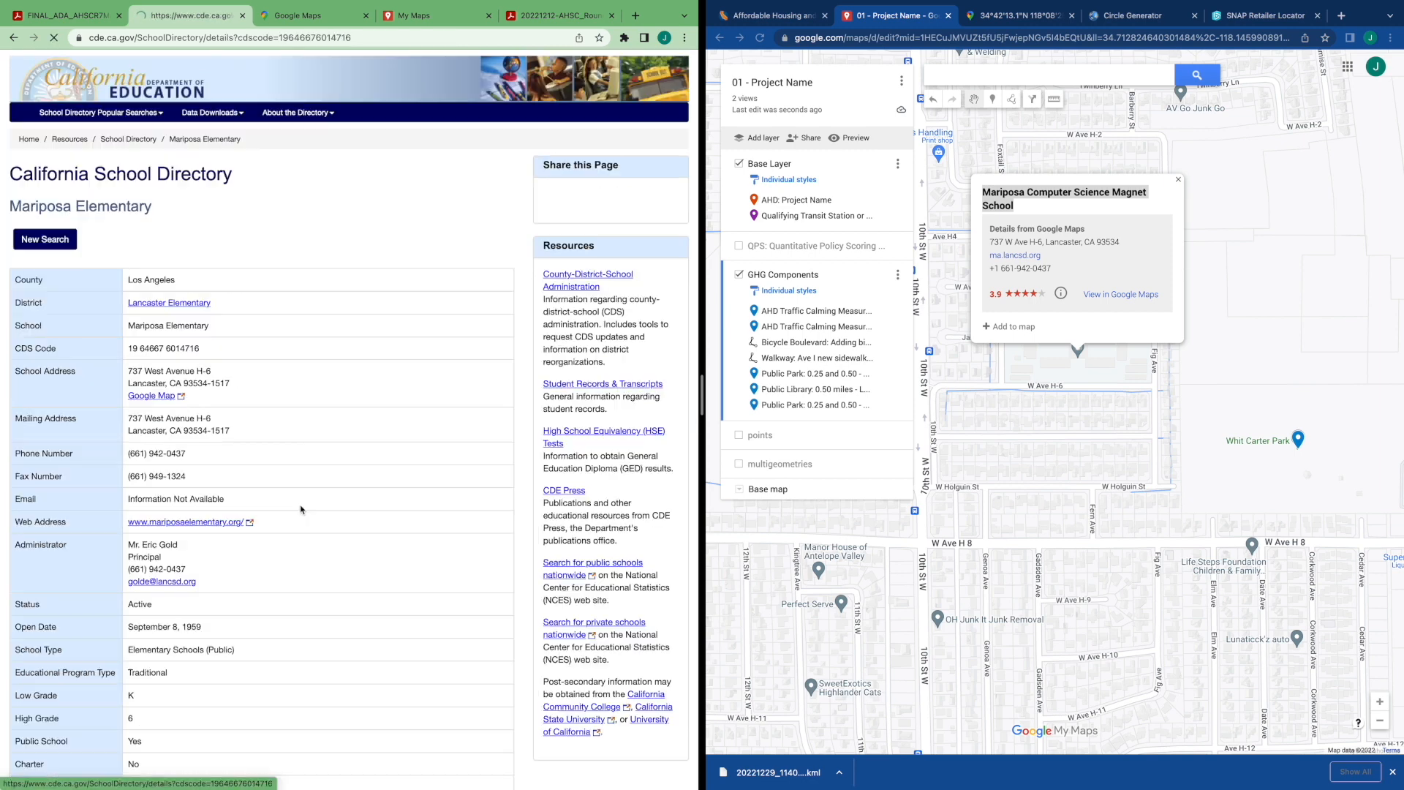
Select Mariposa Elementary's school address and compare it with the school's location on the map
scroll(337, 526, down, 1)
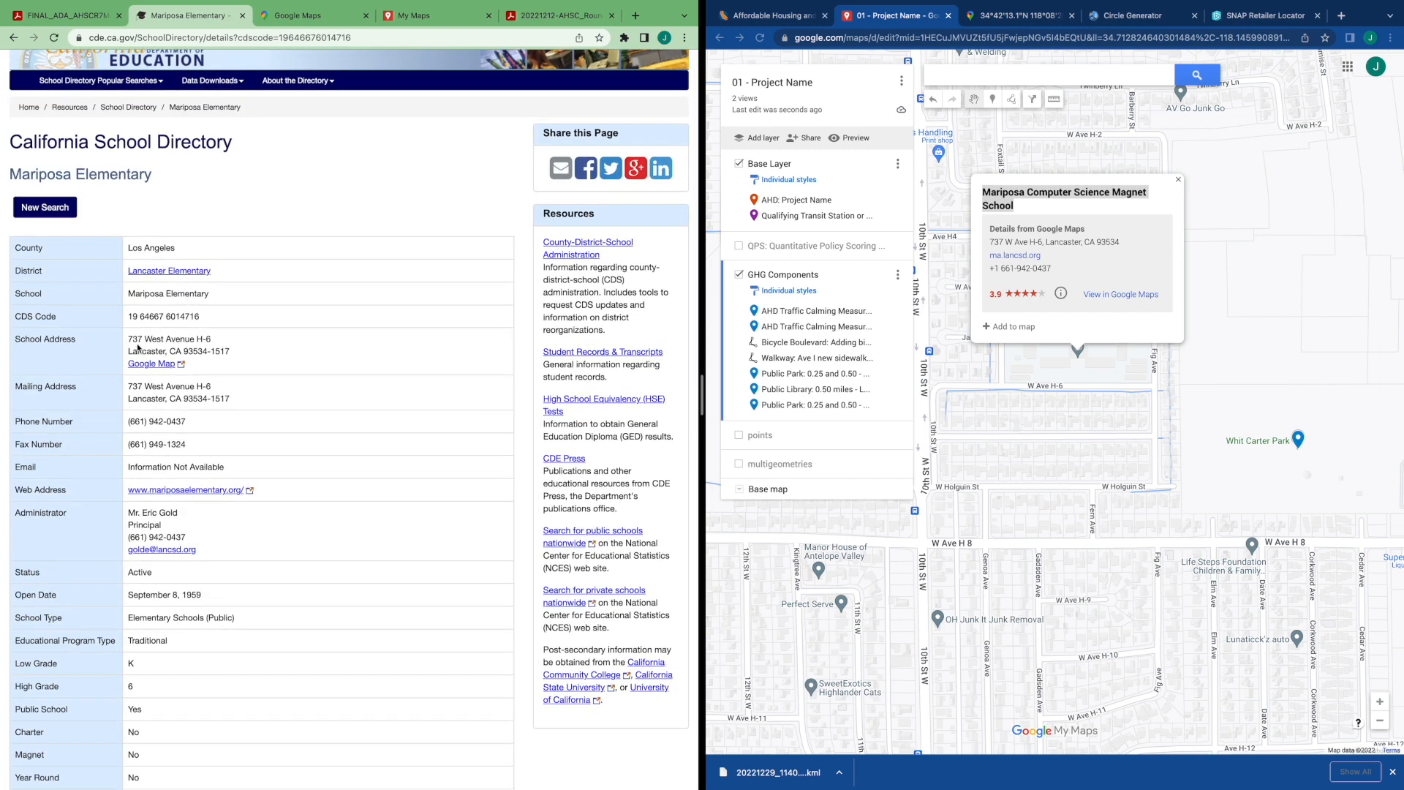
drag(127, 340, 219, 341)
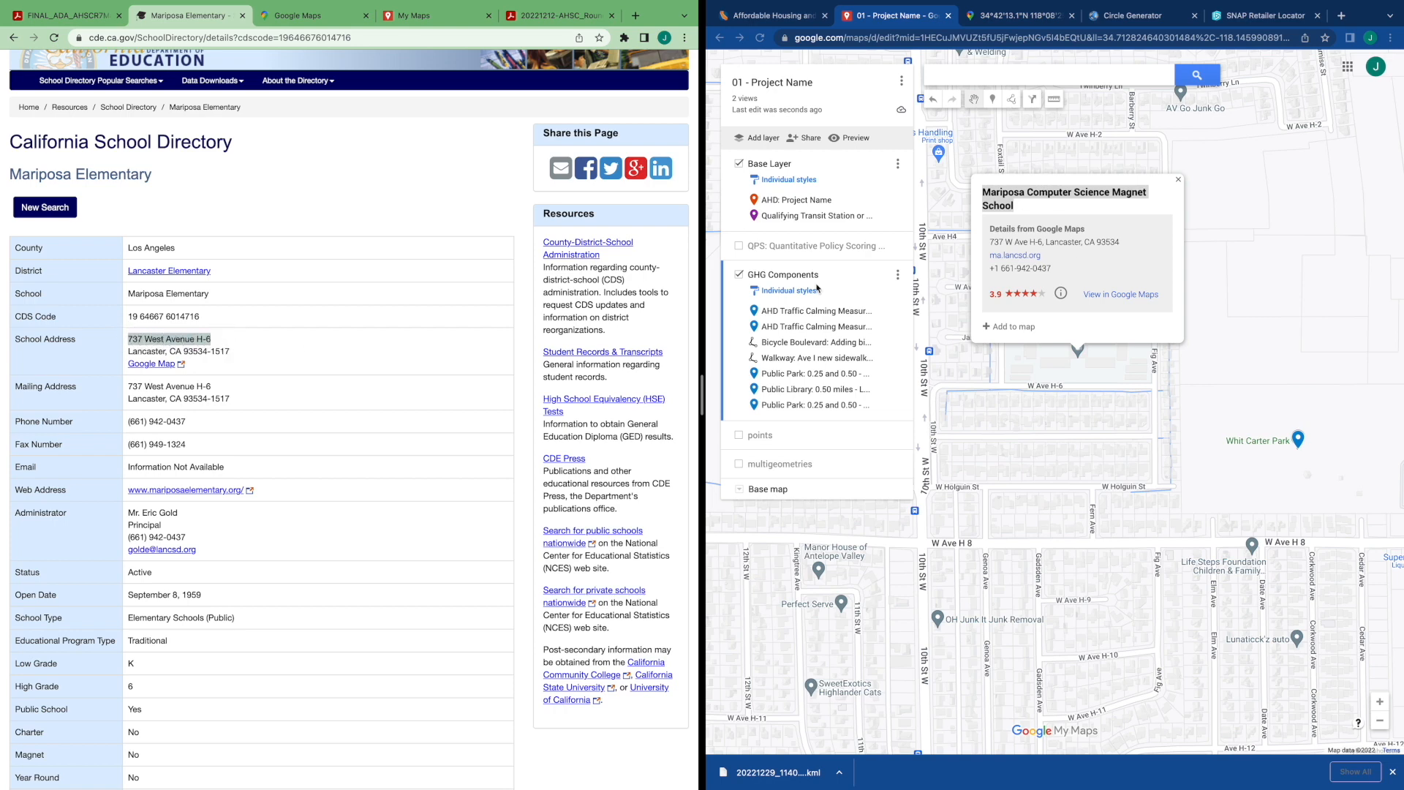
click(1068, 243)
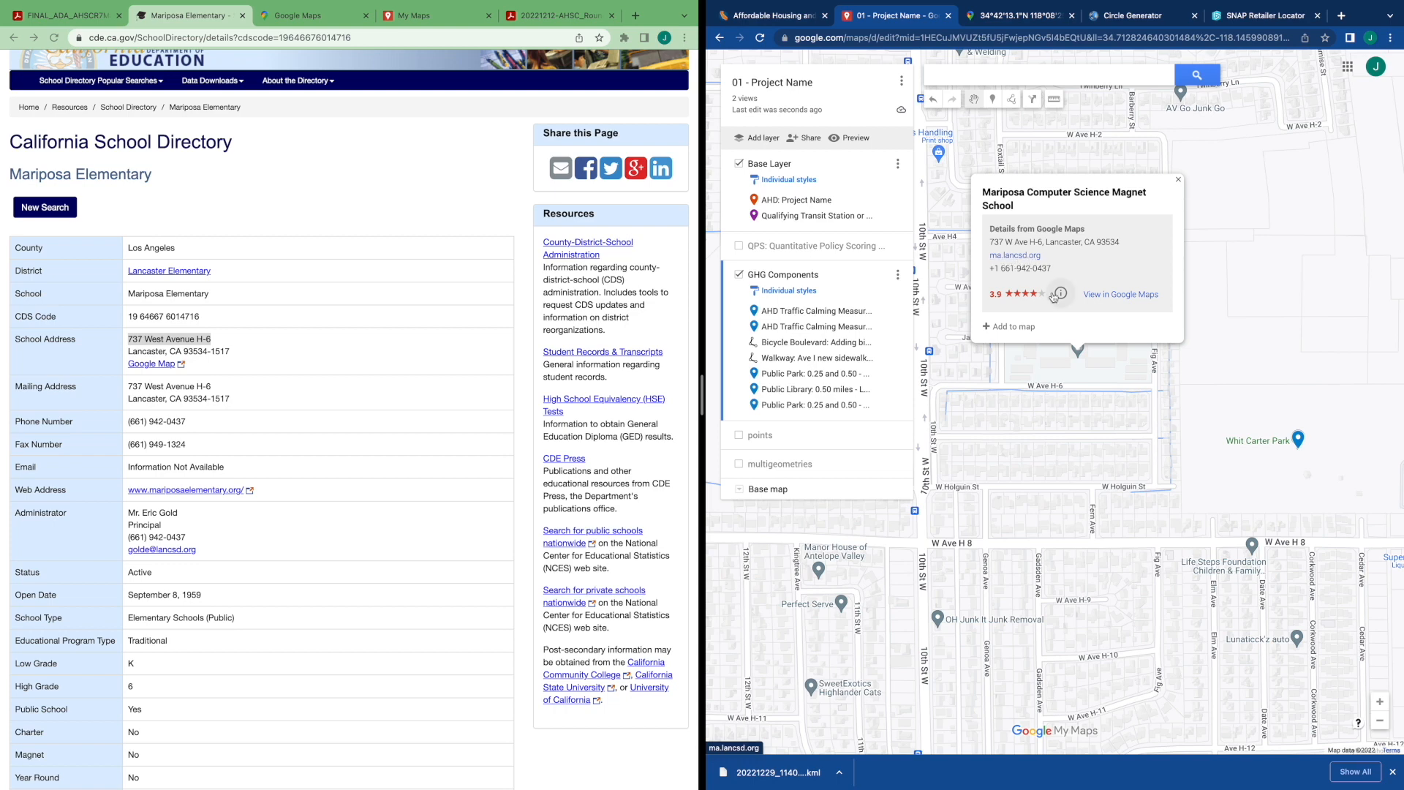
click(1038, 428)
drag(1081, 437, 1011, 351)
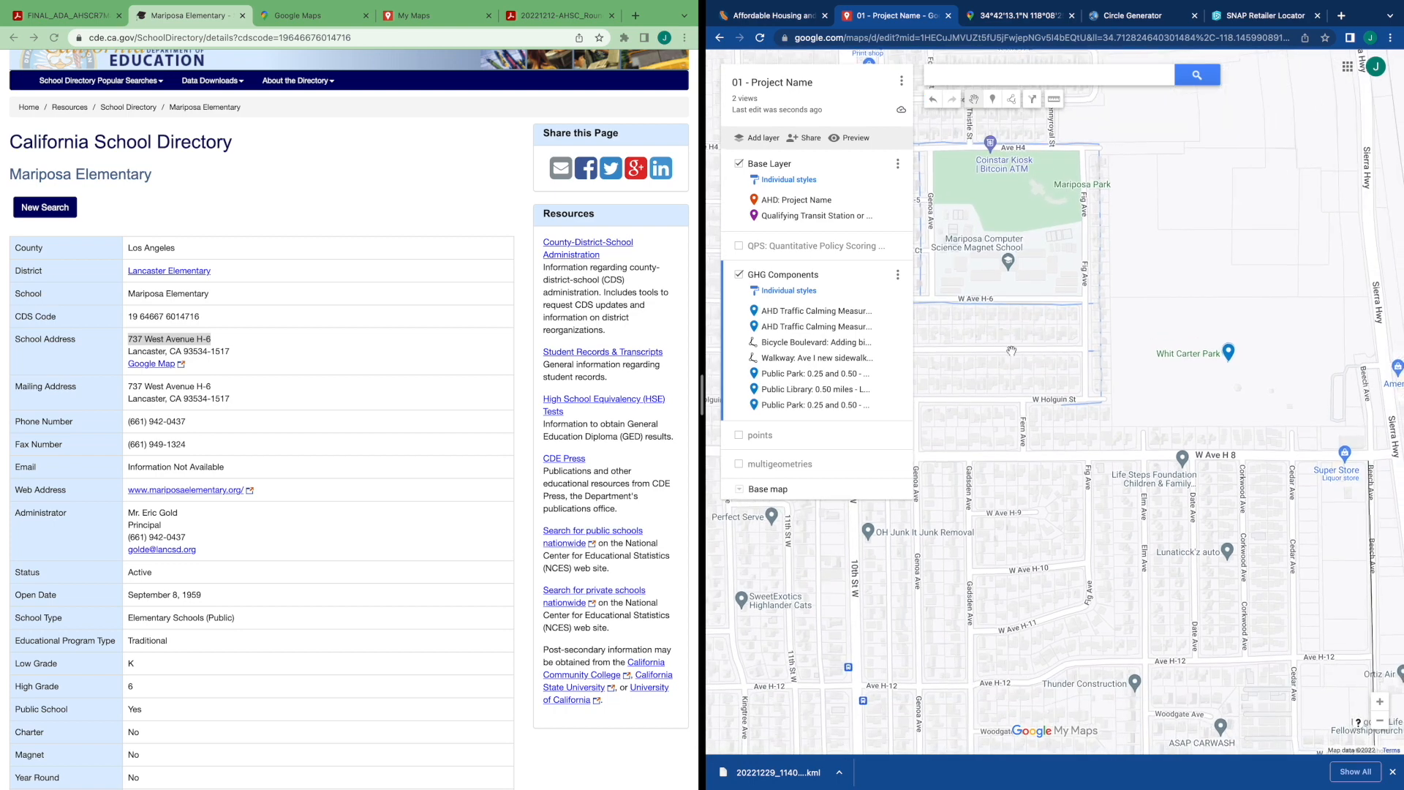
Return to the guidance's GHG Components instructions and add Mariposa Computer Science Magnet School from the map to the GHG Components layer
click(70, 15)
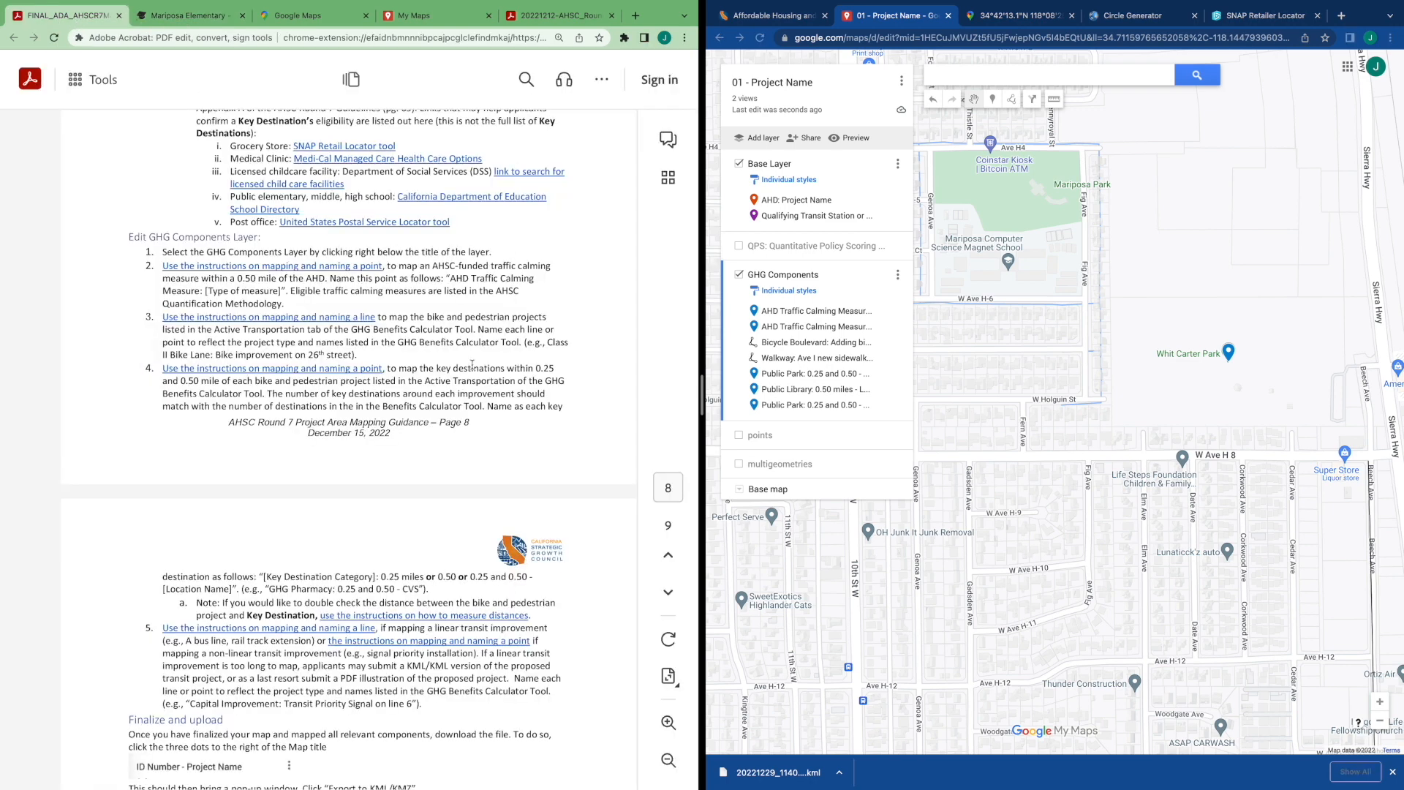
scroll(471, 364, down, 1)
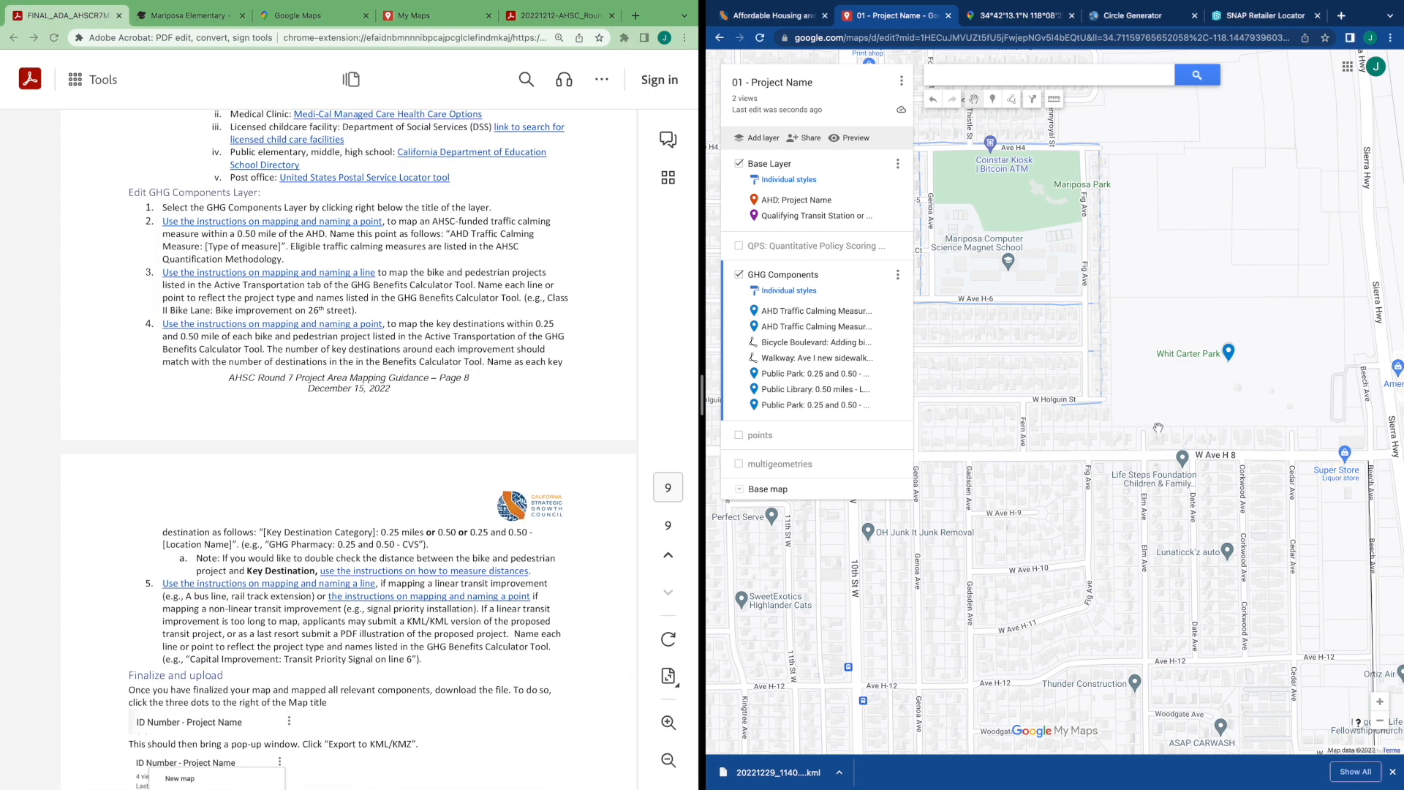
drag(1157, 428, 1119, 386)
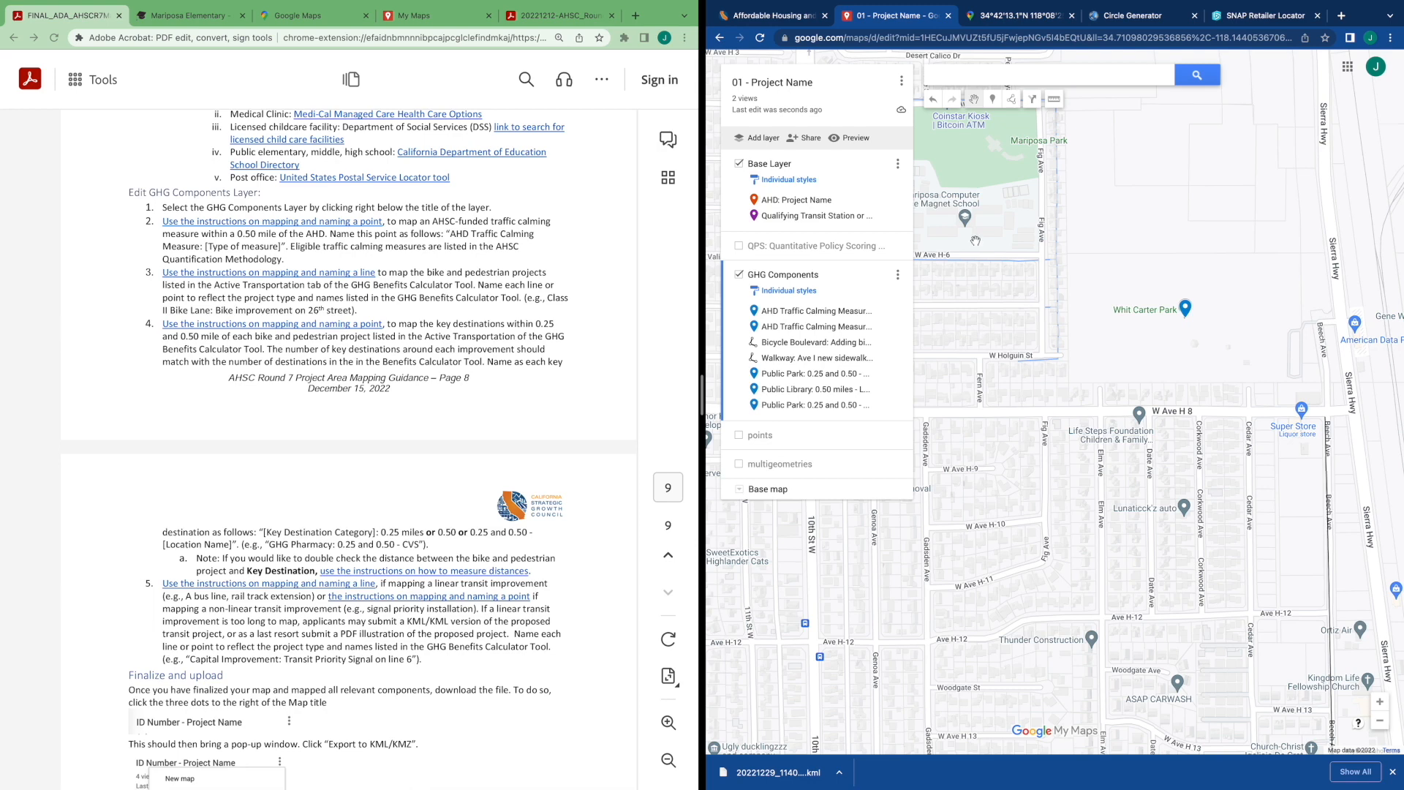
drag(975, 240, 992, 238)
click(1053, 99)
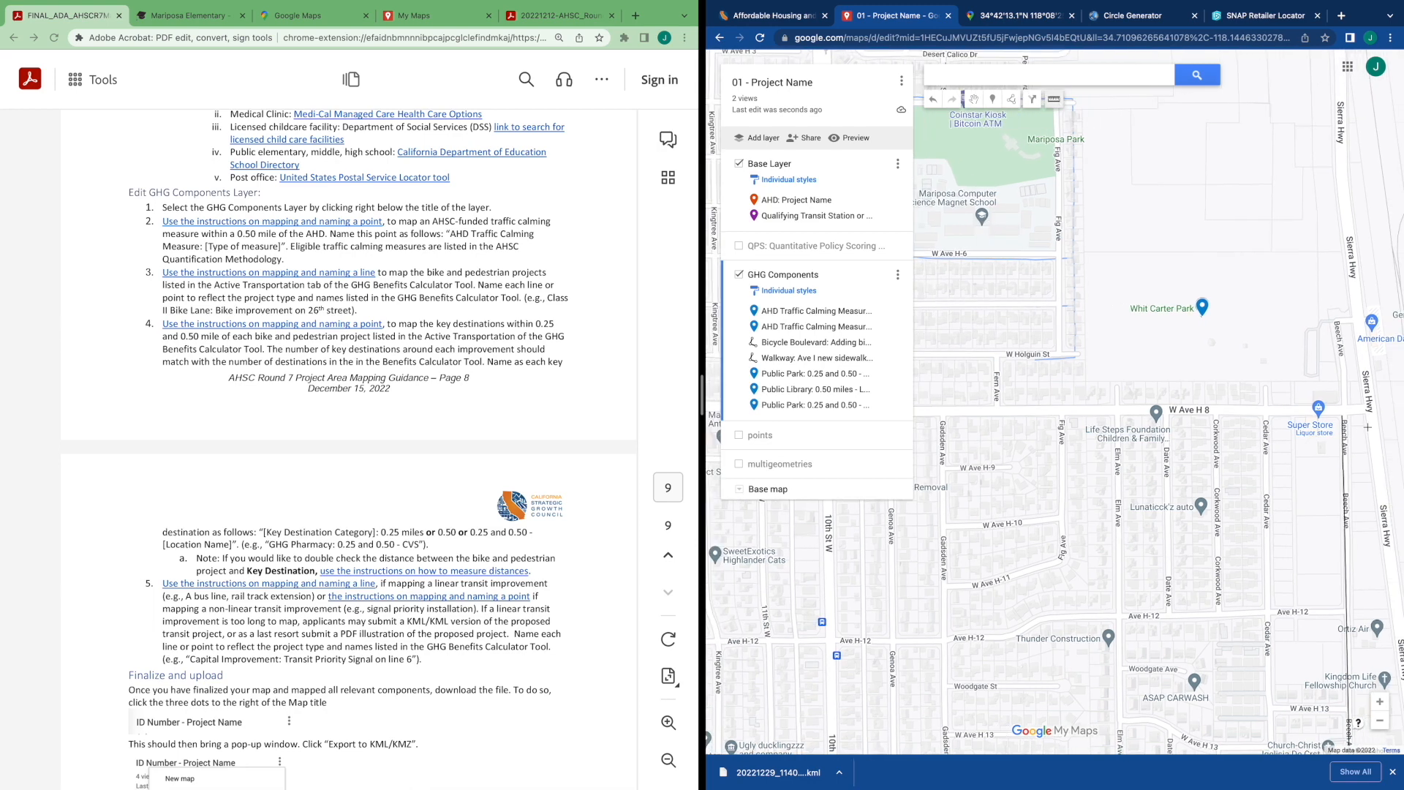
click(1342, 422)
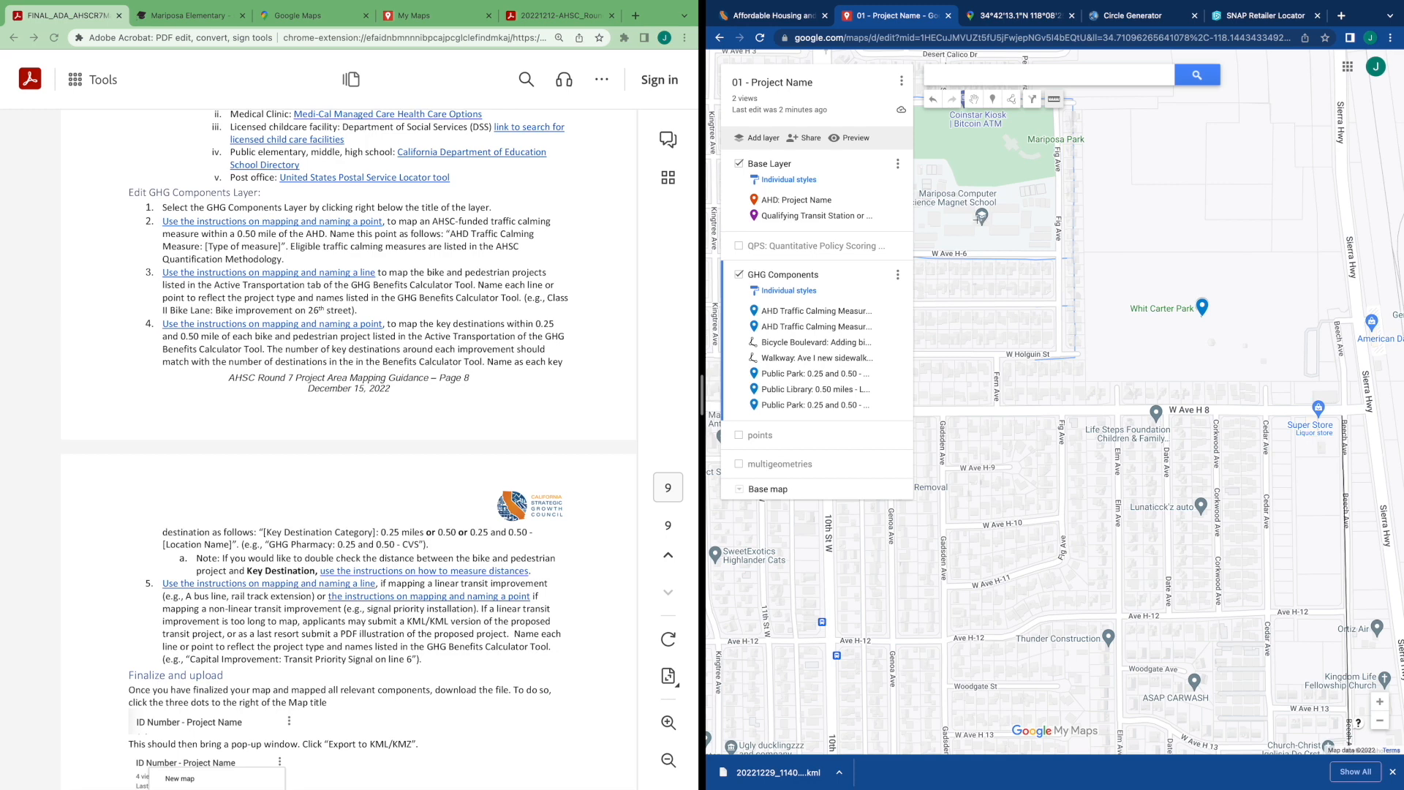
click(972, 102)
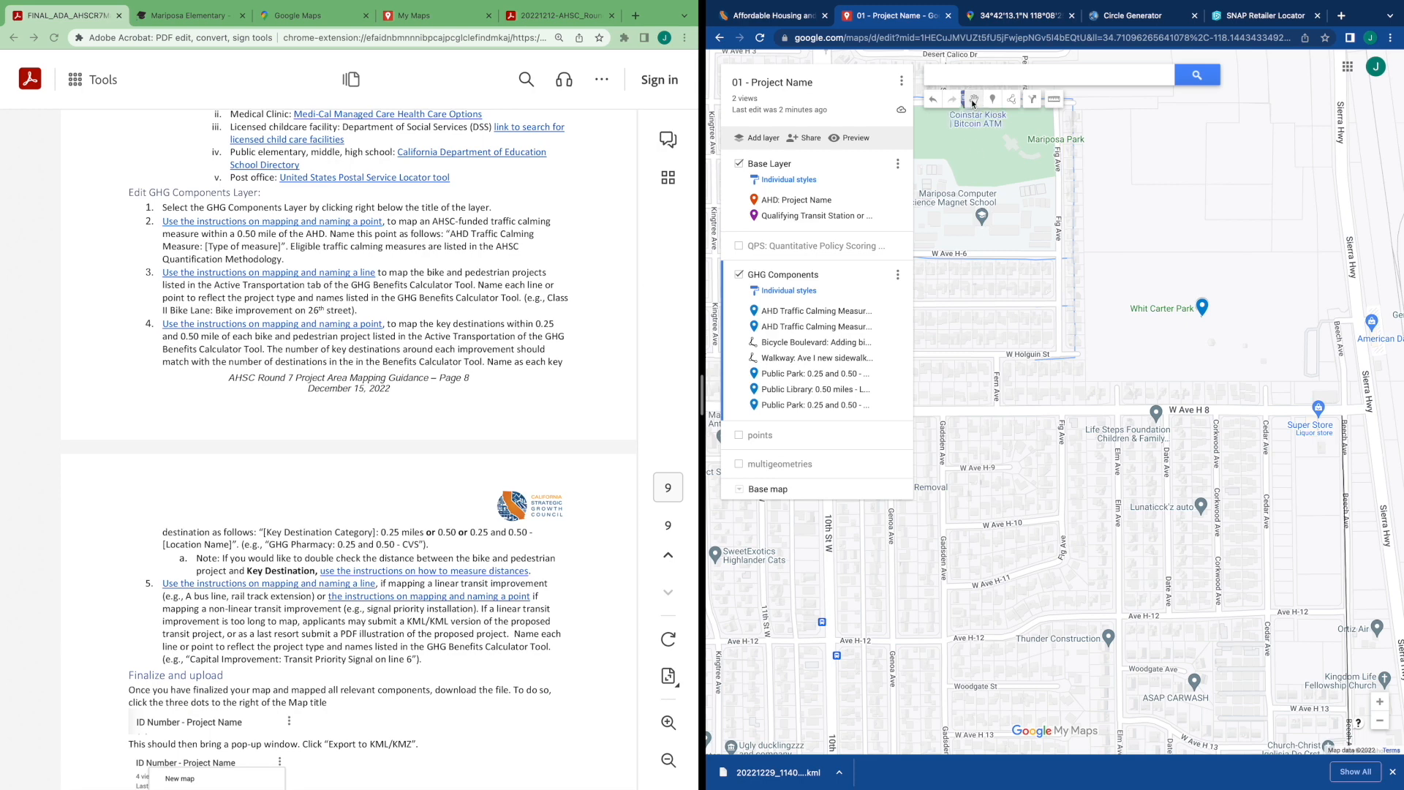
click(982, 220)
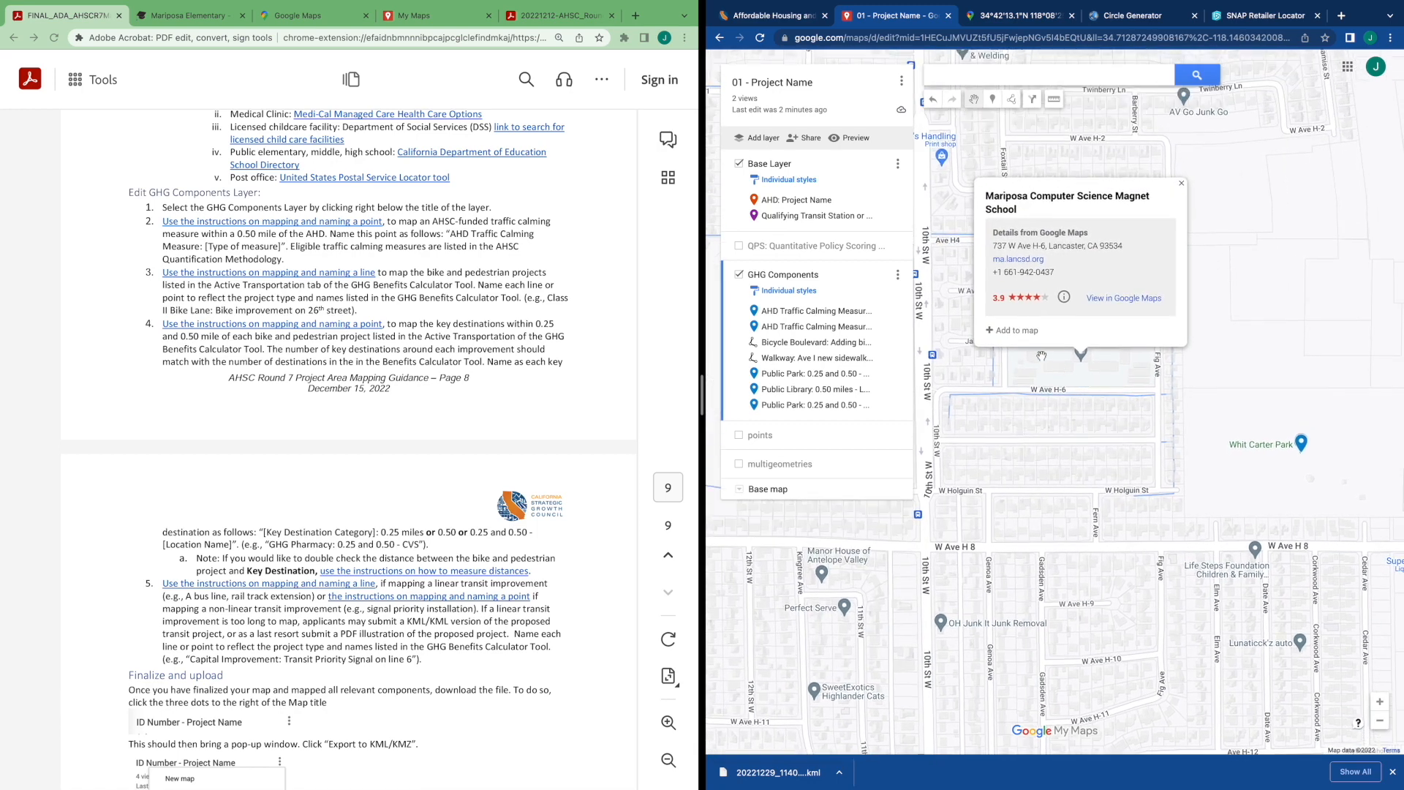
click(1012, 332)
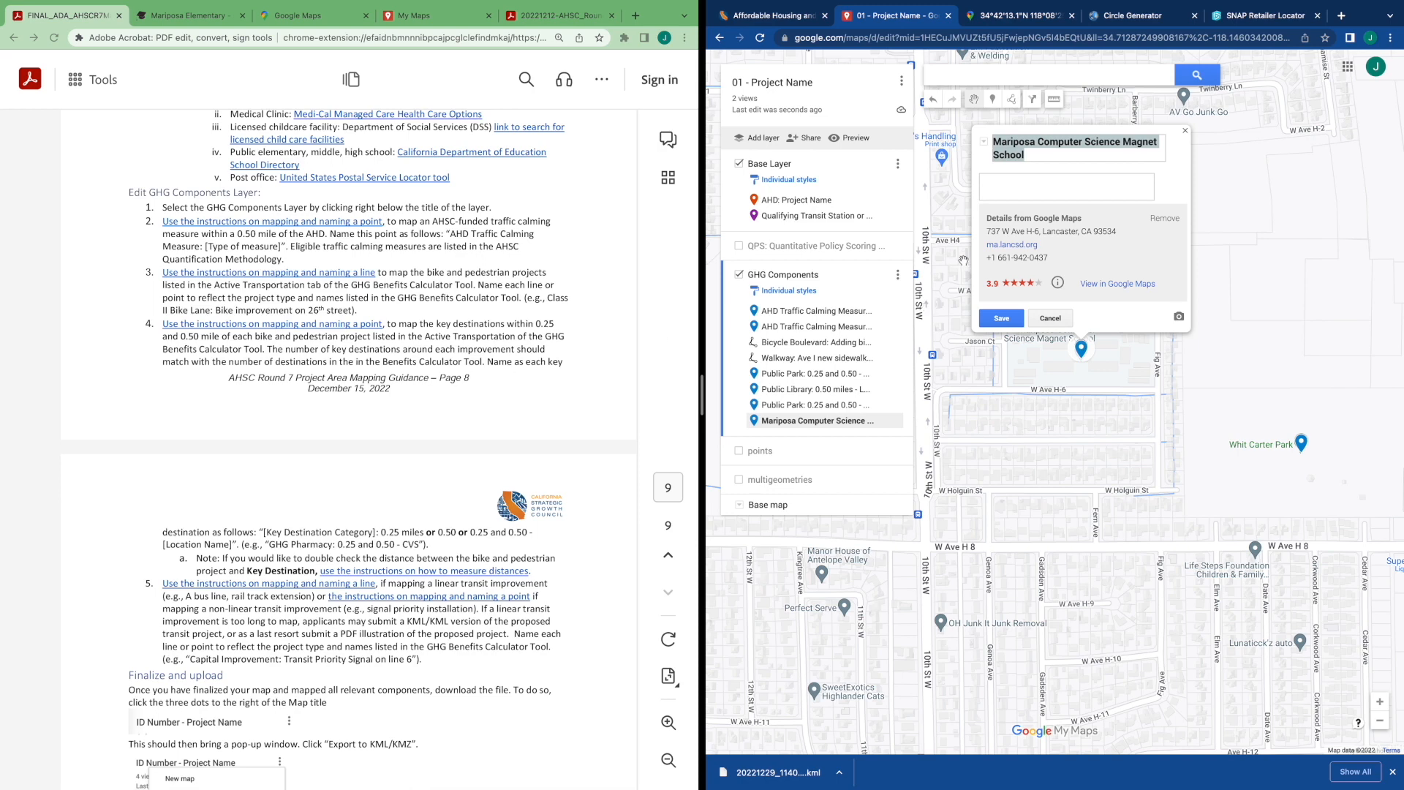
Rename the school marker "Public Elementary School: 0.50 miles - Mariposa Computer Science Magnet School" and save it
click(1023, 155)
key(ctrl+a)
key(BackSpace)
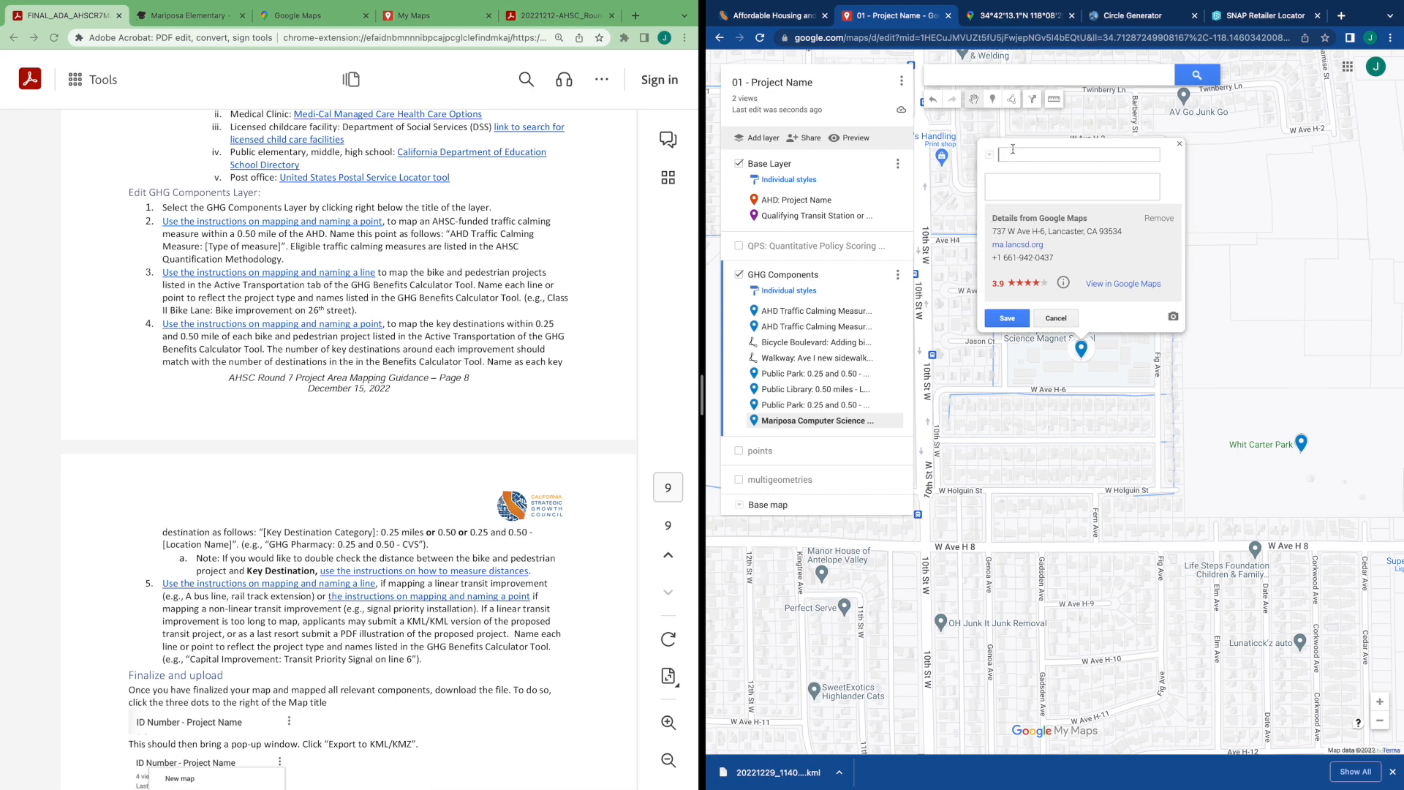
text(Public Elementary School)
key(BackSpace)
key(BackSpace)
text(: 0.50 miles)
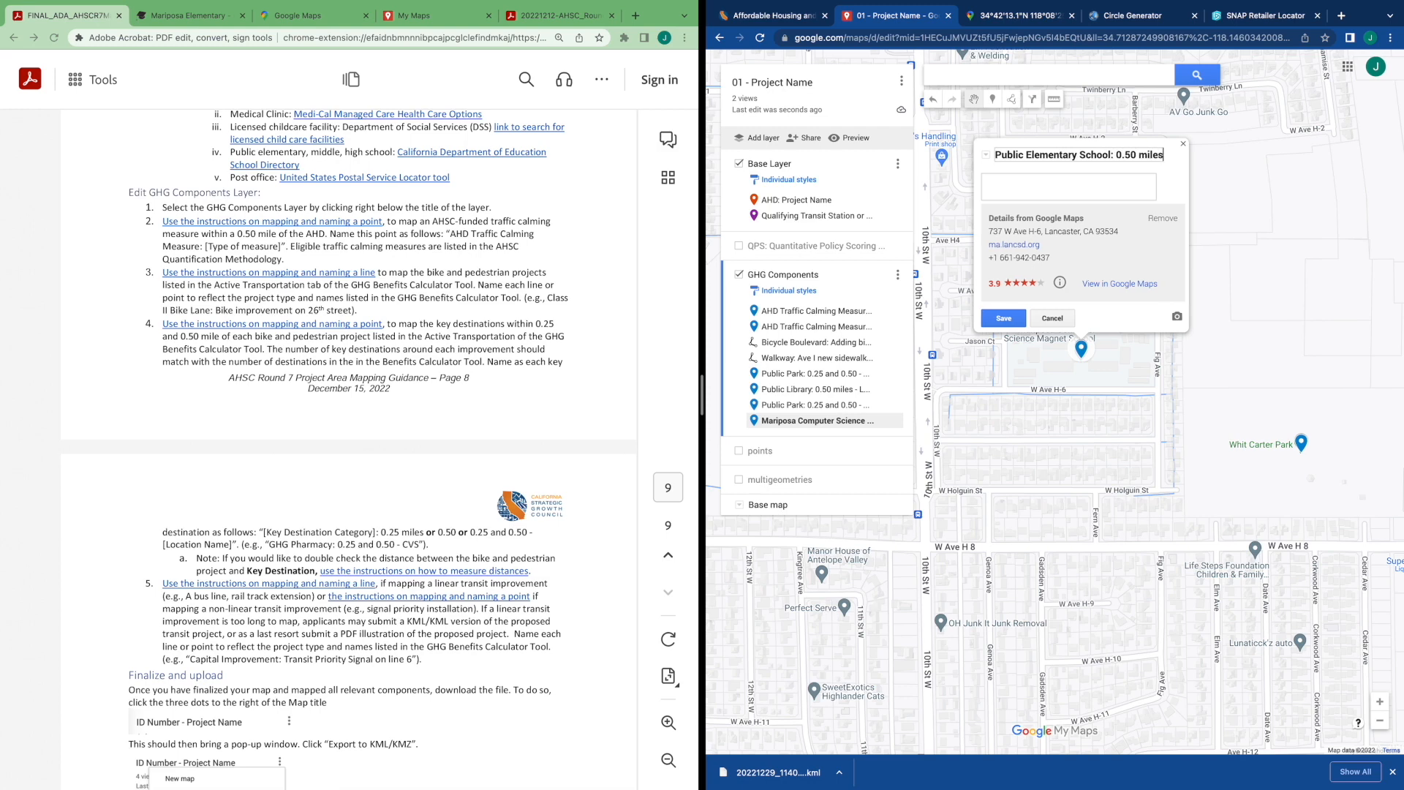
text( -)
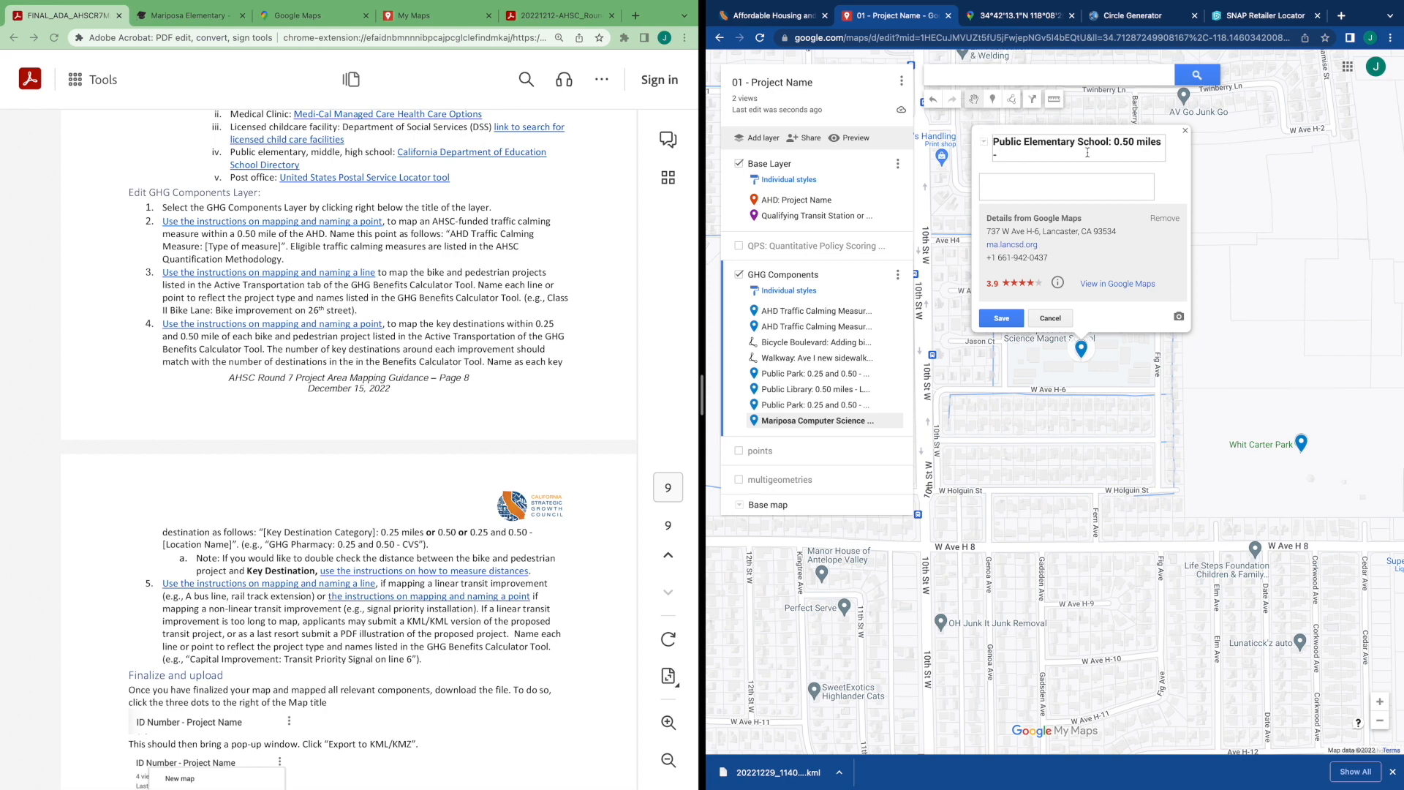
text( m)
key(BackSpace)
text(Mariposa Computer Science Magnet School)
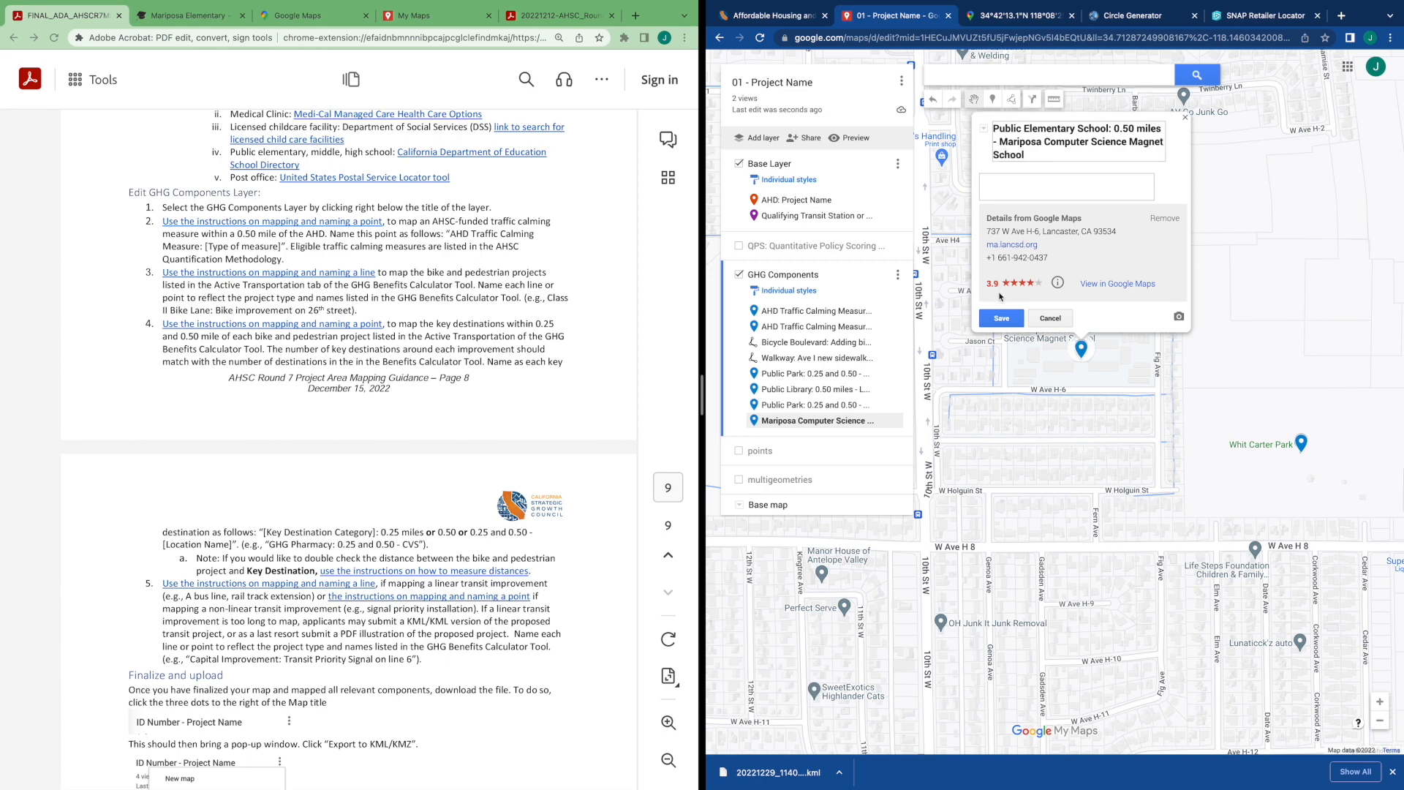
click(1002, 317)
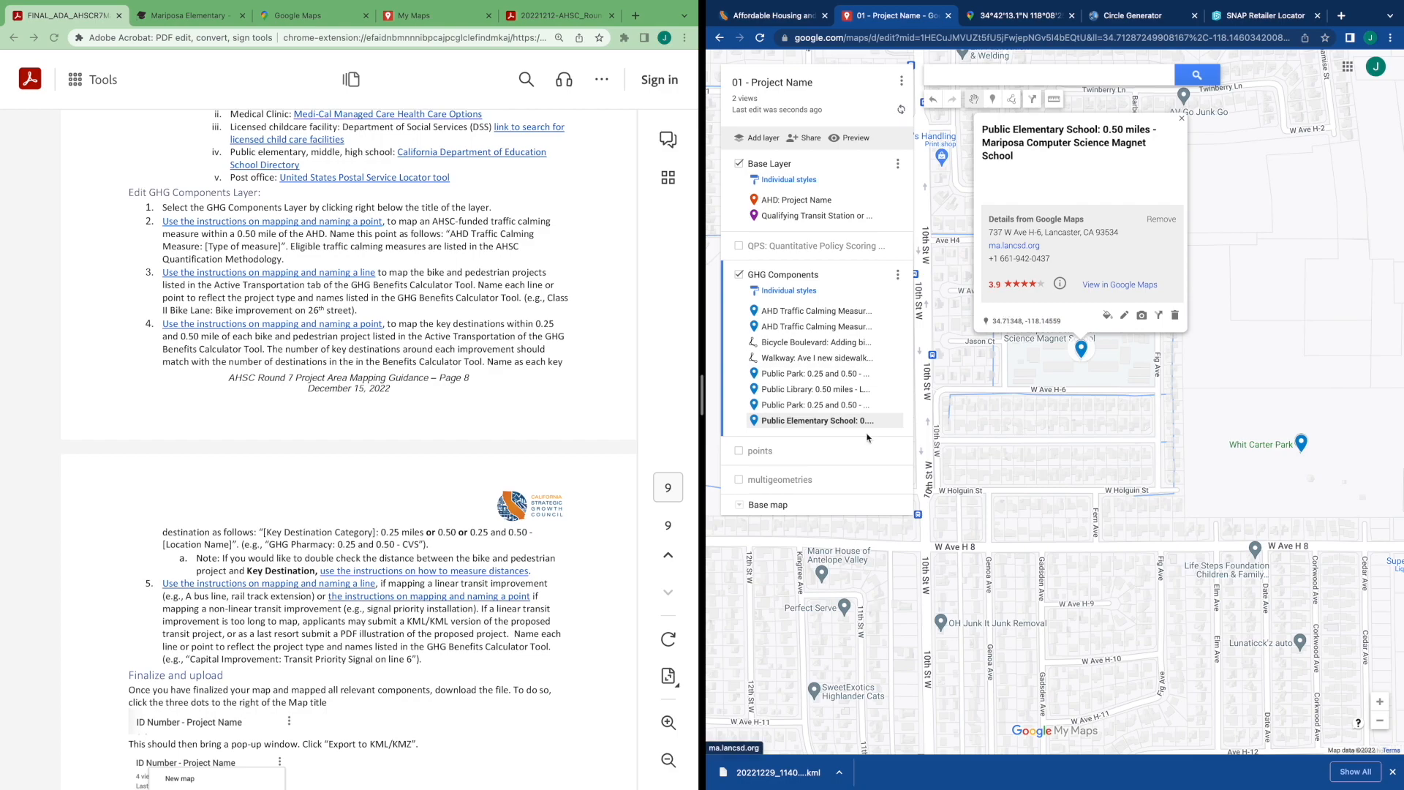
Read the guidance's linear transit improvement and finalize instructions while panning the map south toward Lancaster station
scroll(1050, 473, down, 1)
scroll(1050, 473, down, 2)
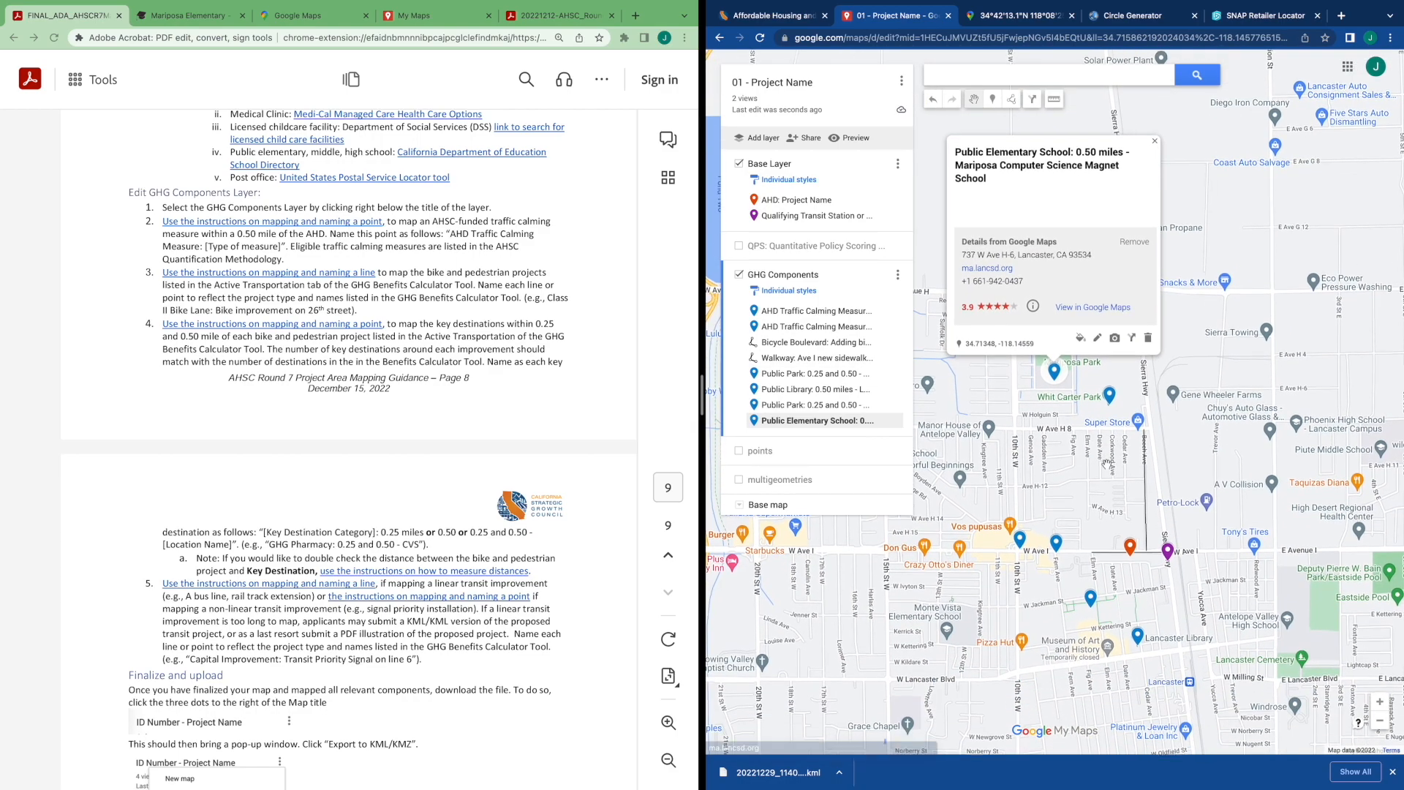
scroll(1080, 499, up, 1)
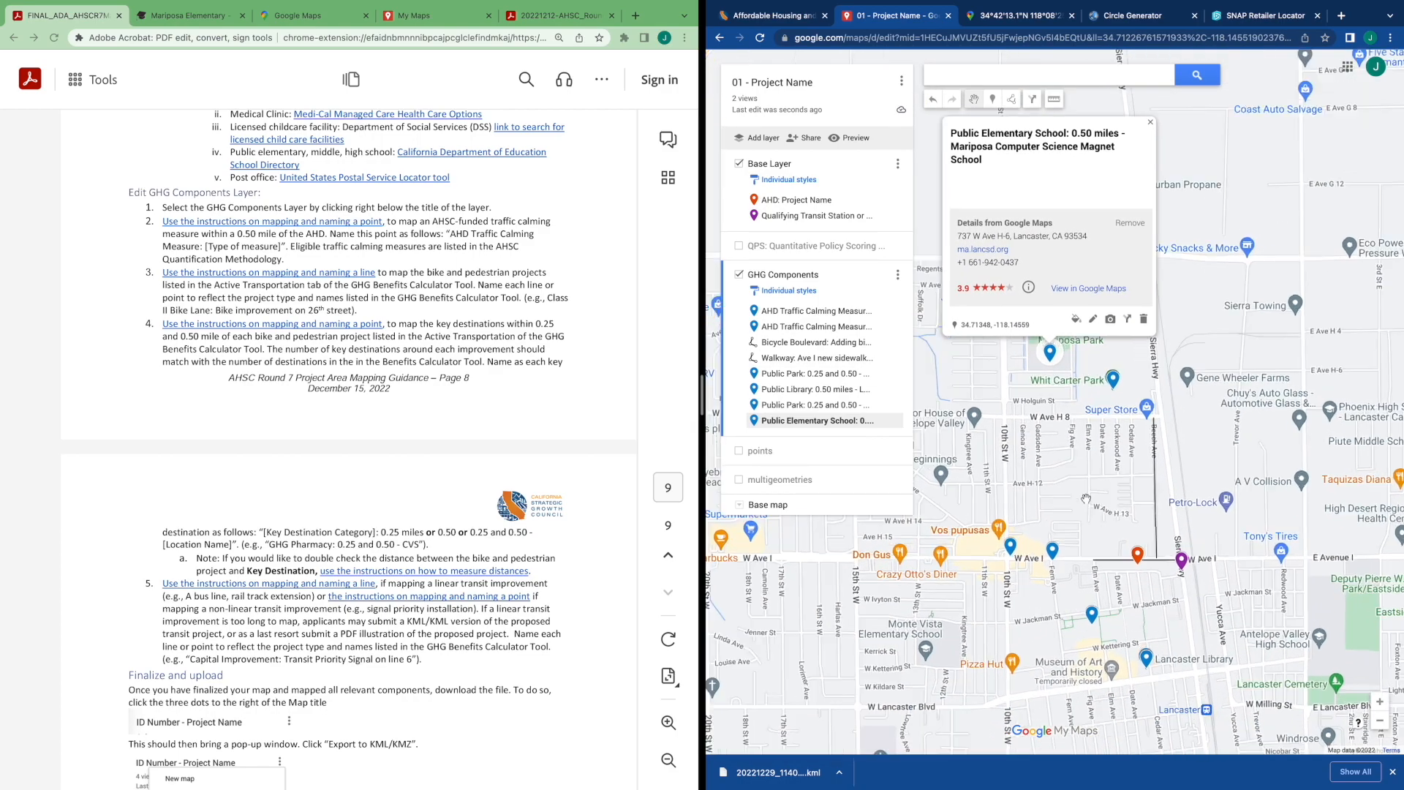
drag(1146, 520, 1129, 460)
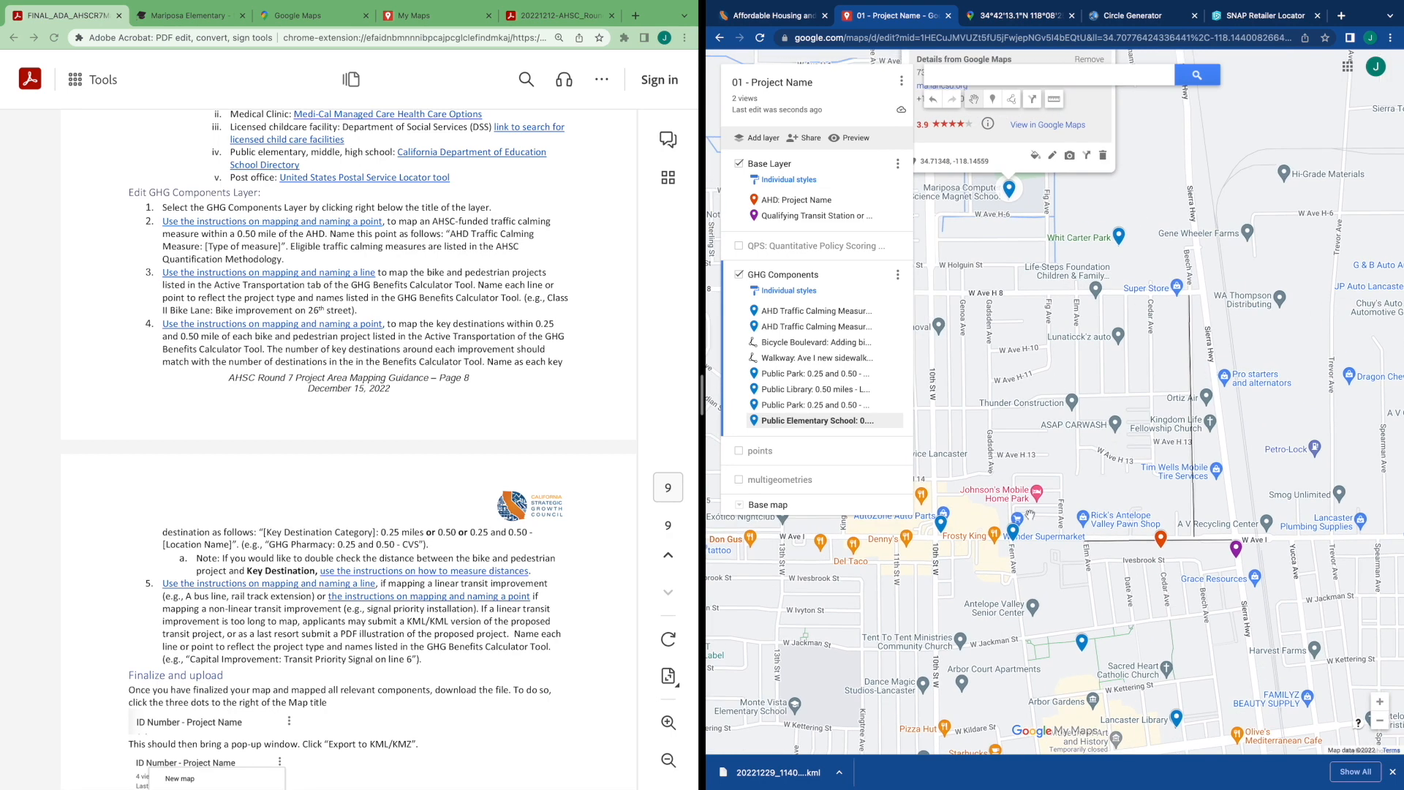
scroll(512, 545, down, 3)
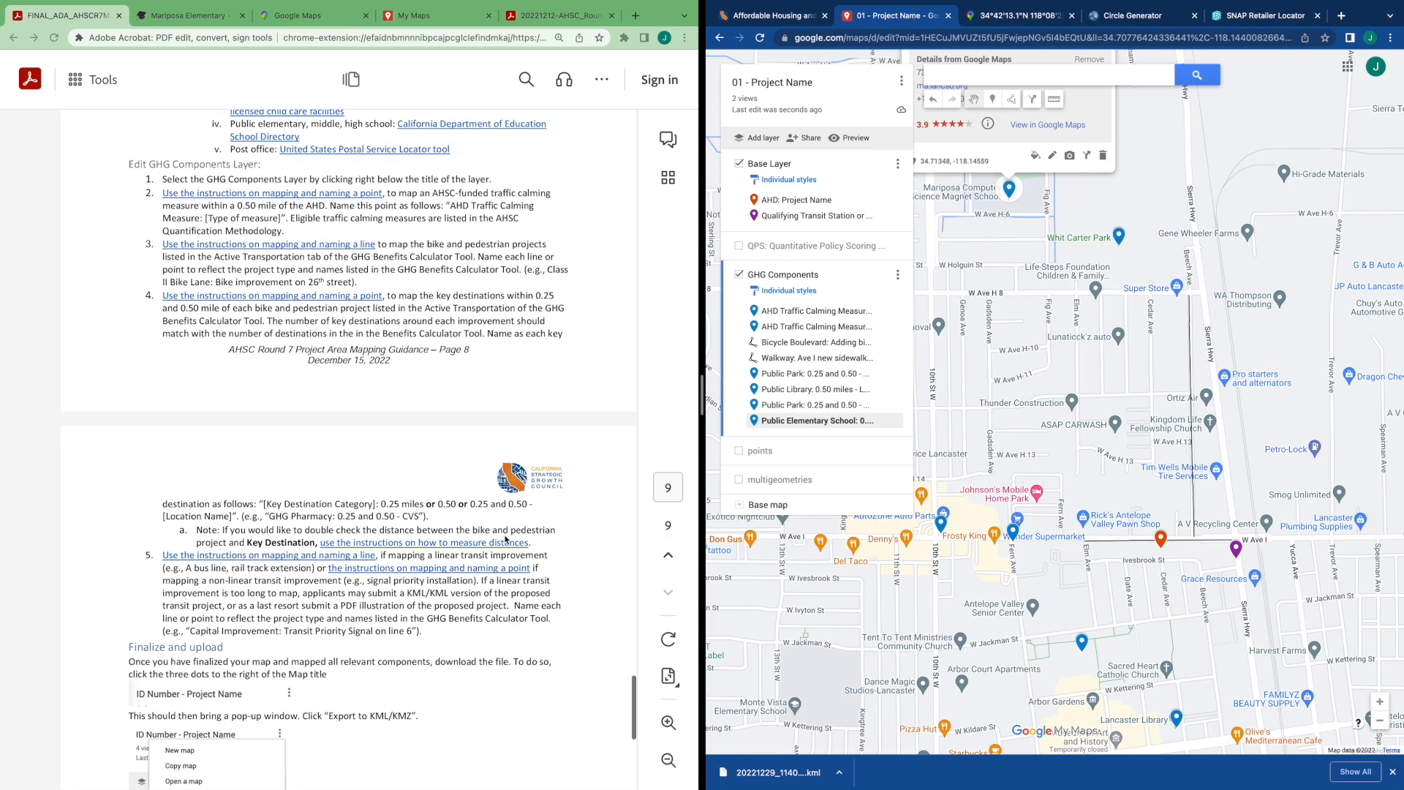
scroll(518, 562, down, 3)
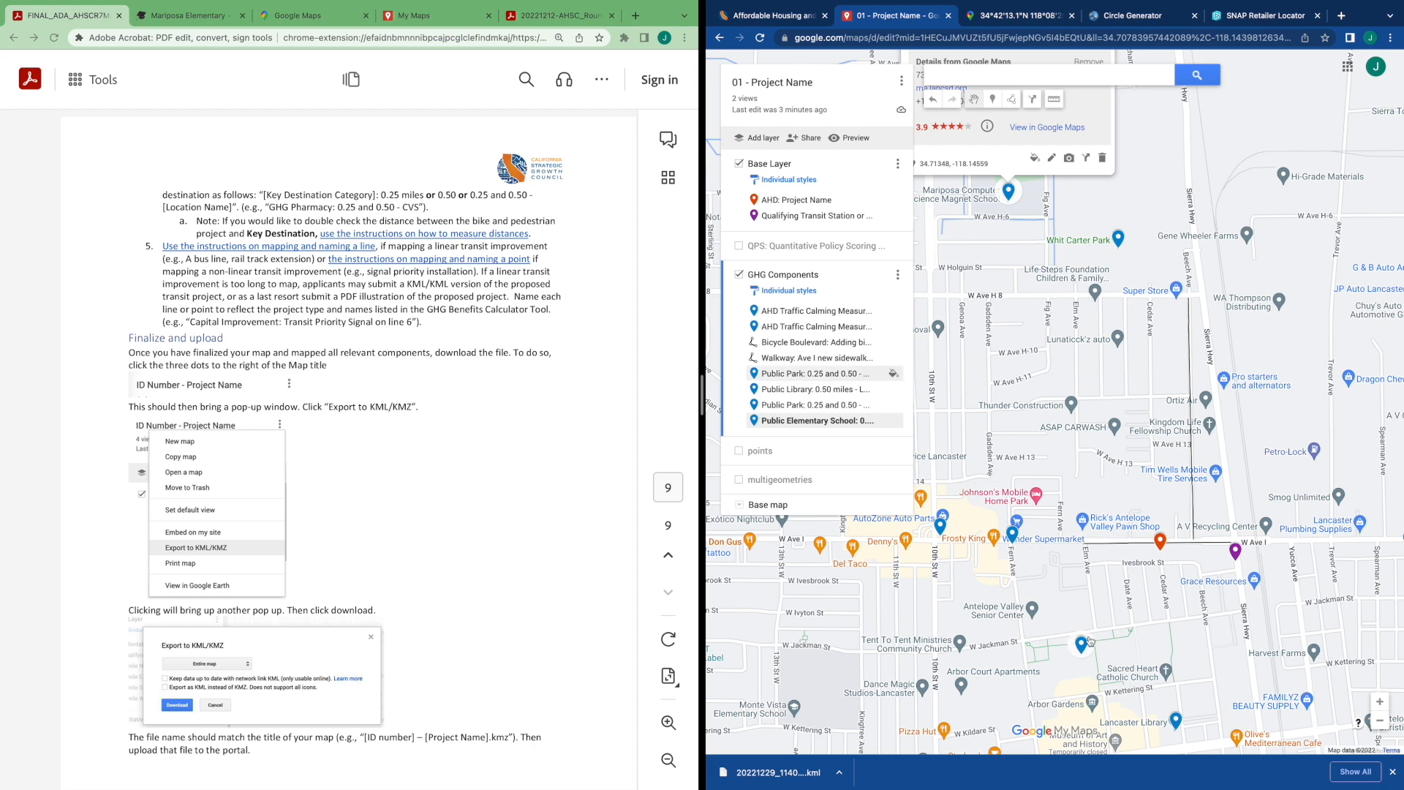
drag(1117, 642, 1086, 556)
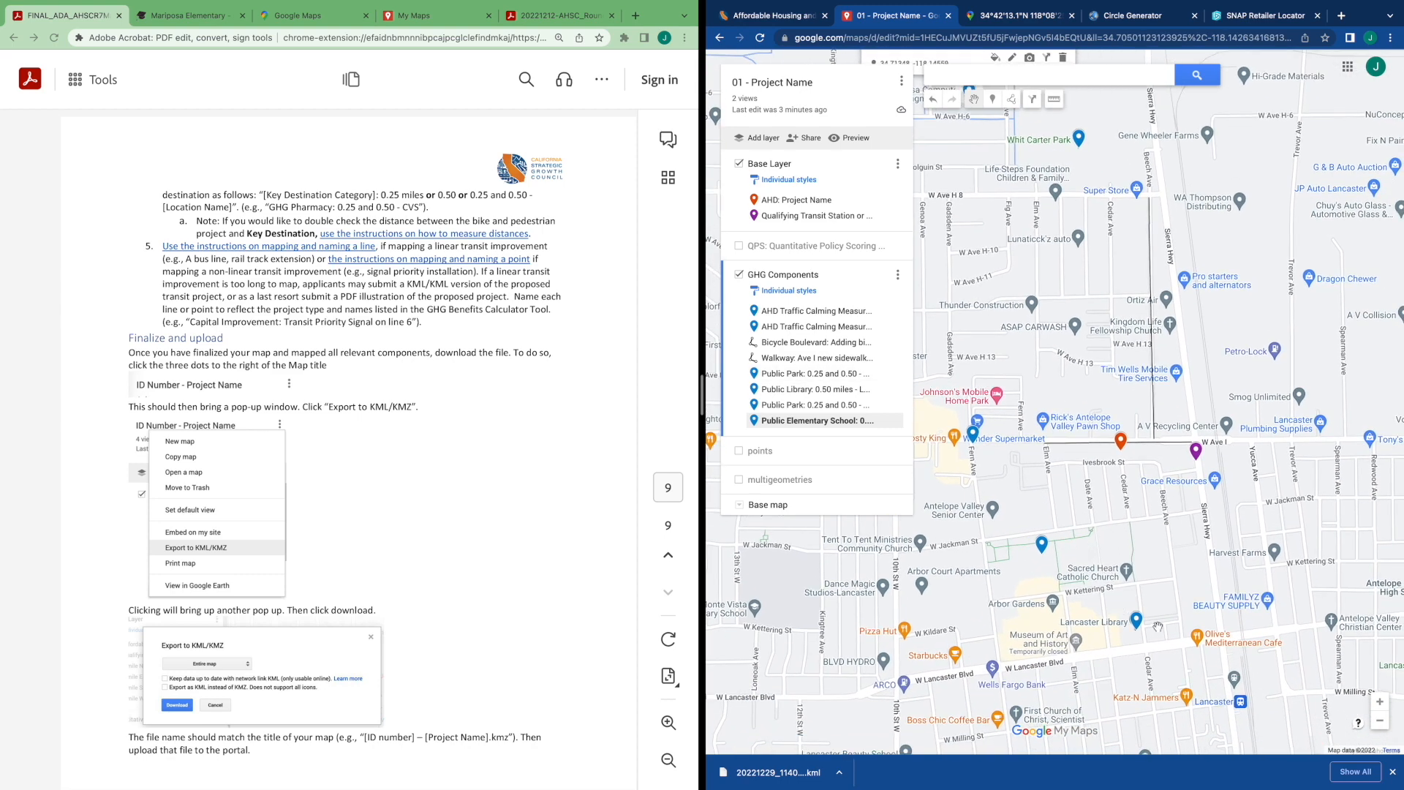
drag(1185, 603, 1173, 531)
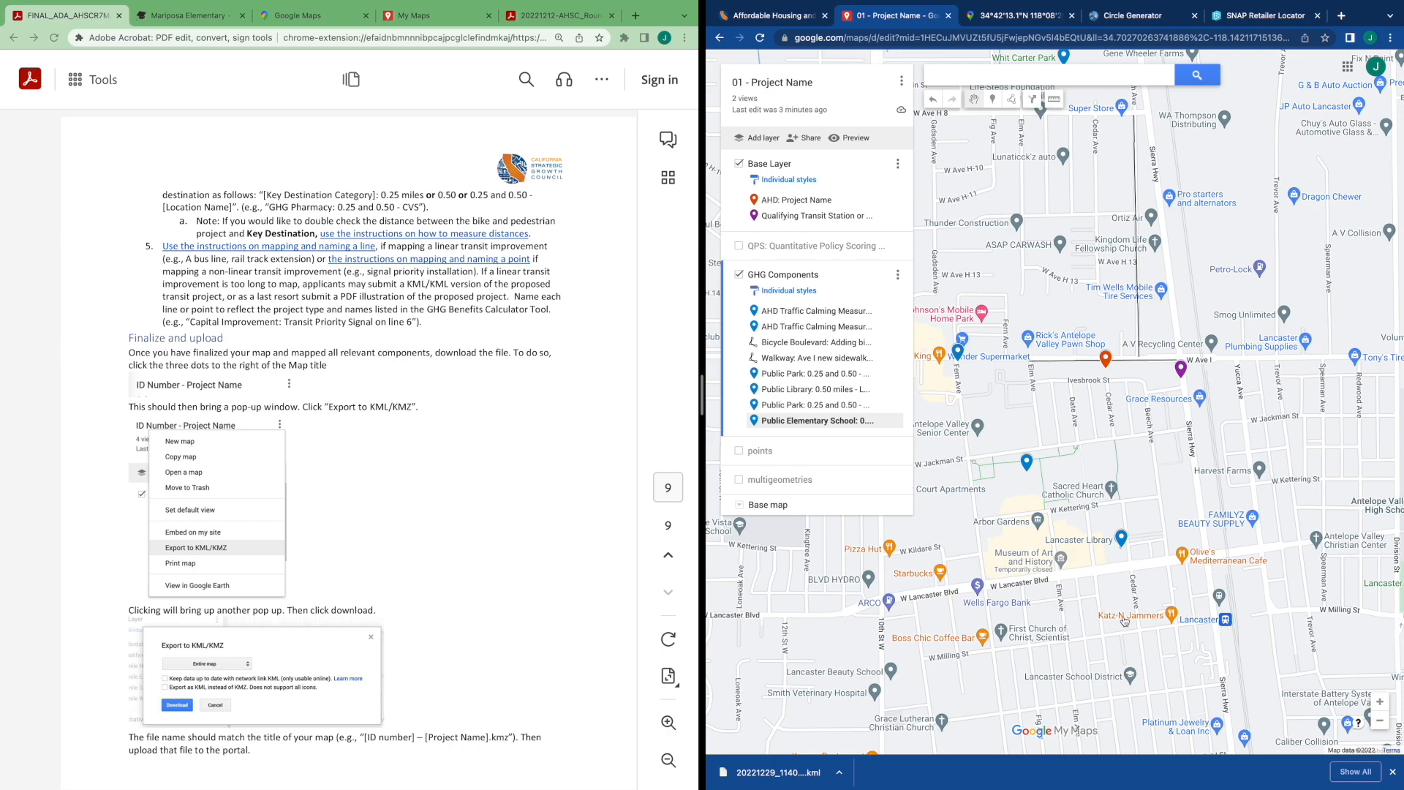
drag(1203, 645, 1267, 593)
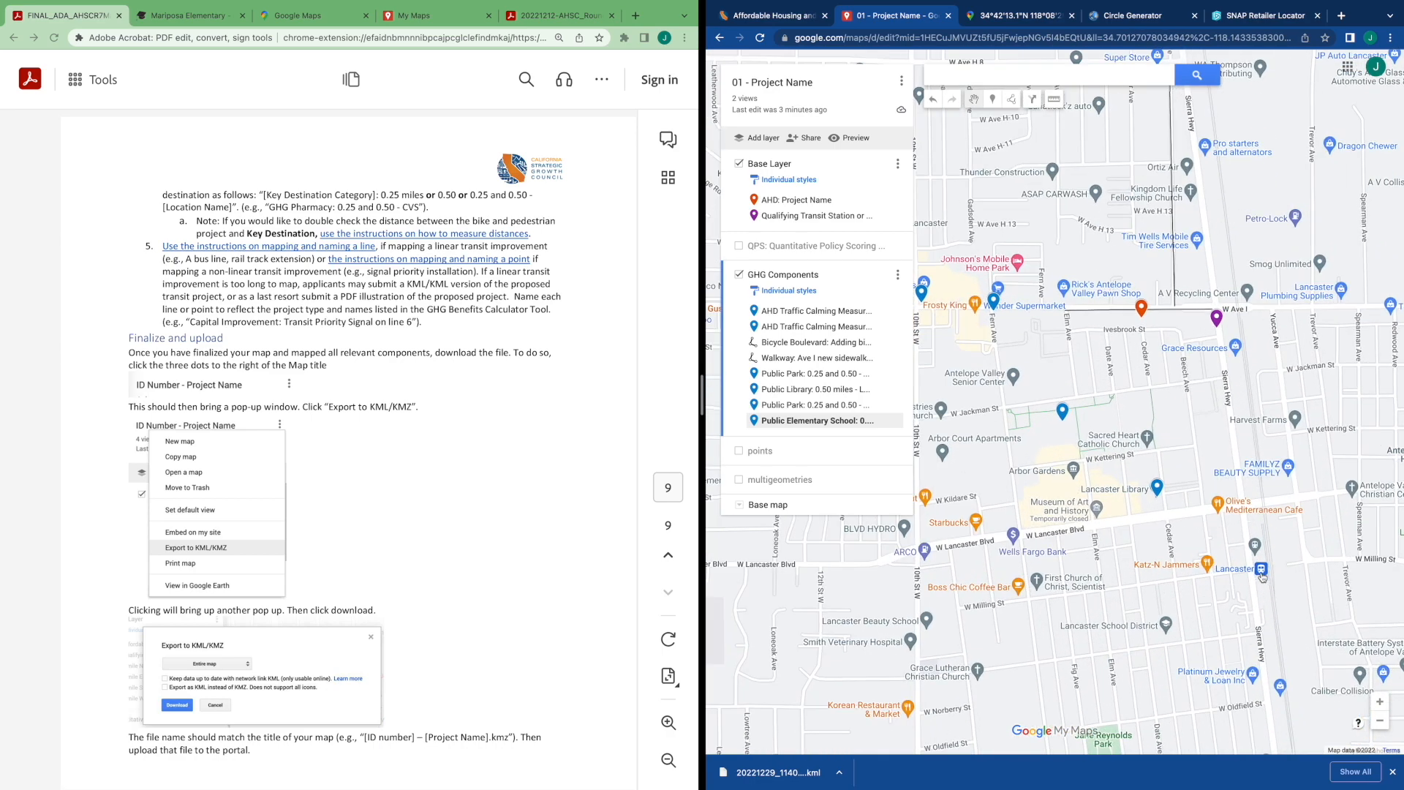
scroll(1264, 574, up, 2)
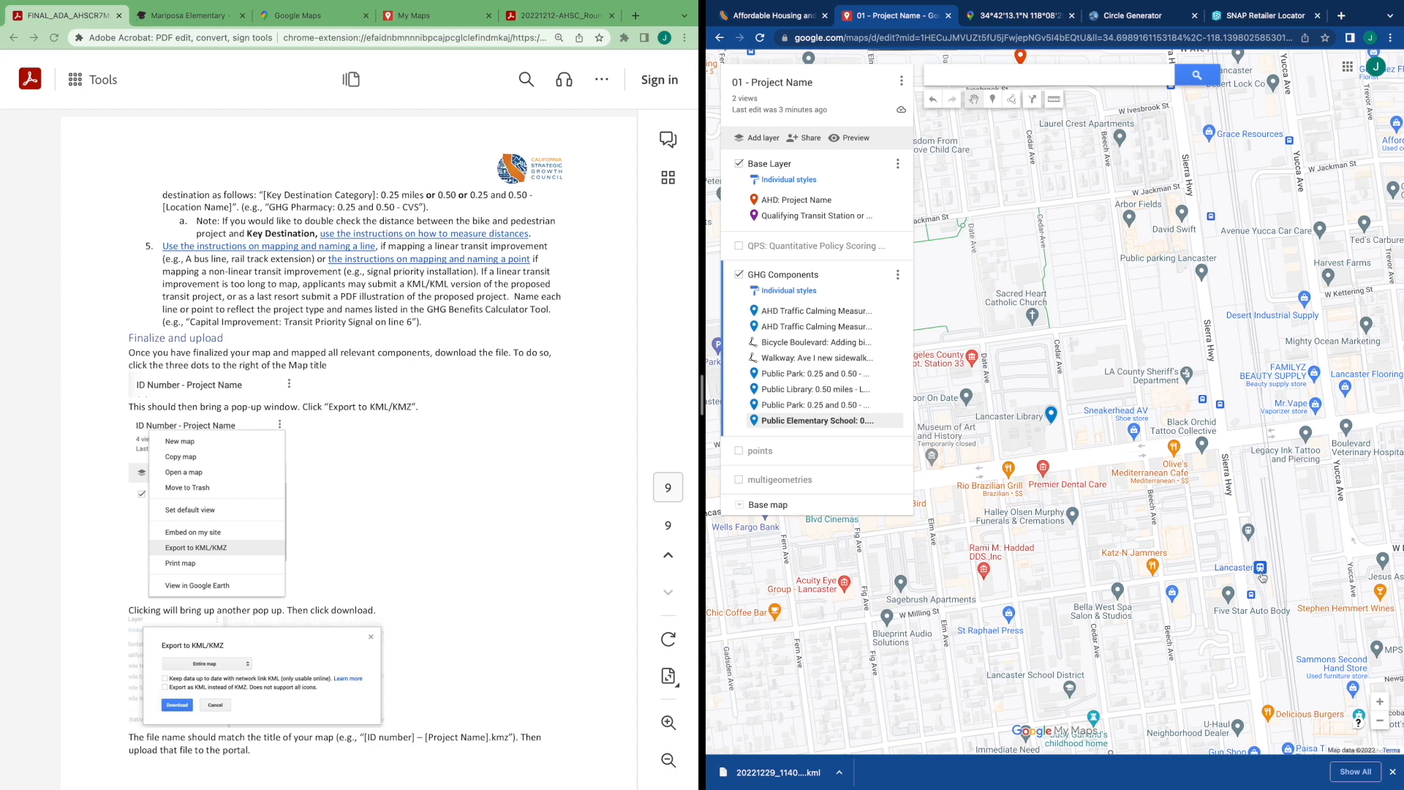
Place a new marker at the Lancaster Metrolink station in the GHG Components layer
click(1262, 574)
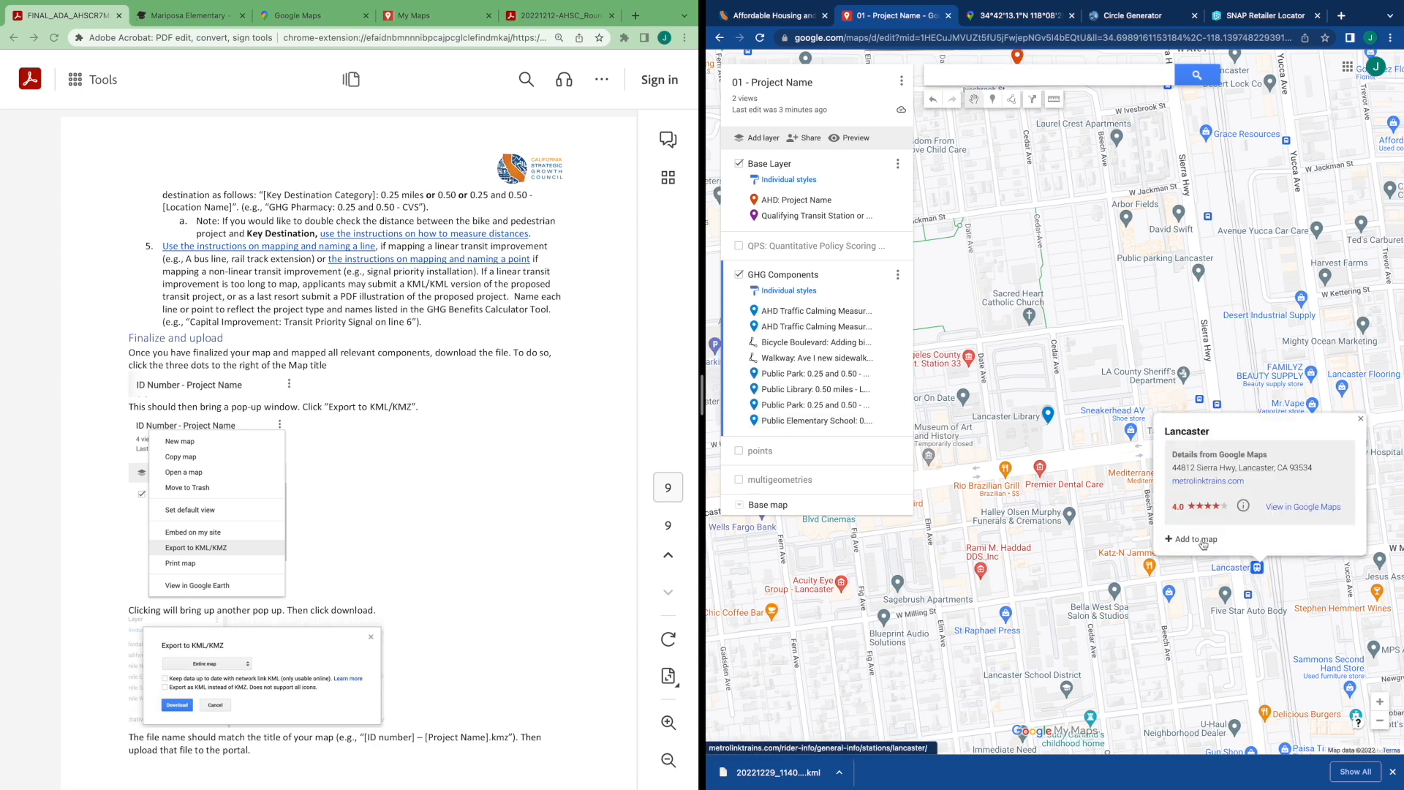
click(1233, 572)
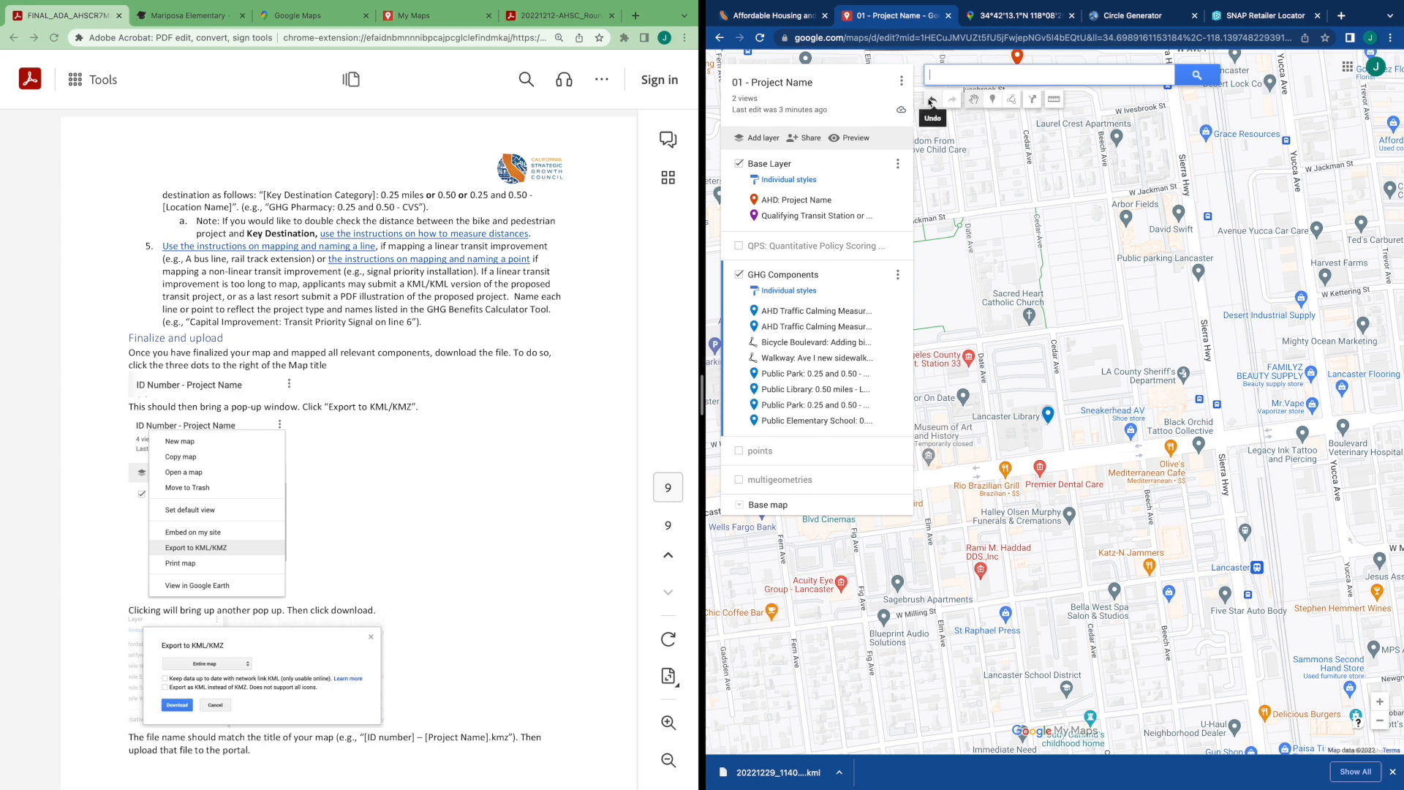
click(993, 100)
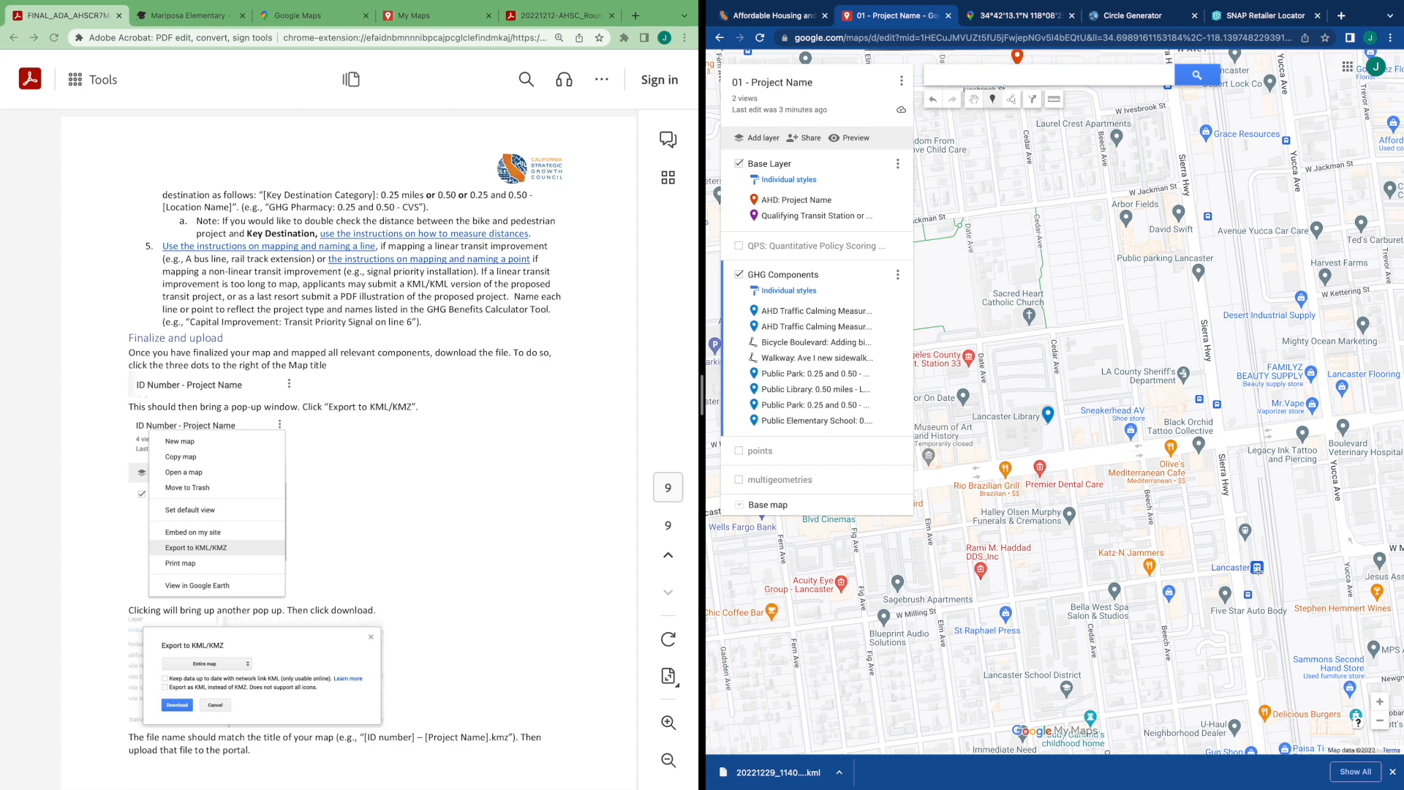
click(1256, 568)
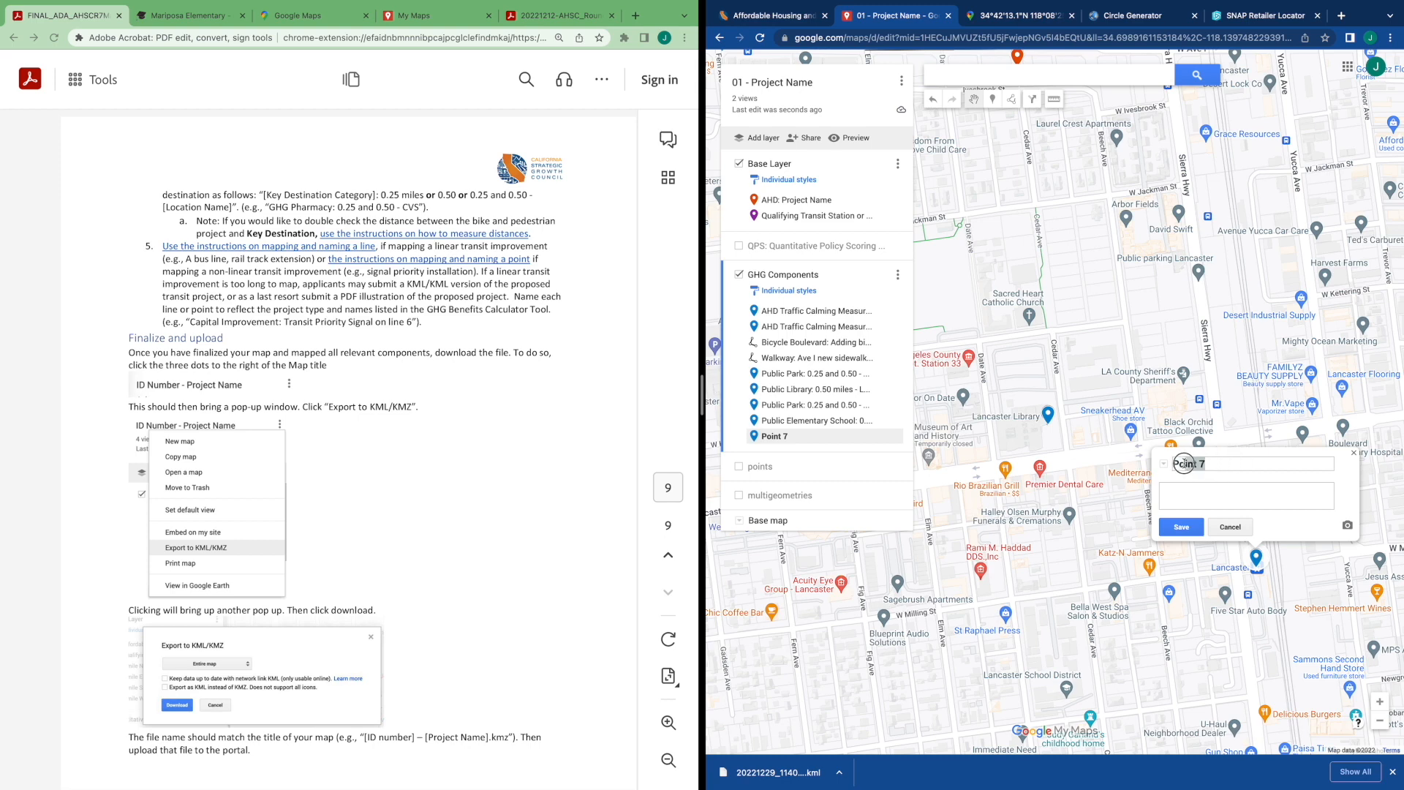
Name the new marker "Capital Improvement: Transit Priority Signal on Metrolink Lancaster Line" and save it
key(BackSpace)
text(Capital Improvement)
text(: Transit P)
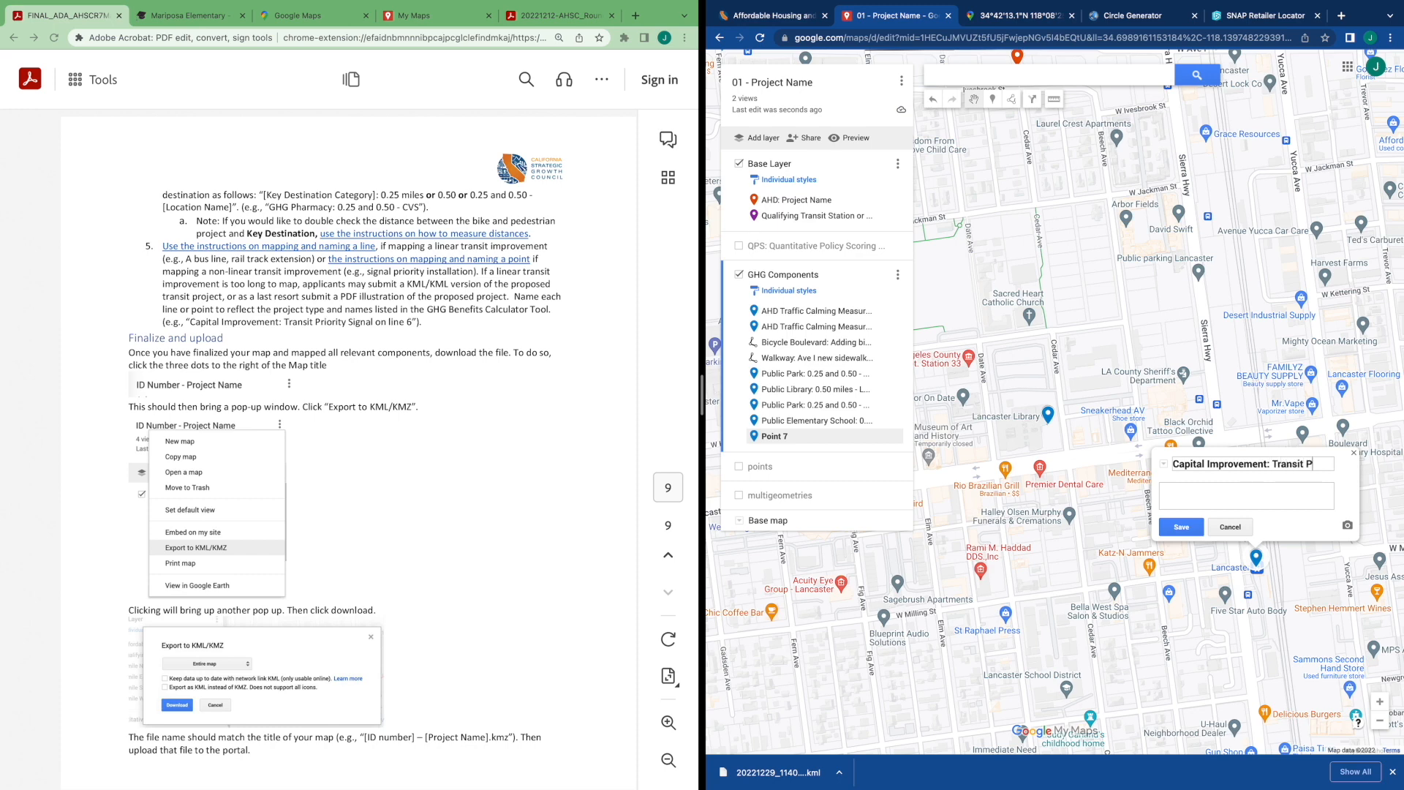
text(riority Sign)
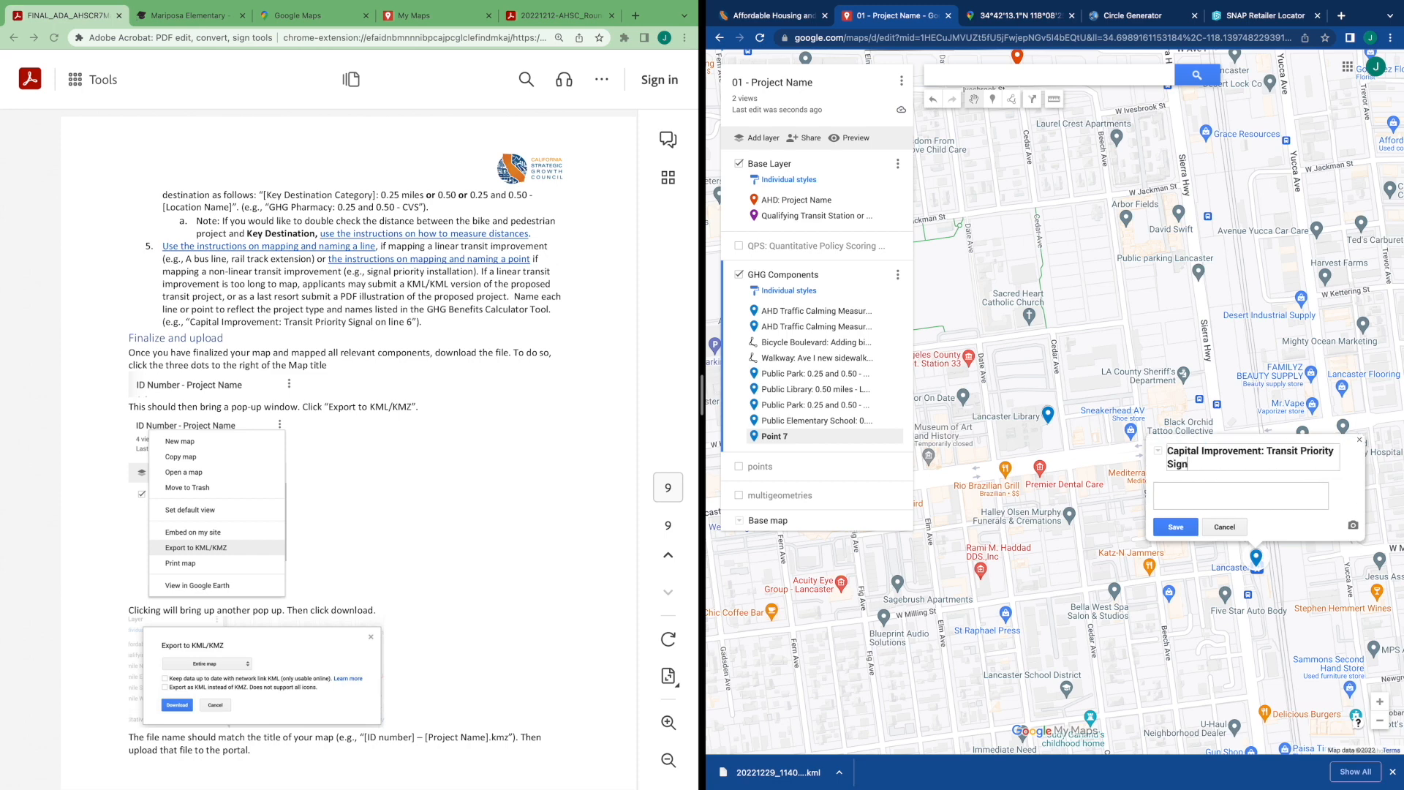
text(al on Metrolink Lancaster Line)
click(1175, 529)
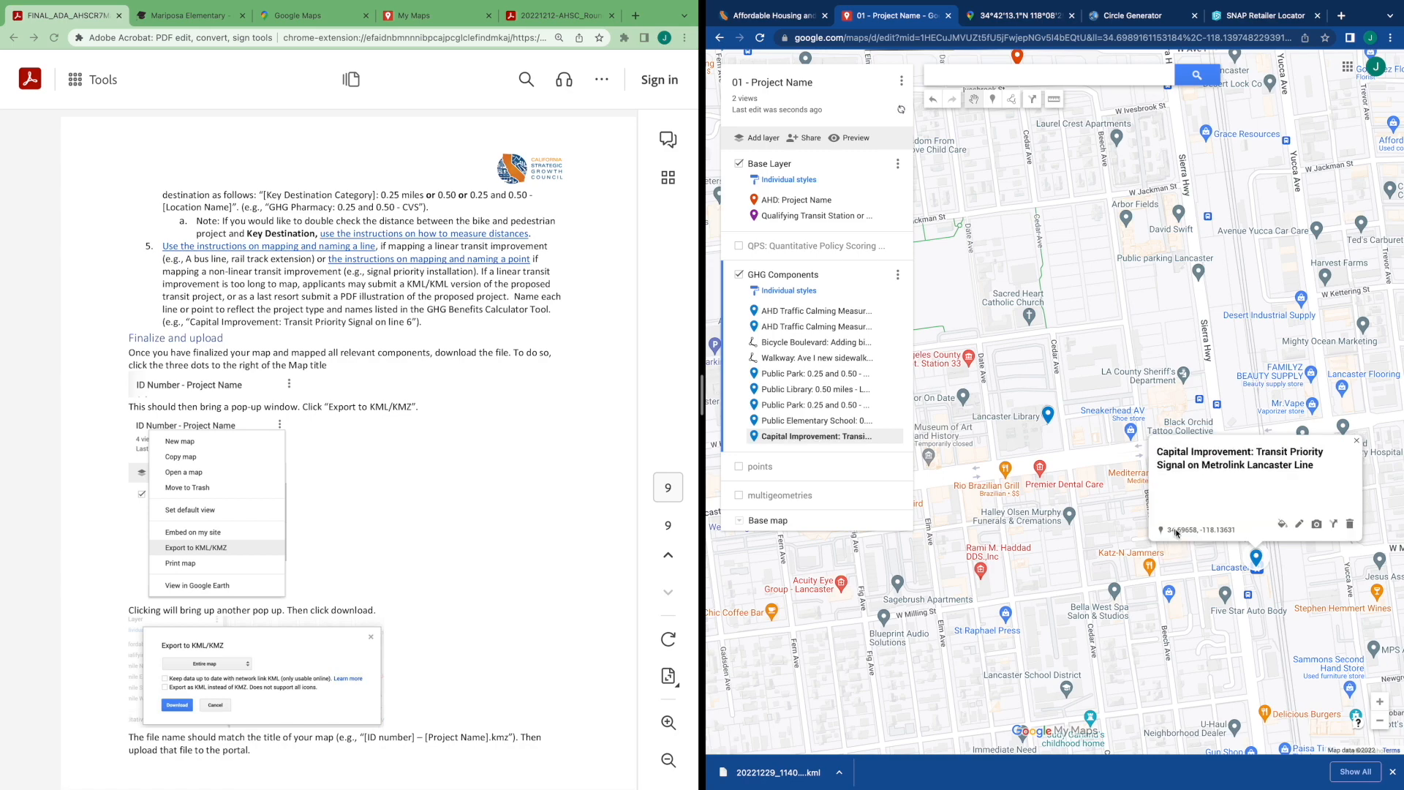
Turn on the QPS: Quantitative Policy Scoring and multigeometries layers to display all mapped features
click(1189, 593)
scroll(1189, 594, down, 2)
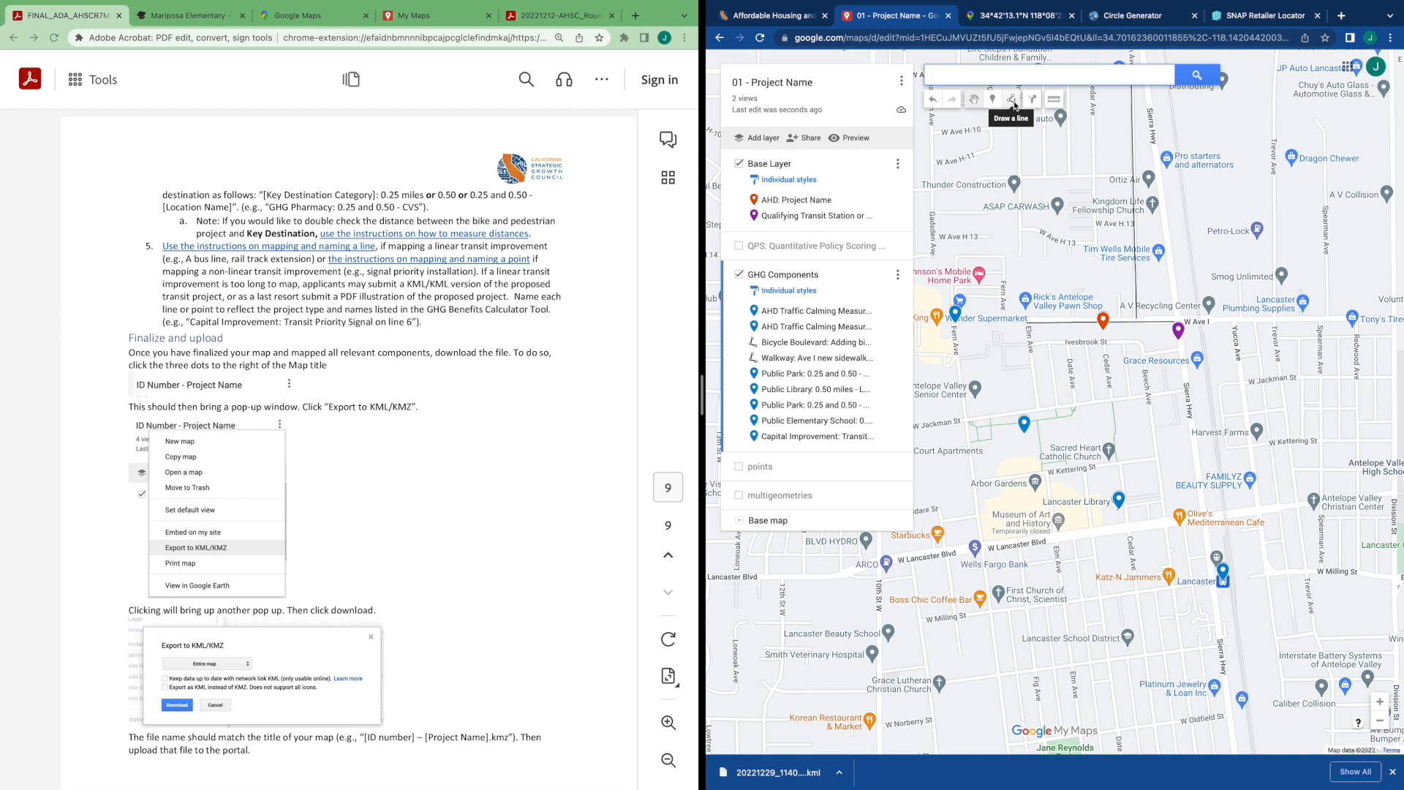
click(739, 247)
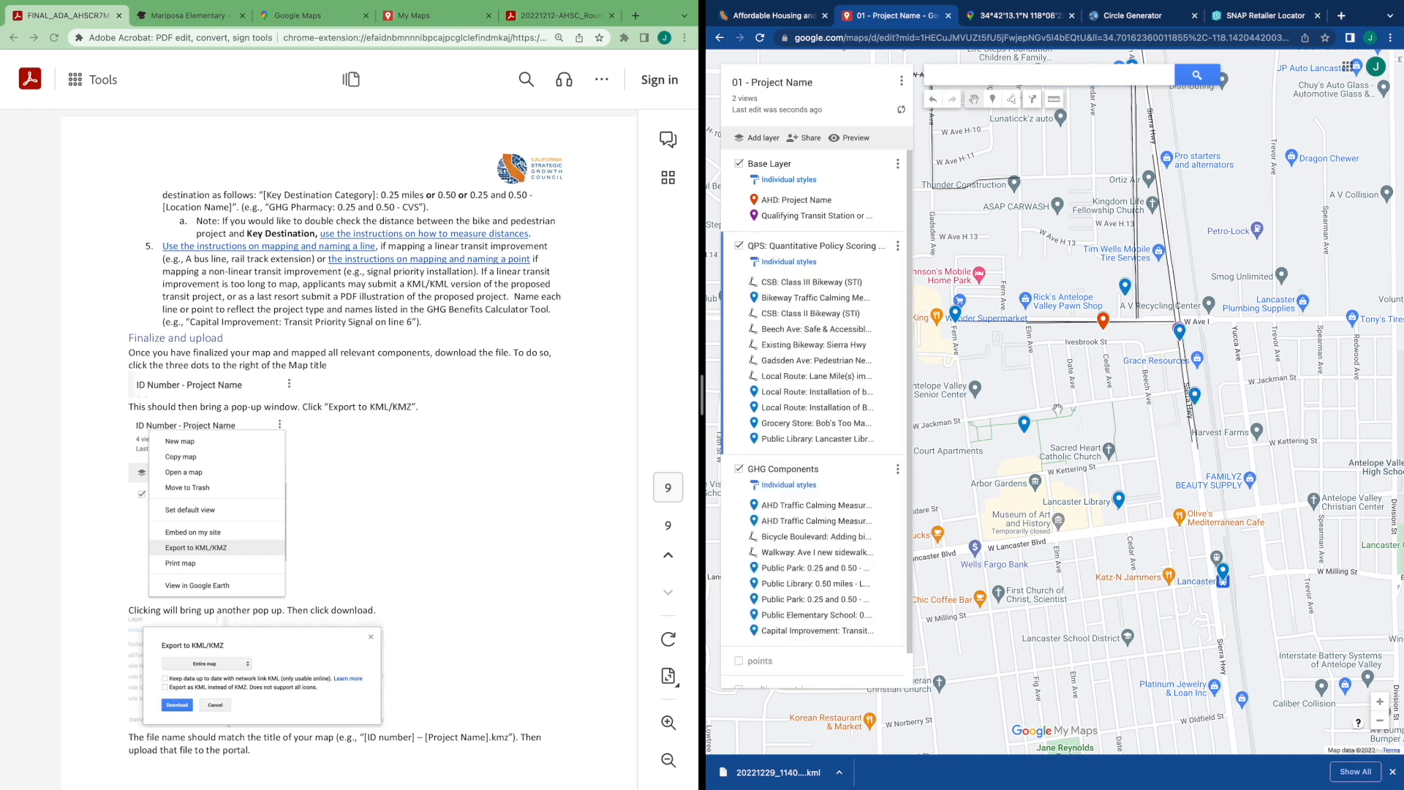
scroll(771, 607, down, 1)
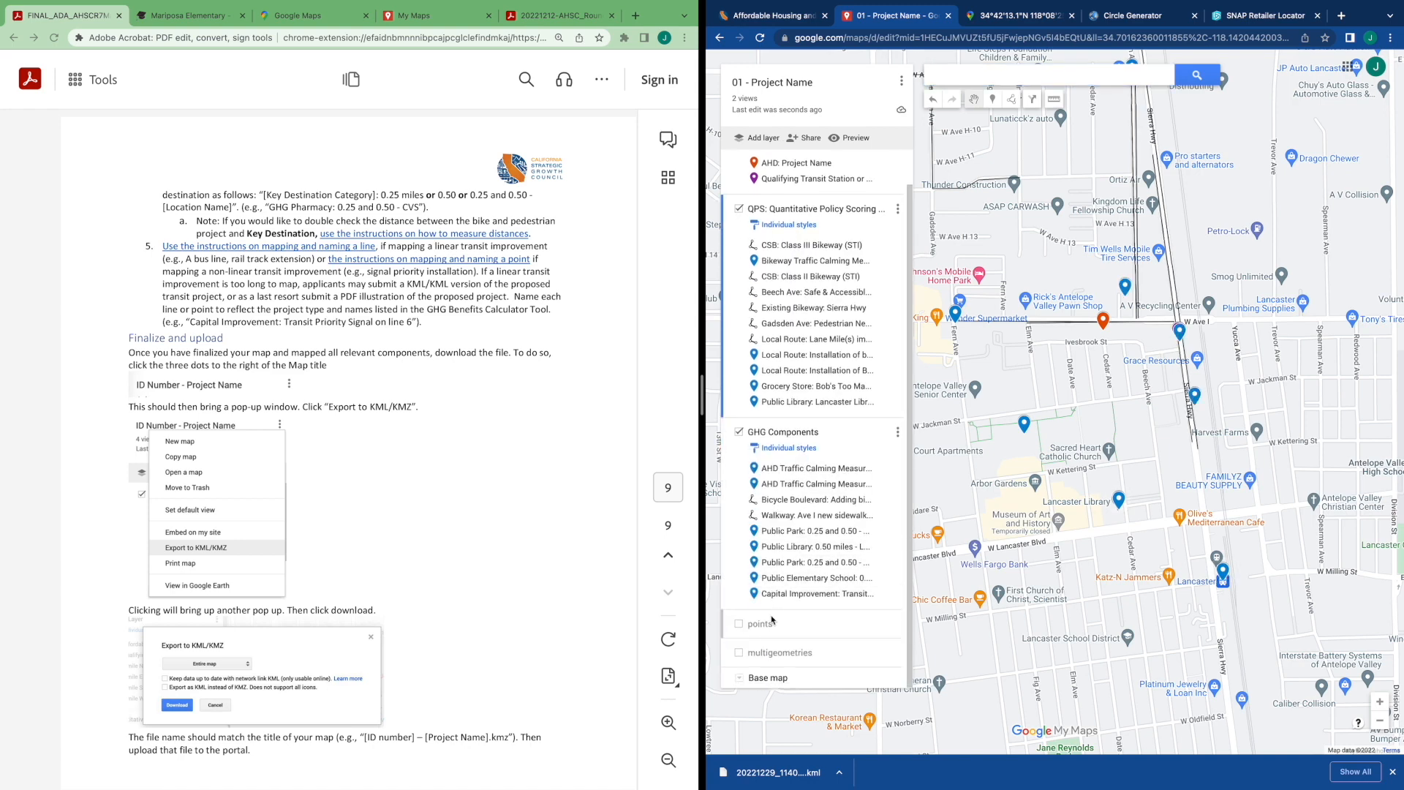
click(740, 654)
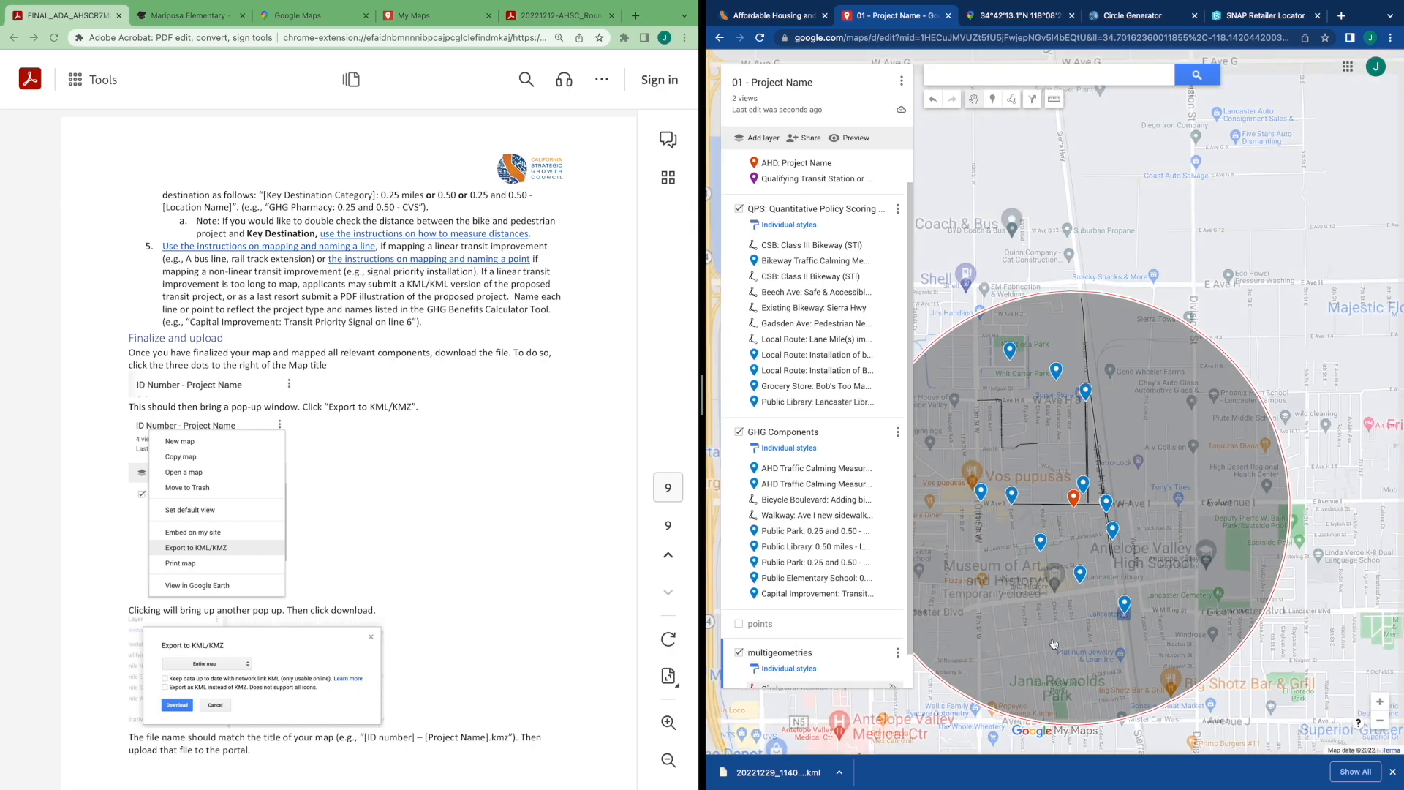
scroll(1053, 644, up, 1)
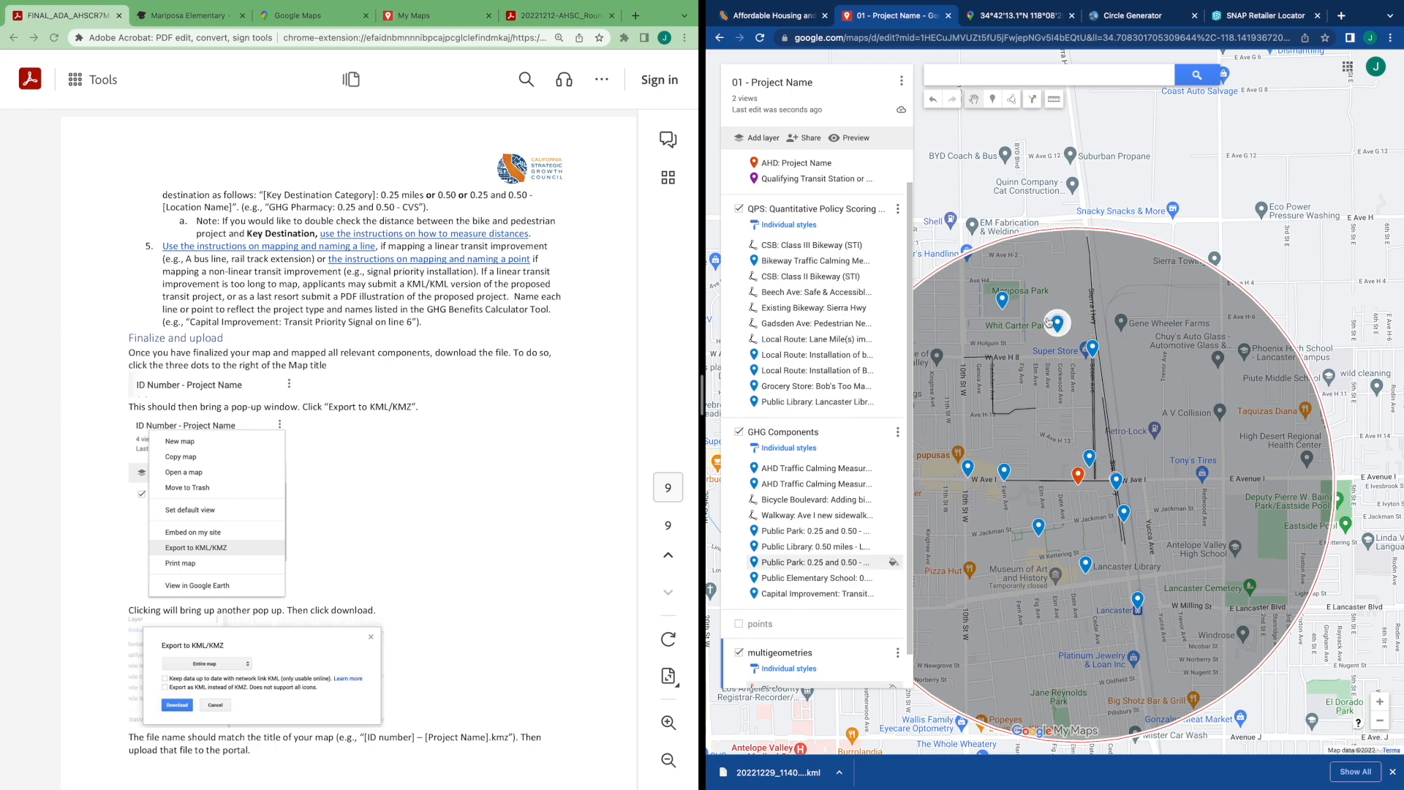
Export the entire map as a KMZ file and download it
drag(1314, 280, 1354, 190)
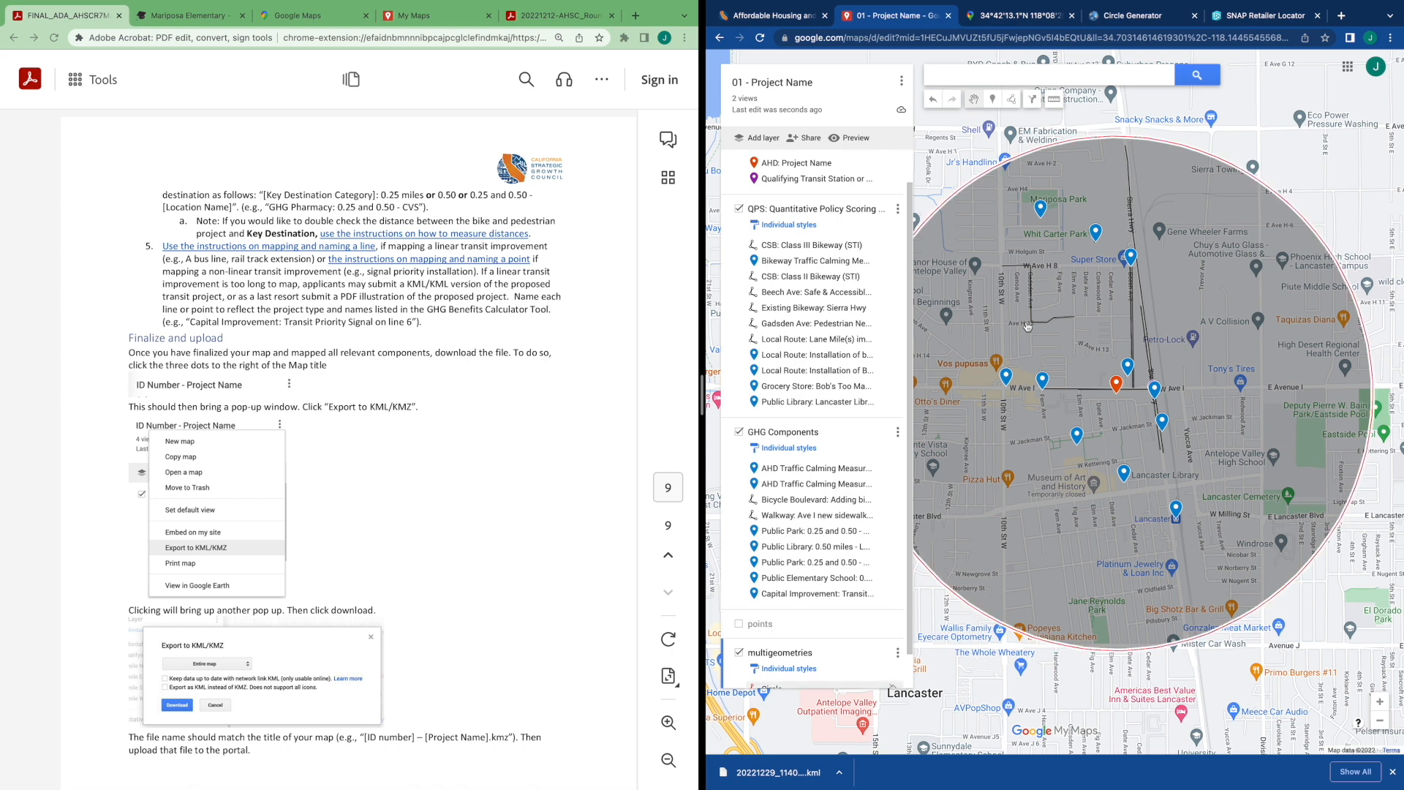
scroll(433, 422, down, 1)
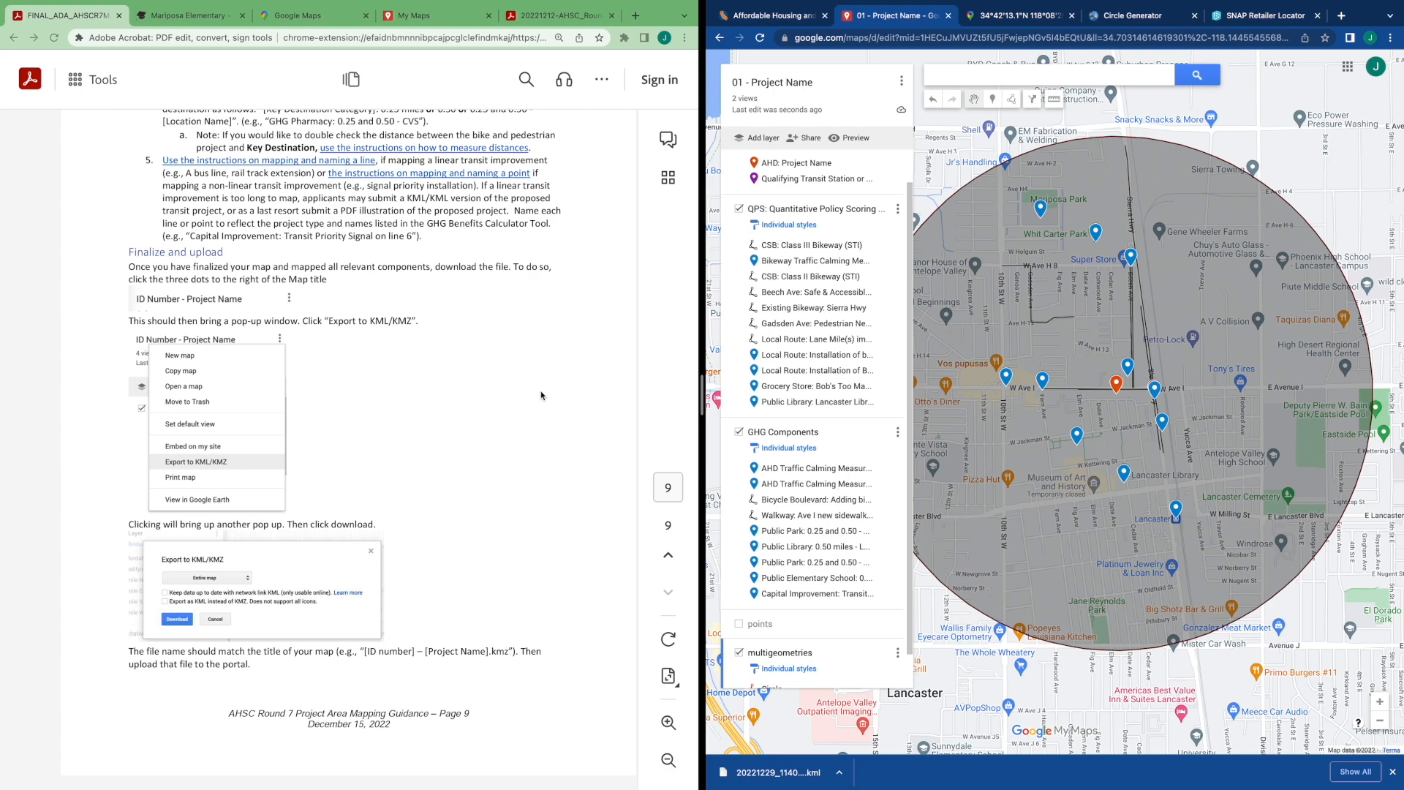
click(901, 86)
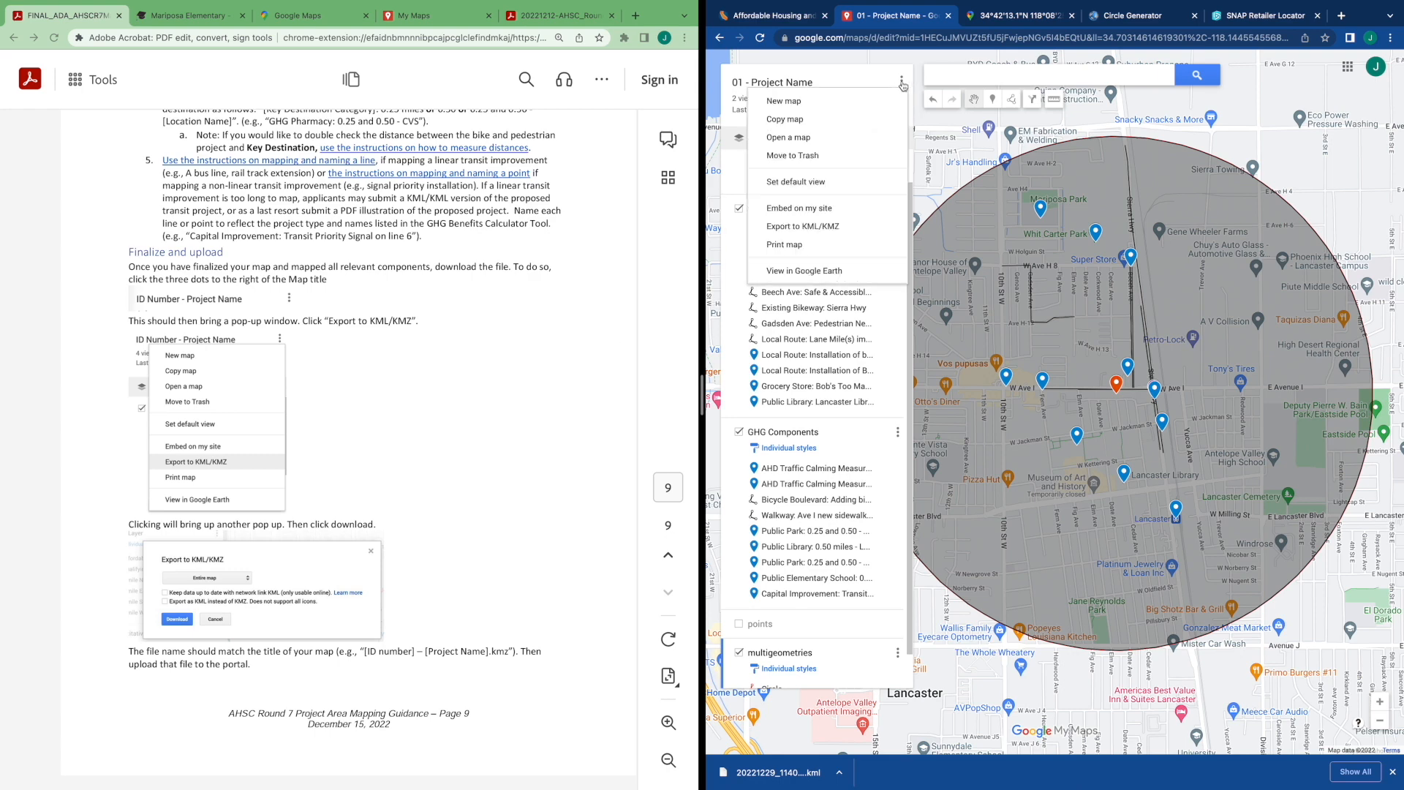
click(814, 229)
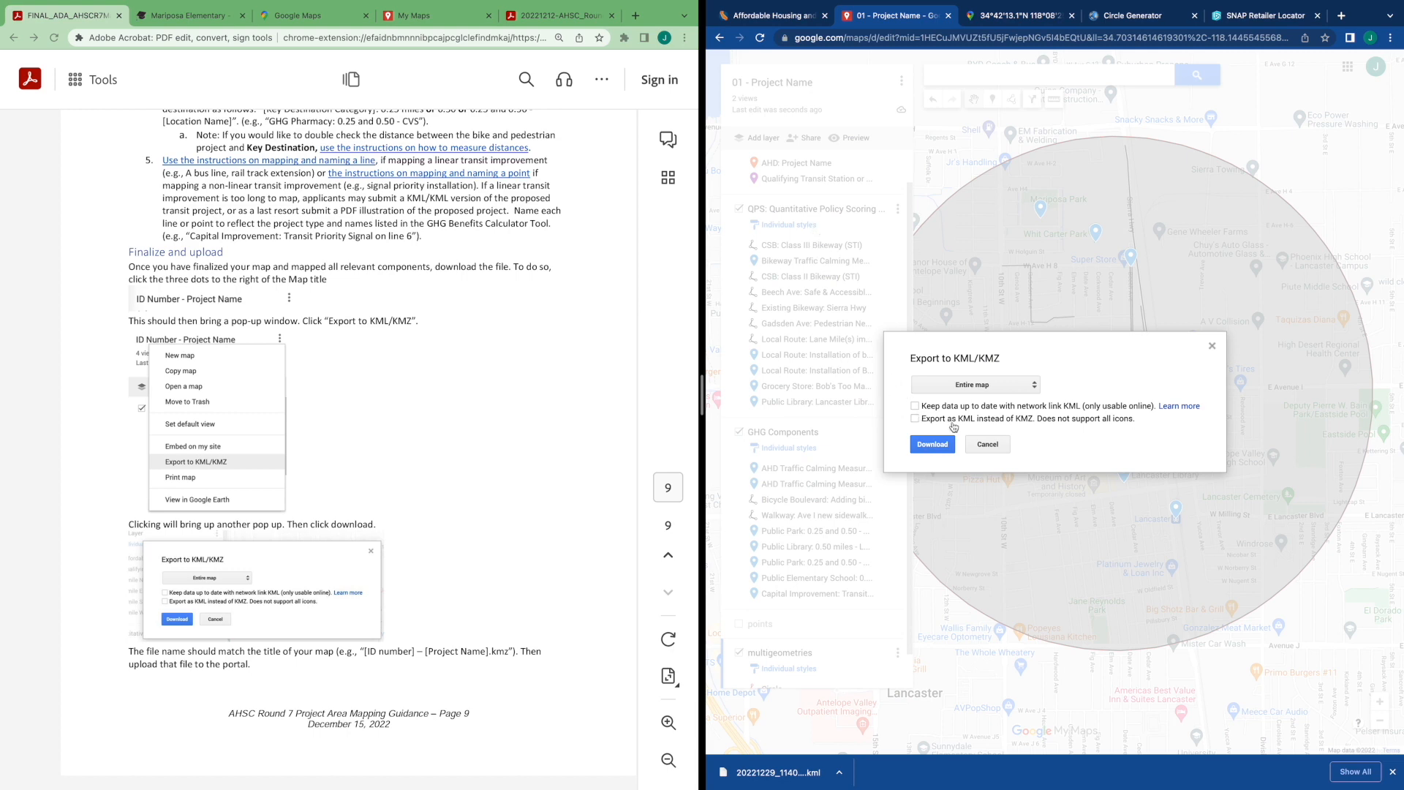
click(931, 444)
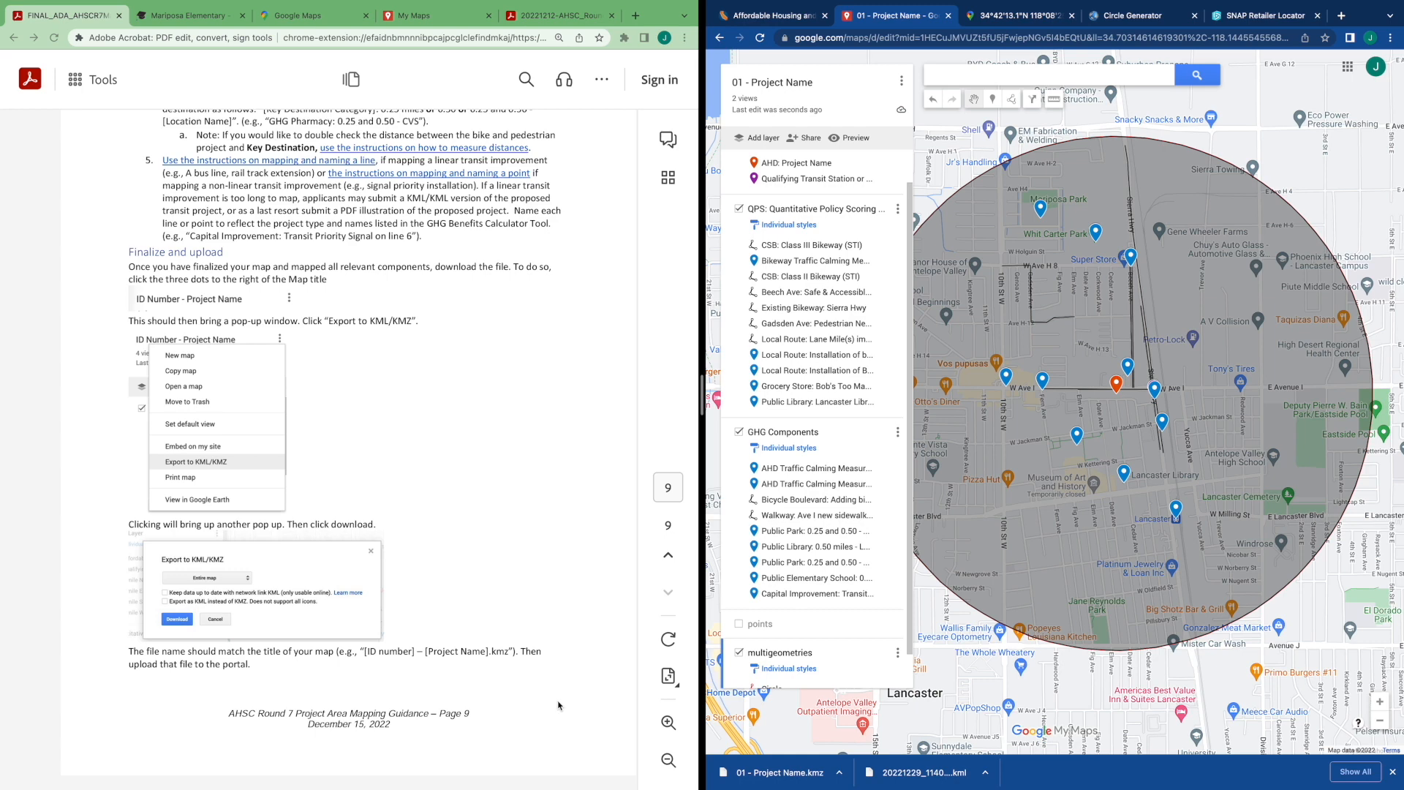
Switch to the Affordable Housing tab and go back to the AHSC Guidelines page
drag(828, 716, 832, 697)
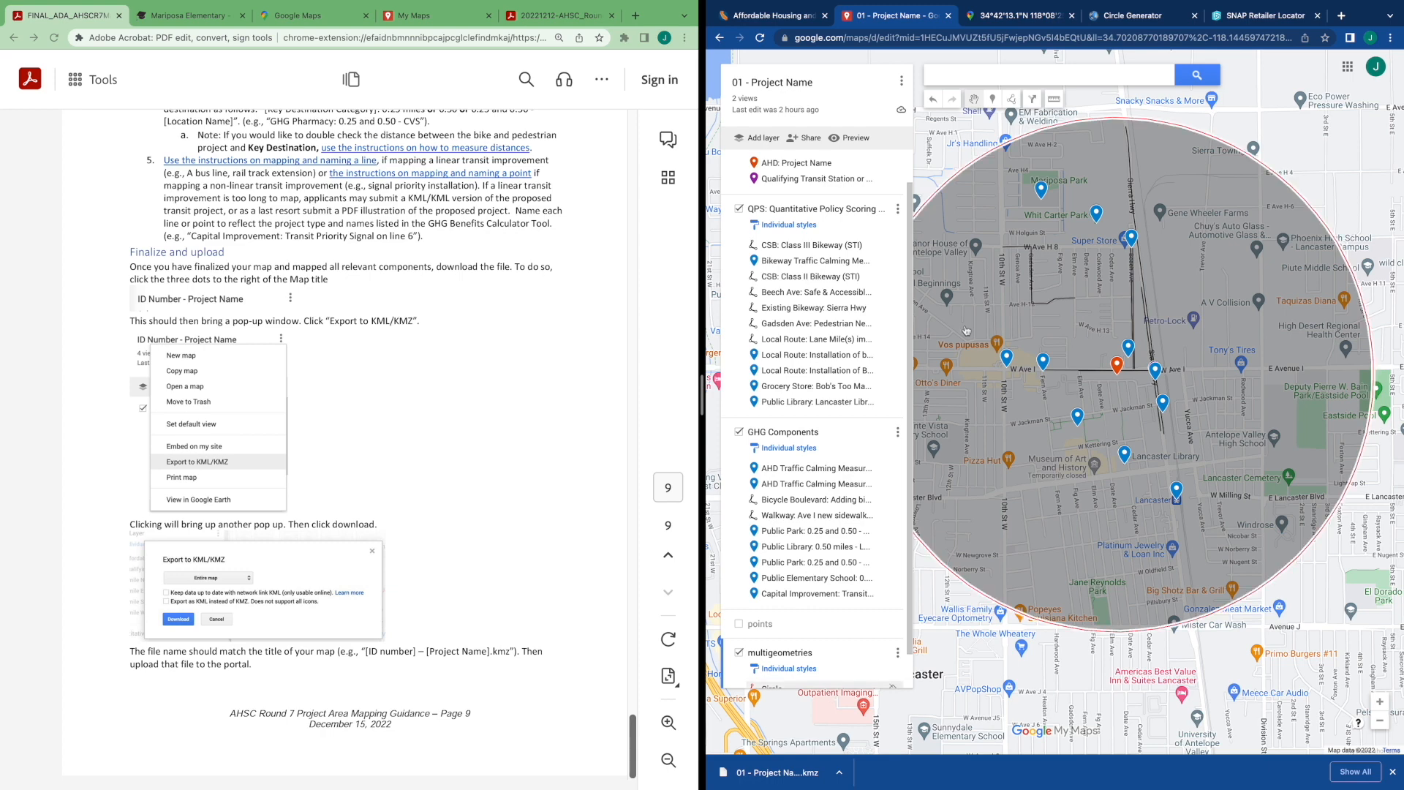
click(775, 24)
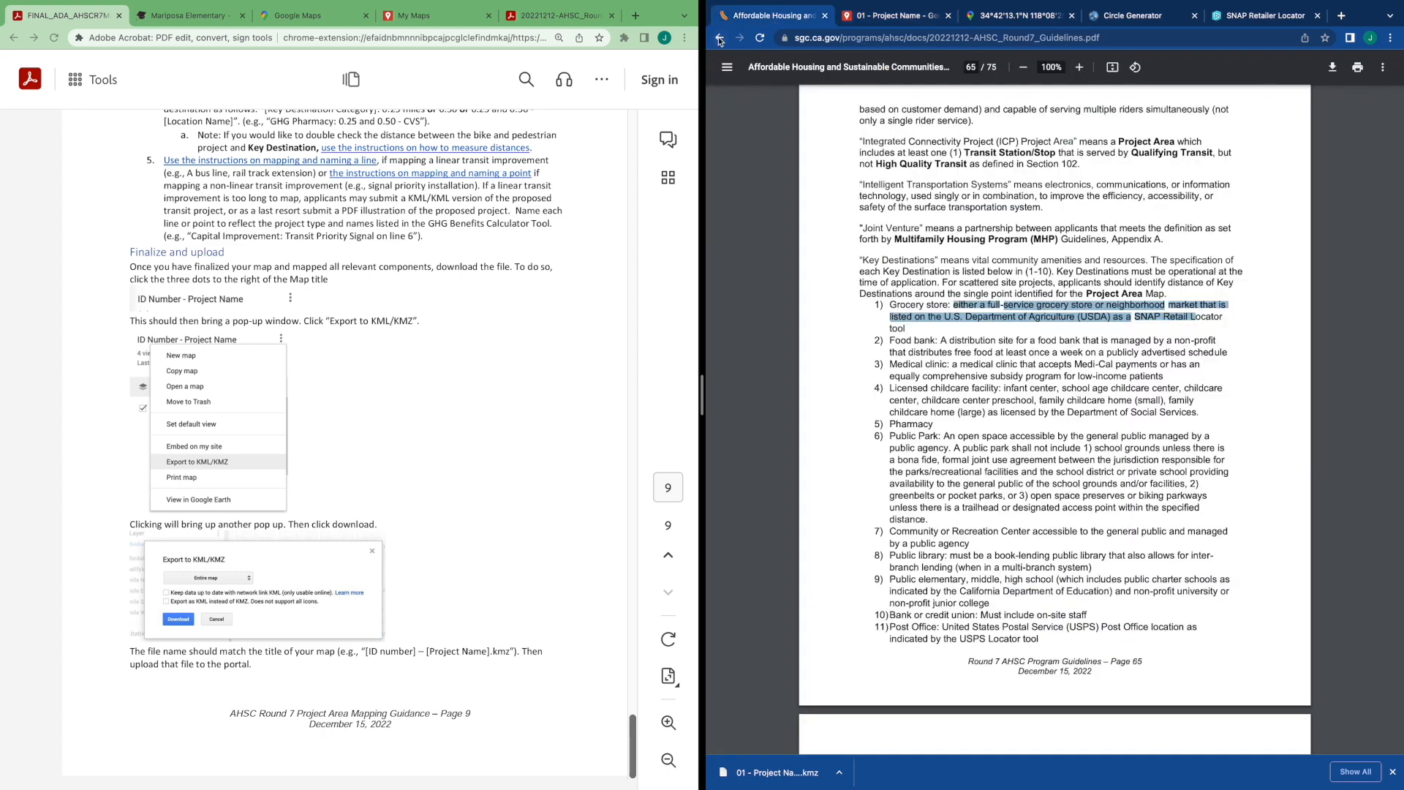
click(720, 38)
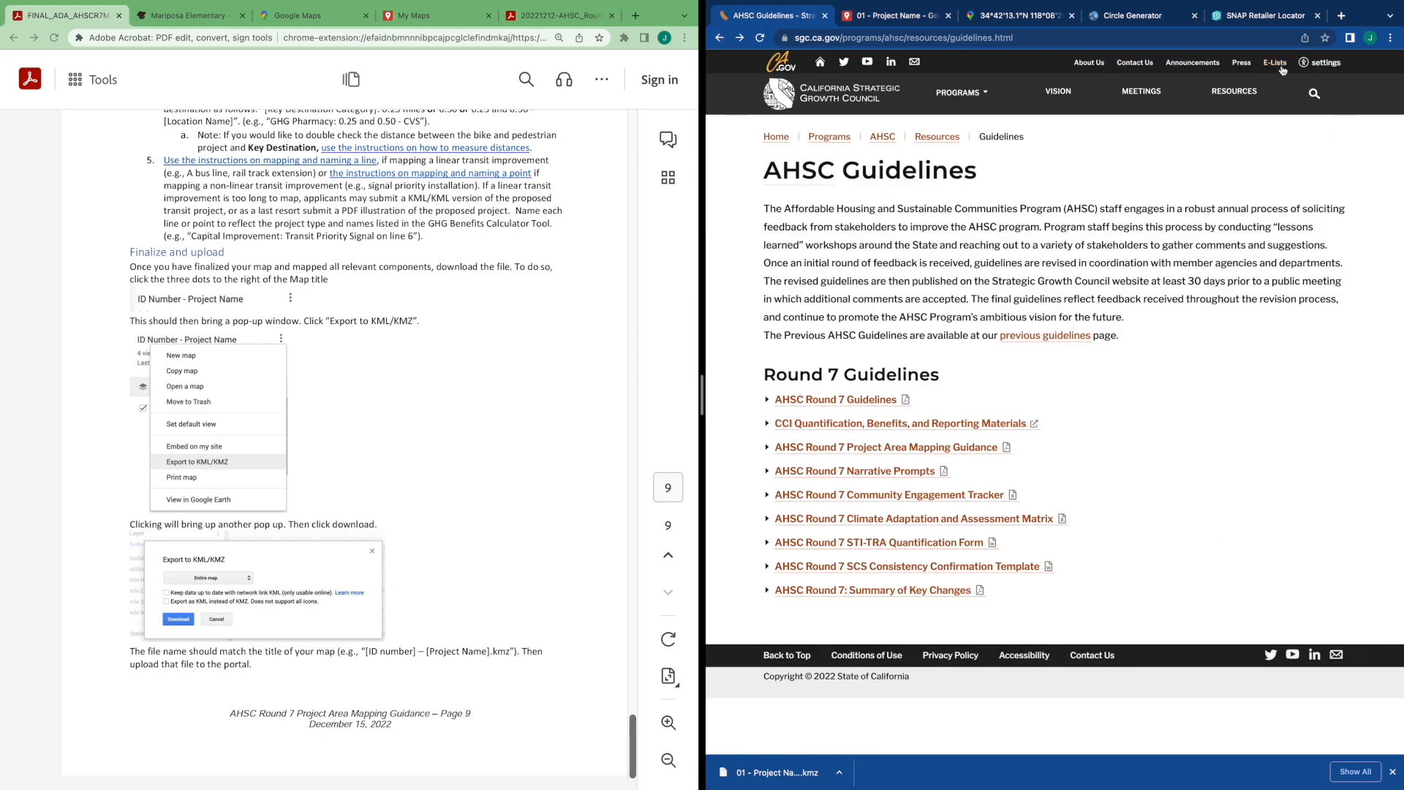